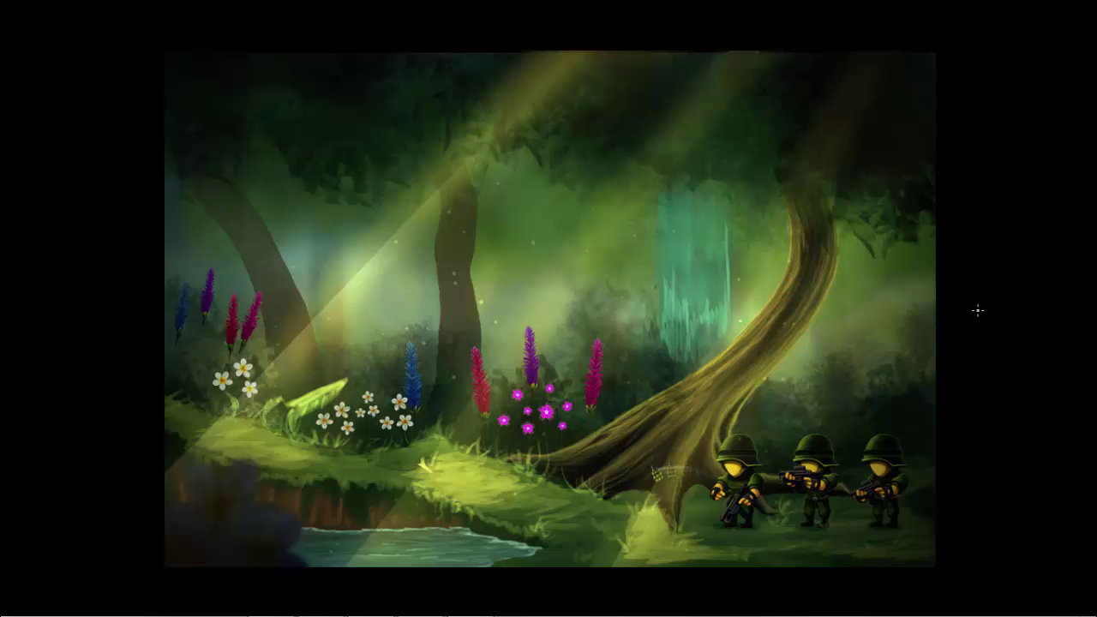
Step: Show TreesLongHight.psd full-screen, zoom in on the trunks, and dismiss the Windows colour-scheme prompt
key("f")
key("ctrl+Tab")
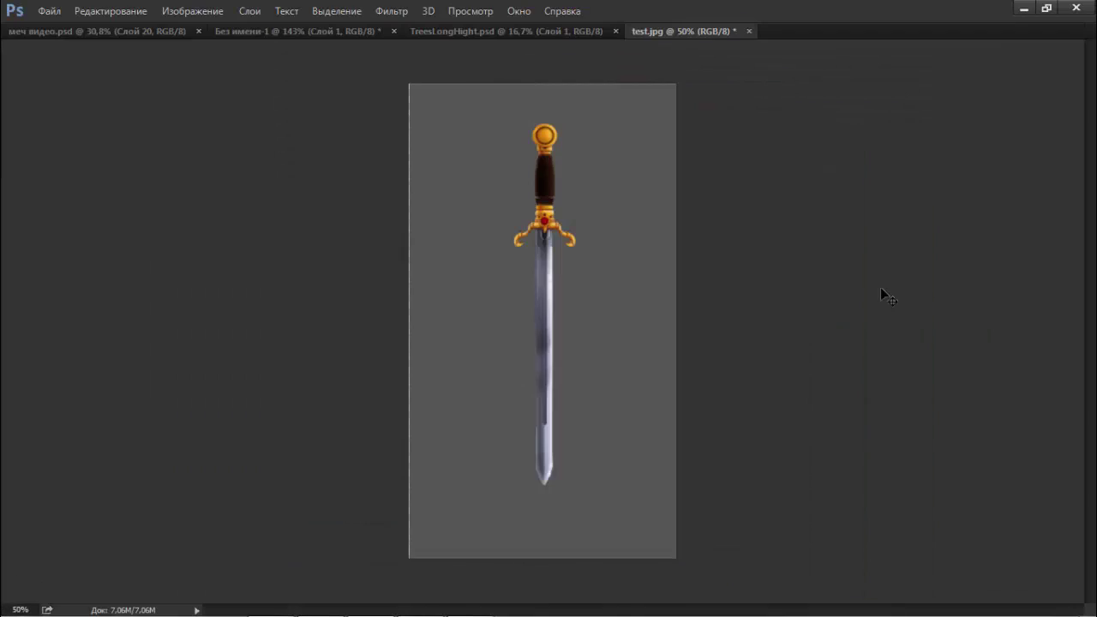
key("ctrl+Tab")
key("ctrl+Tab")
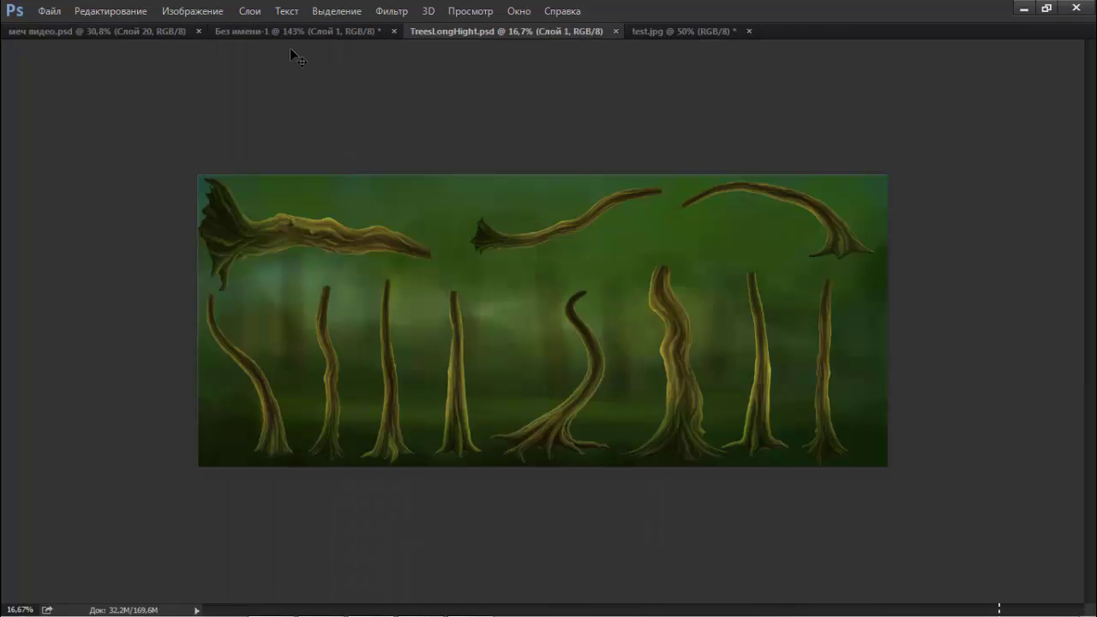
key("f")
left_click_drag(506, 196, 572, 187)
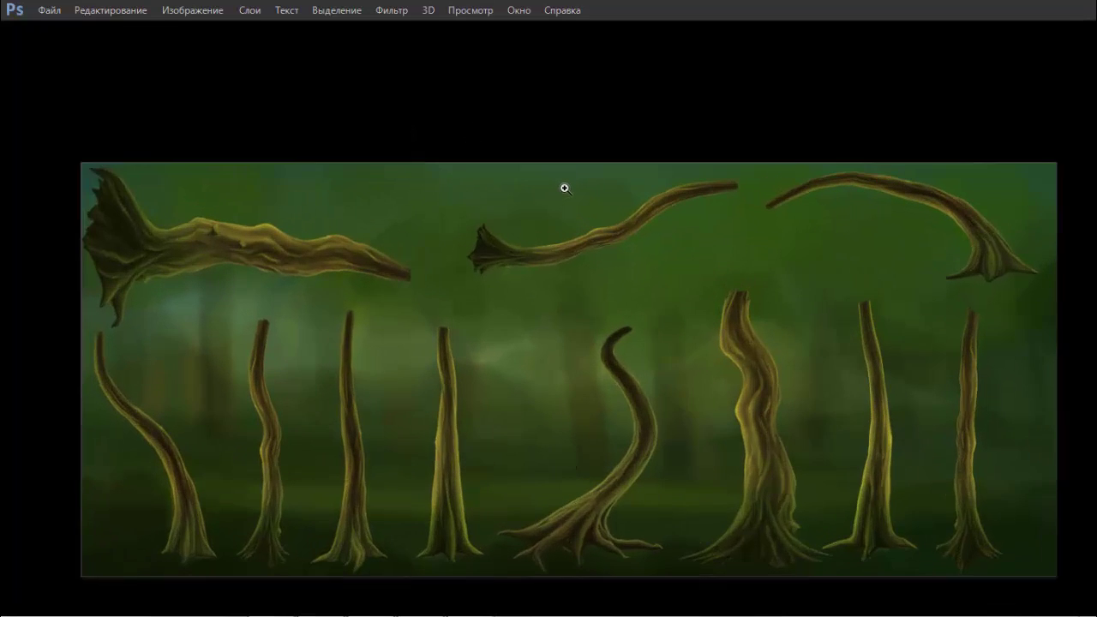
scroll(540, 132, "down", 3)
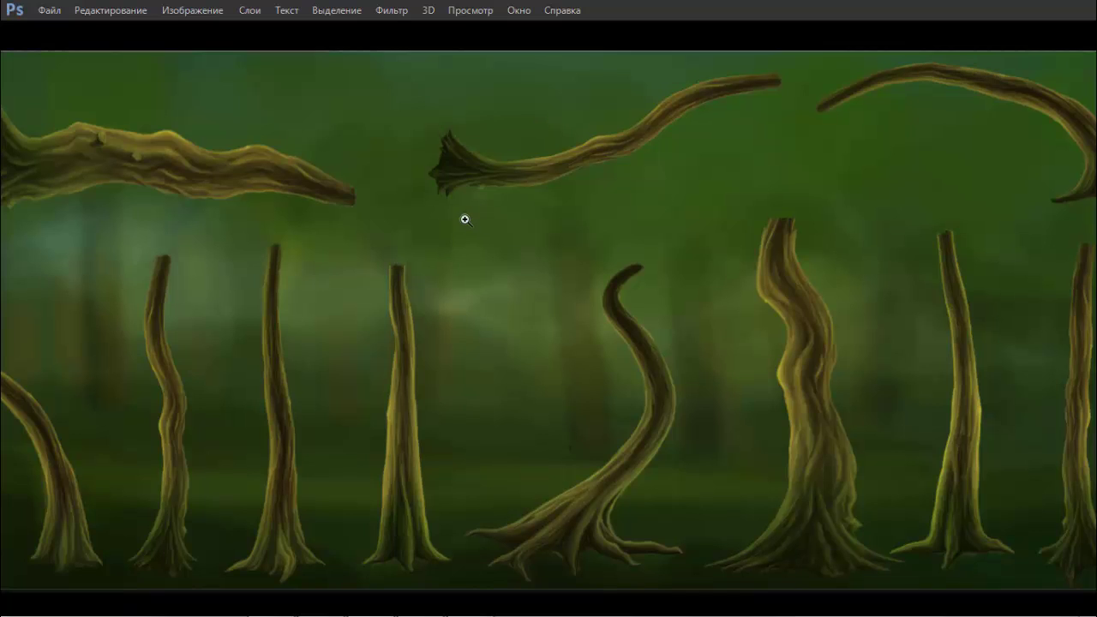
left_click_drag(456, 219, 437, 221)
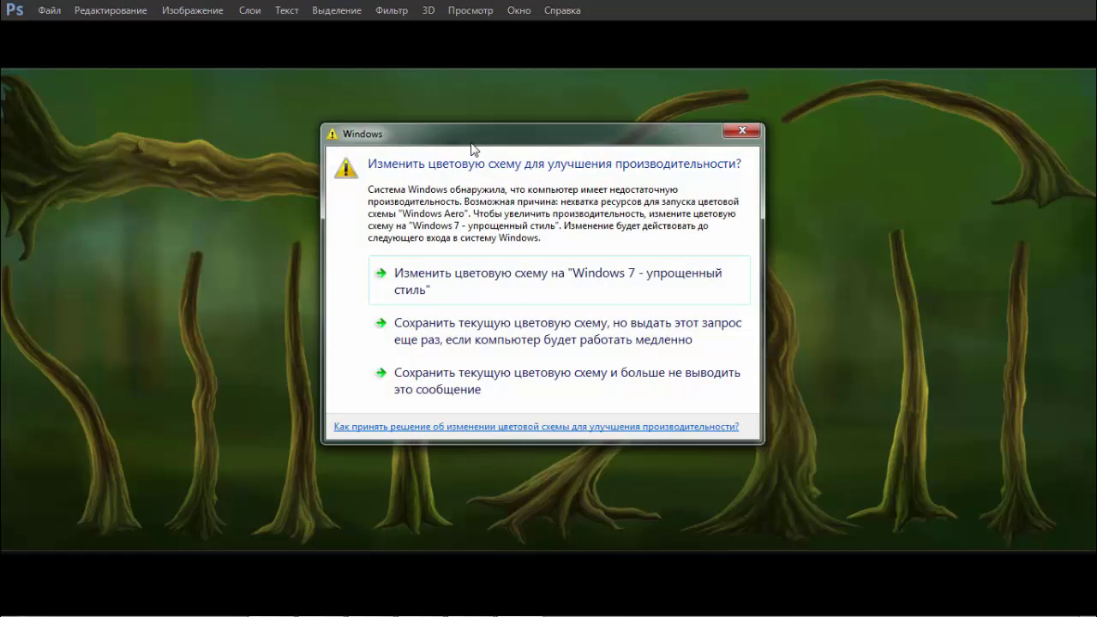
left_click(739, 130)
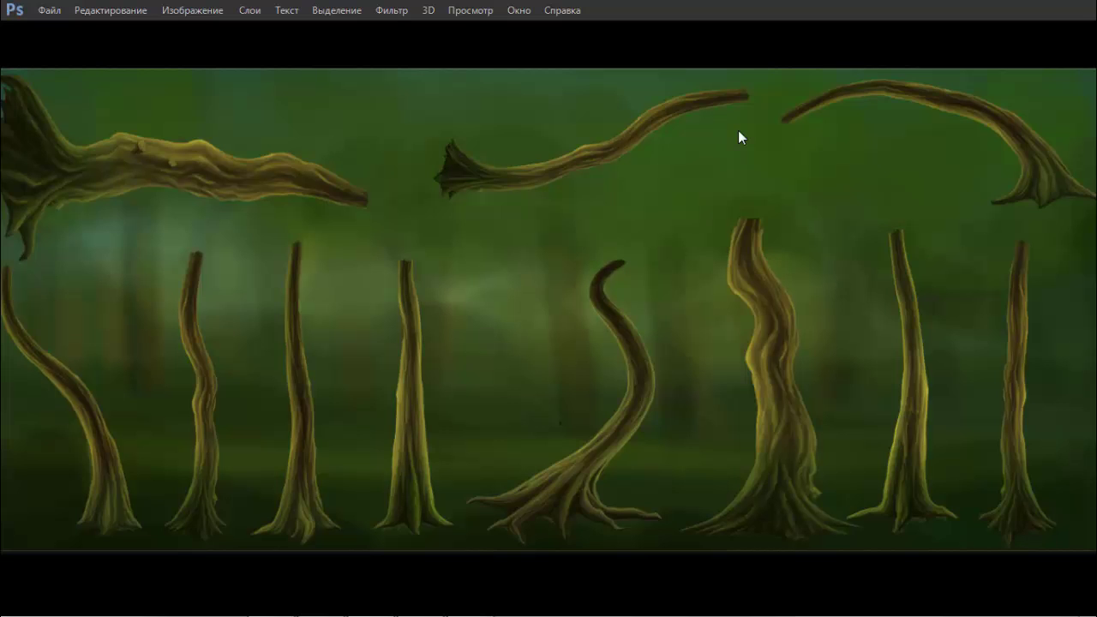
Step: Return to standard screen mode and close Без имени-1 without saving
key("f")
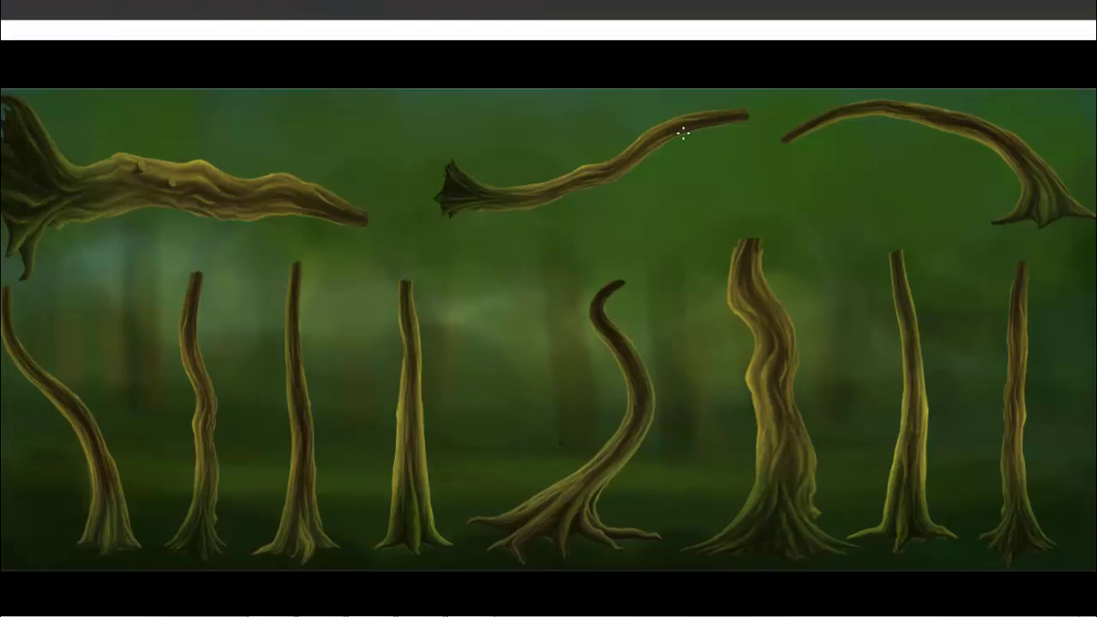
key("f")
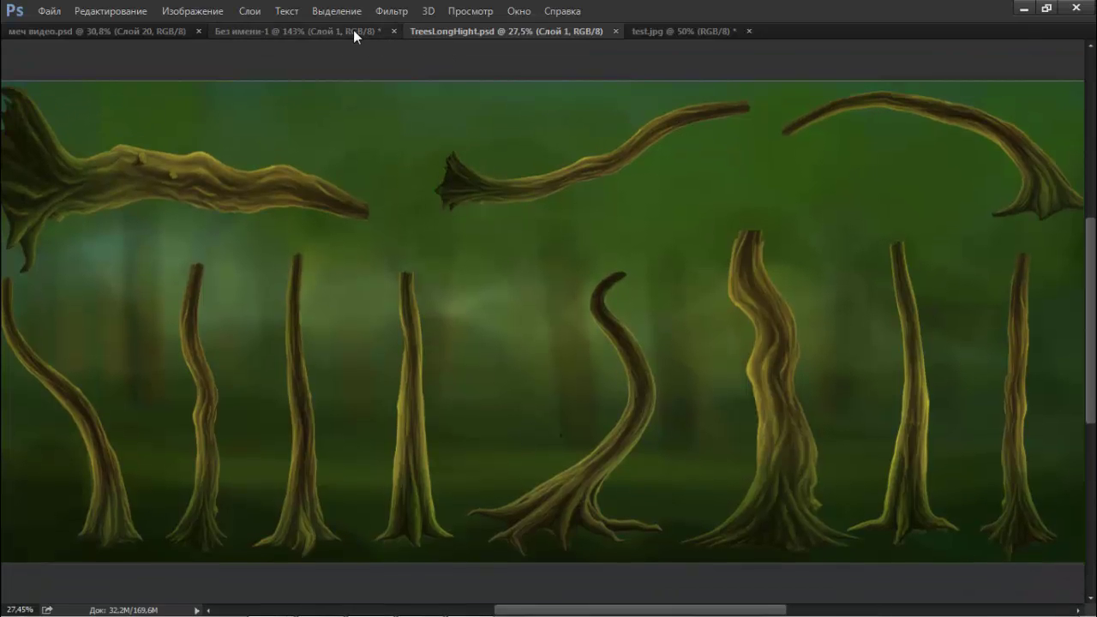
left_click(353, 30)
left_click(394, 34)
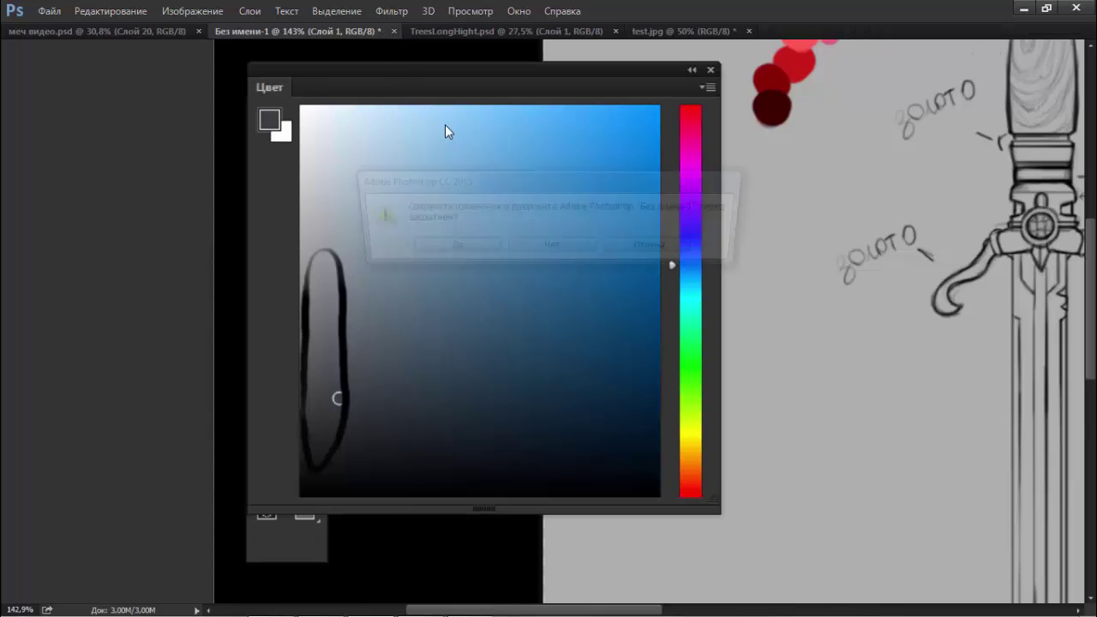
left_click(552, 246)
Step: Close меч видео.psd and test.jpg without saving, then select the whole tree sheet
left_click(157, 32)
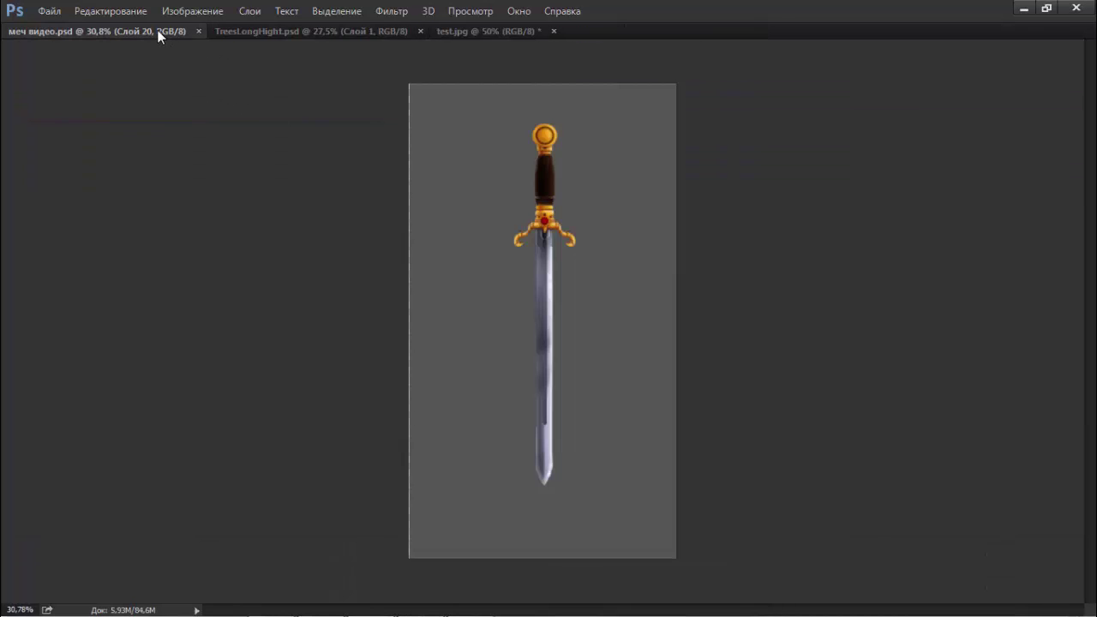
left_click(198, 32)
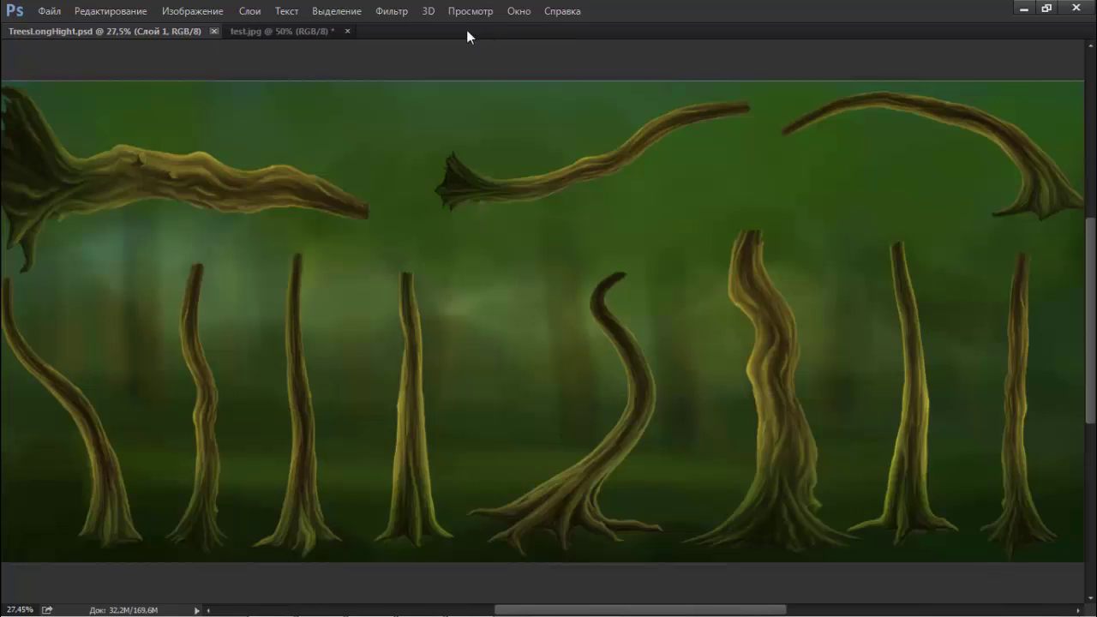
left_click(331, 34)
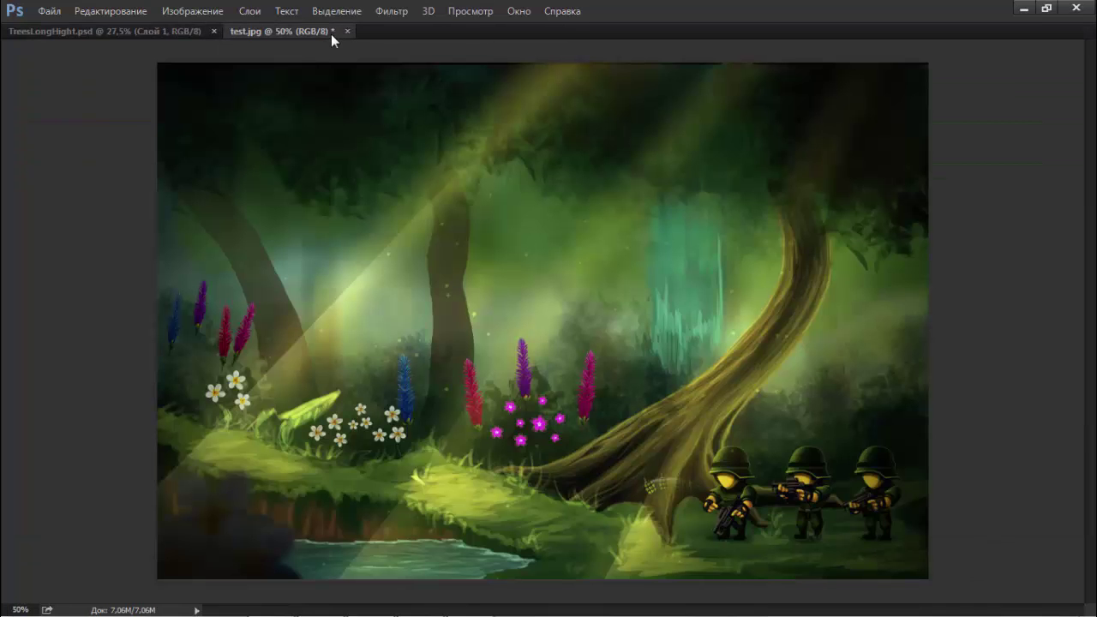
left_click(347, 31)
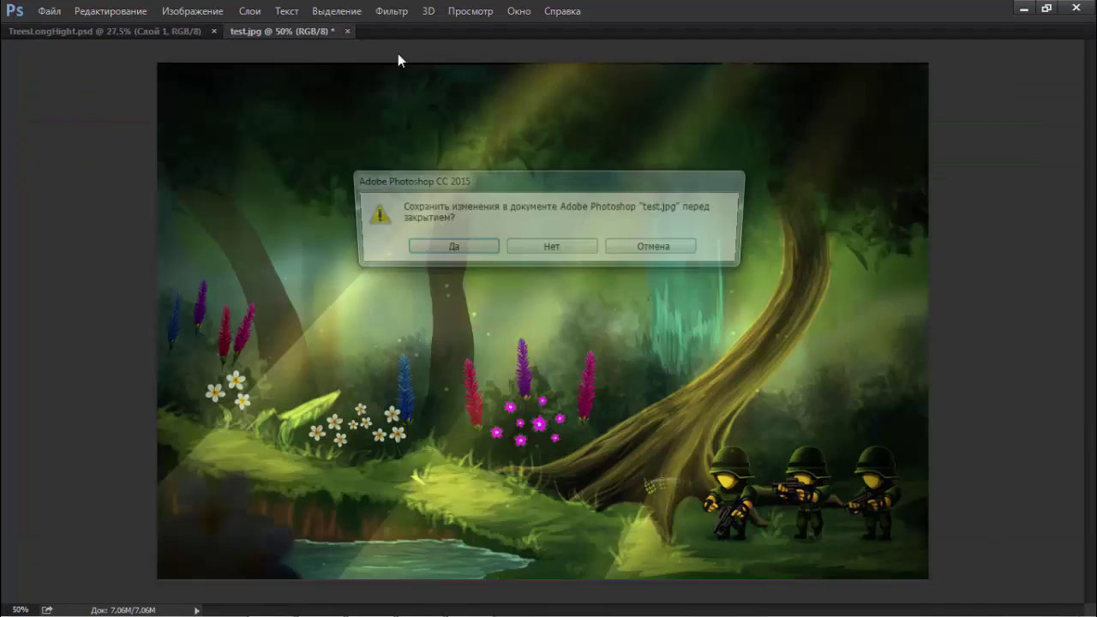
left_click(564, 248)
key("ctrl+a")
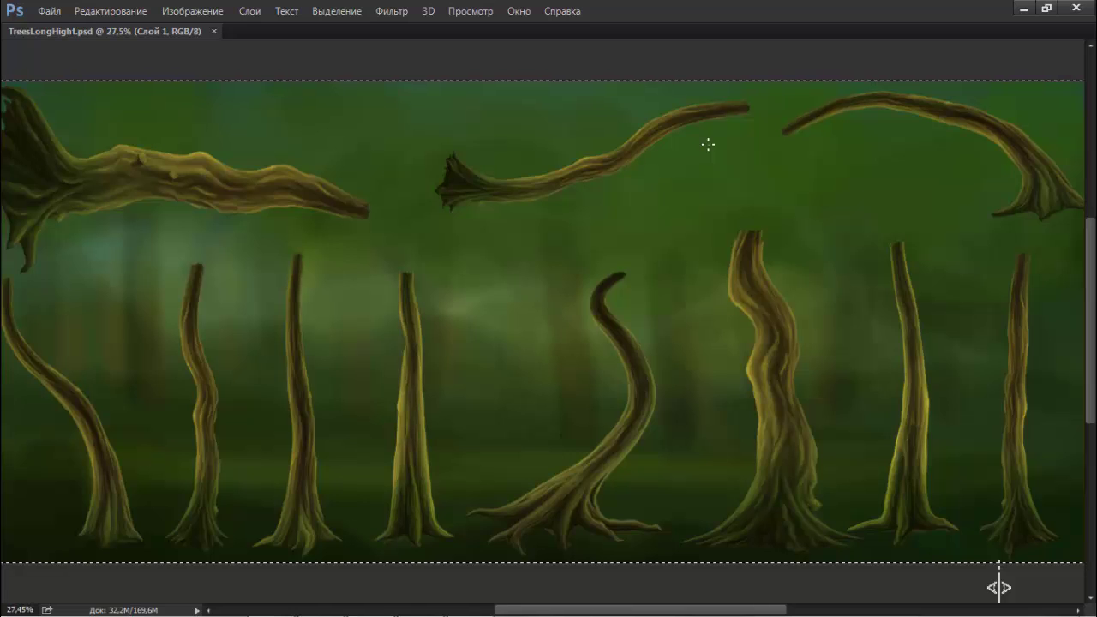
Step: Copy the tree sheet and create a new 1920 × 1080 px, 300 ppi document
key("v")
key("ctrl+c")
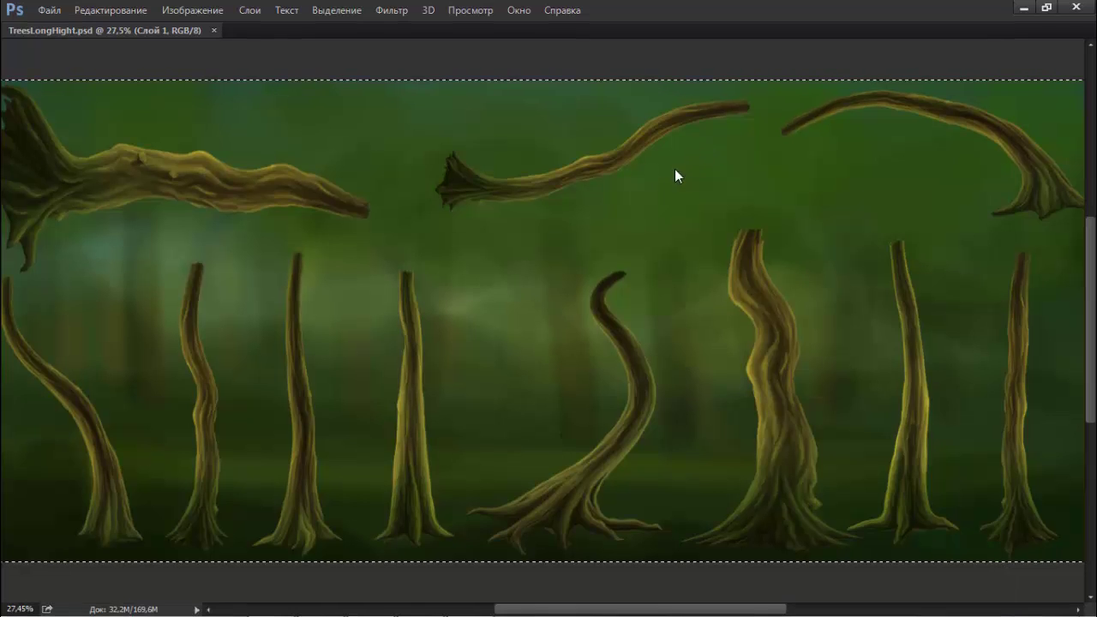
key("ctrl+n")
double_click(585, 201)
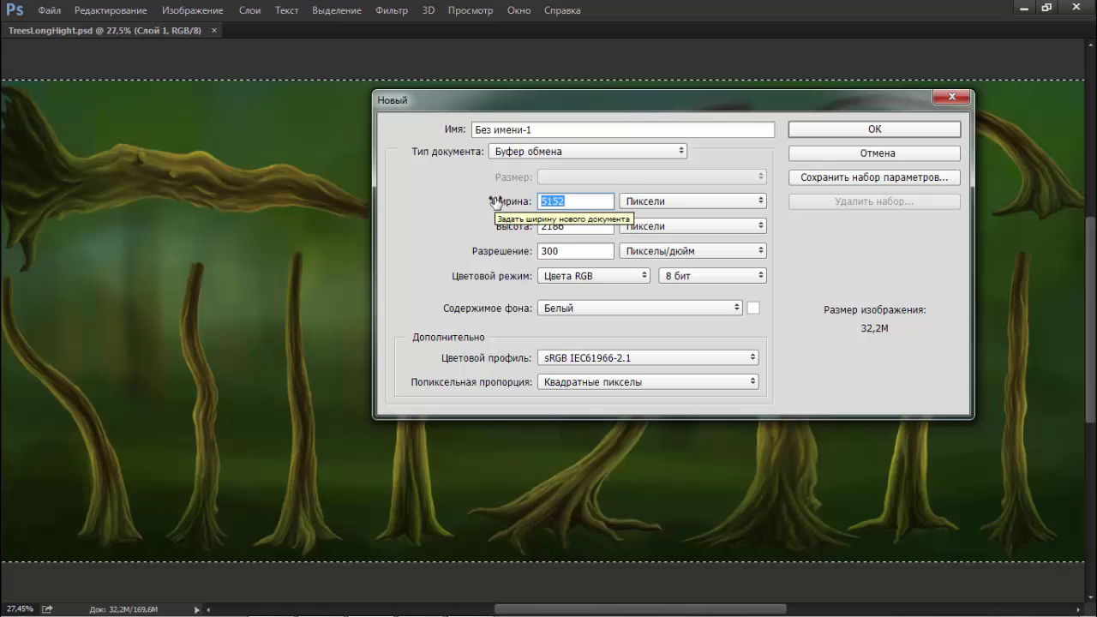
type("1920")
key("Tab")
type("108")
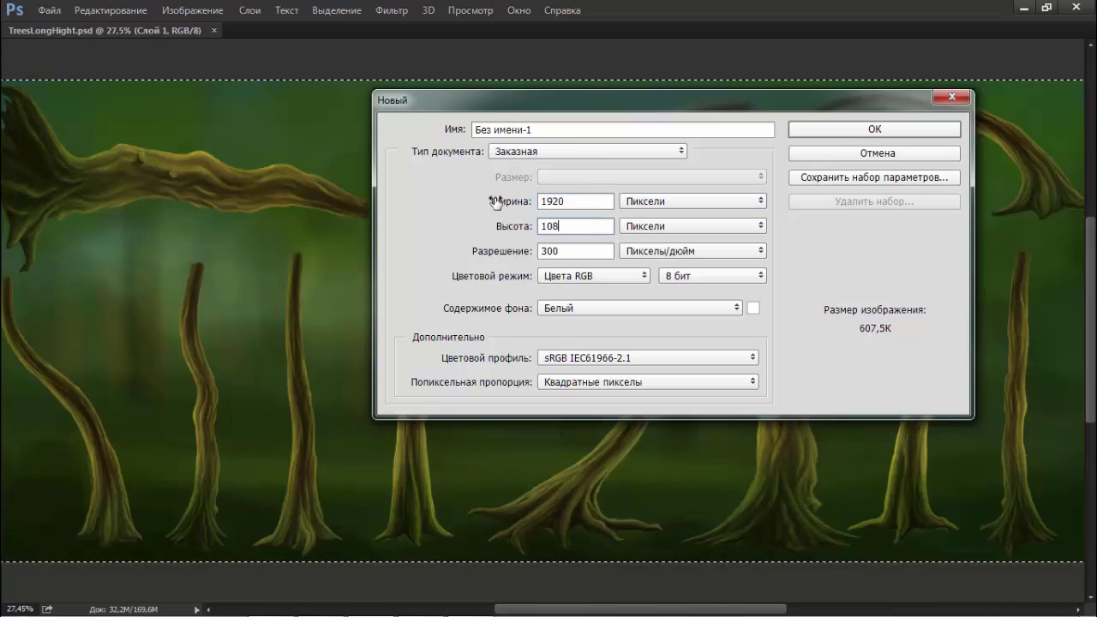
type("0")
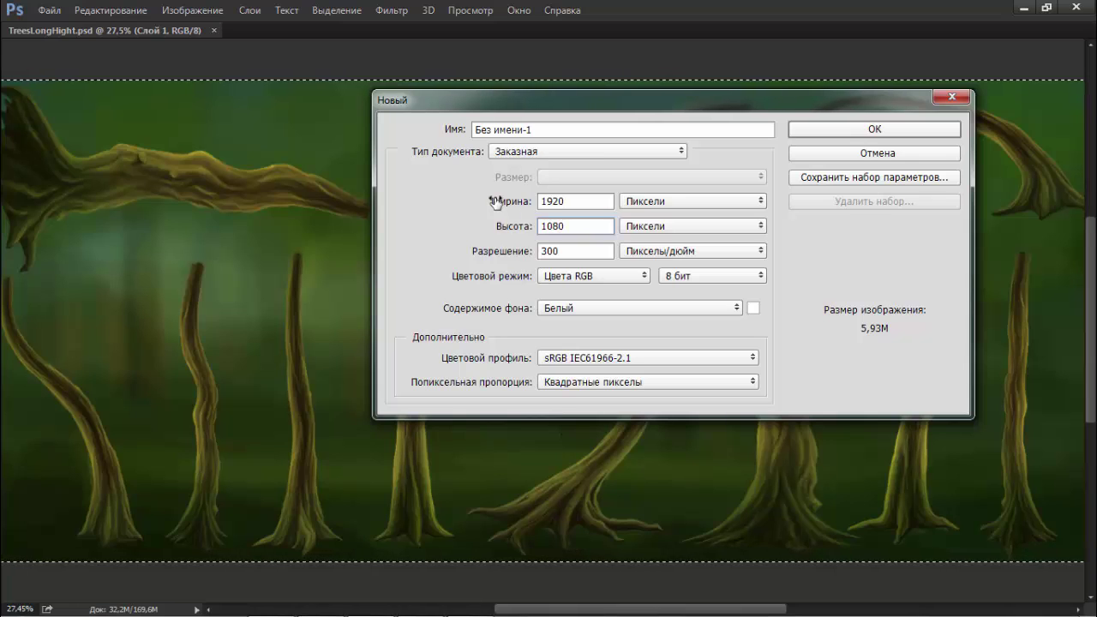
left_click(887, 124)
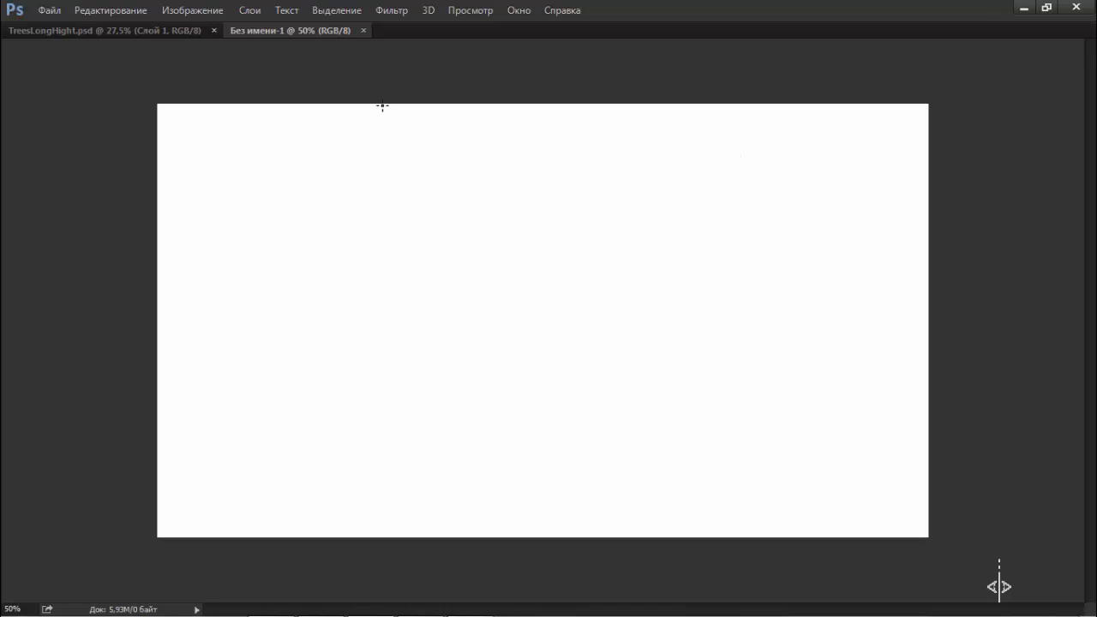
Step: Drag the green background layer from TreesLongHight.psd into the new document
left_click(186, 30)
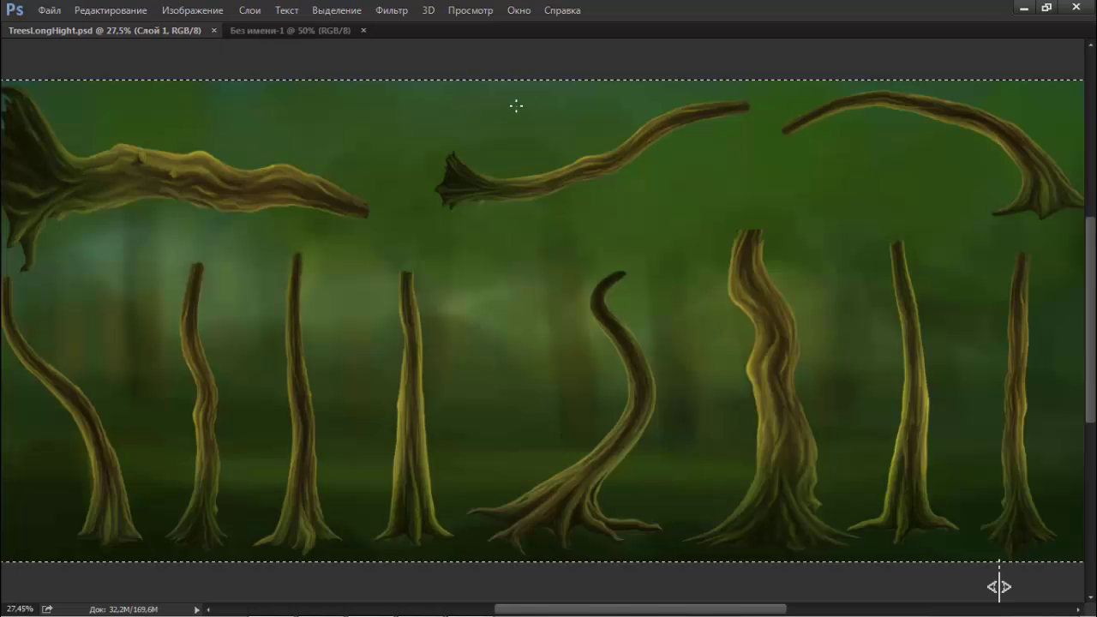
key("Tab")
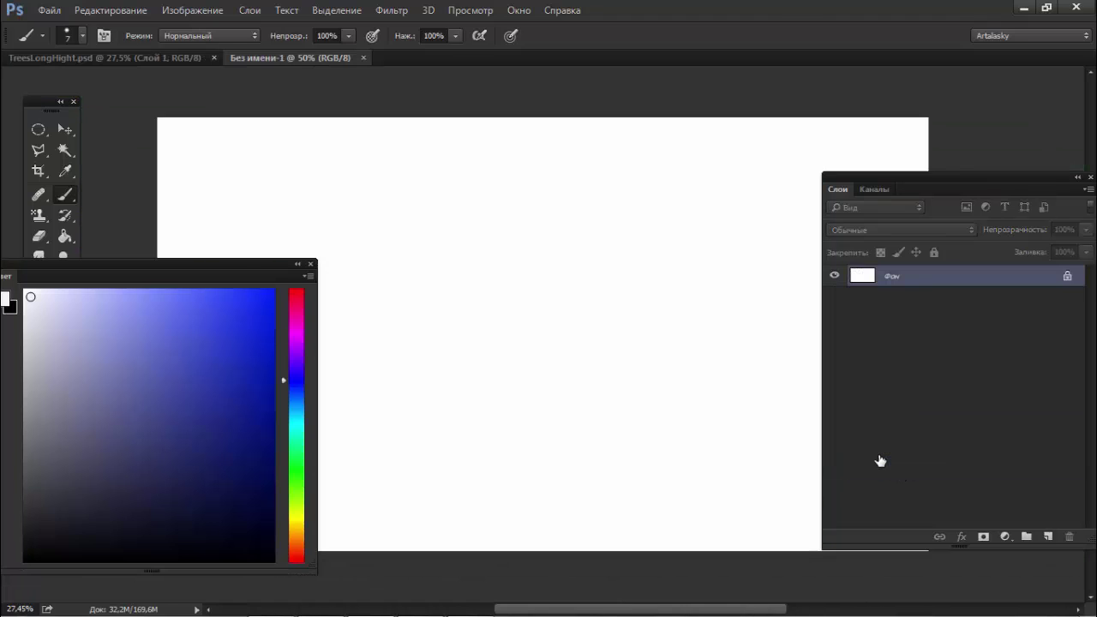
left_click_drag(897, 468, 715, 368)
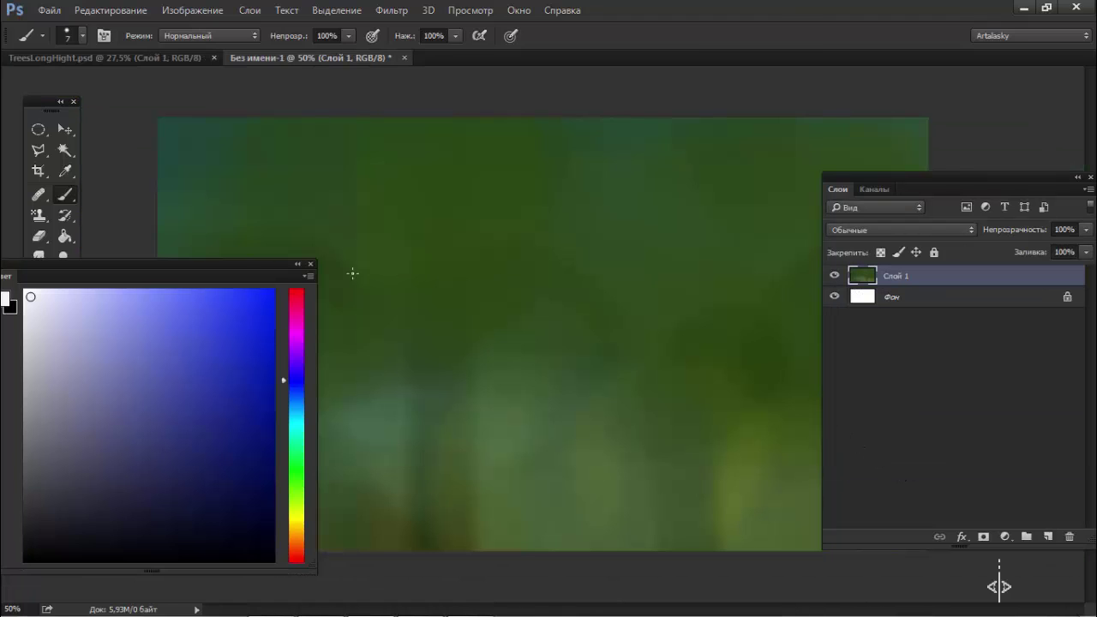
key("v")
left_click_drag(591, 312, 599, 159)
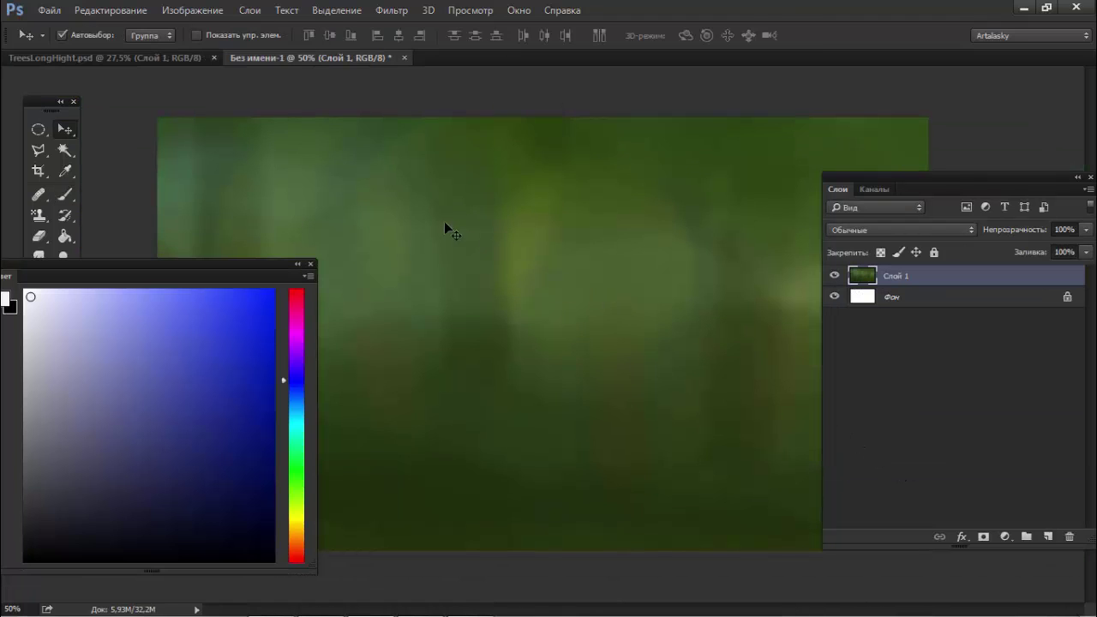
Step: Free-transform the green layer to fill the canvas and centre it
key("ctrl+t")
key("ctrl+0")
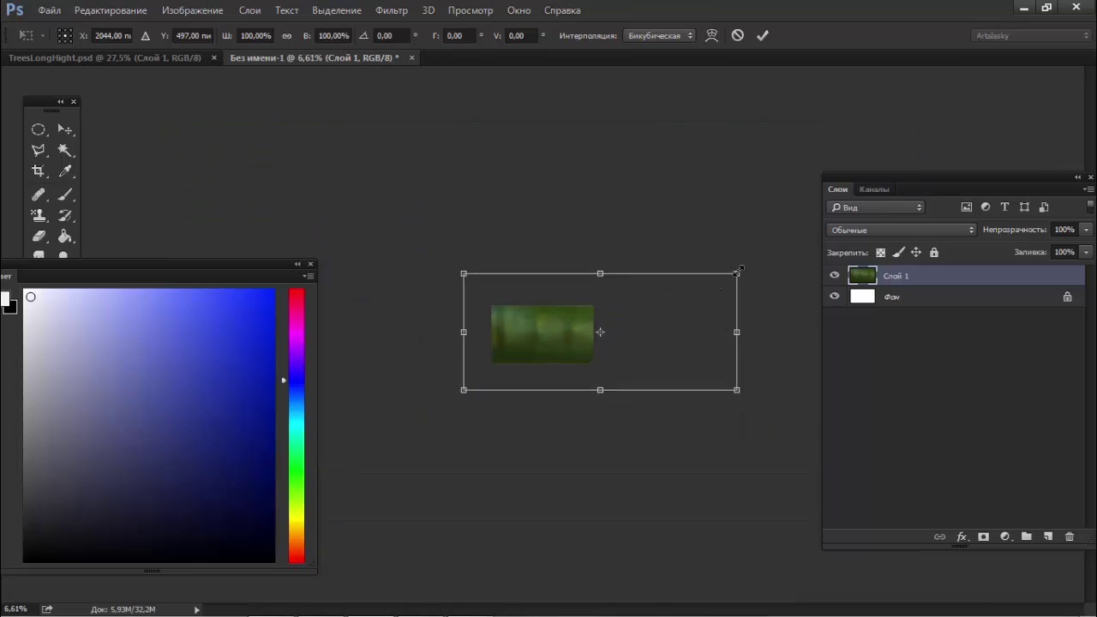
left_click_drag(738, 271, 678, 299)
left_click_drag(597, 320, 676, 317)
mouse_move(299, 183)
left_mouse_down()
mouse_move(255, 206)
mouse_move(429, 284)
left_mouse_up()
left_click_drag(471, 314, 318, 256)
left_click_drag(277, 225, 327, 234)
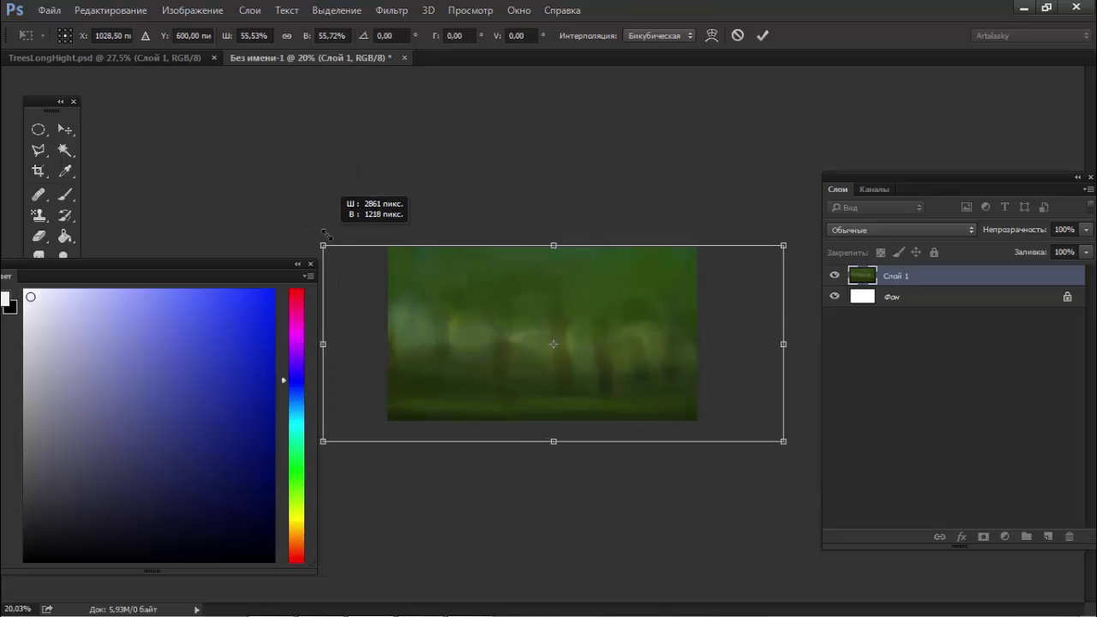
left_click_drag(517, 333, 508, 324)
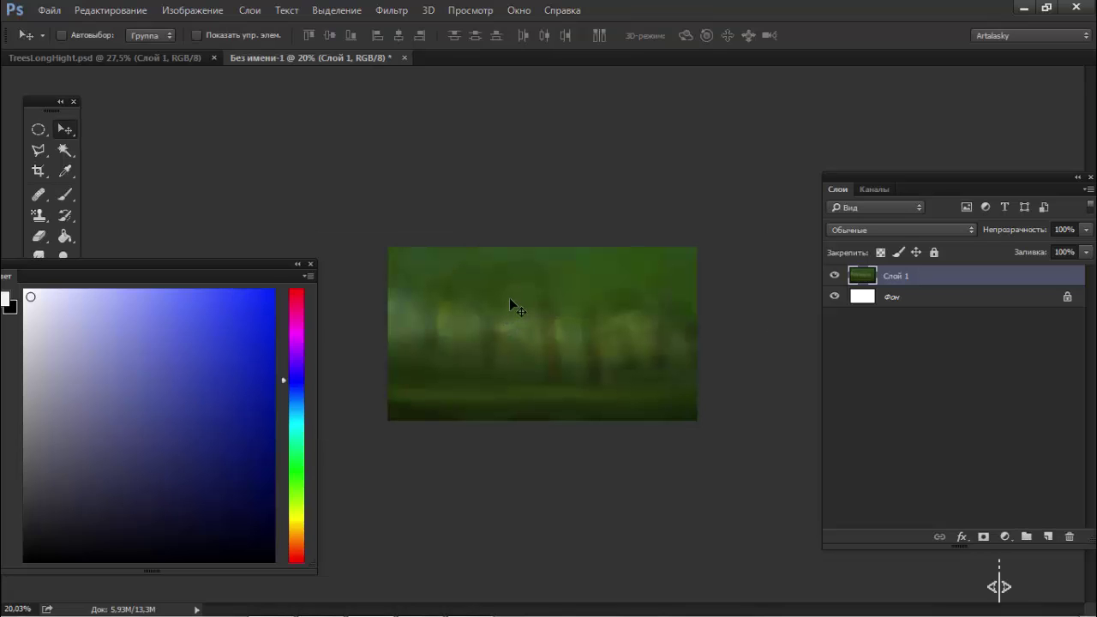
Step: Merge the green layer into the background and add an empty Слой 1
key("ctrl+e")
key("ctrl+shift+n")
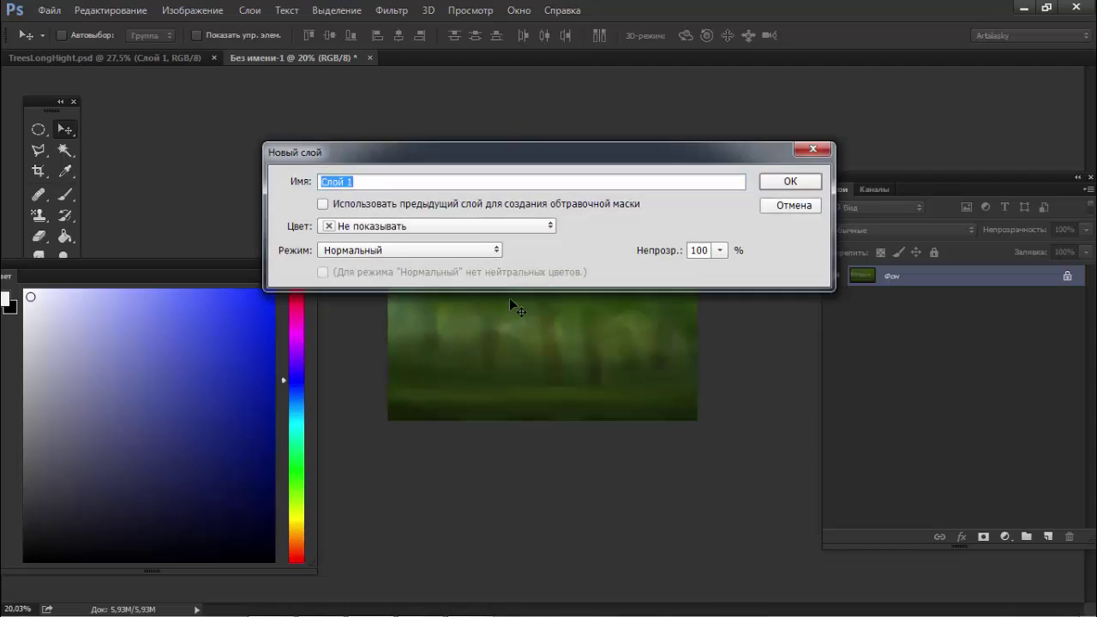
key("Return")
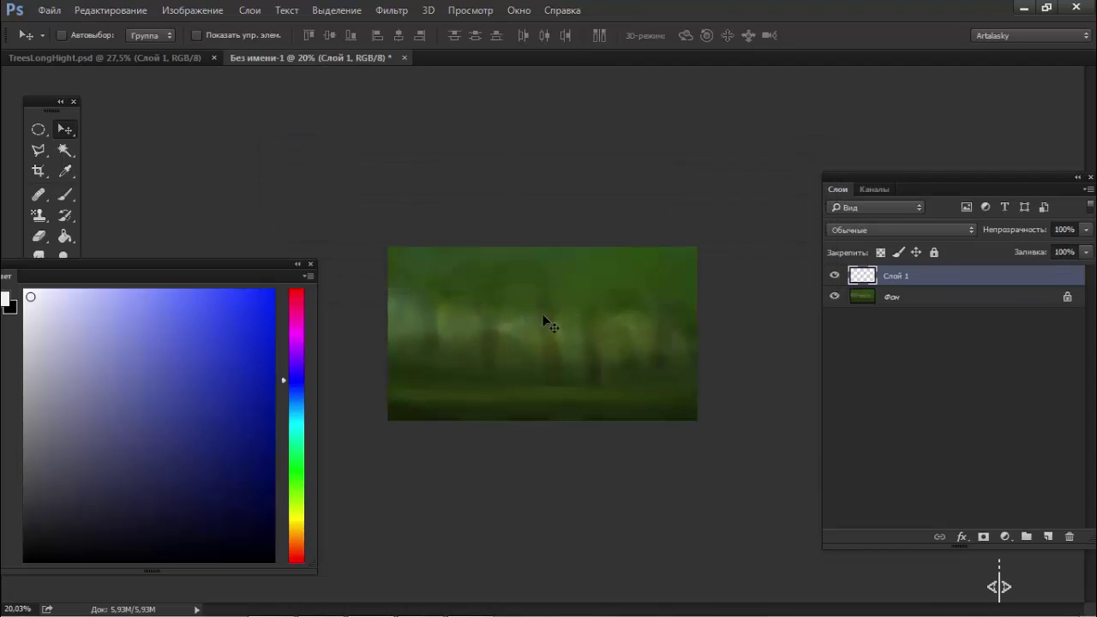
key("ctrl")
Step: Select the whole tree sheet canvas and return to Без имени-1
key("ctrl+Tab")
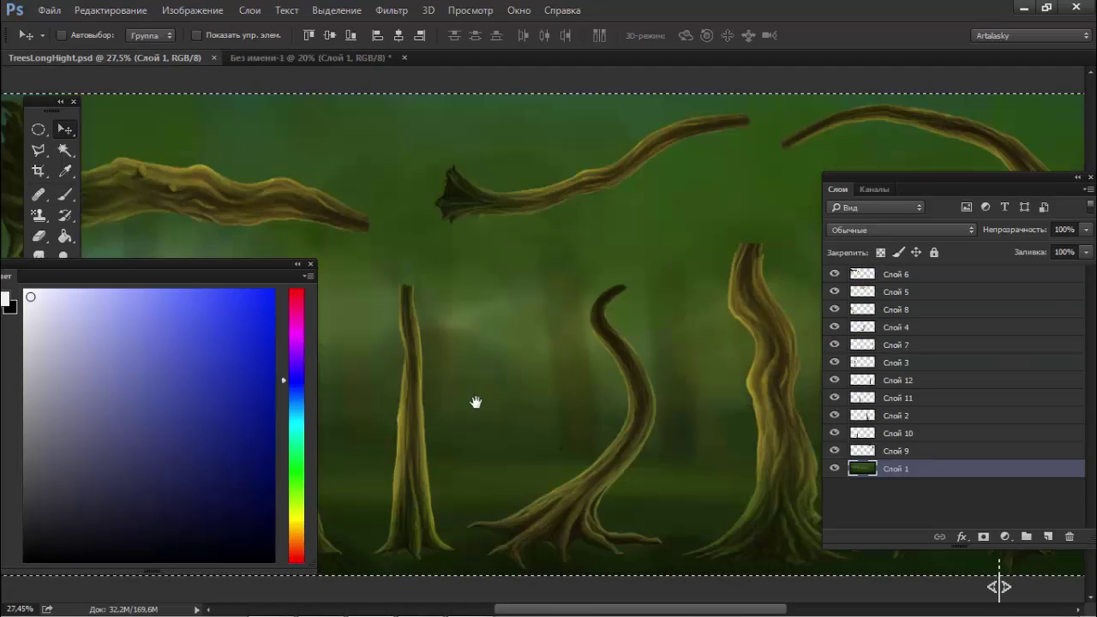
left_click_drag(477, 399, 513, 347)
key("ctrl+a")
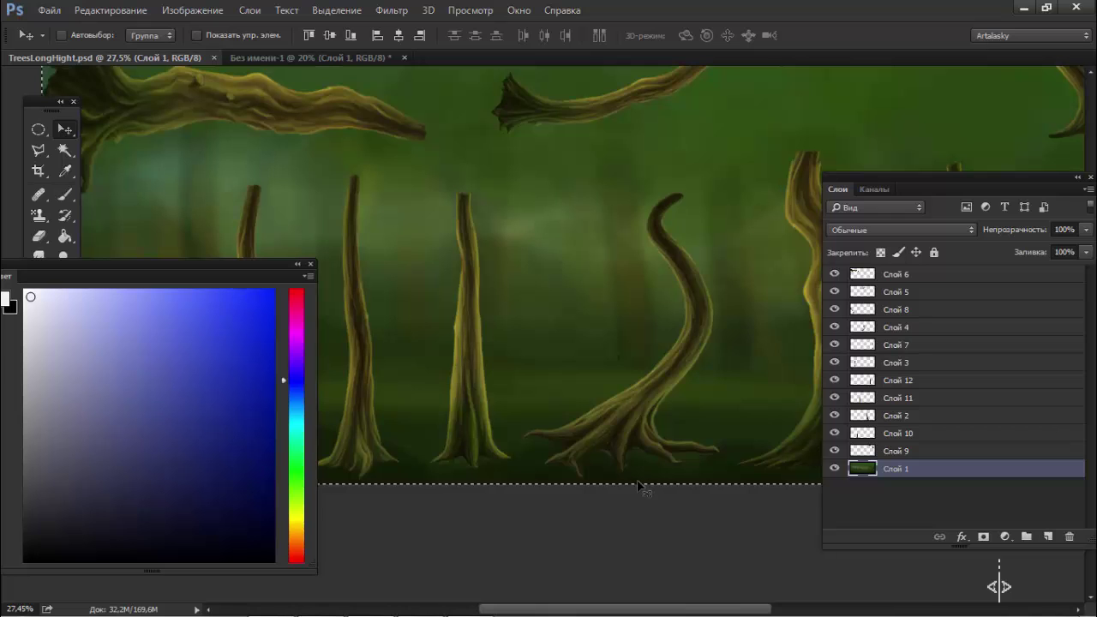
key("ctrl+Tab")
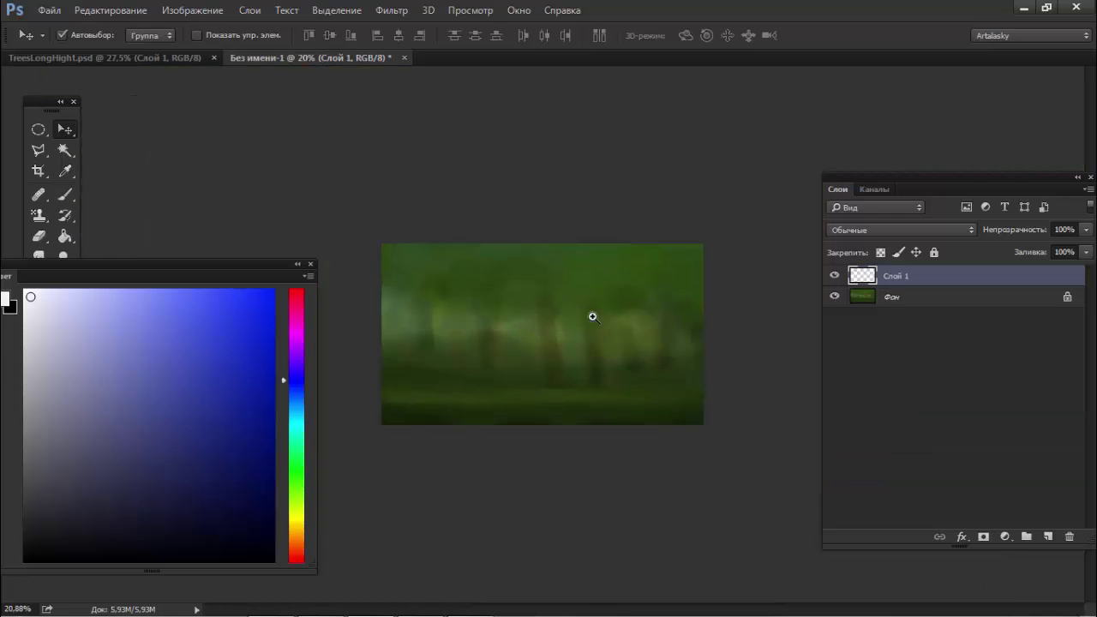
Step: Hide the panels and pick a 9 px hard round brush, undoing test strokes
left_click_drag(592, 317, 612, 324)
key("Tab")
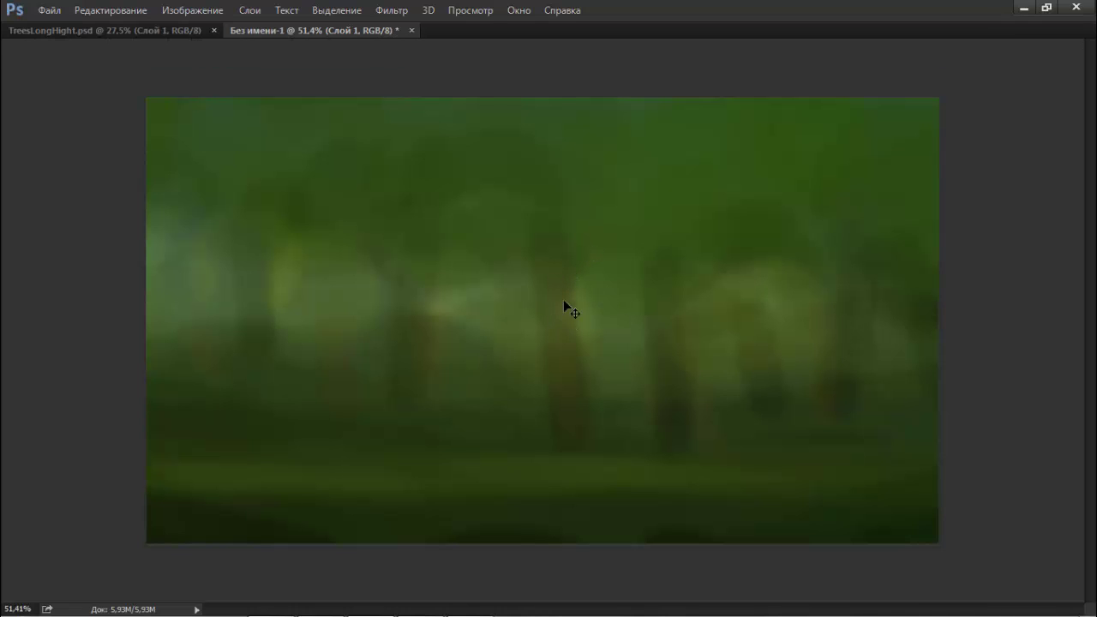
key("b")
right_click(561, 301)
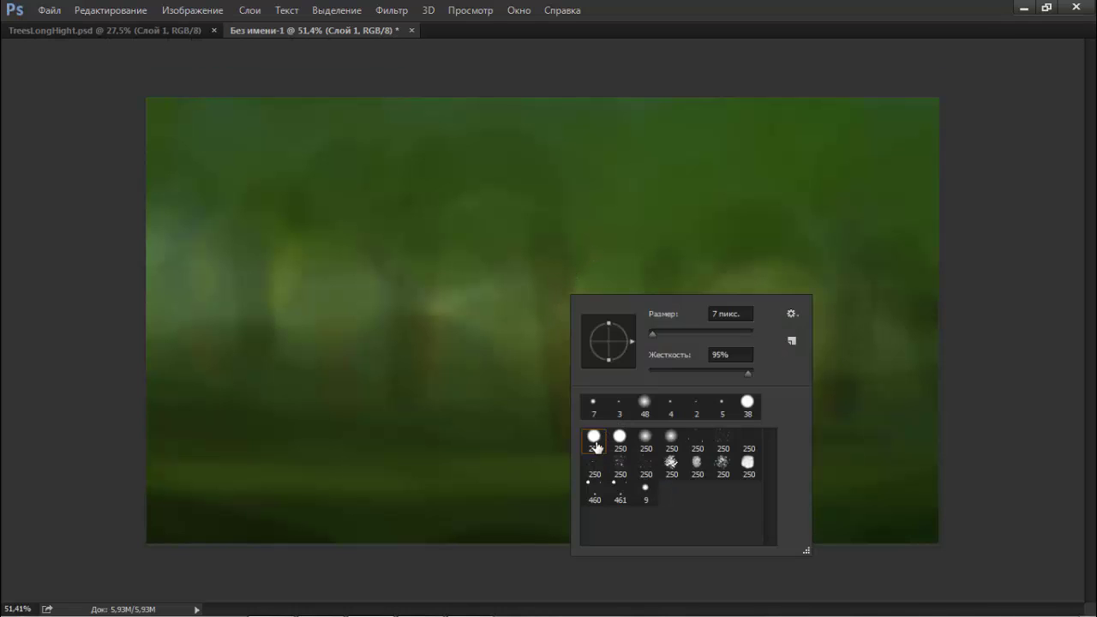
left_click(594, 439)
key("Escape")
mouse_move(506, 301)
left_mouse_down()
mouse_move(582, 331)
mouse_move(582, 313)
left_mouse_up()
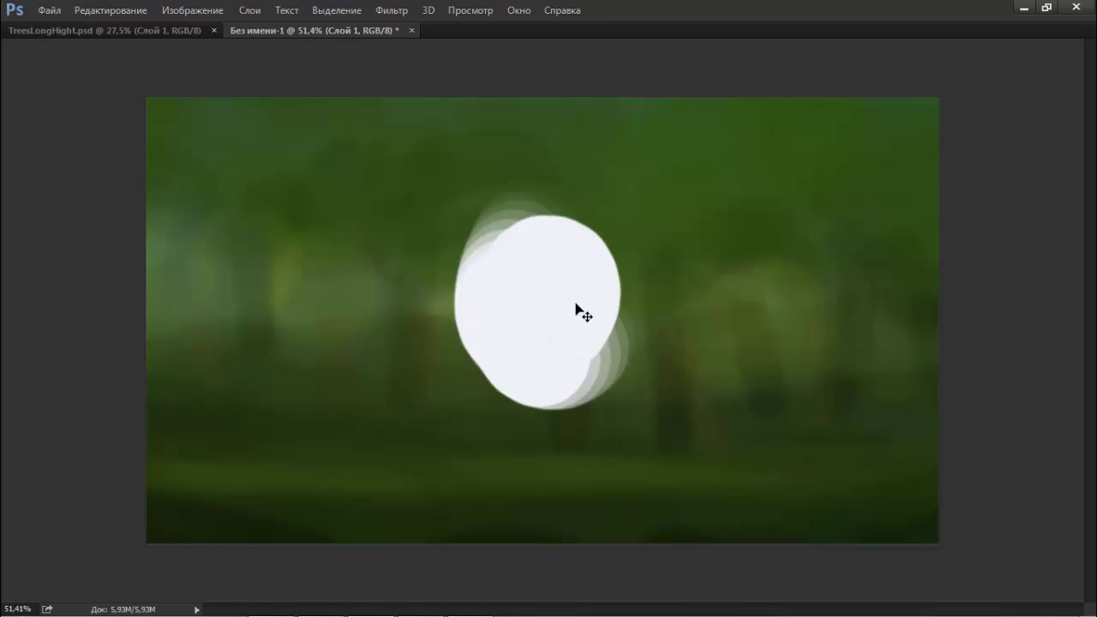
key("ctrl+z")
right_click(575, 303)
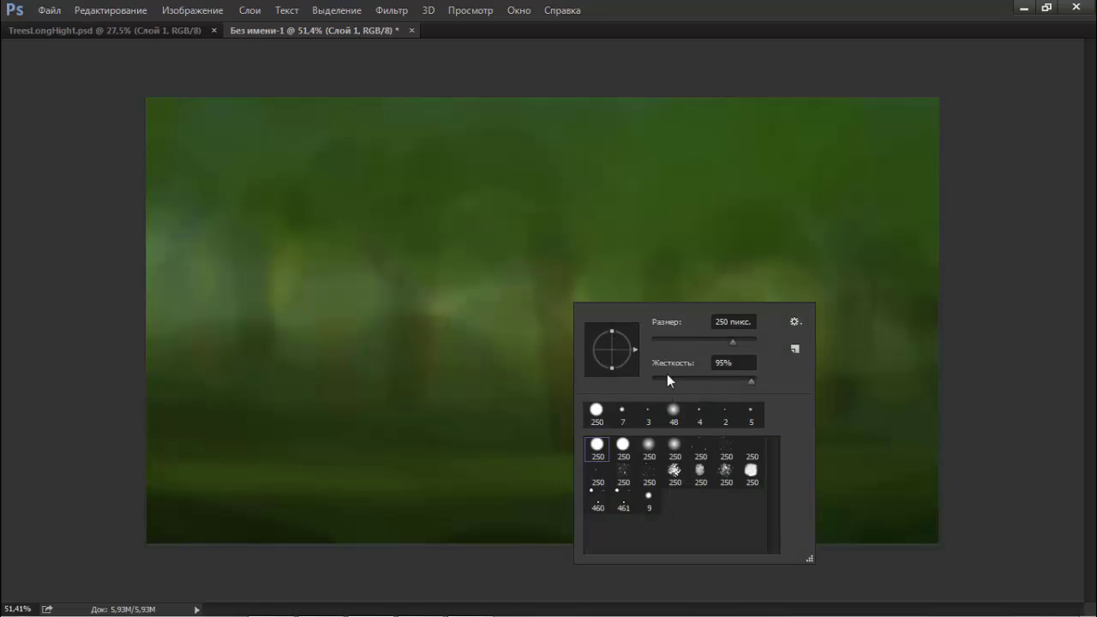
left_click(669, 342)
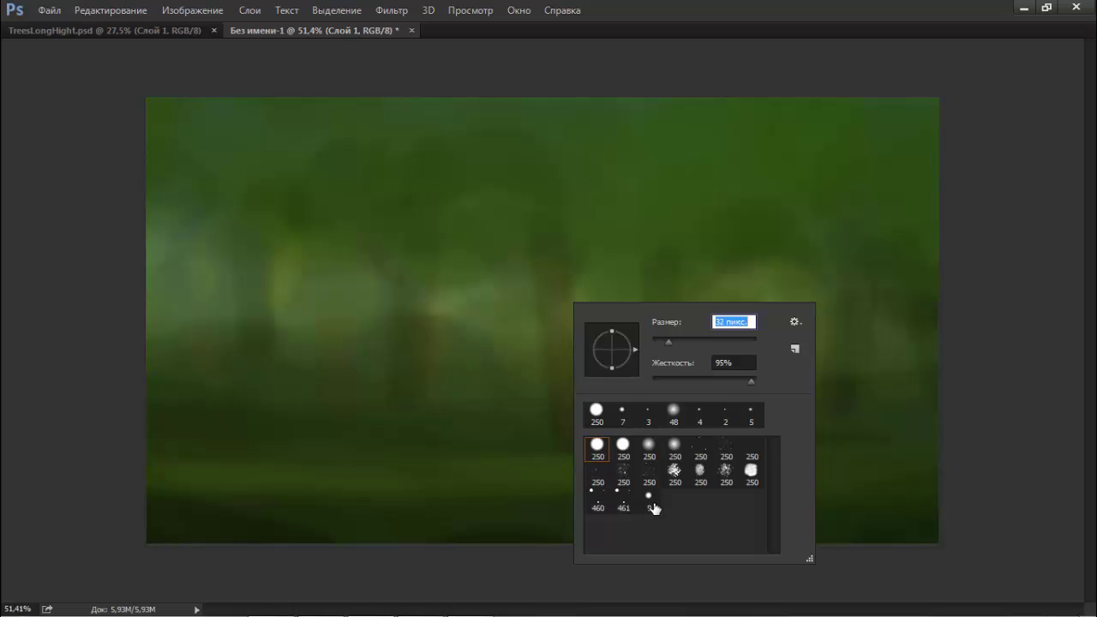
left_click(647, 499)
left_click_drag(549, 260, 538, 317)
key("ctrl+z")
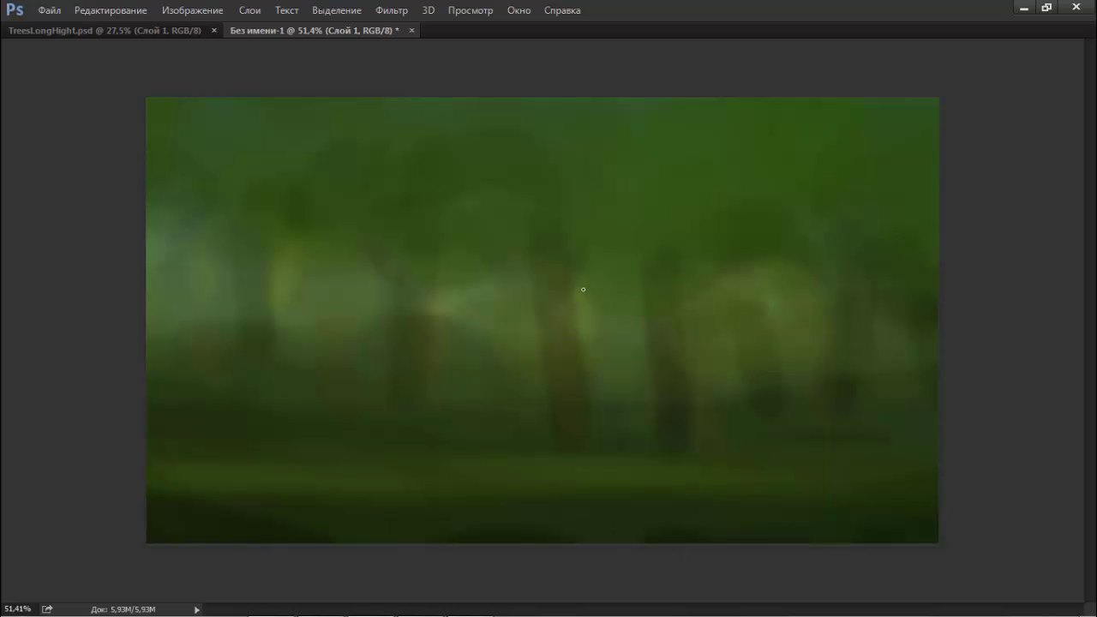
Step: Enable the Передача (Transfer) brush settings, go full-screen, and draw a thin dark trunk line
key("F5")
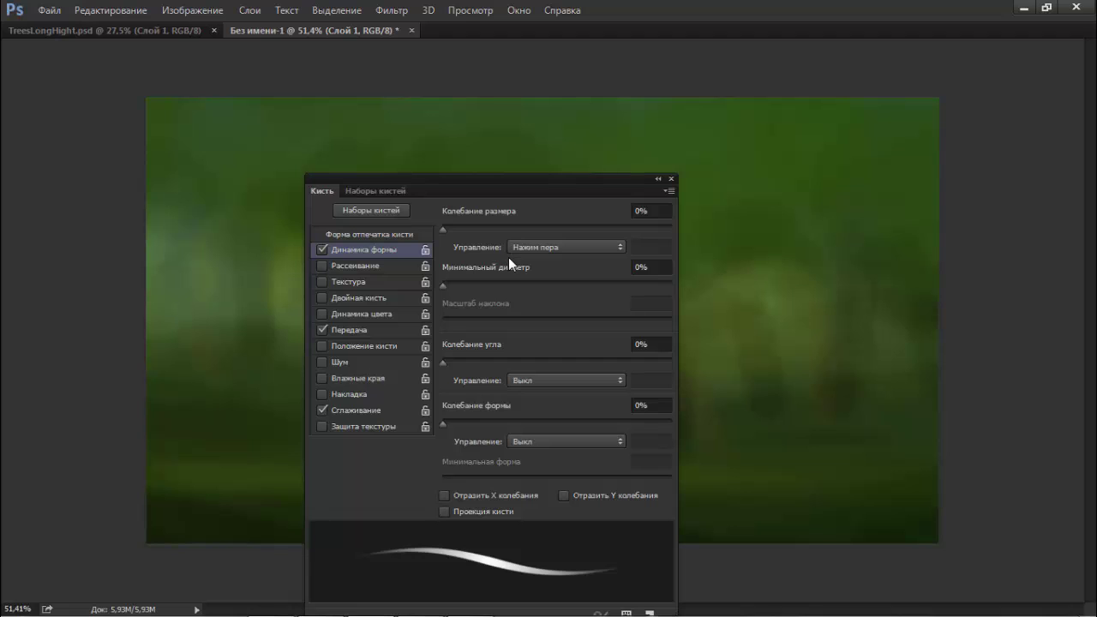
left_click(356, 329)
mouse_move(783, 190)
left_mouse_down()
mouse_move(818, 171)
mouse_move(720, 270)
left_mouse_up()
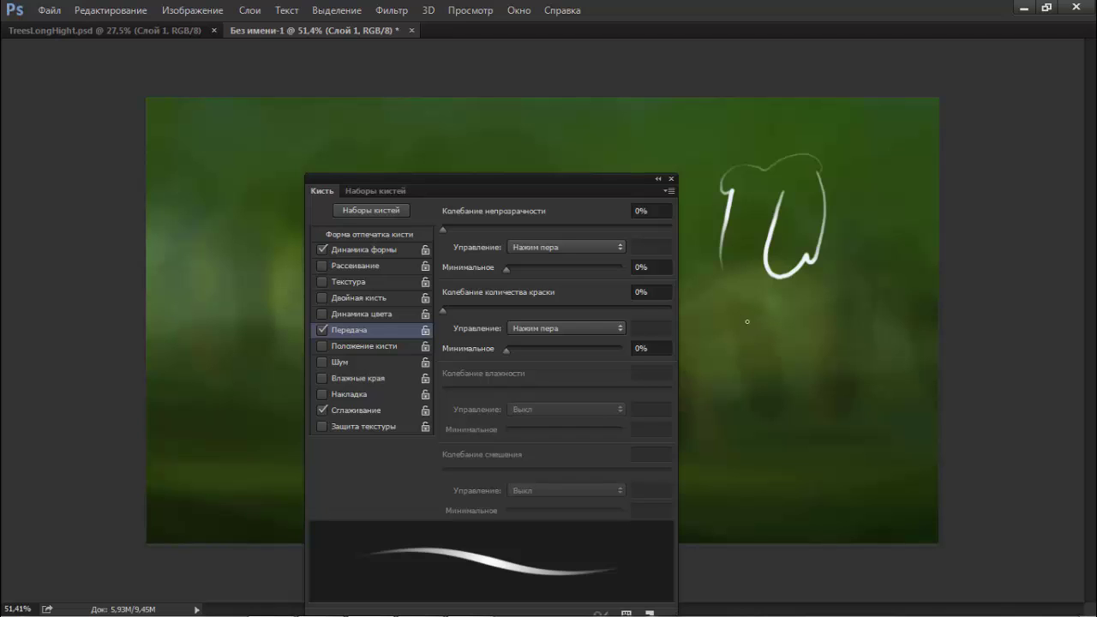
key("Delete")
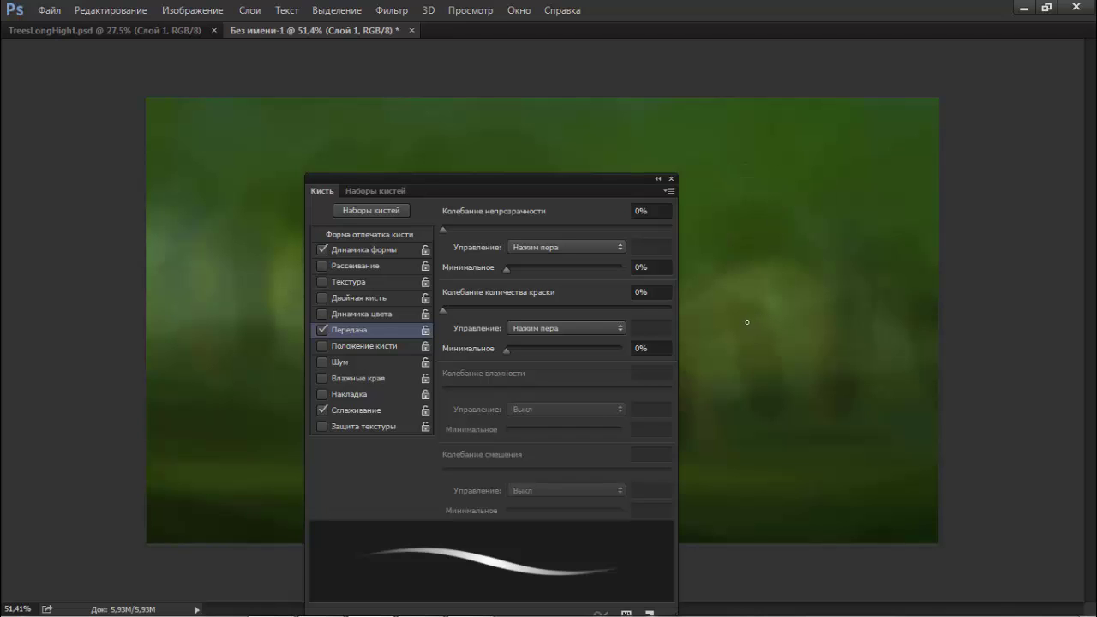
key("F5")
key("f")
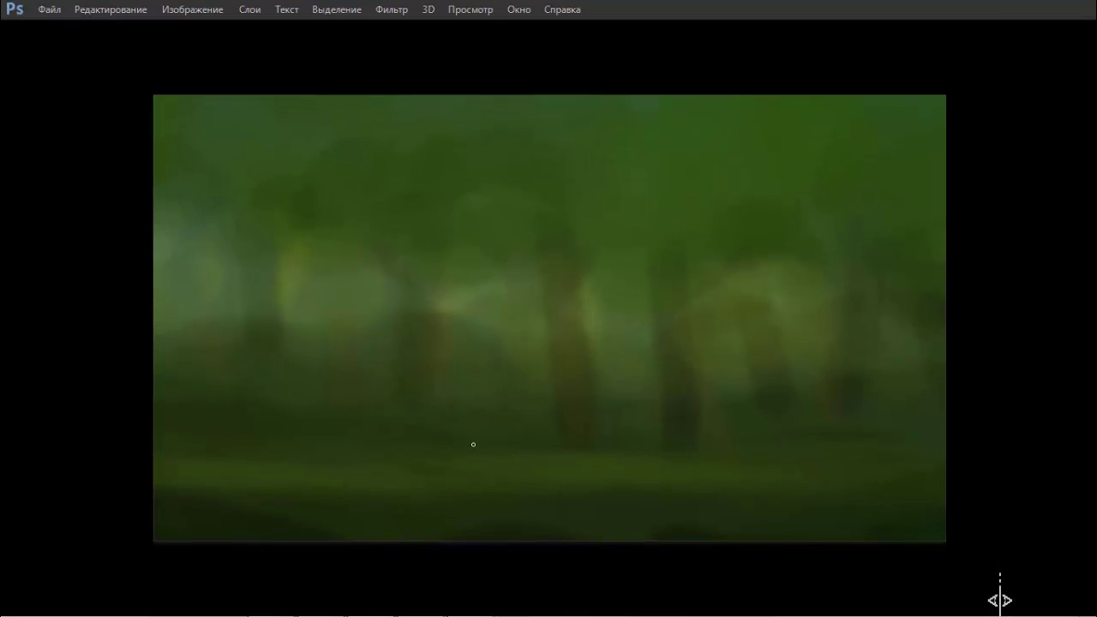
left_click_drag(460, 494, 486, 330)
Step: Extend the left trunk line upward and draw the right trunk line down to the ground
left_click_drag(481, 315, 484, 358)
mouse_move(488, 277)
left_mouse_down()
mouse_move(485, 260)
mouse_move(489, 293)
left_mouse_up()
left_click_drag(488, 215, 485, 230)
left_click_drag(505, 183, 519, 415)
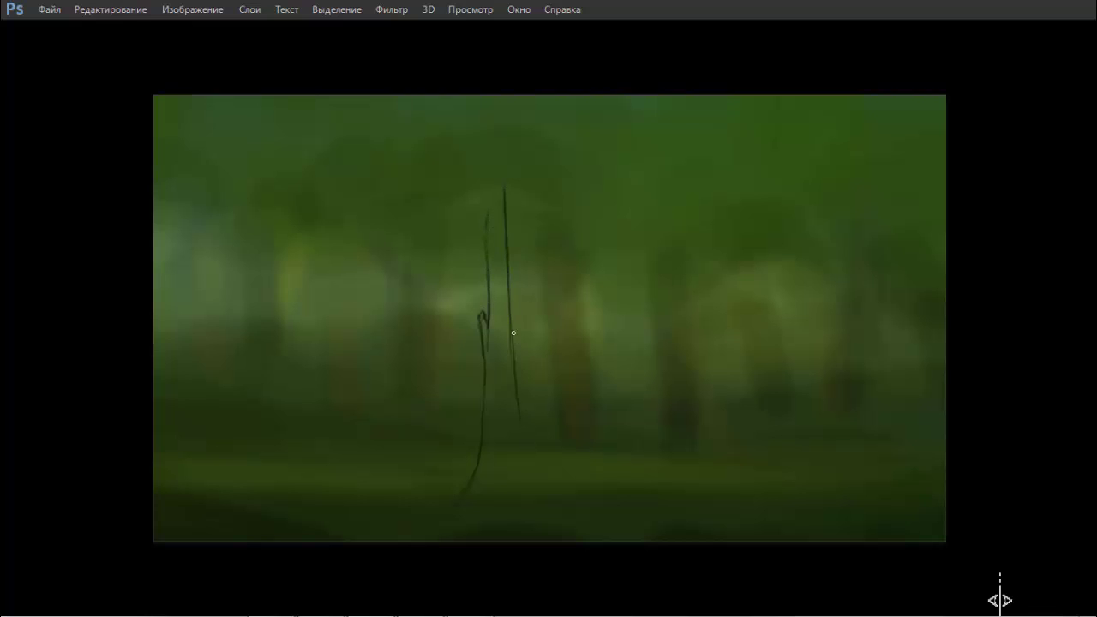
left_click_drag(513, 332, 539, 490)
Step: Sketch trial lines for a right-hand tree and undo them
mouse_move(620, 484)
left_mouse_down()
mouse_move(681, 189)
mouse_move(653, 491)
left_mouse_up()
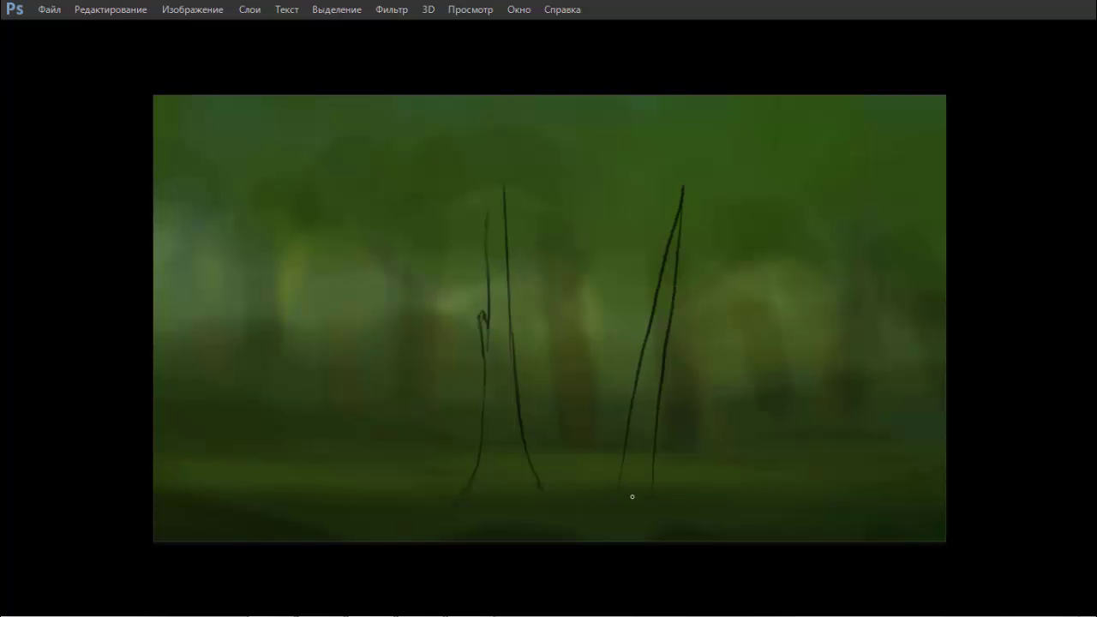
key("ctrl+alt+z")
key("ctrl+alt+z")
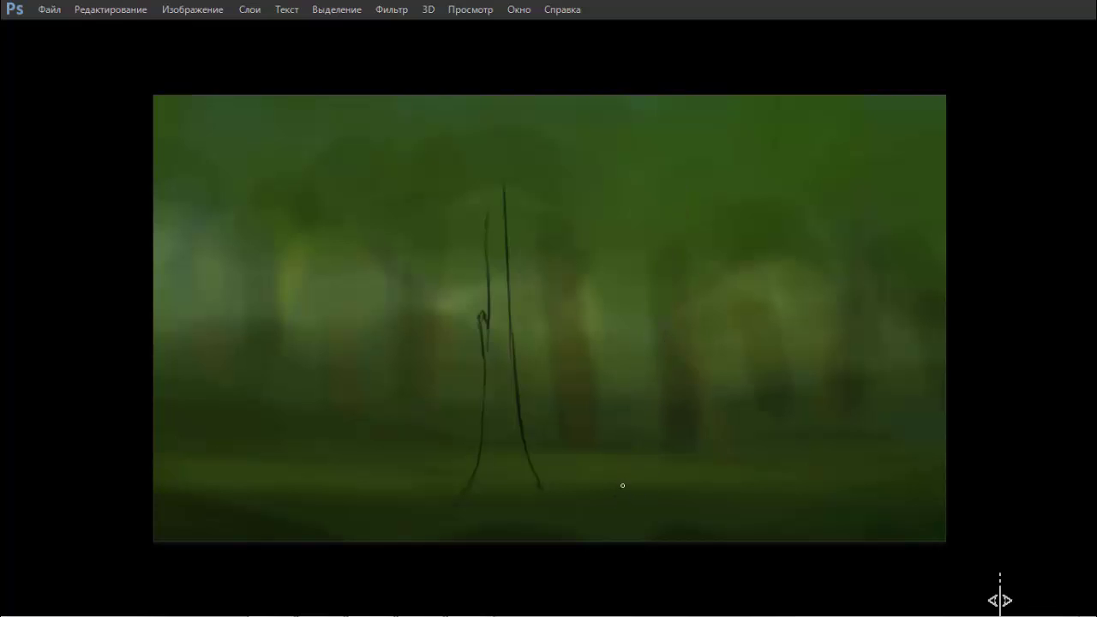
left_click_drag(622, 486, 641, 195)
key("ctrl+alt+z")
left_click_drag(625, 492, 675, 168)
key("ctrl+alt+z")
mouse_move(626, 487)
left_mouse_down()
mouse_move(687, 144)
mouse_move(660, 484)
left_mouse_up()
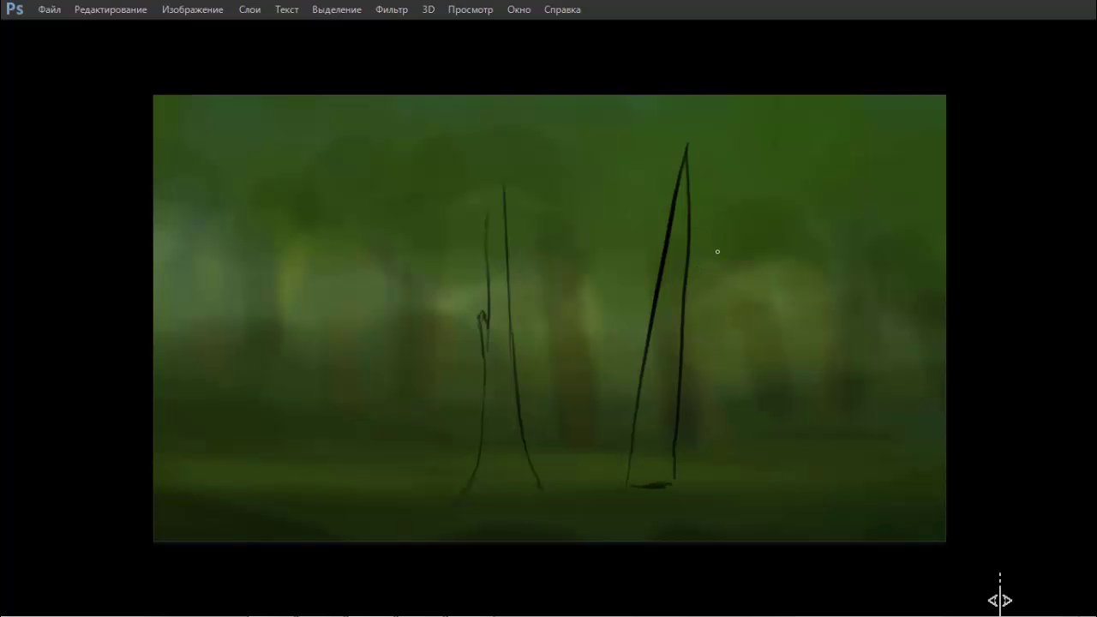
key("ctrl+alt+z")
key("ctrl+alt+z")
key("ctrl+alt+z")
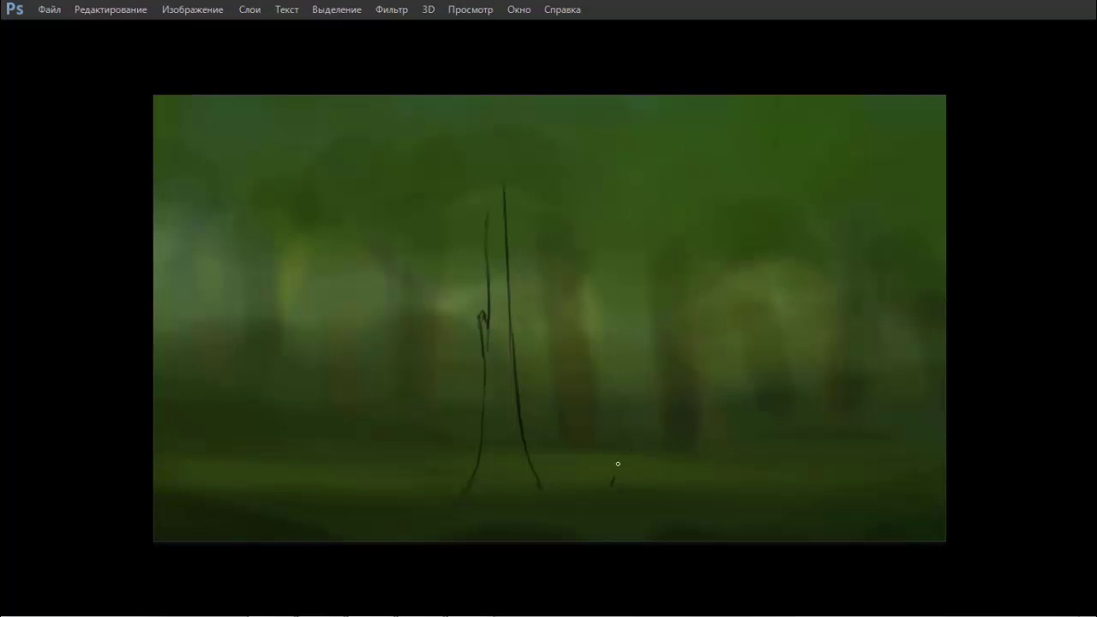
Step: Try more right-hand tree lines, undo them, and retrace the upper left trunk line
left_click_drag(612, 484, 629, 403)
left_click_drag(653, 484, 641, 409)
left_click_drag(629, 403, 627, 235)
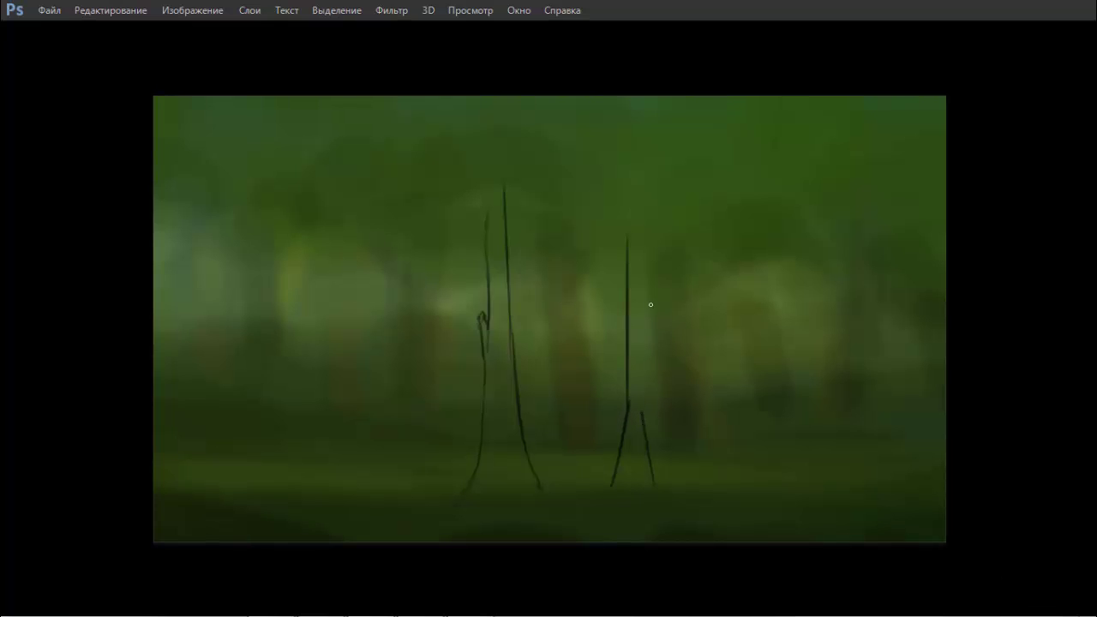
left_click_drag(644, 419, 644, 220)
key("ctrl+z")
key("ctrl+z")
key("ctrl+z")
key("ctrl+z")
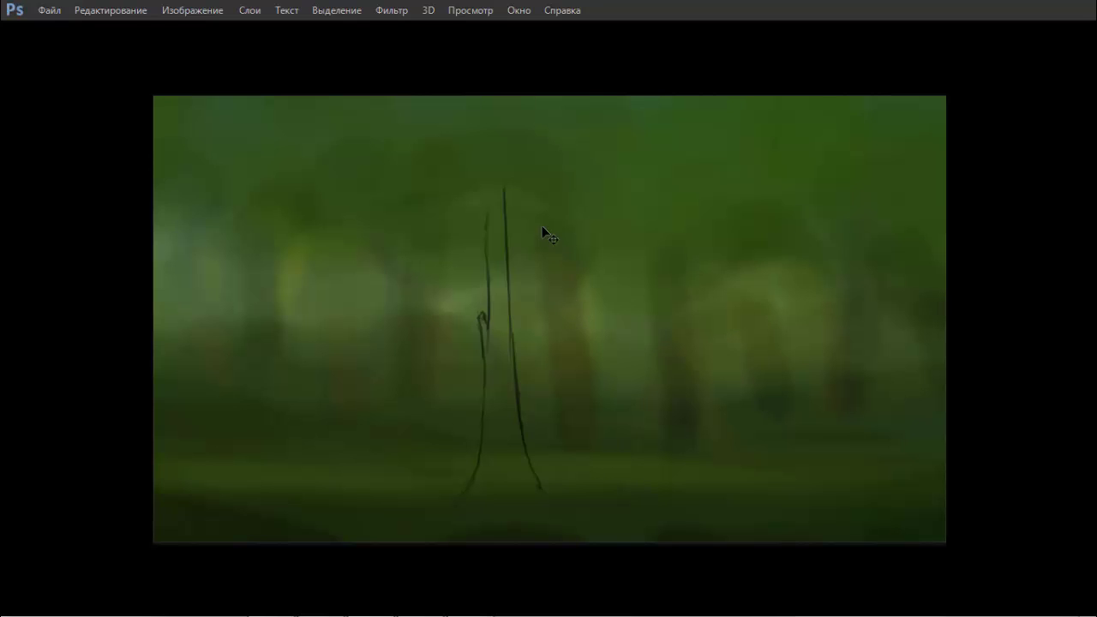
left_click_drag(490, 231, 487, 282)
left_click_drag(488, 283, 484, 131)
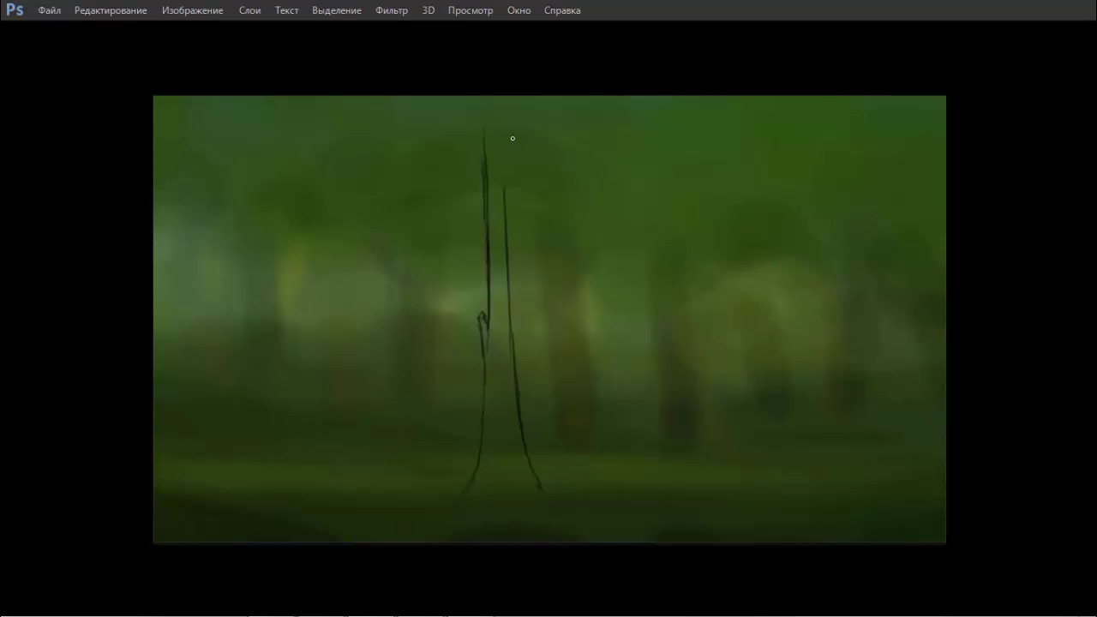
Step: Extend the right trunk line toward the top and try a small distant trunk
left_click_drag(504, 192, 508, 136)
mouse_move(505, 204)
left_mouse_down()
mouse_move(506, 134)
mouse_move(509, 197)
left_mouse_up()
mouse_move(504, 149)
left_mouse_down()
mouse_move(500, 137)
mouse_move(502, 215)
mouse_move(499, 112)
mouse_move(480, 144)
mouse_move(491, 151)
mouse_move(501, 98)
mouse_move(480, 101)
mouse_move(489, 219)
left_mouse_up()
mouse_move(690, 372)
left_mouse_down()
mouse_move(694, 313)
mouse_move(702, 364)
left_mouse_up()
left_click_drag(696, 318, 696, 325)
key("ctrl+z")
Step: Sketch a thin far-right tree with a rounded crown
left_click_drag(799, 295, 802, 343)
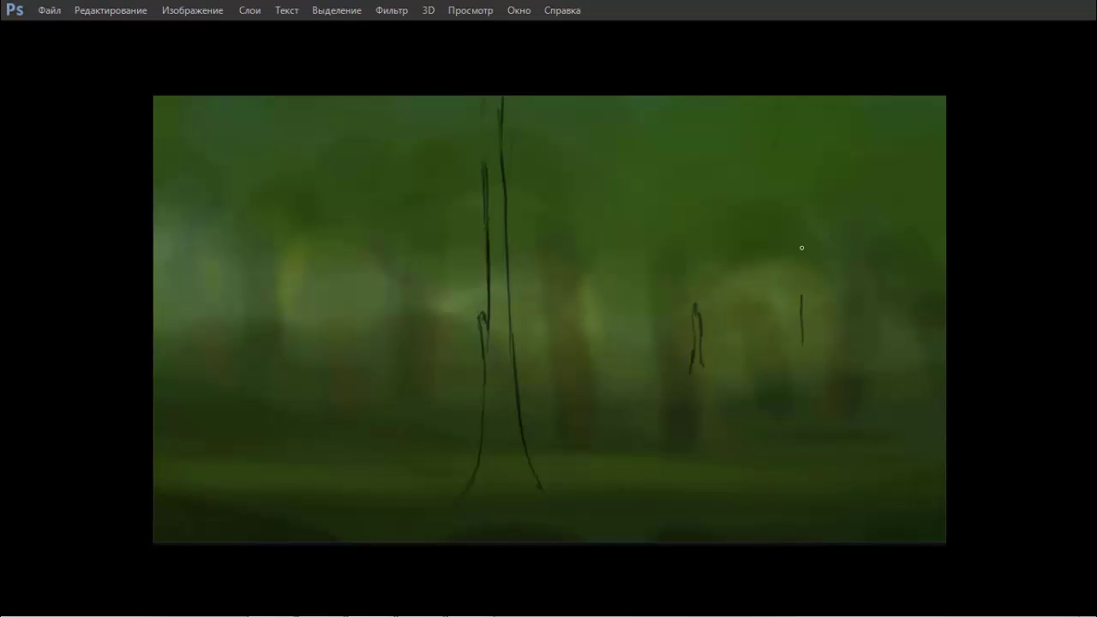
left_click_drag(801, 221, 808, 338)
mouse_move(800, 239)
left_mouse_down()
mouse_move(792, 213)
mouse_move(747, 170)
mouse_move(848, 202)
mouse_move(803, 245)
left_mouse_up()
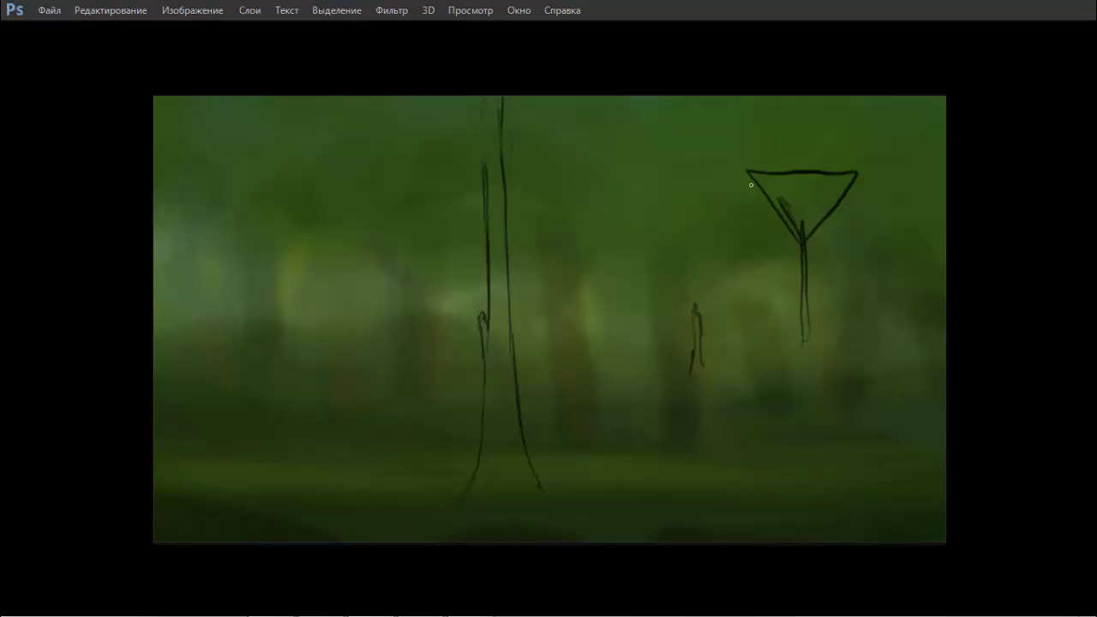
left_click_drag(742, 169, 857, 178)
mouse_move(771, 135)
left_mouse_down()
mouse_move(863, 171)
mouse_move(742, 191)
mouse_move(748, 180)
mouse_move(741, 194)
left_mouse_up()
left_click_drag(860, 177, 838, 216)
mouse_move(757, 211)
left_mouse_down()
mouse_move(805, 236)
mouse_move(793, 228)
left_mouse_up()
mouse_move(741, 168)
left_mouse_down()
mouse_move(737, 182)
mouse_move(734, 170)
left_mouse_up()
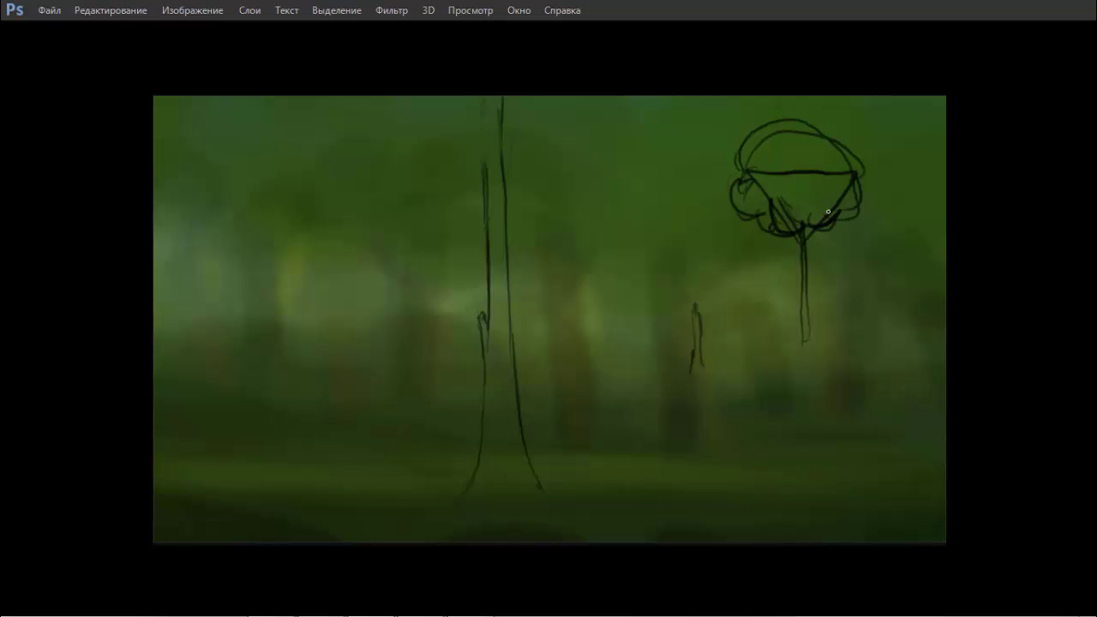
left_click_drag(812, 129, 833, 138)
left_click_drag(797, 244, 807, 271)
Step: Undo a stray stroke and lasso the crowned tree sketch for removal
left_click_drag(646, 264, 676, 268)
key("ctrl+z")
left_click_drag(669, 380, 680, 262)
Step: Delete the lassoed crowned tree, shift the trunk strokes down, and extend the left line upward
key("Delete")
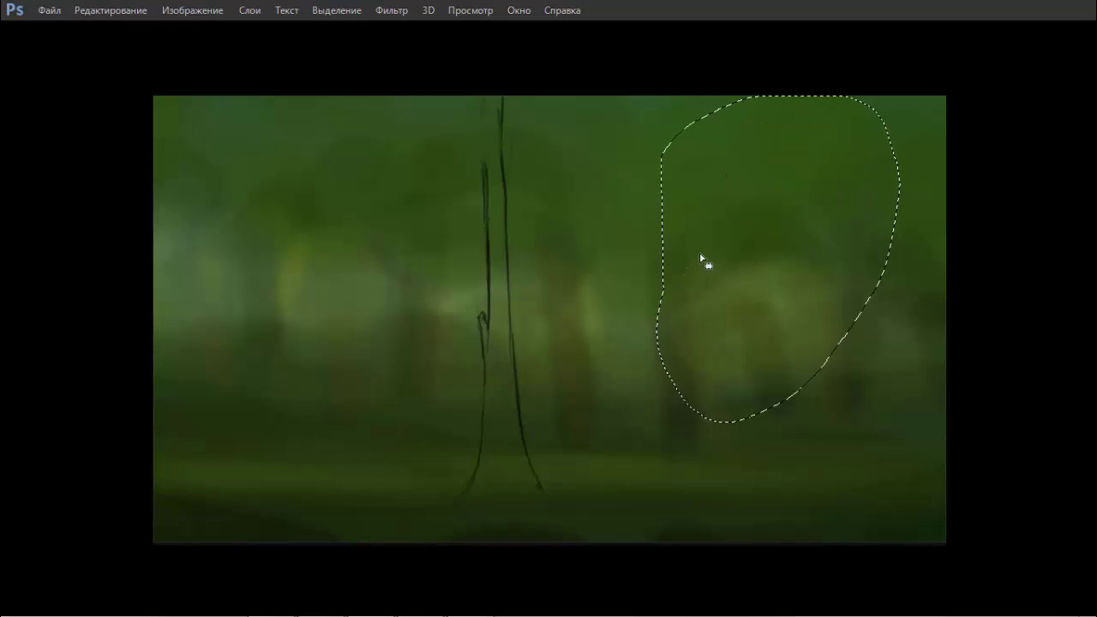
key("ctrl+d")
left_click_drag(515, 264, 516, 304)
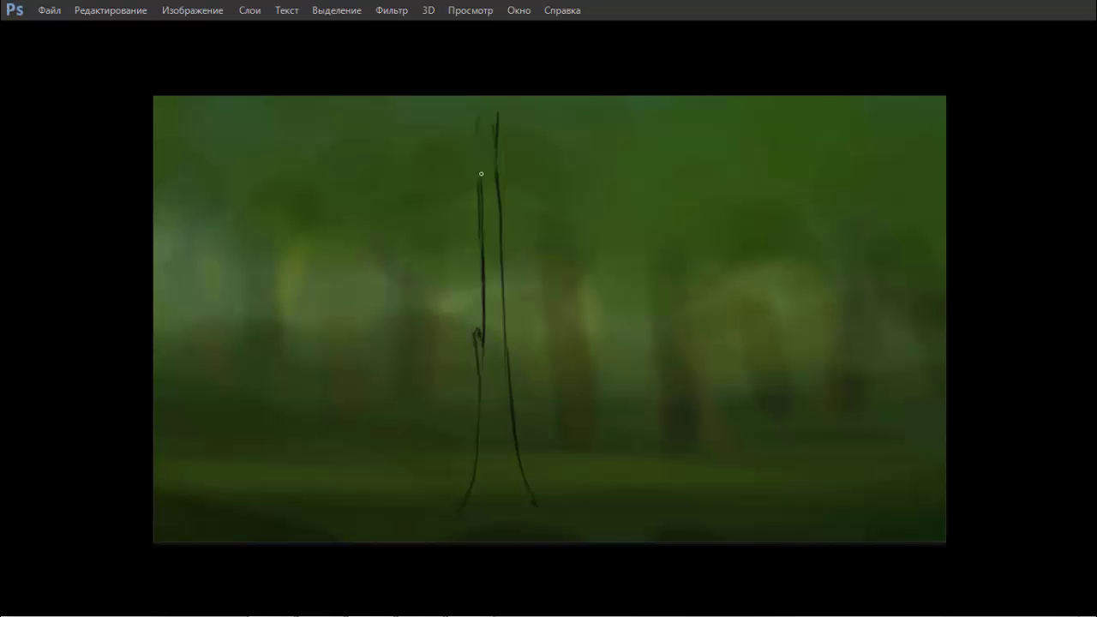
left_click_drag(477, 128, 480, 206)
Step: Erase the top of the right trunk line and redraw it darker up to the top
key("e")
mouse_move(497, 248)
left_mouse_down()
mouse_move(490, 127)
mouse_move(495, 190)
left_mouse_up()
key("b")
mouse_move(490, 140)
left_mouse_down()
mouse_move(496, 205)
mouse_move(512, 131)
mouse_move(502, 250)
left_mouse_up()
left_click_drag(512, 161, 501, 270)
key("ctrl+z")
mouse_move(520, 120)
left_mouse_down()
mouse_move(504, 225)
mouse_move(522, 109)
left_mouse_up()
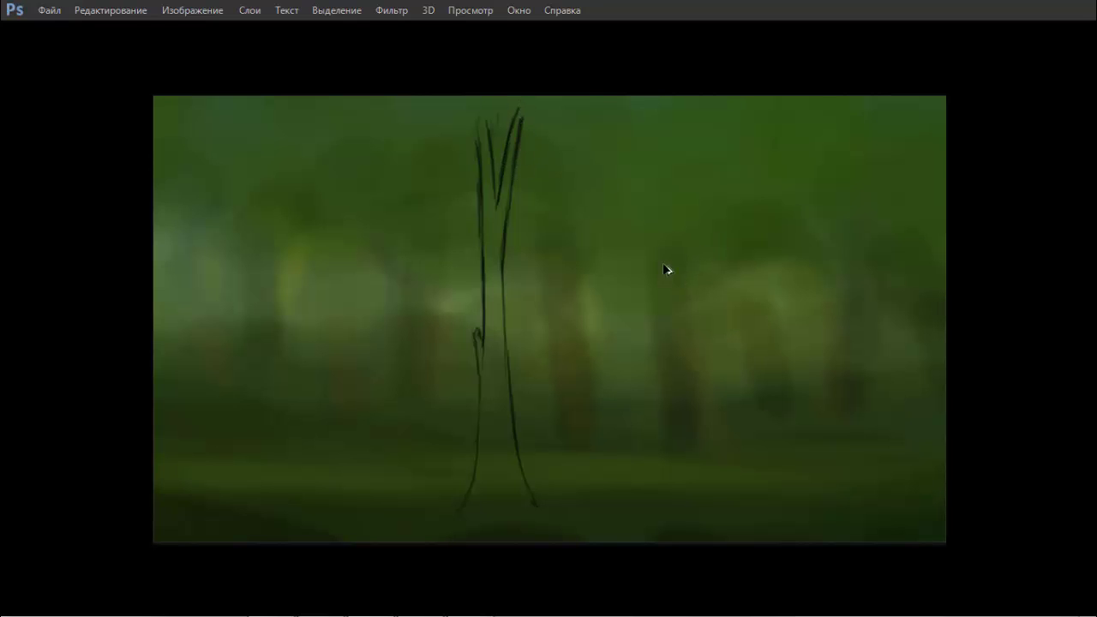
Step: Sketch a small Y-branched tree on the right, then lasso and delete it
left_click_drag(694, 366, 691, 411)
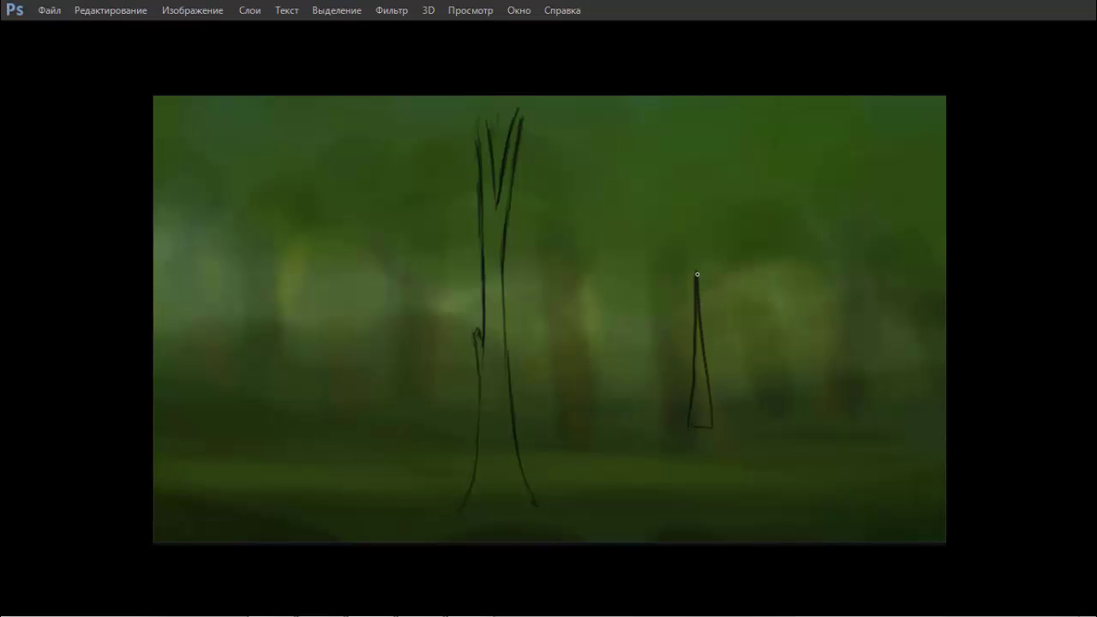
left_click_drag(696, 275, 714, 235)
mouse_move(694, 274)
left_mouse_down()
mouse_move(680, 246)
mouse_move(734, 234)
mouse_move(703, 215)
left_mouse_up()
left_click_drag(657, 247, 683, 259)
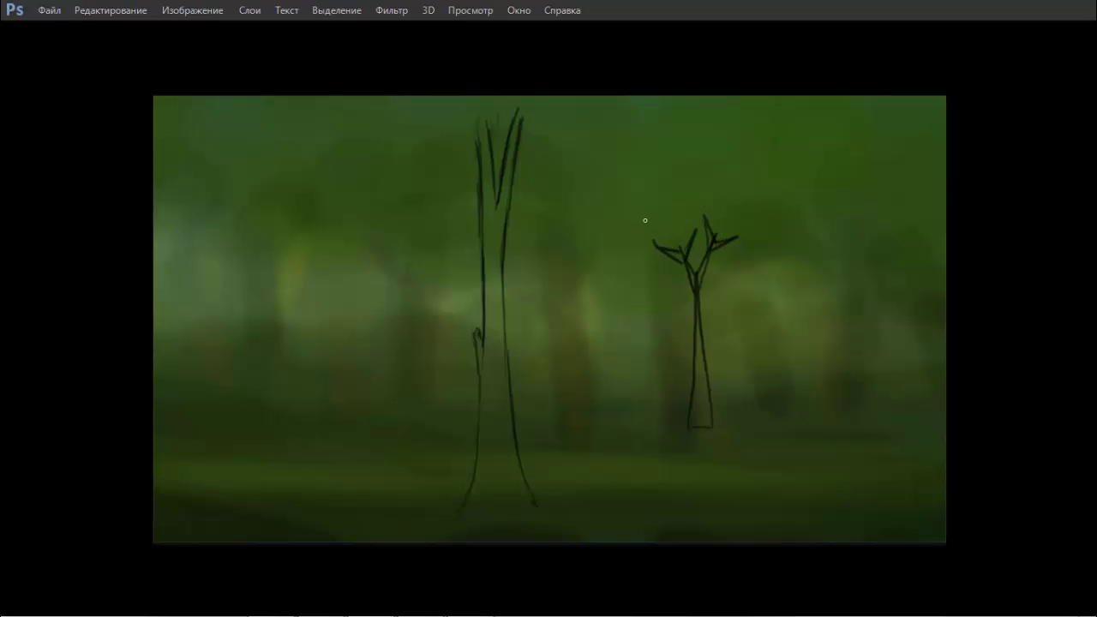
left_click_drag(644, 221, 660, 247)
mouse_move(689, 155)
left_mouse_down()
mouse_move(783, 243)
mouse_move(763, 220)
left_mouse_up()
key("Delete")
key("ctrl+d")
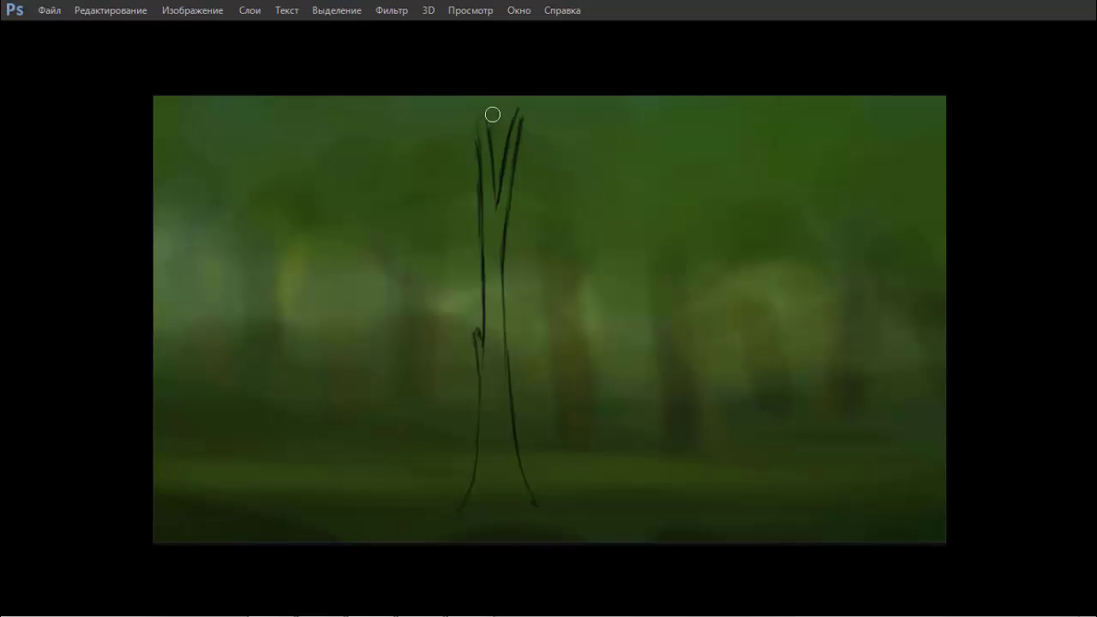
Step: Draw a V-shaped fork at the trunk top with a smaller brush
left_click_drag(481, 131, 494, 208)
left_click_drag(478, 118, 482, 228)
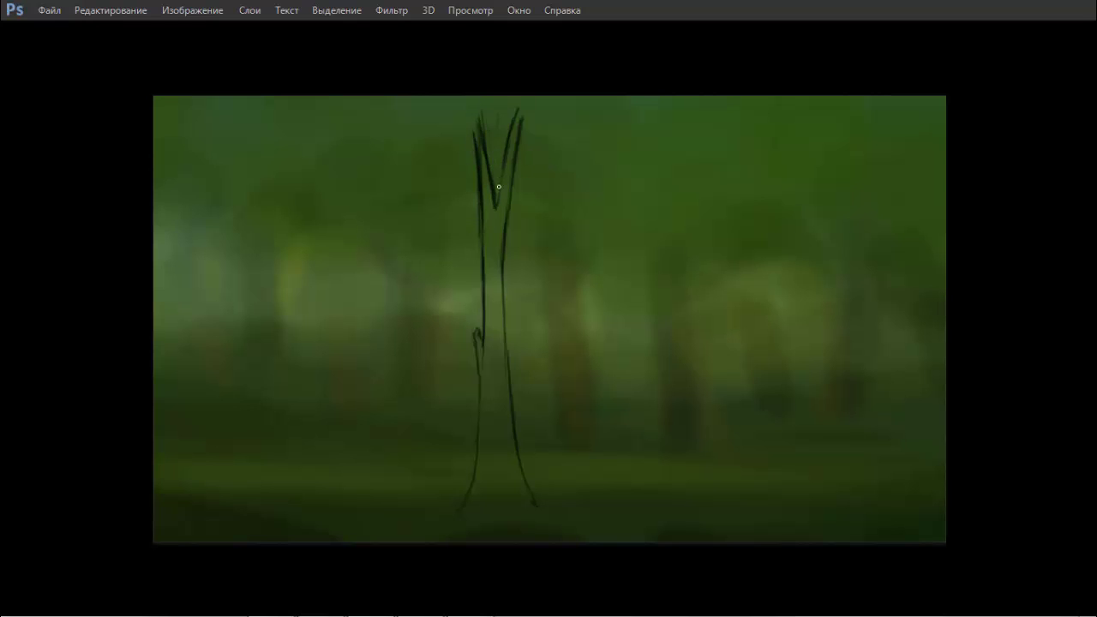
mouse_move(513, 113)
left_mouse_down()
mouse_move(508, 147)
mouse_move(520, 137)
mouse_move(472, 129)
mouse_move(525, 120)
mouse_move(478, 186)
left_mouse_up()
key("bracketleft")
key("bracketleft")
key("bracketleft")
mouse_move(474, 125)
left_mouse_down()
mouse_move(479, 184)
mouse_move(490, 178)
left_mouse_up()
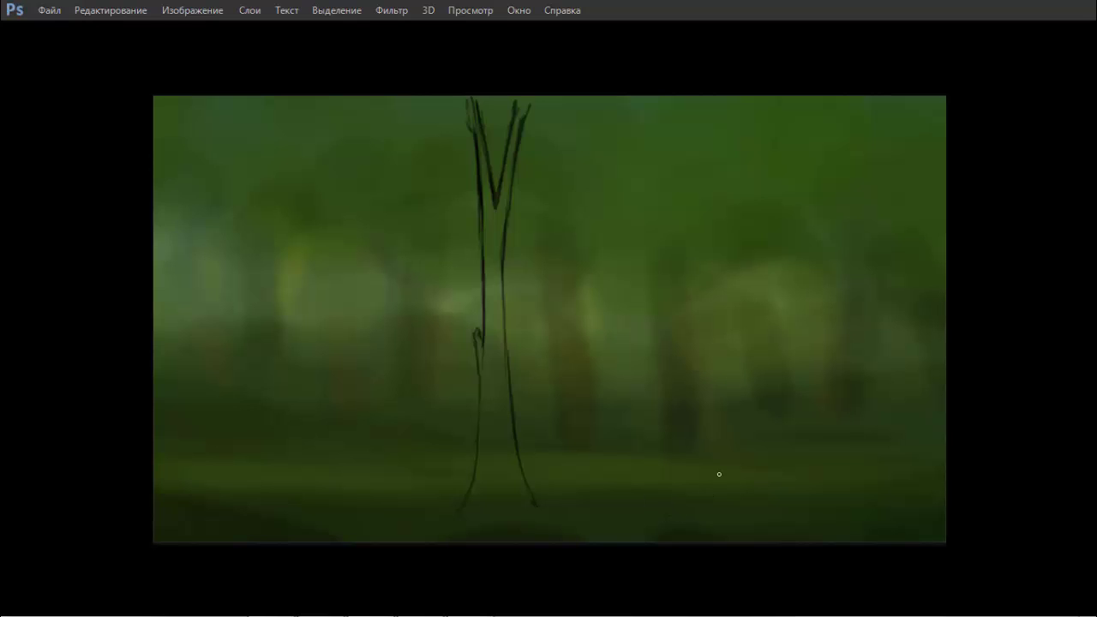
Step: Draw two thin trunk lines and curving root strokes for a second tree at right
mouse_move(707, 499)
left_mouse_down()
mouse_move(721, 447)
mouse_move(711, 486)
left_mouse_up()
left_click_drag(766, 462, 780, 492)
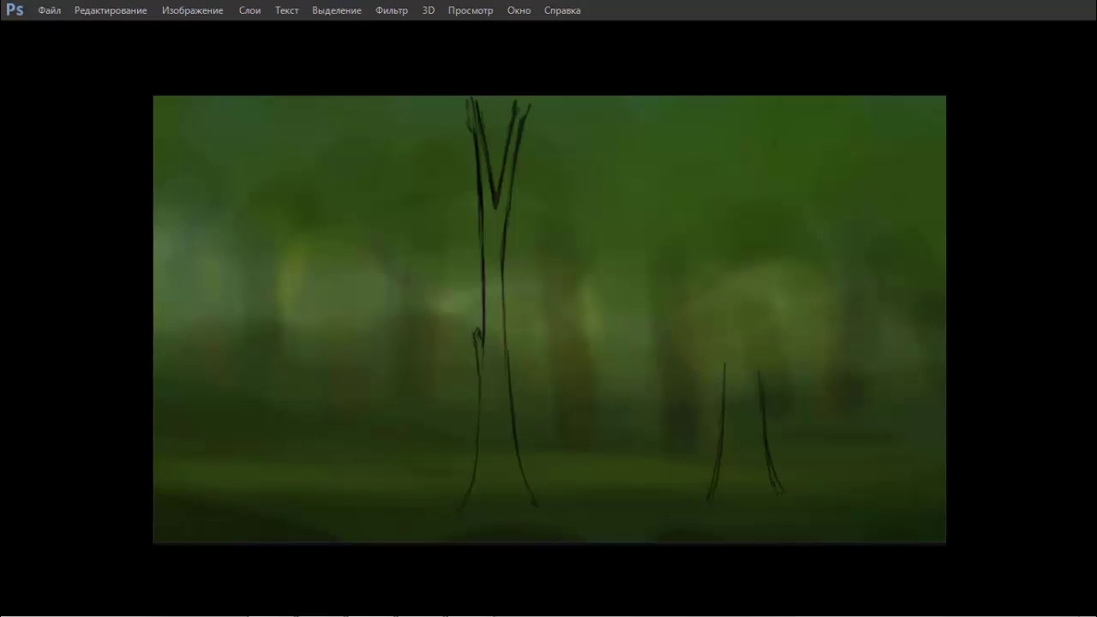
left_click_drag(712, 467, 680, 487)
left_click_drag(759, 499, 790, 514)
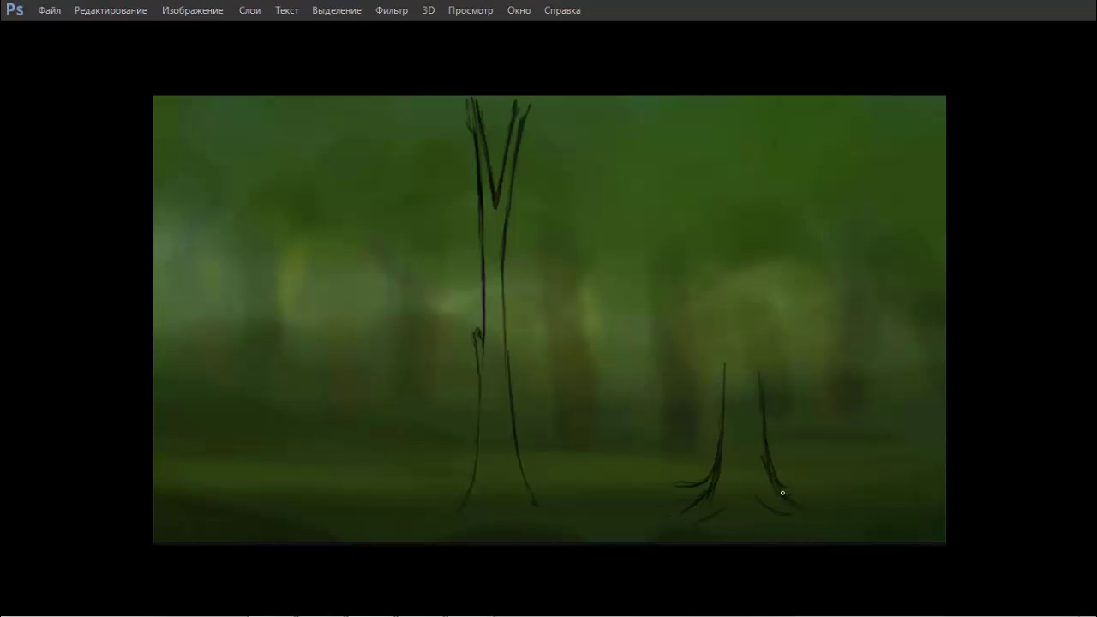
left_click_drag(784, 486, 815, 518)
left_click_drag(651, 529, 648, 532)
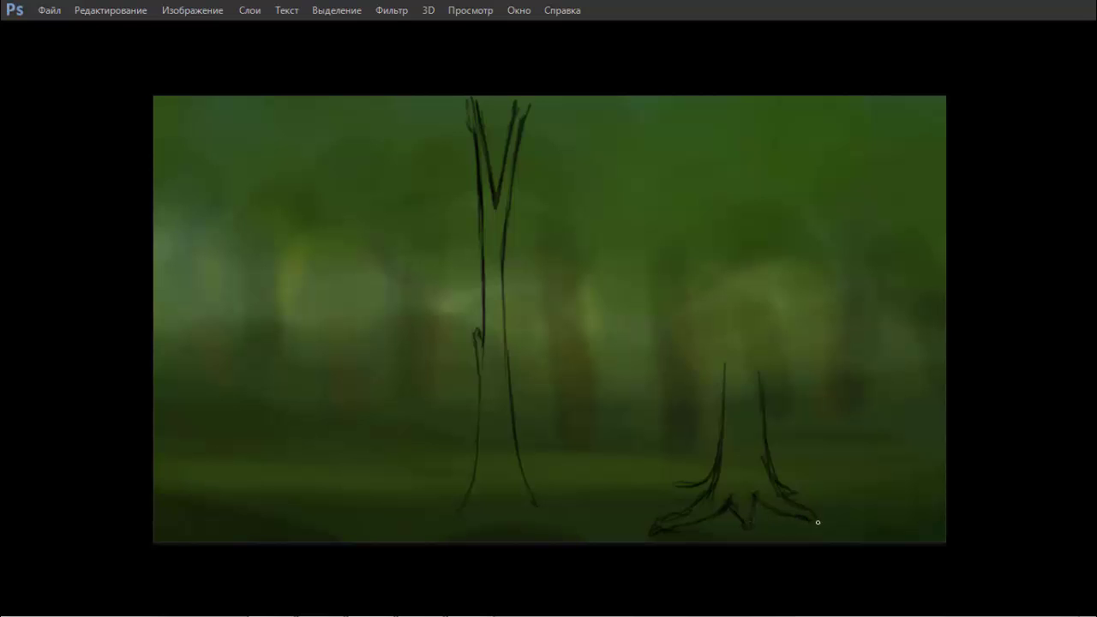
left_click_drag(808, 514, 835, 519)
Step: Select the right tree's roots, shift them up and stretch them with Free Transform
left_click_drag(768, 451, 763, 342)
key("ctrl+z")
mouse_move(747, 452)
left_mouse_down()
mouse_move(762, 336)
mouse_move(799, 421)
mouse_move(772, 464)
left_mouse_up()
key("ctrl+t")
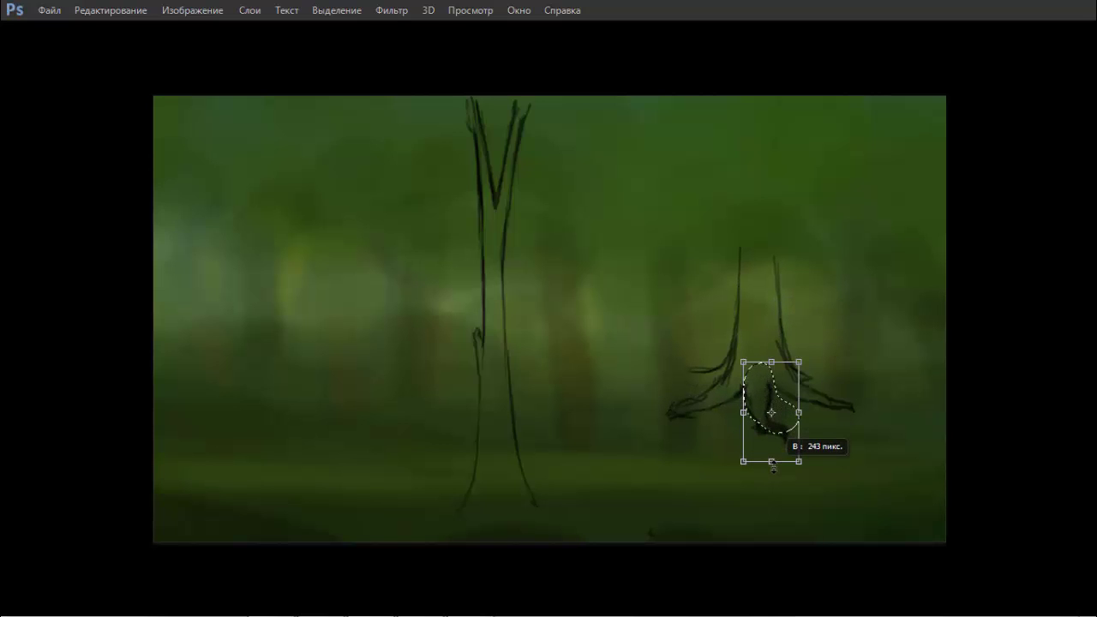
key("Return")
key("ctrl+d")
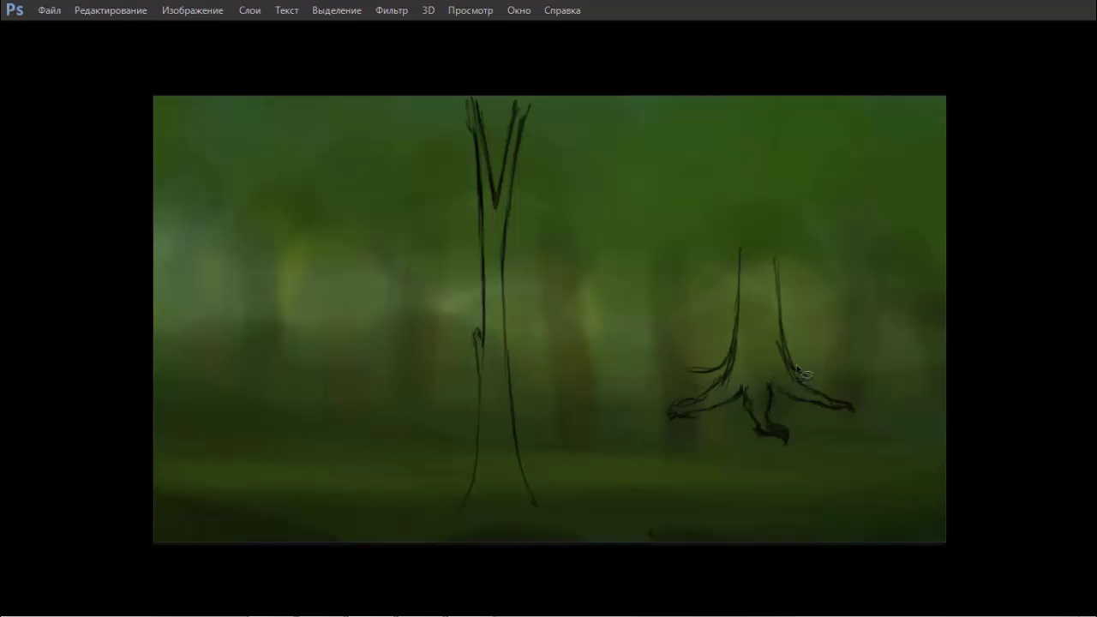
Step: Redraw and thicken the right tree's root lines with the brush
key("b")
left_click_drag(762, 432, 794, 436)
left_click_drag(821, 381, 800, 373)
mouse_move(698, 377)
left_mouse_down()
mouse_move(715, 386)
mouse_move(696, 371)
left_mouse_up()
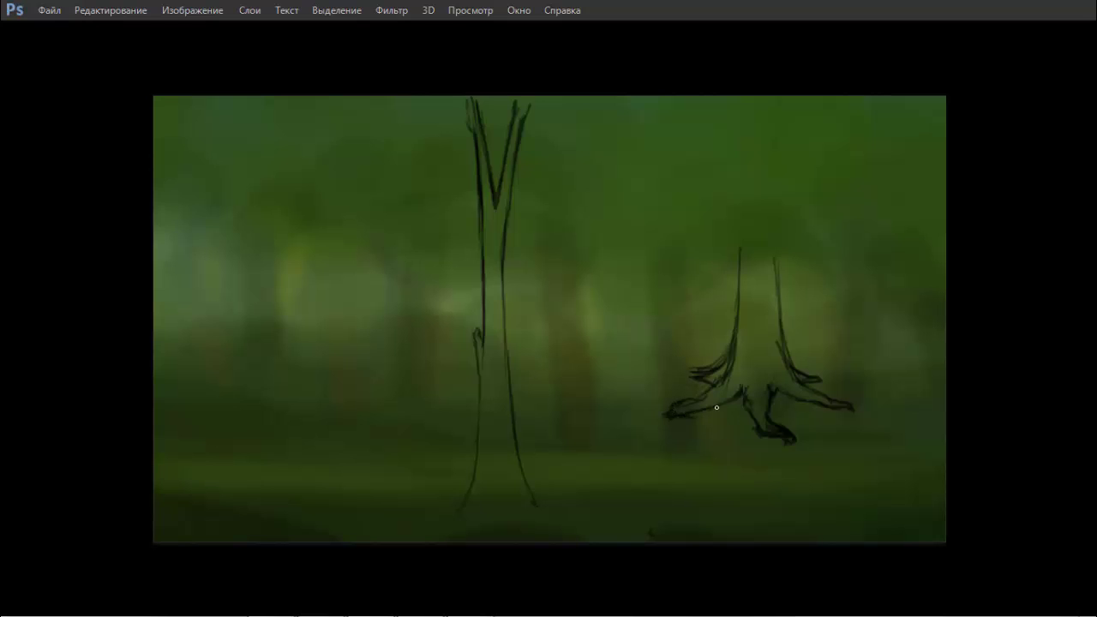
left_click_drag(716, 407, 745, 401)
left_click_drag(689, 372, 700, 375)
Step: Lasso the roots again and move them down and to the left
key("l")
mouse_move(763, 225)
left_mouse_down()
mouse_move(878, 340)
mouse_move(764, 226)
left_mouse_up()
left_click_drag(774, 348, 740, 418)
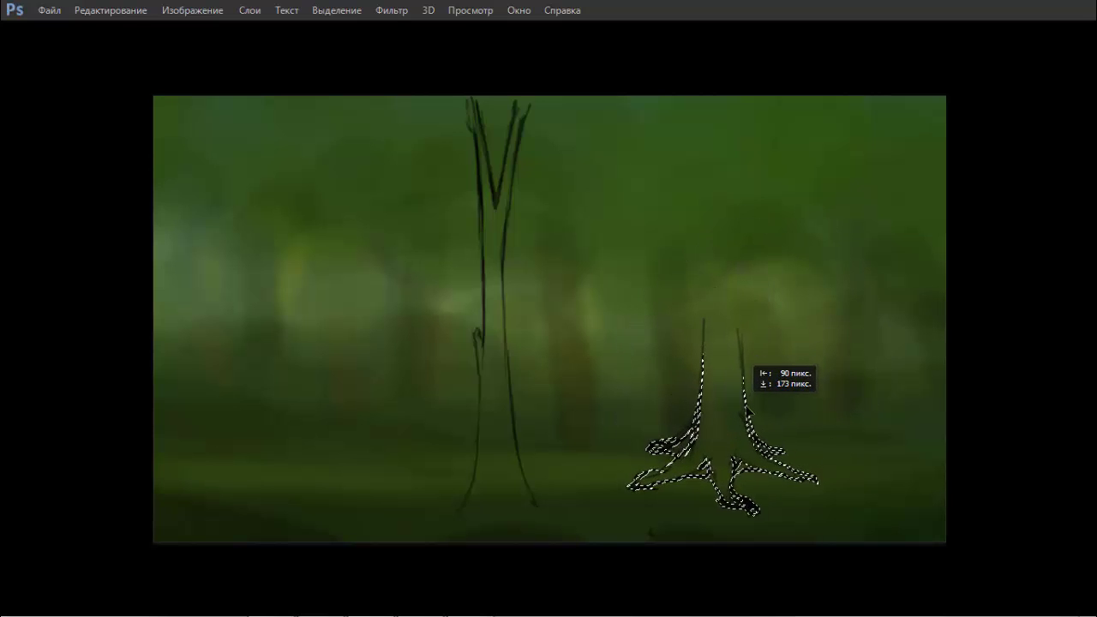
key("ctrl+d")
Step: Erase the trunk tops and draw the stump's darker side lines and oval top rim
key("b")
mouse_move(701, 306)
left_mouse_down()
mouse_move(745, 387)
mouse_move(692, 415)
mouse_move(690, 435)
left_mouse_up()
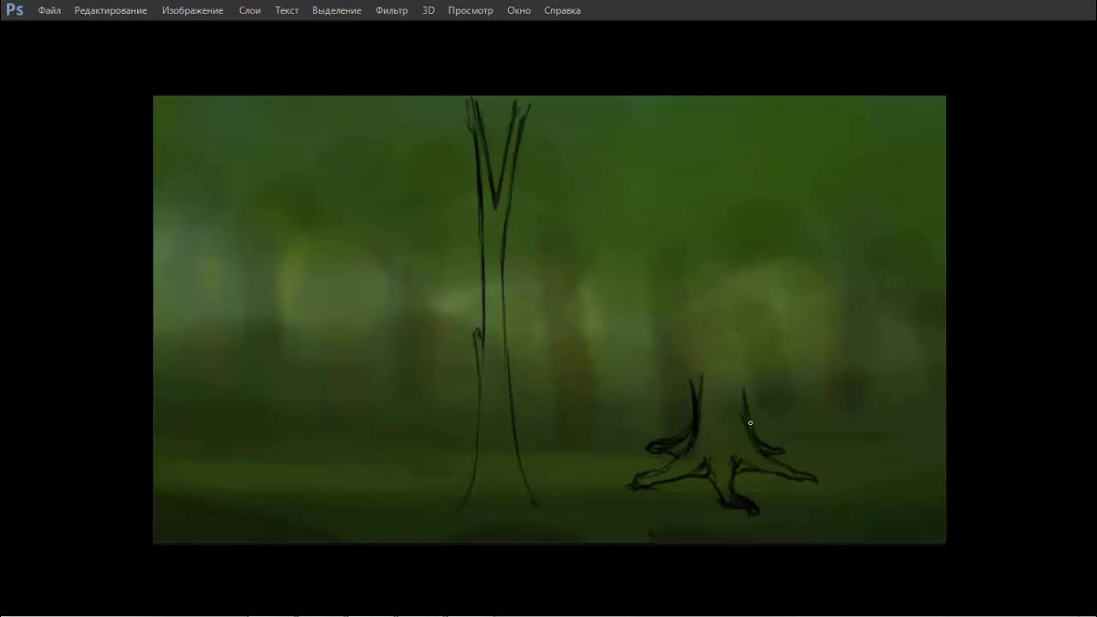
left_click_drag(749, 401, 751, 420)
mouse_move(692, 380)
left_mouse_down()
mouse_move(734, 391)
mouse_move(752, 378)
mouse_move(714, 370)
mouse_move(750, 380)
left_mouse_up()
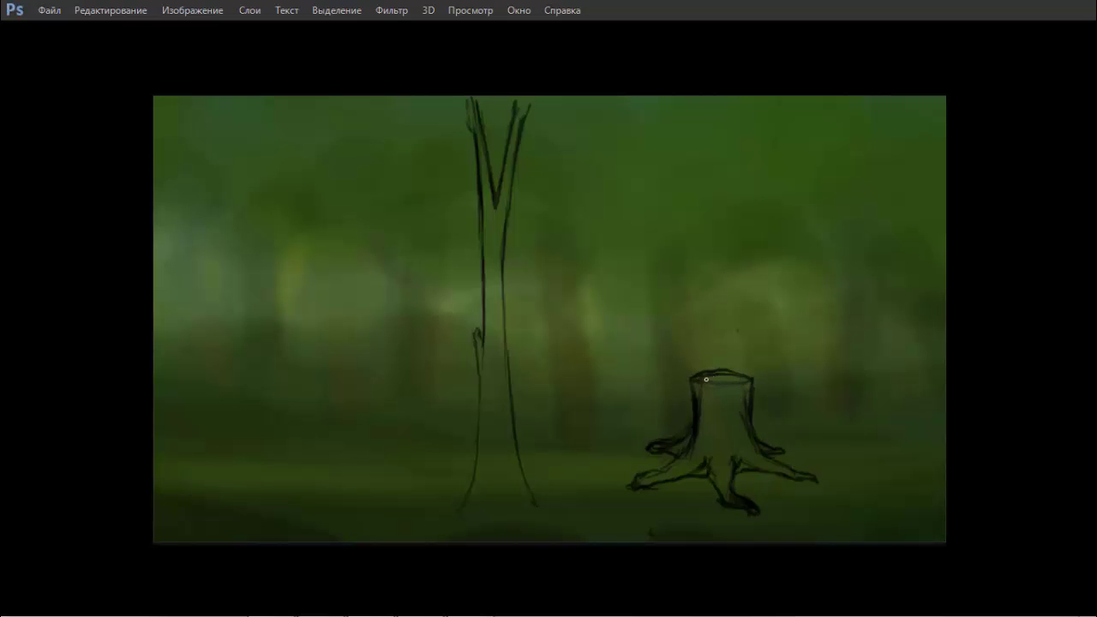
mouse_move(713, 371)
left_mouse_down()
mouse_move(748, 376)
mouse_move(741, 386)
left_mouse_up()
key("v")
left_click_drag(724, 424, 721, 430)
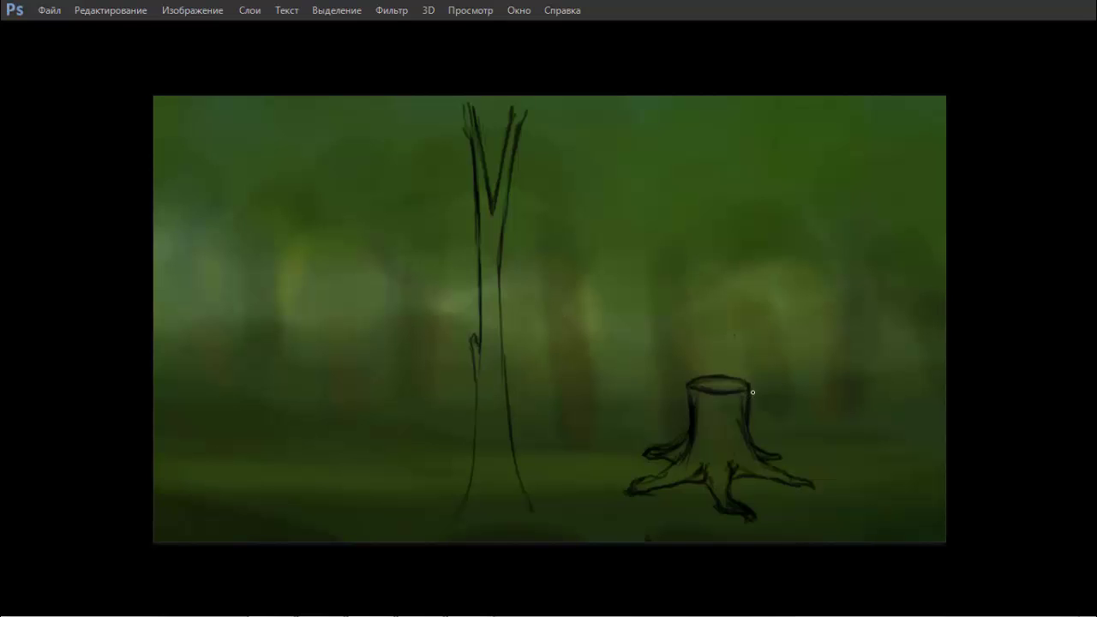
Step: Try brush presets with test strokes around the stump and left ground, undoing them
right_click(797, 360)
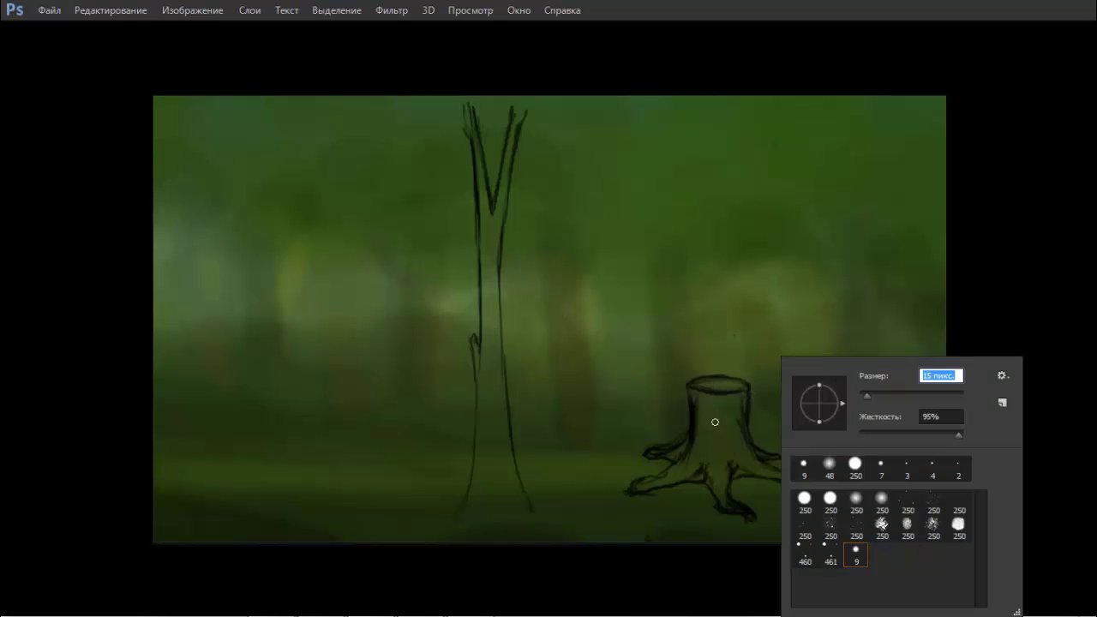
left_click_drag(670, 392, 795, 374)
left_click_drag(829, 436, 627, 411)
key("ctrl+z")
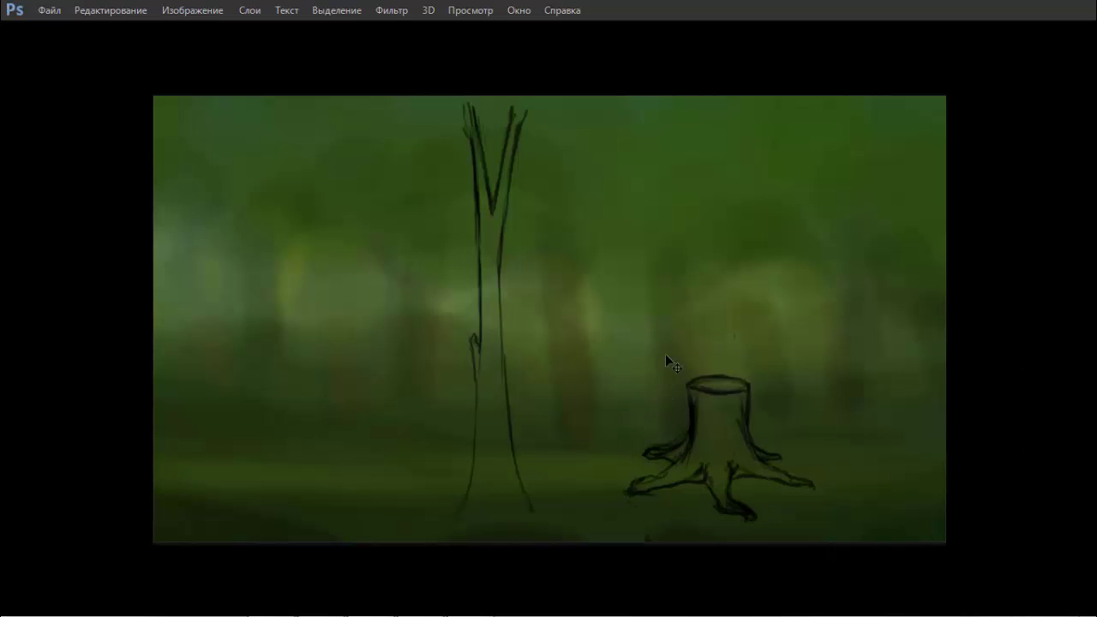
right_click(742, 313)
key("Return")
right_click(390, 358)
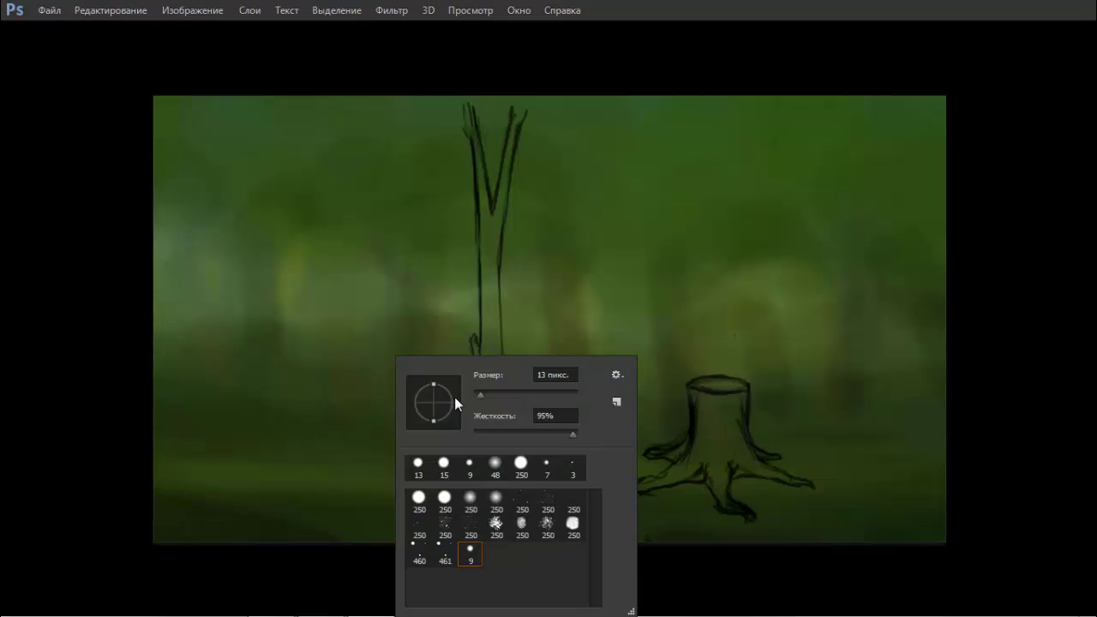
key("Return")
left_click_drag(302, 497, 313, 465)
key("ctrl+z")
Step: Enlarge the brush size and try a trial stroke, then undo it
right_click(325, 453)
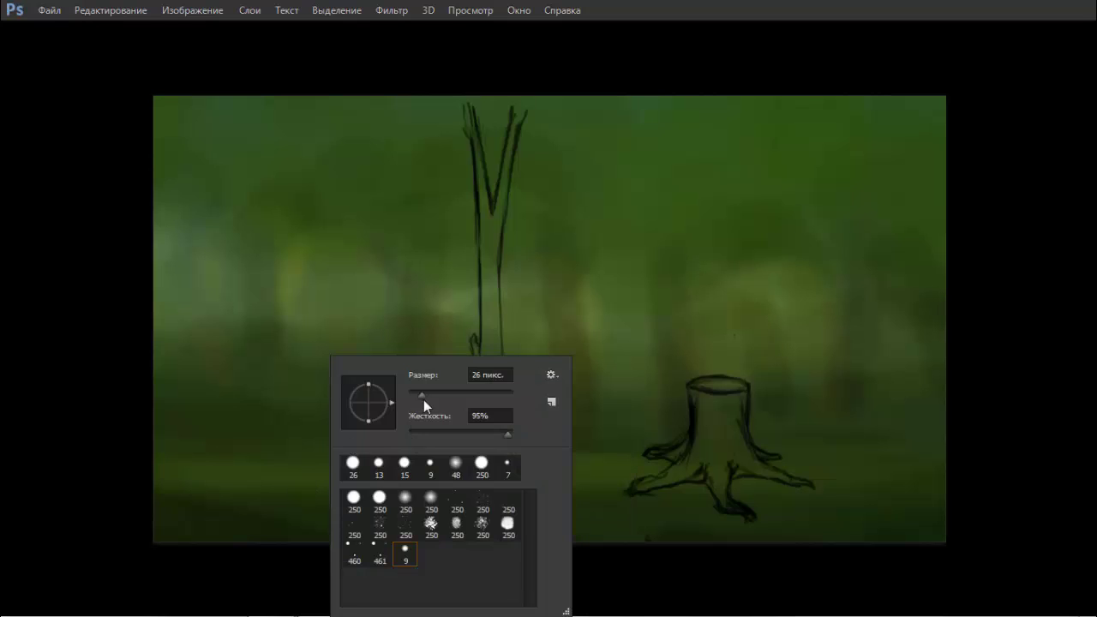
left_click_drag(423, 399, 396, 402)
key("Return")
left_click_drag(291, 507, 302, 399)
key("ctrl+z")
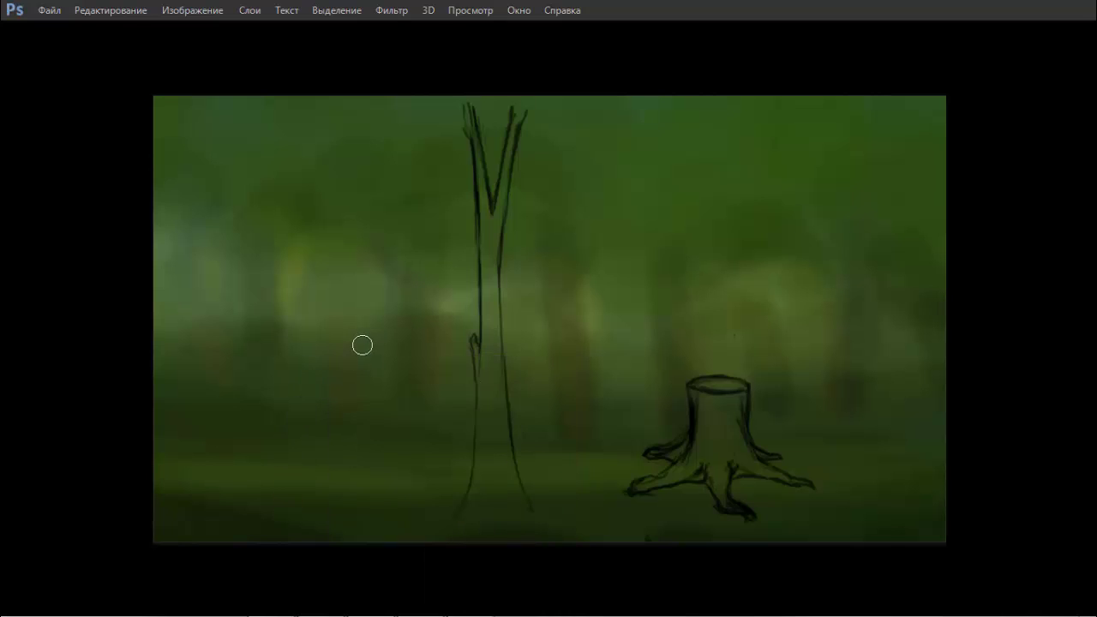
Step: Toggle Shape Dynamics and Transfer in the Brush panel and test the stroke
right_click(335, 348, "alt+shift")
key("F5")
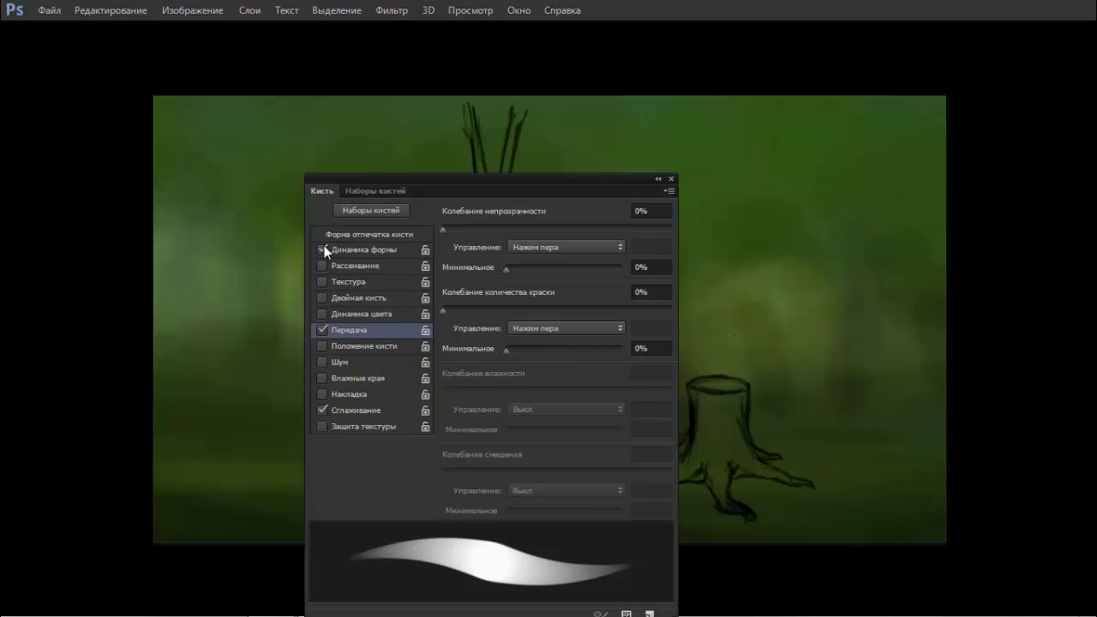
left_click(329, 248)
left_click(322, 330)
key("F5")
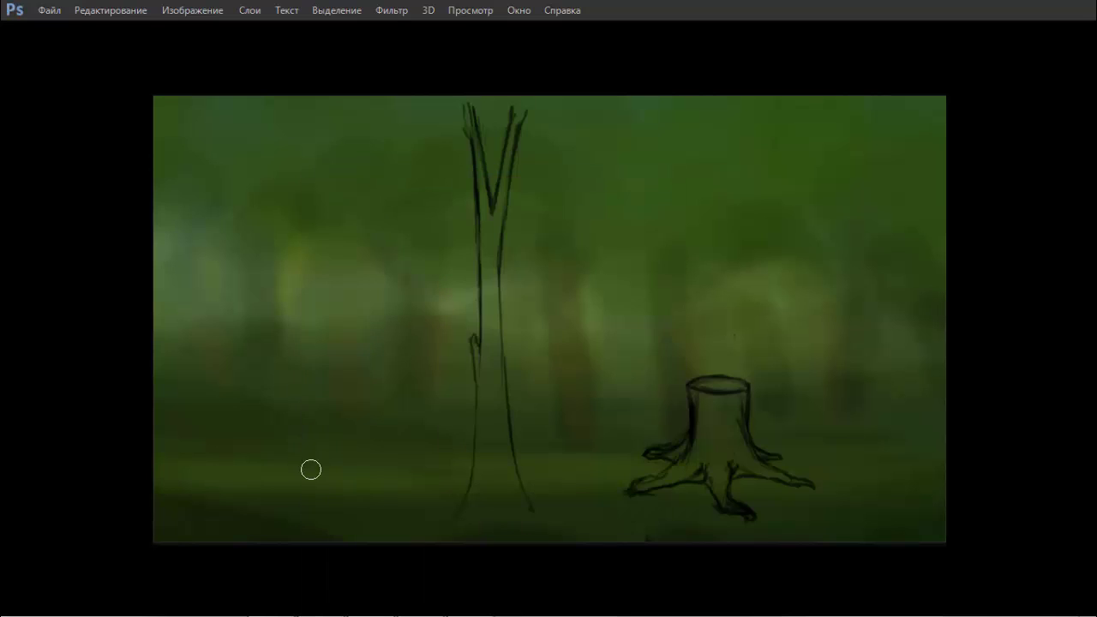
left_click_drag(302, 490, 317, 339)
key("ctrl+z")
Step: Make the brush much larger and start a thick black trunk on the left
right_click(345, 330)
left_click_drag(447, 373, 459, 374)
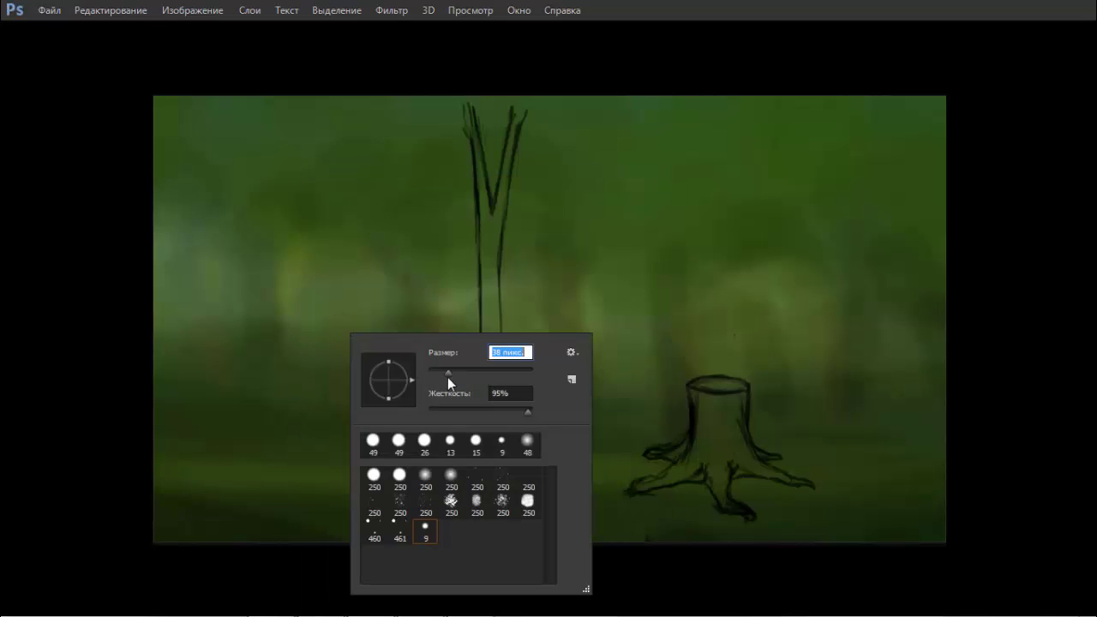
left_click_drag(290, 499, 329, 414)
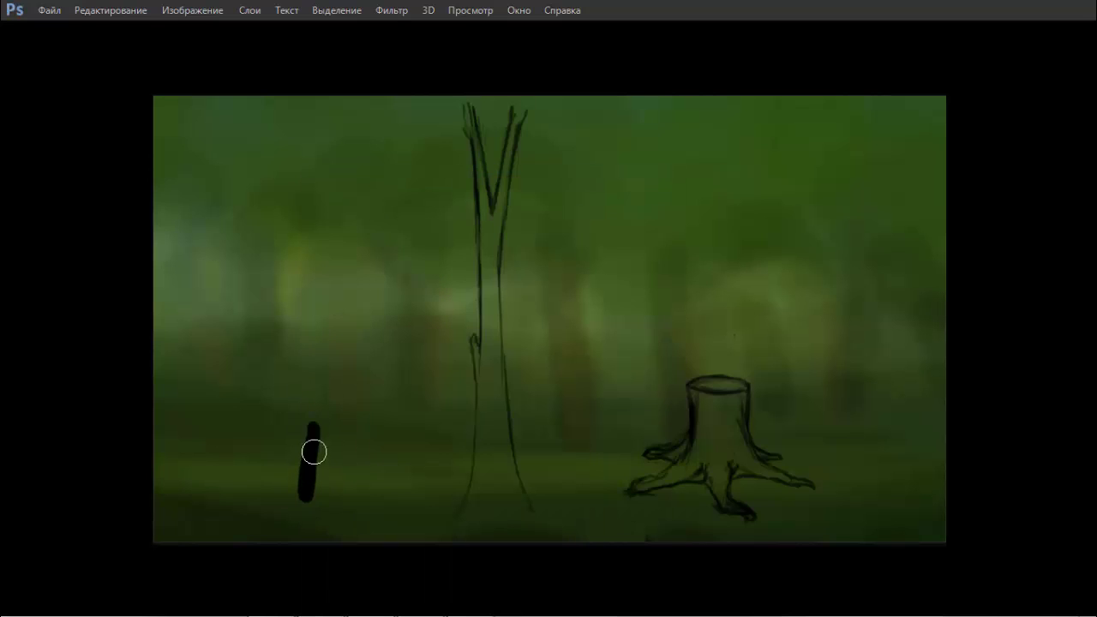
Step: Extend the black trunk upward and paint a wide forked top
left_click_drag(303, 484, 329, 244)
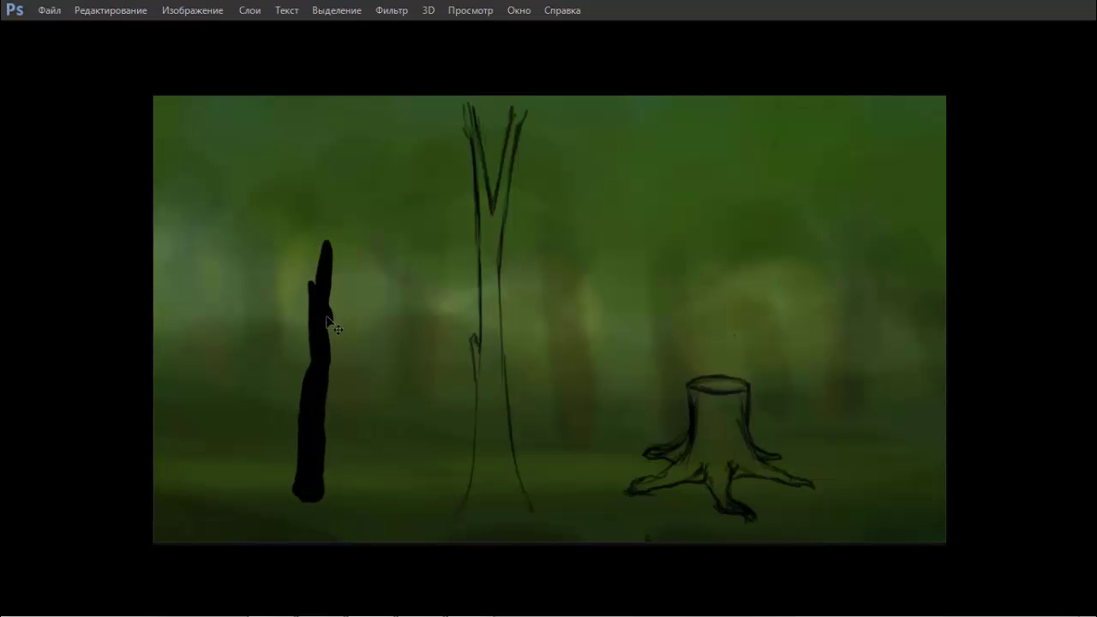
key("ctrl+z")
mouse_move(323, 292)
left_mouse_down()
mouse_move(340, 115)
mouse_move(301, 117)
mouse_move(316, 147)
left_mouse_up()
key("ctrl+z")
mouse_move(358, 110)
left_mouse_down()
mouse_move(339, 121)
mouse_move(337, 108)
left_mouse_up()
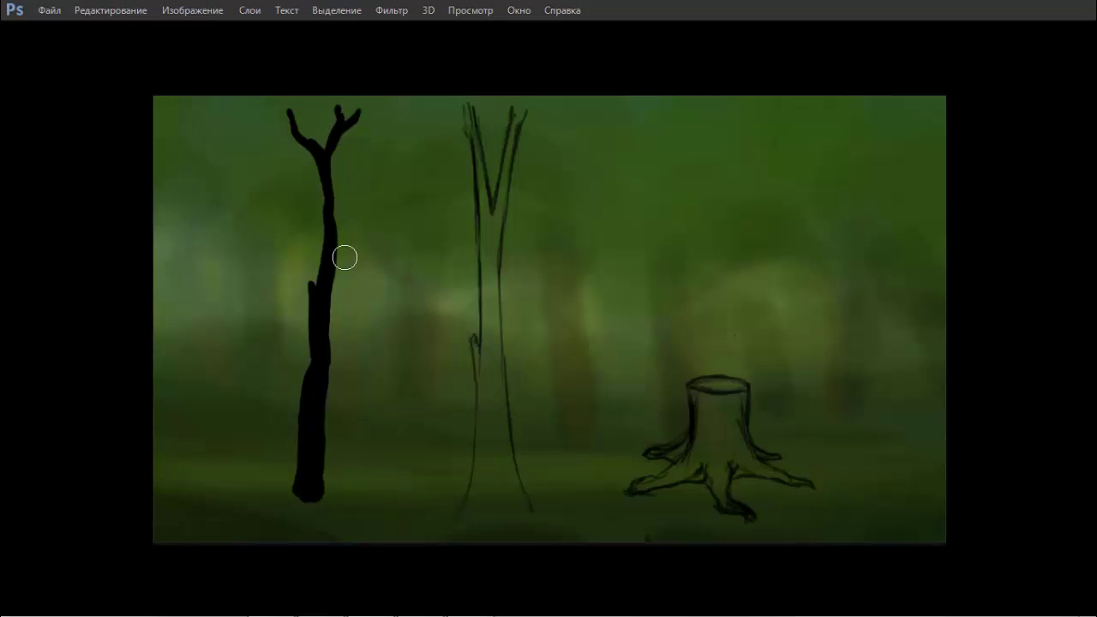
Step: Reshape the trunk's left and right edges and fill out a flared base
left_click_drag(321, 297, 343, 214)
left_click_drag(333, 251, 350, 191)
mouse_move(335, 420)
left_mouse_down()
mouse_move(323, 460)
mouse_move(331, 493)
mouse_move(291, 495)
mouse_move(309, 507)
mouse_move(335, 495)
mouse_move(314, 509)
mouse_move(352, 498)
left_mouse_up()
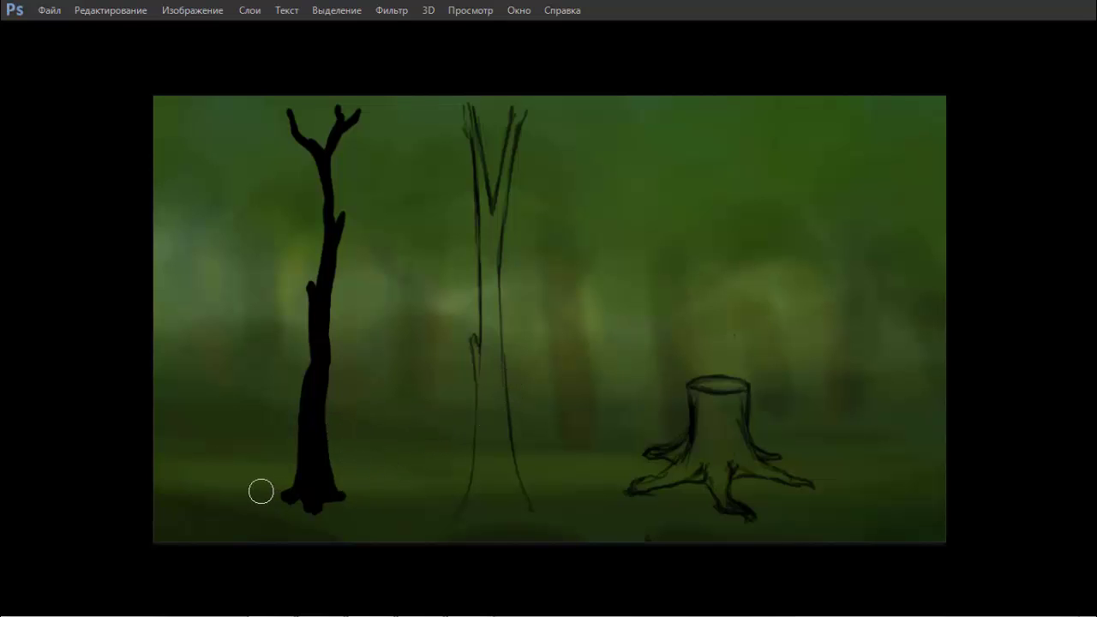
mouse_move(260, 489)
left_mouse_down()
mouse_move(306, 489)
mouse_move(301, 520)
mouse_move(351, 500)
left_mouse_up()
key("ctrl+z")
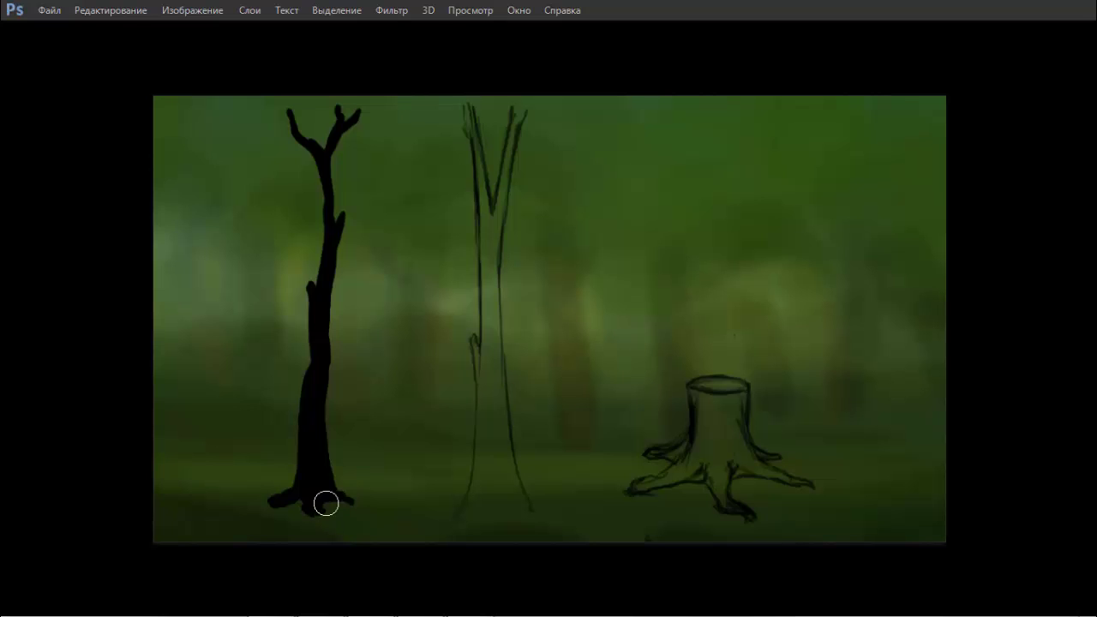
mouse_move(325, 502)
left_mouse_down()
mouse_move(338, 499)
mouse_move(304, 521)
mouse_move(294, 511)
mouse_move(306, 506)
mouse_move(297, 502)
mouse_move(345, 502)
mouse_move(277, 506)
mouse_move(306, 485)
left_mouse_up()
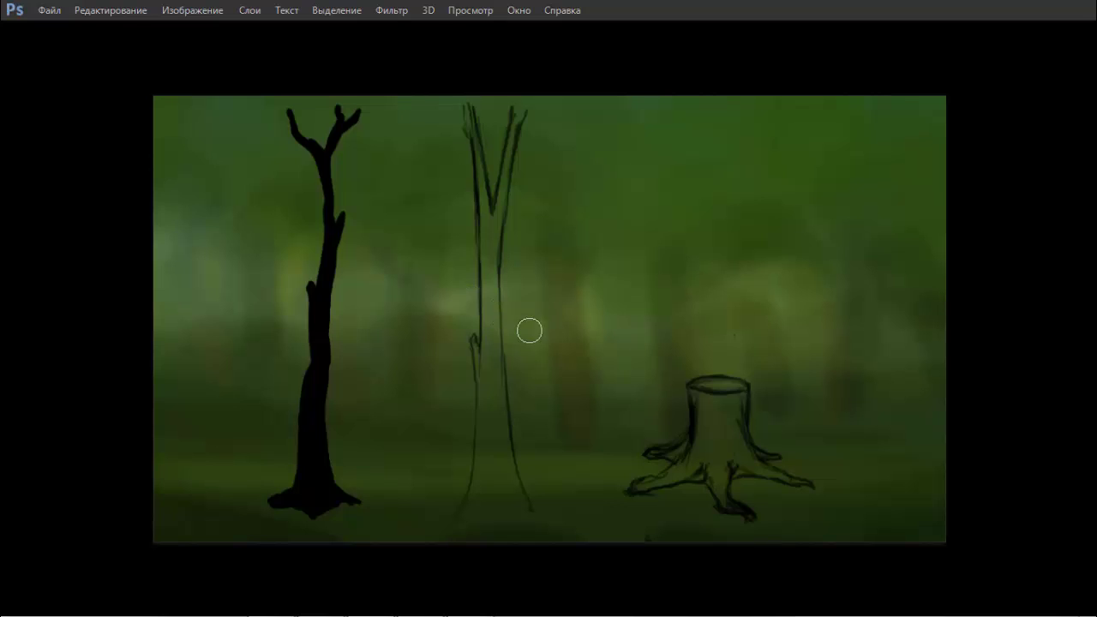
Step: Dismiss the brush options and bring the workspace panels back with Tab
right_click(681, 292)
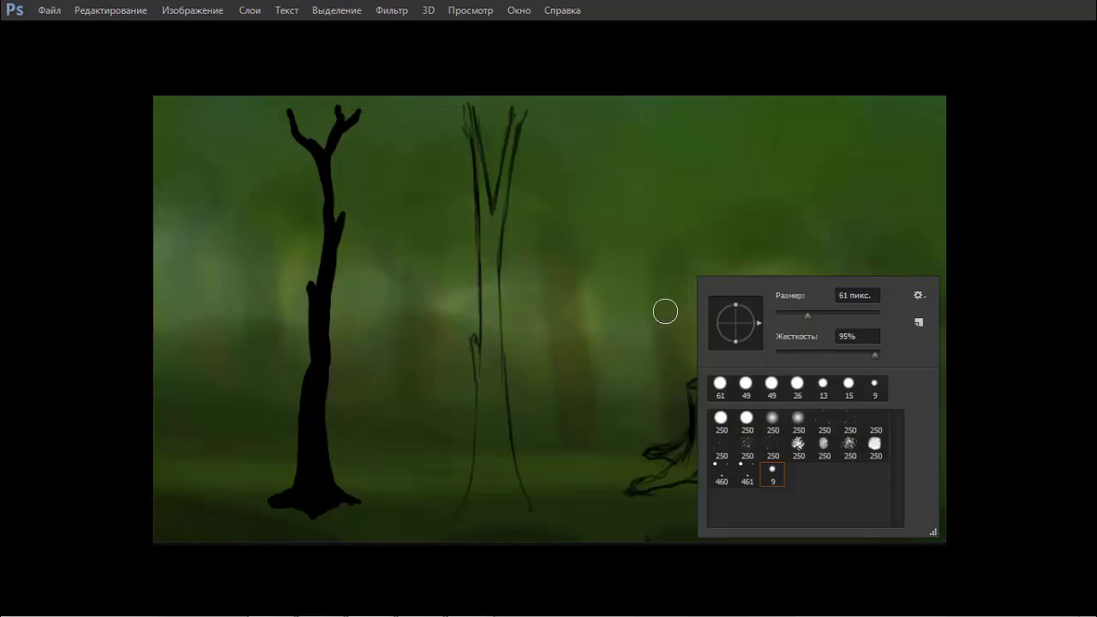
key("Escape")
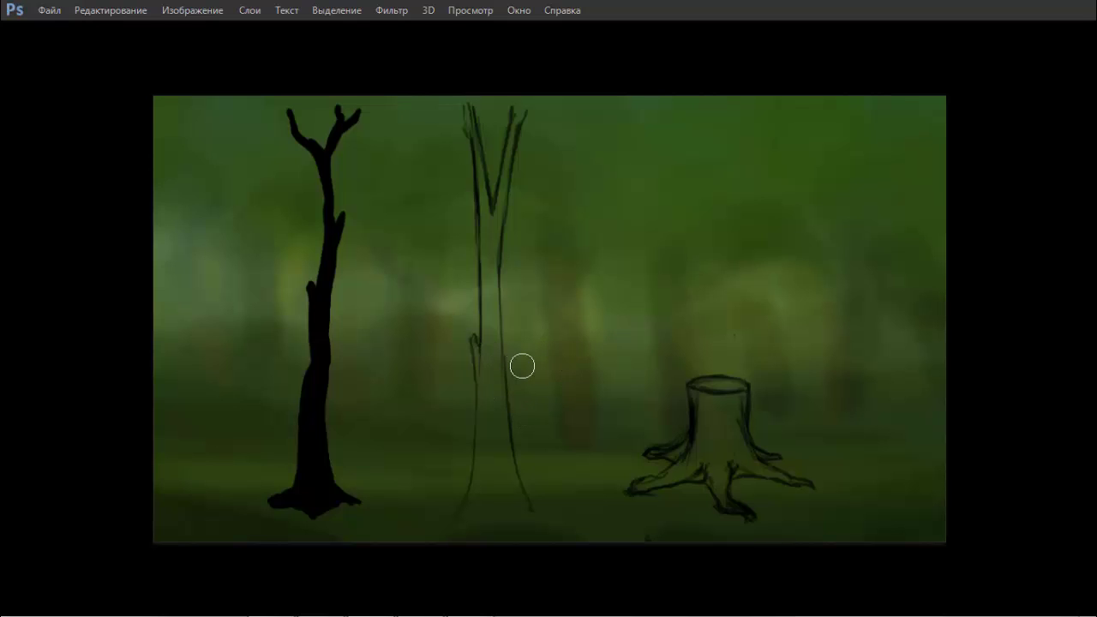
key("Tab")
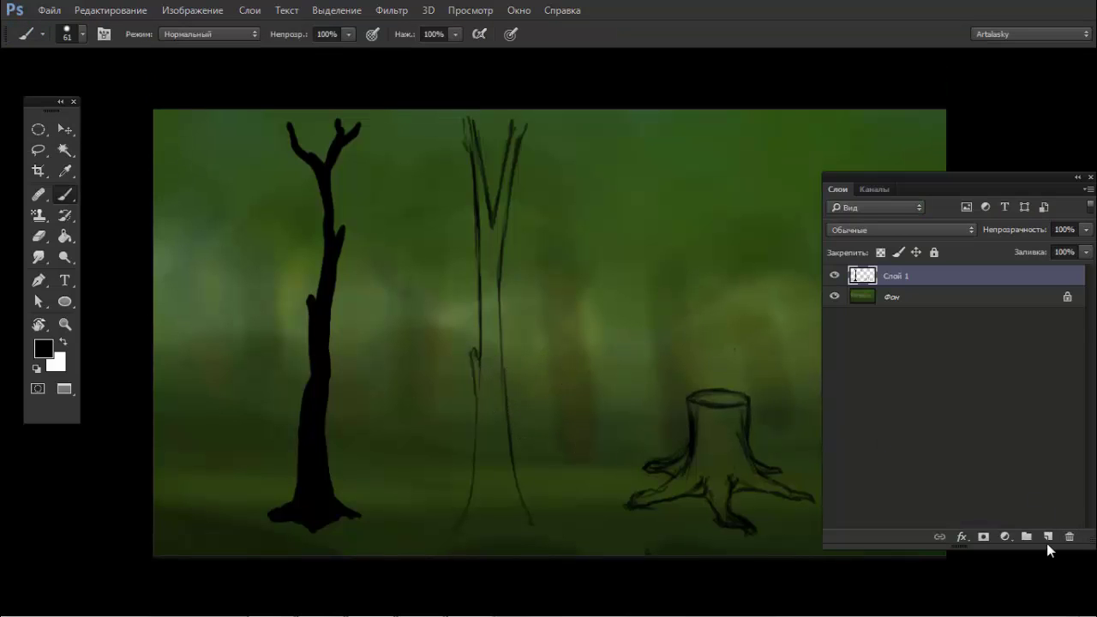
Step: Add a new layer beneath Слой 1 and choose a large round brush at 34 px
left_click(1047, 537)
left_click_drag(894, 298, 903, 300)
right_click(497, 361)
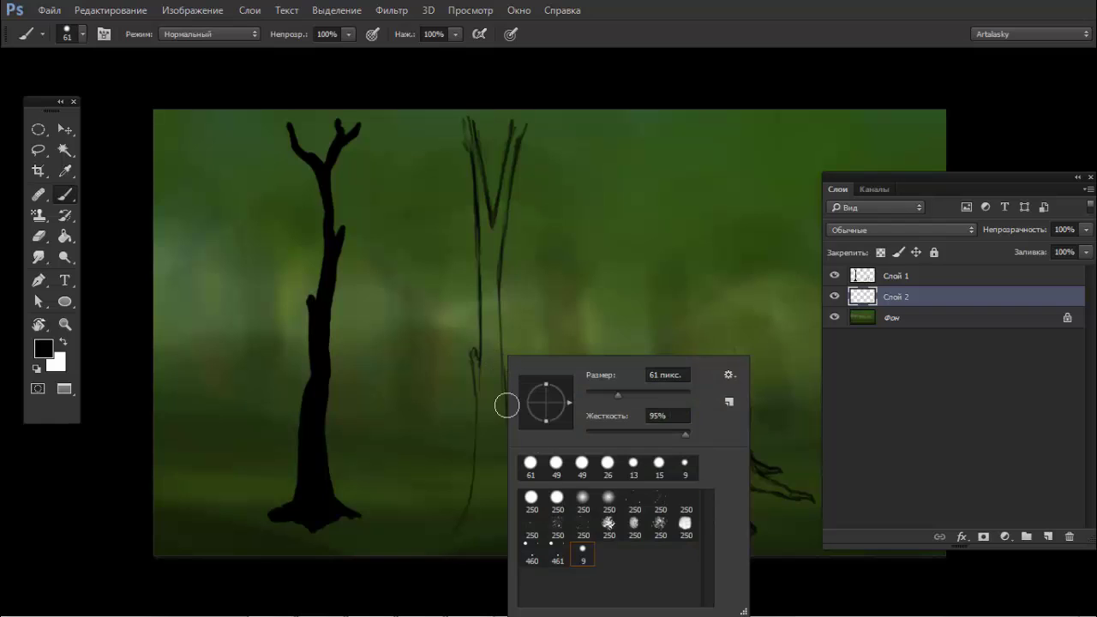
left_click(531, 498)
left_click(593, 389)
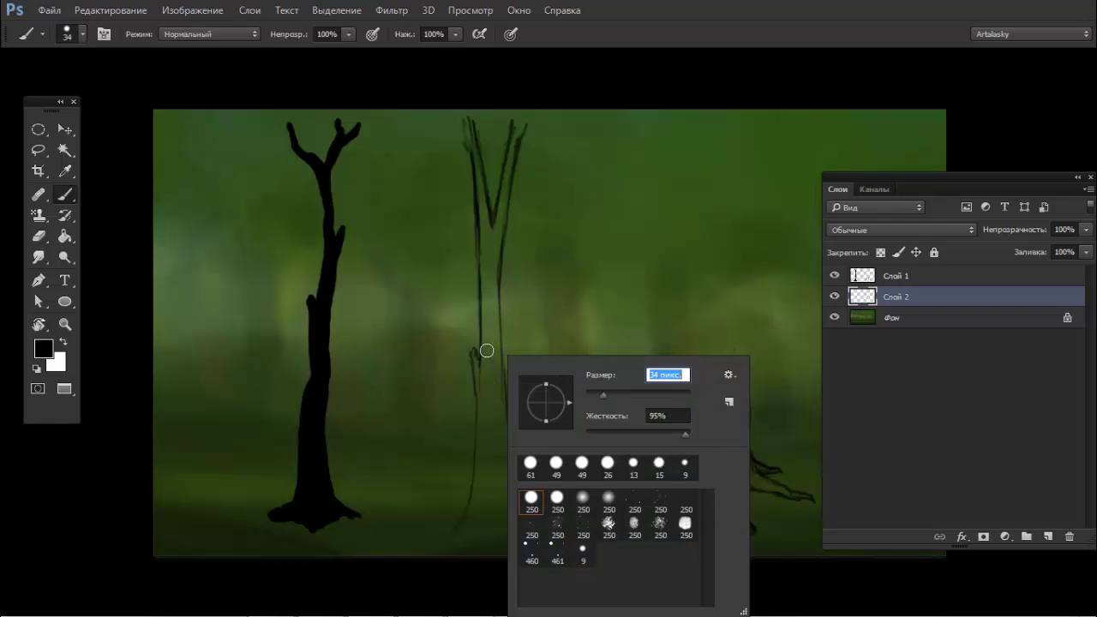
key("Return")
Step: Set the painting colour to a dark brown in the Color panel
key("F6")
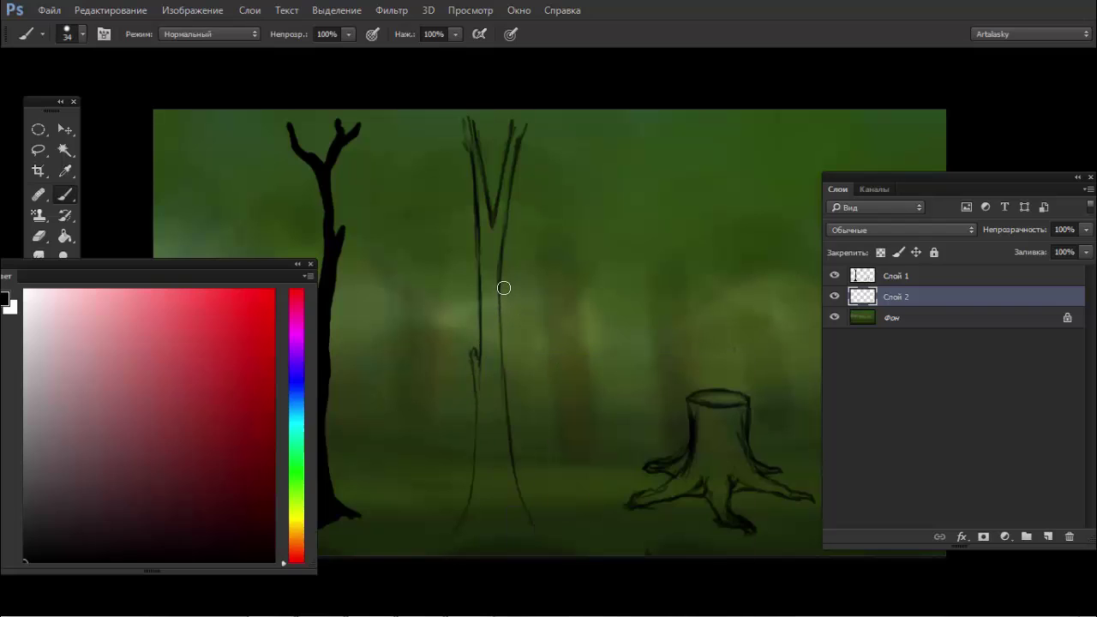
left_click(290, 543)
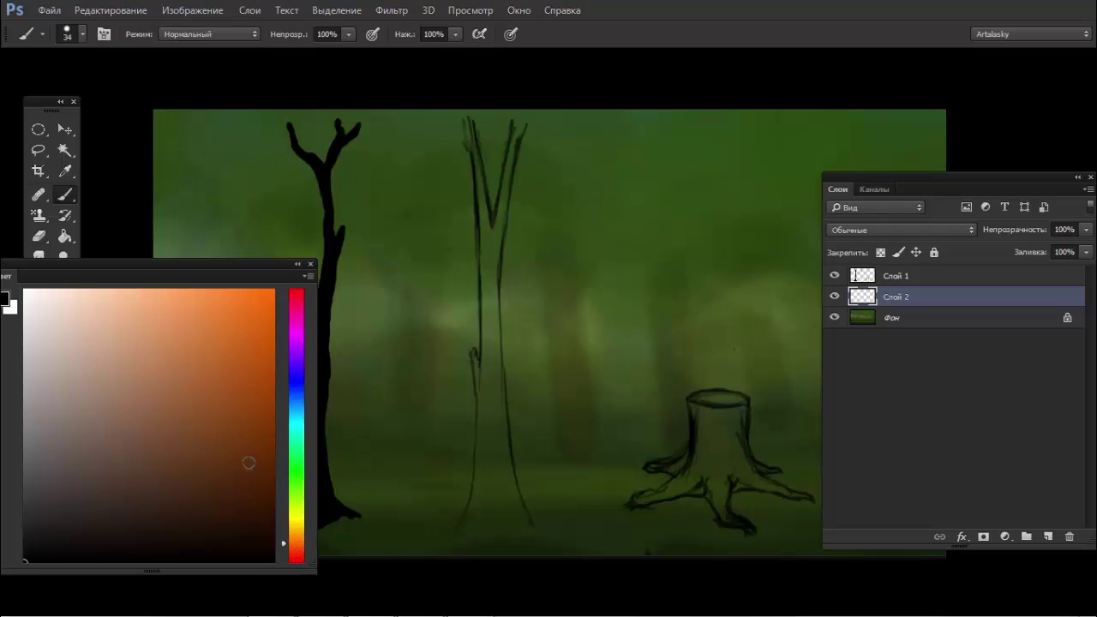
left_click(235, 437)
left_click_drag(265, 271, 325, 261)
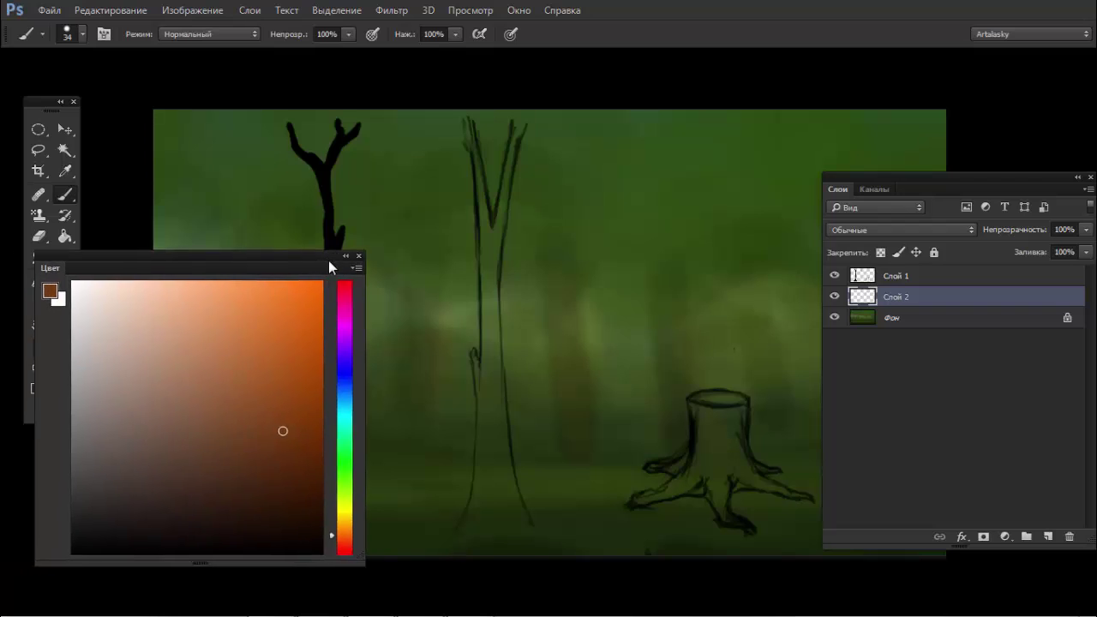
left_click(255, 447)
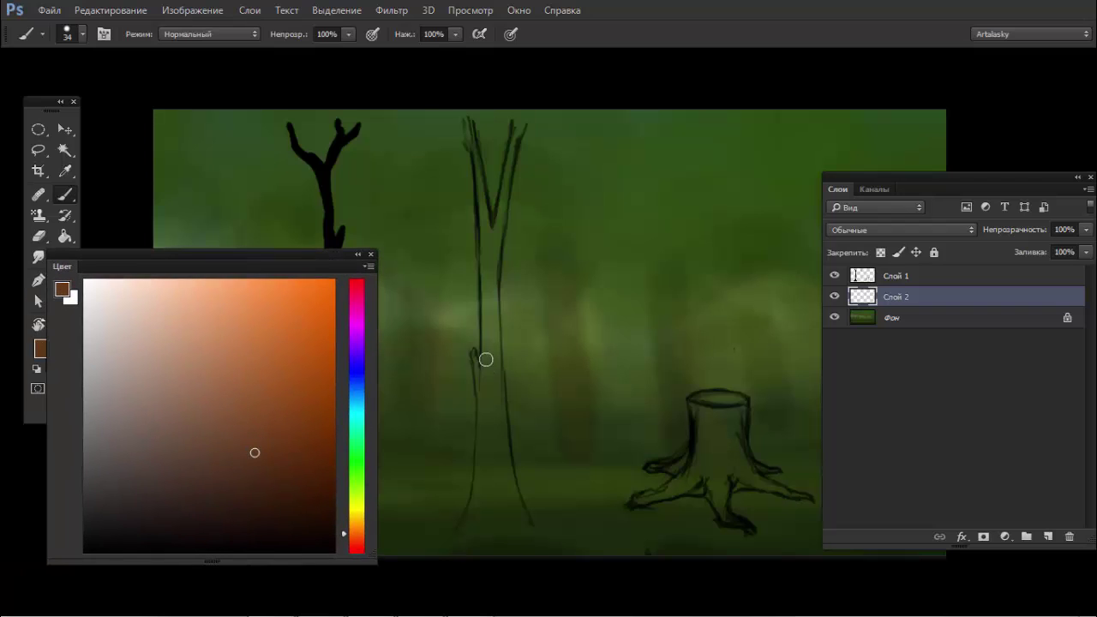
Step: Paint a first dark brown stroke down the middle trunk
mouse_move(485, 360)
left_mouse_down()
mouse_move(489, 318)
mouse_move(495, 399)
left_mouse_up()
key("ctrl+z")
left_click_drag(277, 477, 279, 487)
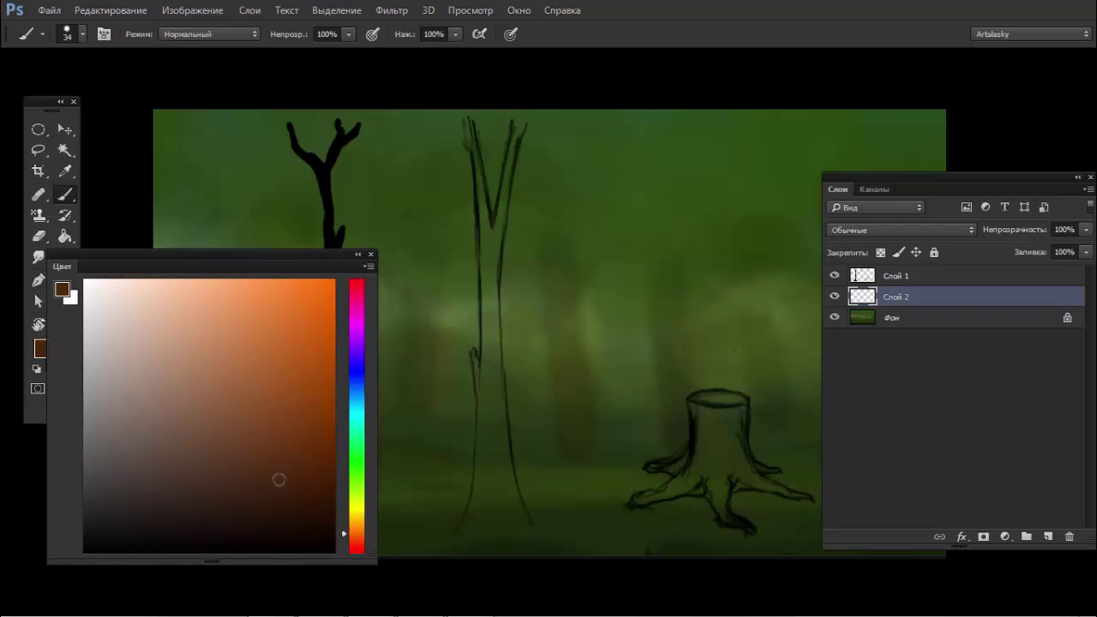
left_click_drag(486, 366, 489, 424)
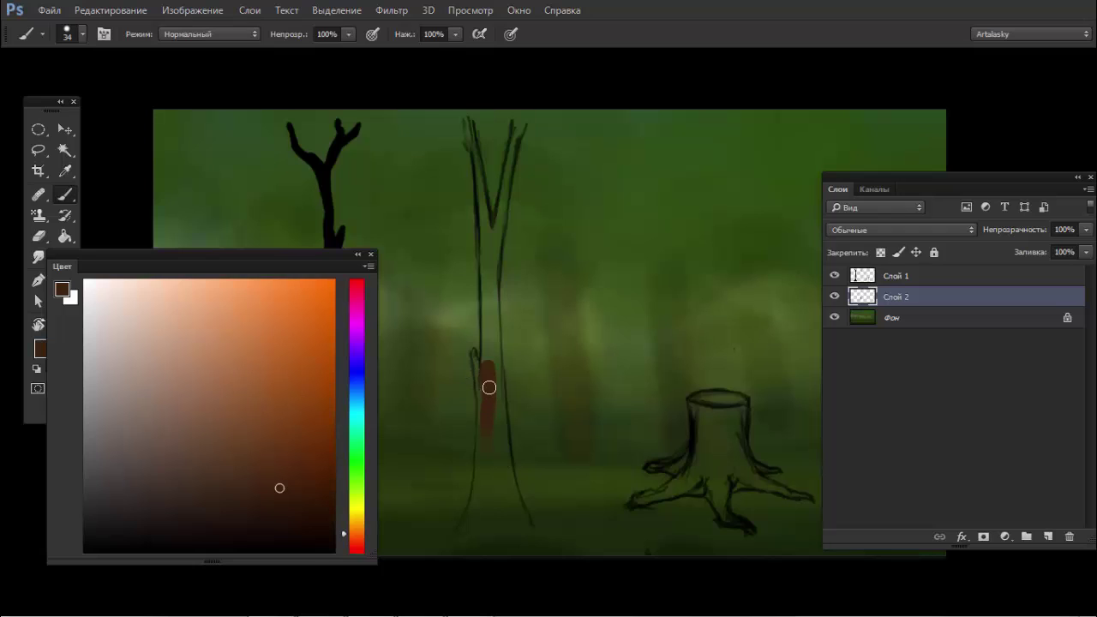
Step: Paint brown along the middle trunk down to its base with a size-40 brush
left_click_drag(489, 384, 486, 340)
left_click(611, 236)
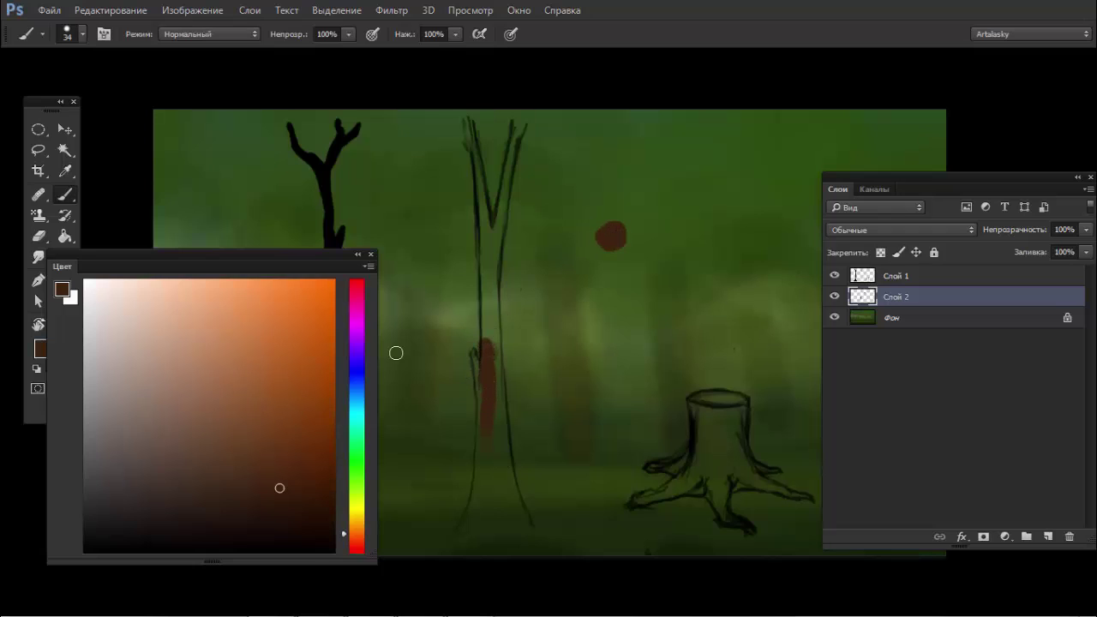
key("bracketright")
mouse_move(486, 280)
left_mouse_down()
mouse_move(488, 247)
mouse_move(489, 410)
mouse_move(514, 505)
left_mouse_up()
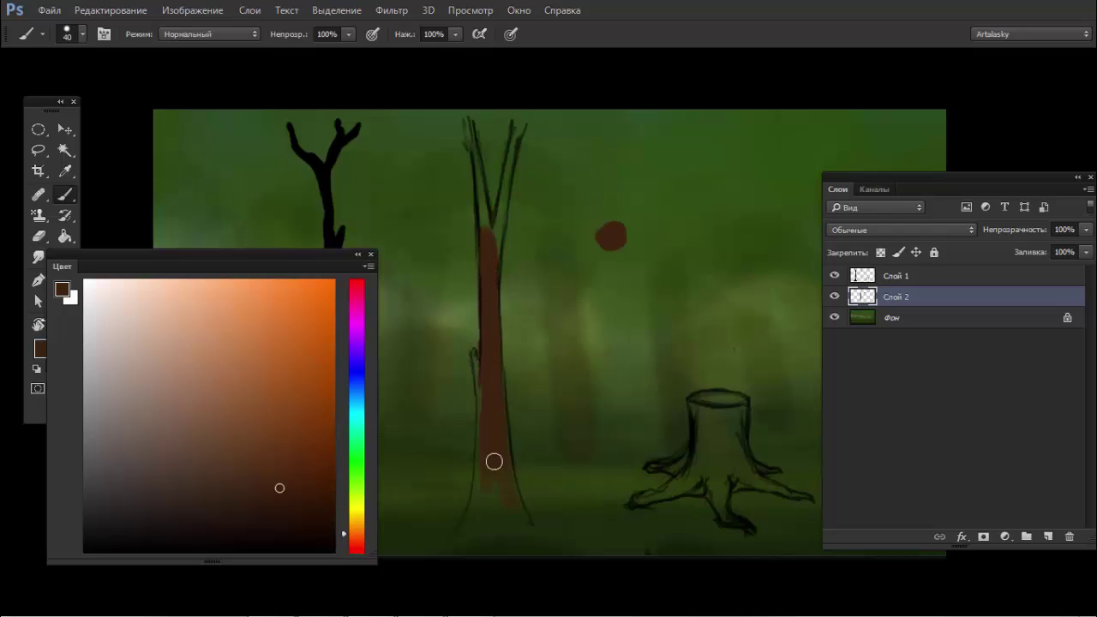
left_click_drag(492, 460, 468, 526)
mouse_move(490, 418)
left_mouse_down()
mouse_move(492, 509)
mouse_move(497, 454)
mouse_move(497, 522)
mouse_move(519, 511)
mouse_move(477, 509)
mouse_move(514, 521)
mouse_move(479, 506)
left_mouse_up()
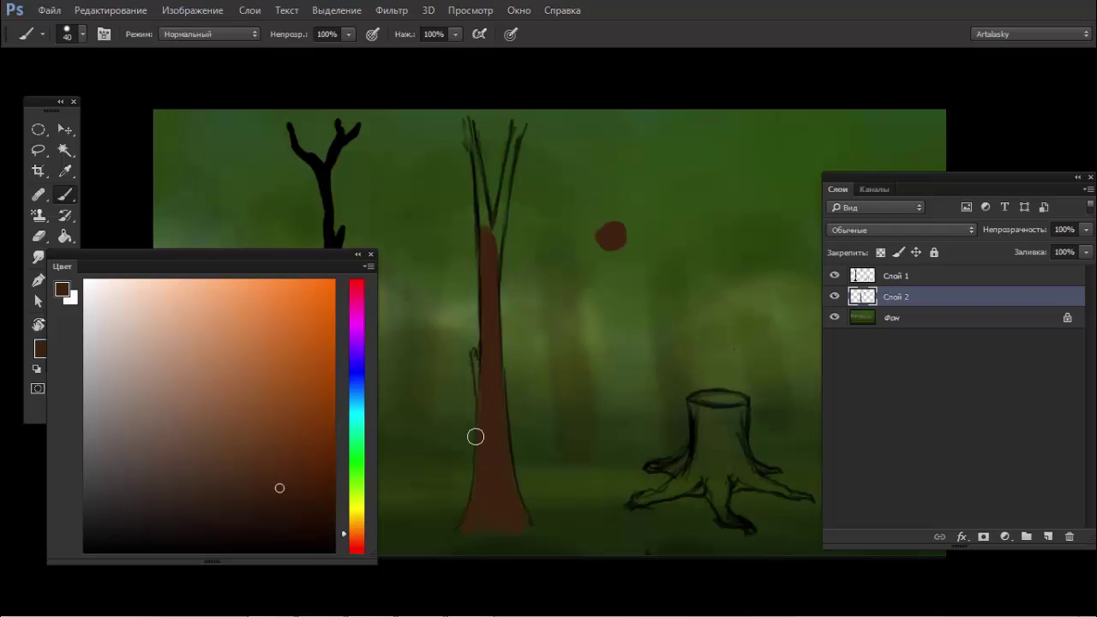
Step: At brush size 25, fill the upper trunk and right fork, toggling Слой 2 to check
key("bracketleft")
key("bracketleft")
key("bracketleft")
left_click_drag(477, 382, 481, 405)
left_click_drag(471, 129, 483, 210)
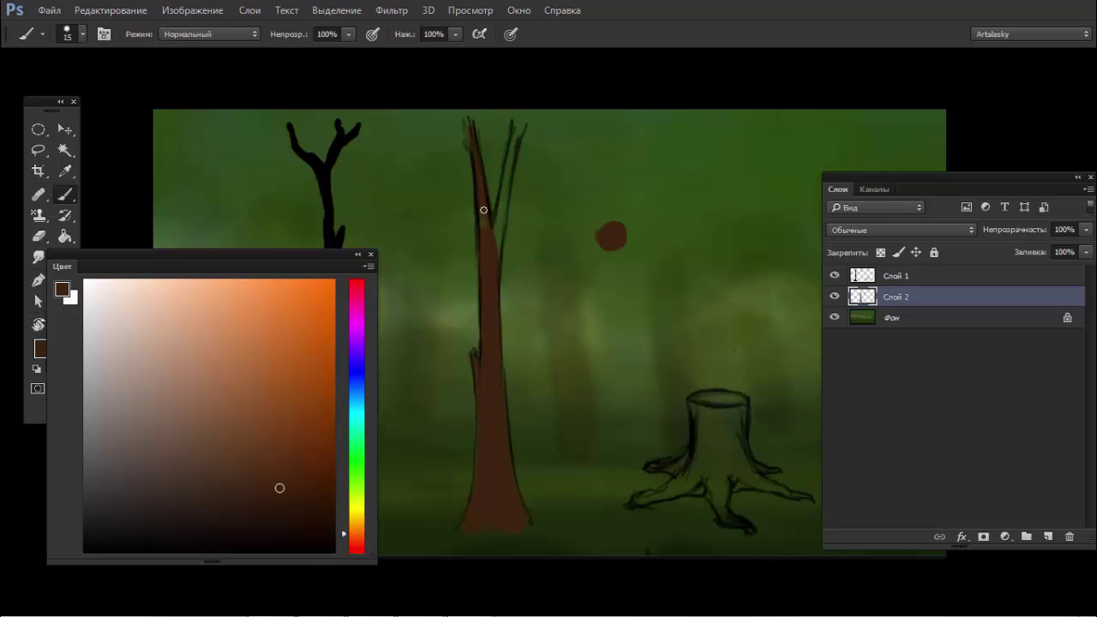
left_click(833, 296)
left_click(832, 298)
left_click_drag(493, 269, 517, 141)
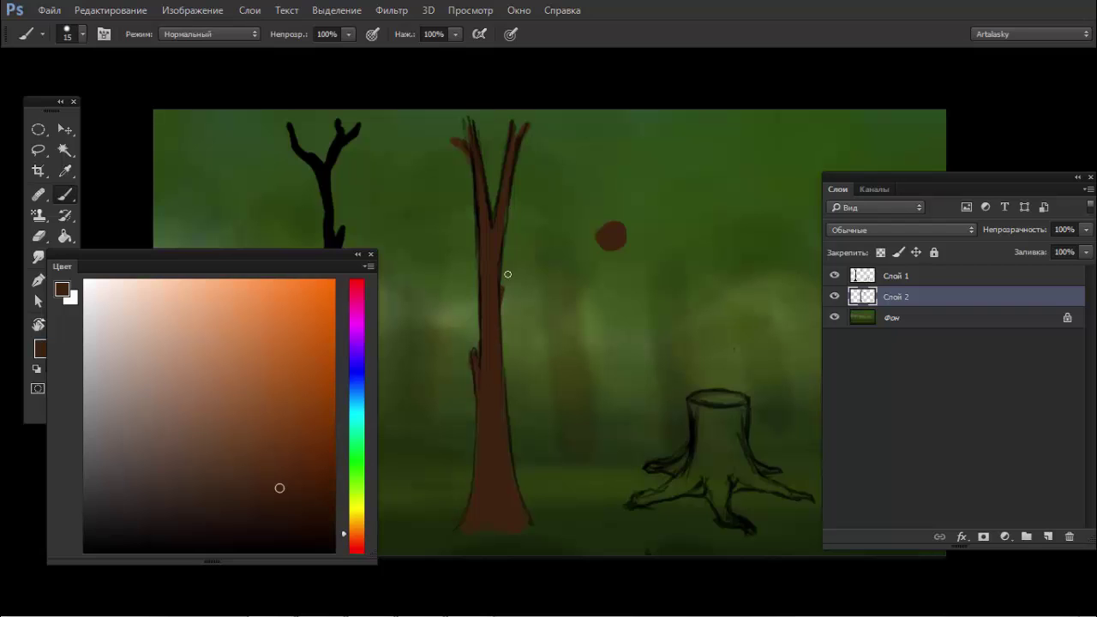
scroll(591, 381, "down", 3)
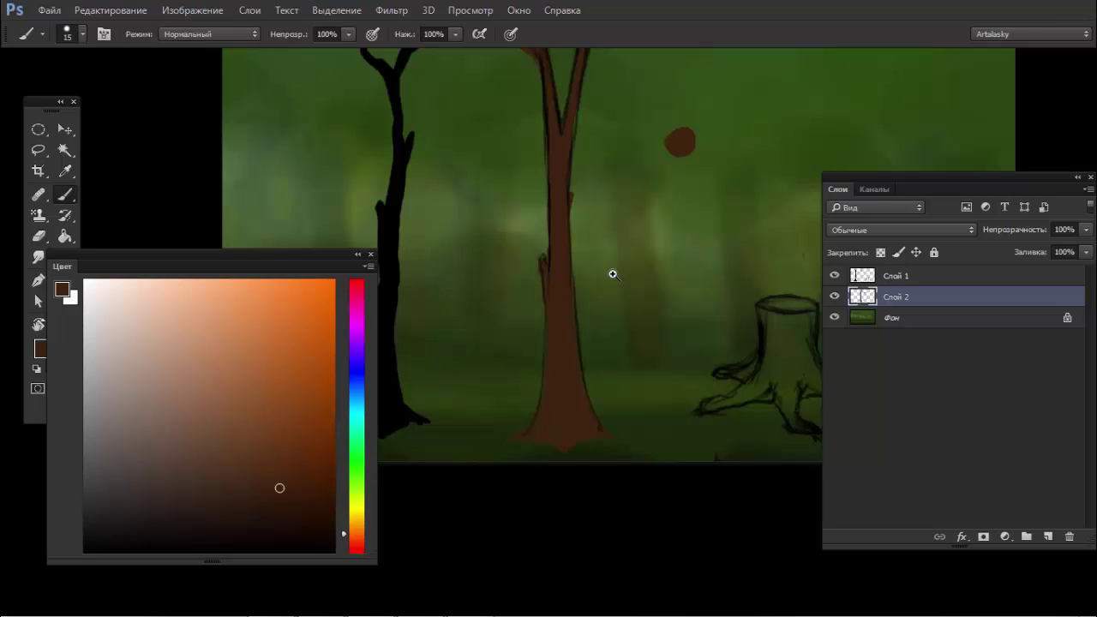
scroll(612, 272, "down", 2)
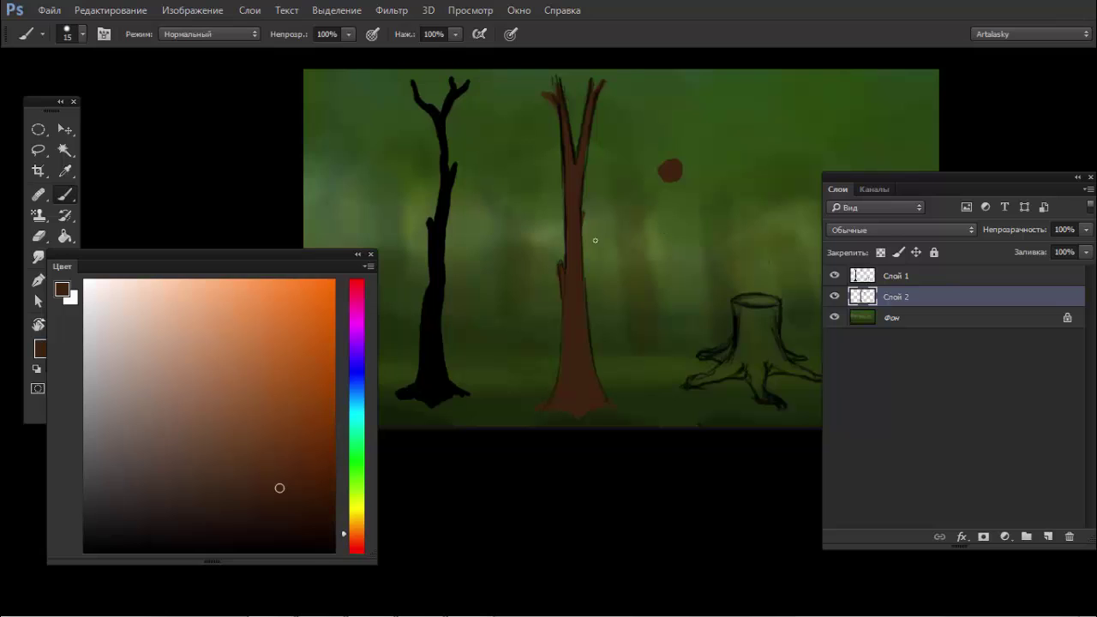
Step: Paint the stump's top rim and the area between its roots brown at size 30
left_click(833, 275)
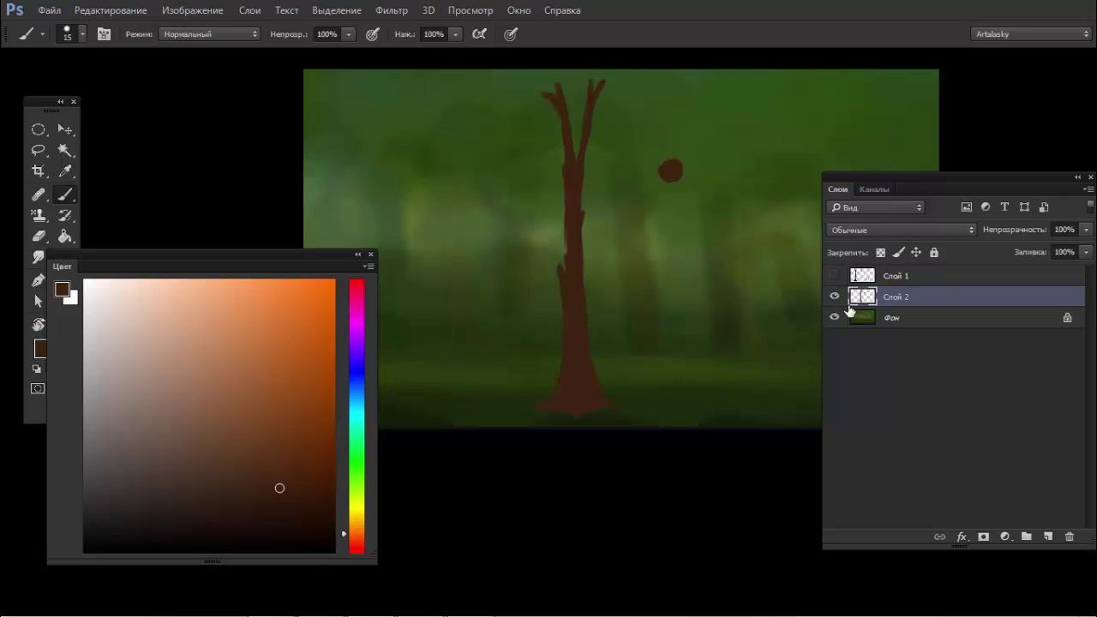
left_click(834, 275)
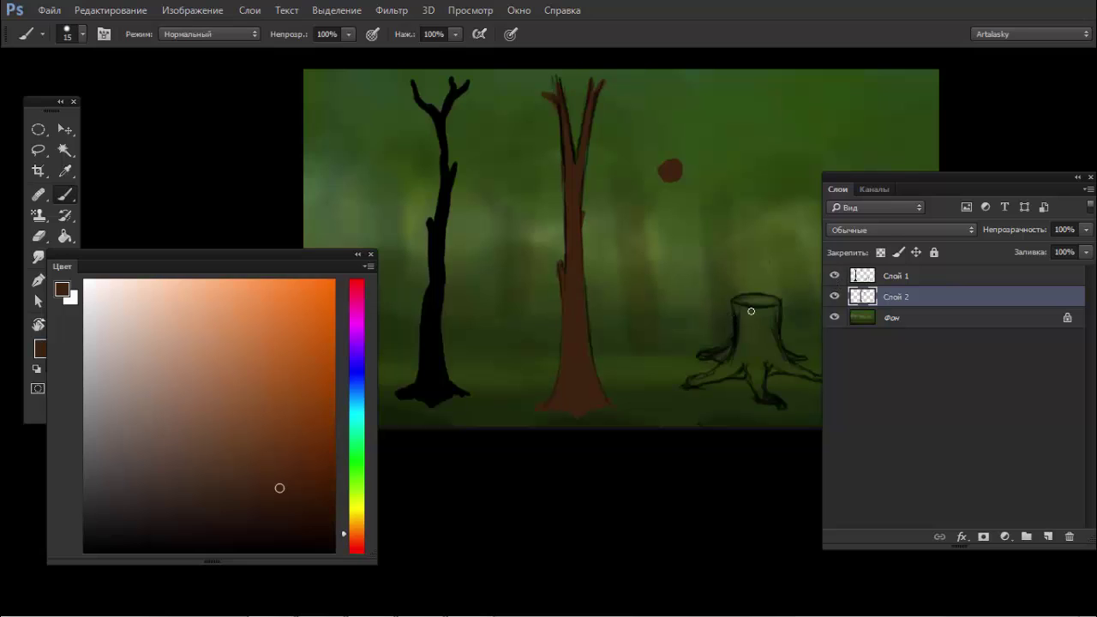
mouse_move(735, 313)
left_mouse_down()
mouse_move(752, 304)
mouse_move(737, 351)
mouse_move(757, 340)
mouse_move(766, 301)
mouse_move(710, 303)
mouse_move(690, 339)
left_mouse_up()
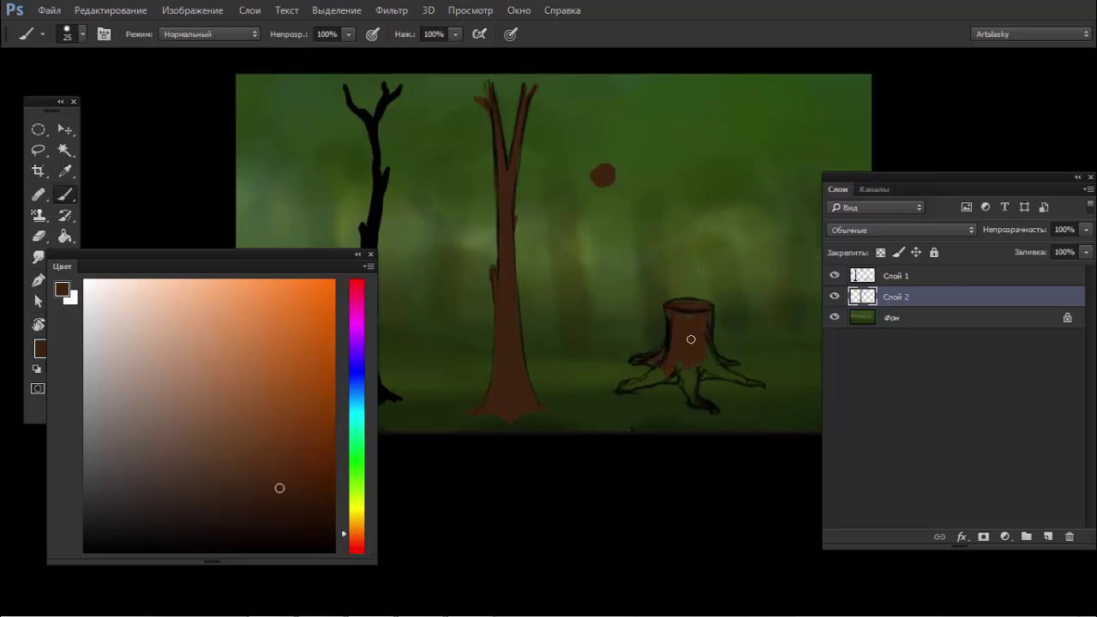
key("bracketright")
mouse_move(685, 371)
left_mouse_down()
mouse_move(720, 374)
mouse_move(700, 374)
mouse_move(692, 390)
mouse_move(665, 359)
left_mouse_up()
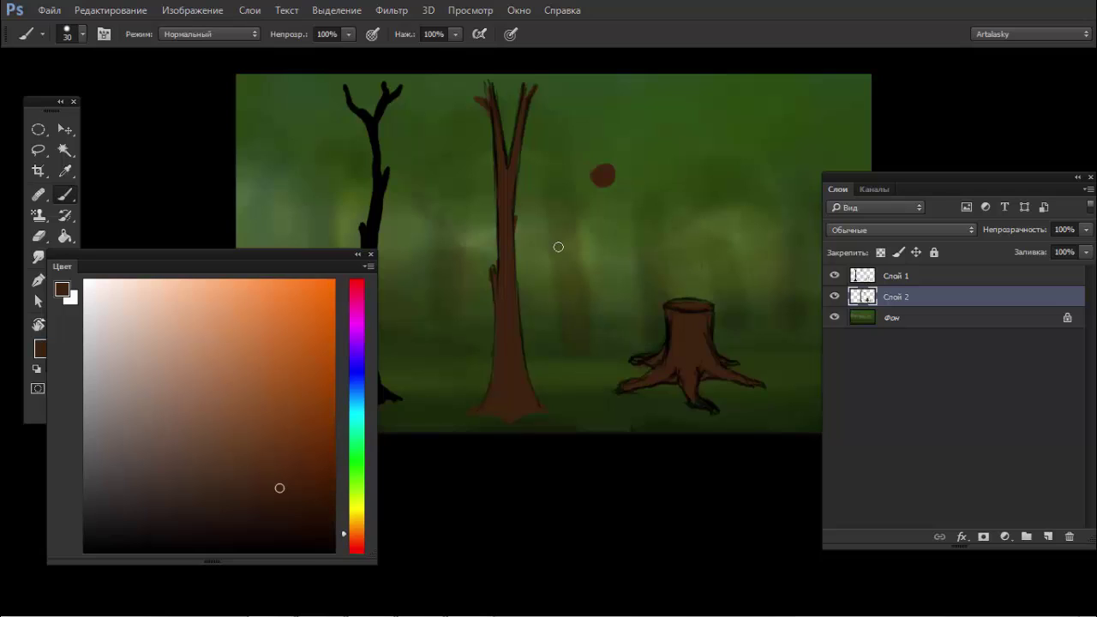
Step: Paint the stump's top ellipse light tan, then hide the black sketch layer
left_click(273, 428)
left_click_drag(674, 307, 711, 309)
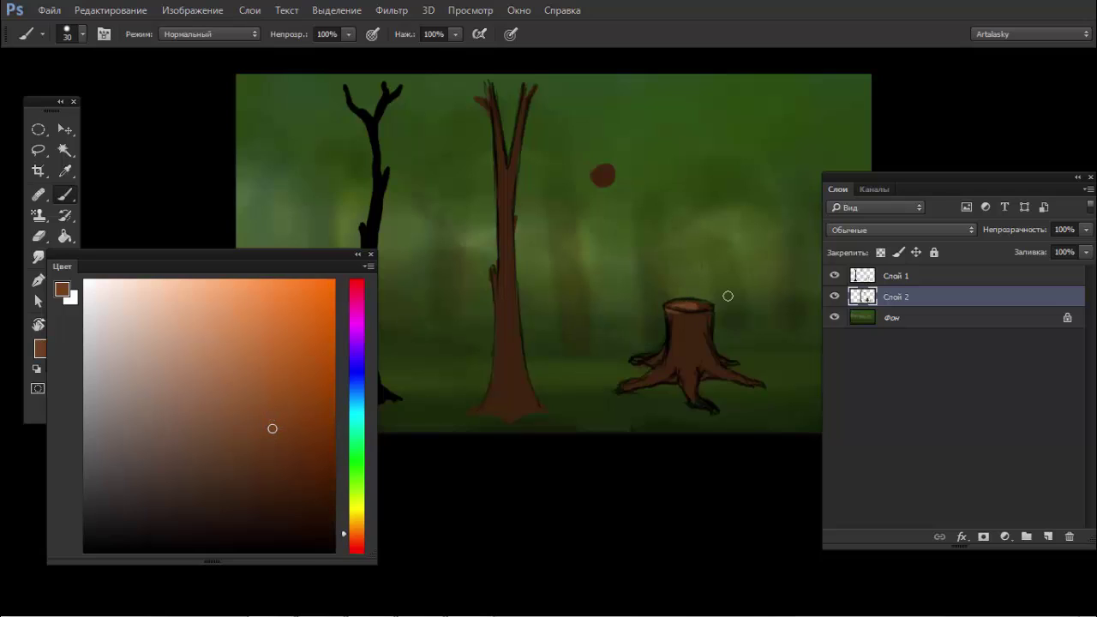
left_click(233, 414)
left_click_drag(359, 537, 359, 526)
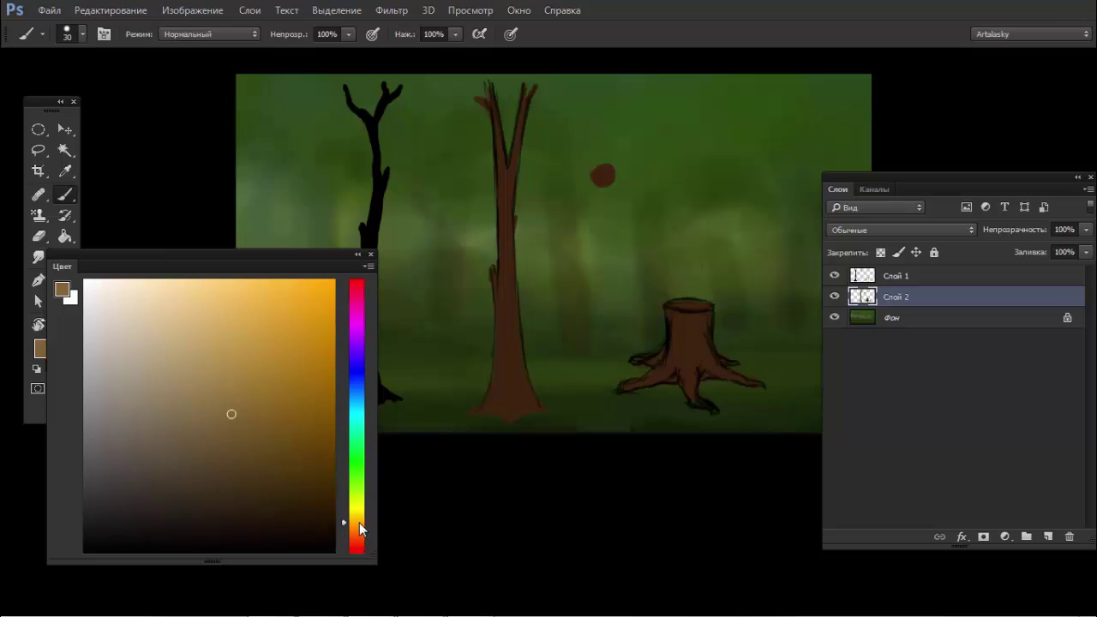
left_click(259, 383)
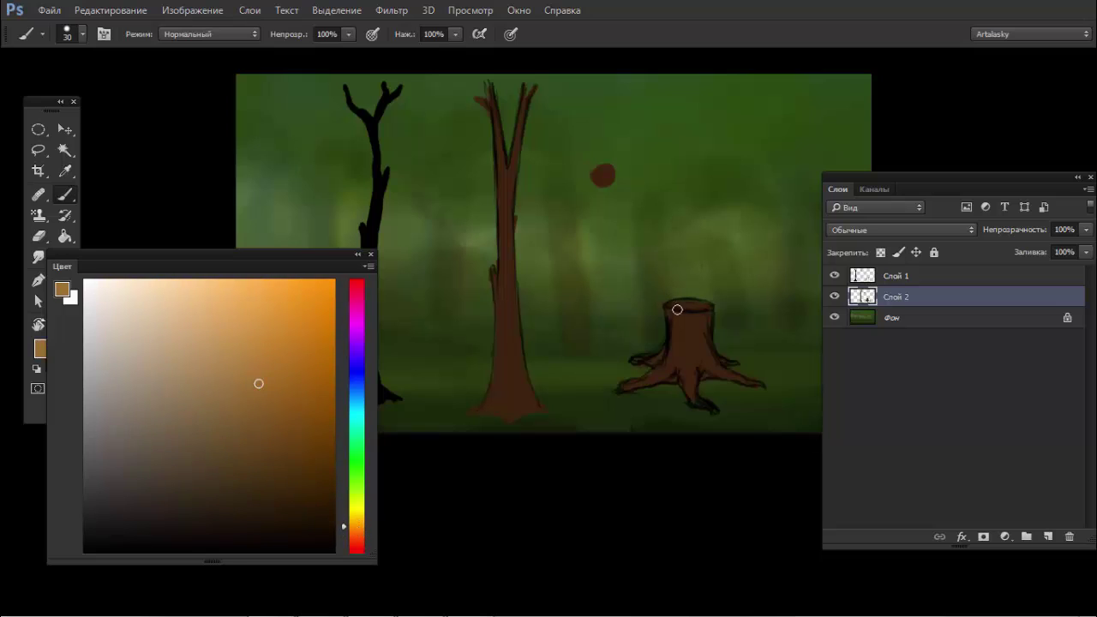
mouse_move(673, 310)
left_mouse_down()
mouse_move(708, 308)
mouse_move(677, 306)
left_mouse_up()
left_click(859, 278)
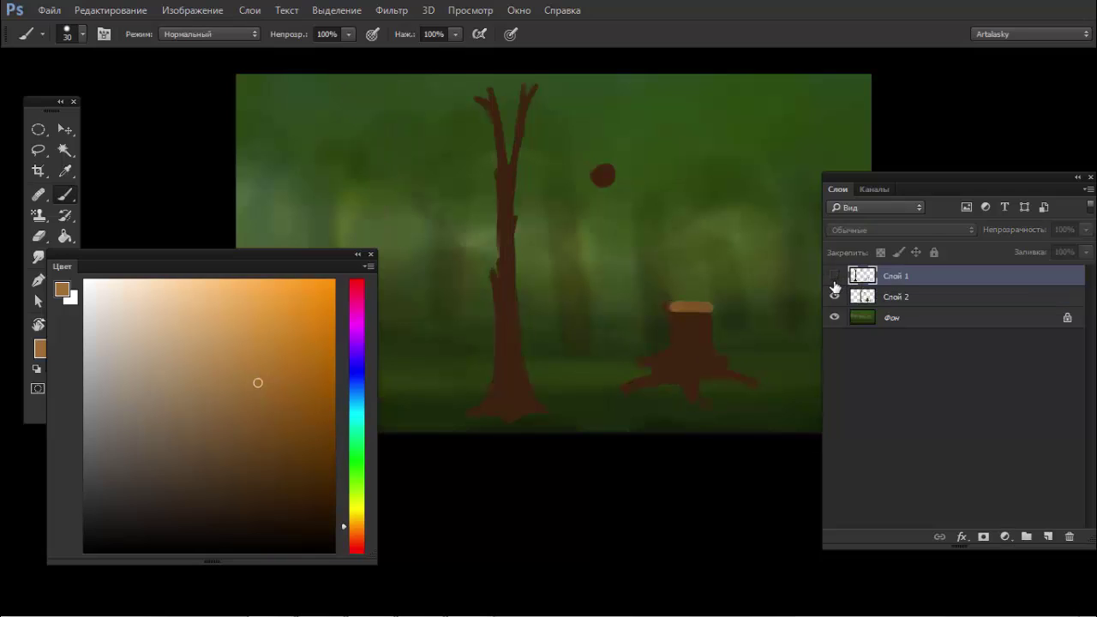
Step: Lasso the stump and cut it onto a new layer, Слой 3
left_click(832, 279)
left_click(833, 279)
key("l")
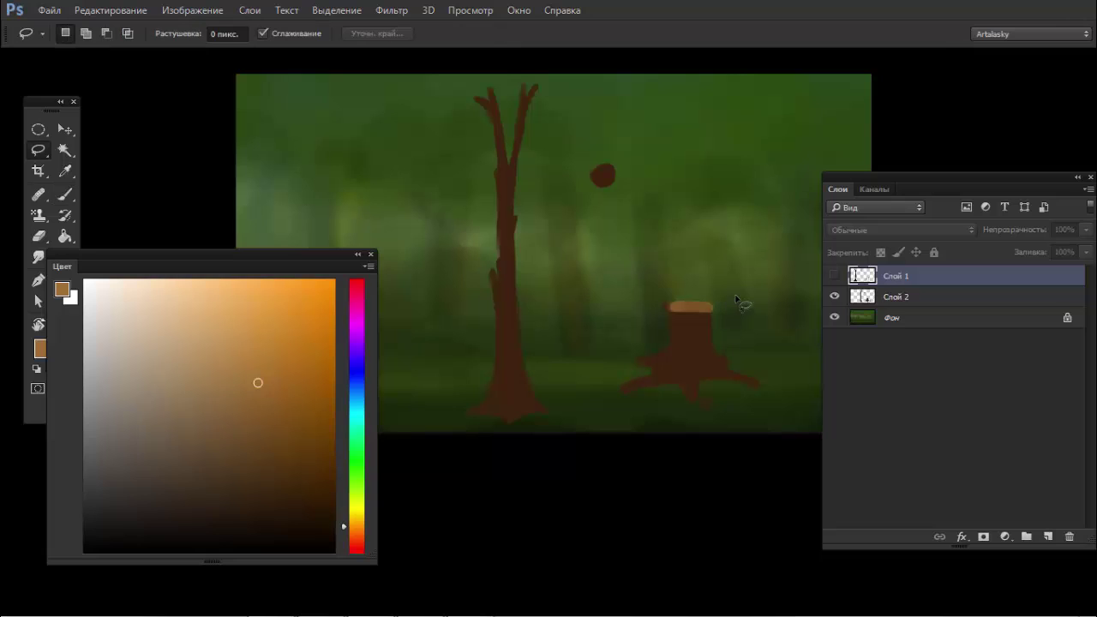
mouse_move(734, 296)
left_mouse_down()
mouse_move(677, 447)
mouse_move(739, 293)
left_mouse_up()
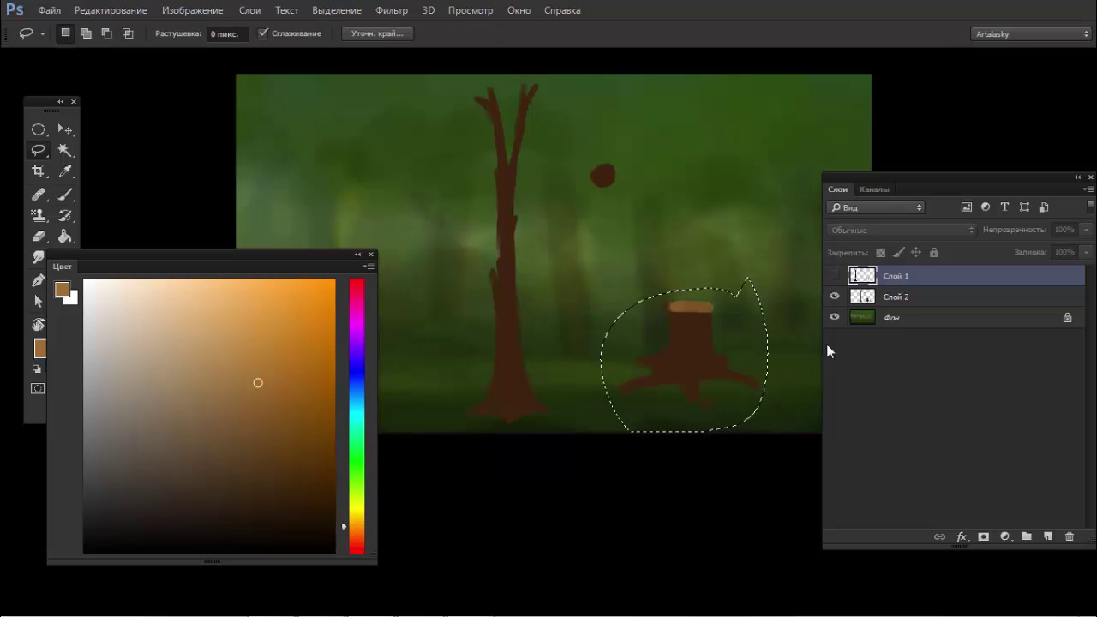
key("ctrl+shift+alt+e")
key("ctrl+alt+z")
key("ctrl+alt+z")
key("ctrl+alt+z")
key("ctrl+shift+z")
key("ctrl+shift+z")
key("ctrl+shift+z")
Step: Hide Слой 3 and make the tree layer Слой 2 active, checking it with a test stroke
left_click(833, 297)
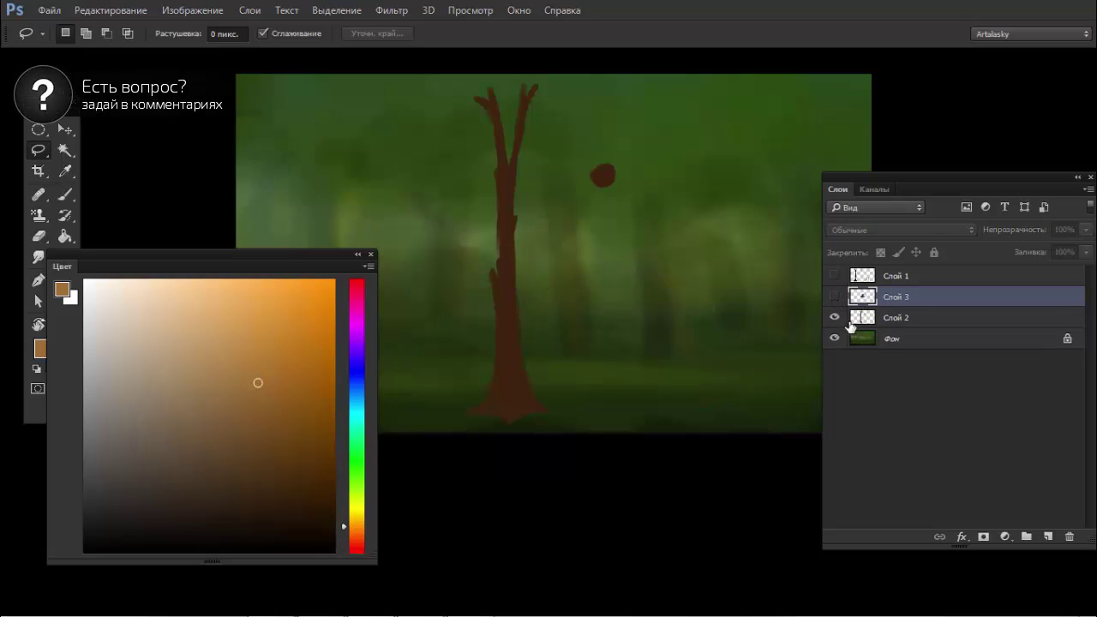
left_click(851, 321)
key("b")
left_click_drag(579, 243, 600, 314)
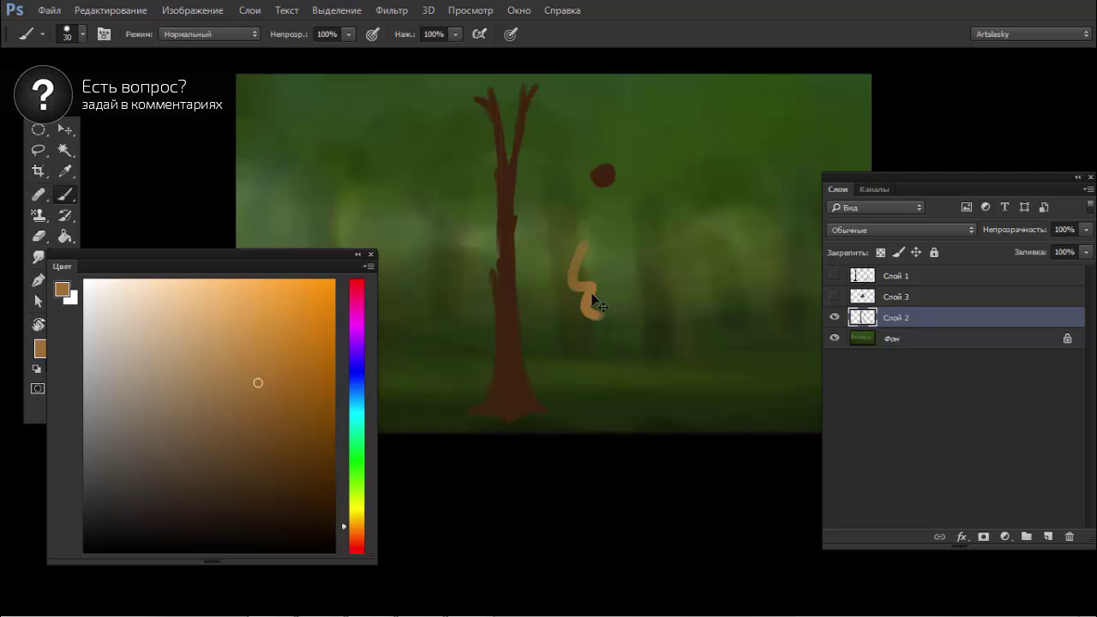
key("ctrl+z")
left_click(833, 317)
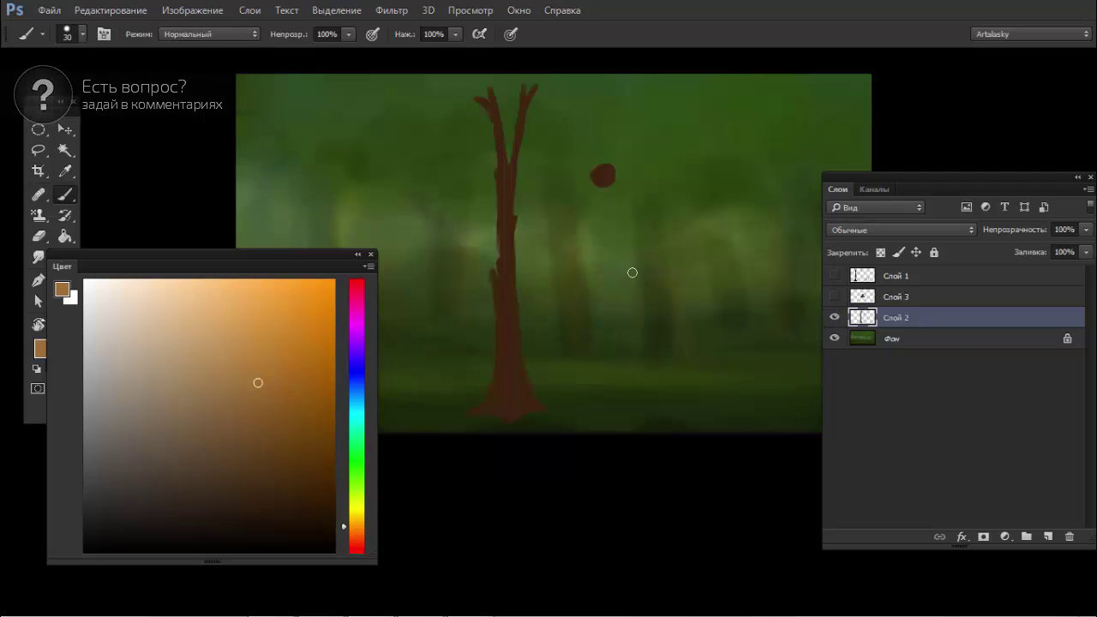
scroll(507, 204, "up", 2)
Step: Sample the trunk's dark brown and give the eraser a small 250 hard round brush
left_click_drag(698, 144, 711, 132)
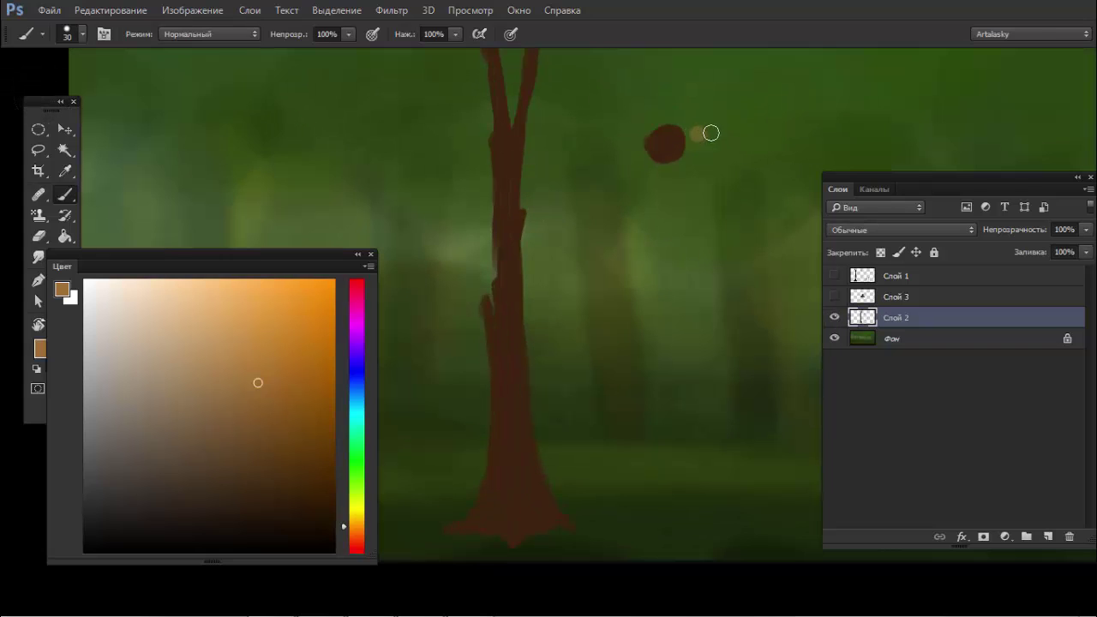
left_click(660, 143, "alt")
key("e")
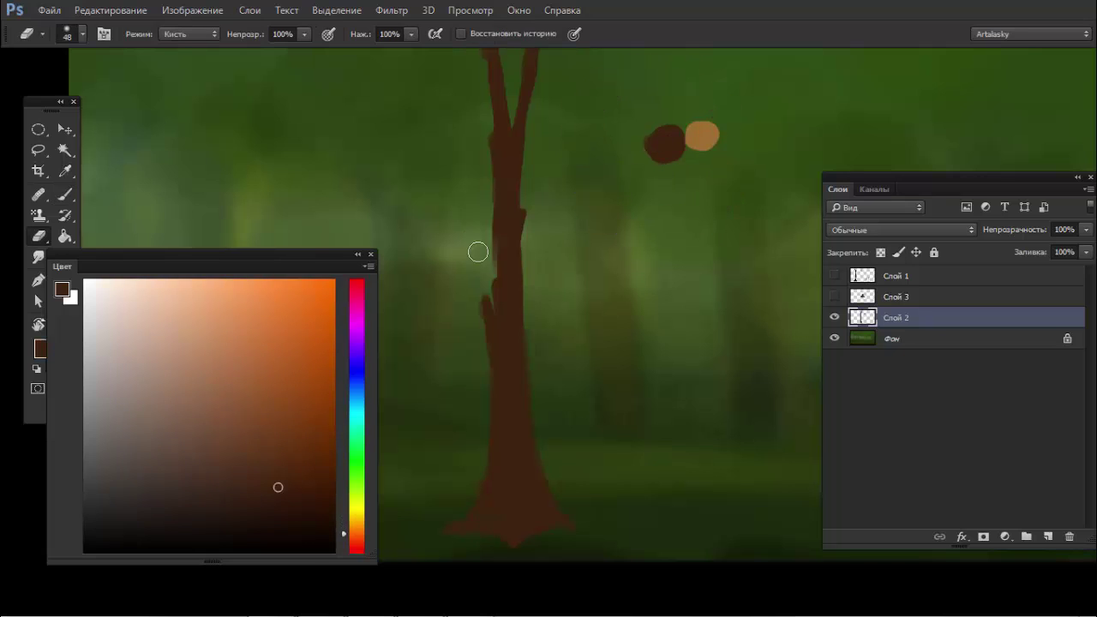
right_click(504, 220)
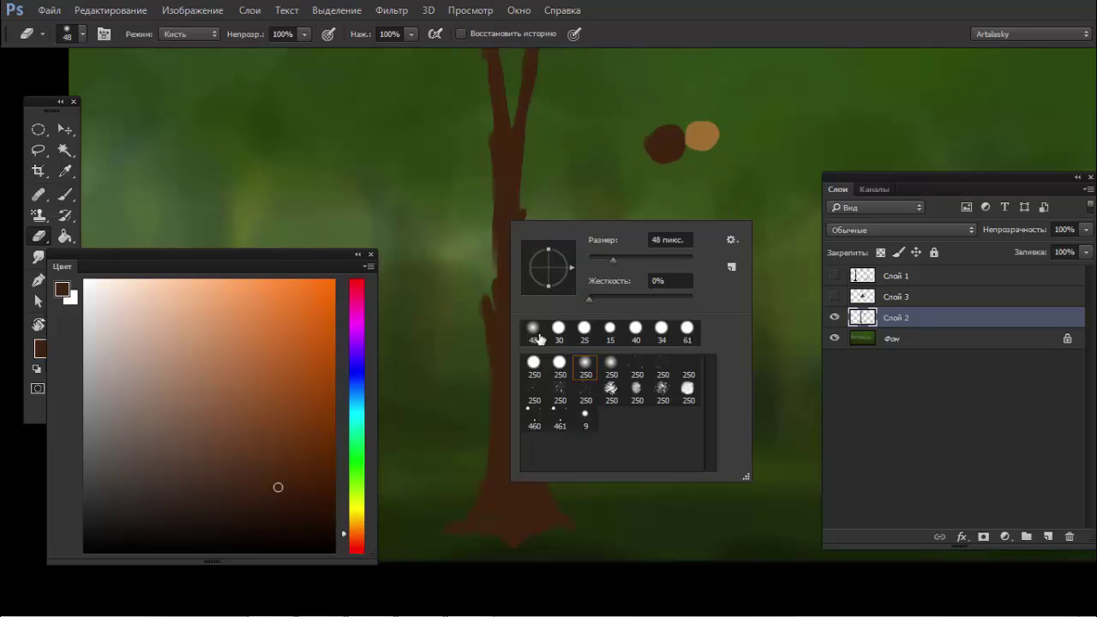
left_click(532, 364)
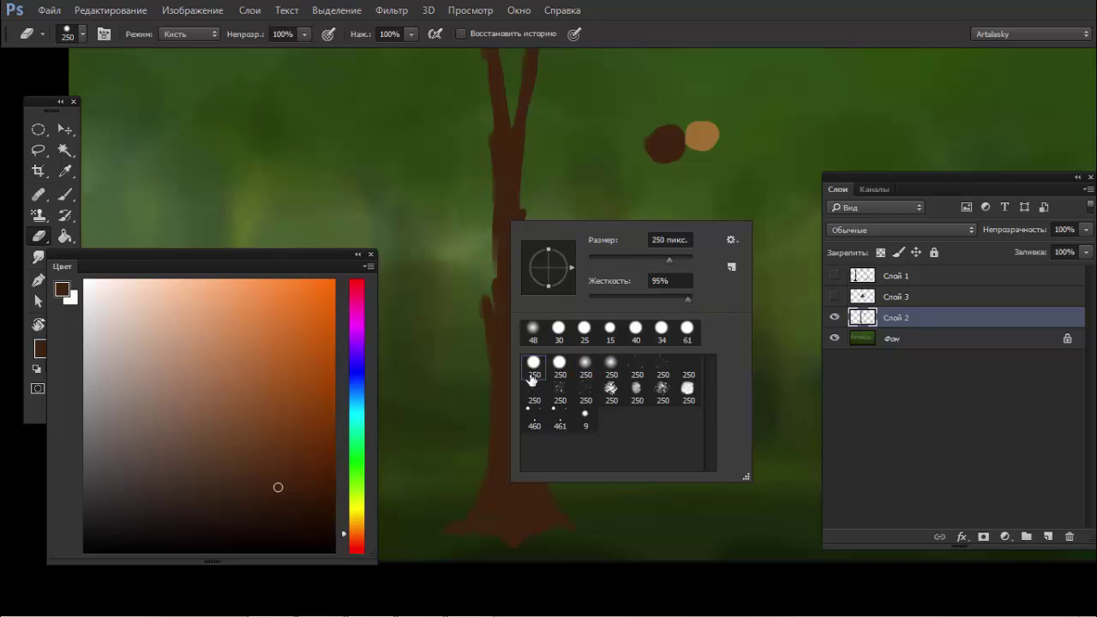
left_click(611, 257)
key("Return")
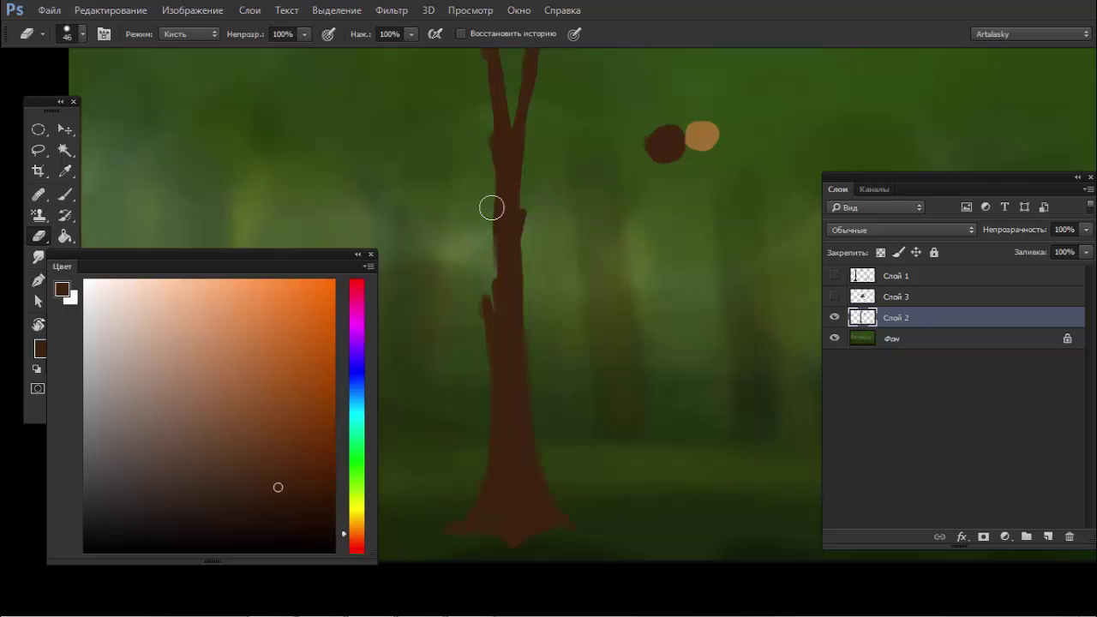
Step: Alternate a fine brush and the eraser to paint forked twigs at the treetop
key("b")
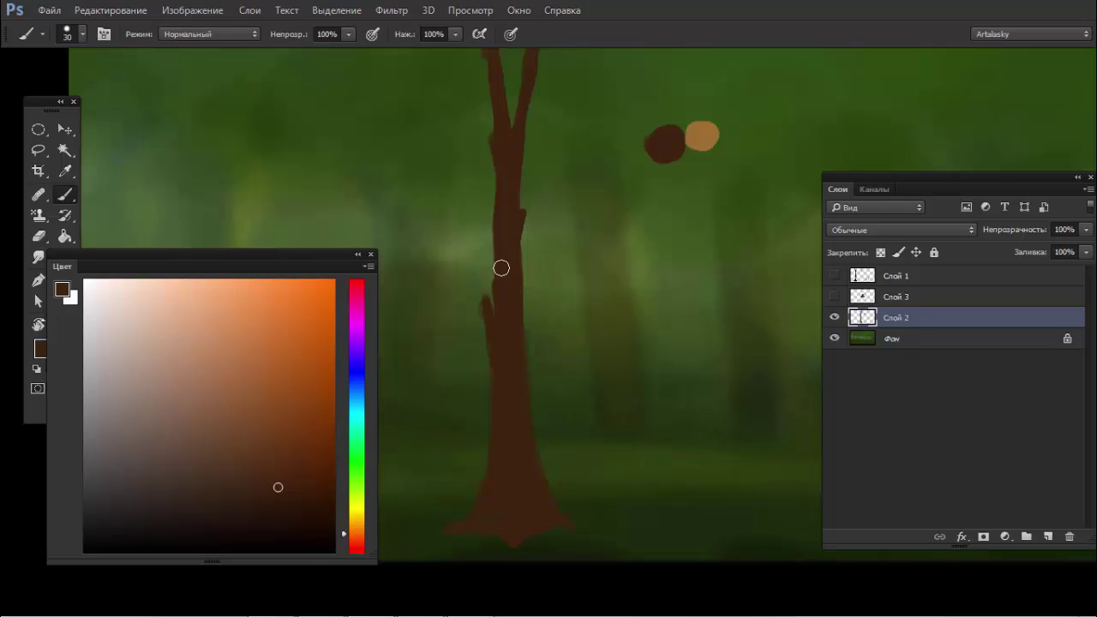
key("bracketleft")
scroll(496, 254, "up", 3)
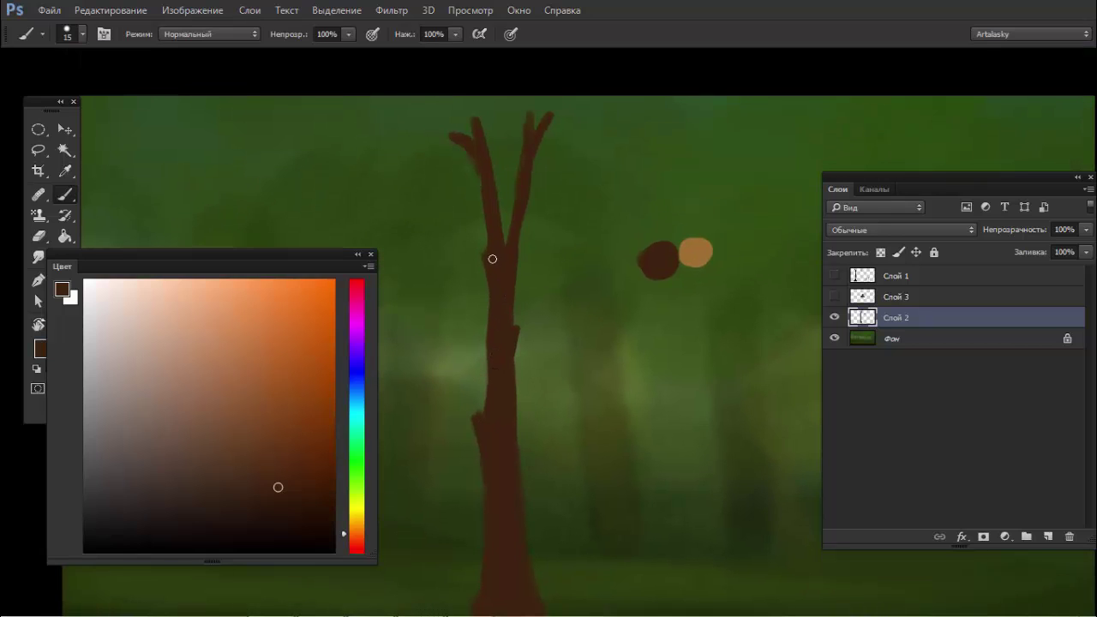
key("e")
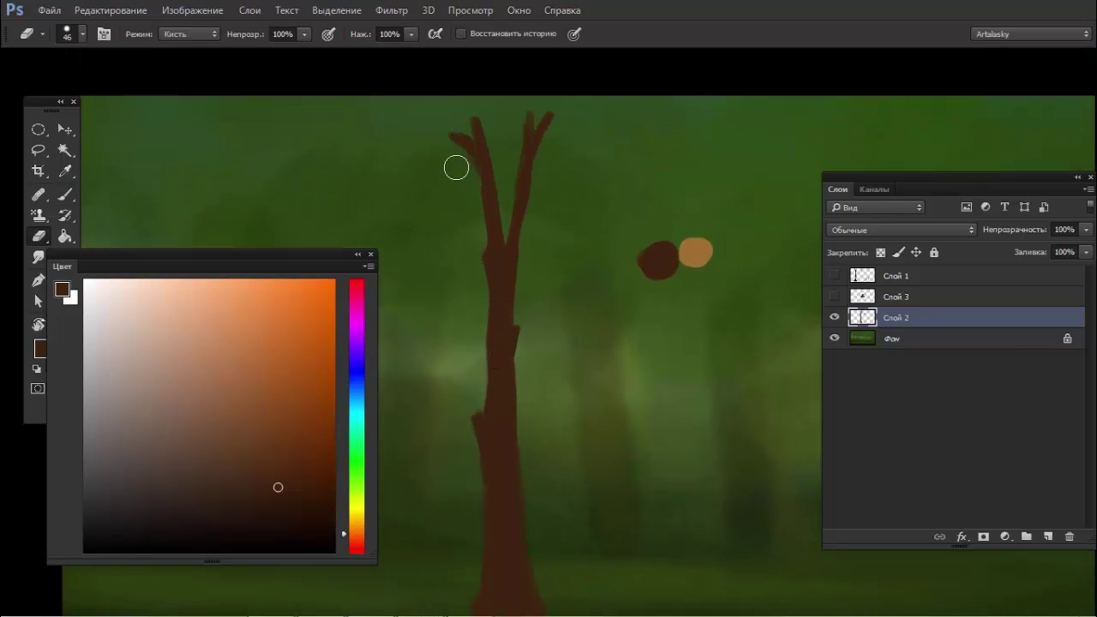
key("b")
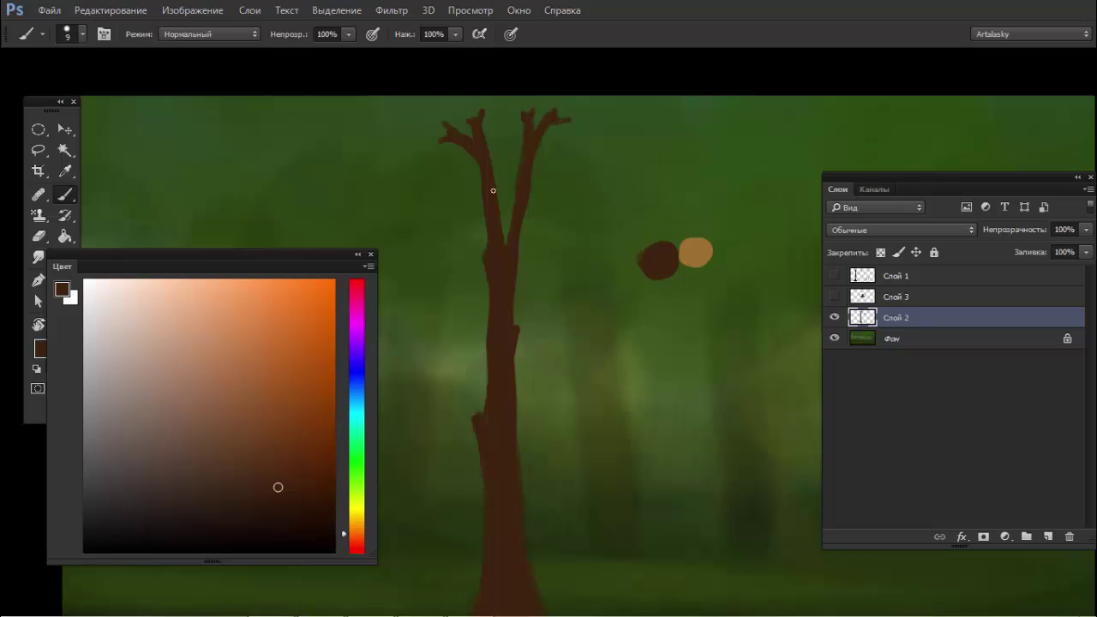
key("e")
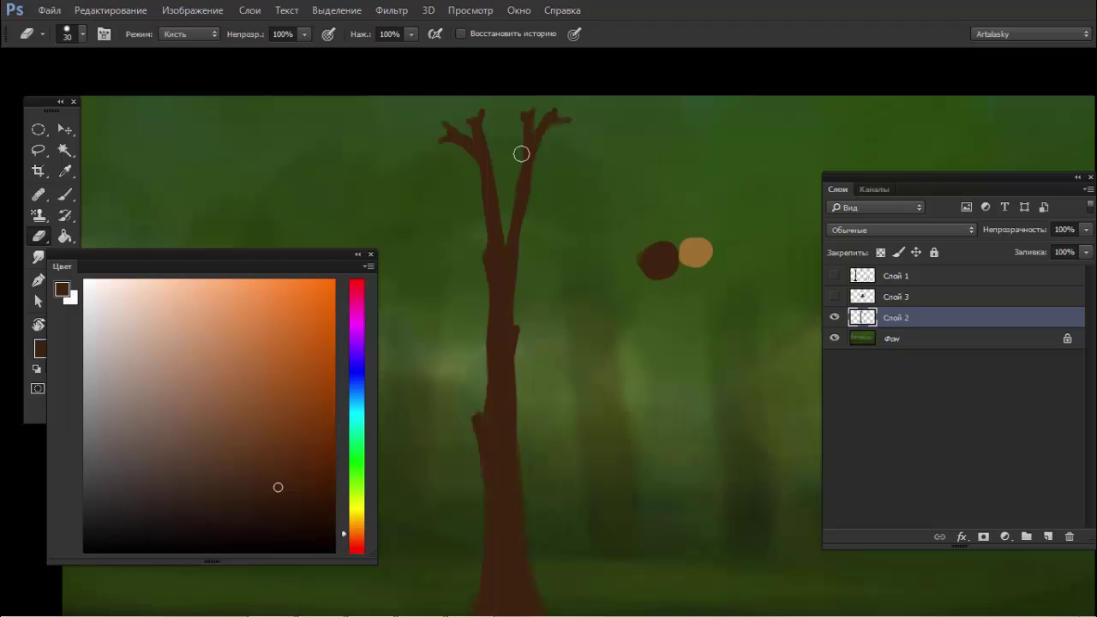
key("b")
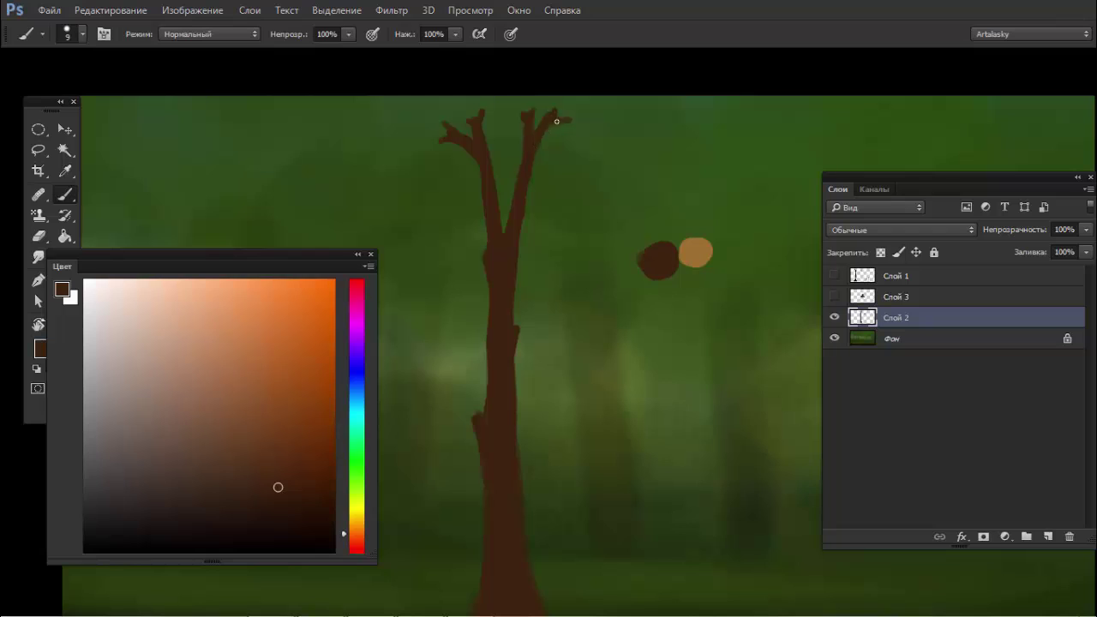
key("e")
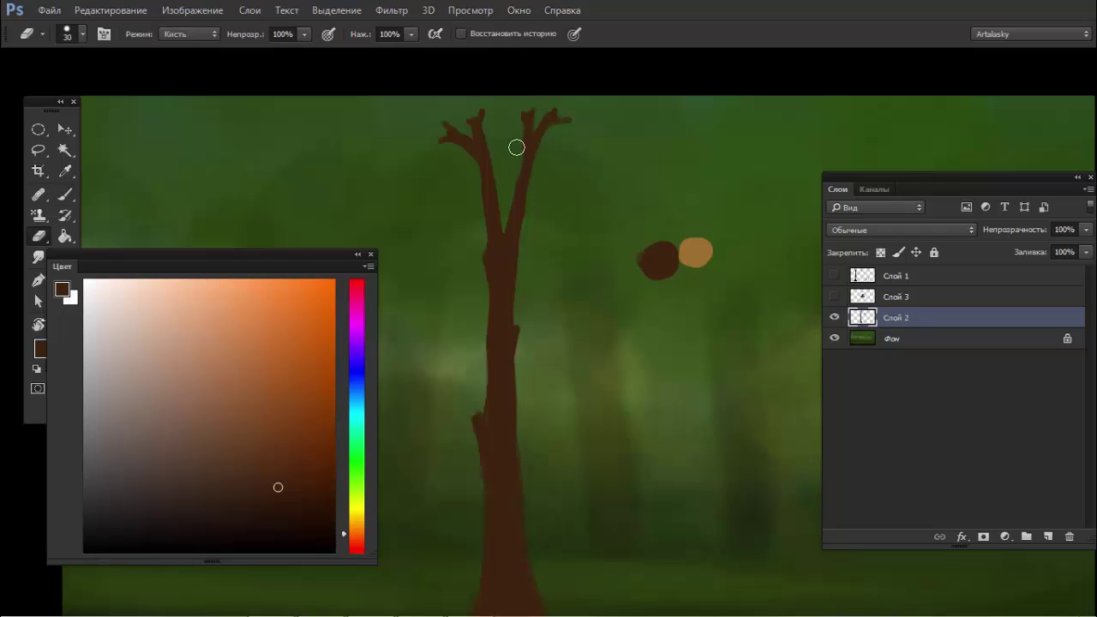
key("b")
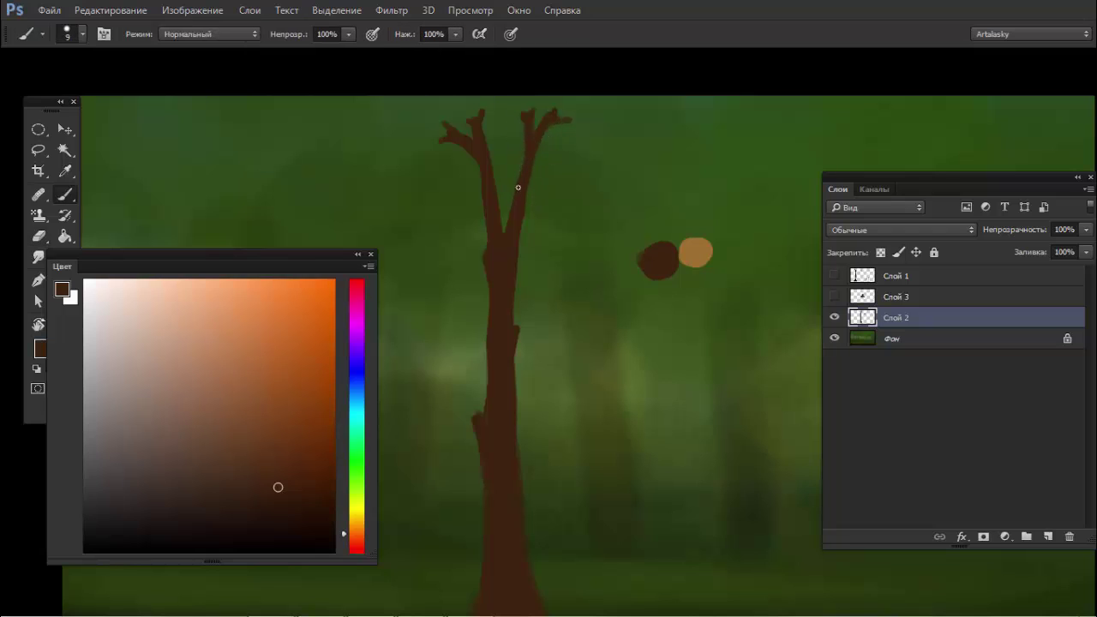
Step: Paint two thin brown side branches to the right of the trunk
mouse_move(579, 202)
left_mouse_down()
mouse_move(673, 158)
mouse_move(591, 204)
left_mouse_up()
key("ctrl+z")
left_click_drag(591, 200, 662, 162)
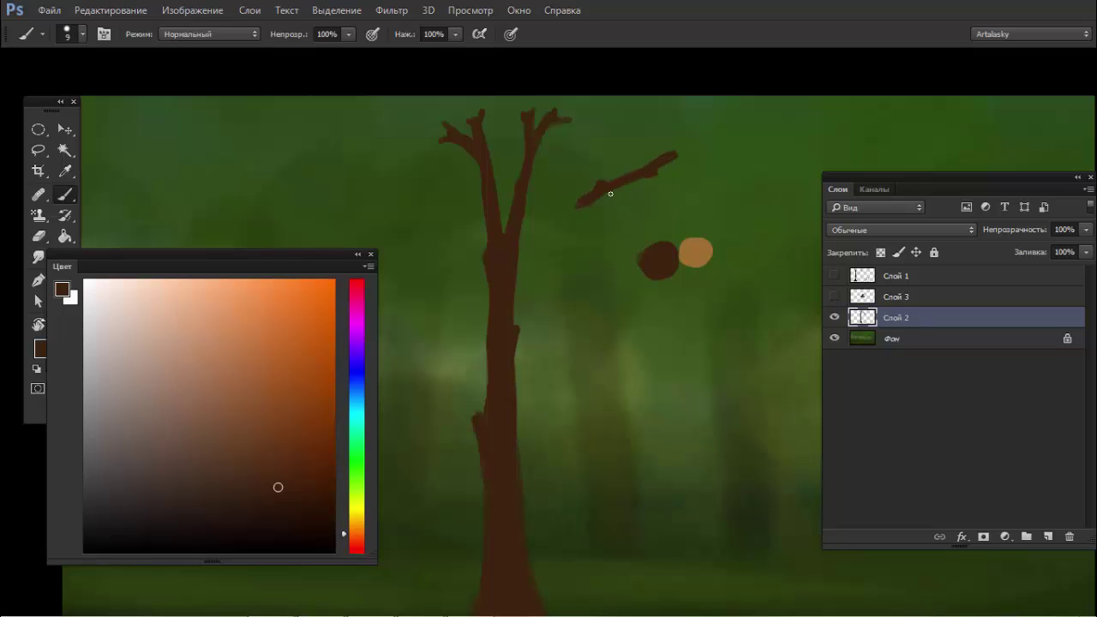
left_click_drag(591, 225, 686, 176)
Step: Lasso-select both side branches and delete them
key("l")
mouse_move(588, 245)
left_mouse_down()
mouse_move(645, 142)
mouse_move(651, 219)
mouse_move(600, 240)
left_mouse_up()
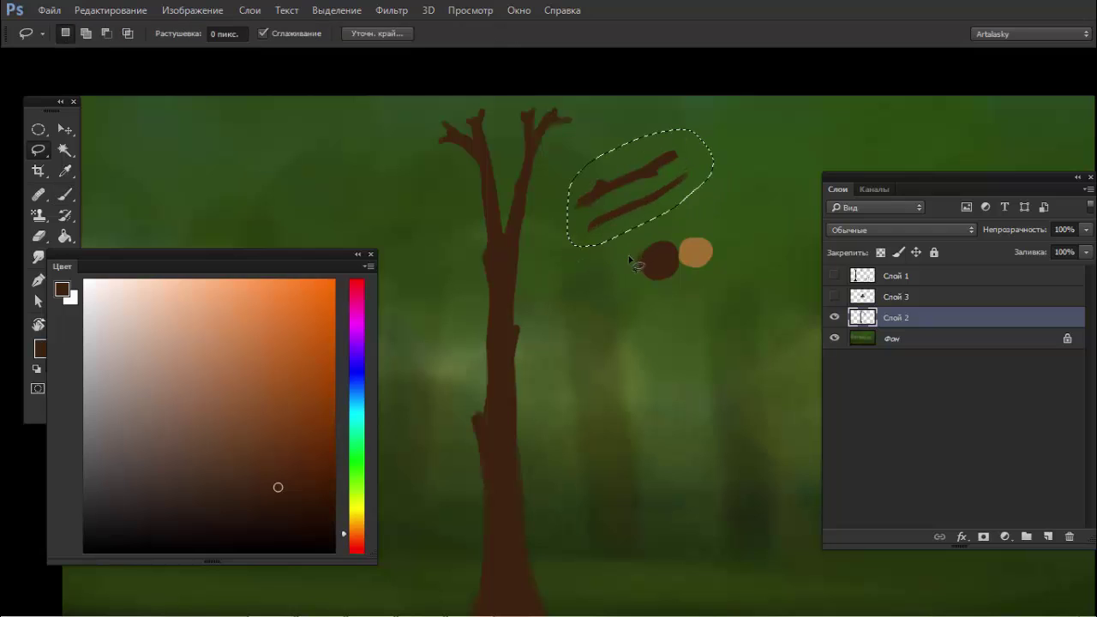
key("Delete")
key("ctrl+d")
Step: Pan down to the lower trunk and undo an accidental brown stroke
key("b")
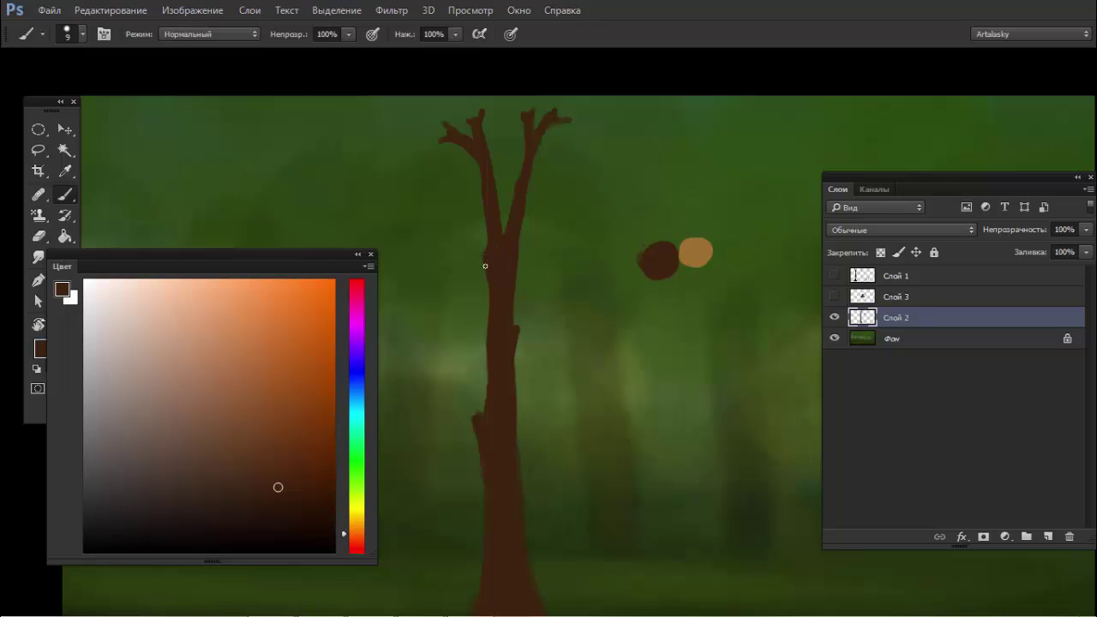
left_click_drag(565, 324, 609, 199)
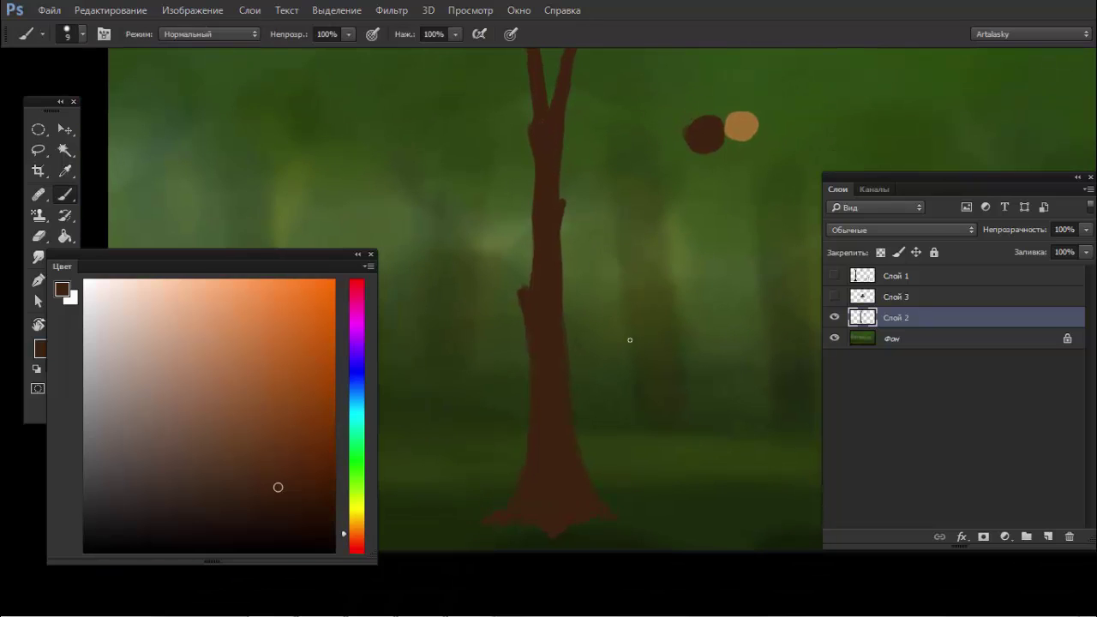
left_click_drag(632, 462, 632, 163)
key("ctrl+z")
key("e")
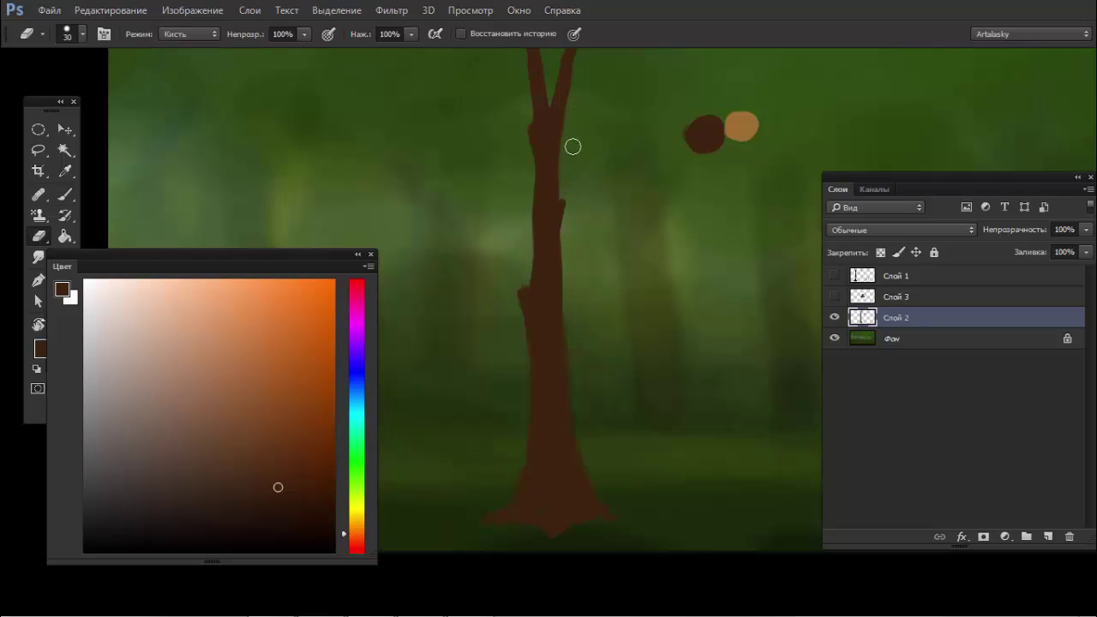
key("b")
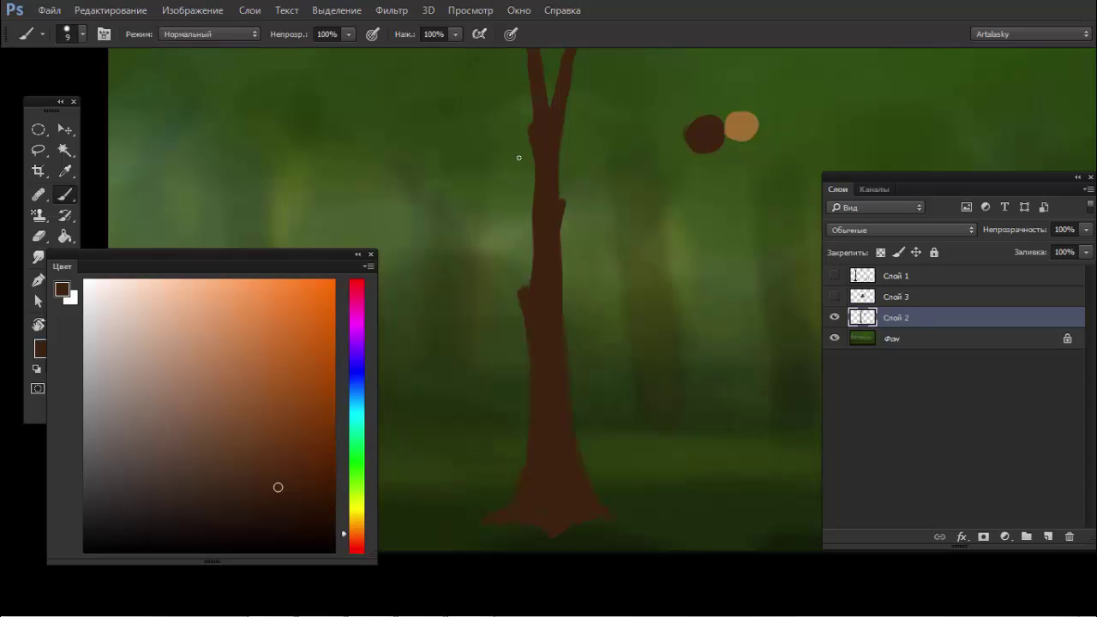
key("e")
Step: Erase along the trunk's left edge and reframe the view over the whole picture
left_click_drag(536, 218, 495, 290)
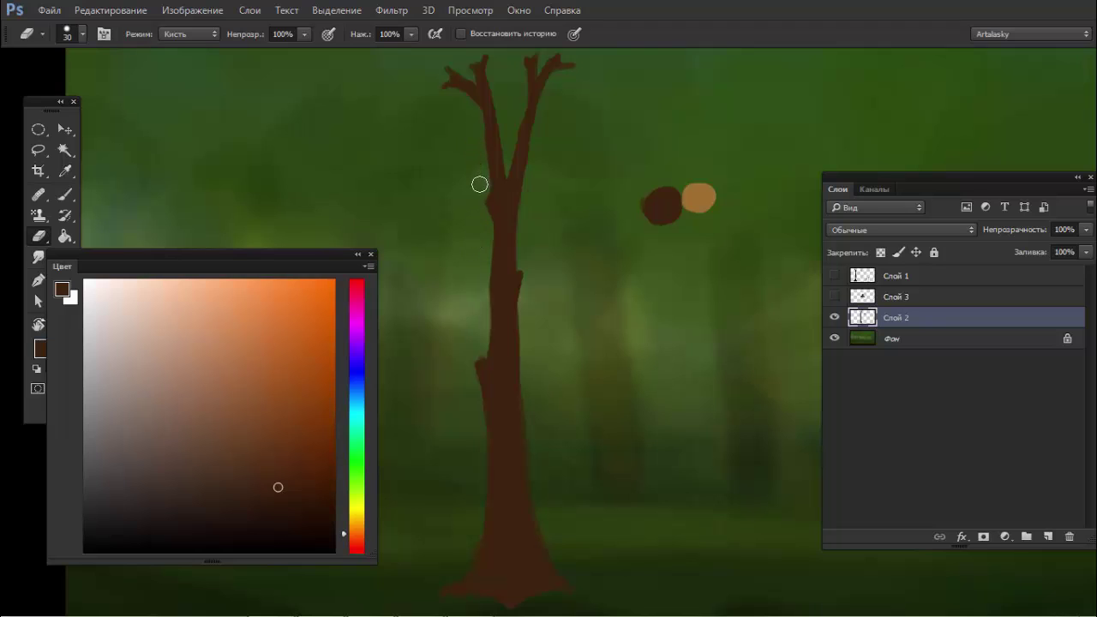
key("b")
key("e")
mouse_move(481, 347)
left_mouse_down()
mouse_move(478, 246)
mouse_move(521, 220)
left_mouse_up()
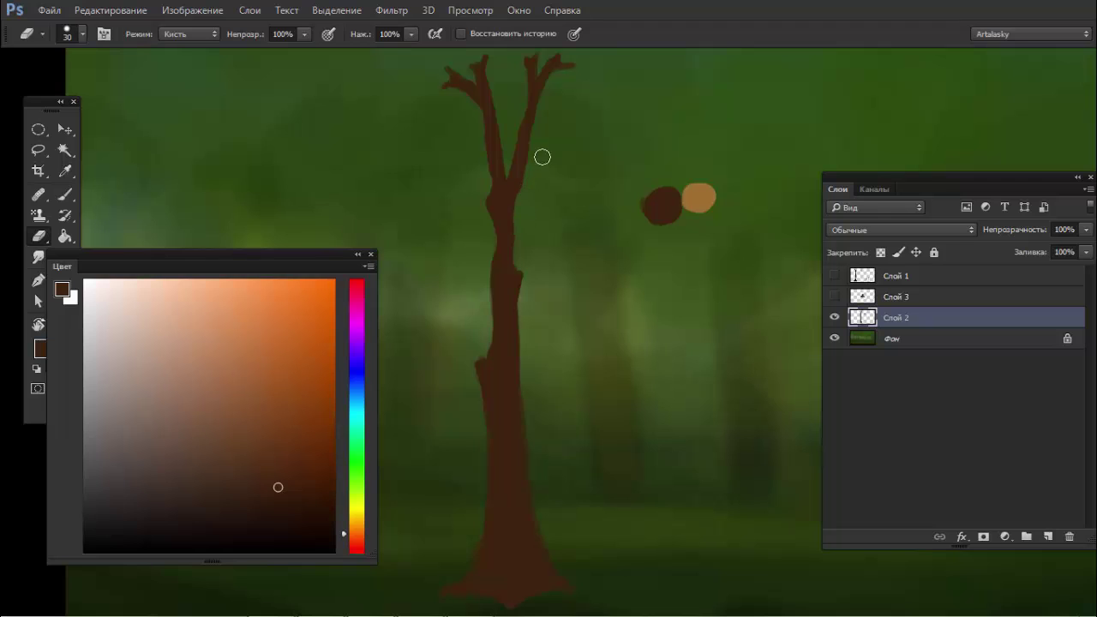
left_click_drag(550, 267, 544, 175)
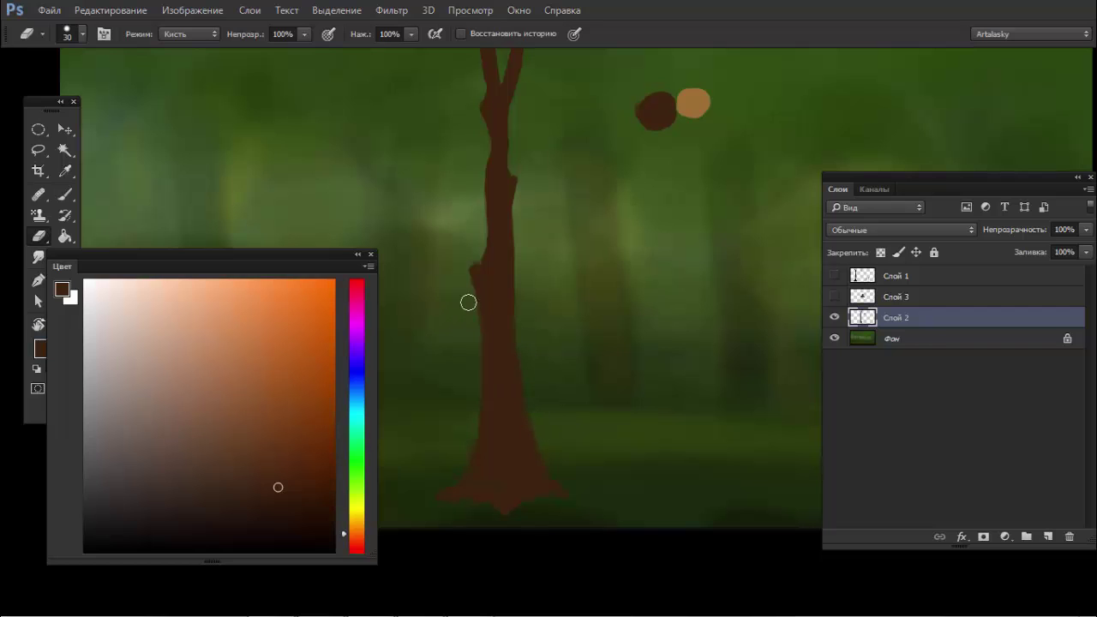
key("b")
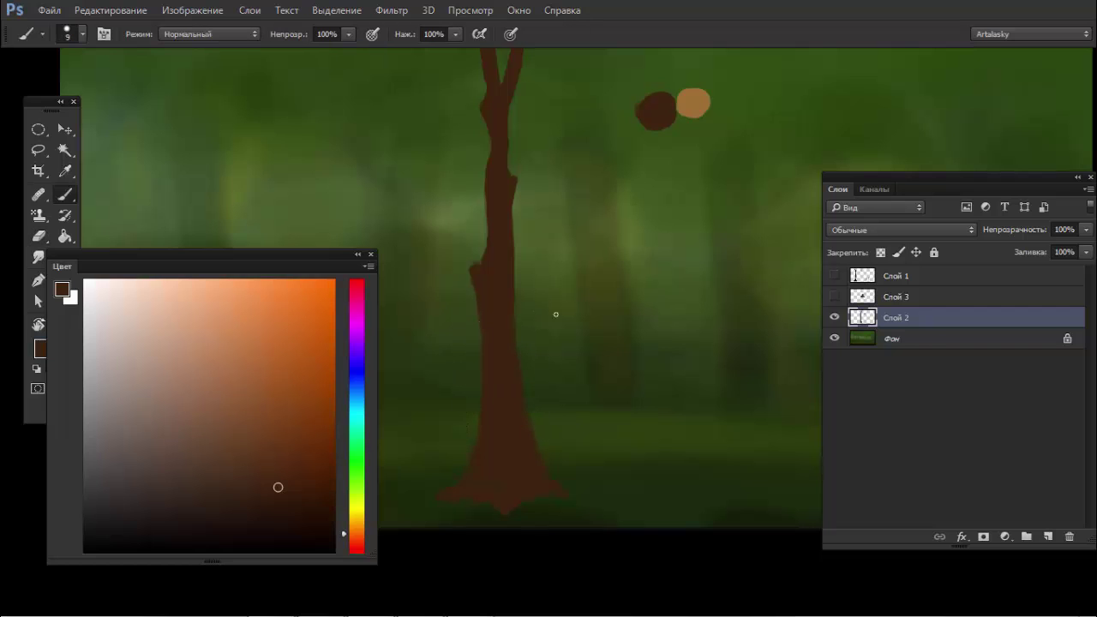
left_click_drag(556, 313, 548, 295)
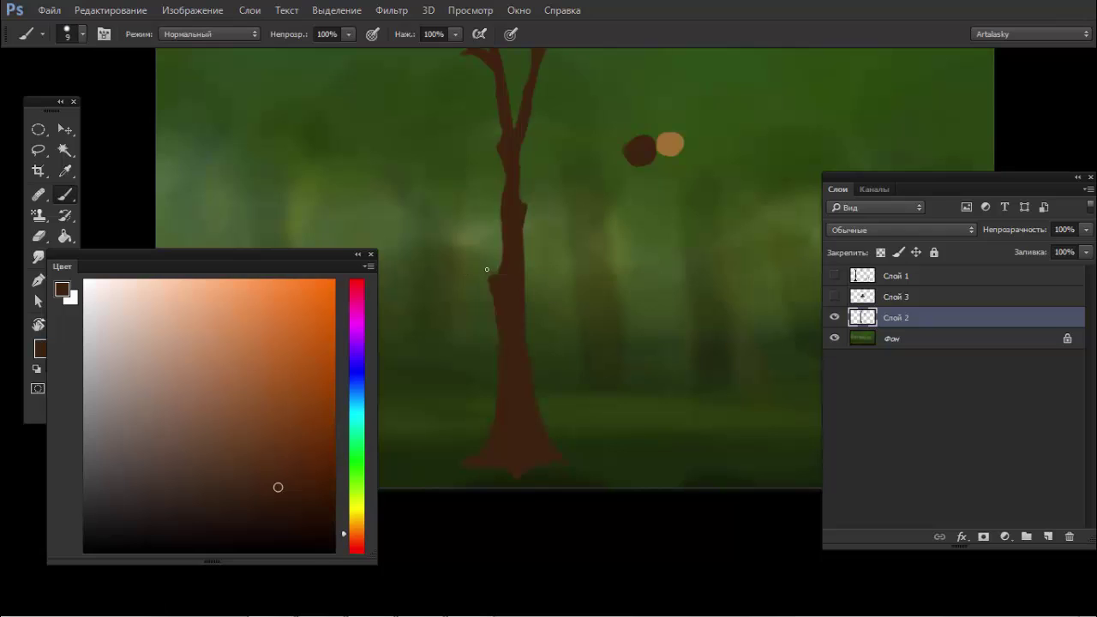
key("e")
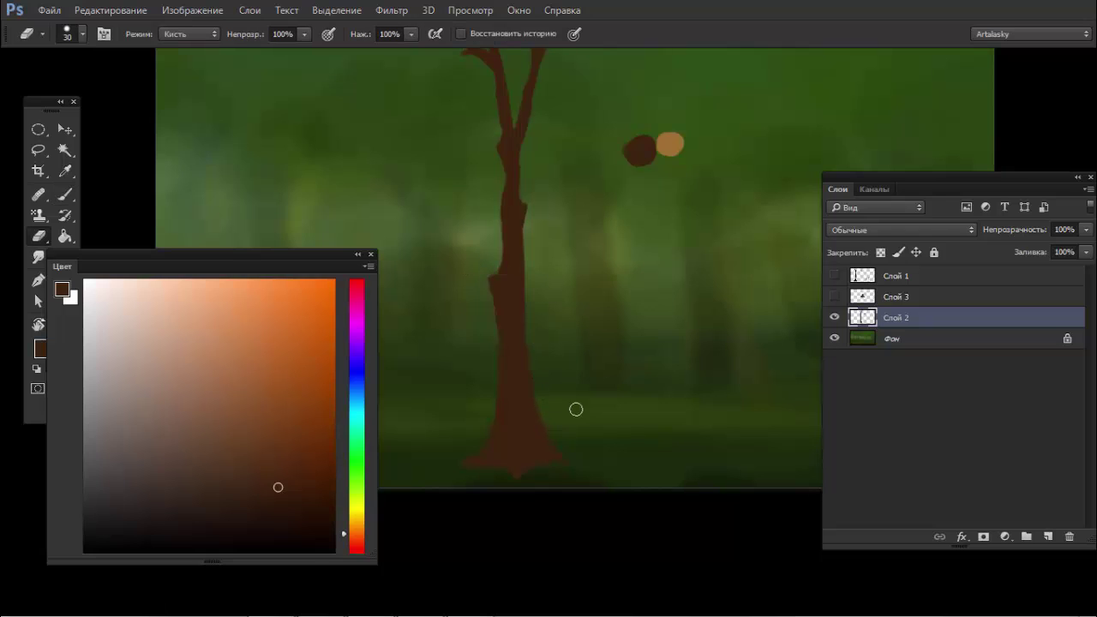
key("b")
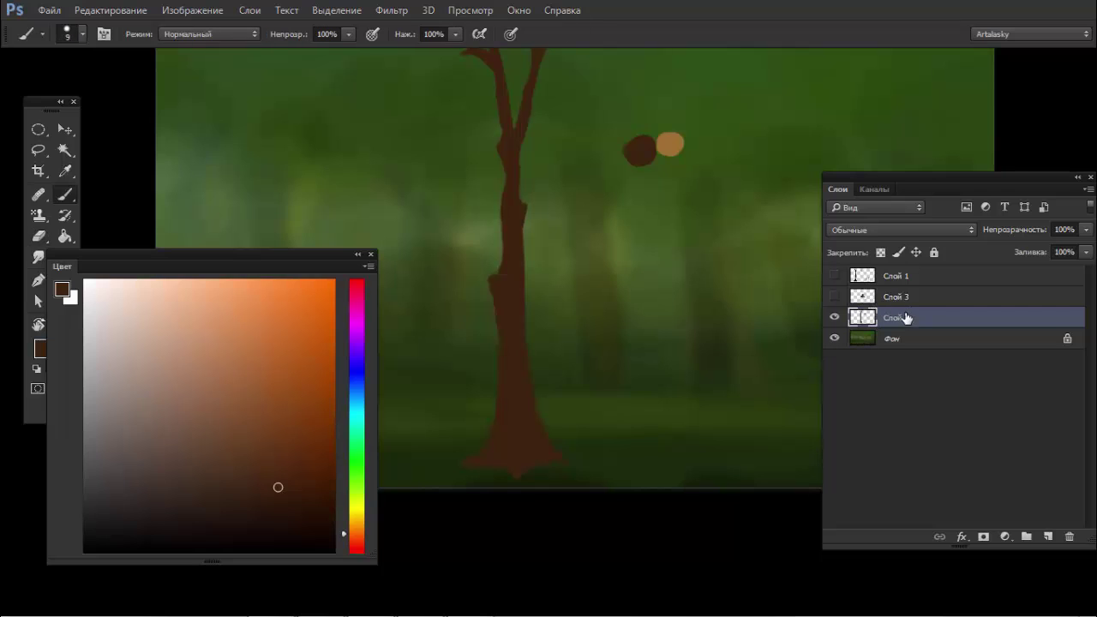
Step: Merge a blank layer into Слой 2, group it, and mask Группа 1 to the tree shape
left_click(1048, 538)
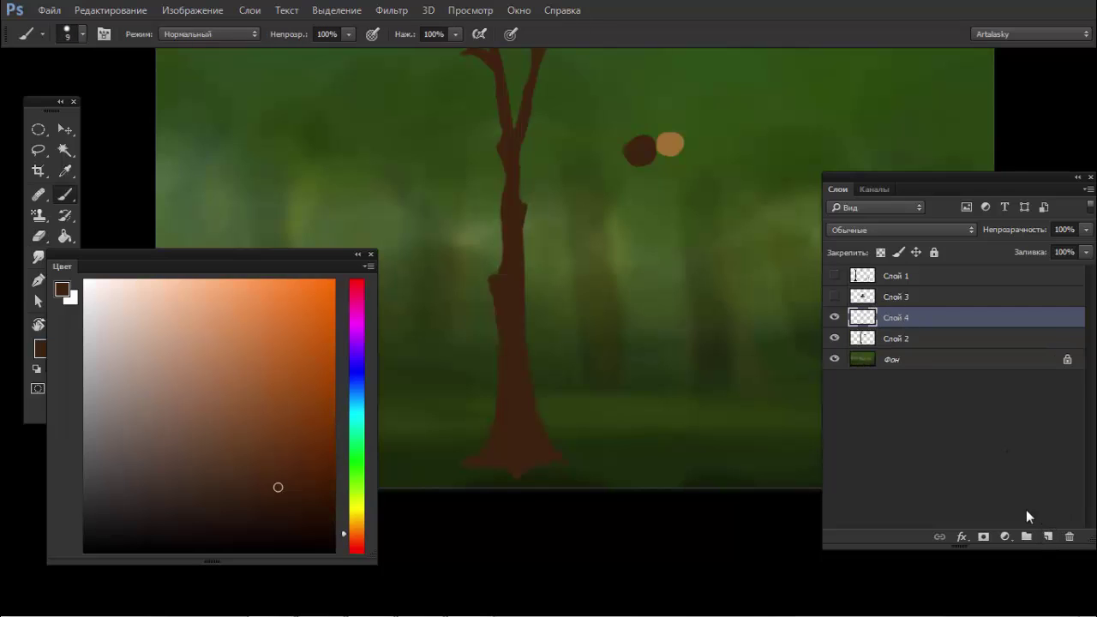
key("ctrl+e")
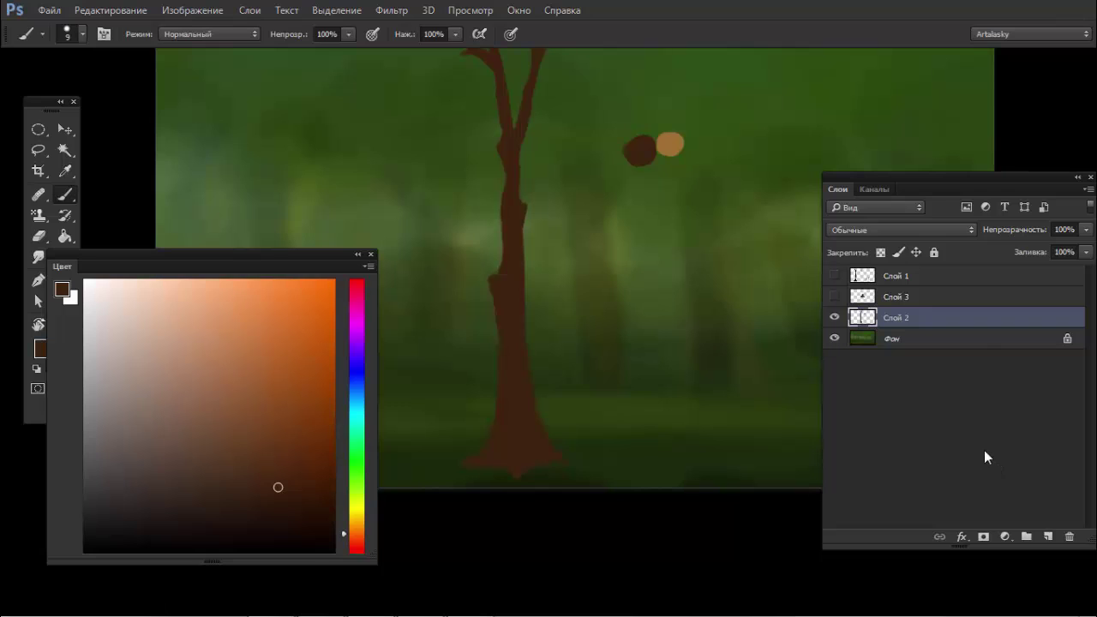
key("ctrl+g")
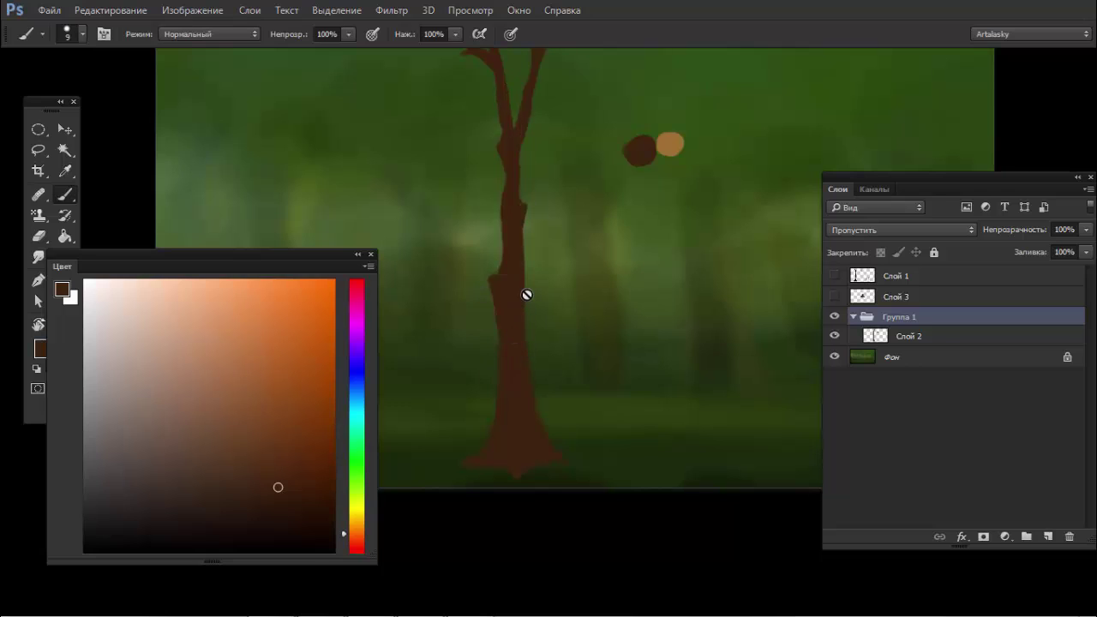
left_click(875, 338, "ctrl")
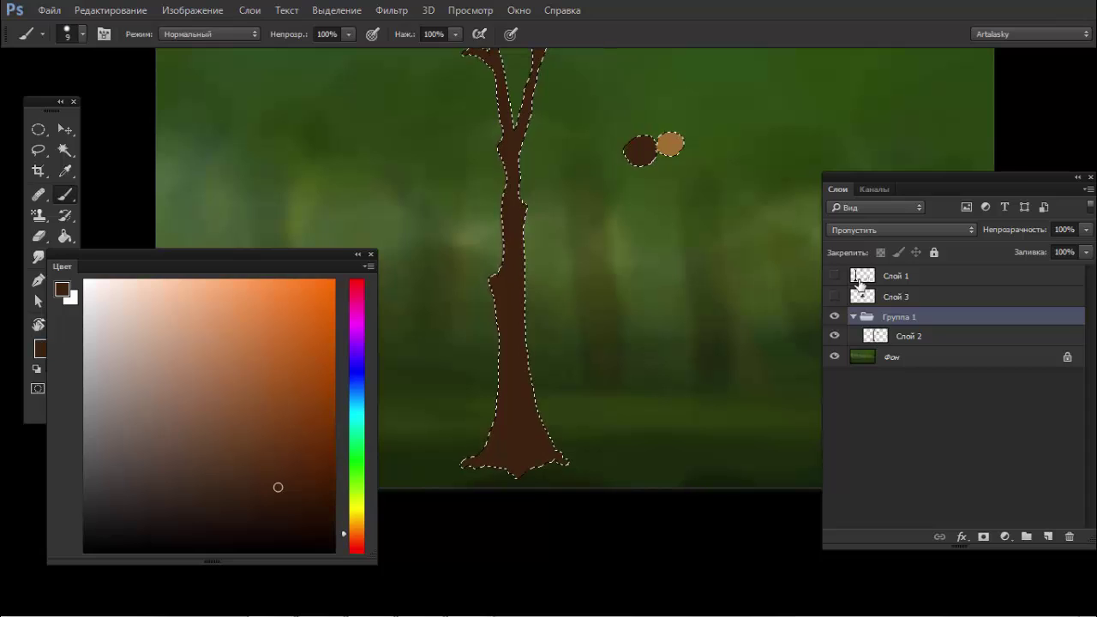
left_click_drag(517, 164, 524, 229)
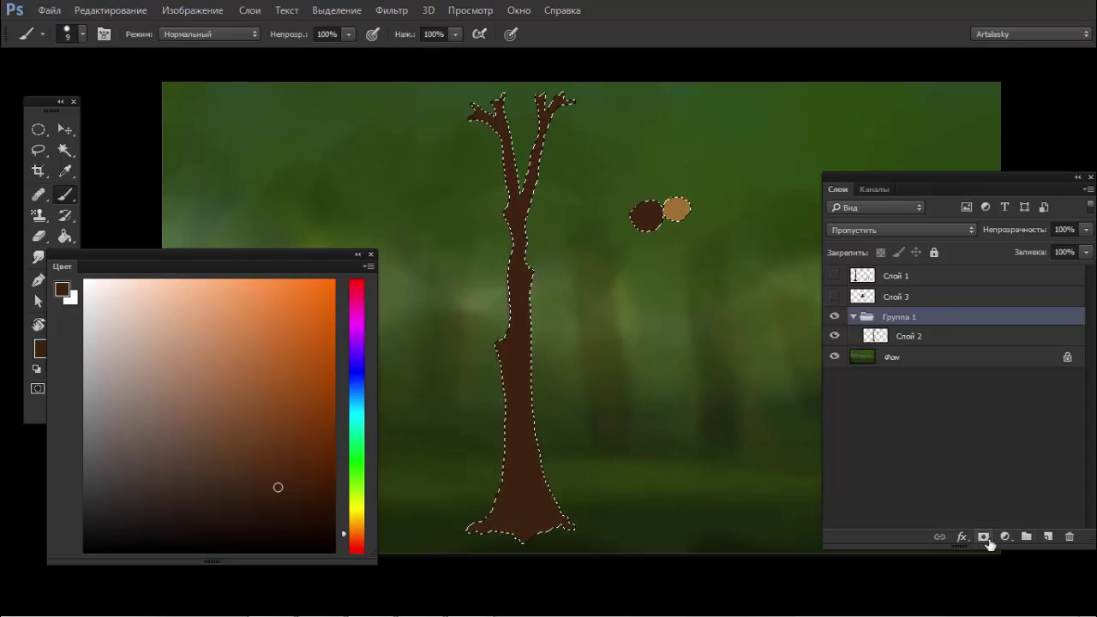
left_click(984, 537)
Step: Add a new layer inside the group, pick red, and undo a red test zigzag
left_click(917, 345)
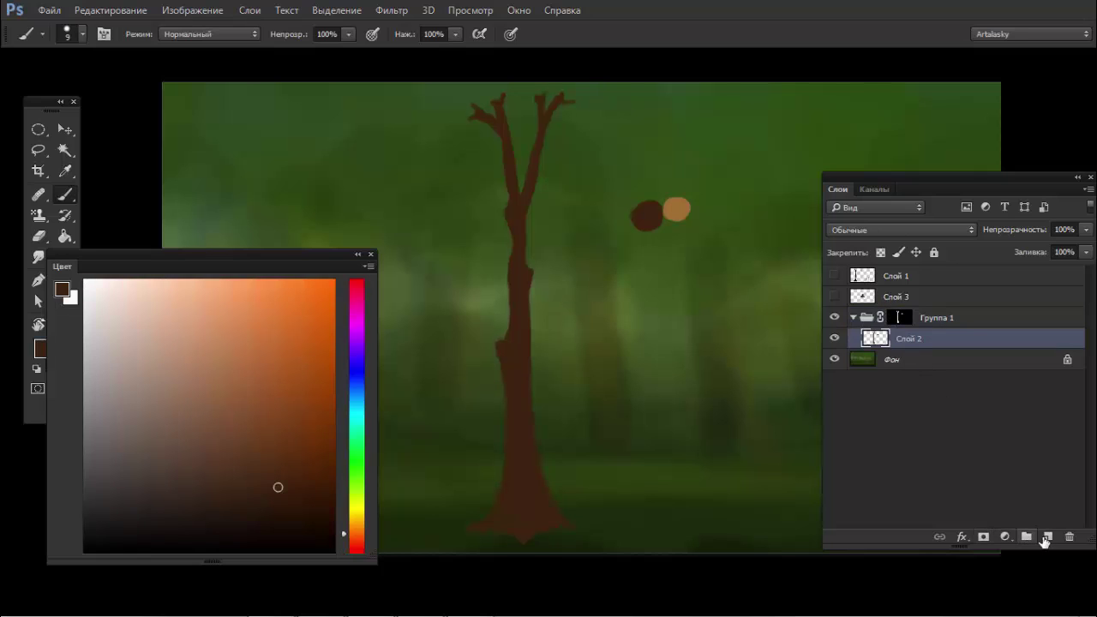
left_click(1045, 537)
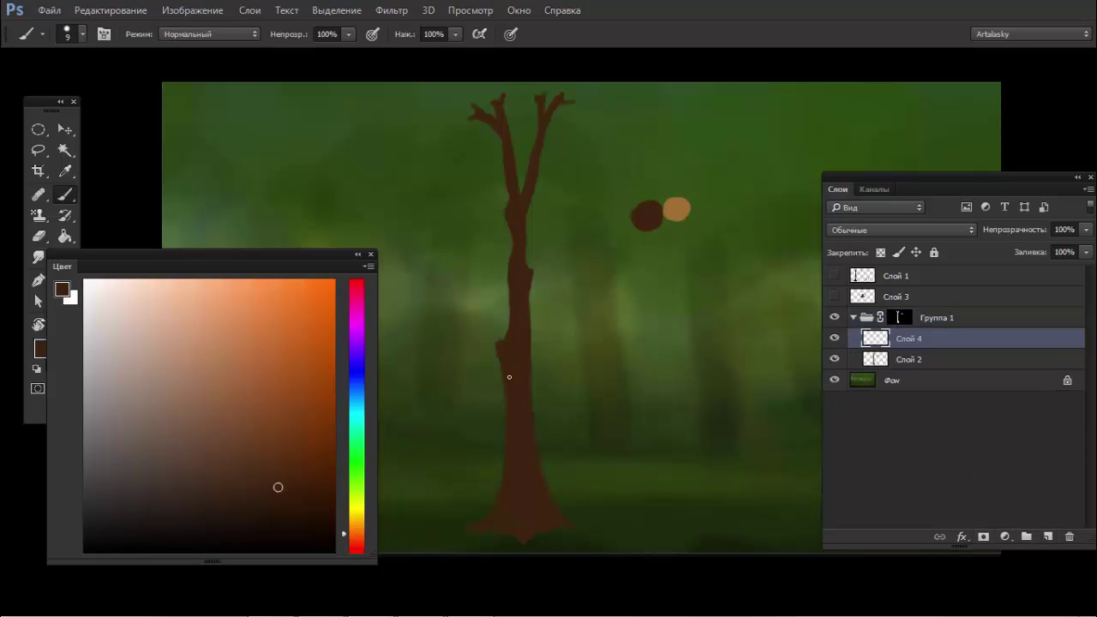
key("x")
left_click(303, 291)
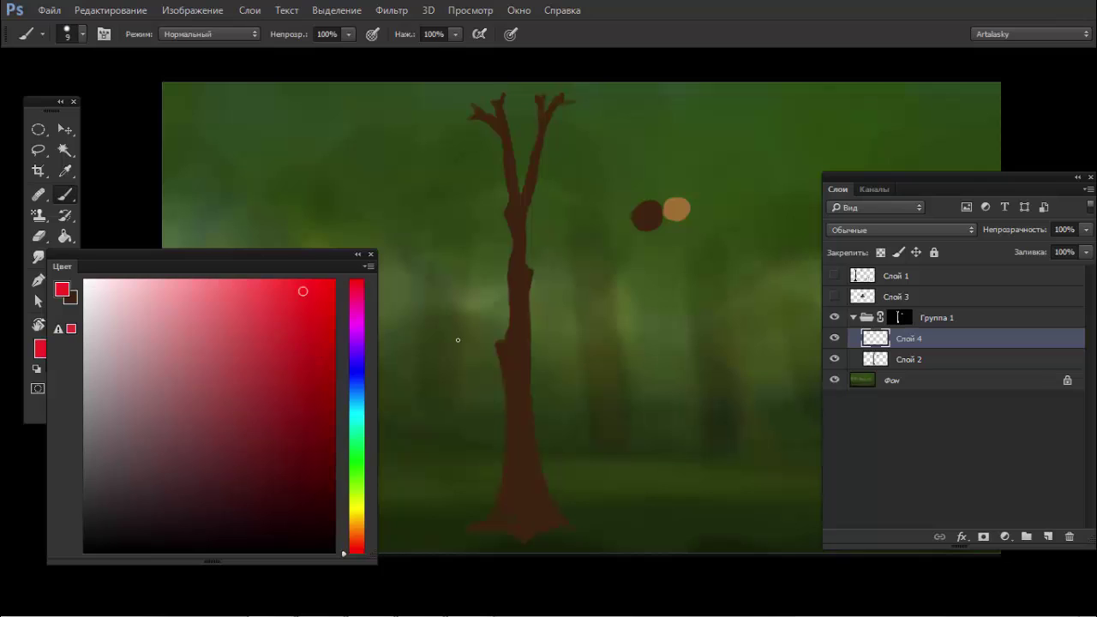
left_click_drag(514, 359, 535, 391)
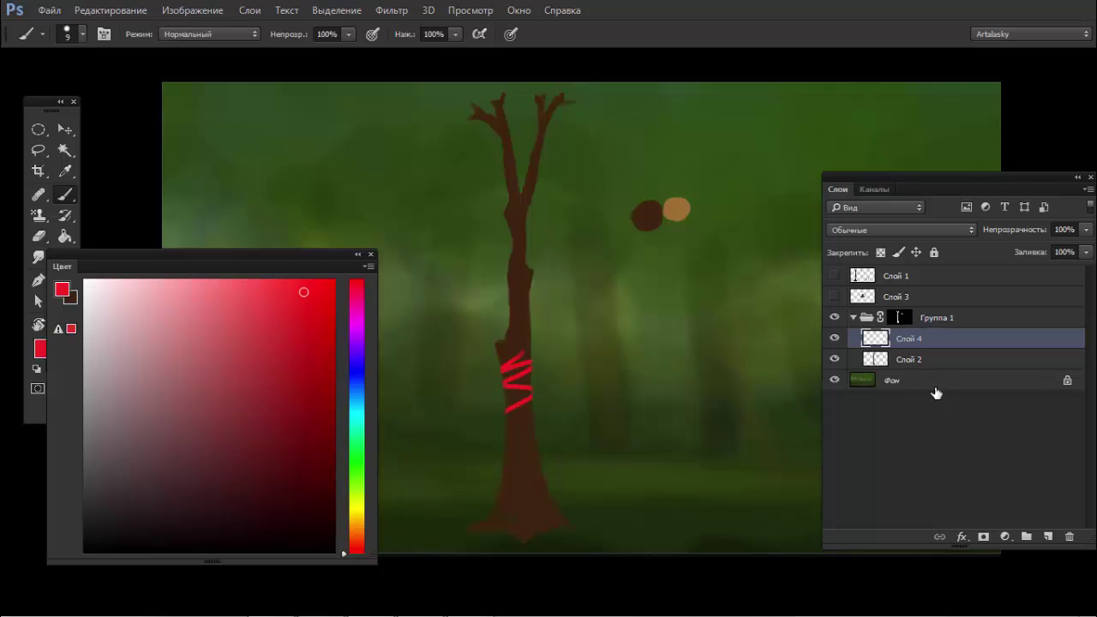
key("ctrl+z")
Step: Undo the remaining red stripes on Слой 2 and return to Слой 4
left_click(964, 359)
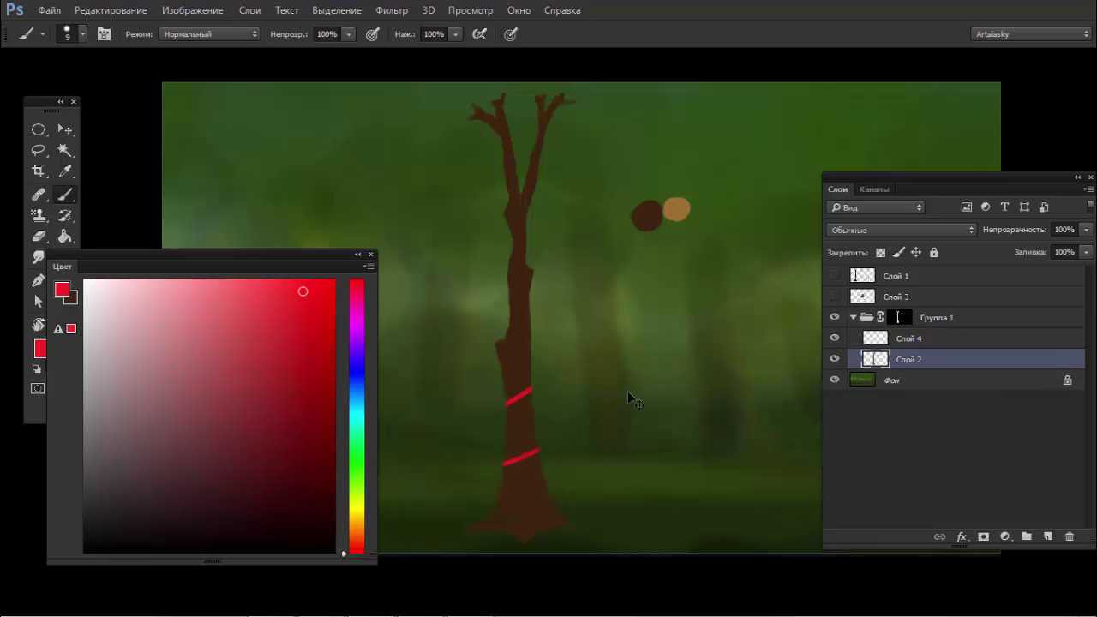
key("ctrl+alt+z")
key("ctrl+alt+z")
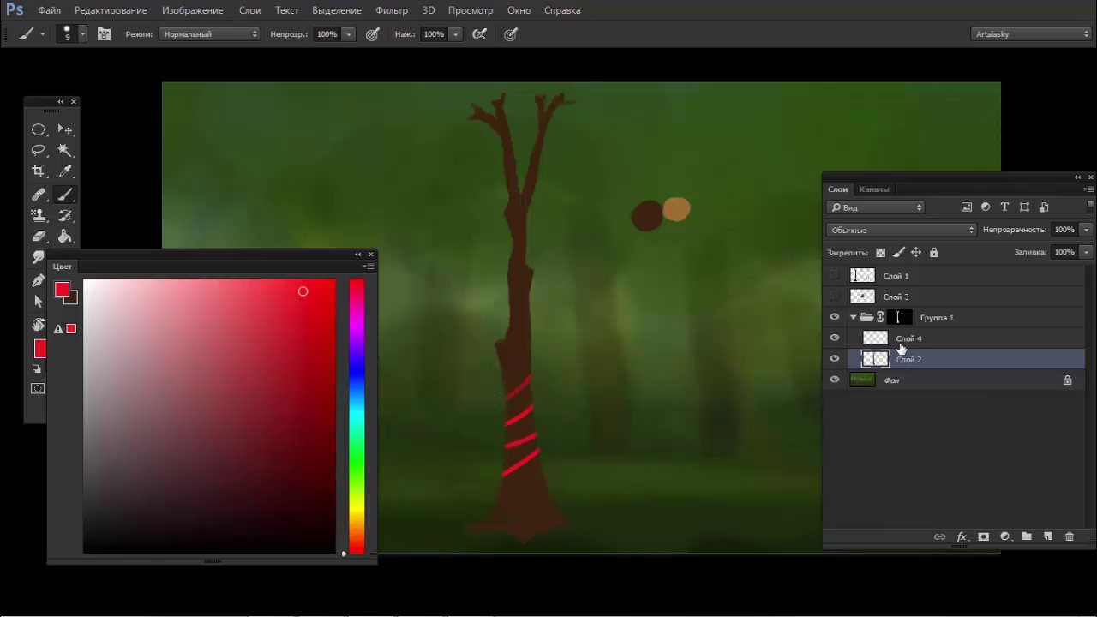
key("ctrl+z")
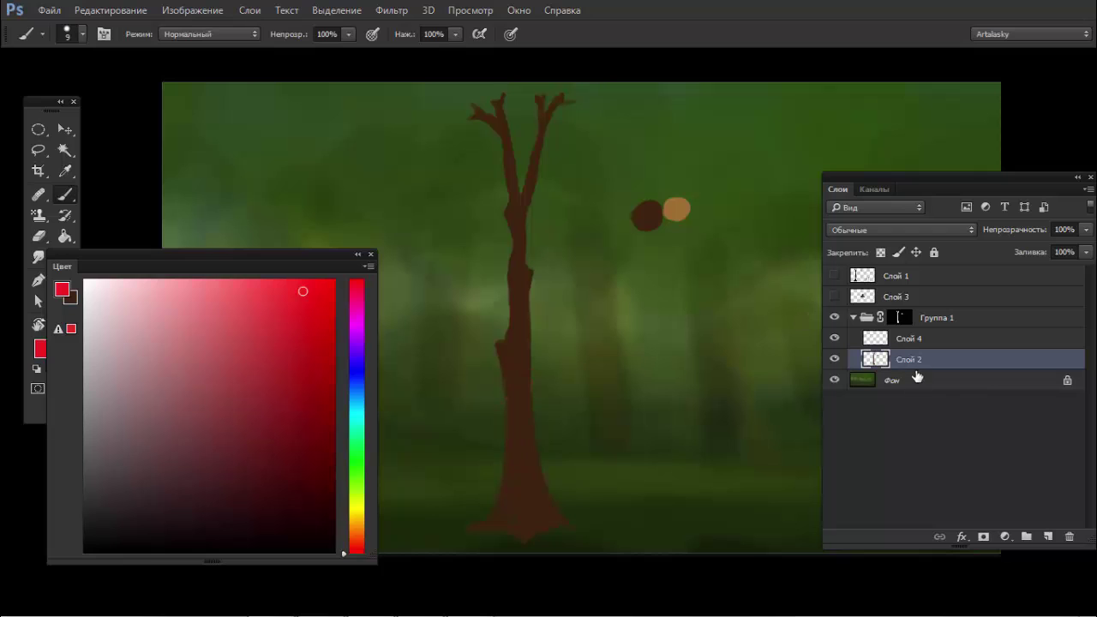
left_click(926, 343)
Step: Choose a 250 px soft round brush and sample a dark brown from the trunk
right_click(572, 273)
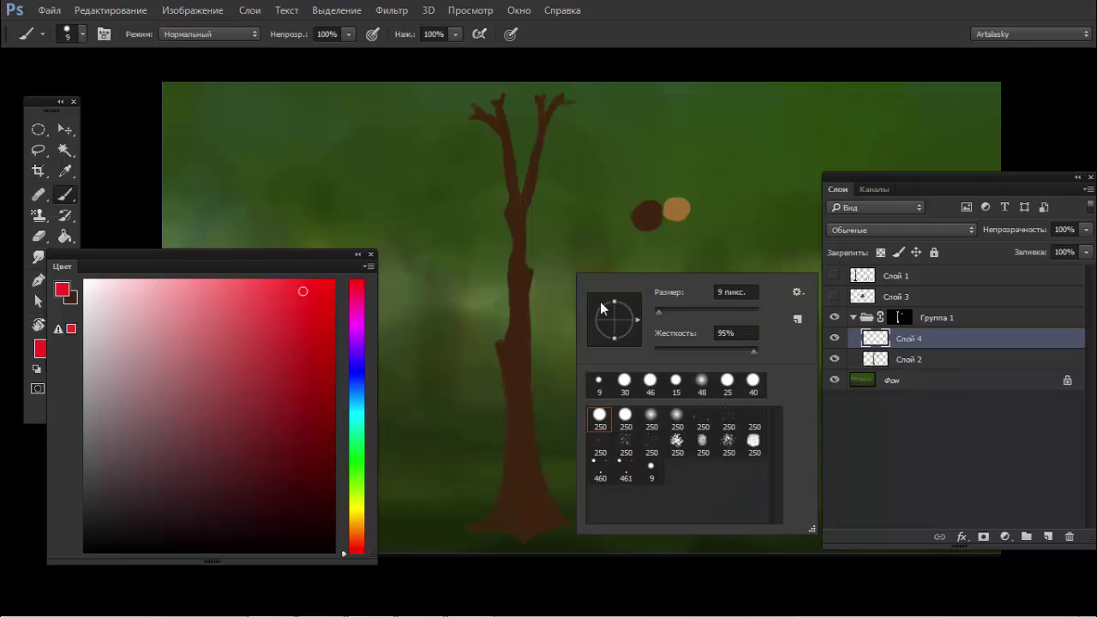
left_click(651, 418)
key("Return")
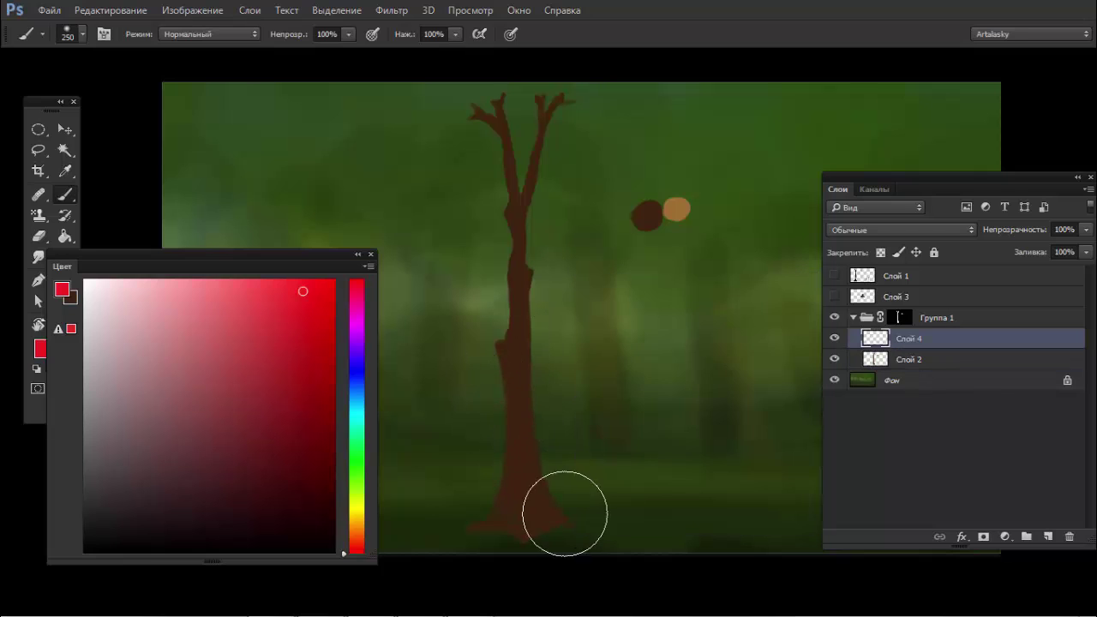
left_click_drag(562, 509, 522, 342)
key("ctrl+z")
left_click(644, 216, "alt")
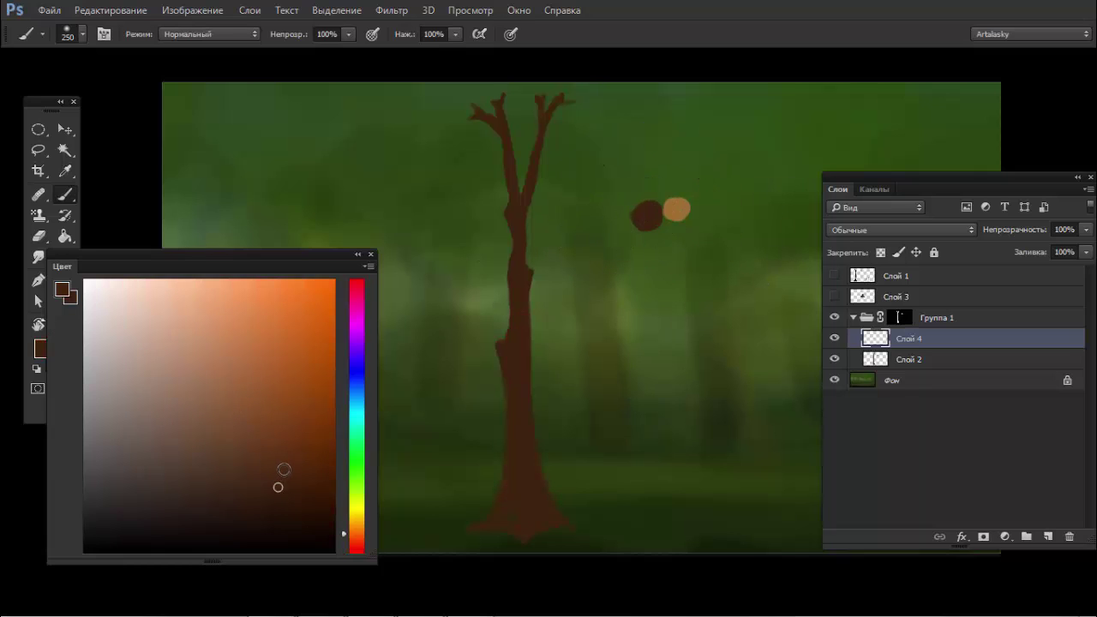
left_click(285, 508)
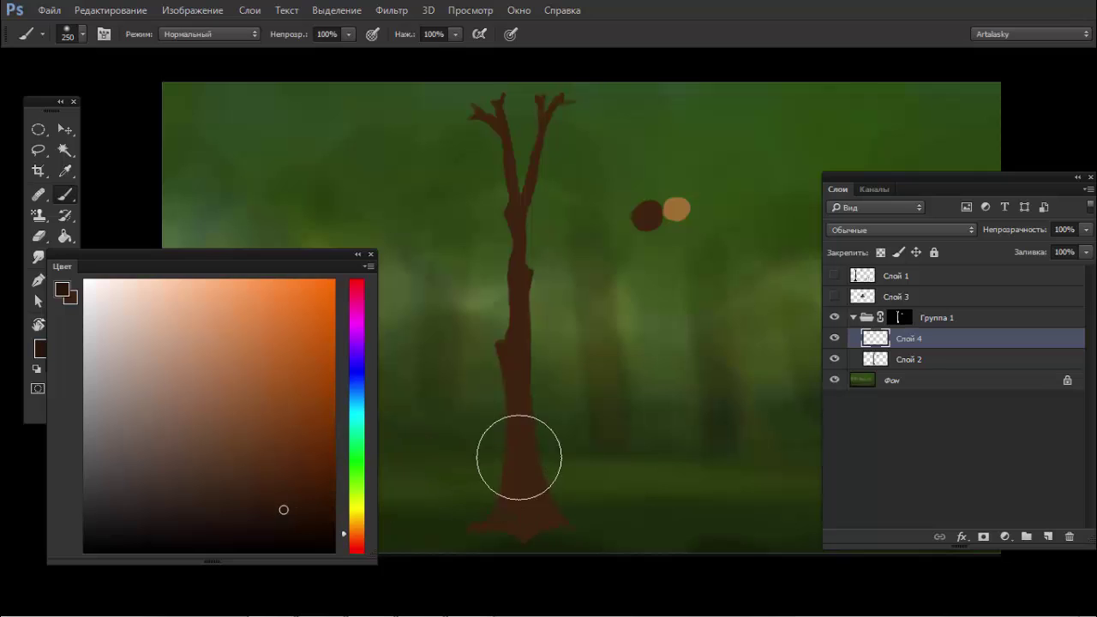
Step: Enlarge the brush to 600 px, try dark and orange-brown colours, and undo a test stroke
left_click_drag(725, 384, 549, 373)
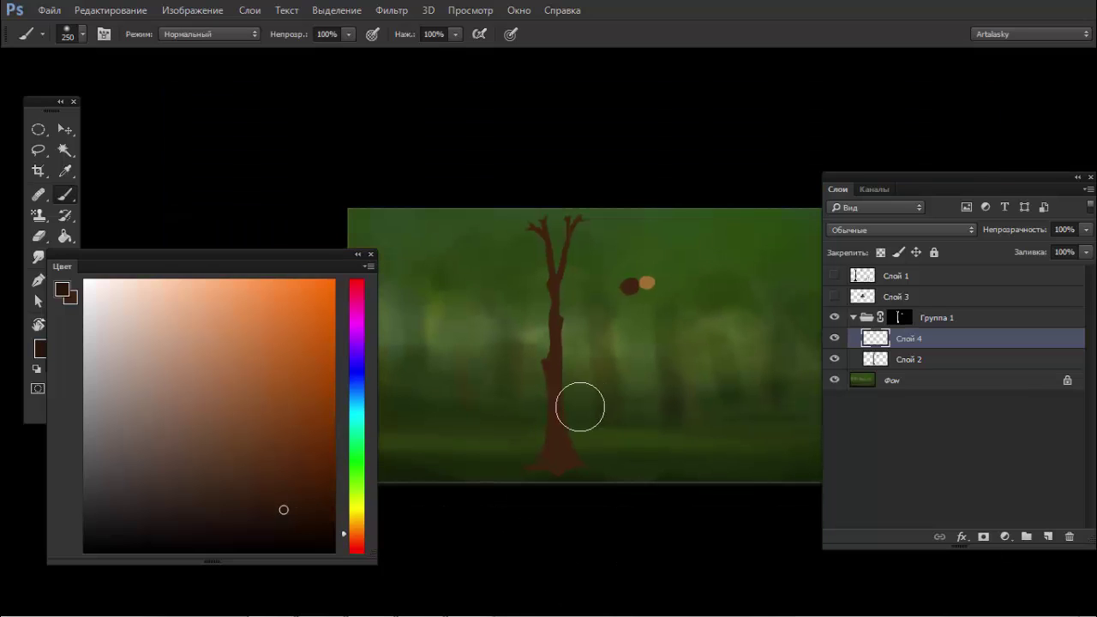
key("bracketright")
key("bracketright")
key("bracketright")
key("bracketright")
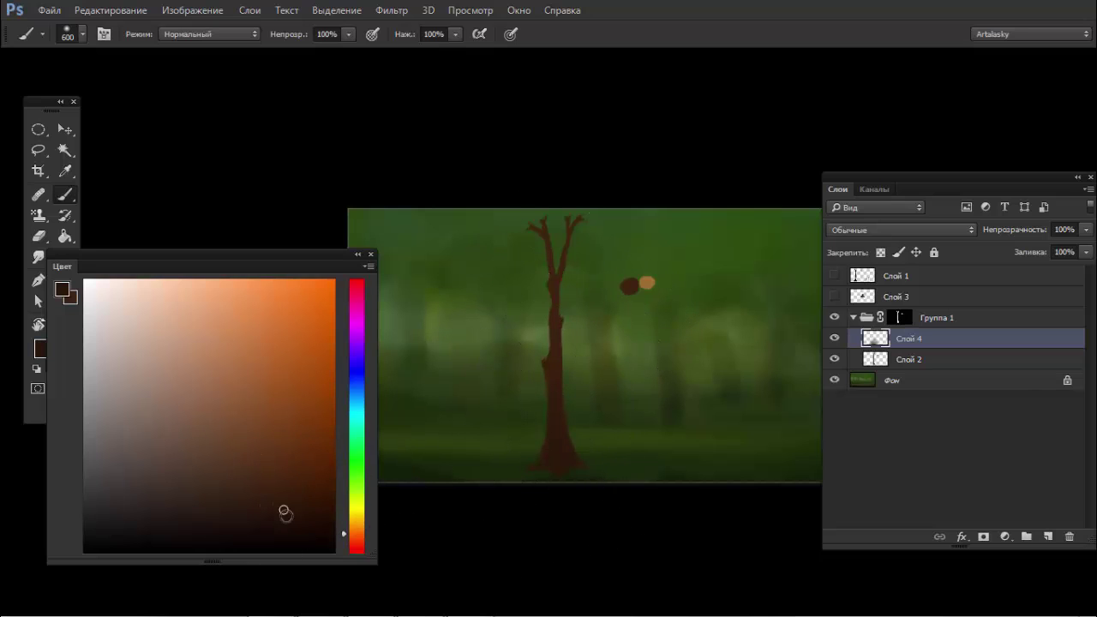
left_click(299, 522)
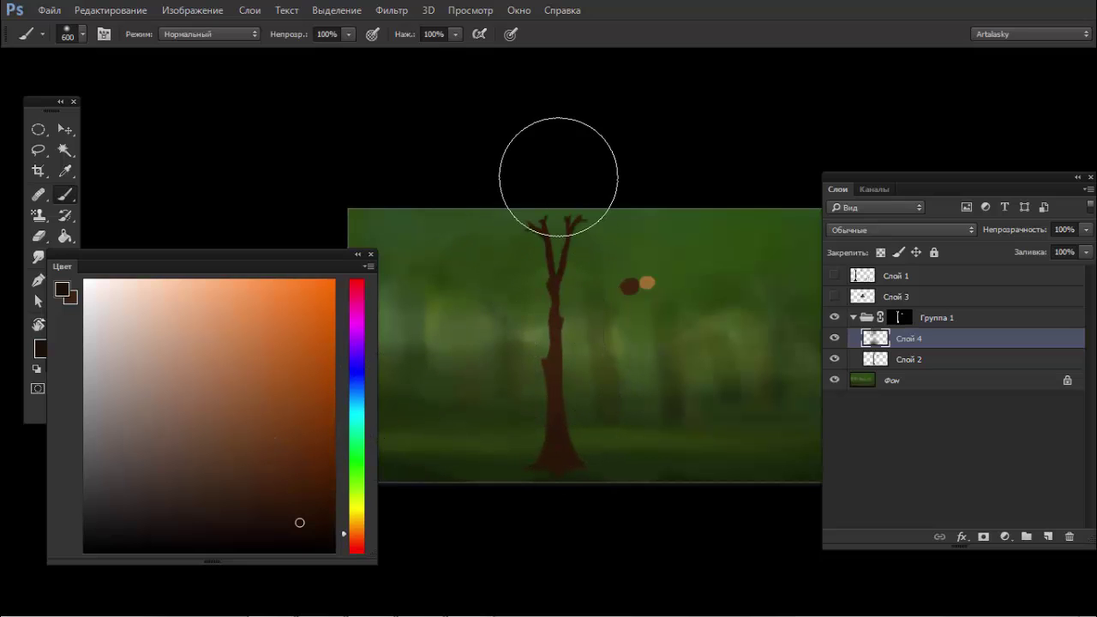
left_click(301, 359)
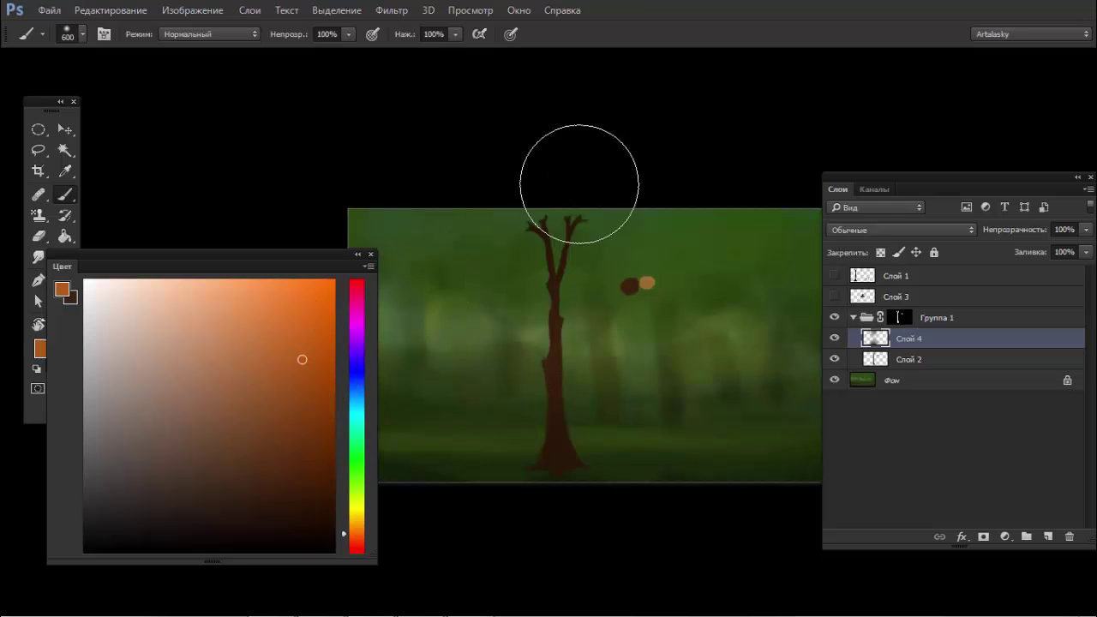
left_click_drag(578, 183, 600, 421)
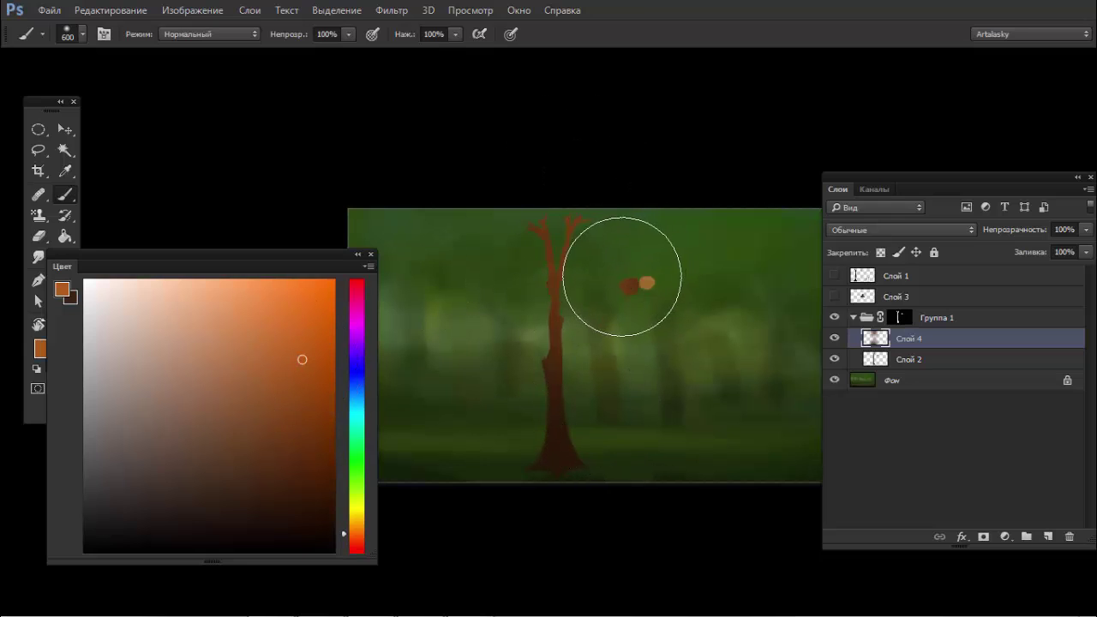
key("ctrl+z")
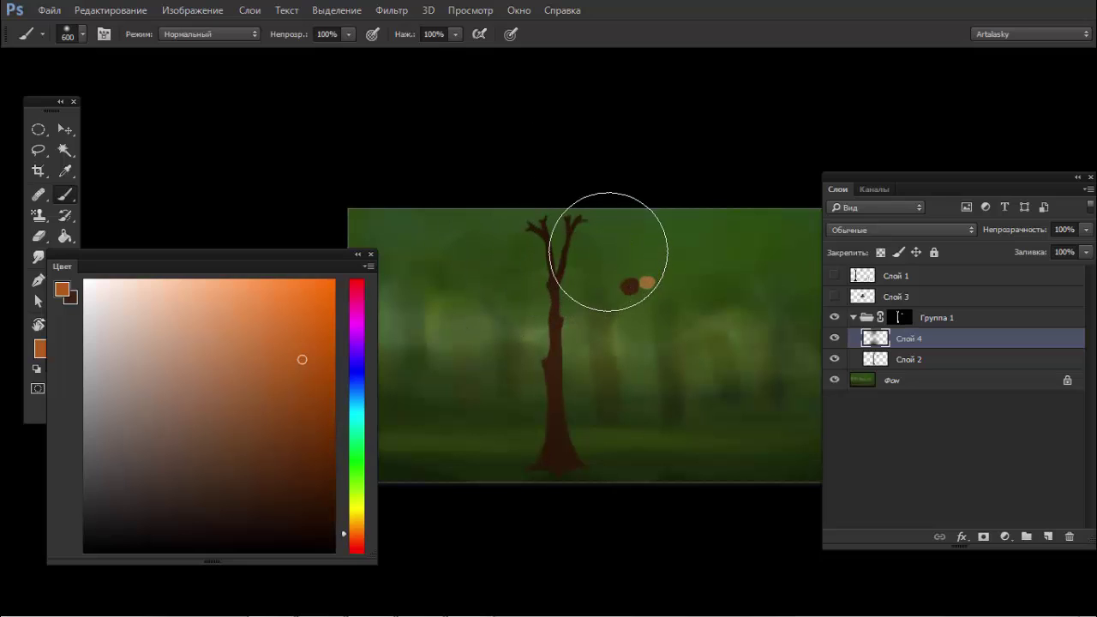
Step: Paint a thin branch at the treetop, then pick lighter brown and shrink the brush to 300 px
left_click_drag(557, 279, 585, 216)
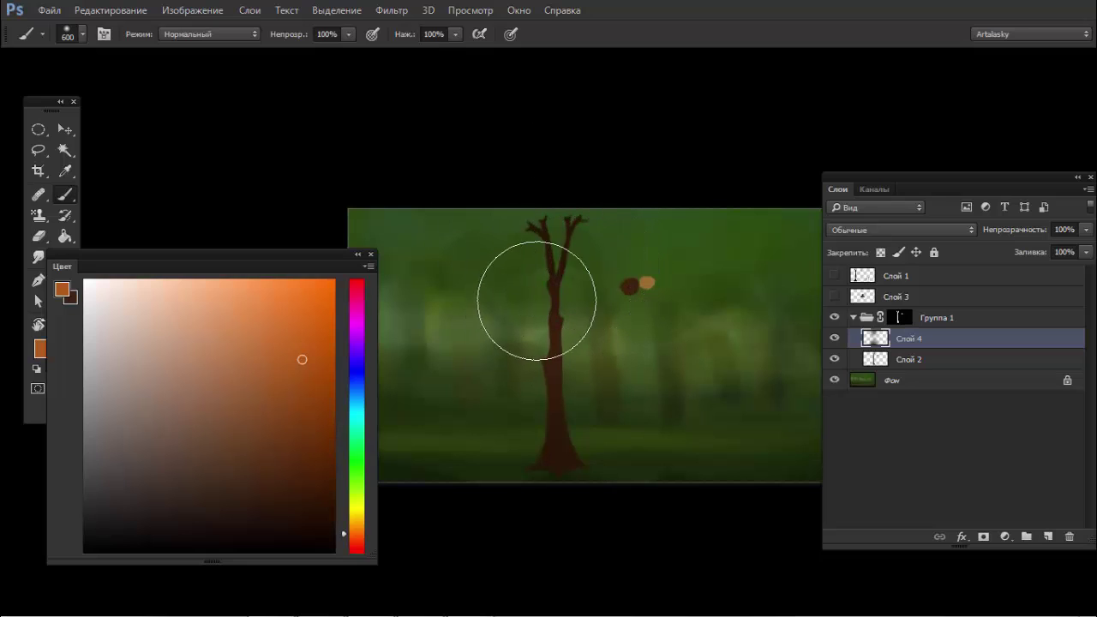
scroll(551, 264, "up", 1)
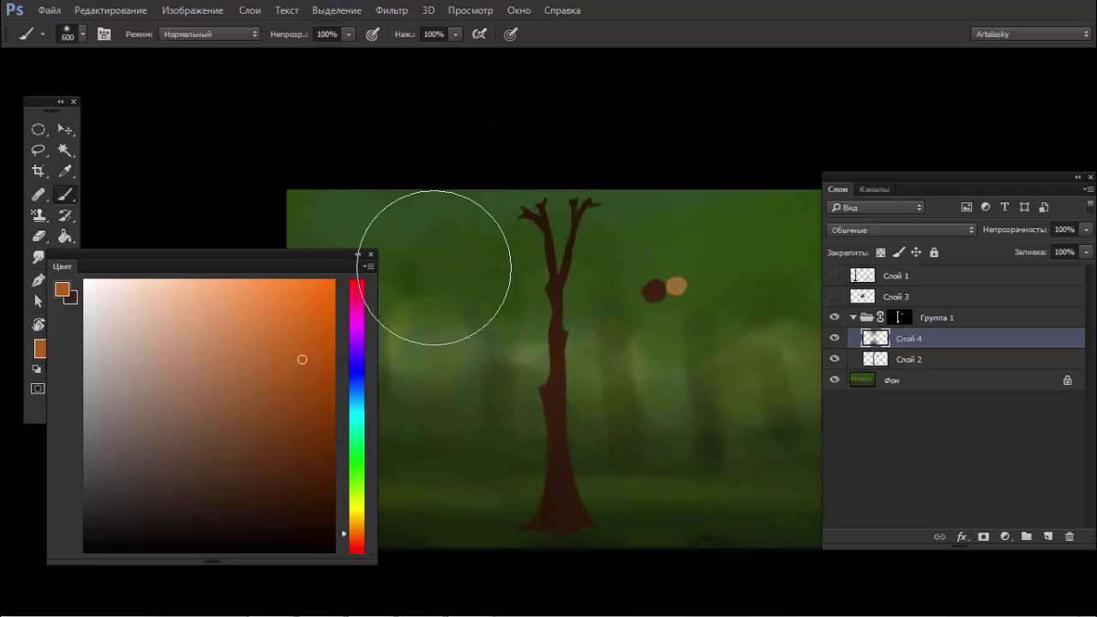
left_click(289, 480)
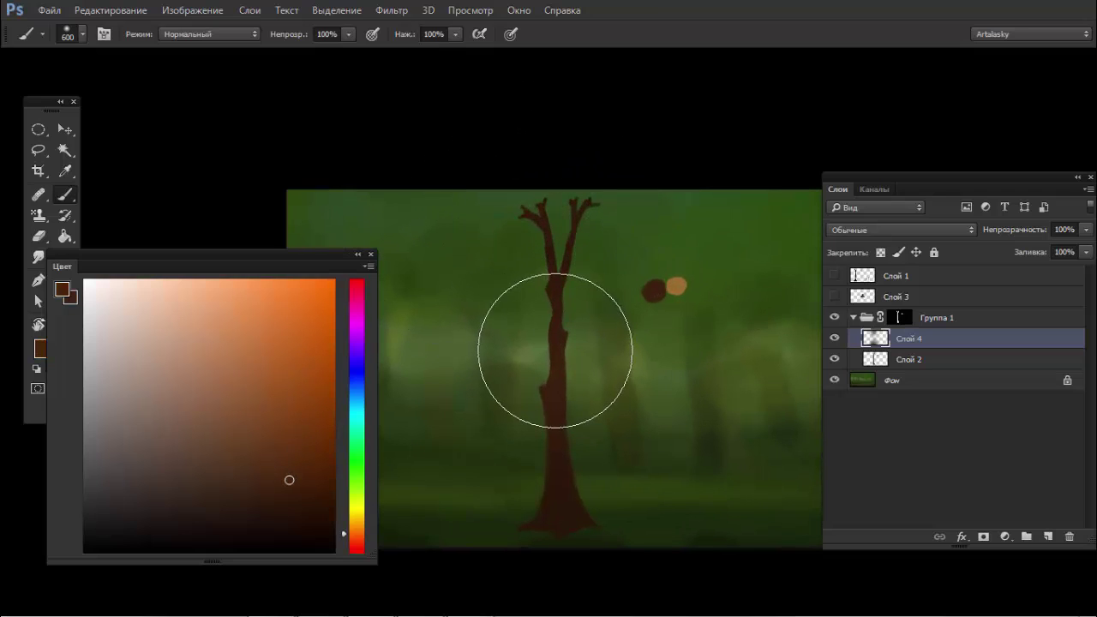
left_click(293, 512)
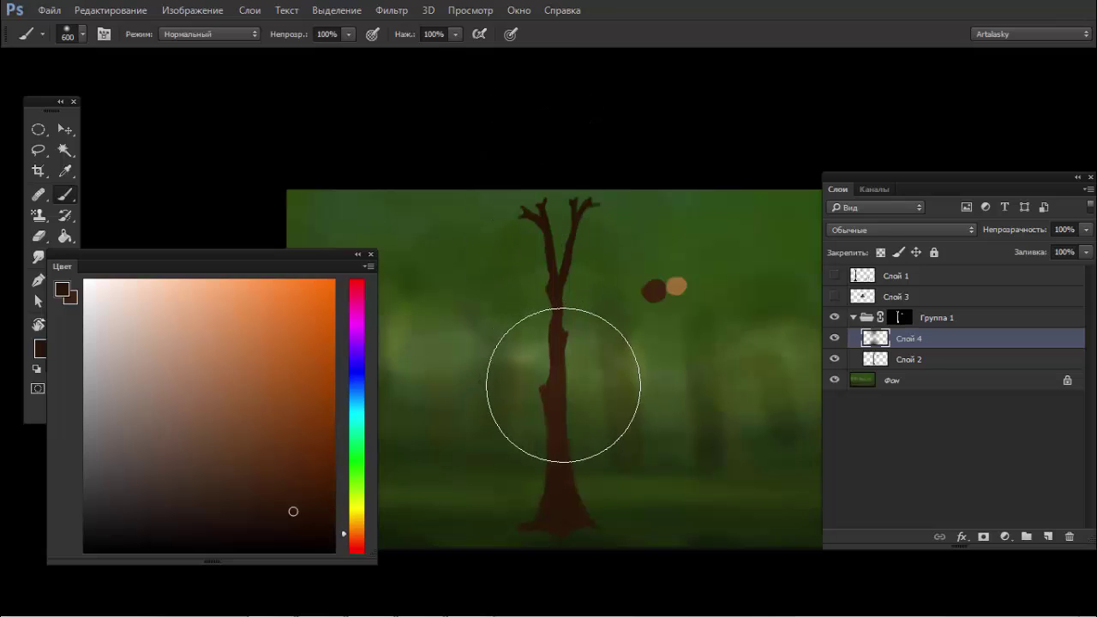
left_click(264, 402)
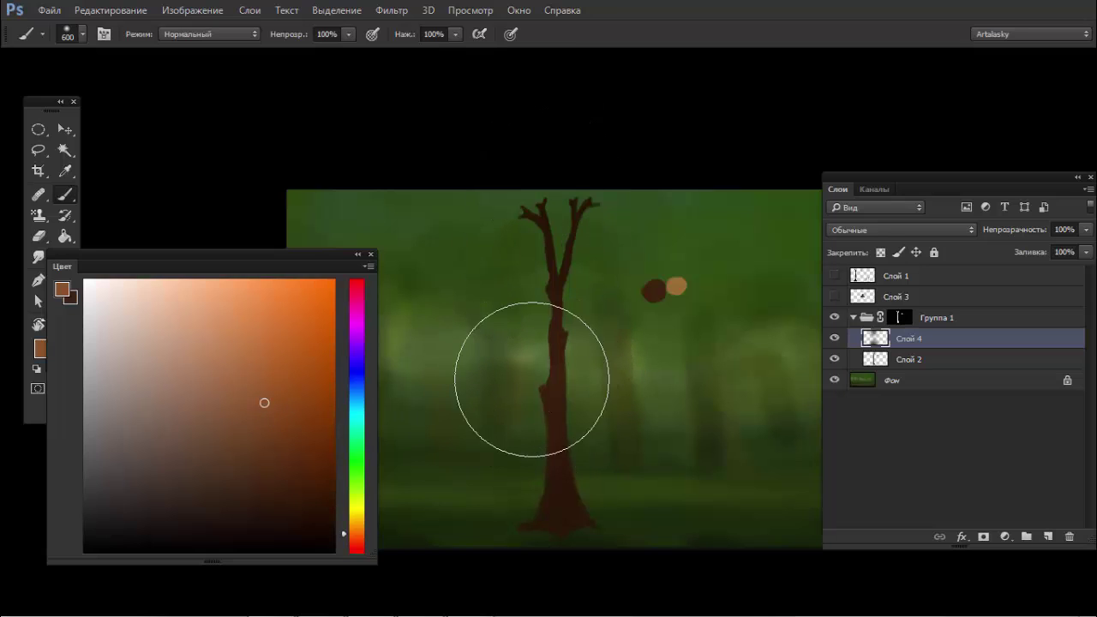
key("bracketleft")
key("bracketleft")
key("bracketleft")
key("bracketleft")
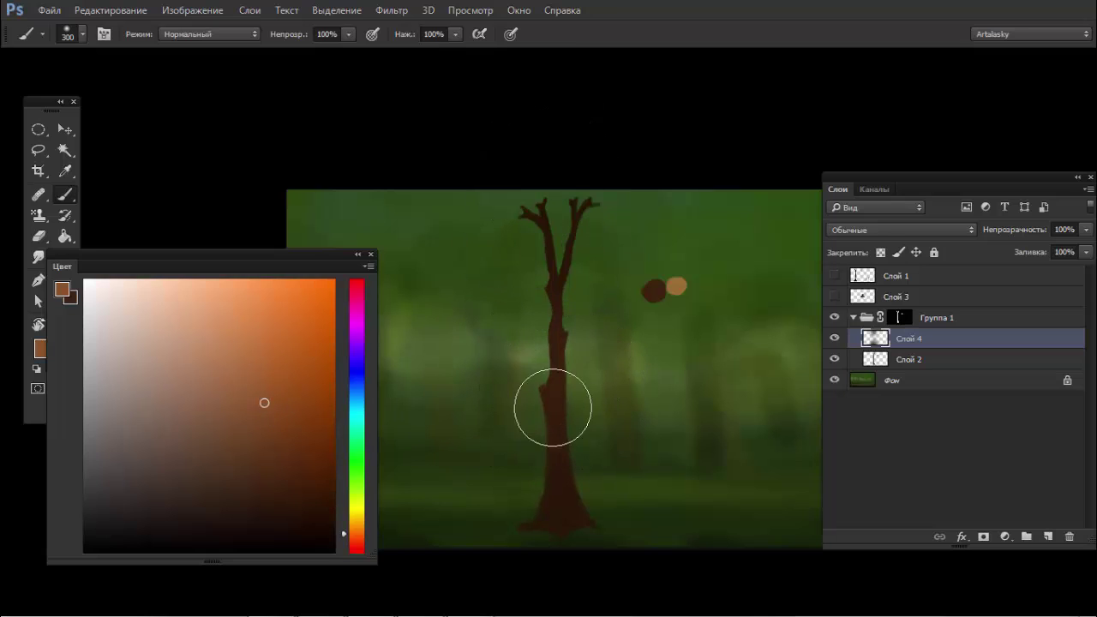
key("bracketleft")
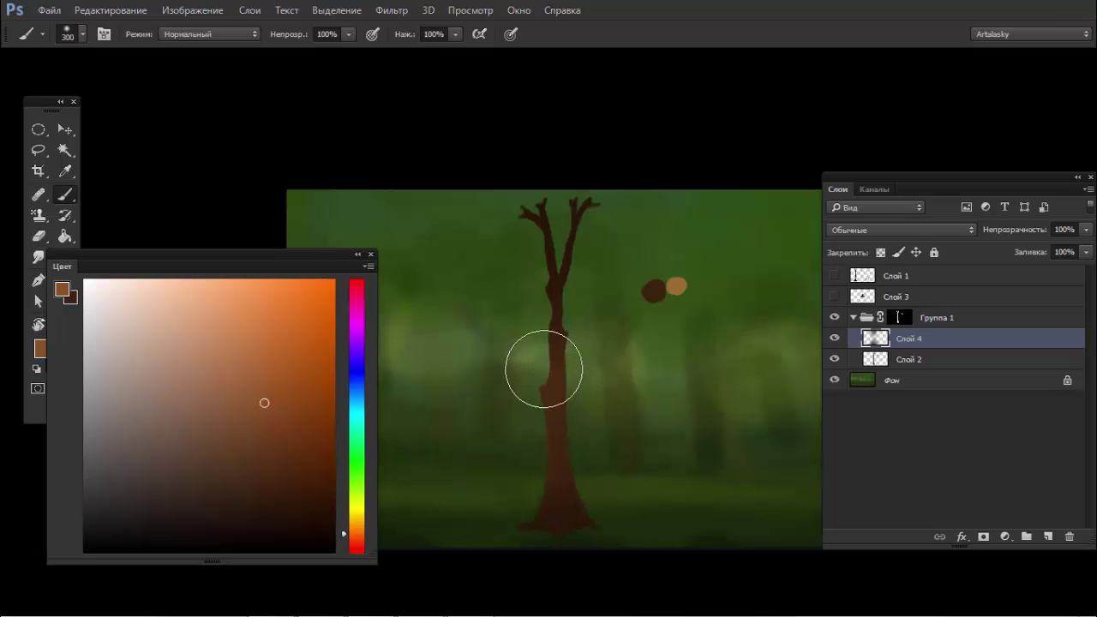
left_click(835, 339)
Step: Add layer Слой 5, hide Слой 4's contents, and zoom in on the trunk
left_click(1046, 537)
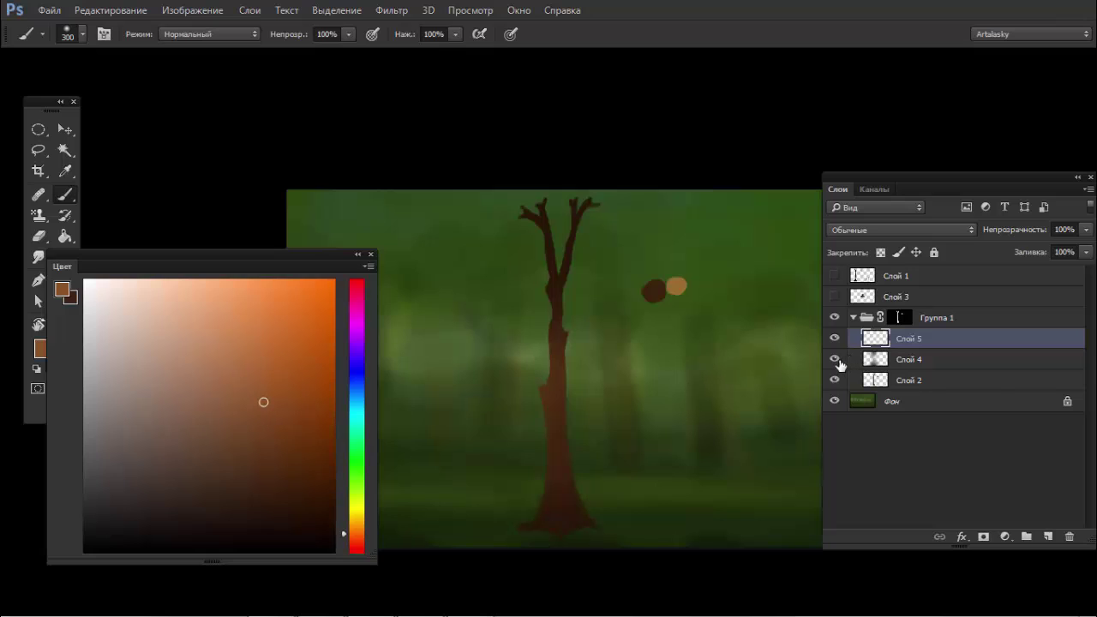
left_click(866, 359)
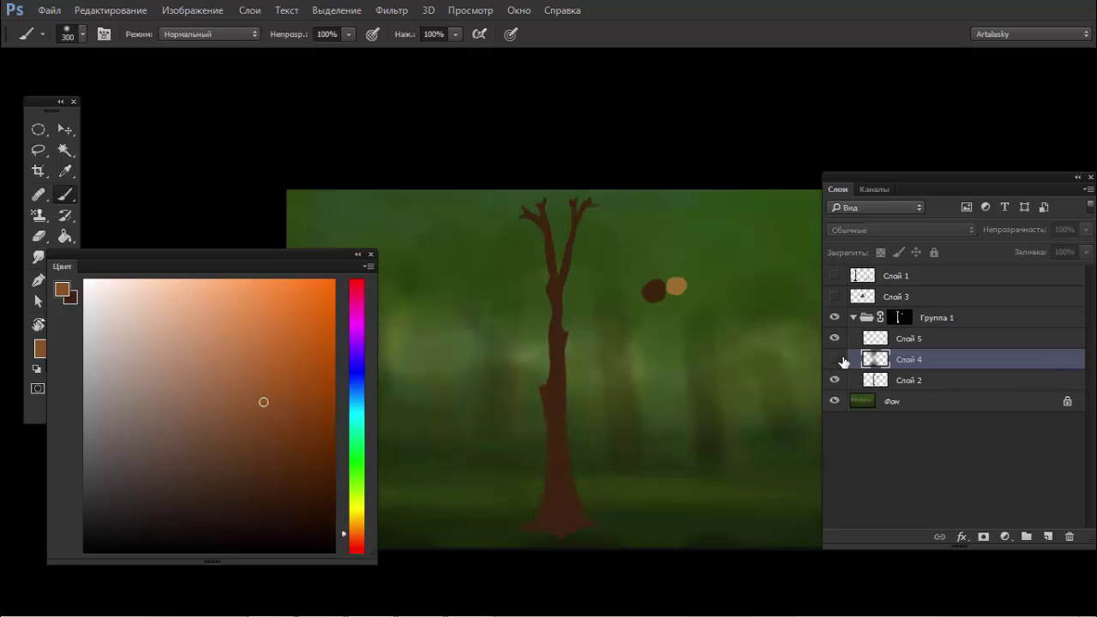
left_click(866, 342)
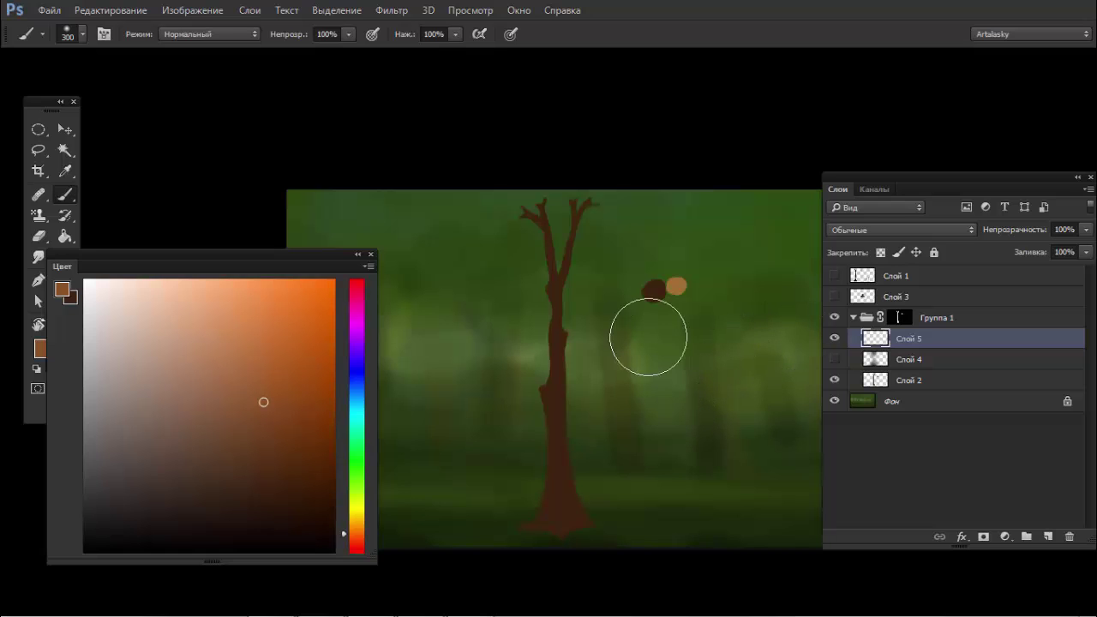
key("ctrl+space")
left_click(538, 370)
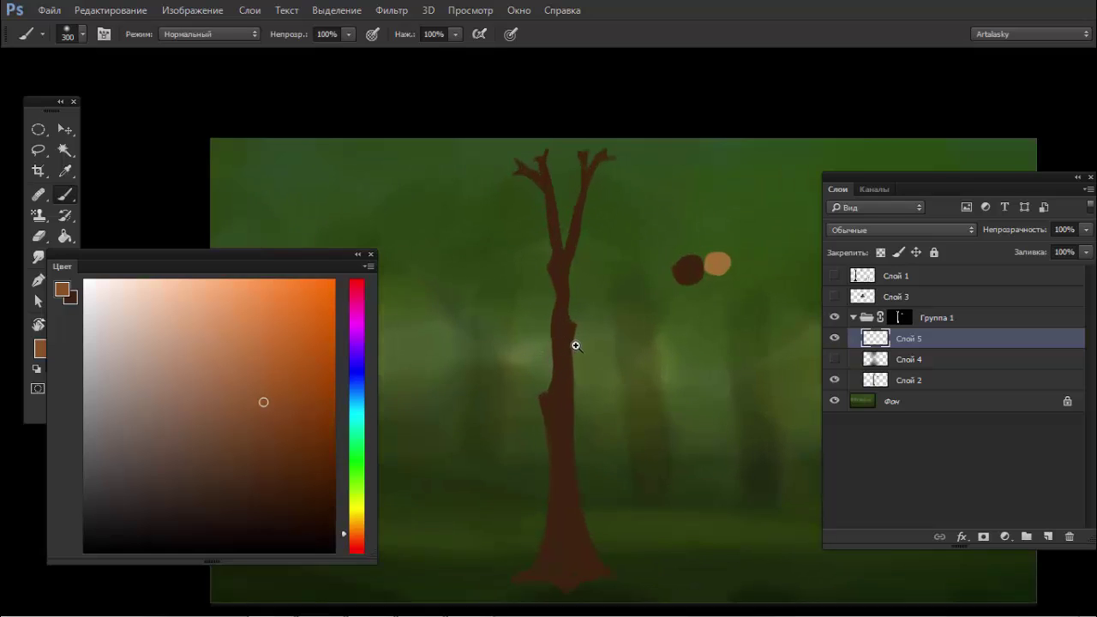
left_click_drag(557, 458, 588, 286)
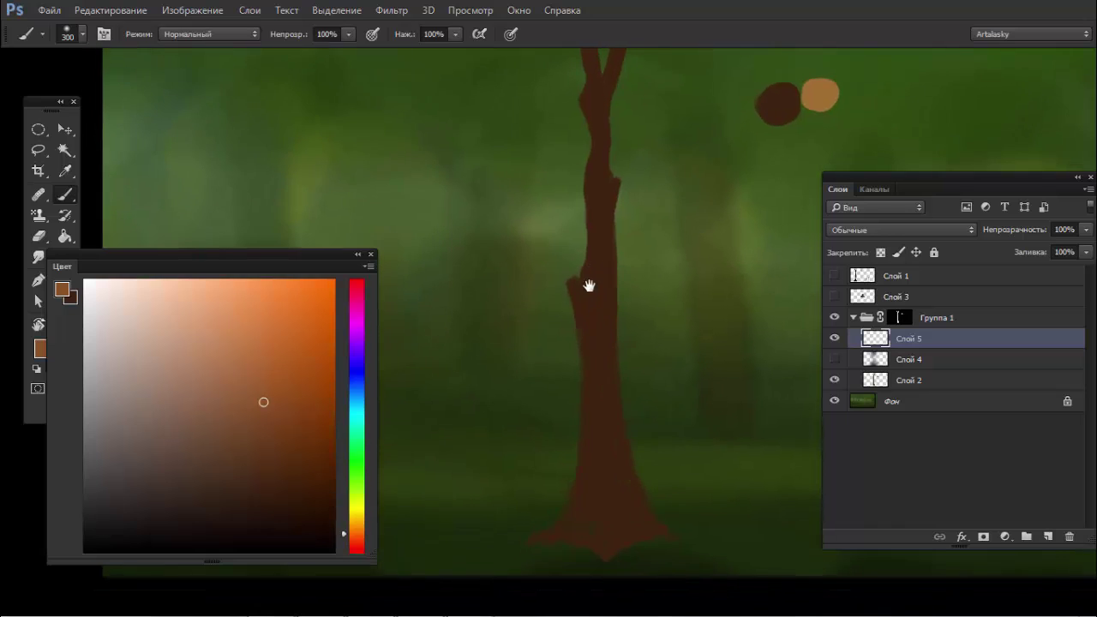
Step: Set a 69 px scattered texture brush in black and select a visible Слой 3
right_click(607, 317)
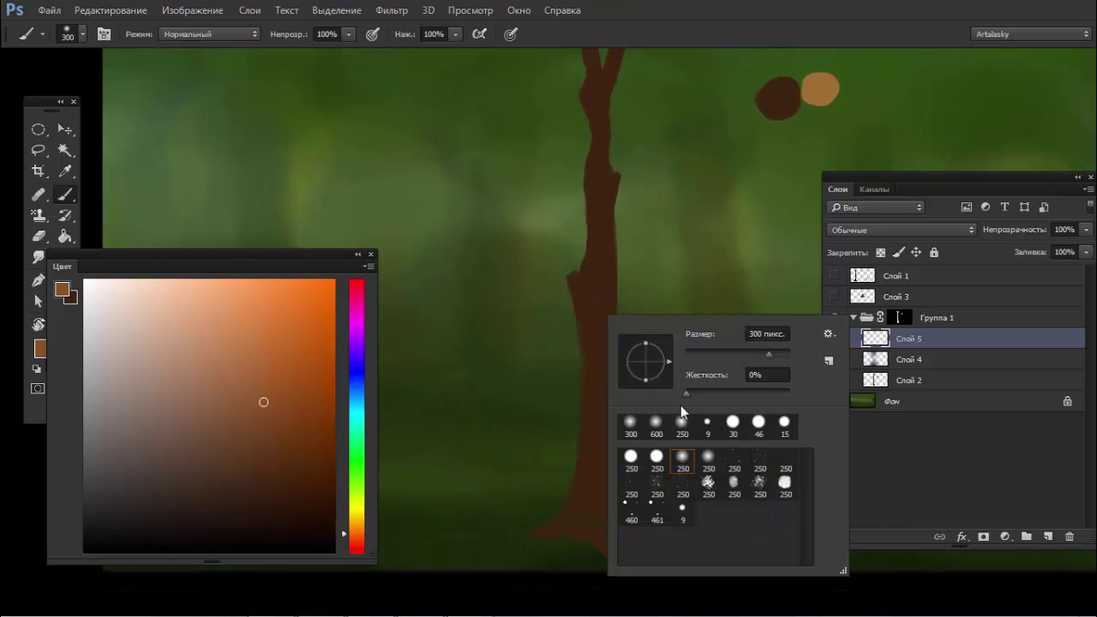
left_click(750, 495)
left_click_drag(768, 352, 715, 354)
key("Return")
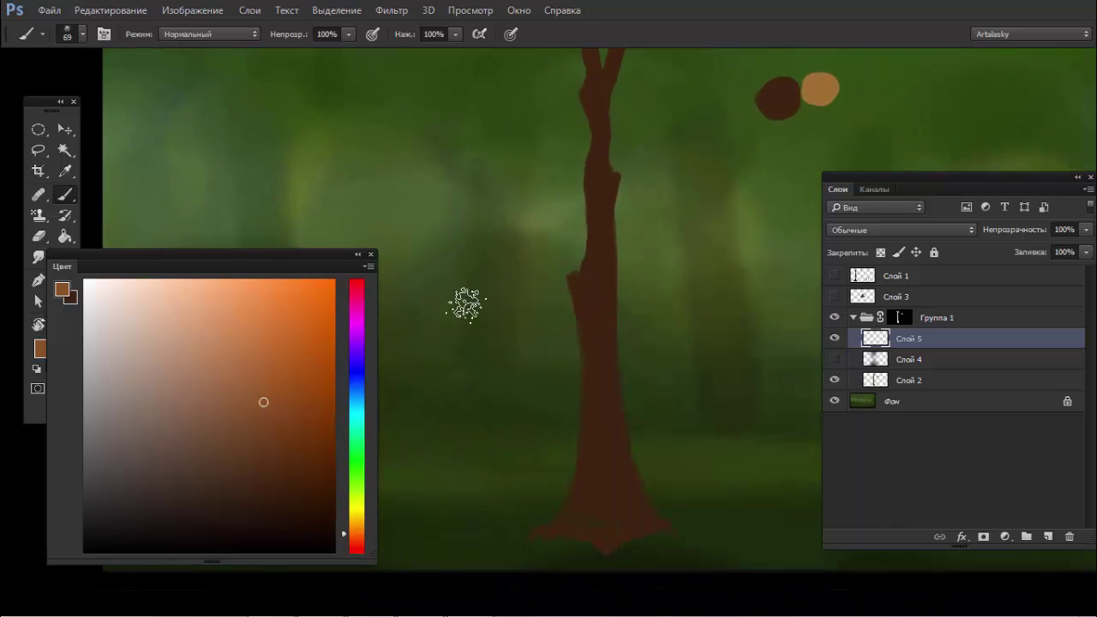
key("d")
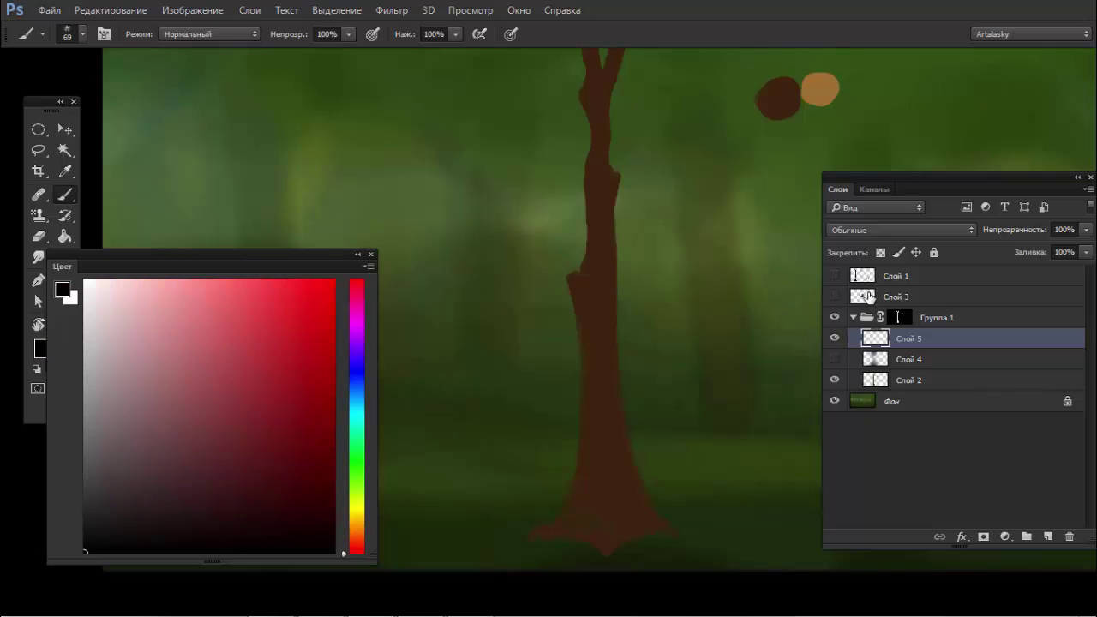
left_click(869, 297)
left_click(834, 296)
Step: Undo the black test dabs, then select Слой 5 and hide Слой 3
mouse_move(467, 214)
left_mouse_down()
mouse_move(457, 228)
mouse_move(491, 247)
left_mouse_up()
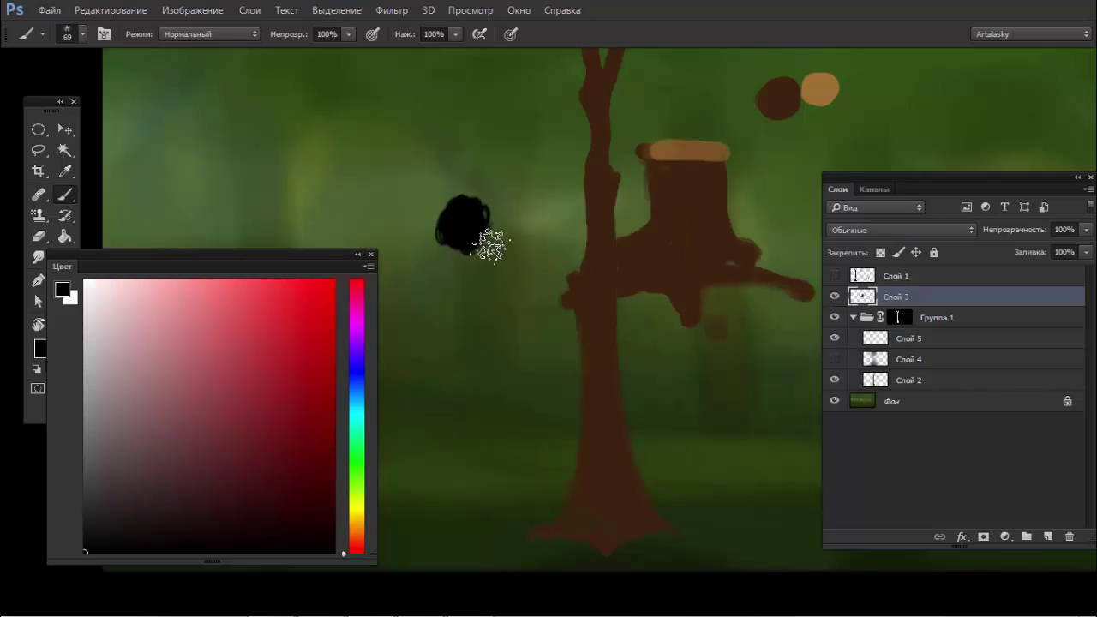
left_click(471, 313)
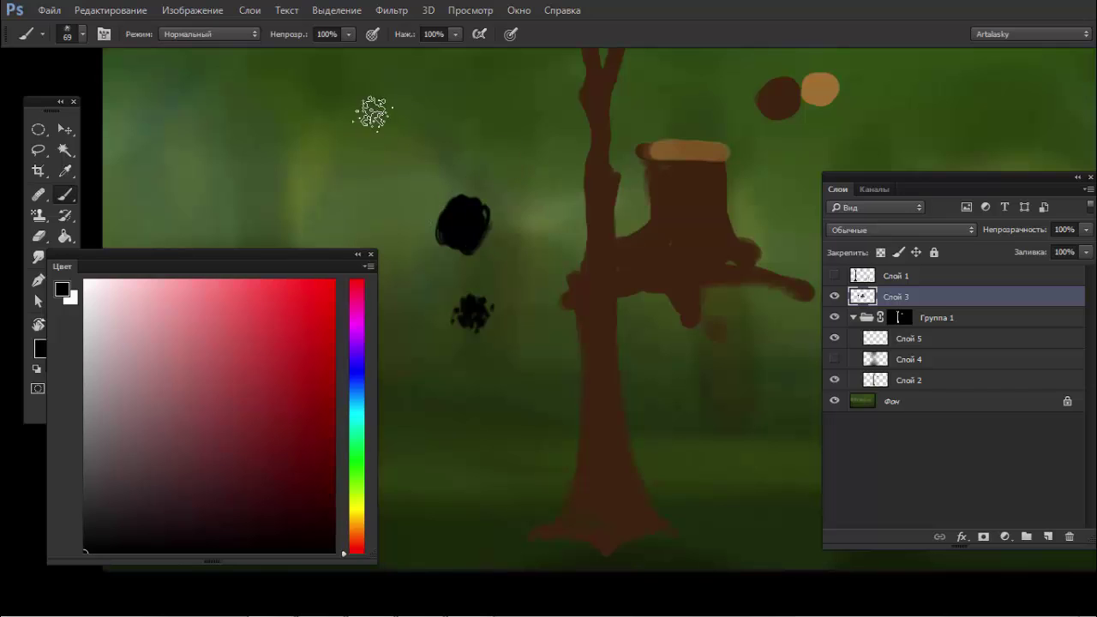
mouse_move(373, 112)
left_mouse_down()
mouse_move(404, 295)
mouse_move(411, 115)
mouse_move(396, 300)
mouse_move(463, 347)
left_mouse_up()
key("ctrl+z")
key("ctrl+alt+z")
key("ctrl+alt+z")
left_click(879, 341)
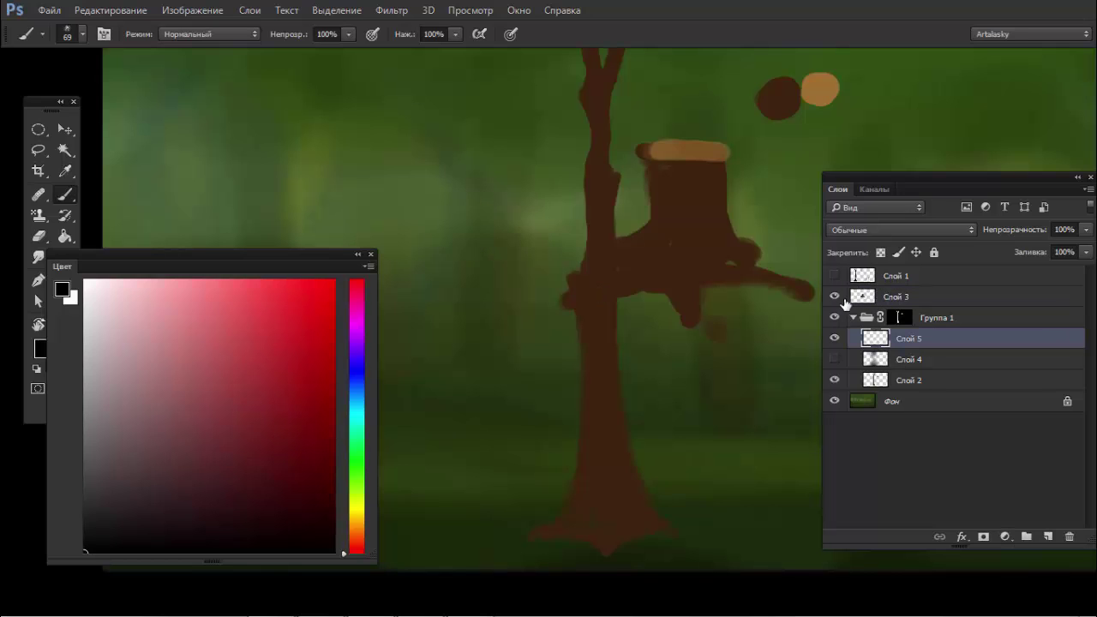
left_click(834, 296)
right_click(725, 314)
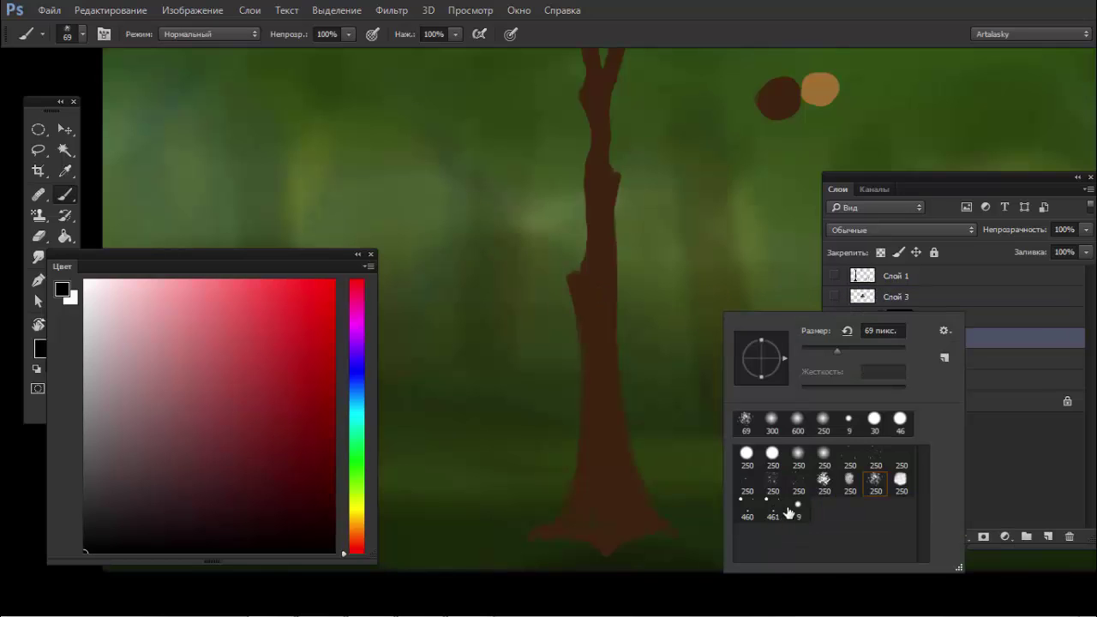
Step: Switch to the 250 px splatter brush sized 38 px, working on Слой 5
left_click(746, 454)
key("Return")
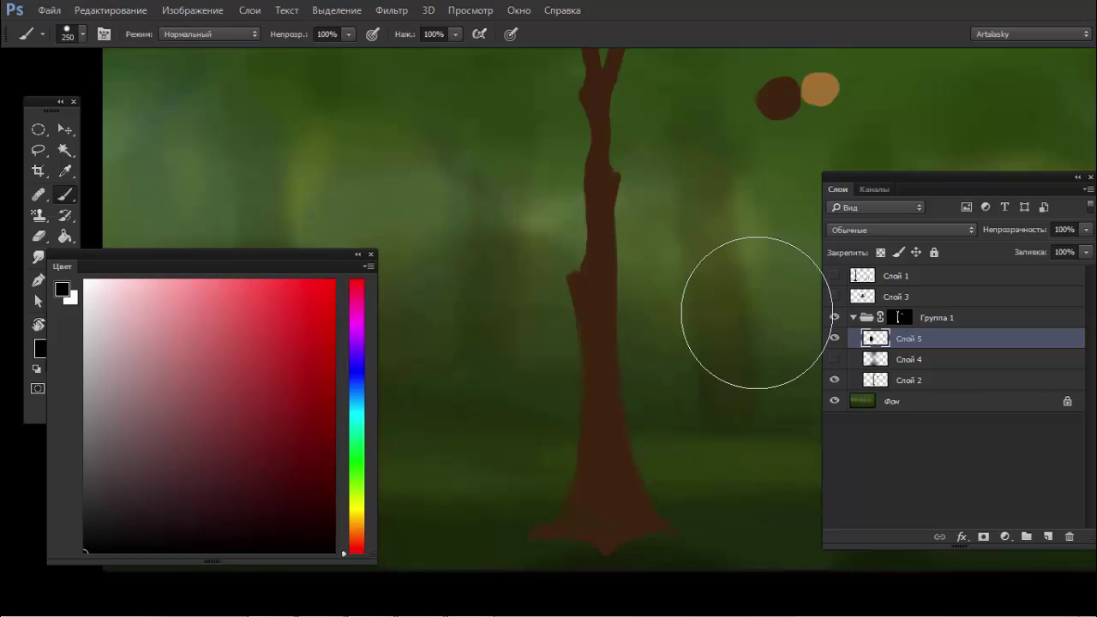
left_click(867, 298)
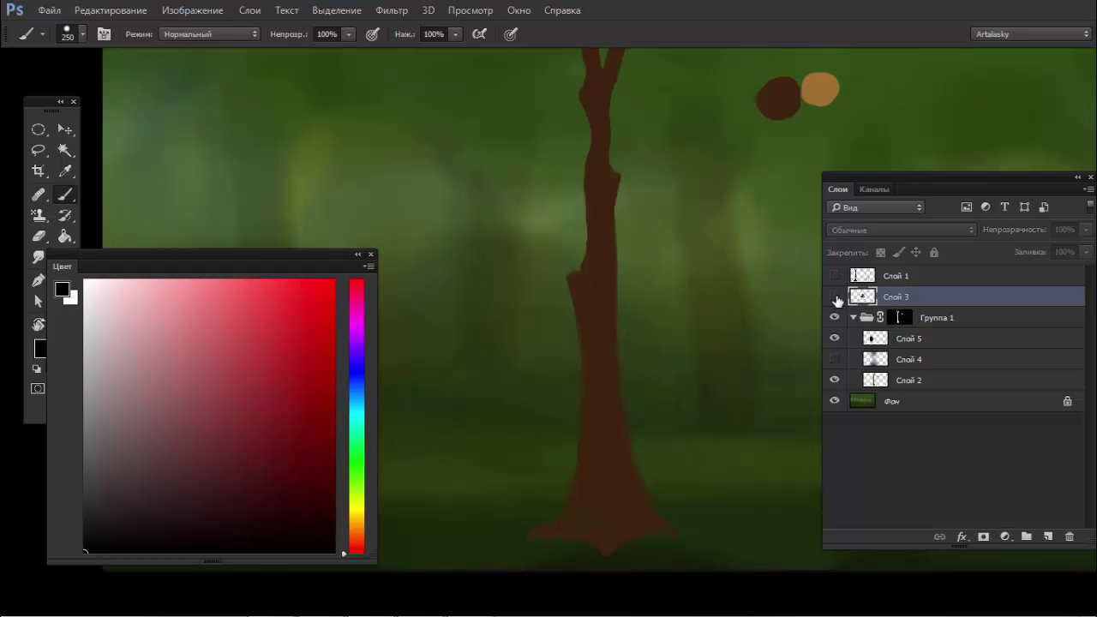
left_click(880, 341)
right_click(719, 306)
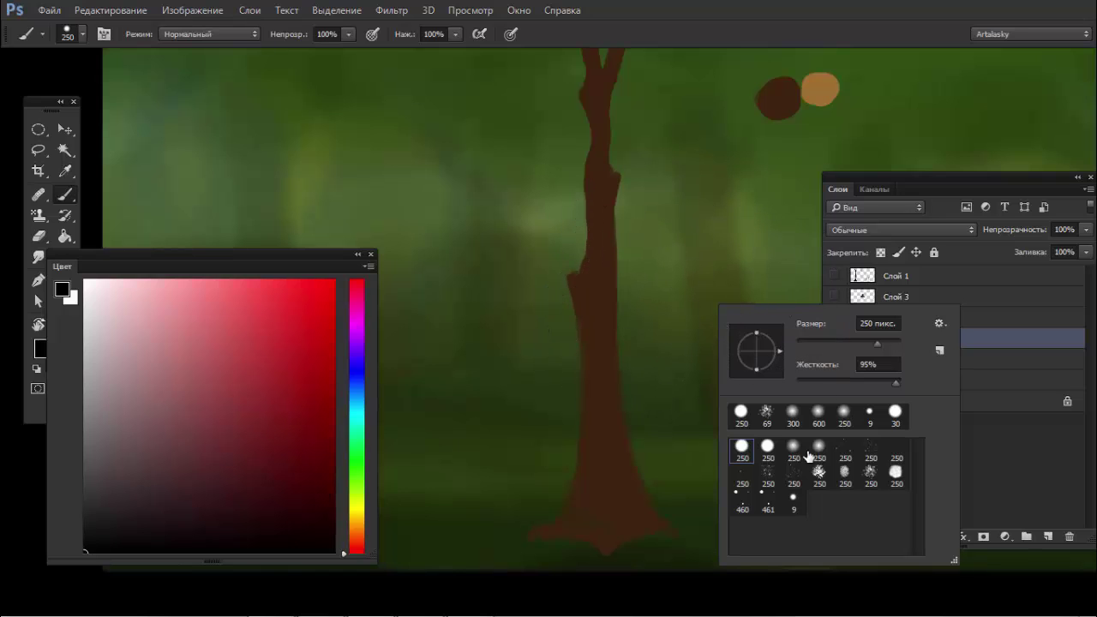
left_click(869, 485)
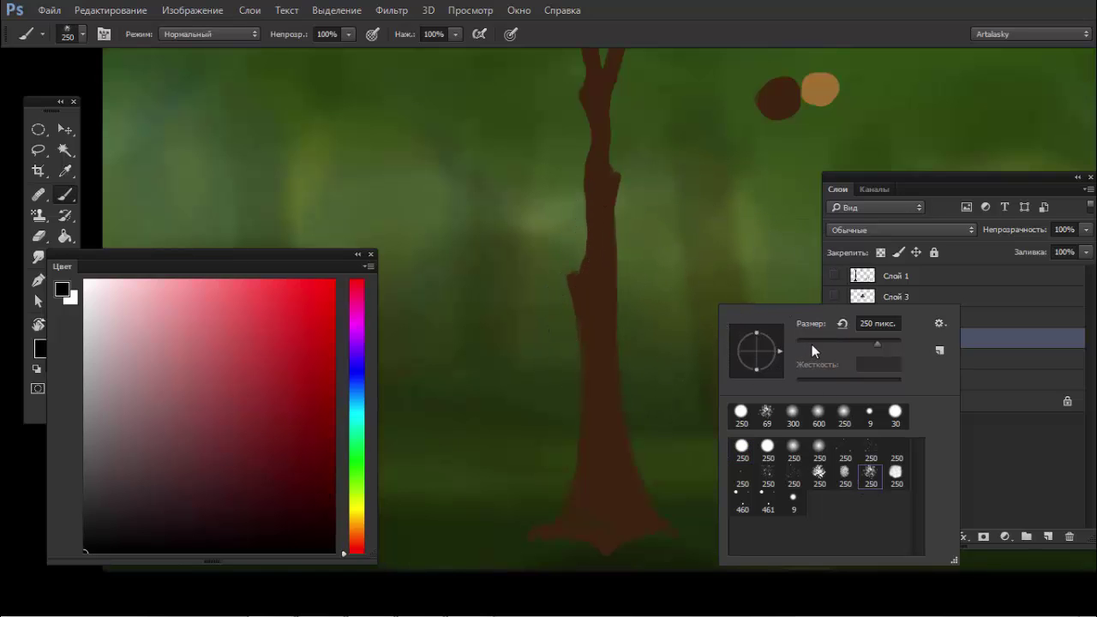
left_click_drag(807, 342, 804, 345)
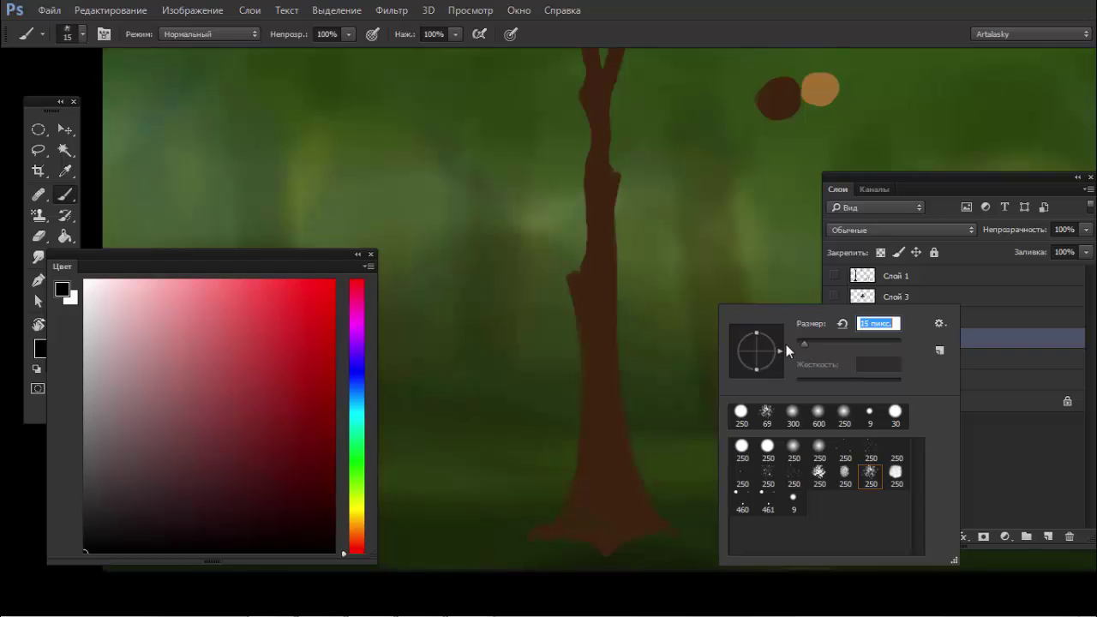
type("38")
key("Return")
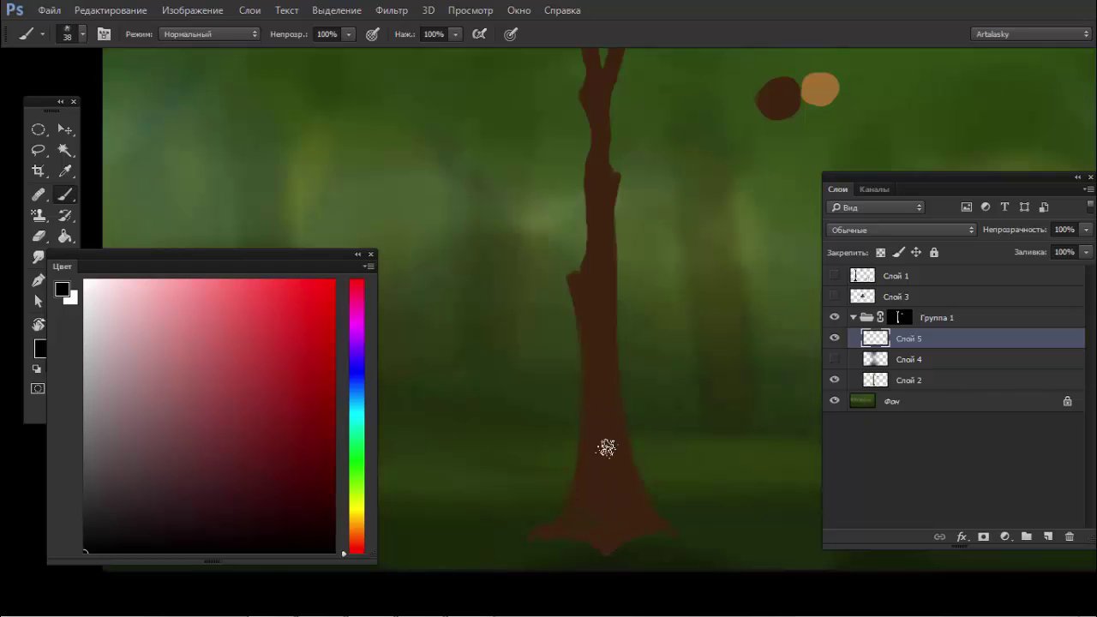
Step: Dab faint shading on the lower trunk, zoom out, and make white the painting colour
left_click_drag(608, 488, 624, 519)
mouse_move(715, 385)
left_mouse_down()
mouse_move(675, 387)
mouse_move(739, 367)
mouse_move(629, 379)
mouse_move(643, 389)
left_mouse_up()
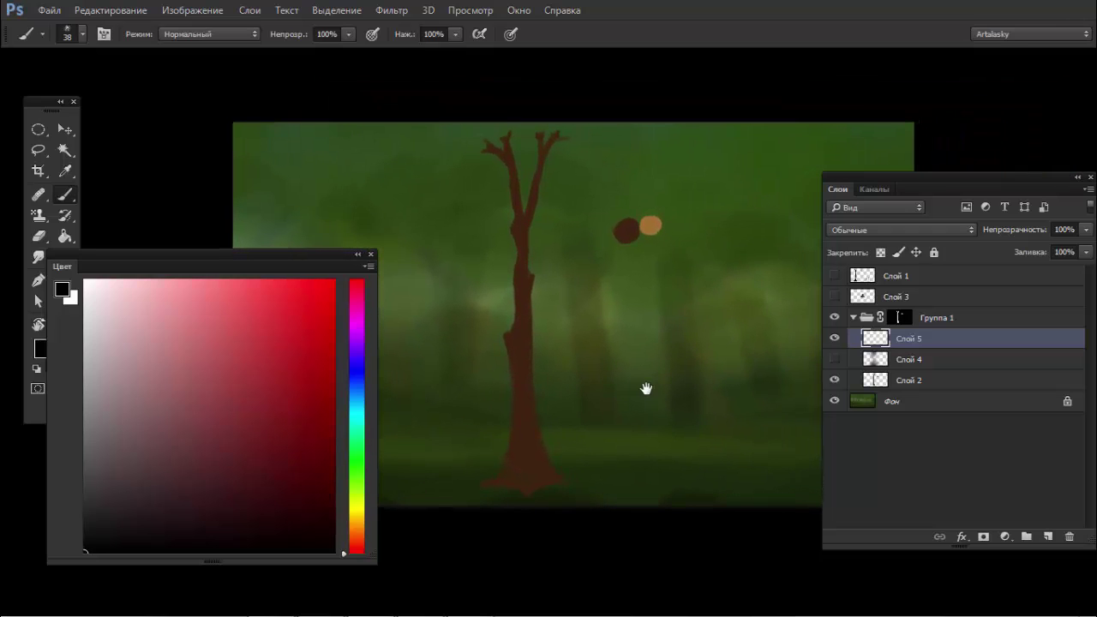
key("x")
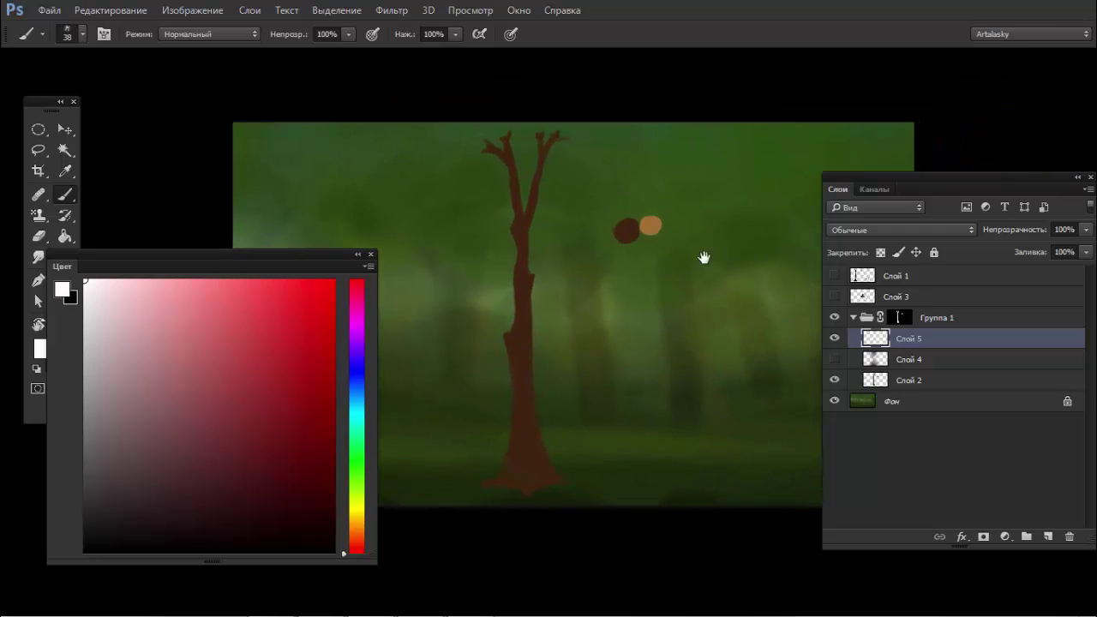
left_click_drag(703, 257, 639, 255)
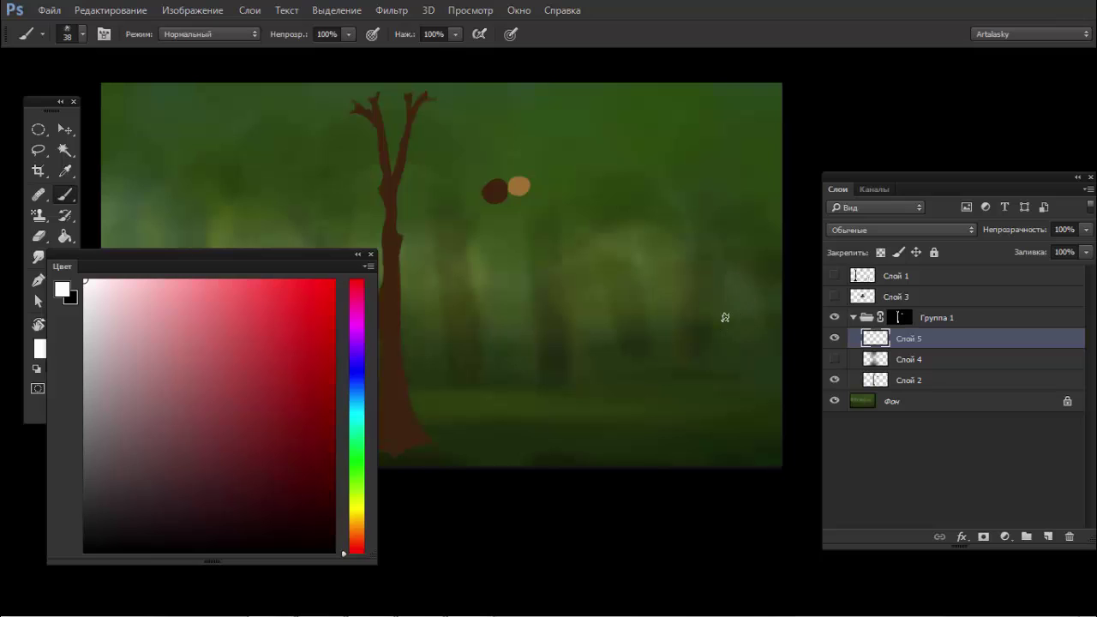
Step: Create a layer above Слой 3 and paint a white light-source circle with arrows pointing to it
left_click(897, 295)
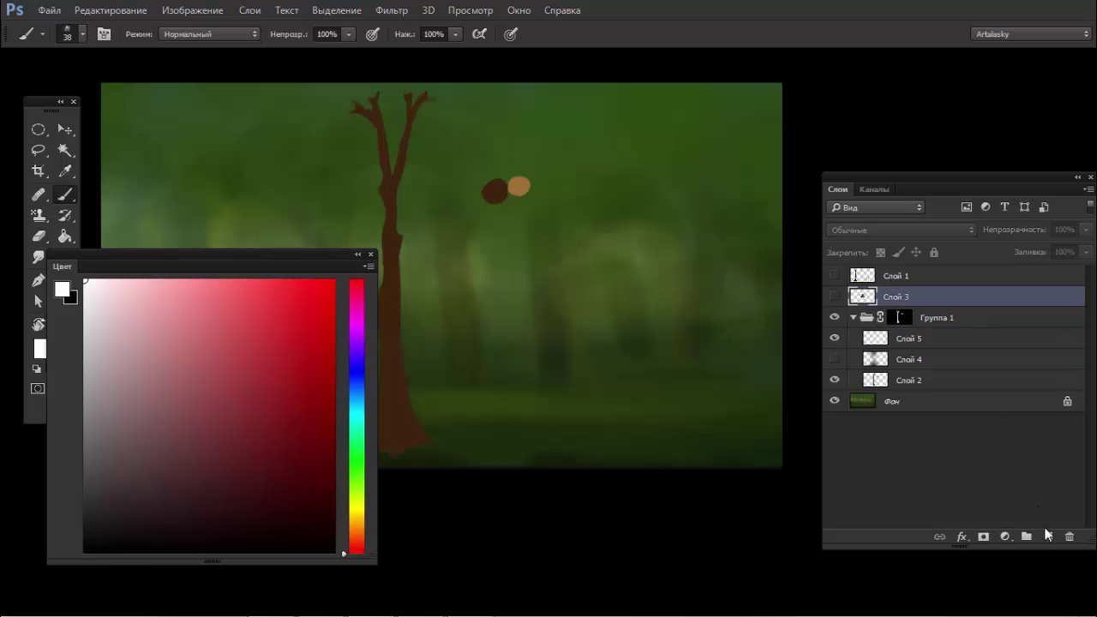
left_click(1047, 536)
left_click_drag(742, 302, 736, 289)
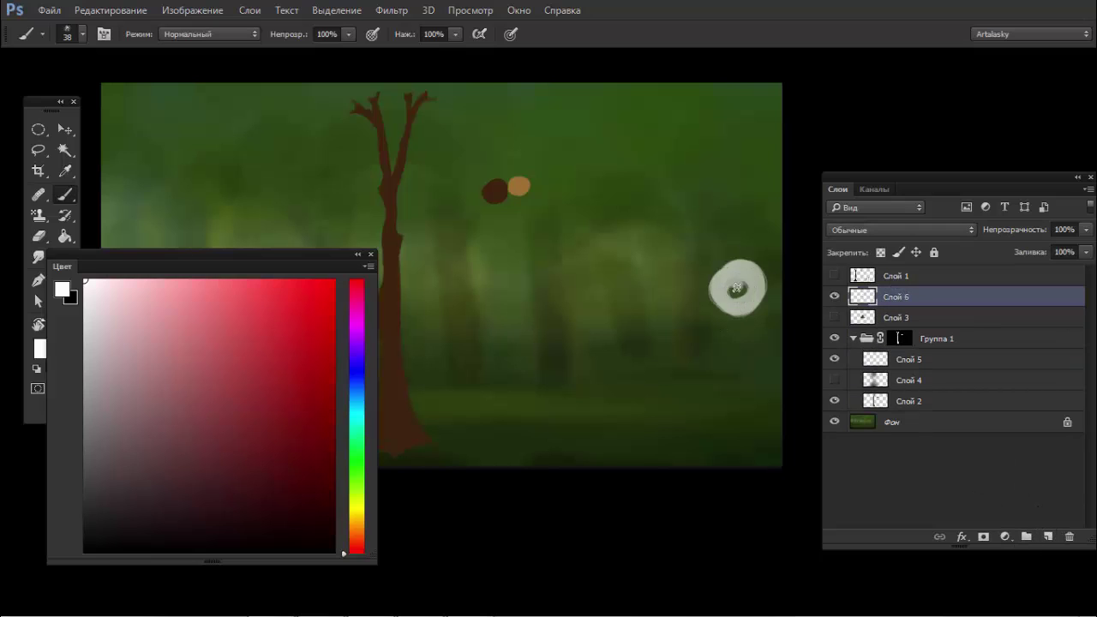
left_click_drag(598, 292, 657, 292)
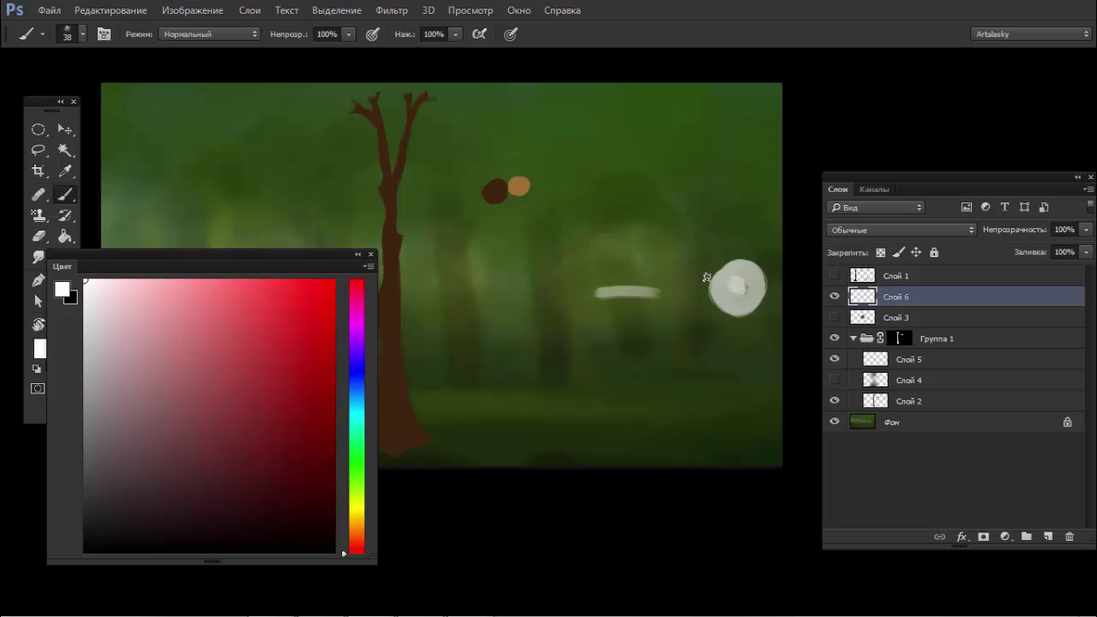
left_click_drag(634, 225, 700, 271)
left_click_drag(697, 322, 615, 354)
mouse_move(652, 316)
left_mouse_down()
mouse_move(686, 339)
mouse_move(661, 295)
left_mouse_up()
left_click_drag(668, 272, 695, 276)
left_click_drag(701, 235, 697, 279)
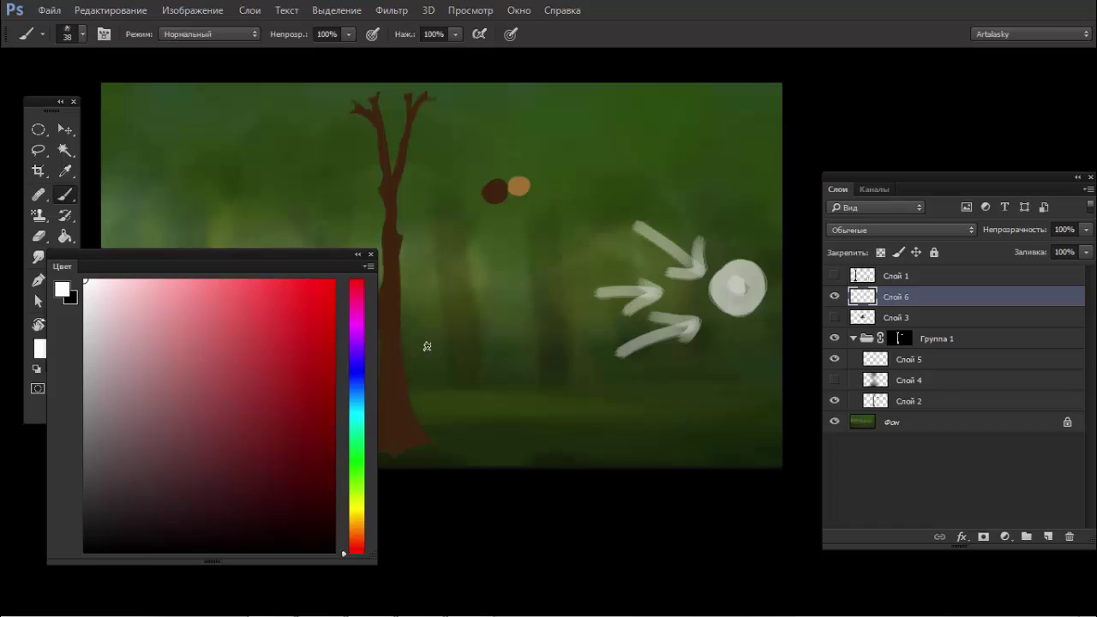
Step: Paint pale and dark test strokes along the trunk, then step-undo them and the arrows
mouse_move(420, 435)
left_mouse_down()
mouse_move(399, 360)
mouse_move(402, 128)
left_mouse_up()
left_click_drag(456, 339, 549, 313)
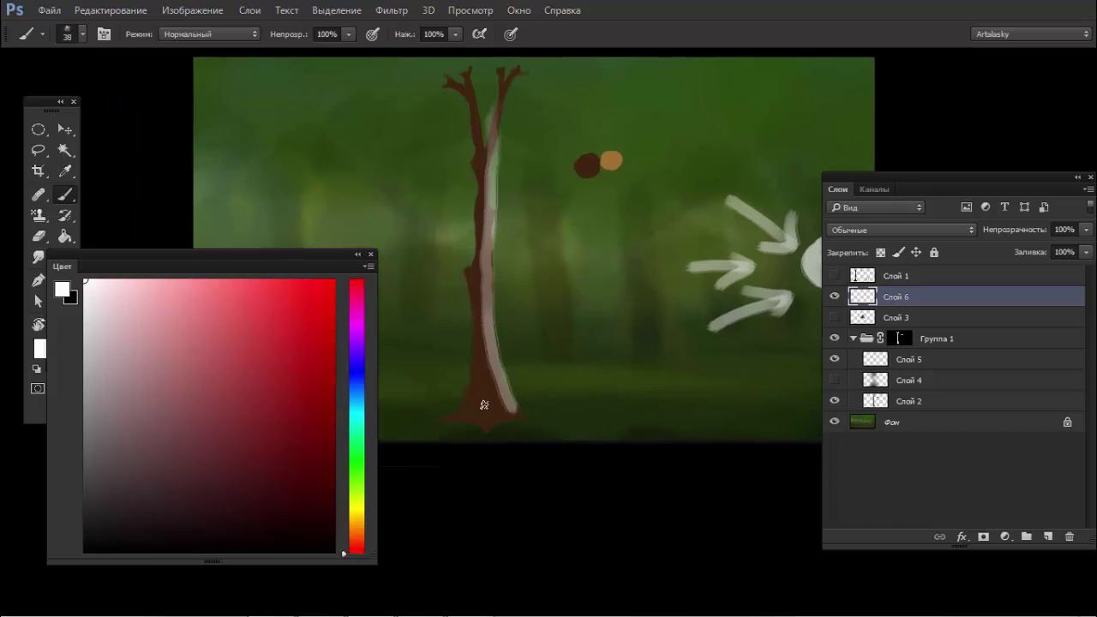
key("x")
left_click_drag(480, 393, 476, 86)
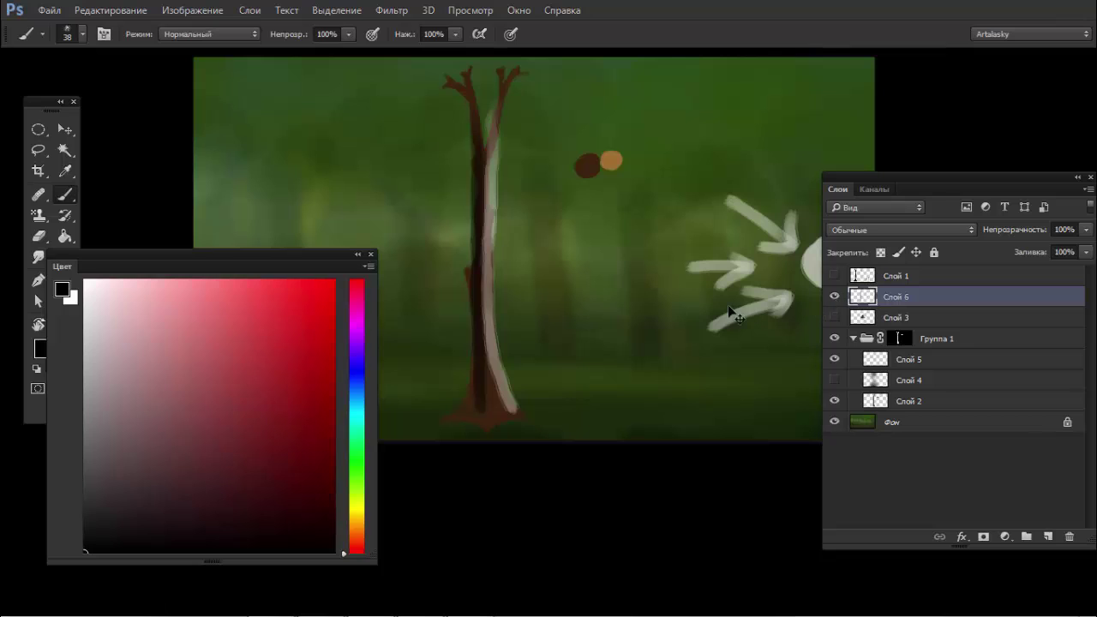
key("ctrl+alt+z")
key("ctrl+alt+z")
key("ctrl+alt+z")
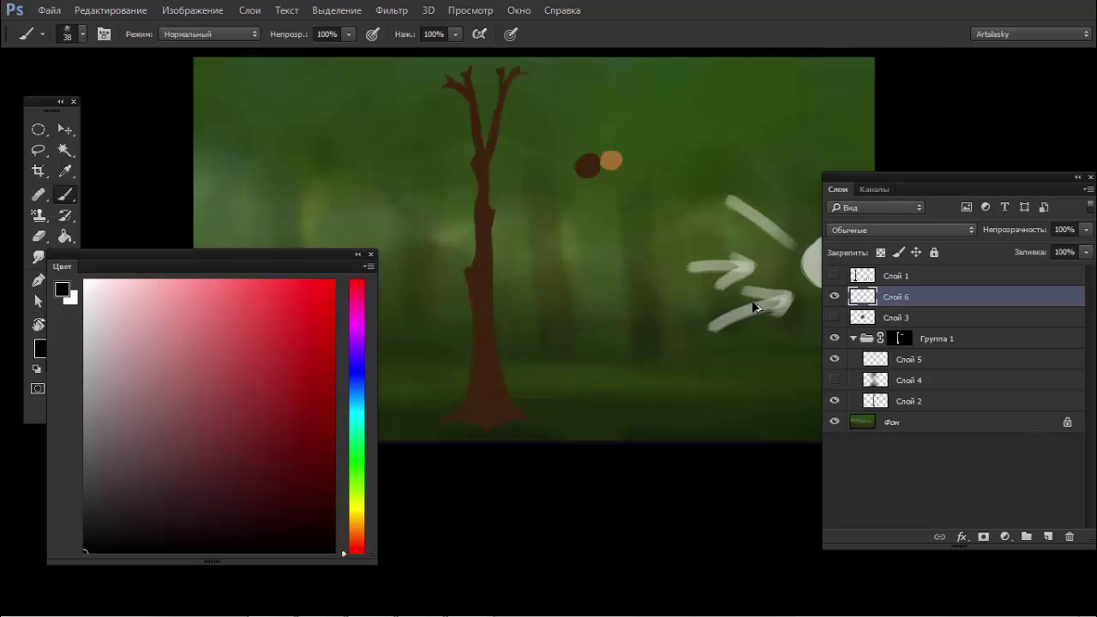
key("ctrl+alt+z")
key("ctrl+alt+z")
key("ctrl+alt+z")
key("ctrl+alt+z")
key("ctrl+alt+z")
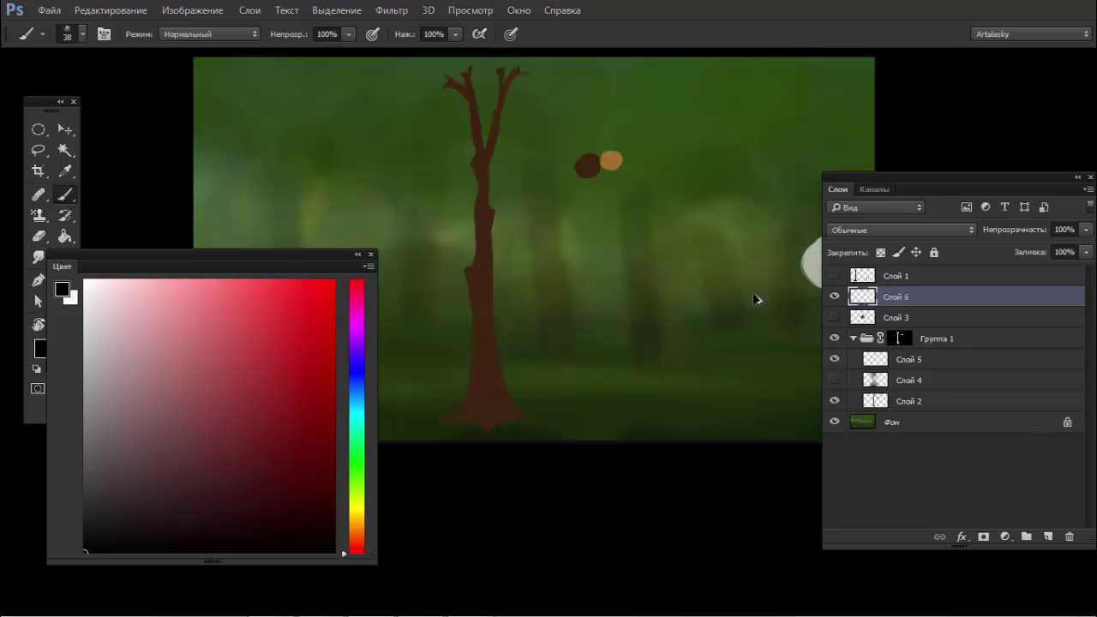
key("ctrl+alt+z")
Step: With Слой 6 hidden, shade the trunk's left side darker on Слой 5 and sample its brown
left_click(834, 297)
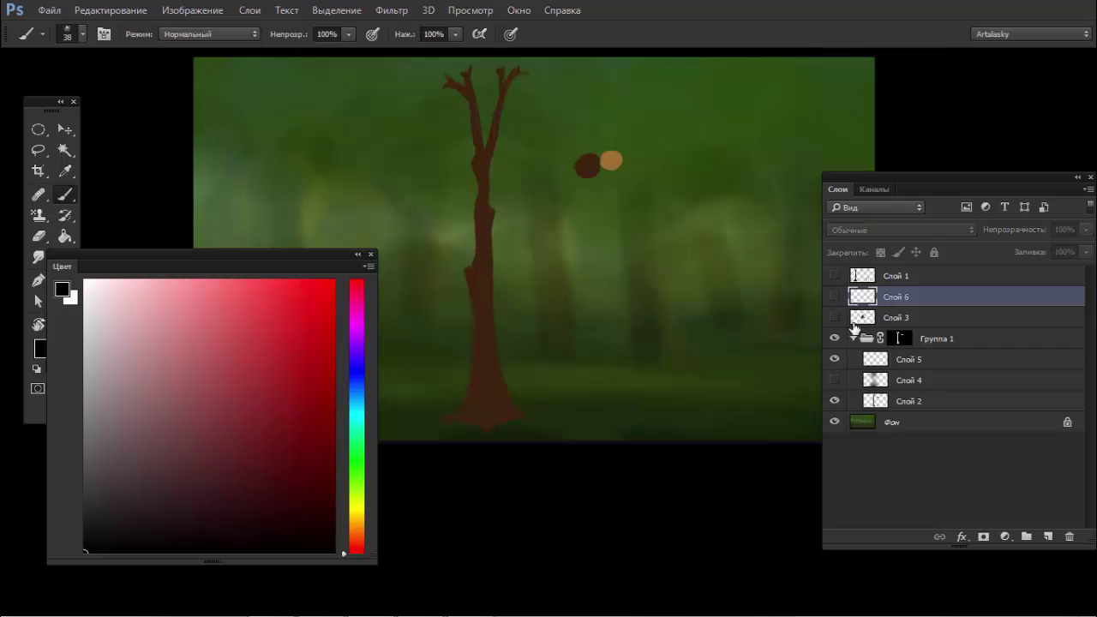
left_click(876, 360)
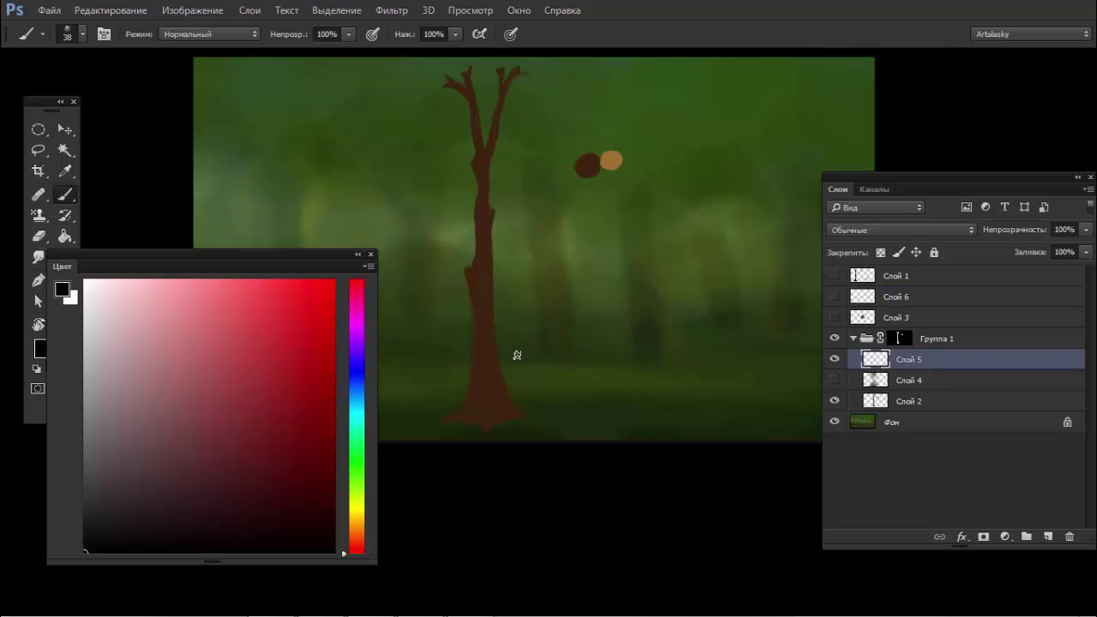
left_click_drag(477, 415, 471, 322)
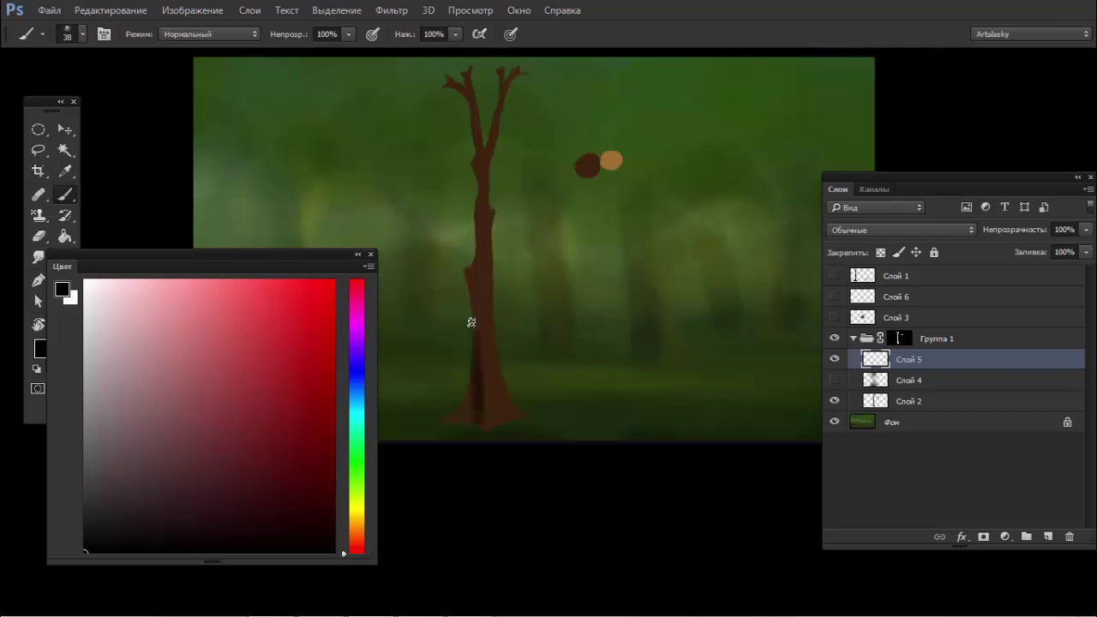
left_click(490, 379, "alt")
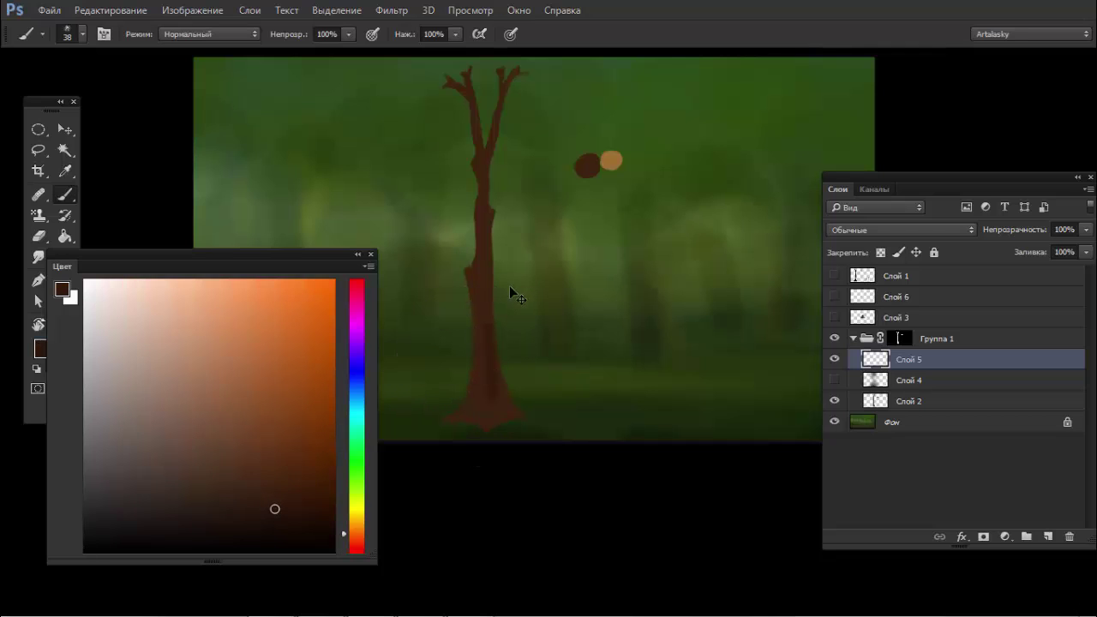
Step: Fine-tune the brown painting colour by resampling it from the trunk
left_click_drag(274, 519, 272, 512)
left_click(485, 356, "alt")
left_click(284, 504)
left_click(870, 401)
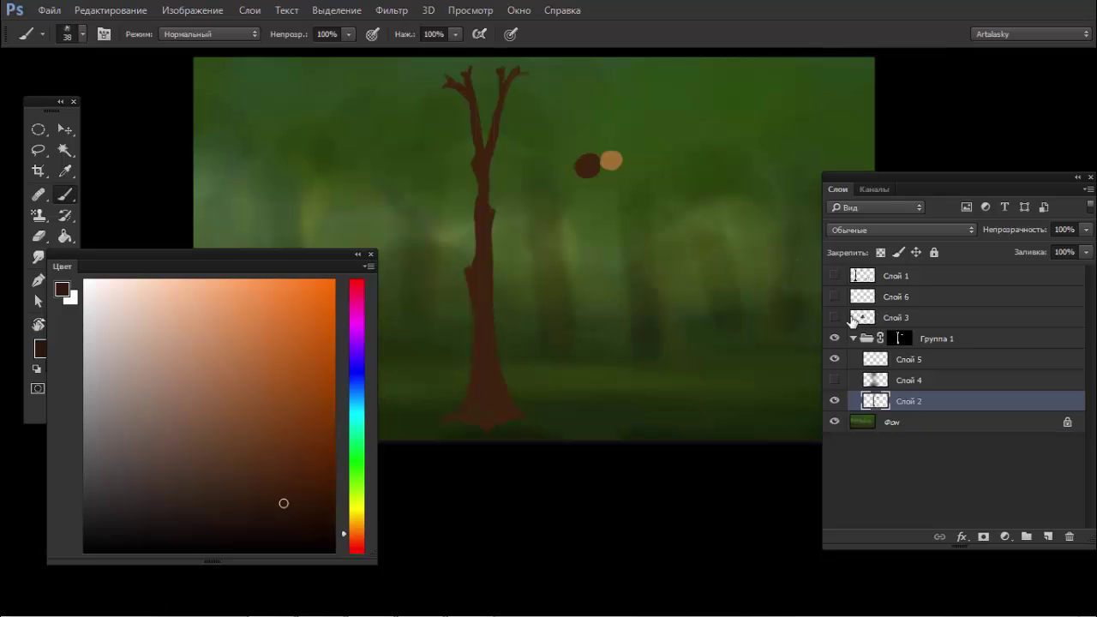
Step: On Слой 6, paint a darker brown swatch below the brown and tan dabs
left_click(836, 360)
left_click(834, 297)
left_click(589, 196)
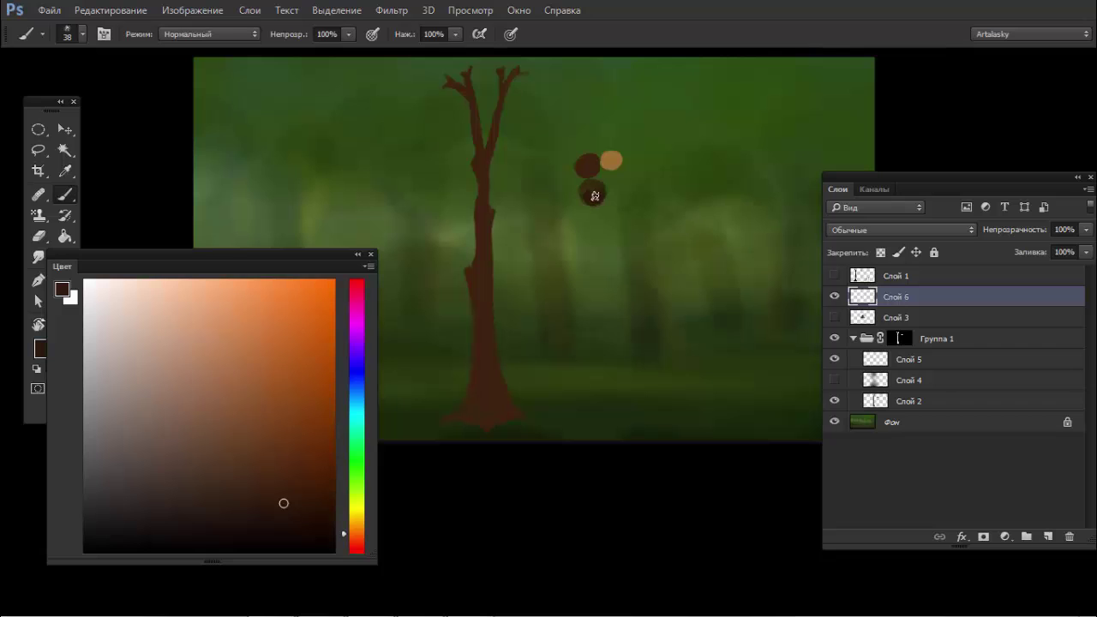
left_click(885, 361)
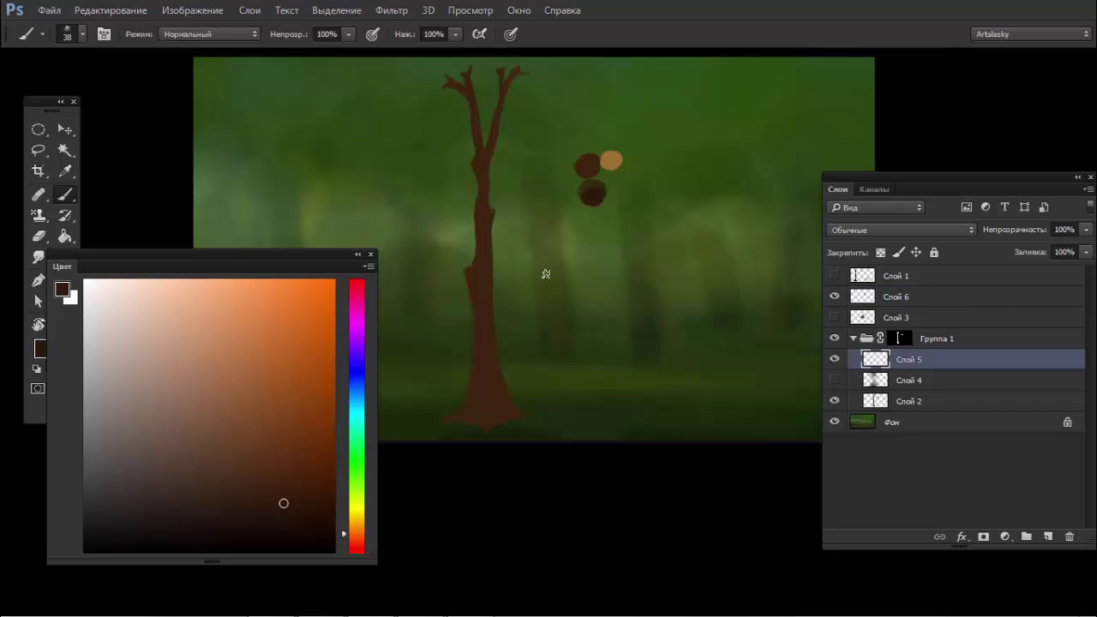
Step: Zoom in and show the canvas full-screen with the panels hidden
key("ctrl+plus")
key("f")
key("Tab")
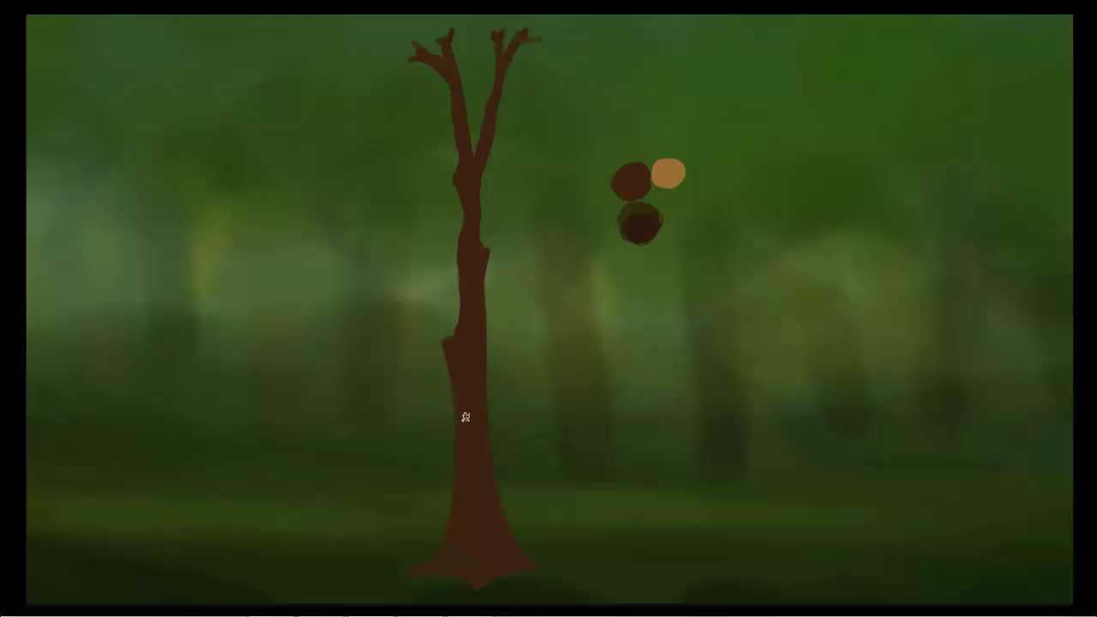
Step: Brush a faint dark stroke down the trunk's lower middle, then pan to the trunk's base
left_click_drag(465, 416, 460, 359)
left_click_drag(484, 443, 495, 332)
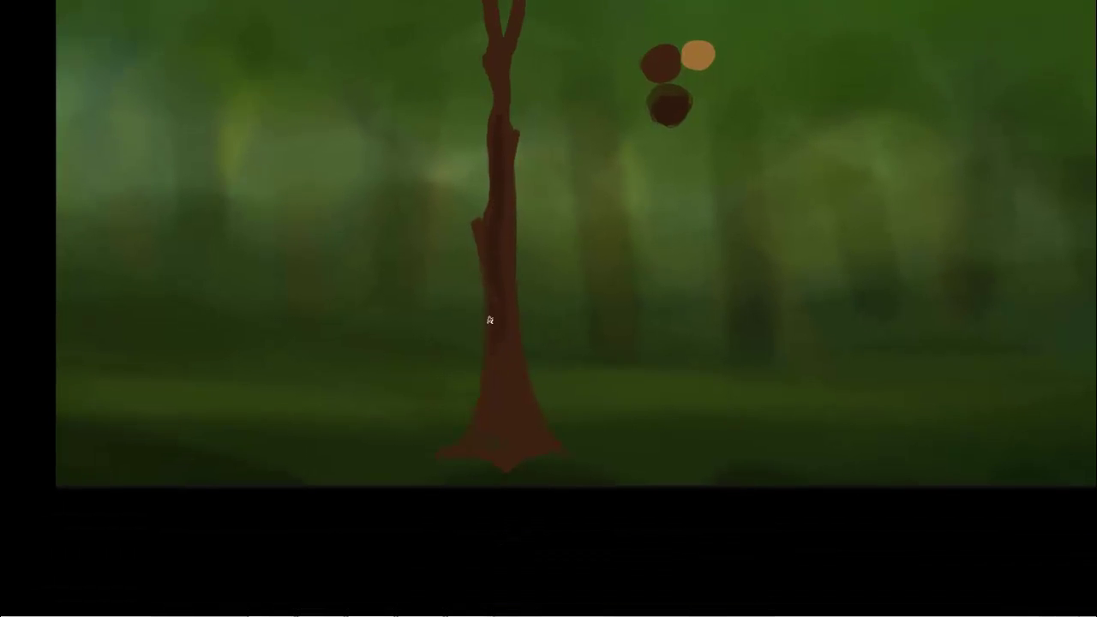
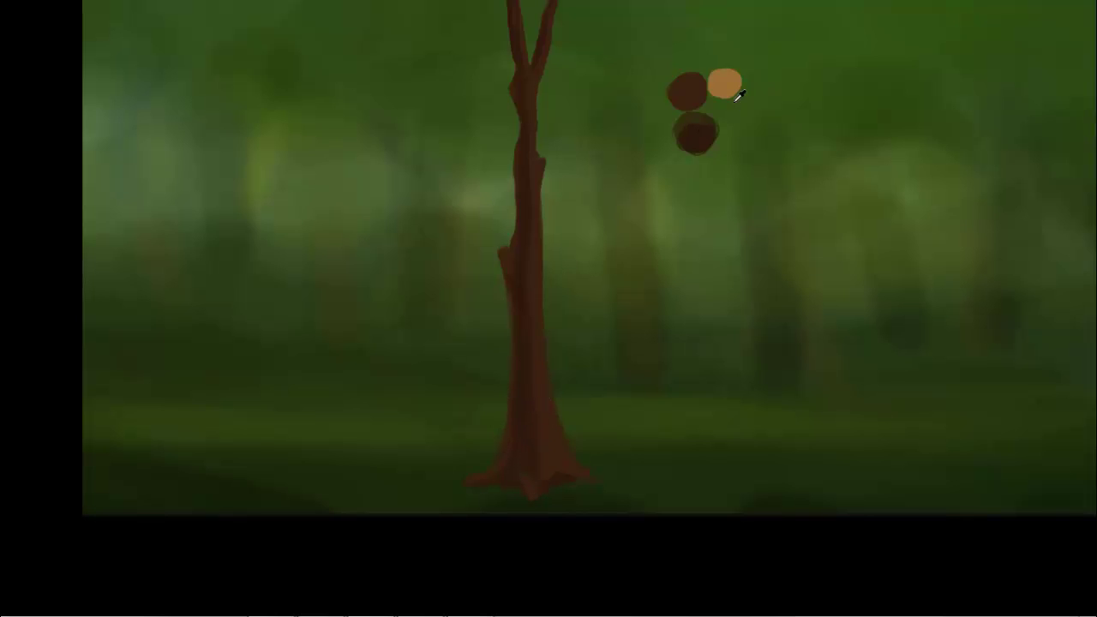
Step: Pick a slightly darker brown in the Color panel and undo the last dark trunk stroke
key("F6")
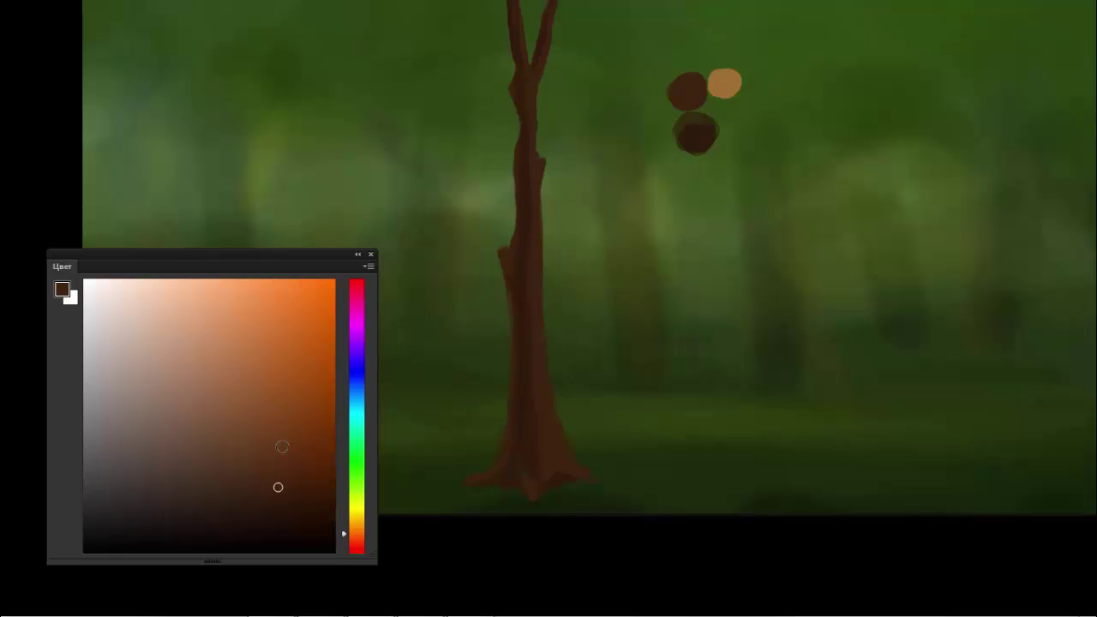
left_click(281, 457)
scroll(565, 79, "up", 1)
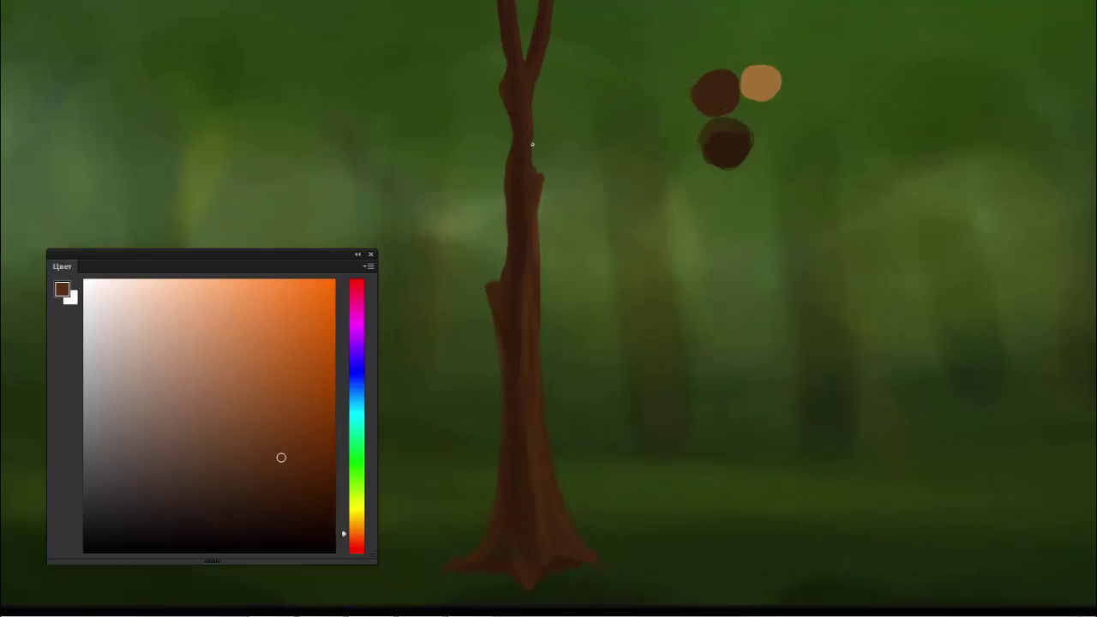
left_click_drag(540, 142, 517, 186)
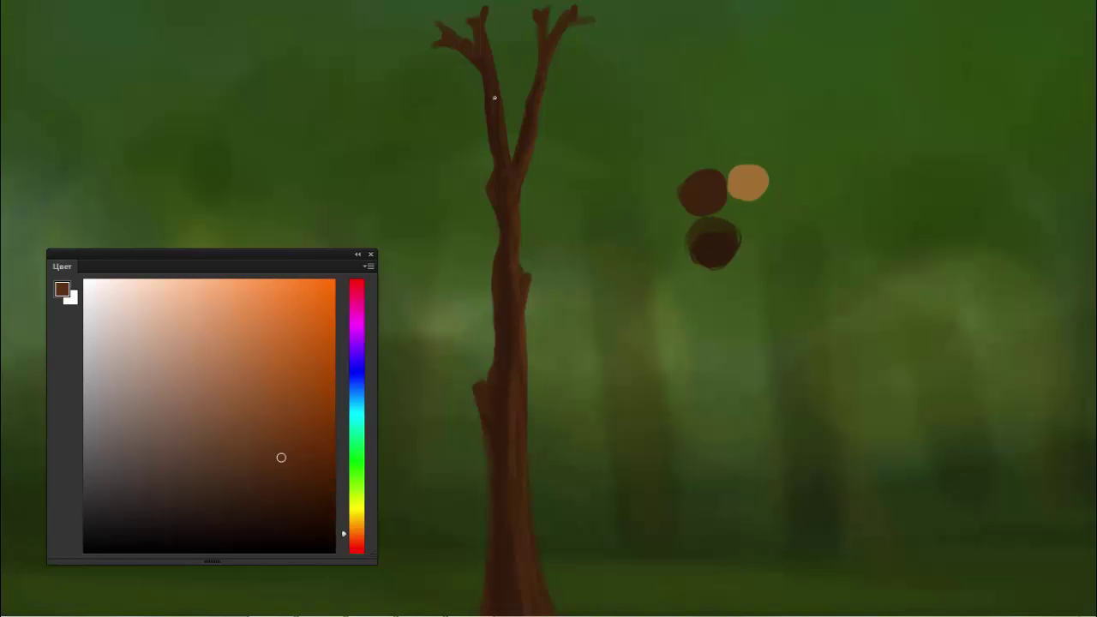
key("ctrl+z")
Step: Pan around the tree to inspect the trunk base, upper trunk and branch tops
left_click_drag(523, 409, 573, 200)
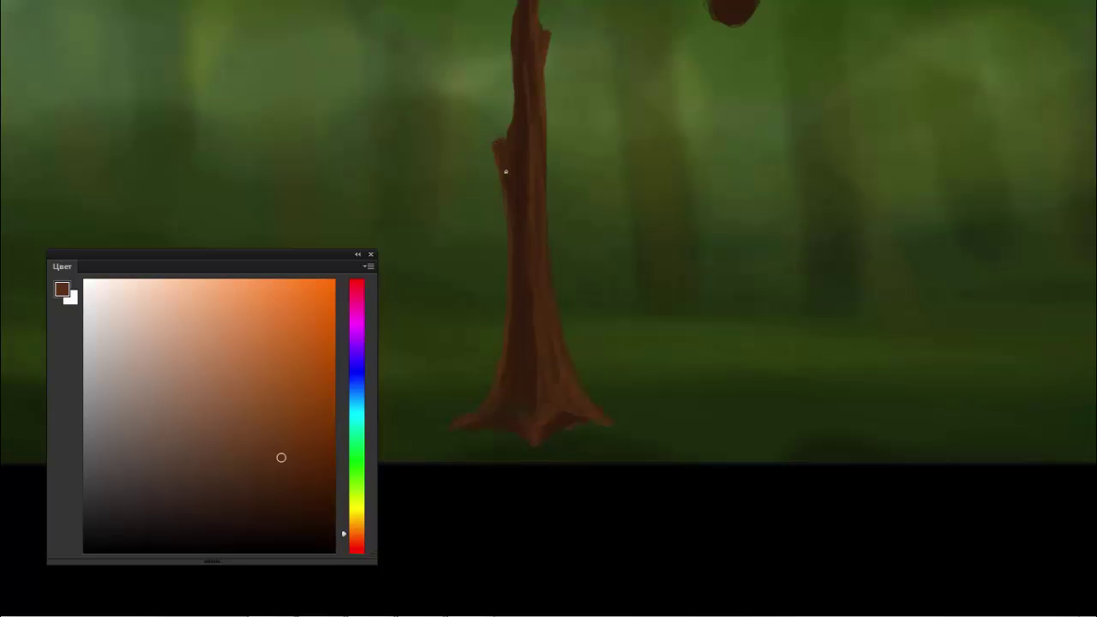
left_click_drag(505, 204, 511, 266)
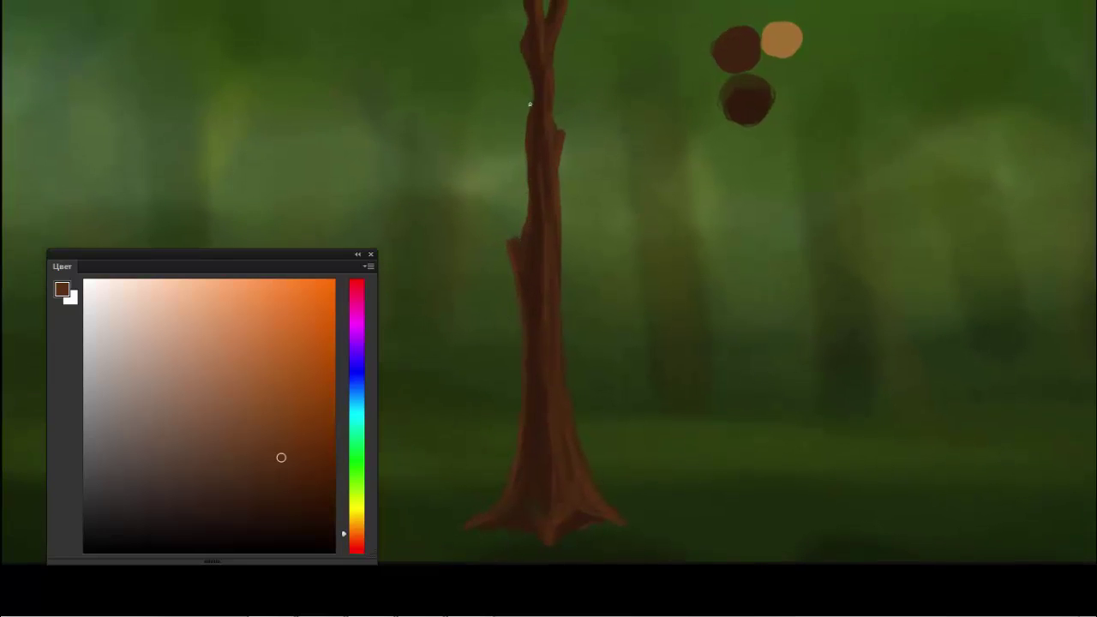
left_click_drag(534, 101, 519, 228)
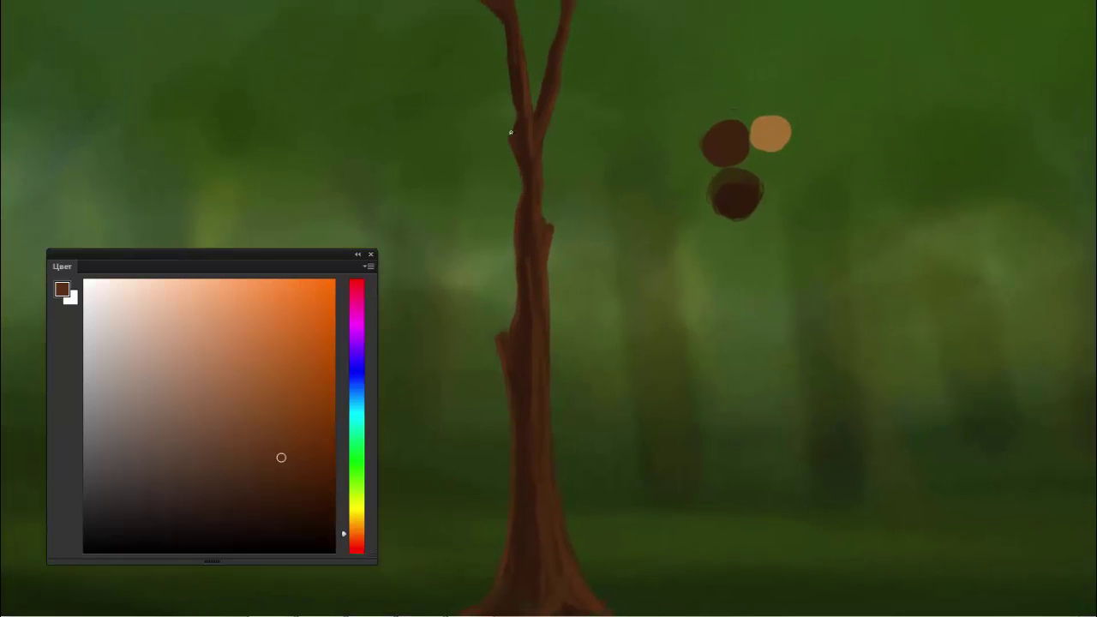
left_click_drag(505, 47, 520, 191)
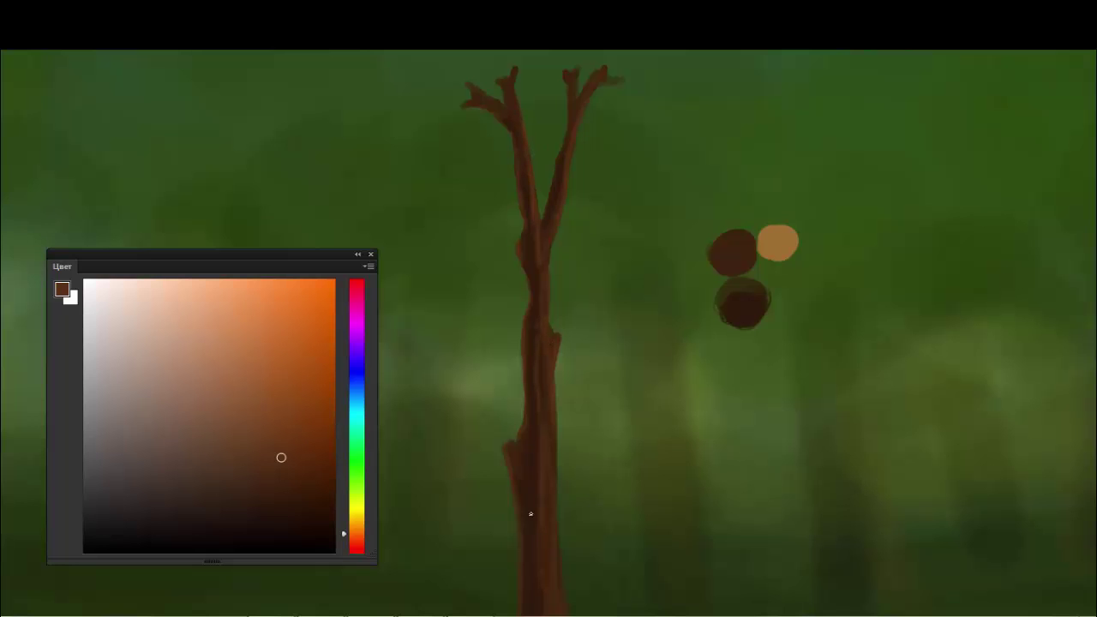
left_click_drag(542, 470, 534, 260)
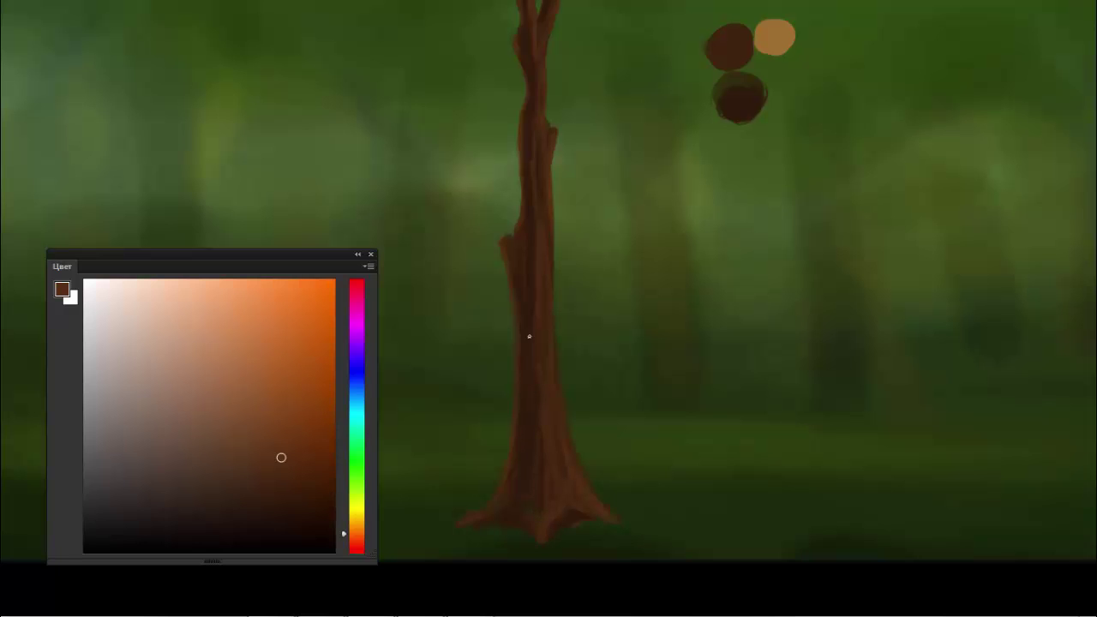
left_click_drag(577, 339, 628, 104)
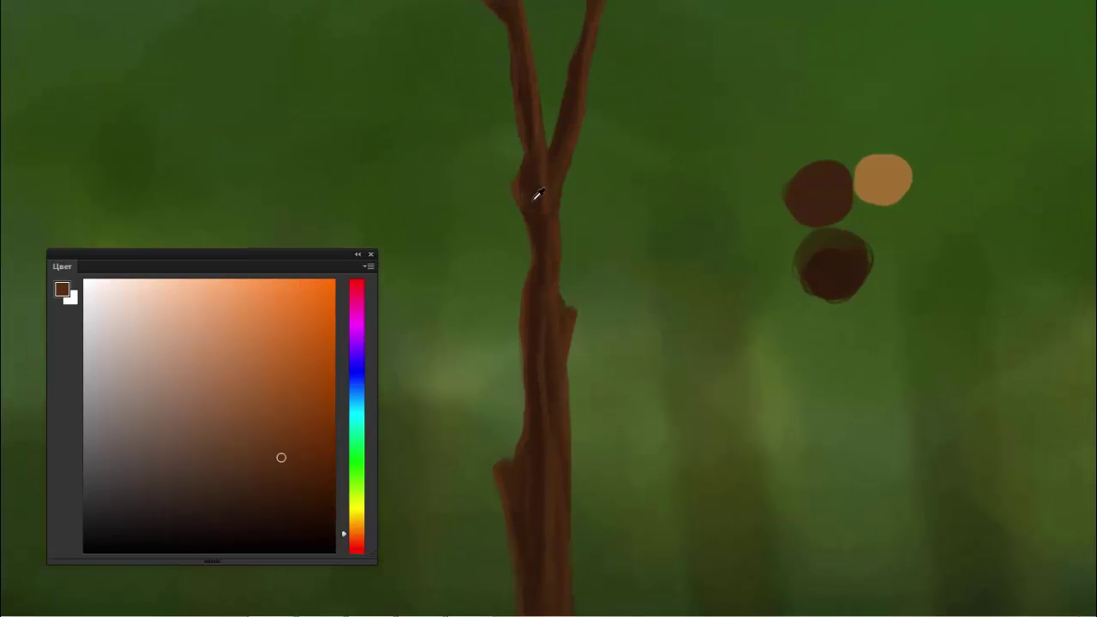
Step: Pick a darker shading brown, zoom out to the whole tree, and restore the hidden panels
left_click(535, 195, "alt")
left_click_drag(636, 371, 580, 359)
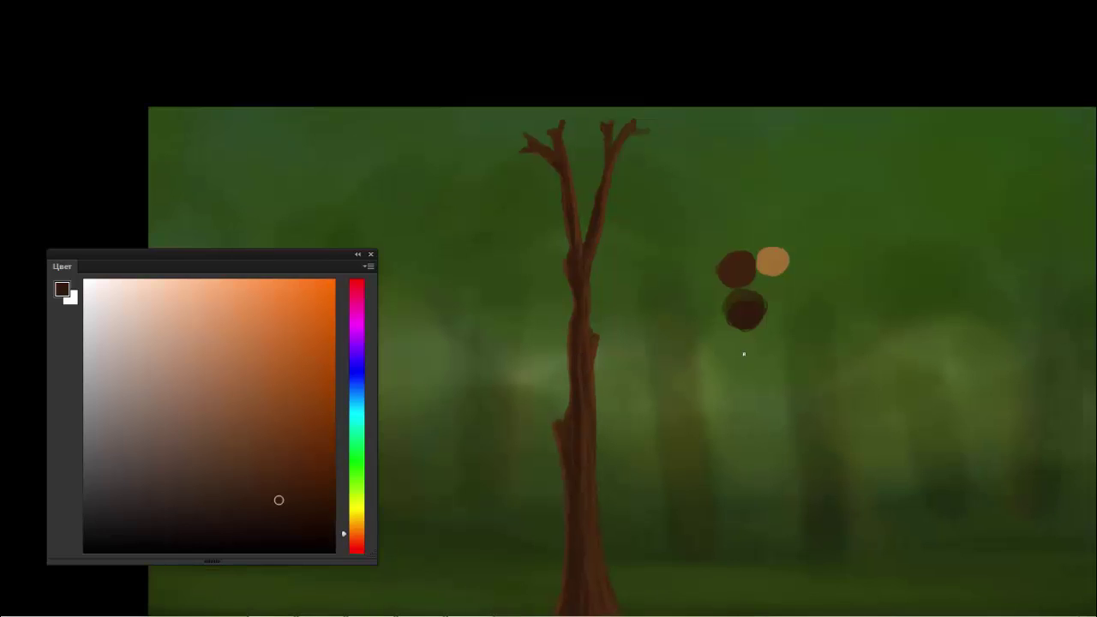
key("F7")
mouse_move(865, 368)
left_mouse_down()
mouse_move(882, 356)
mouse_move(878, 386)
left_mouse_up()
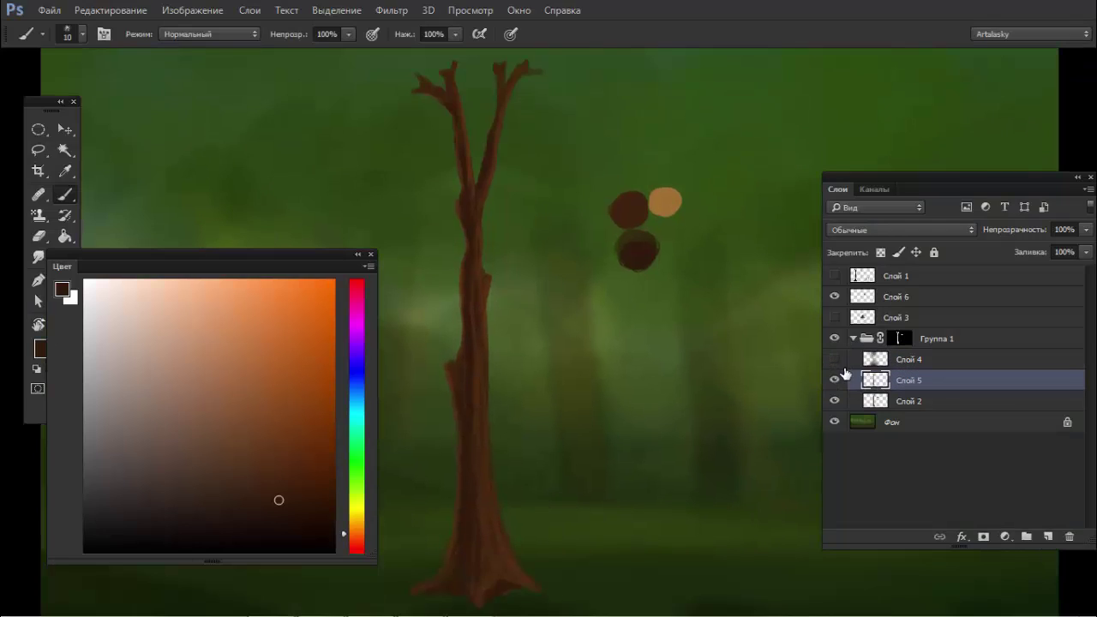
Step: Show Слой 4 and, after trying Soft Light and Linear Dodge, blend it as Перекрытие (Overlay)
left_click(835, 360)
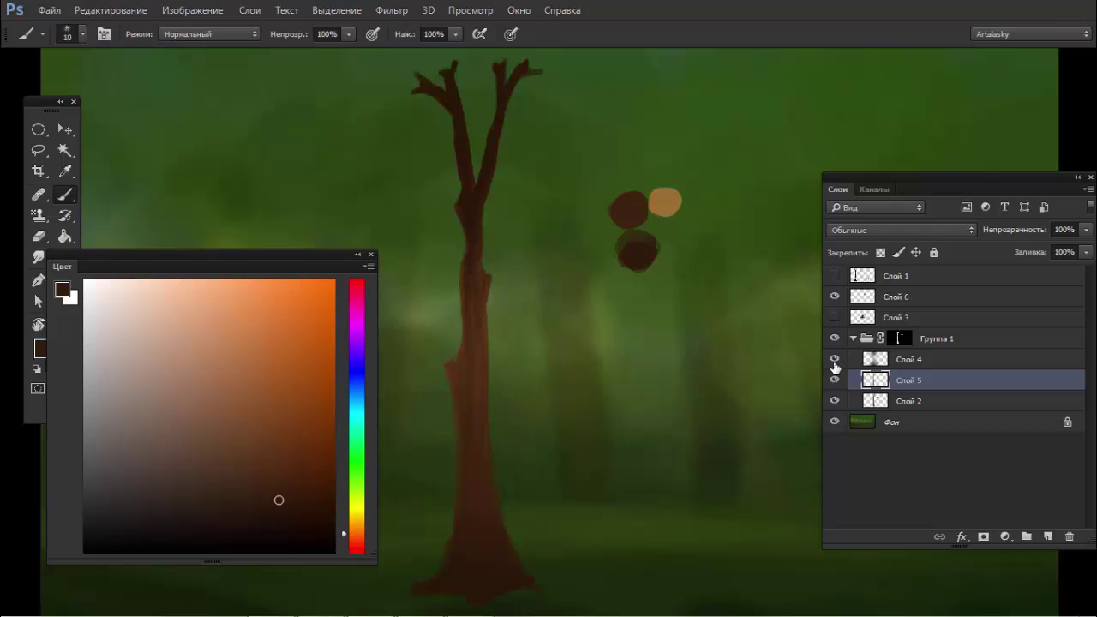
left_click(882, 367)
left_click(904, 231)
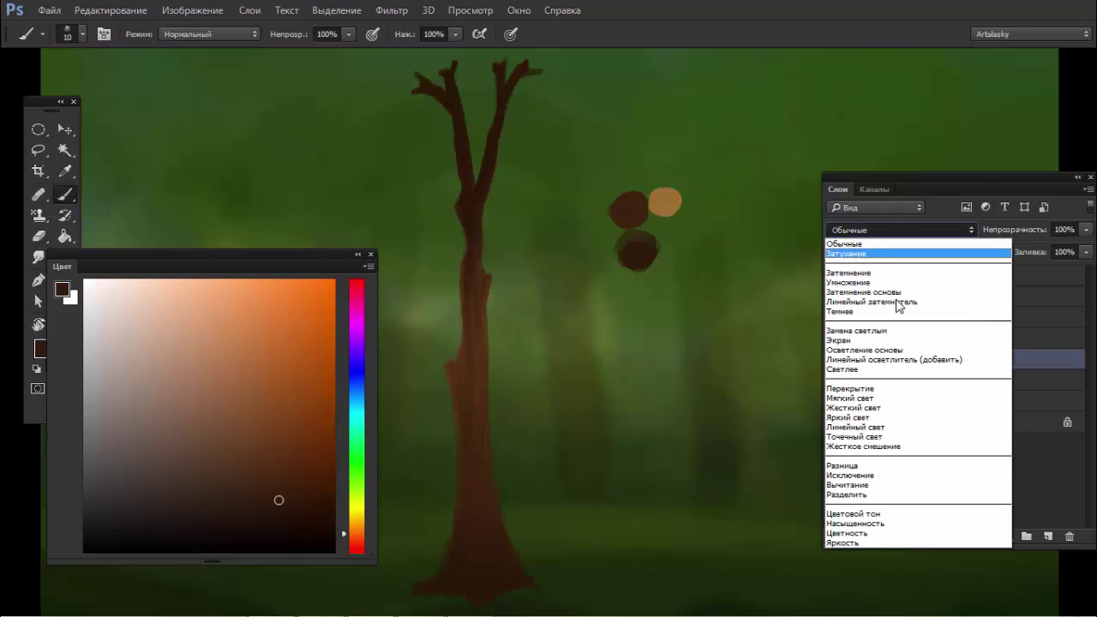
left_click(873, 383)
left_click(935, 228)
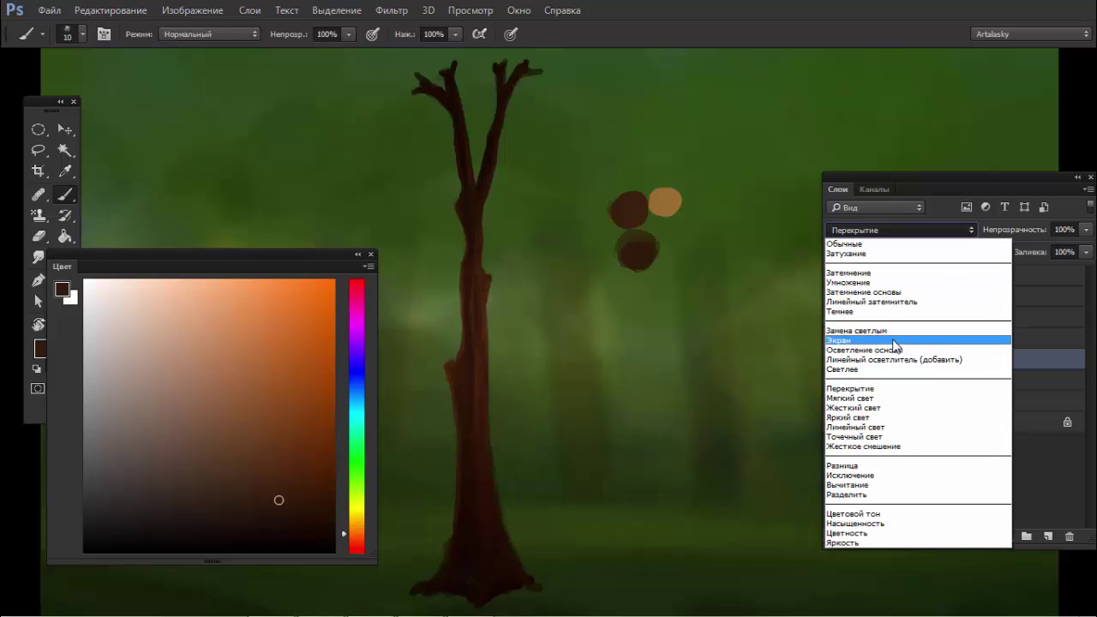
left_click(887, 398)
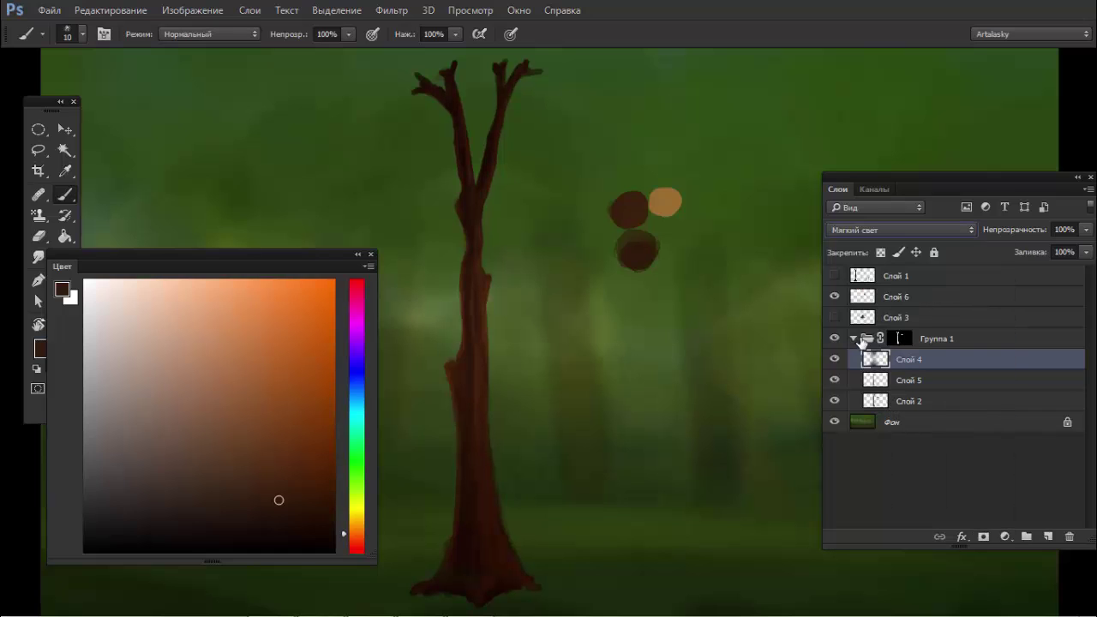
left_click(835, 359)
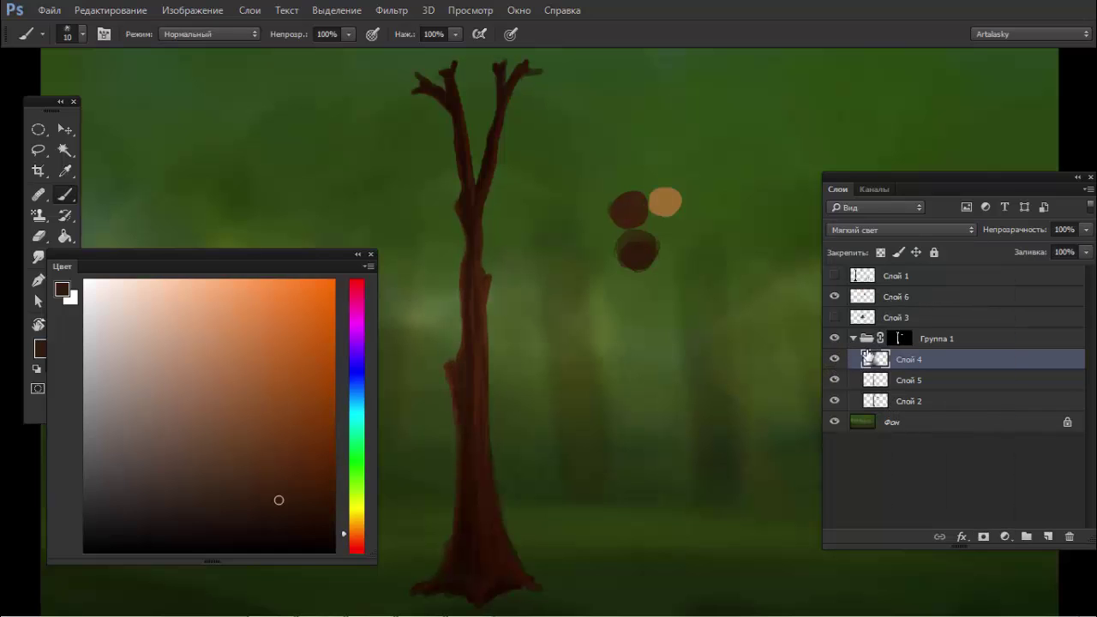
left_click(908, 231)
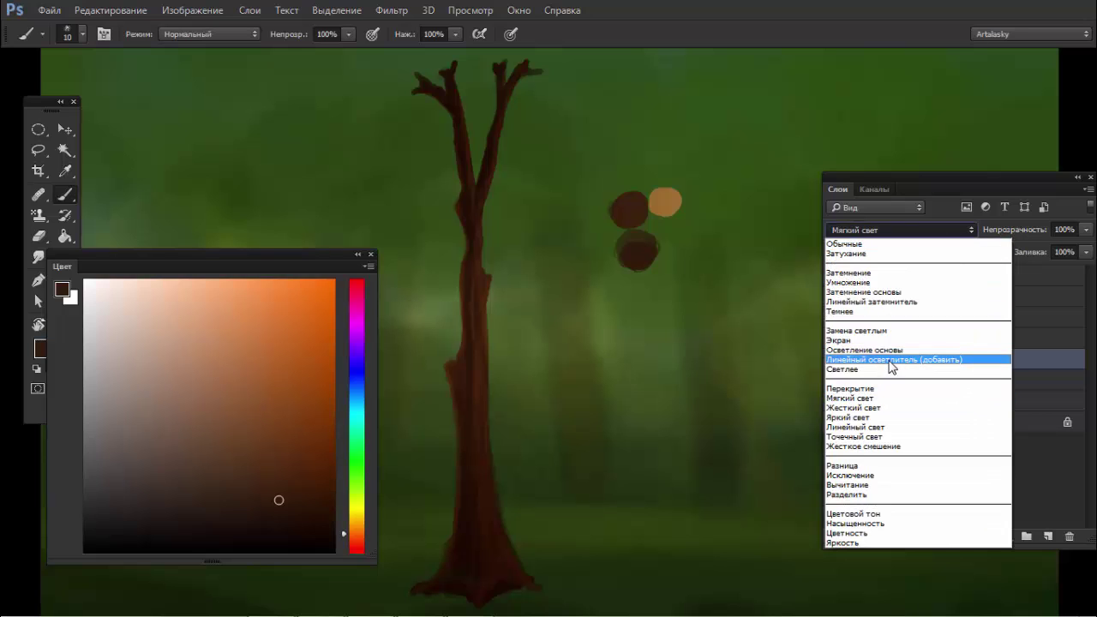
left_click(902, 358)
left_click(1085, 252)
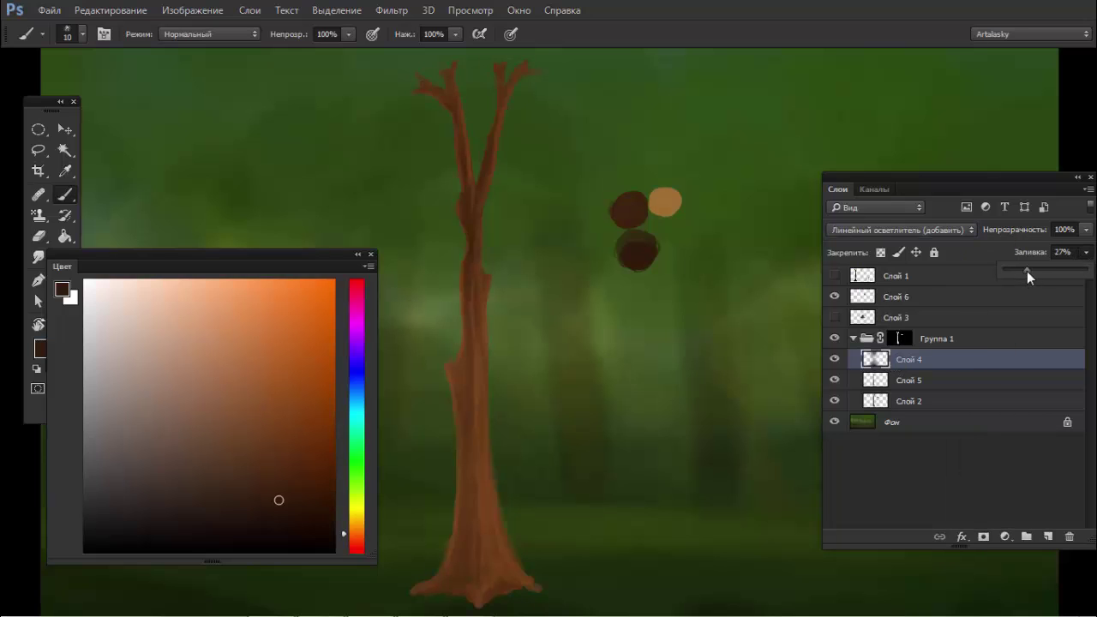
left_click(899, 229)
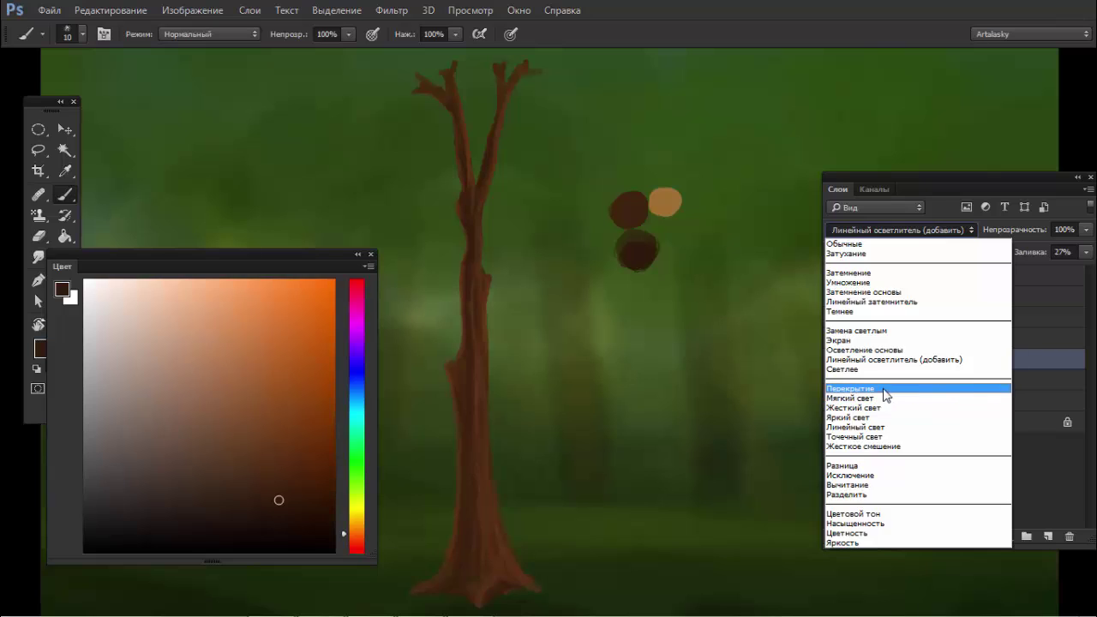
left_click(885, 389)
Step: Desaturate Слой 4 to -67 with Hue/Saturation and set its fill to 95%
left_click(1086, 252)
left_click(1078, 272)
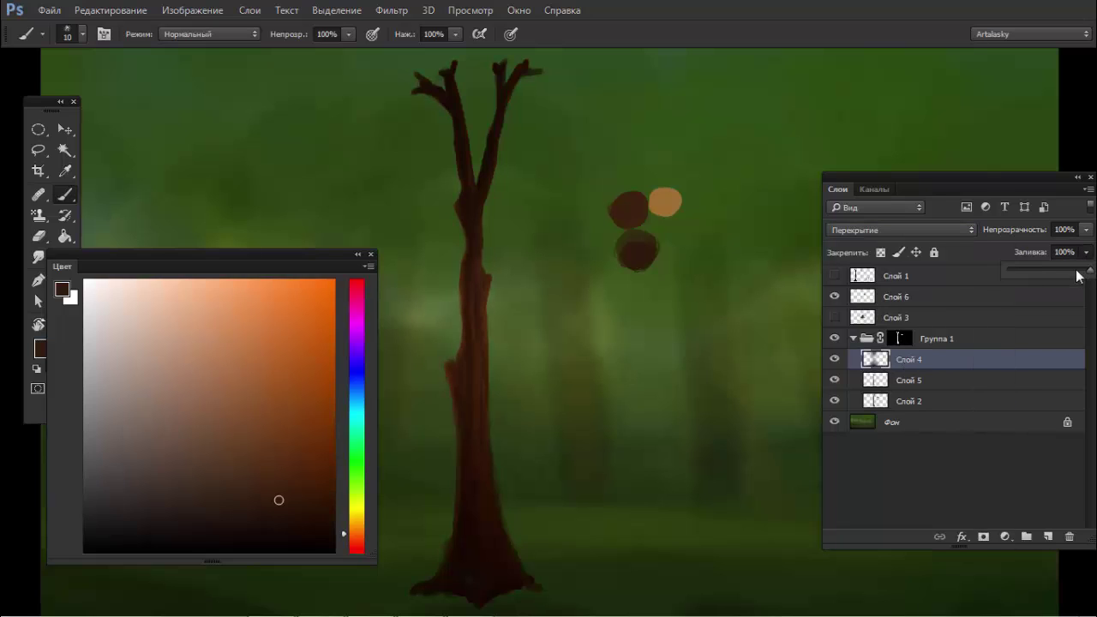
left_click_drag(1076, 272, 1078, 276)
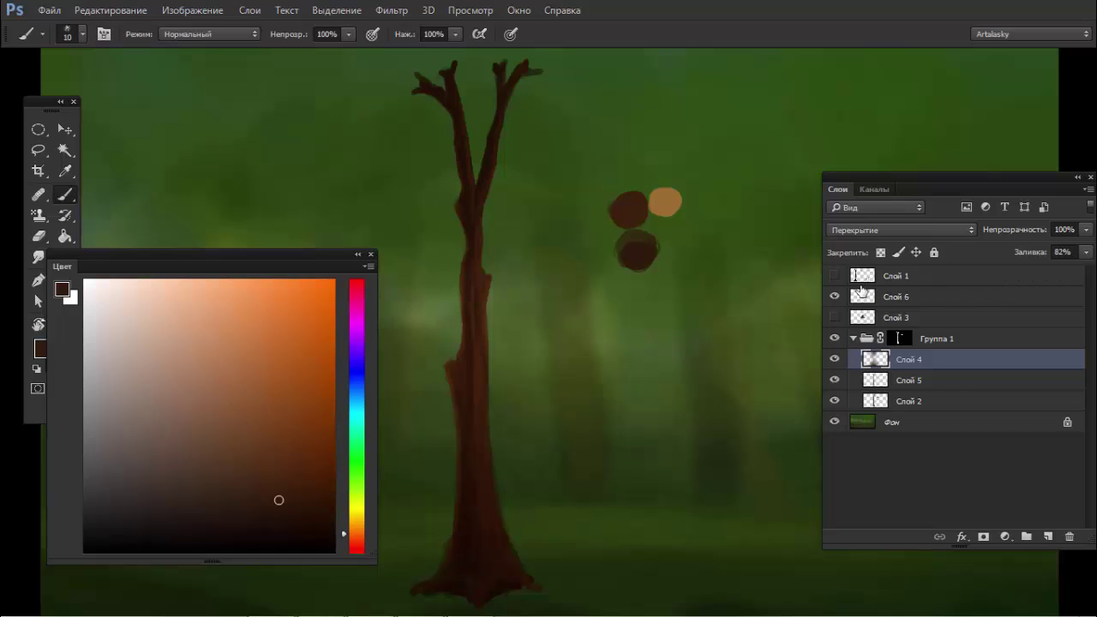
key("ctrl+u")
left_click_drag(824, 314, 771, 317)
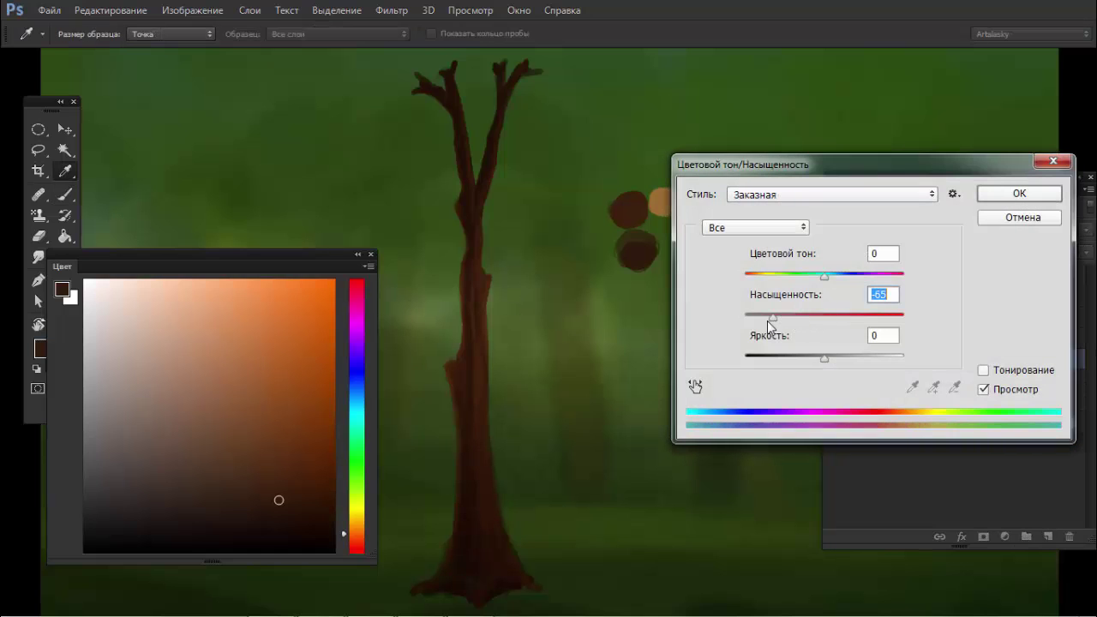
left_click(1019, 194)
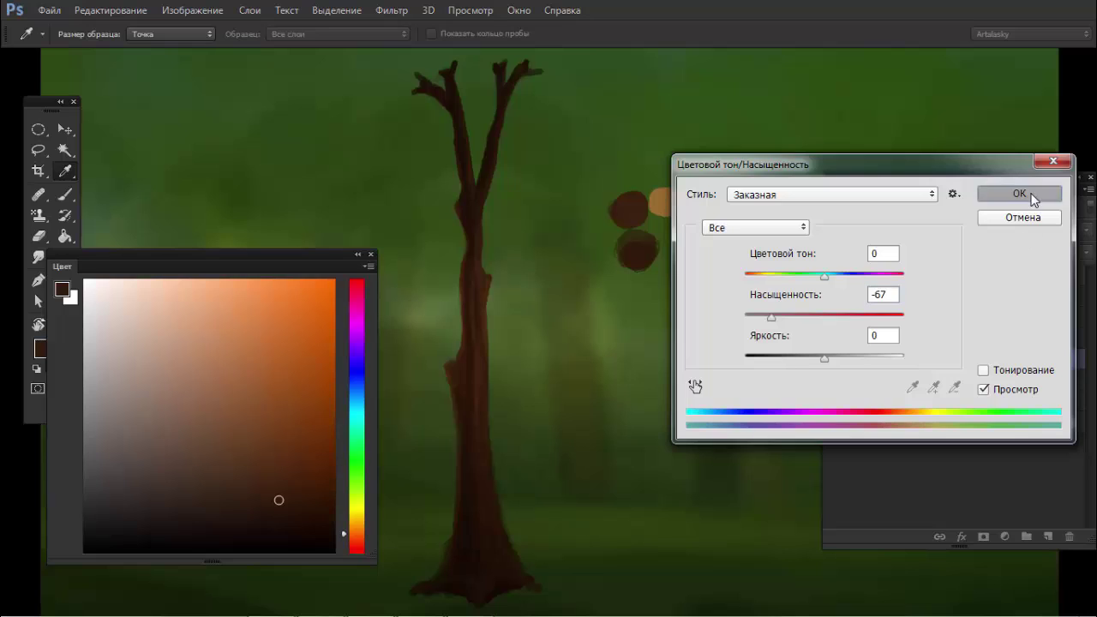
left_click(1086, 252)
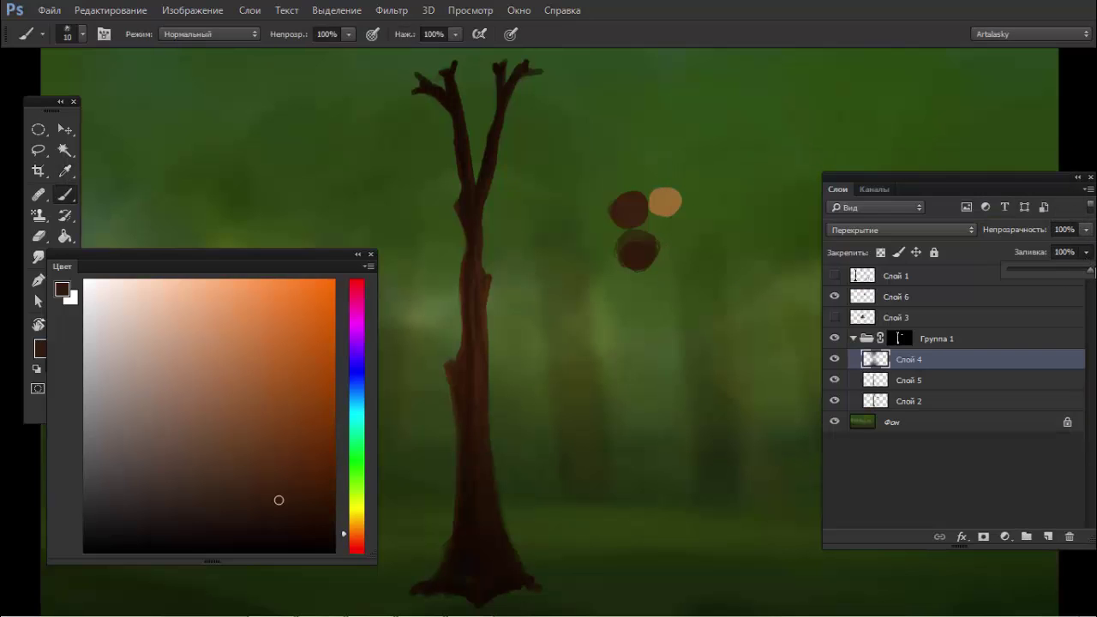
left_click_drag(1090, 271, 1086, 272)
Step: Sample a darker brown from the trunk base, enlarge the brush to 25, and add a layer in the group
left_click(494, 413)
left_click_drag(506, 465, 502, 289)
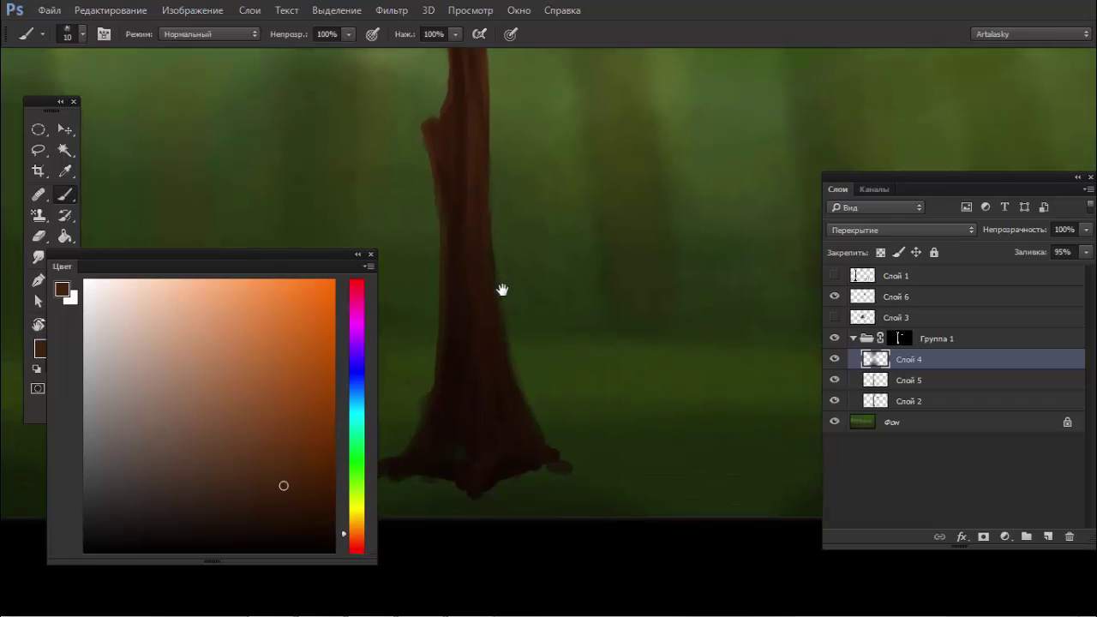
left_click(493, 467, "alt")
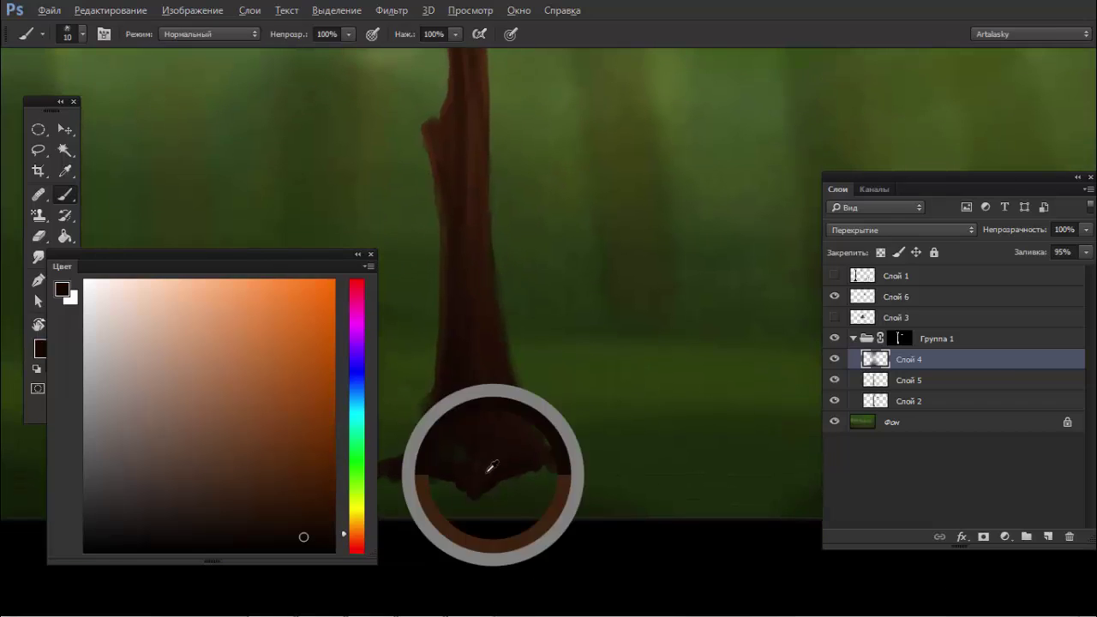
key("bracketright")
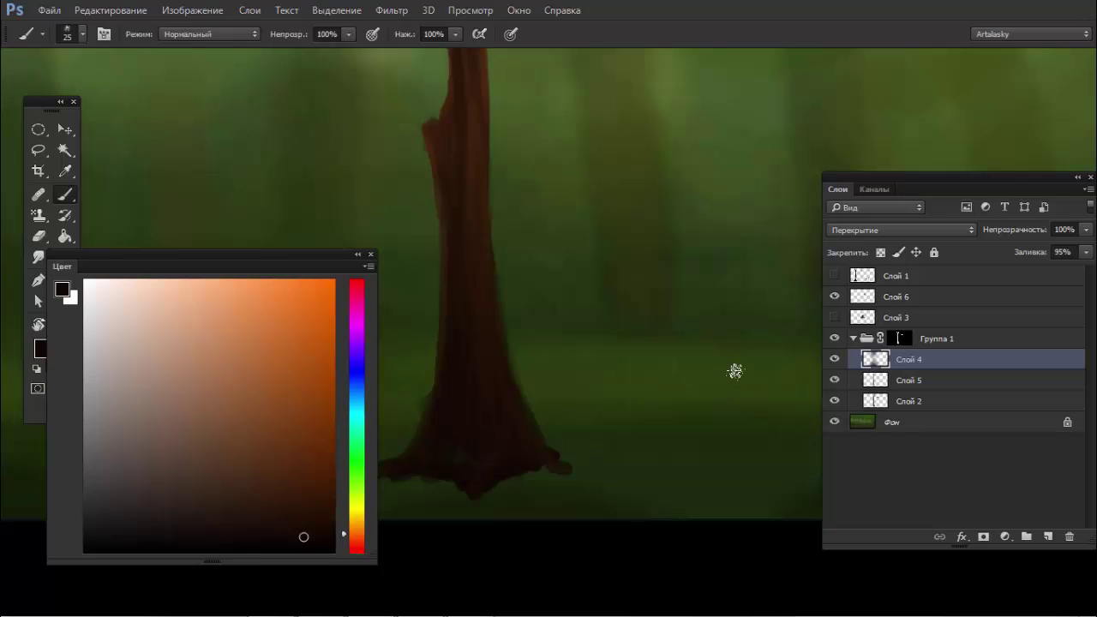
left_click(1047, 536)
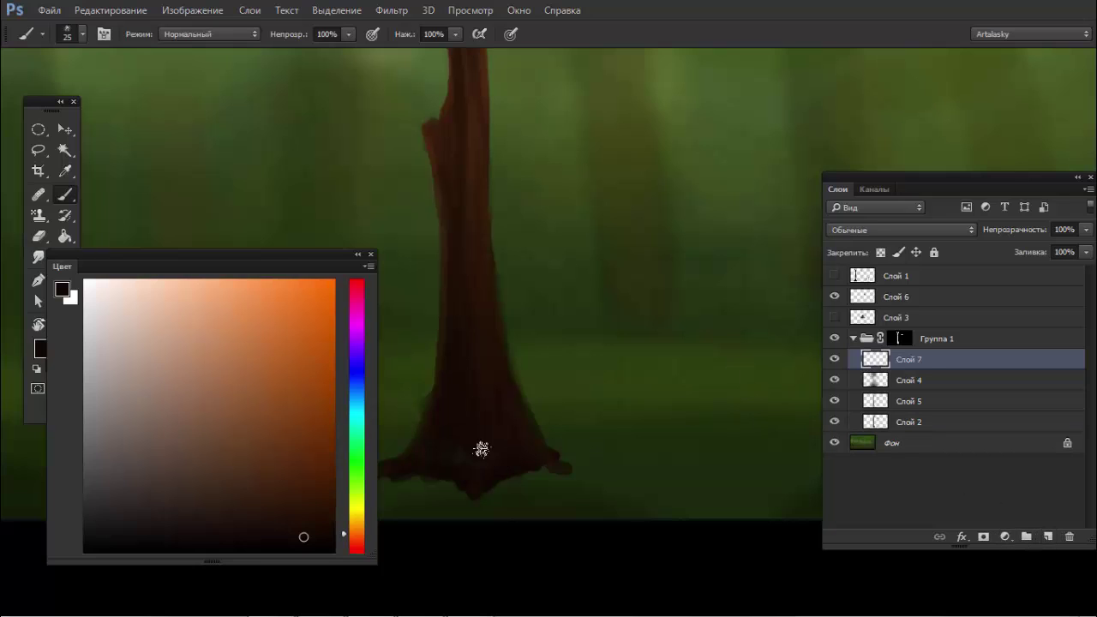
left_click(484, 475, "alt")
Step: Delete and restore the group's layer mask, then merge Группа 1 with all its layers
left_click(900, 339)
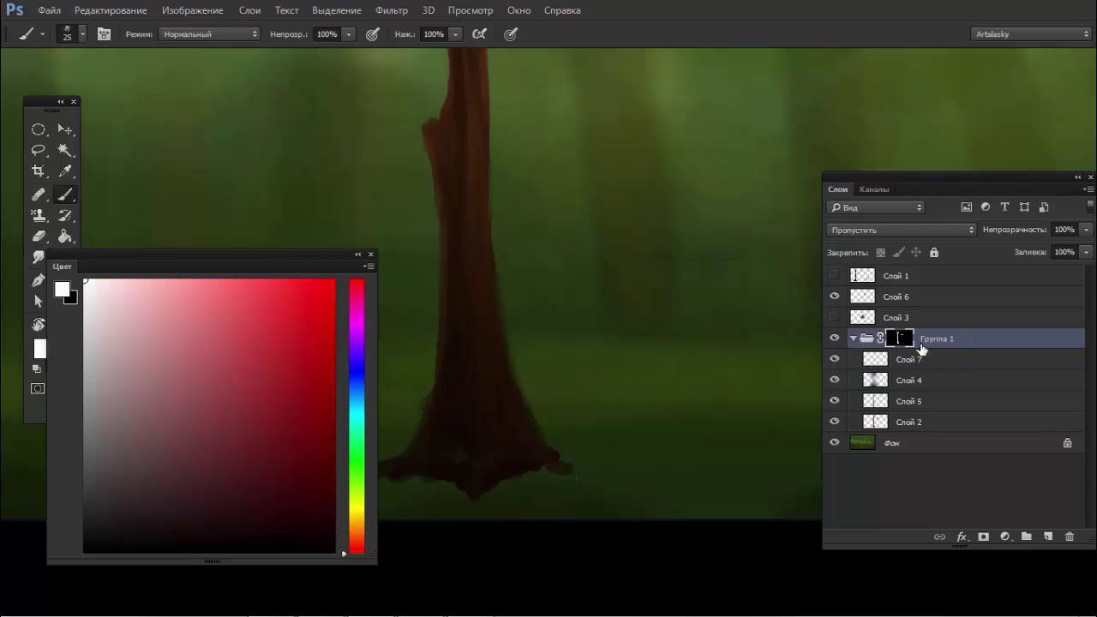
right_click(902, 338)
left_click(919, 371)
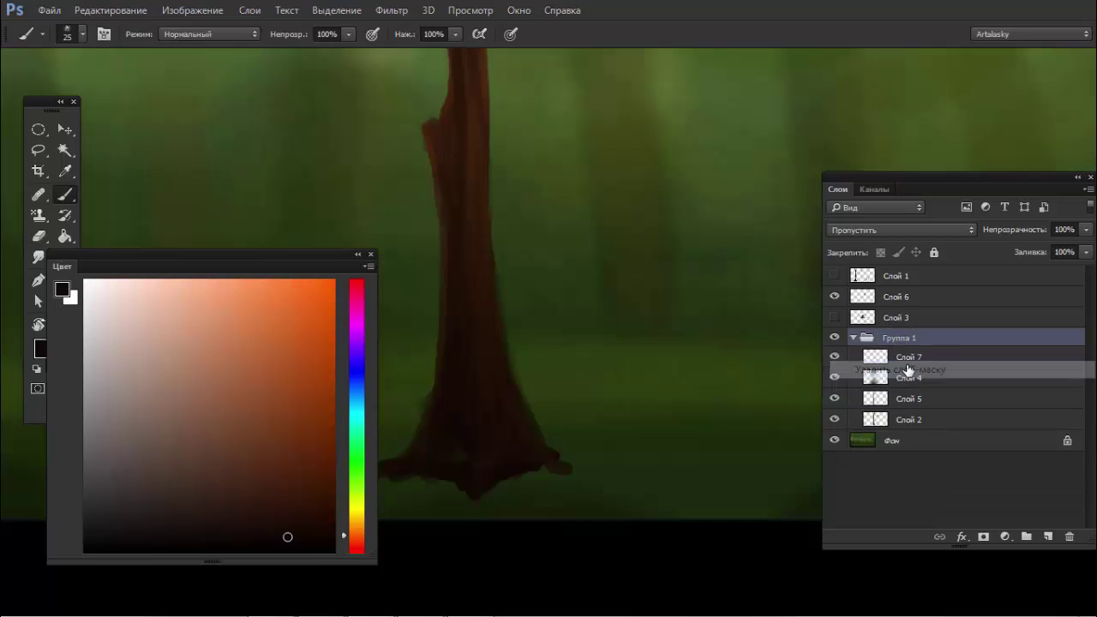
key("ctrl+z")
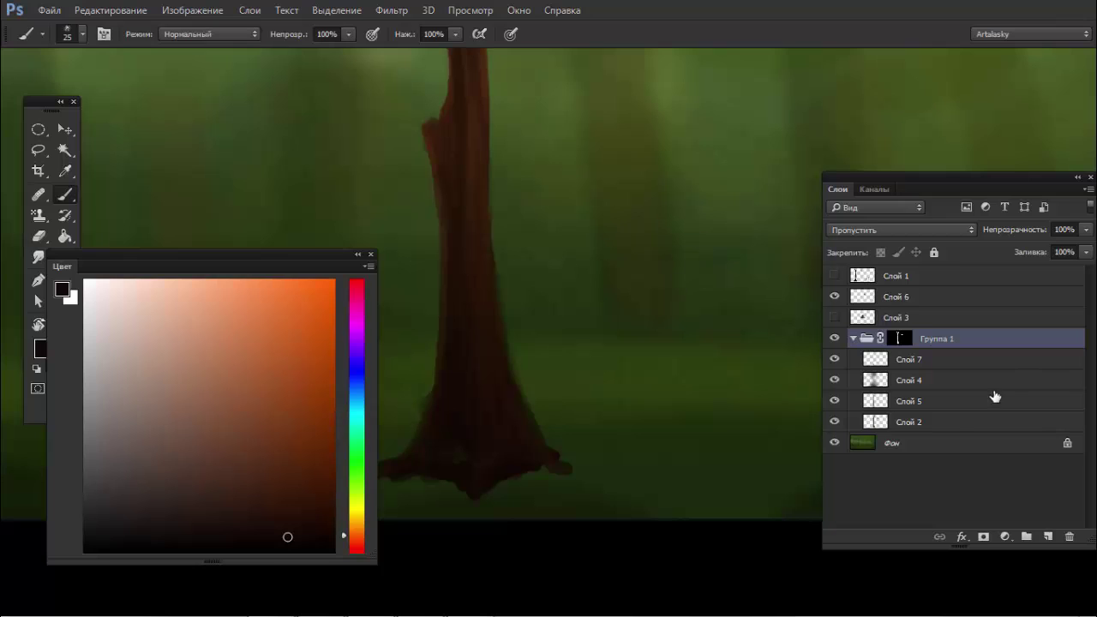
left_click(891, 420, "shift")
key("ctrl+e")
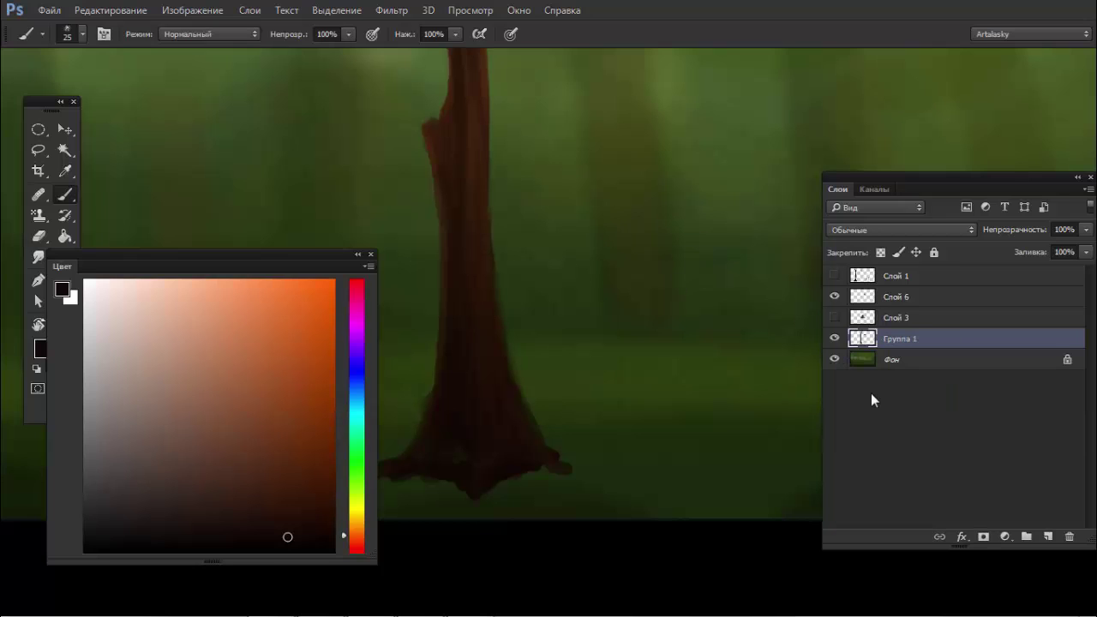
Step: Shrink the brush to about 10 px and paint dark along the trunk base's bottom edge
key("e")
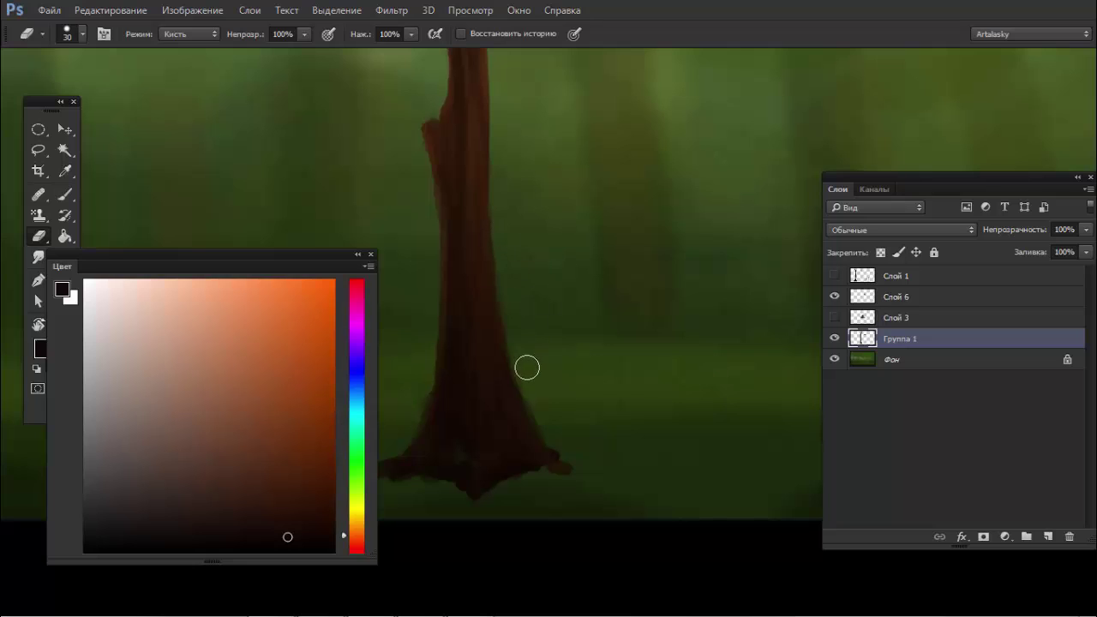
key("b")
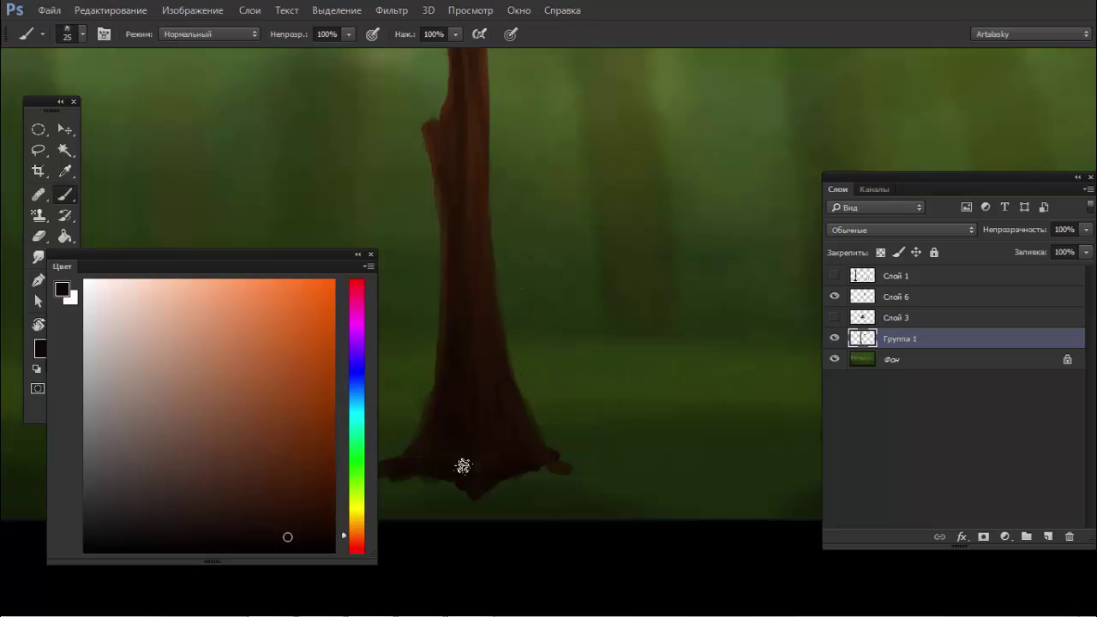
left_click_drag(451, 440, 553, 368)
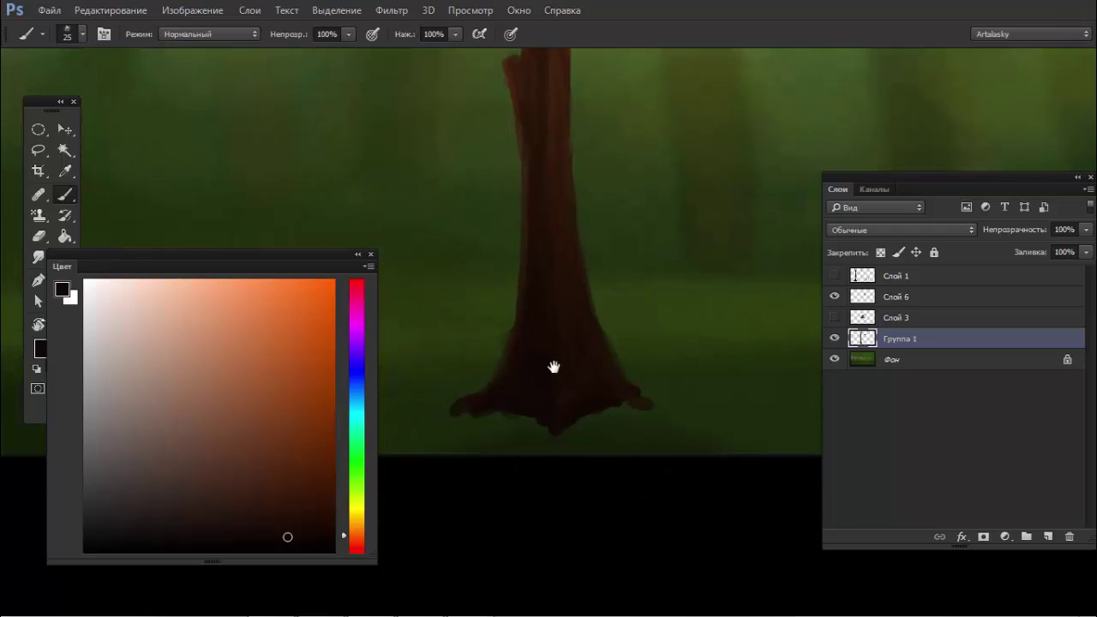
key("bracketleft")
key("bracketleft")
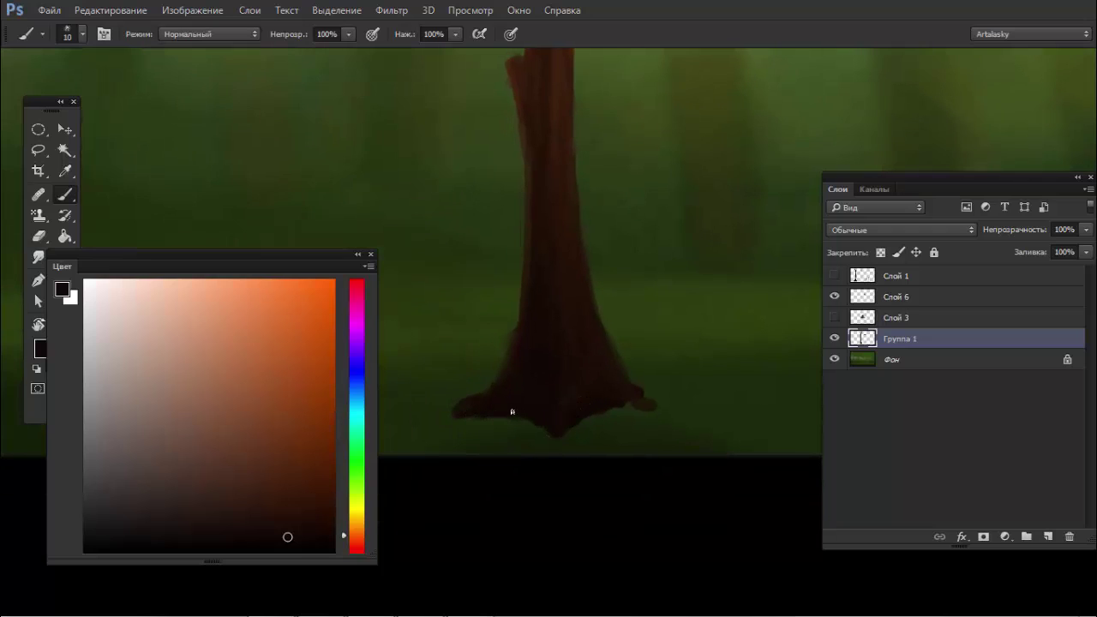
left_click_drag(511, 412, 449, 416)
mouse_move(565, 434)
left_mouse_down()
mouse_move(602, 421)
mouse_move(577, 417)
left_mouse_up()
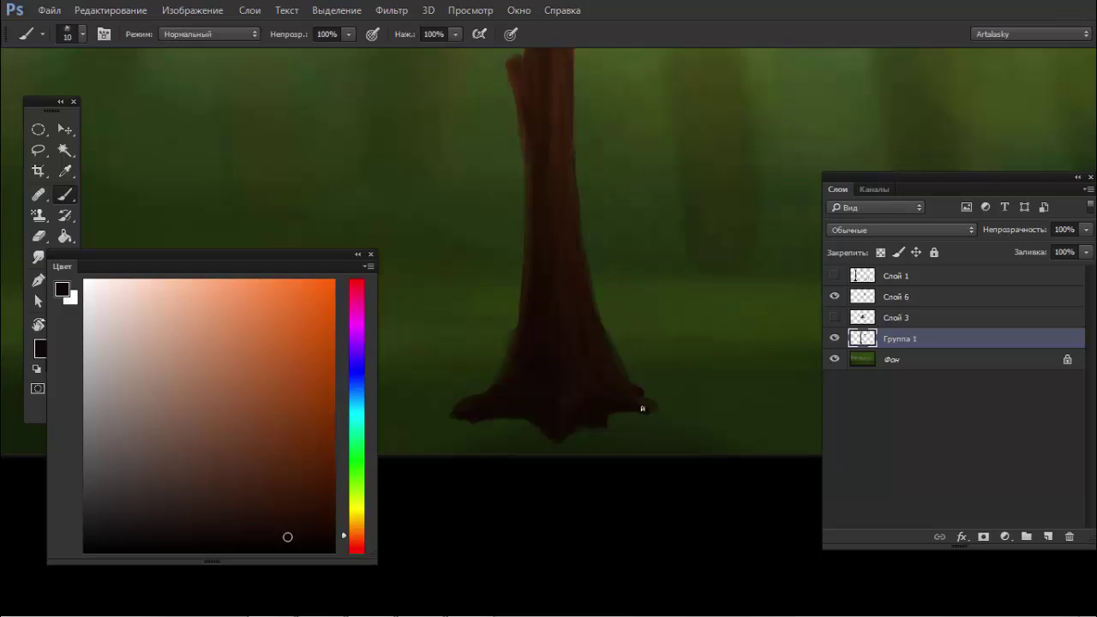
Step: Darken the right root's bottom edge, switching between Eraser and Brush for touch-ups
key("e")
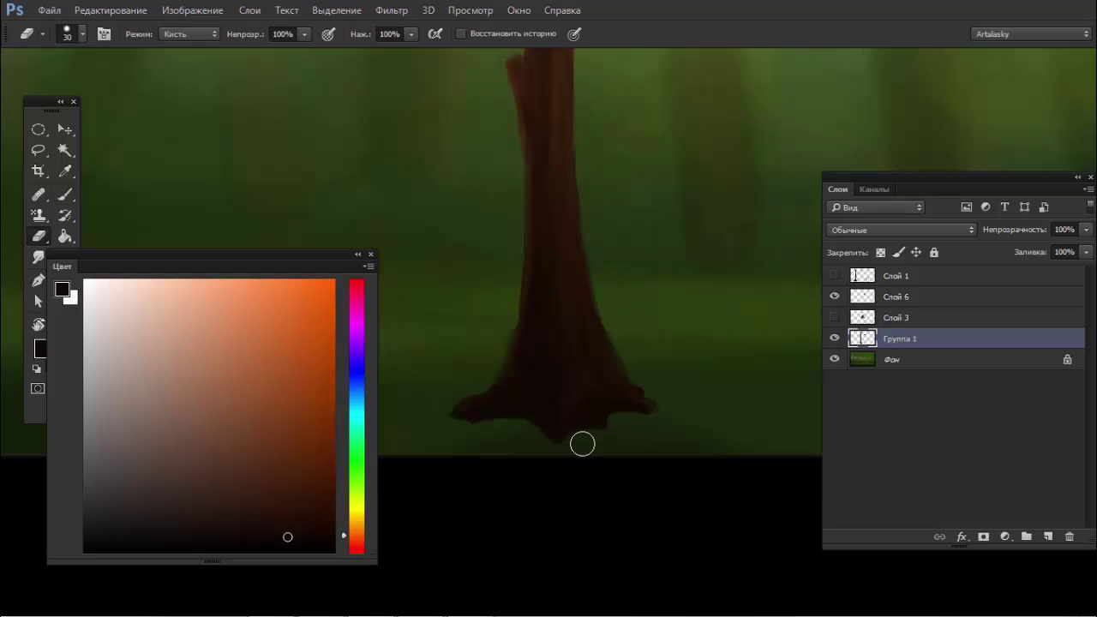
key("b")
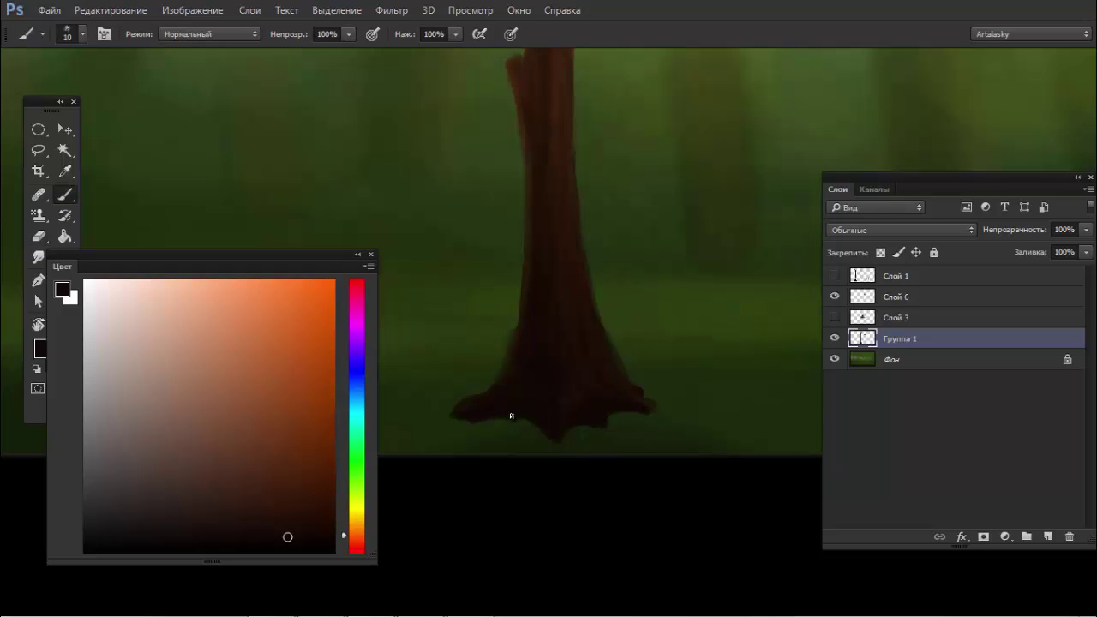
mouse_move(512, 416)
left_mouse_down()
mouse_move(514, 426)
mouse_move(523, 419)
left_mouse_up()
key("e")
key("b")
key("e")
key("b")
key("e")
key("b")
key("e")
key("b")
Step: Sample a dark reddish brown from the trunk, discarding a trial tan stroke, and add Слой 7
mouse_move(533, 417)
left_mouse_down()
mouse_move(504, 387)
mouse_move(494, 396)
left_mouse_up()
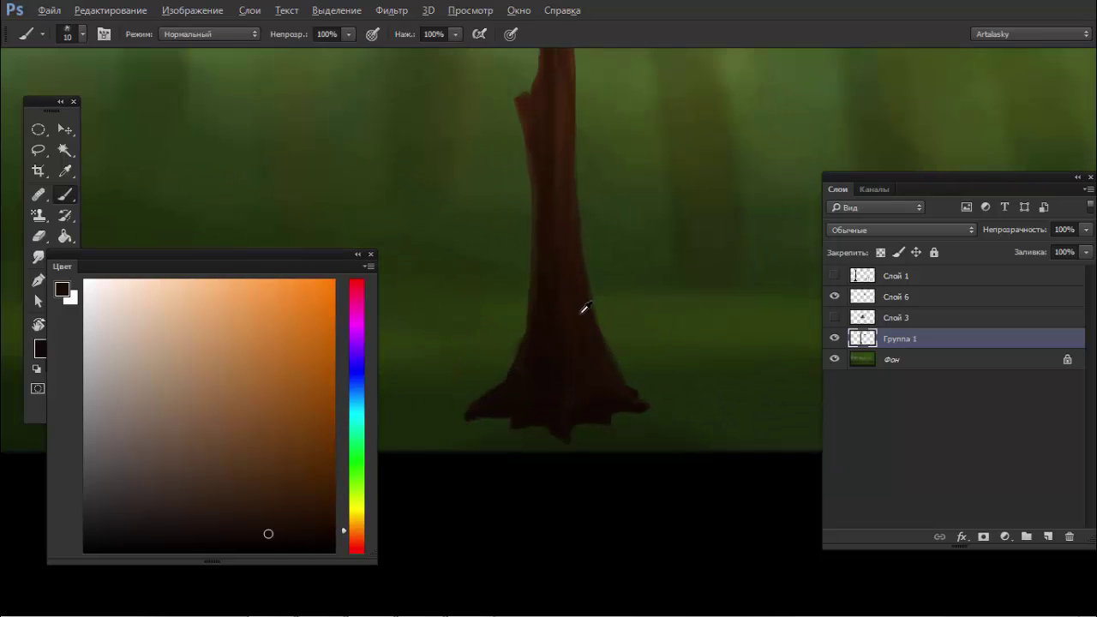
left_click(582, 311, "alt")
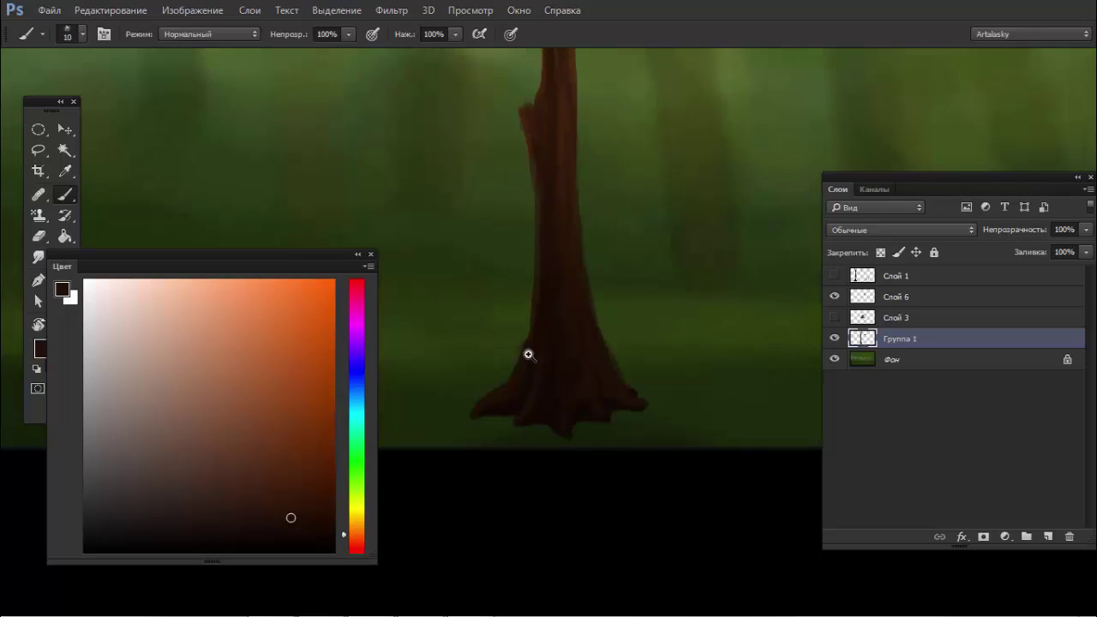
scroll(546, 344, "down", 1)
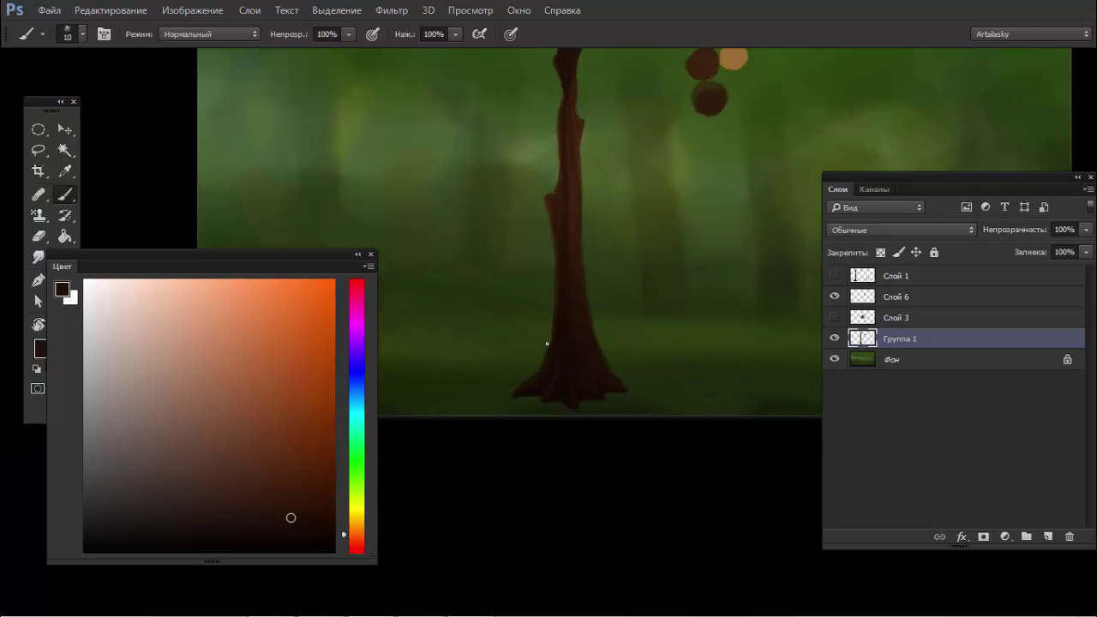
left_click(573, 191, "alt")
left_click(742, 53, "alt")
left_click_drag(573, 186, 573, 231)
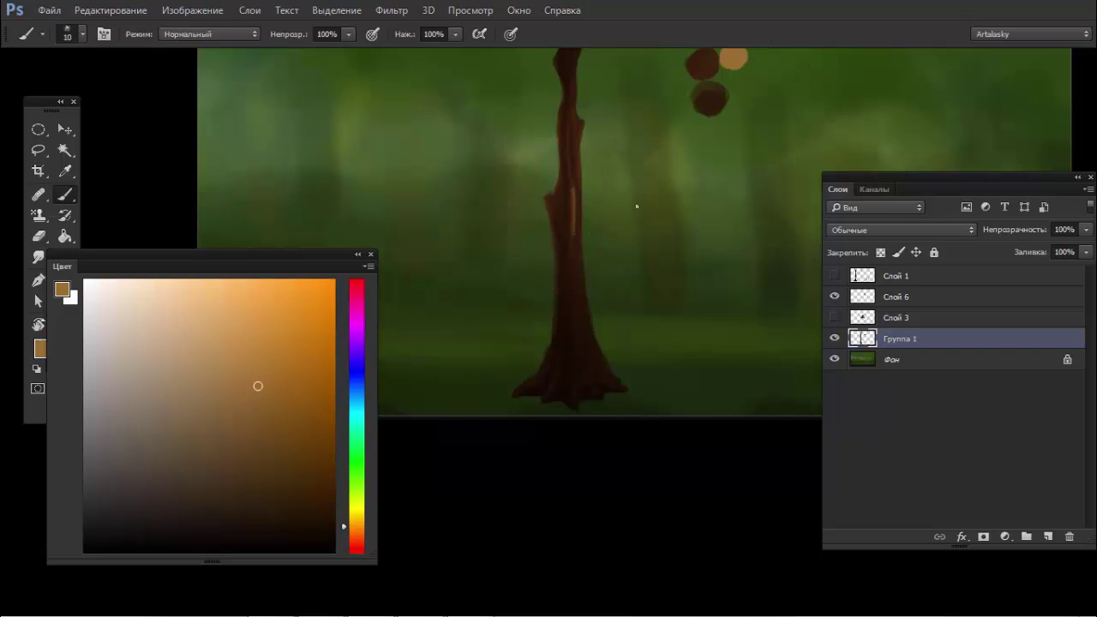
key("ctrl+z")
left_click(557, 196, "alt")
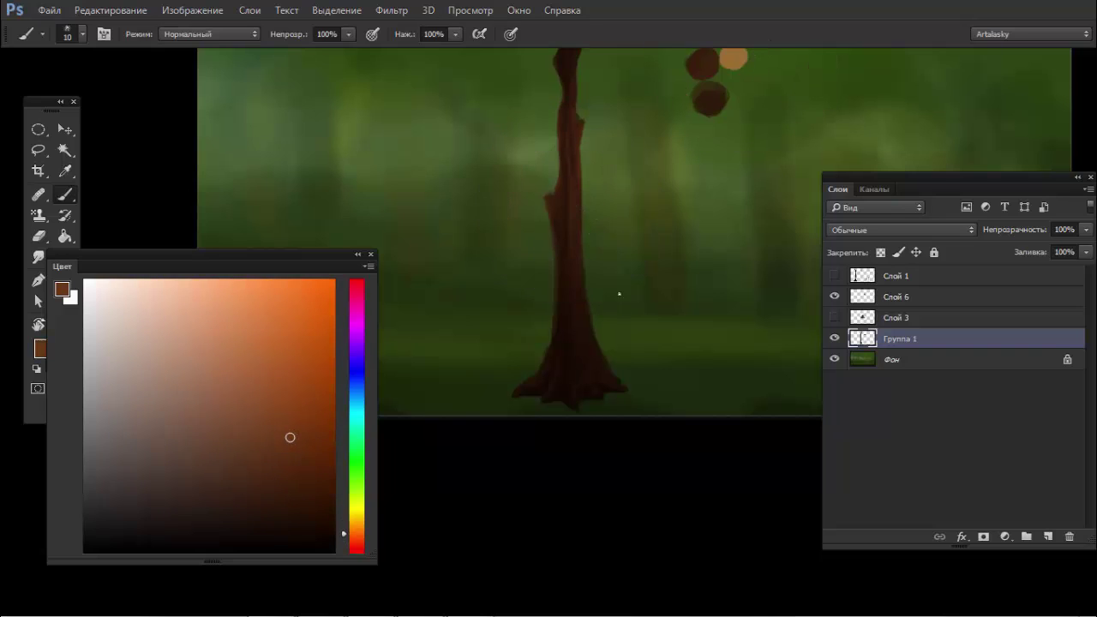
left_click(1047, 536)
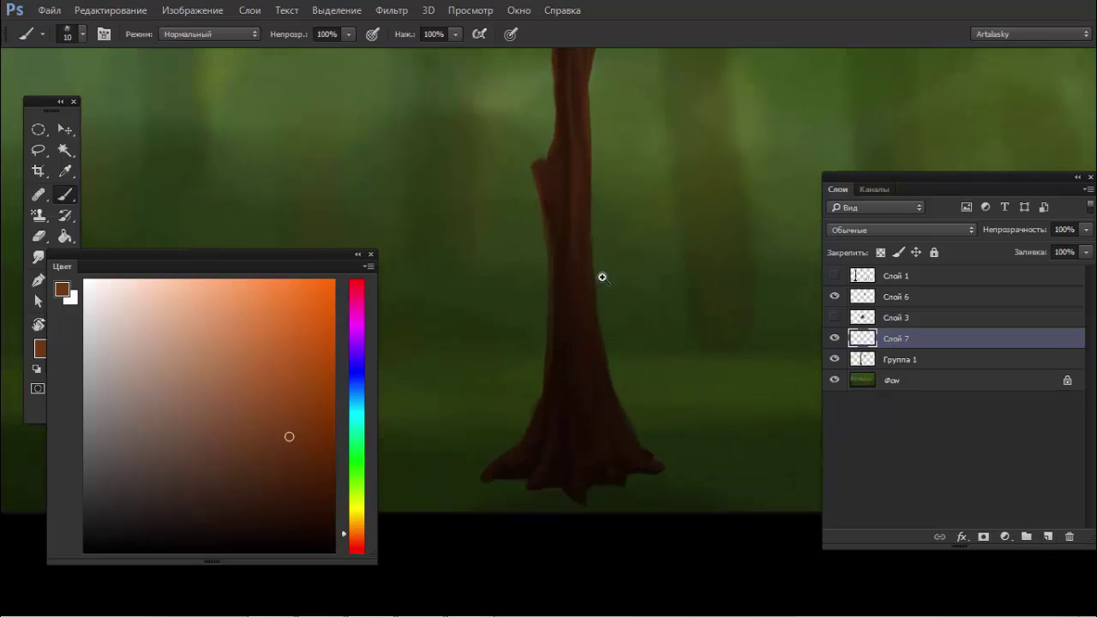
Step: With the 250 soft brush and the Группа 1 outline selected, softly shade the trunk's right edge
scroll(602, 274, "up", 1)
right_click(595, 306)
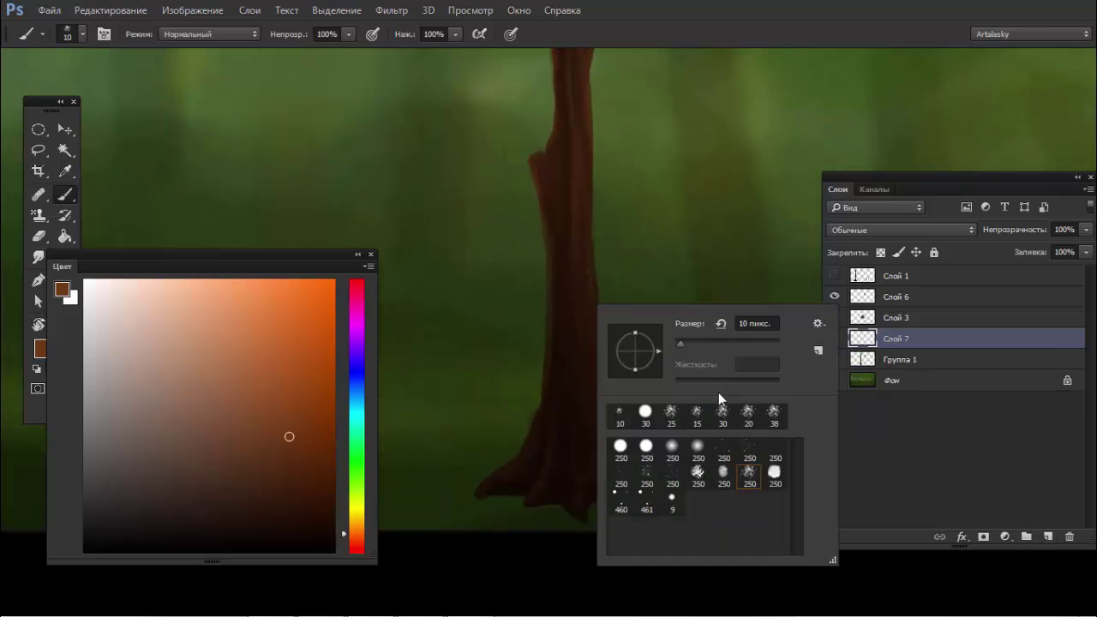
left_click(672, 450)
scroll(651, 250, "down", 1)
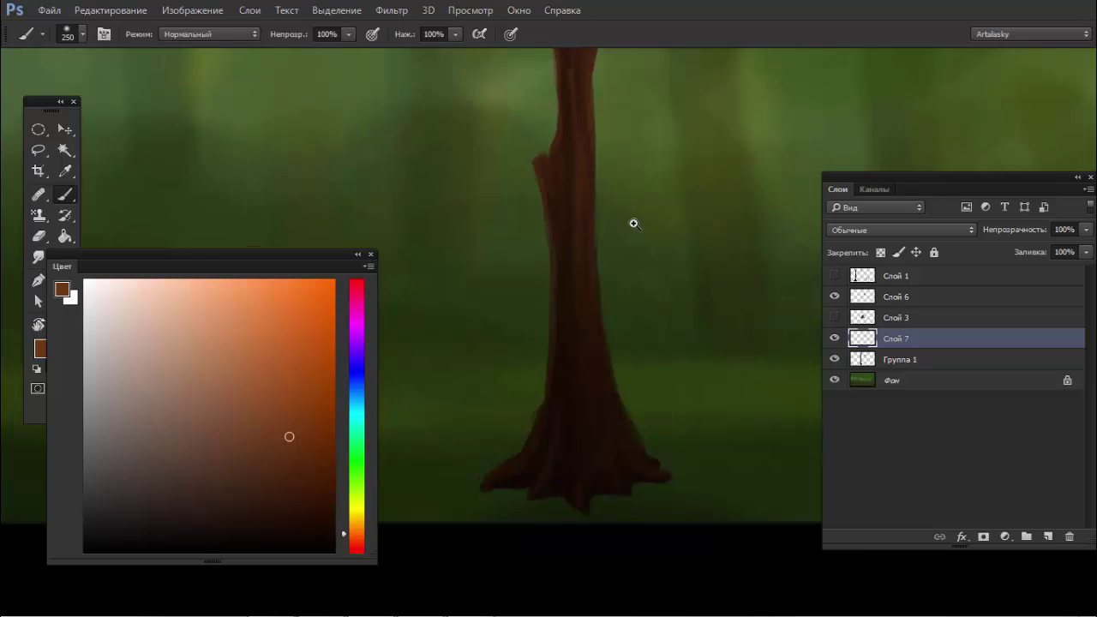
scroll(631, 223, "down", 1)
left_click(862, 360, "ctrl")
scroll(599, 367, "up", 1)
scroll(600, 342, "up", 1)
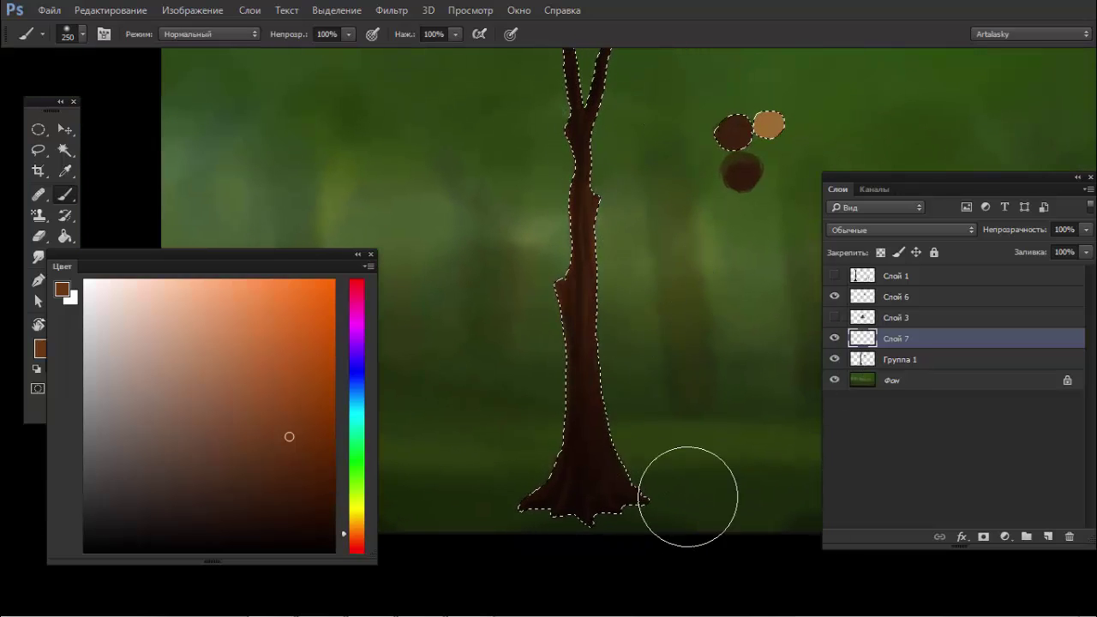
left_click_drag(656, 355, 654, 128)
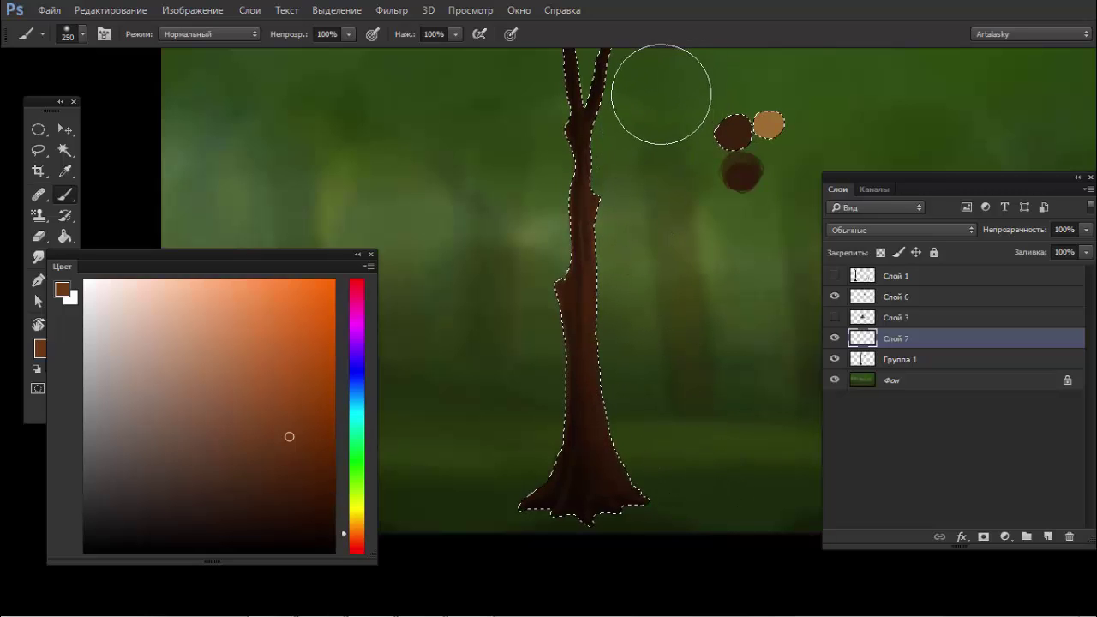
Step: Hide Слой 7 to compare the shading, adjust the brown paint colour, and bring up brush presets
scroll(634, 197, "up", 2)
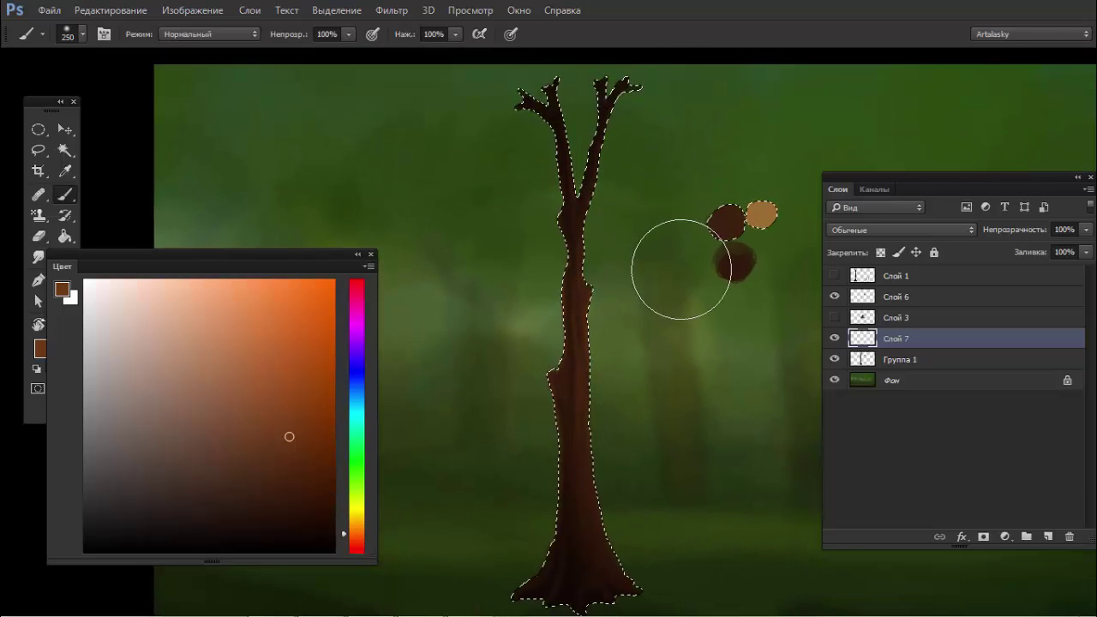
left_click(835, 339)
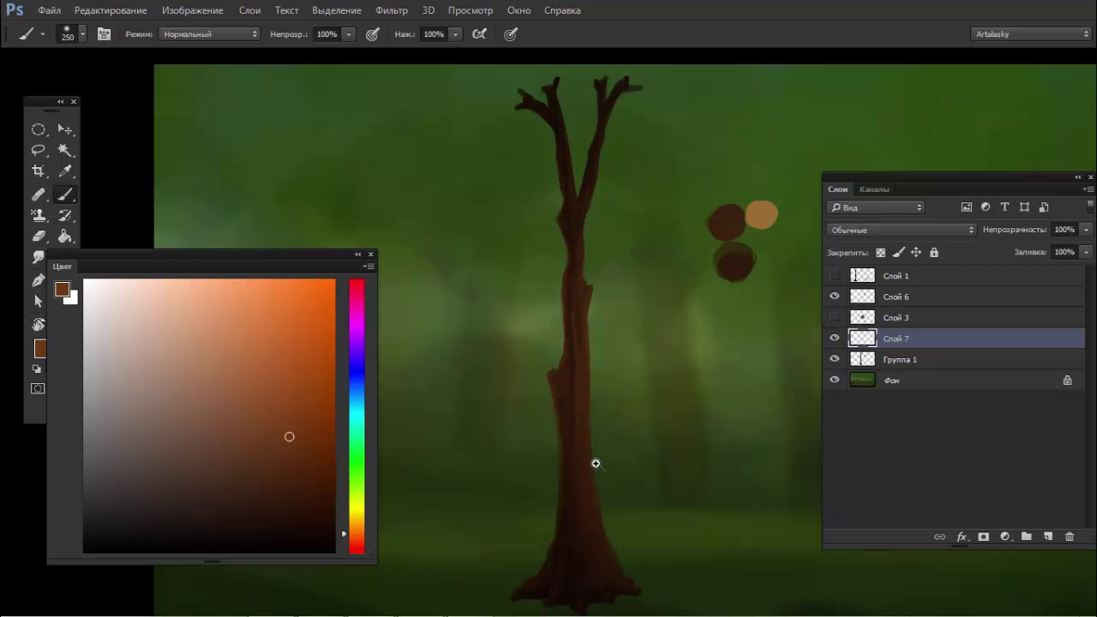
scroll(595, 460, "up", 2)
scroll(621, 393, "down", 3)
left_click(295, 410)
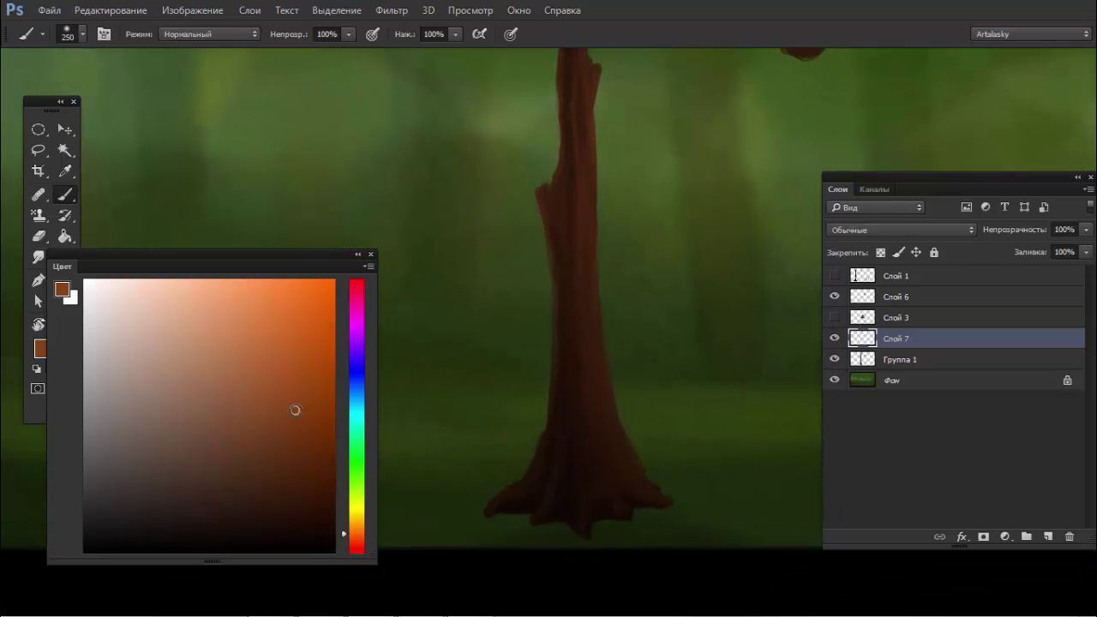
right_click(547, 327)
Step: Switch to a small 6 px brush and paint thin light strokes down the trunk
left_click(622, 523)
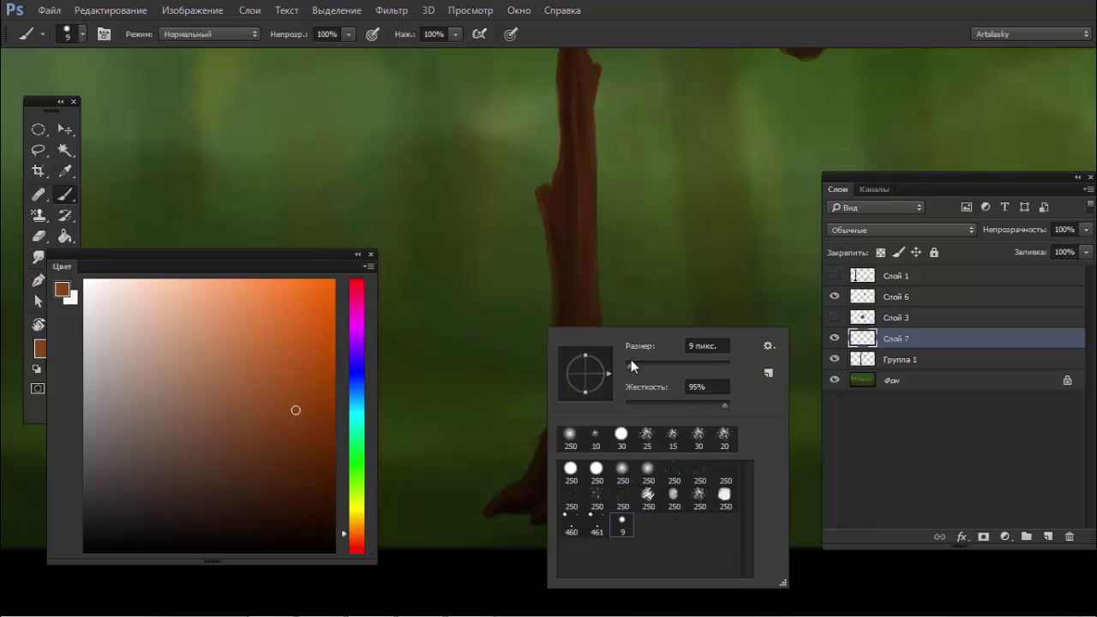
key("Return")
key("bracketleft")
key("bracketleft")
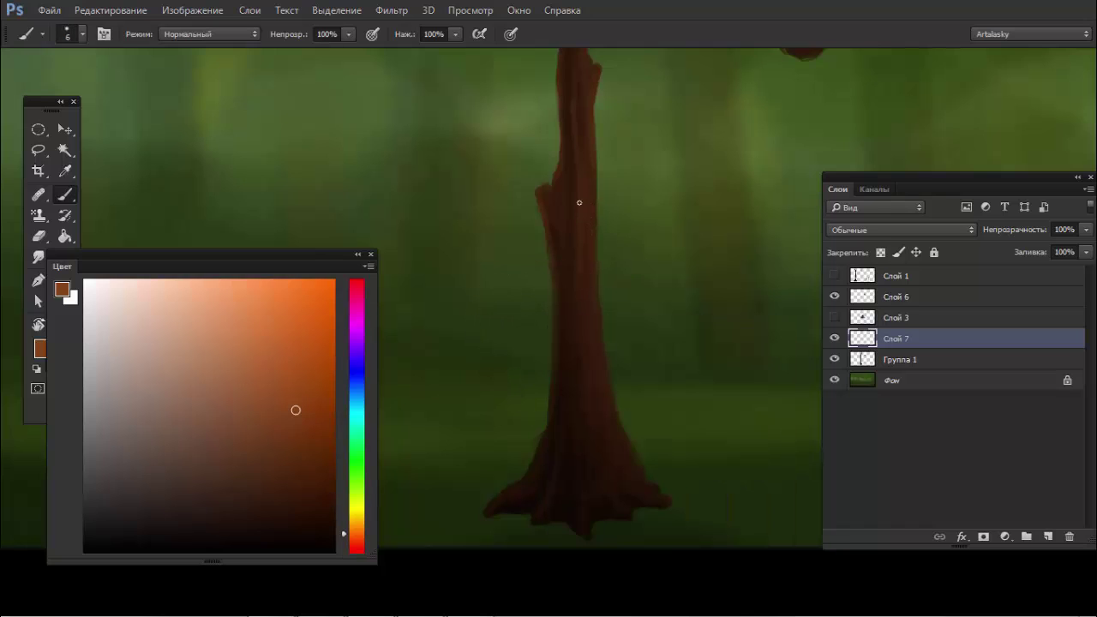
left_click_drag(580, 206, 591, 249)
left_click_drag(594, 288, 601, 328)
Step: Pick lighter browns, compare Слой 7 on and off, and highlight the trunk's right edge
key("x")
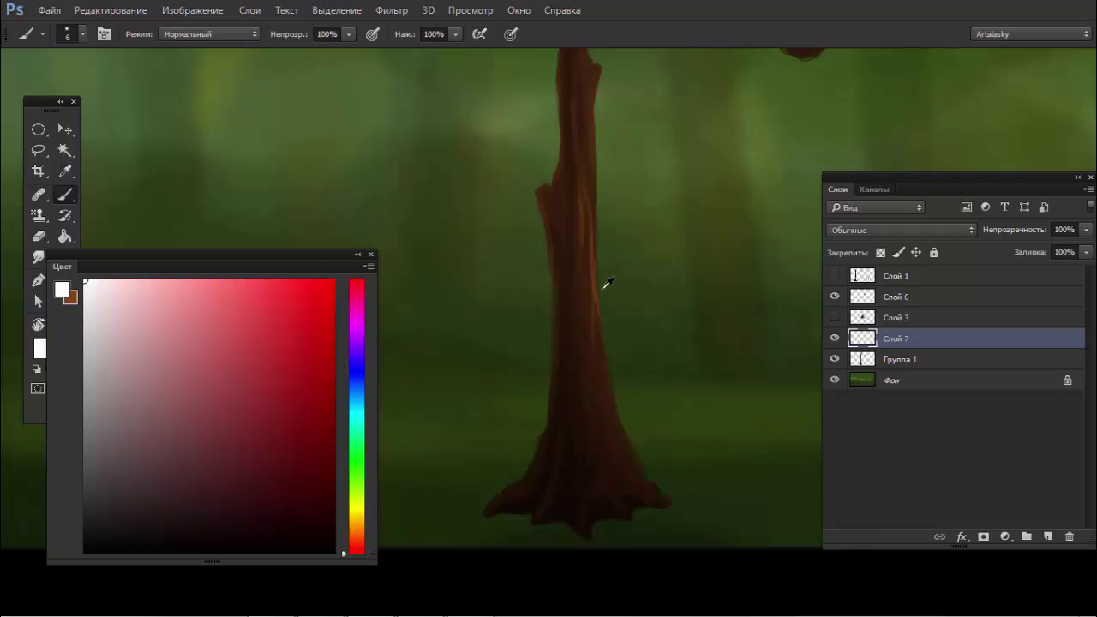
left_click(597, 370, "alt")
left_click_drag(293, 478, 291, 461)
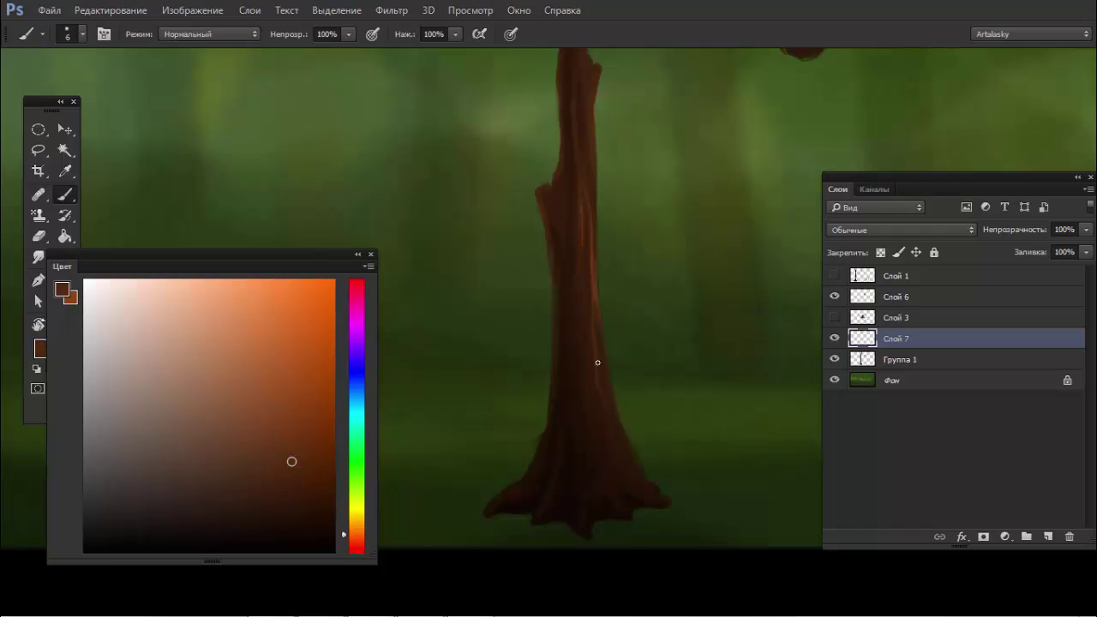
left_click(834, 339)
left_click(833, 340)
left_click_drag(613, 421, 631, 463)
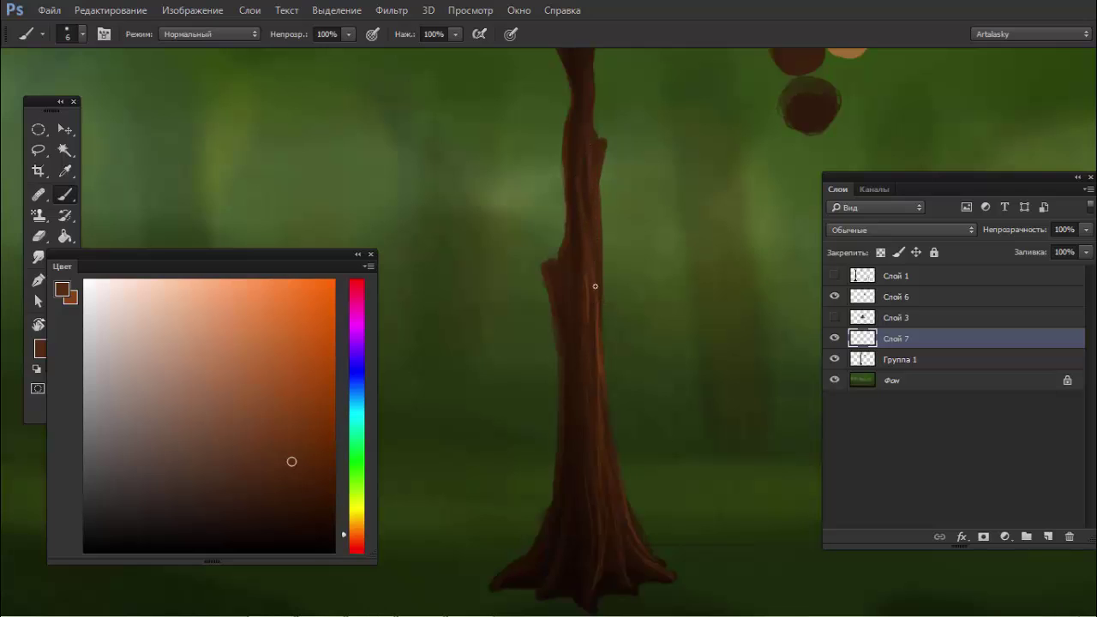
left_click(590, 144, "alt")
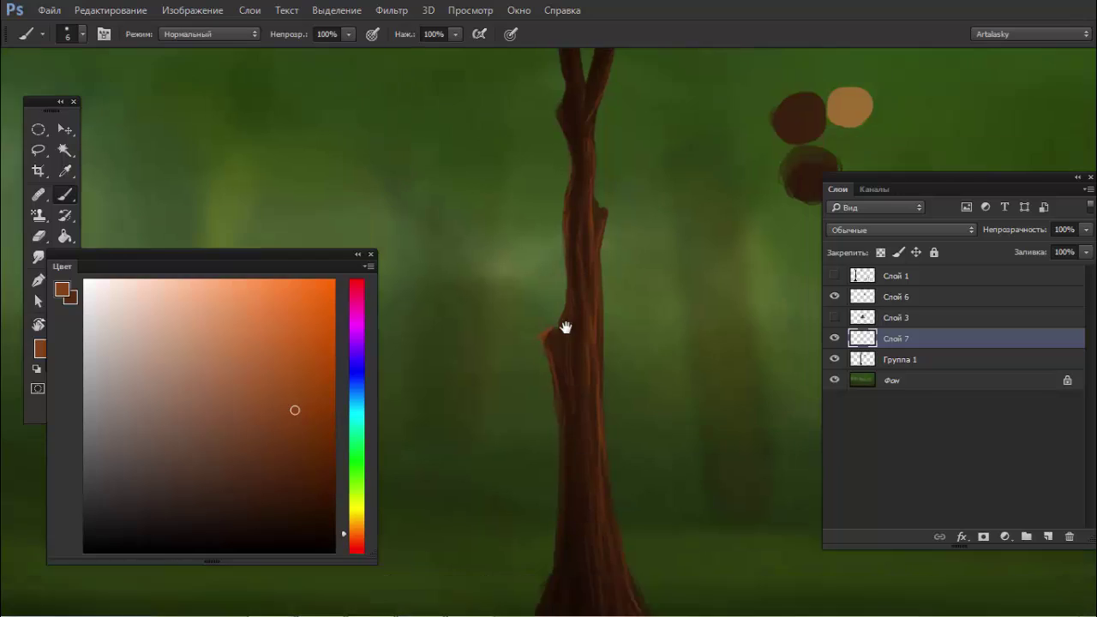
scroll(570, 317, "down", 5)
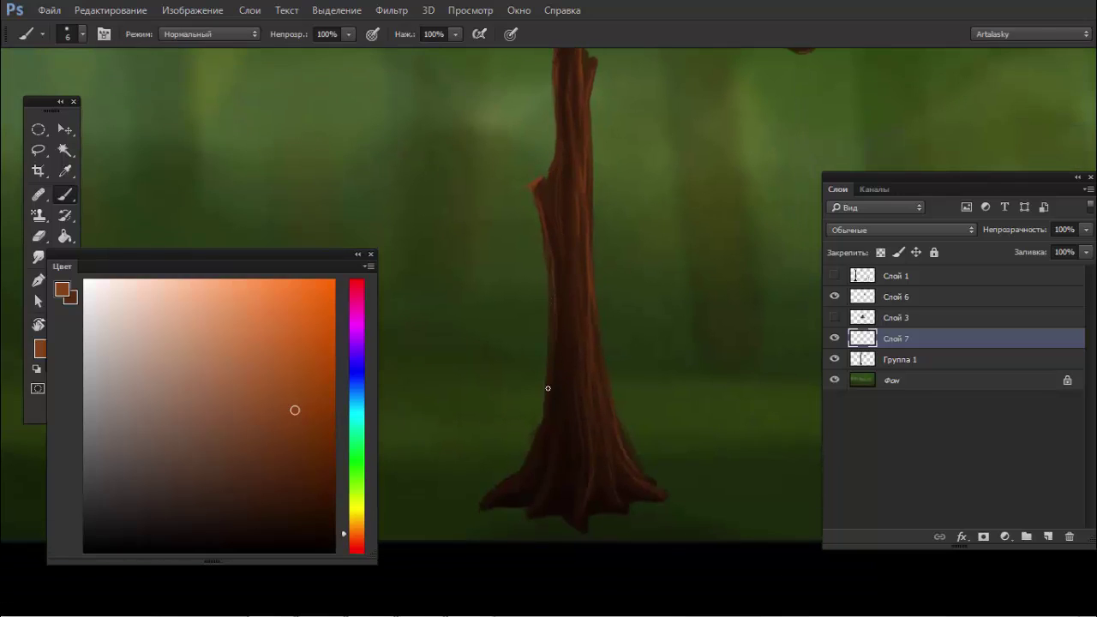
Step: Sample darker and lighter trunk browns and merge Слой 7 down into Группа 1
key("e")
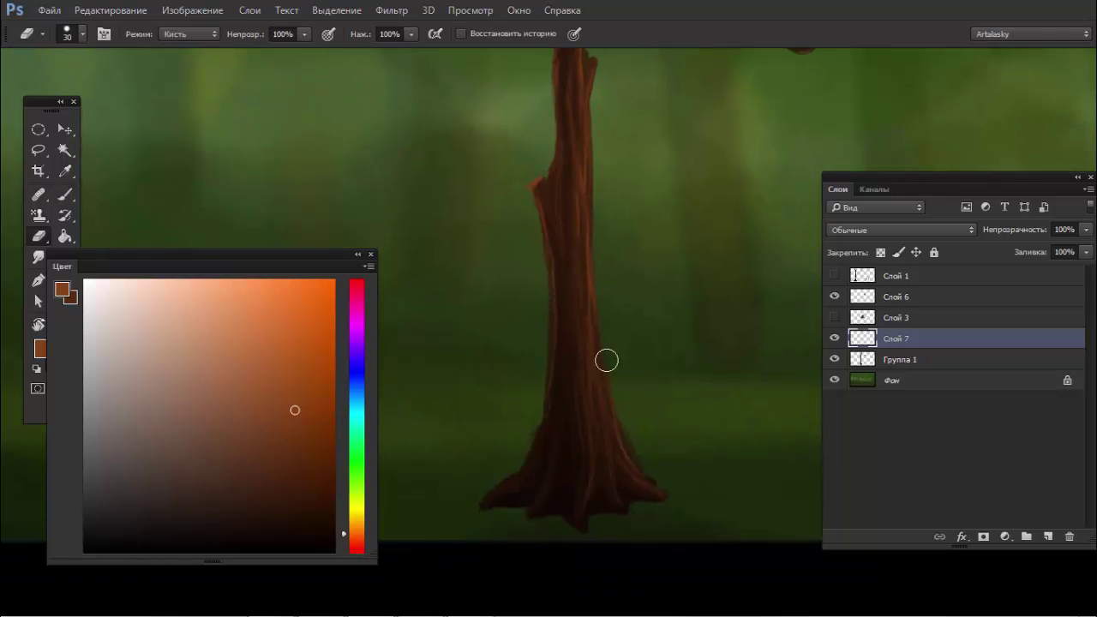
key("alt+bracketleft")
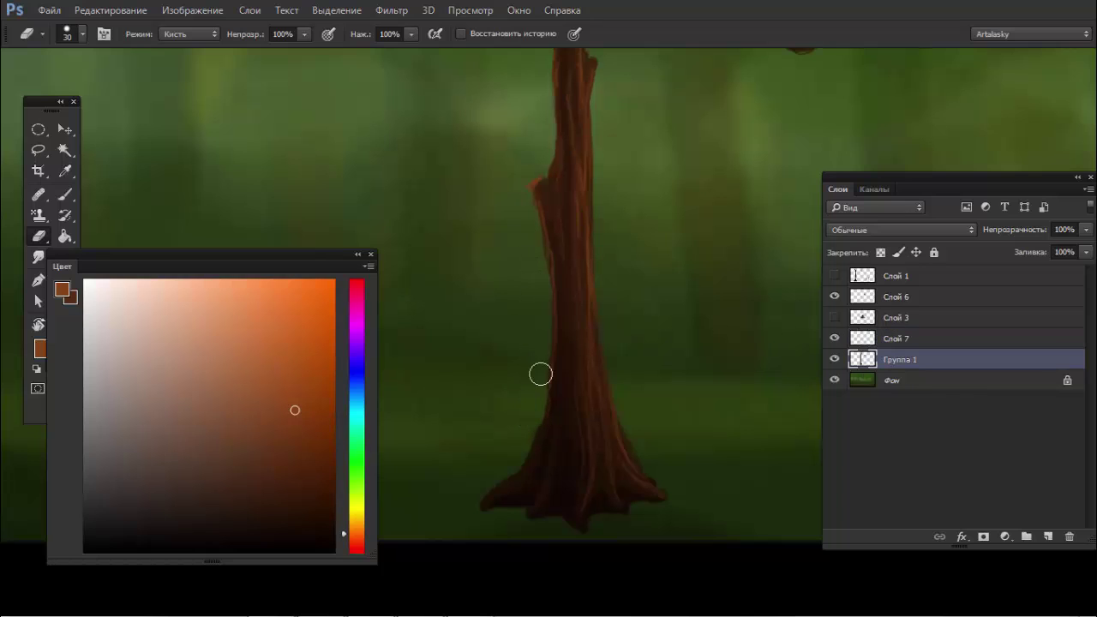
key("b")
key("alt+bracketright")
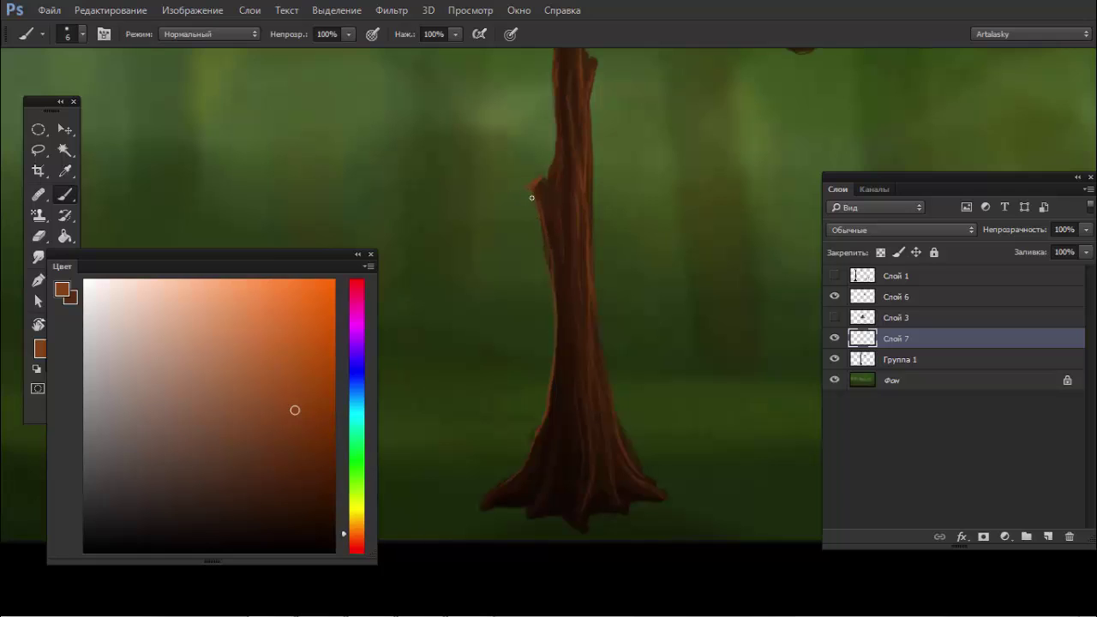
left_click(589, 326, "alt")
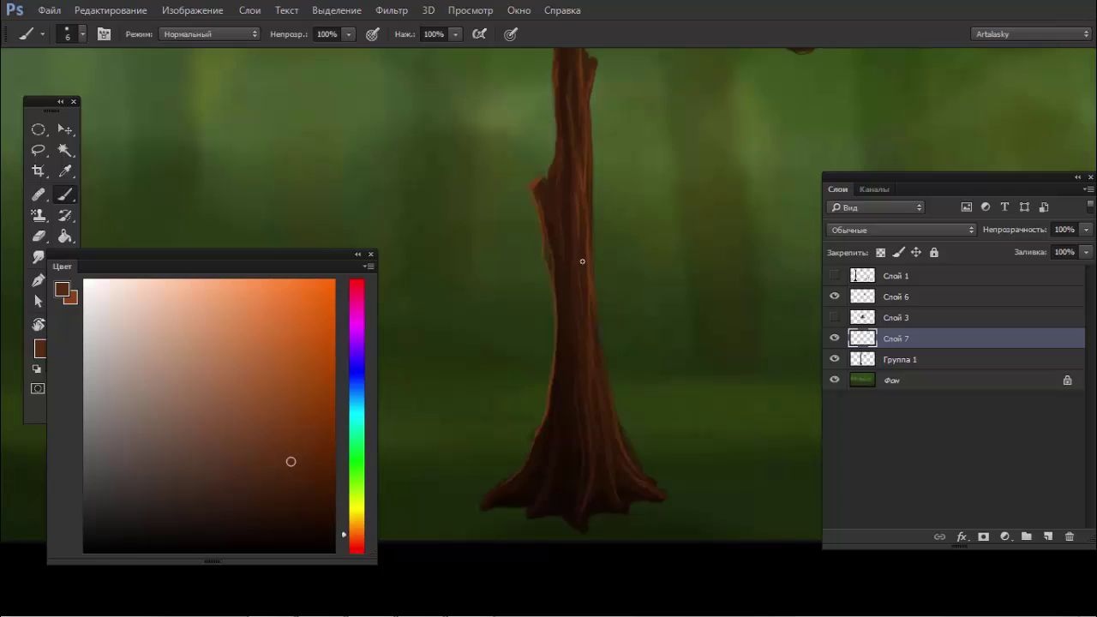
left_click(599, 359, "alt")
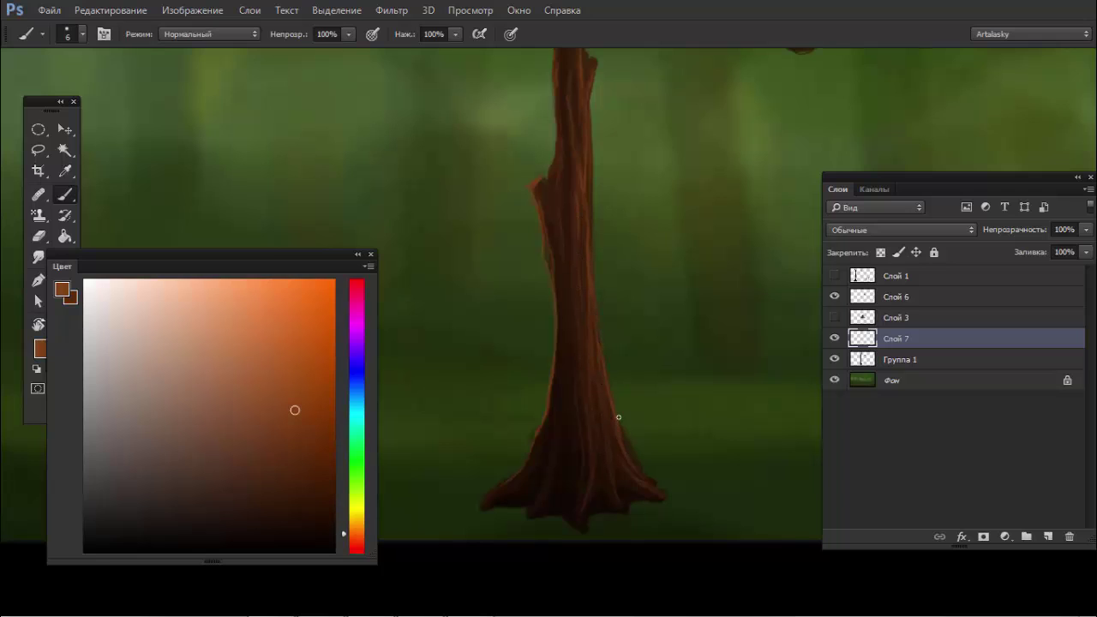
key("e")
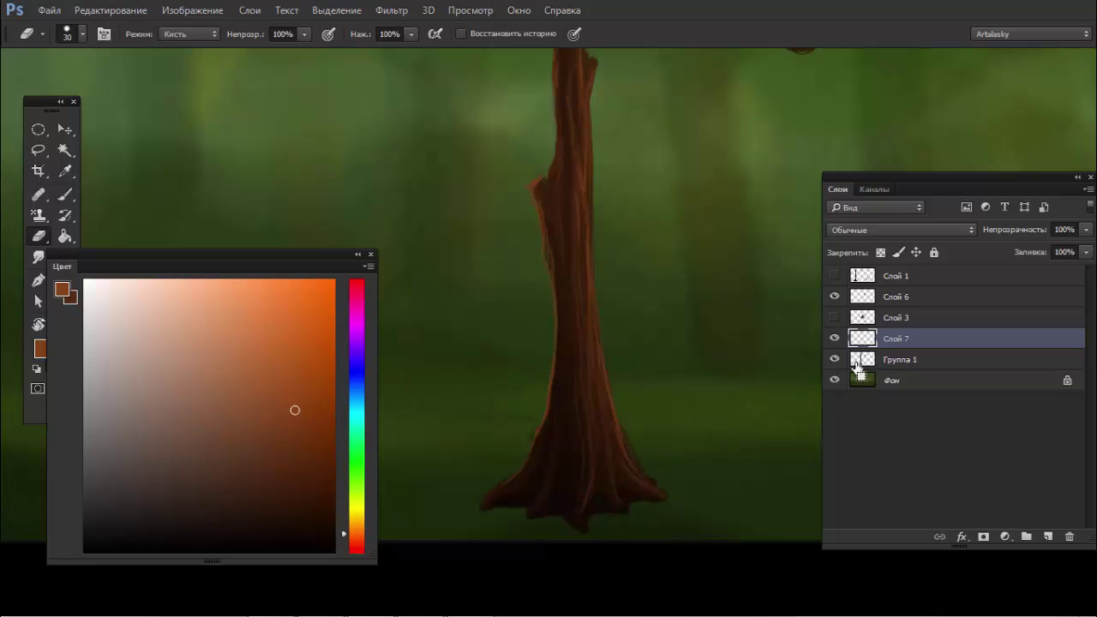
key("ctrl+e")
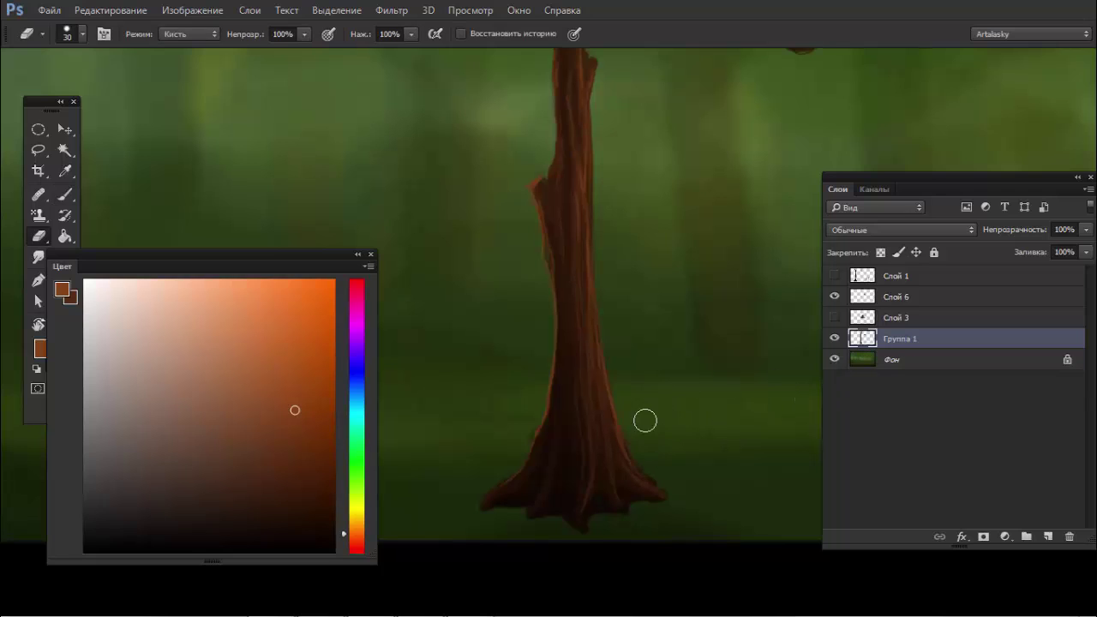
Step: Paint a thin light streak on the trunk and sample the dark colours at its base
key("b")
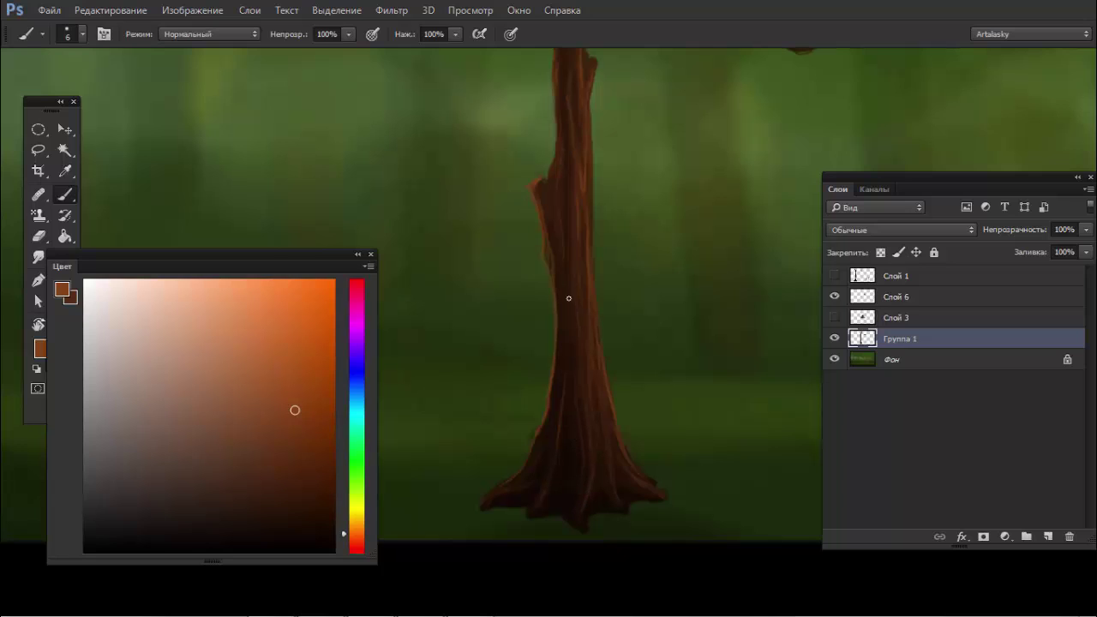
left_click_drag(566, 347, 566, 375)
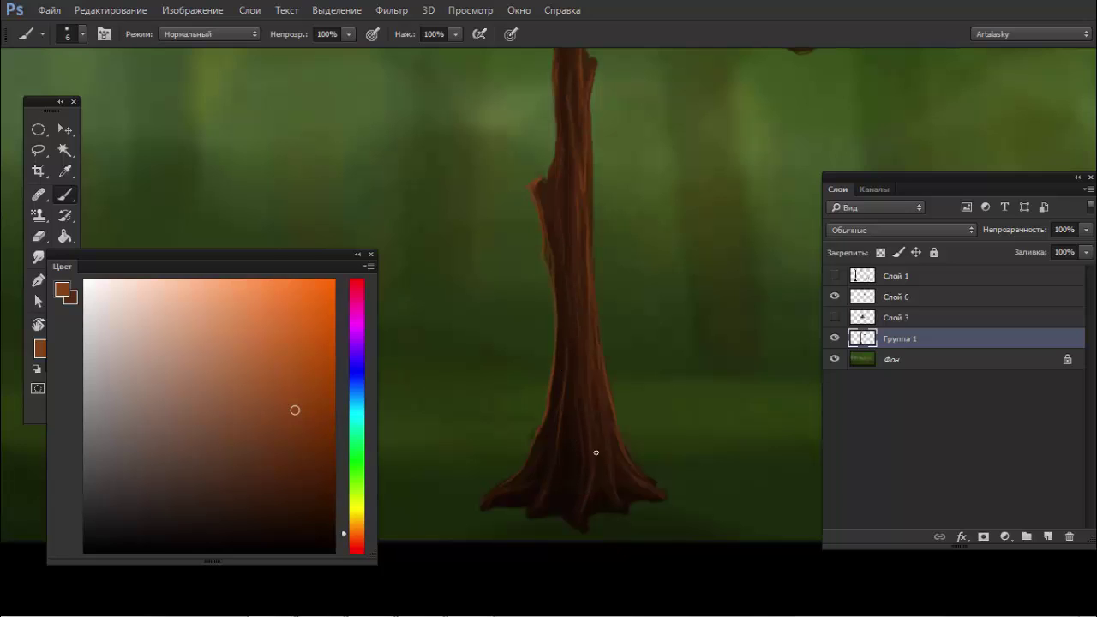
left_click(636, 497, "alt")
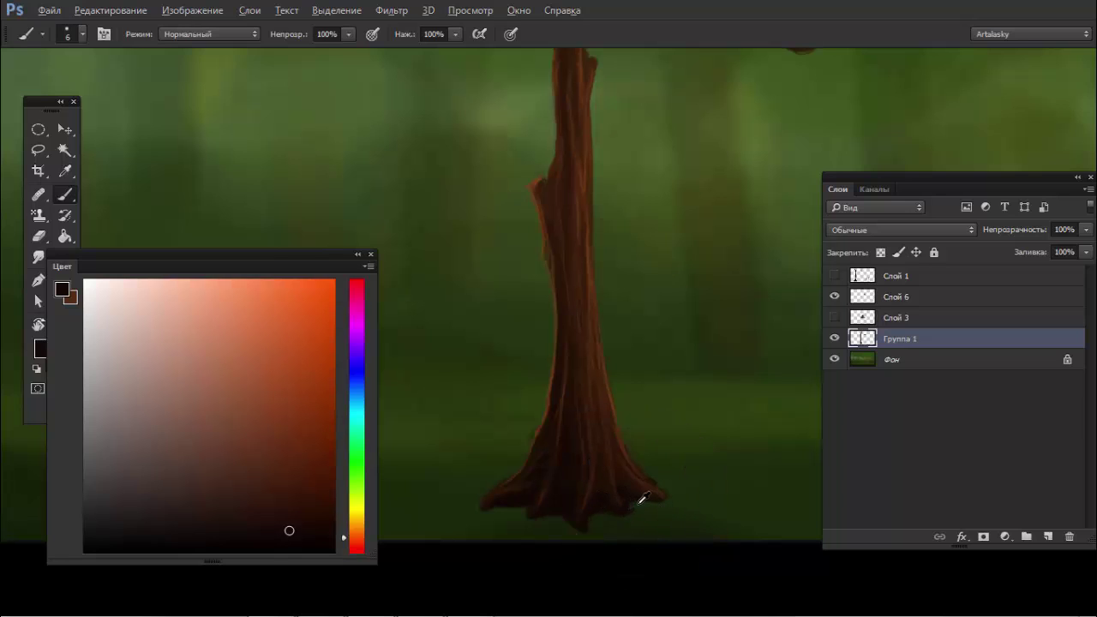
left_click(637, 504, "alt")
key("e")
key("b")
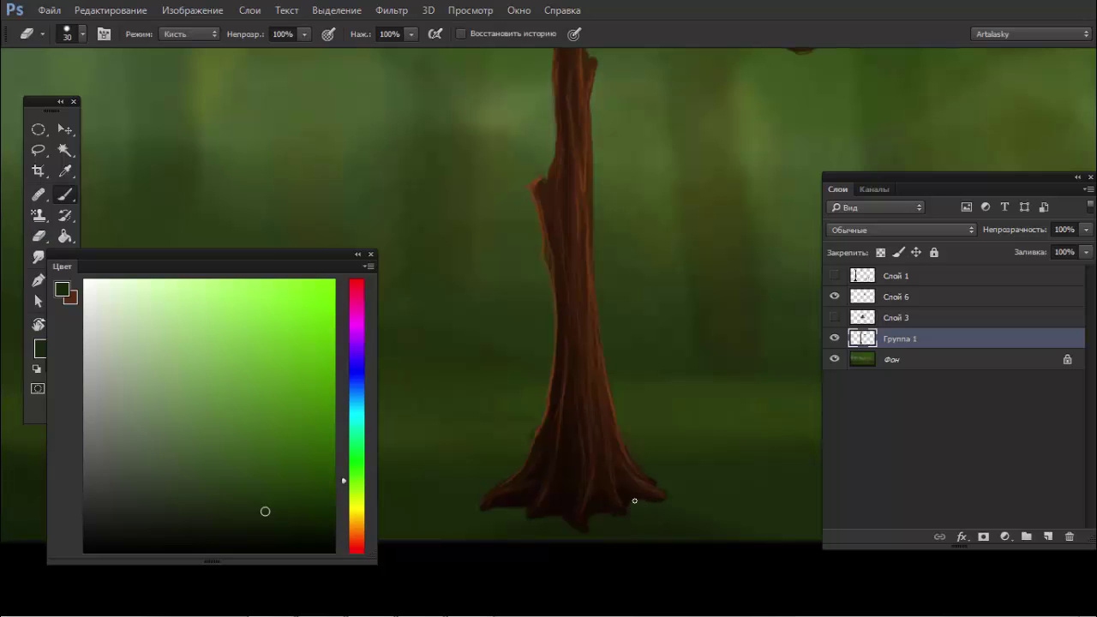
left_click(625, 490, "alt")
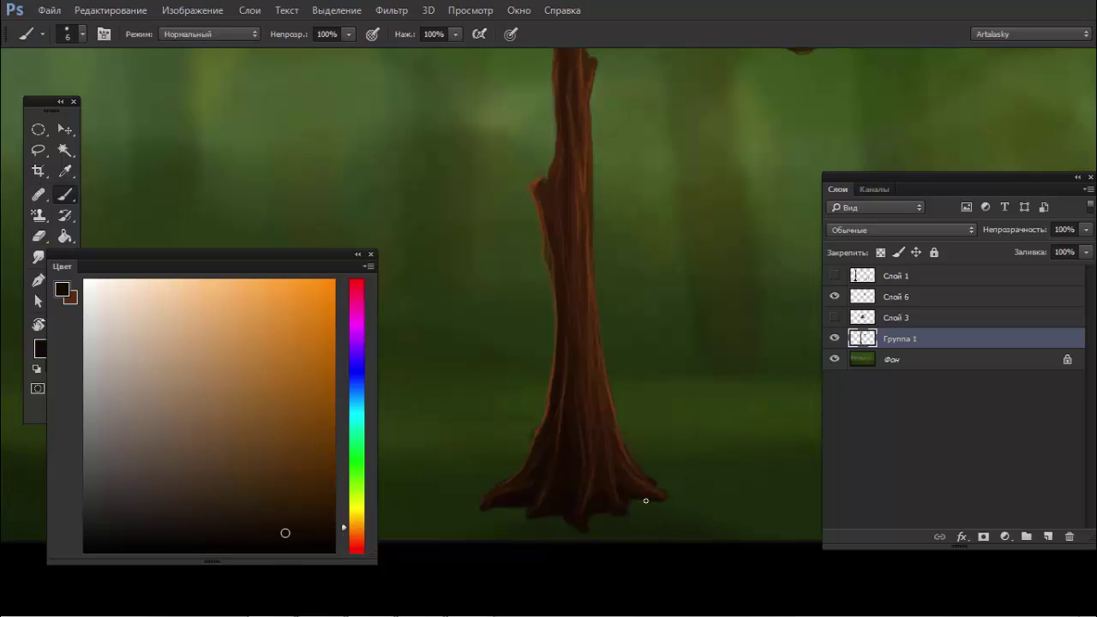
Step: Sample a lighter trunk brown and add a new empty layer above the tree group
scroll(659, 494, "up", 2)
scroll(631, 502, "up", 1)
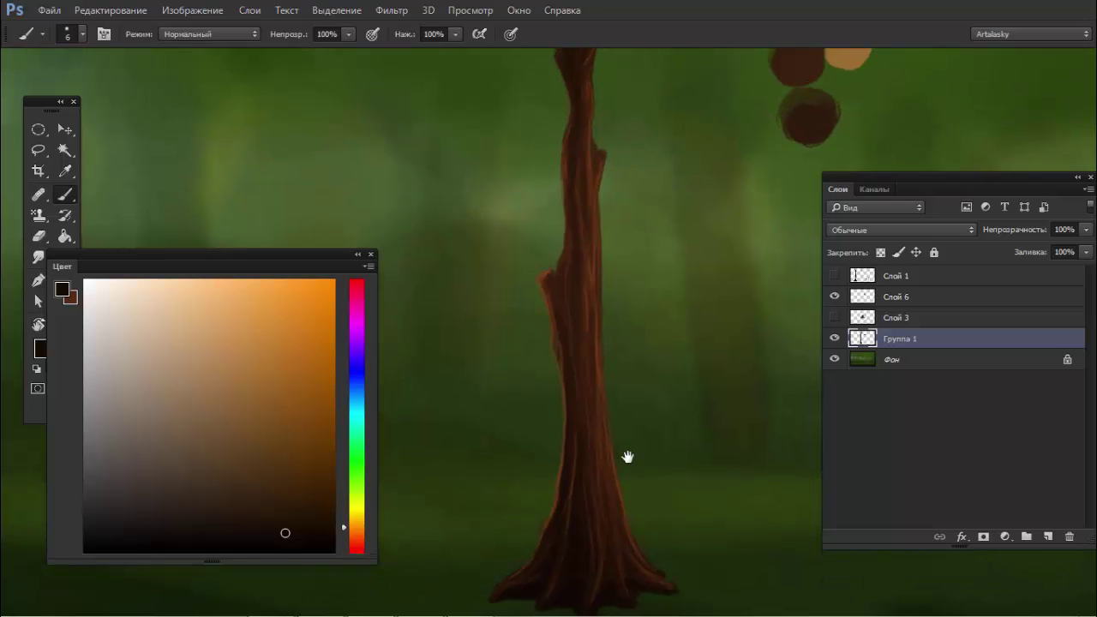
scroll(591, 184, "up", 3)
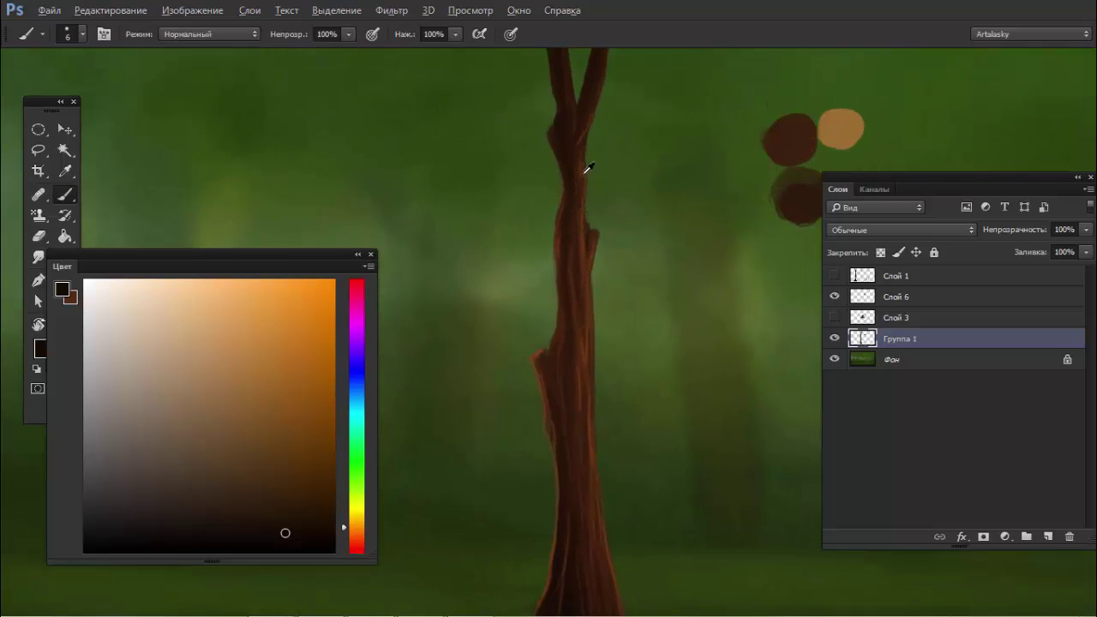
left_click(558, 166, "alt")
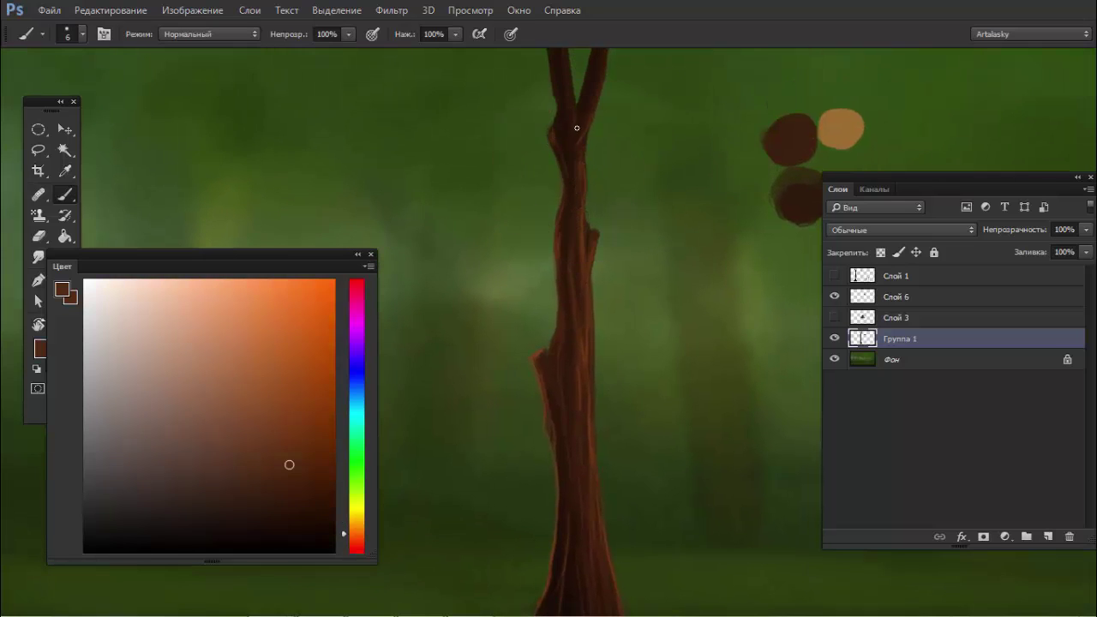
scroll(570, 159, "up", 3)
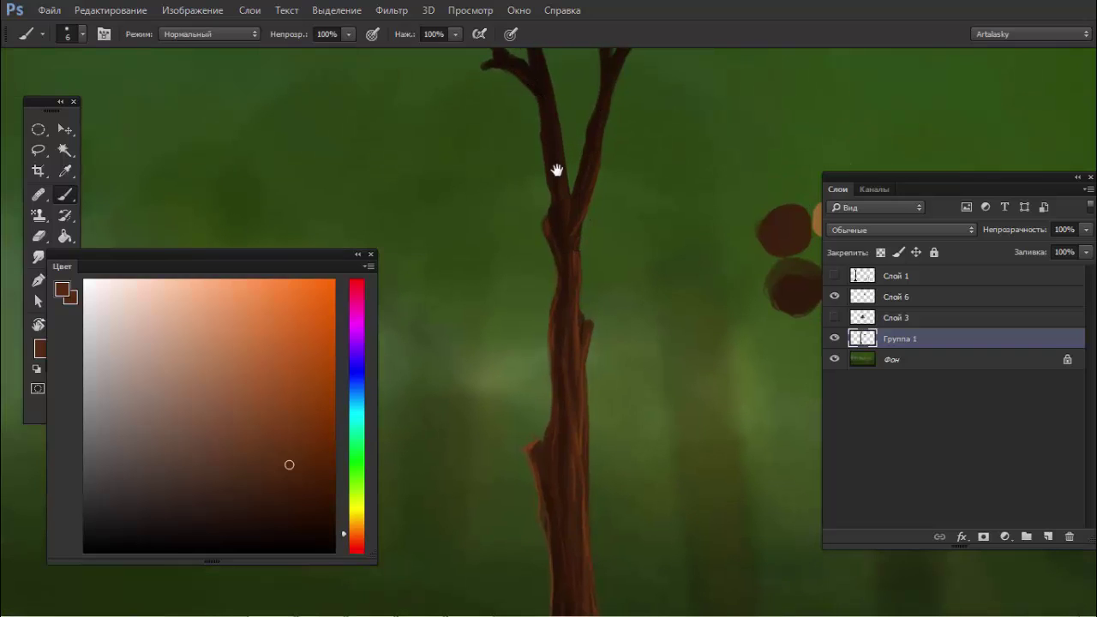
scroll(558, 166, "up", 3)
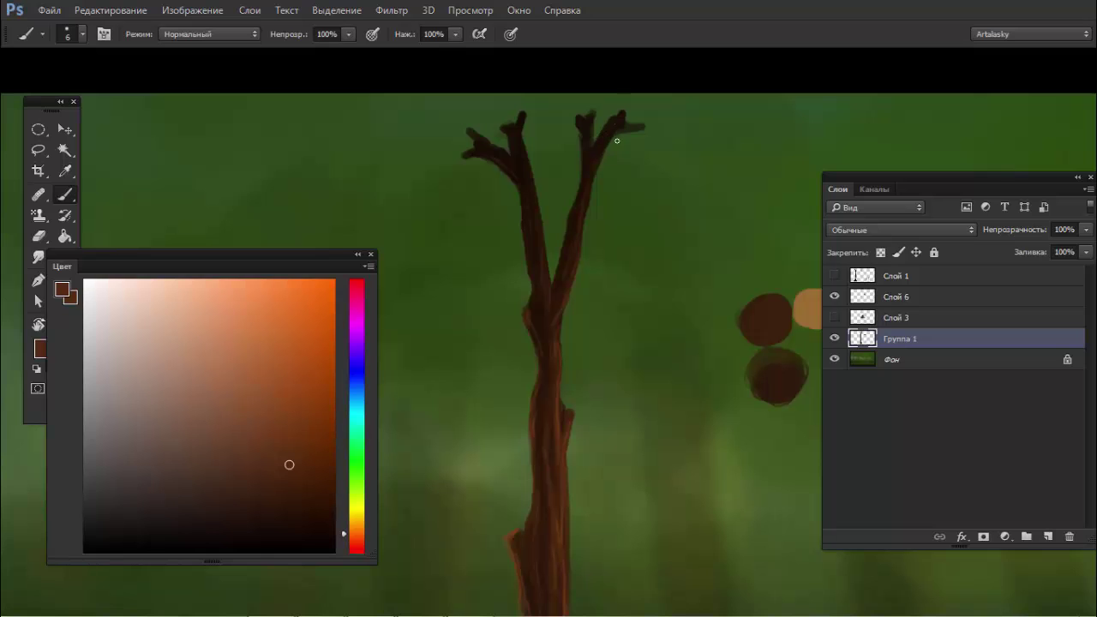
scroll(561, 257, "down", 3)
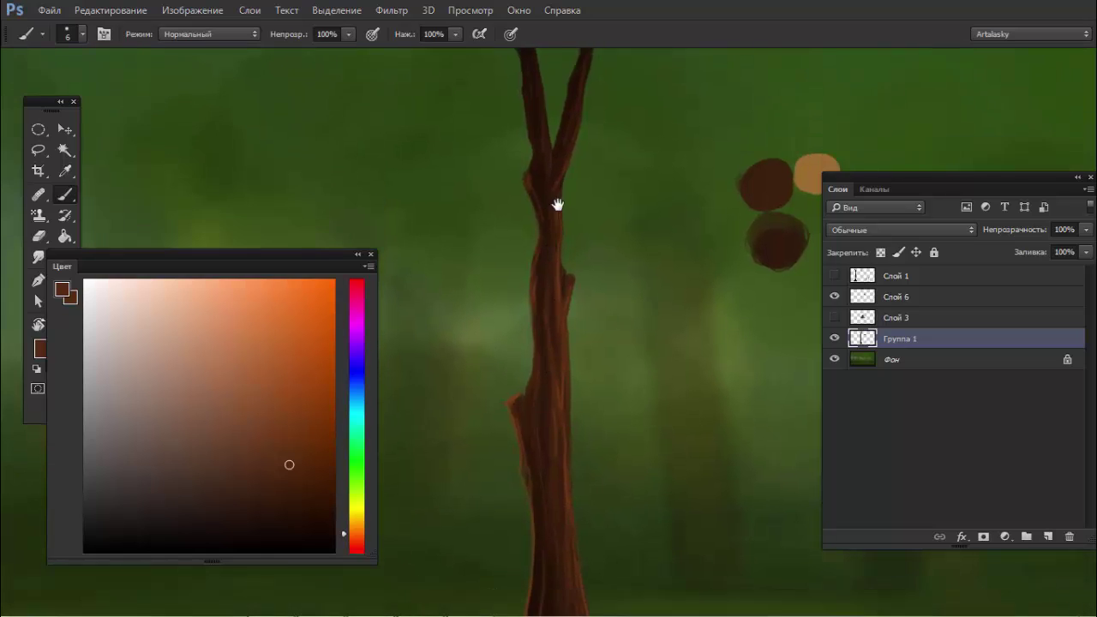
scroll(555, 257, "down", 5)
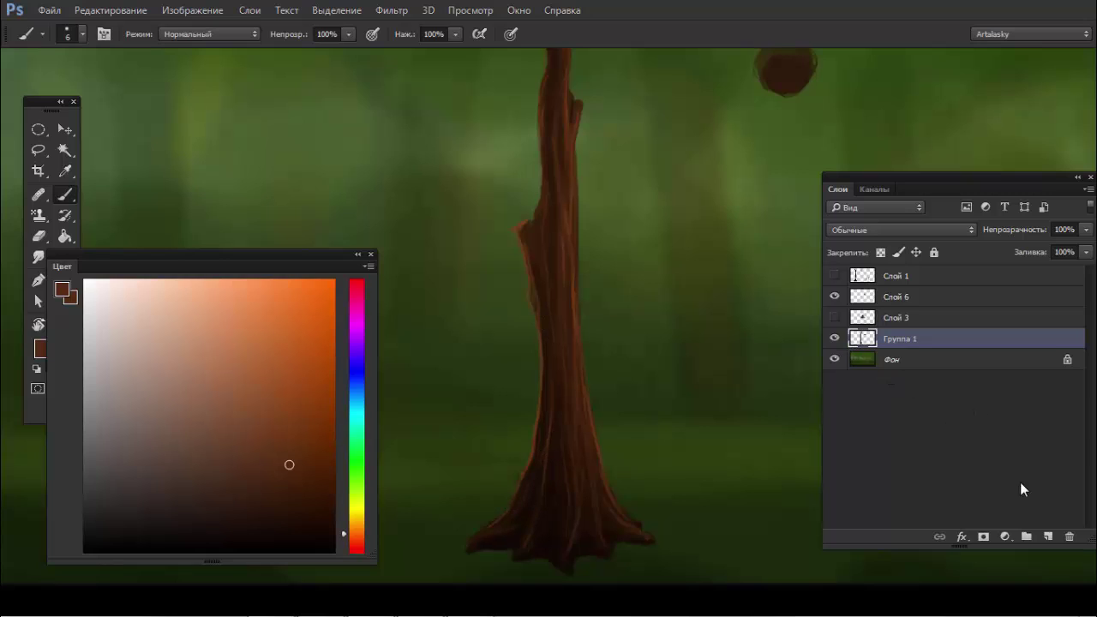
left_click(1047, 536)
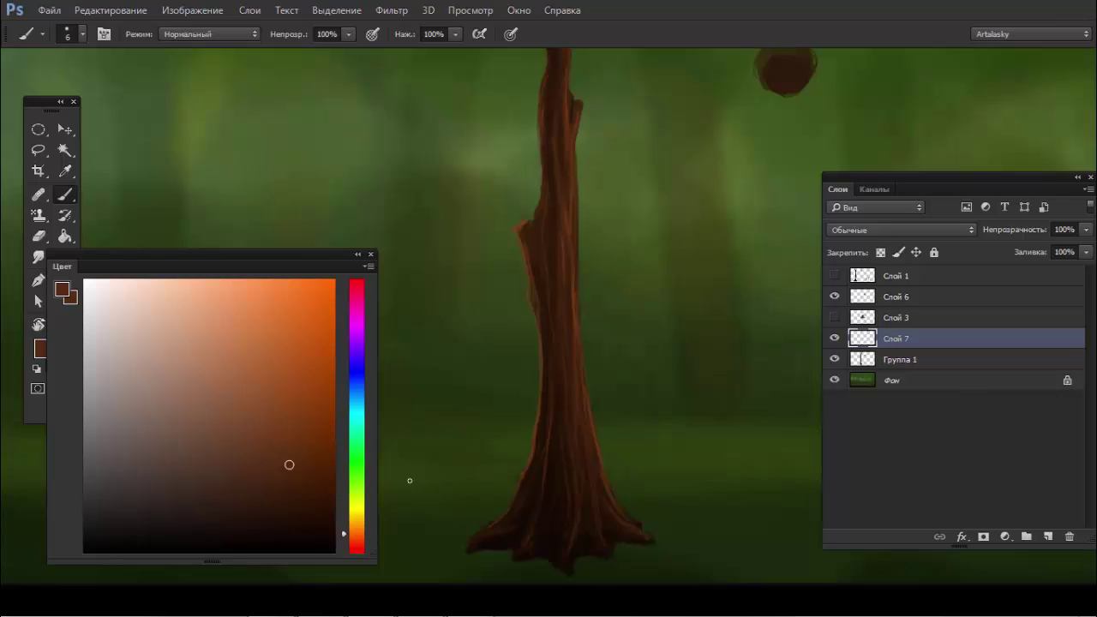
Step: Pick a dark reddish-brown and paint thin strokes along the trunk edges toward the roots
left_click_drag(266, 514, 299, 512)
left_click(357, 542)
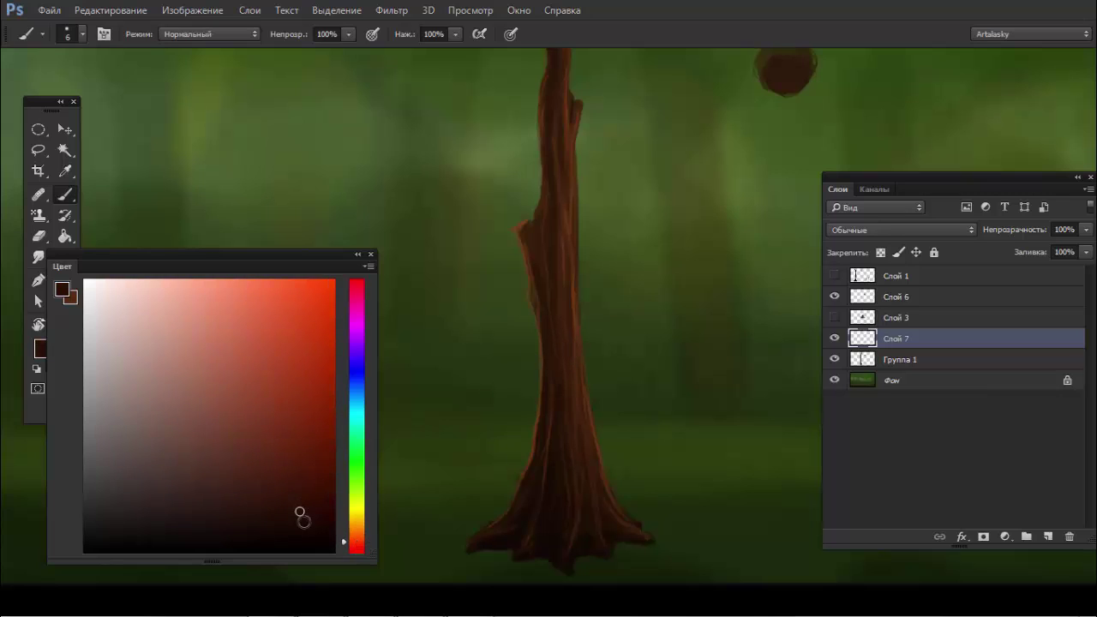
left_click(280, 528)
left_click_drag(552, 341, 555, 371)
scroll(570, 189, "up", 2)
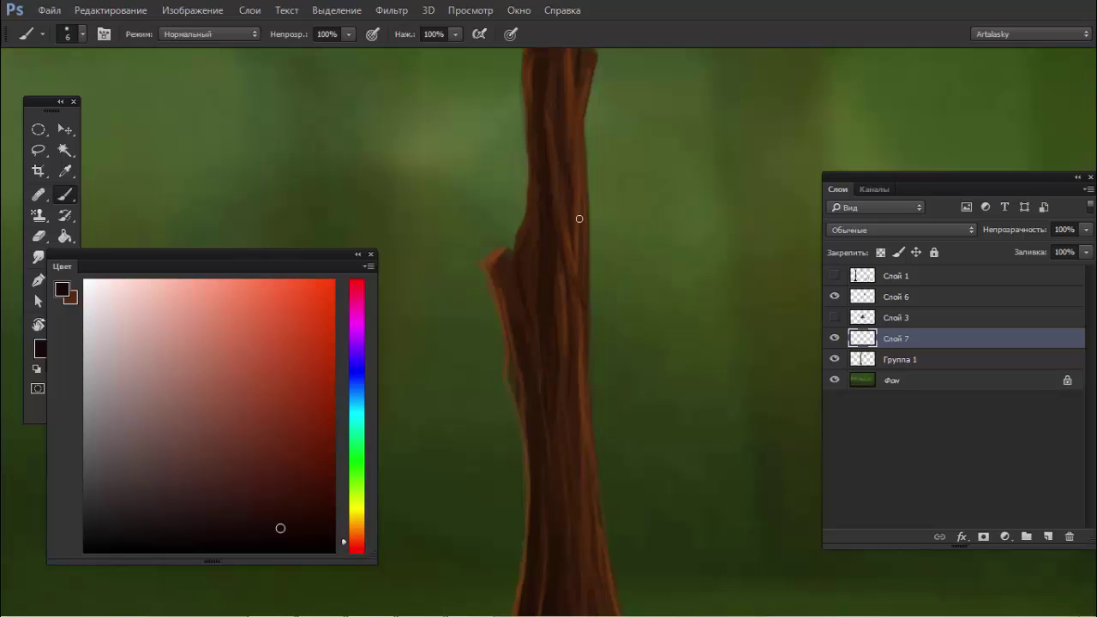
left_click_drag(579, 219, 584, 271)
mouse_move(565, 402)
left_mouse_down()
mouse_move(577, 291)
mouse_move(558, 232)
left_mouse_up()
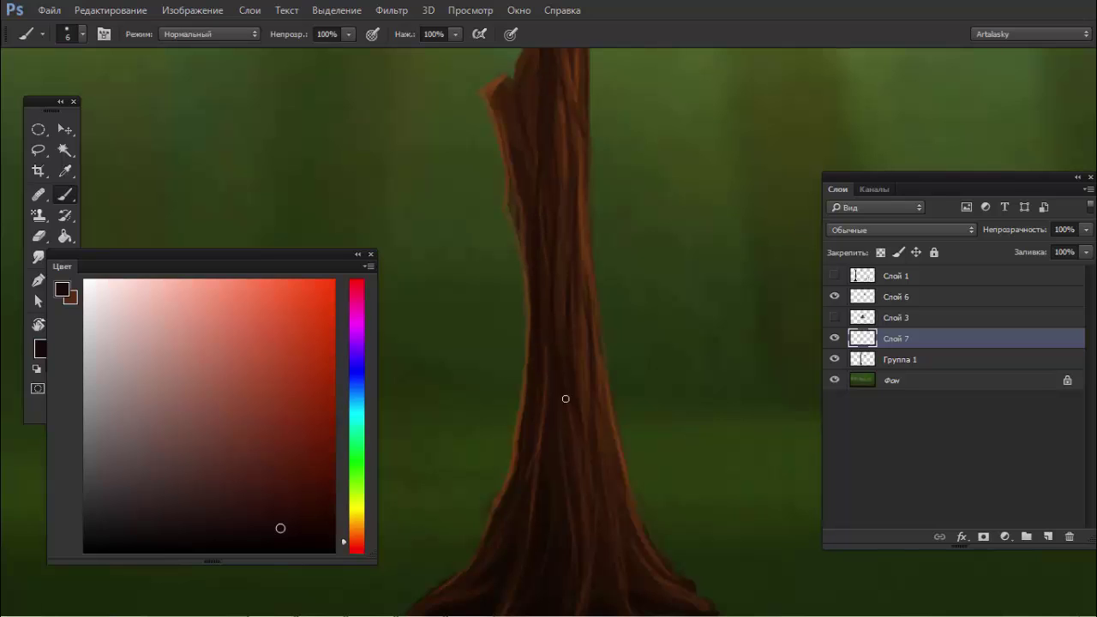
left_click_drag(587, 532, 573, 296)
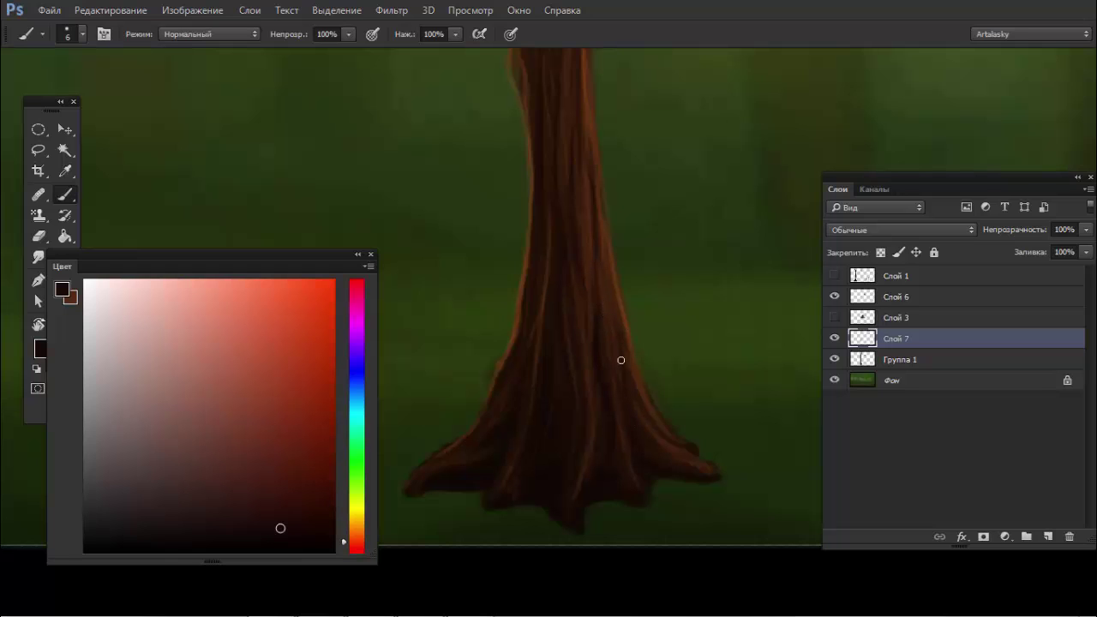
left_click(128, 10)
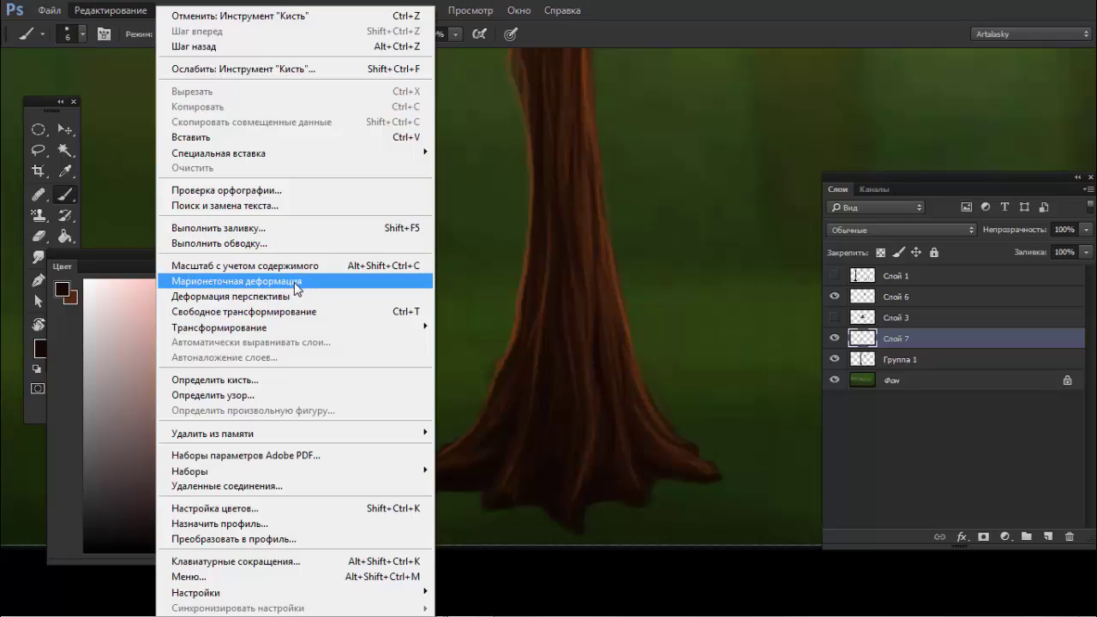
Step: Extend the root's bottom edge with a dark colour sampled from the root
left_click(648, 158)
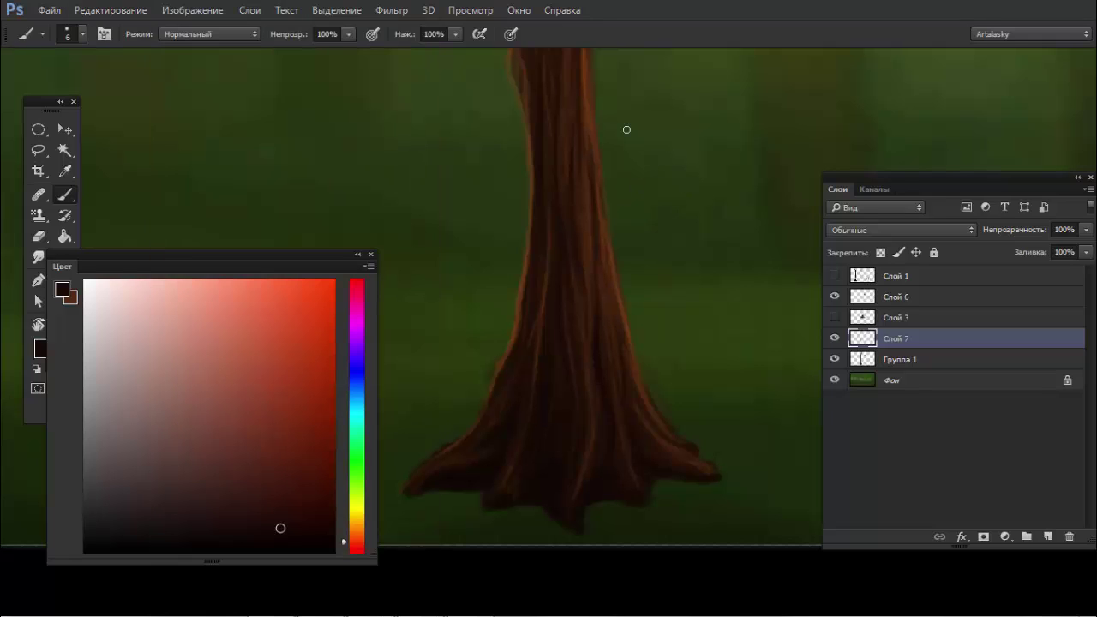
key("e")
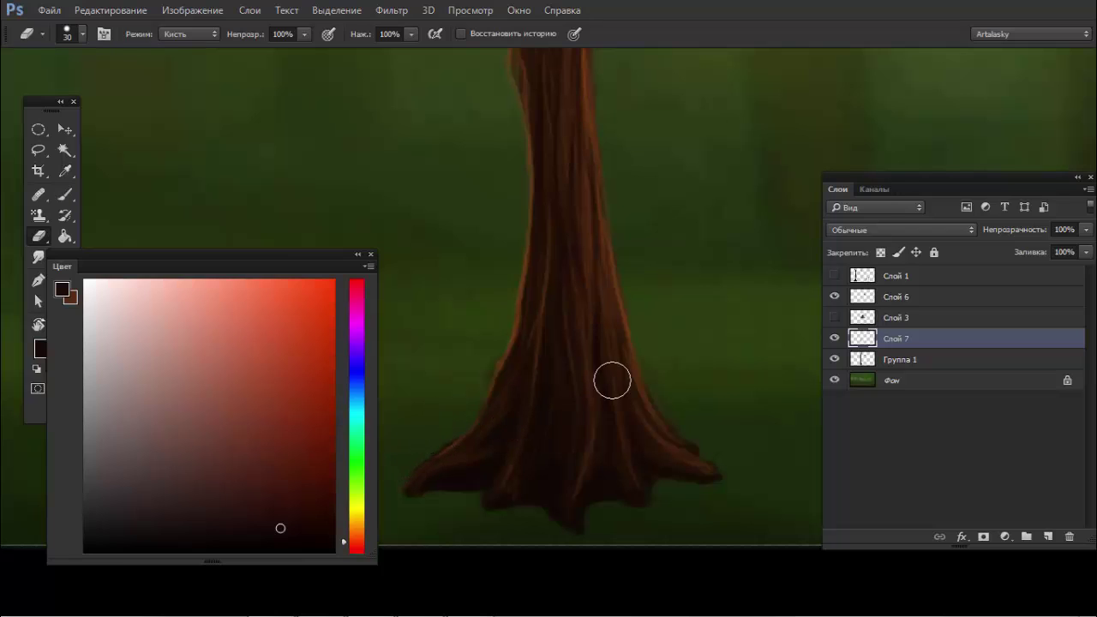
key("b")
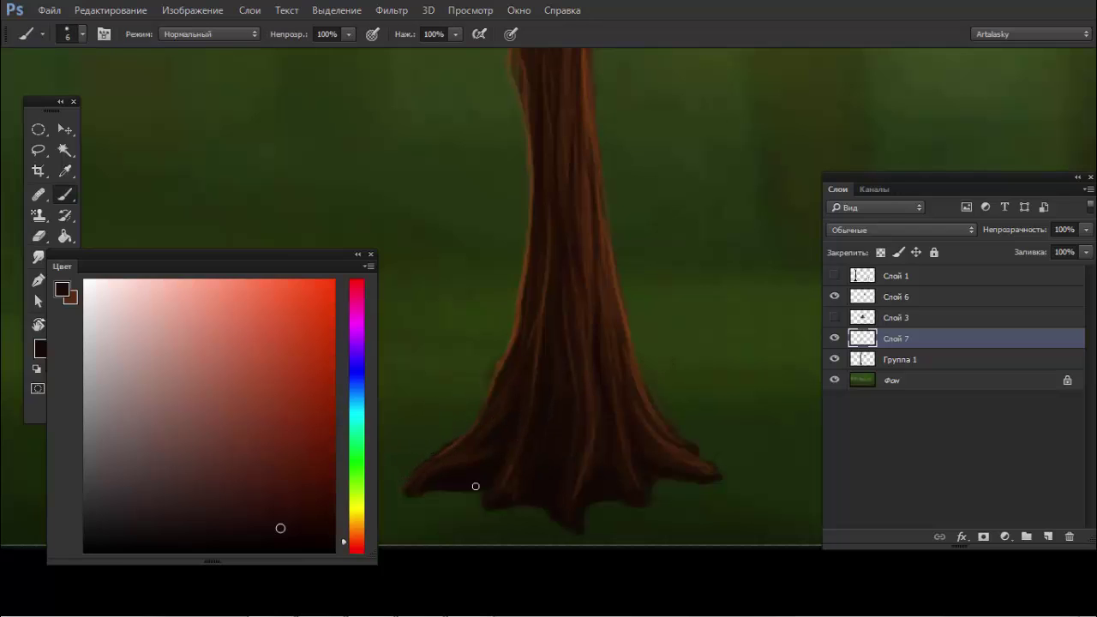
left_click(439, 482, "alt")
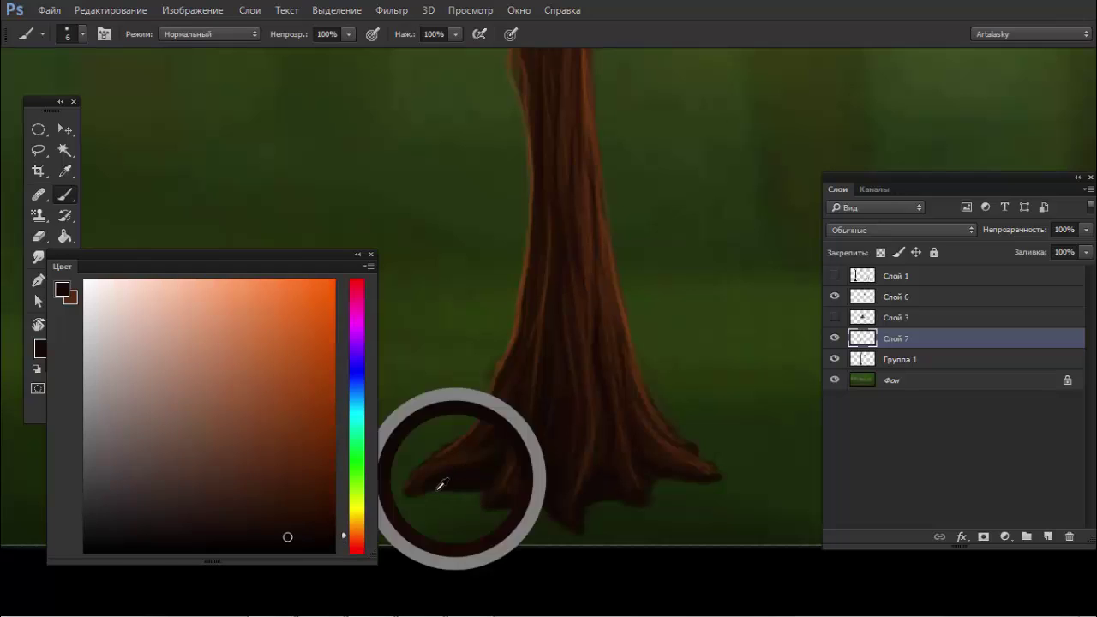
left_click(461, 502, "alt")
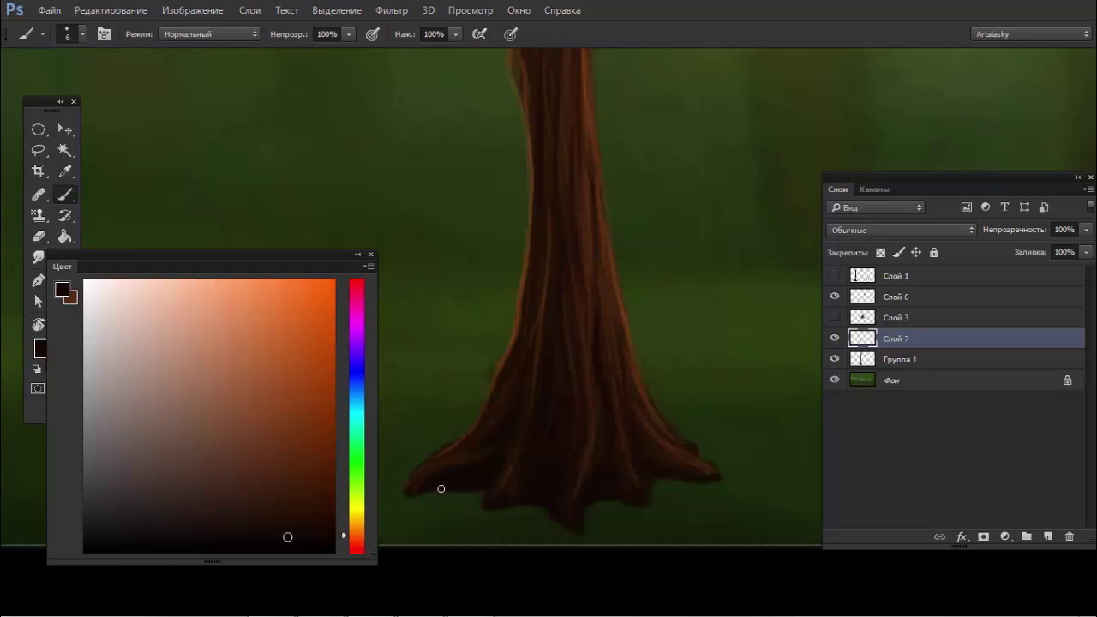
left_click_drag(474, 502, 510, 513)
Step: Paint dark bark streaks down the upper trunk, redoing one stroke
left_click_drag(577, 288, 577, 309)
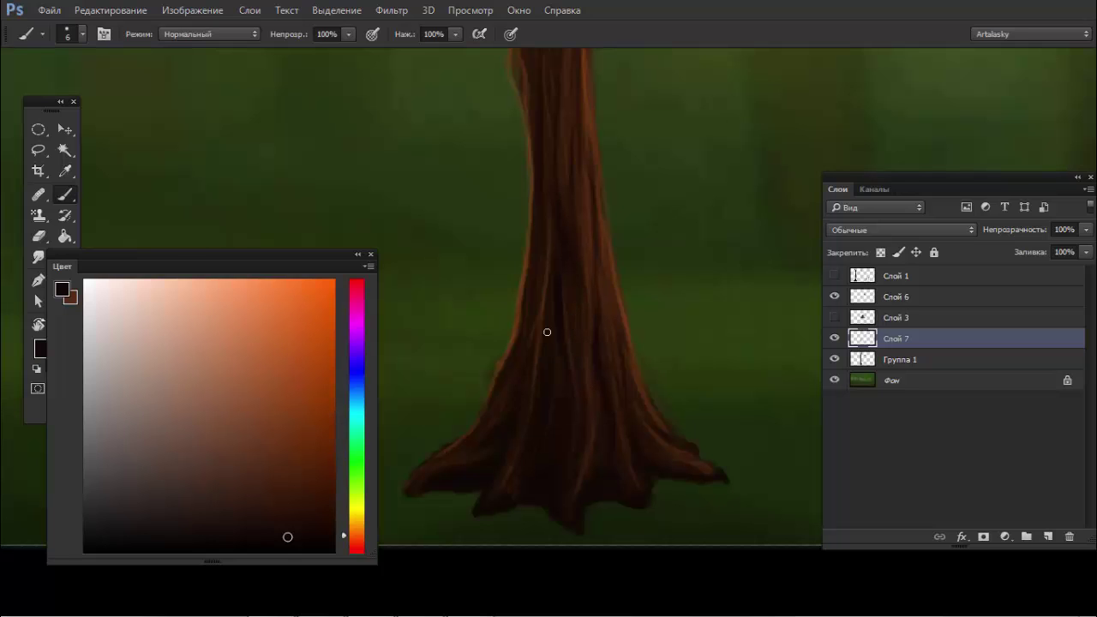
scroll(541, 408, "up", 3)
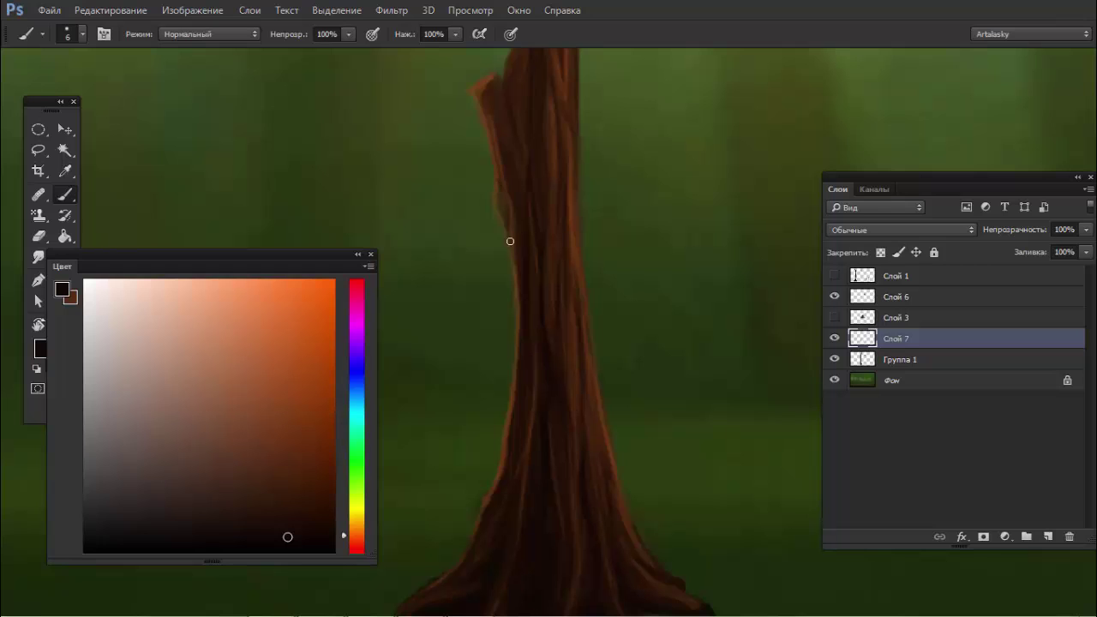
left_click_drag(550, 147, 560, 295)
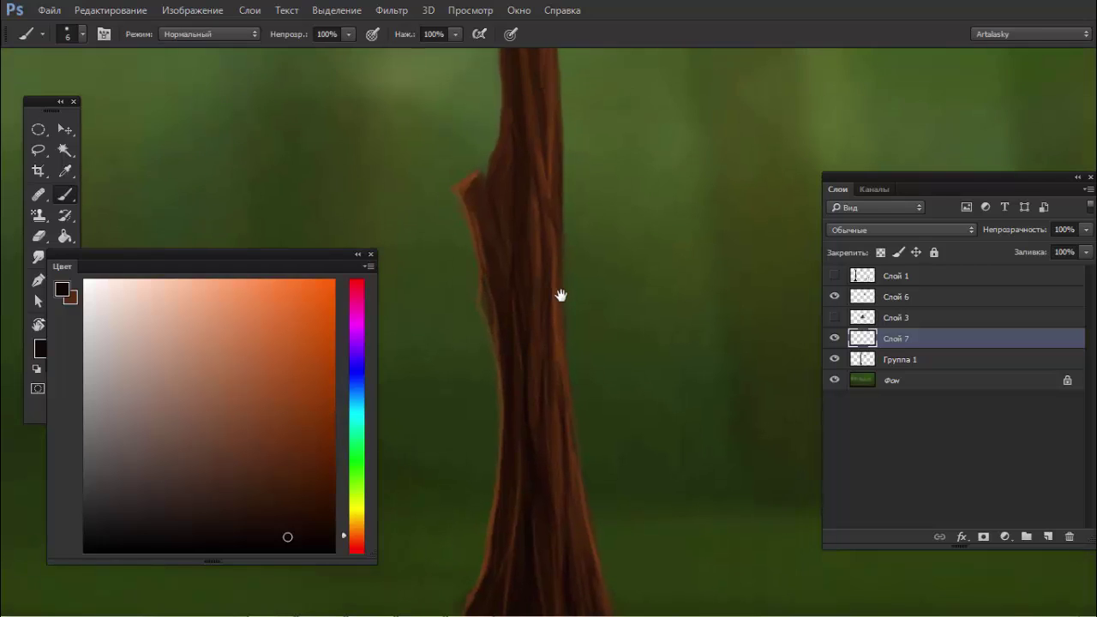
left_click_drag(507, 248, 514, 135)
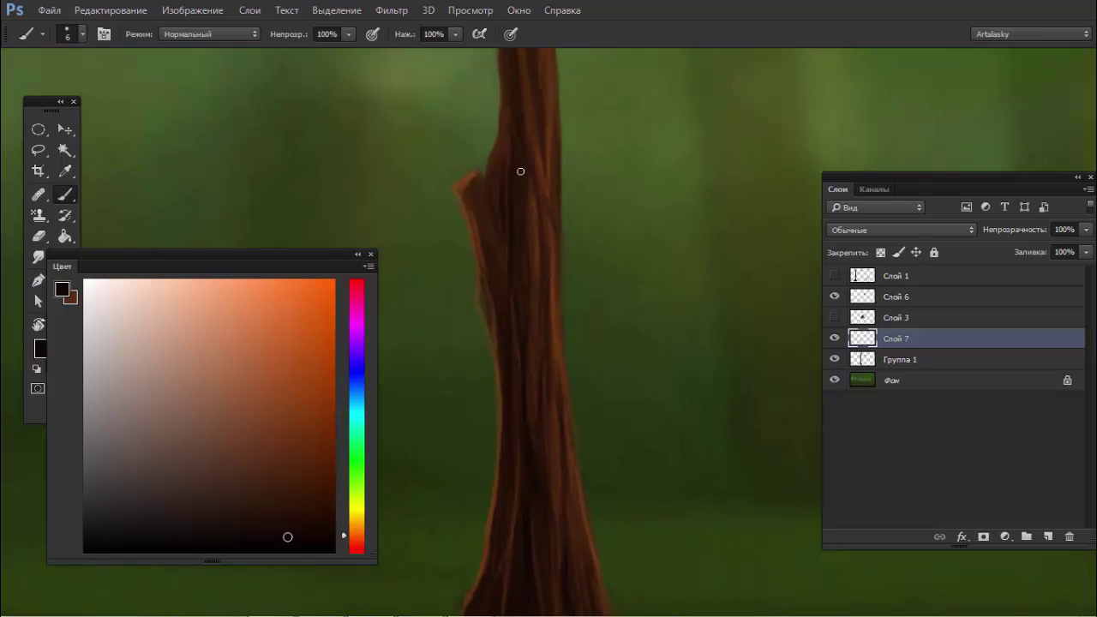
left_click_drag(529, 255, 527, 135)
key("ctrl+z")
left_click_drag(523, 282, 536, 186)
Step: Darken the trunk's right side, upper and lower, with more dark streaks
mouse_move(511, 268)
left_mouse_down()
mouse_move(475, 257)
mouse_move(506, 259)
left_mouse_up()
scroll(556, 411, "up", 1)
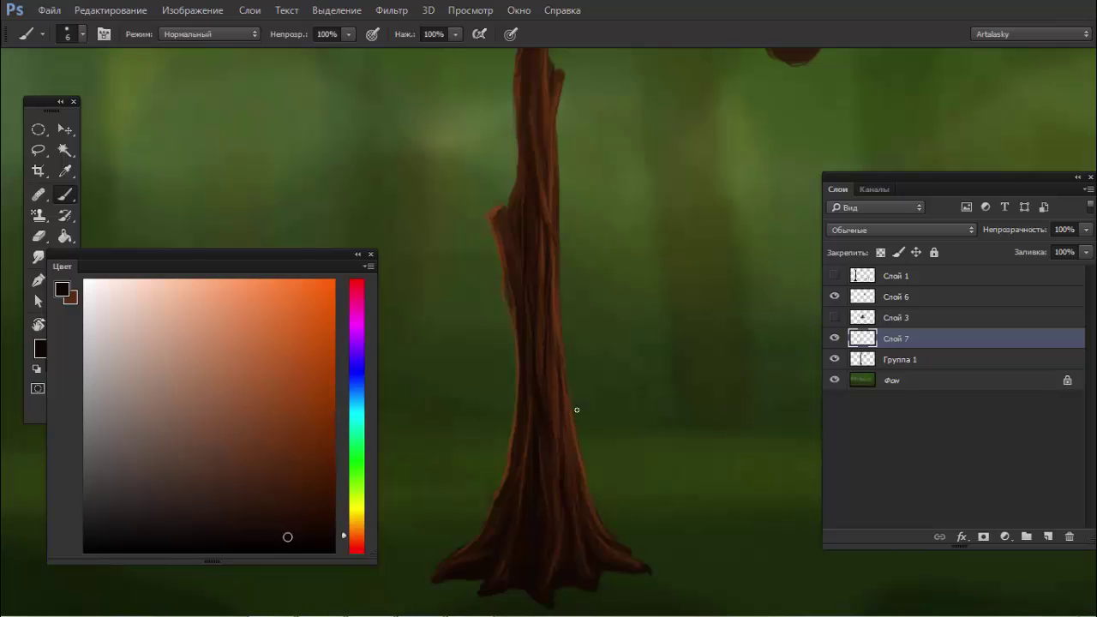
left_click_drag(585, 299, 568, 436)
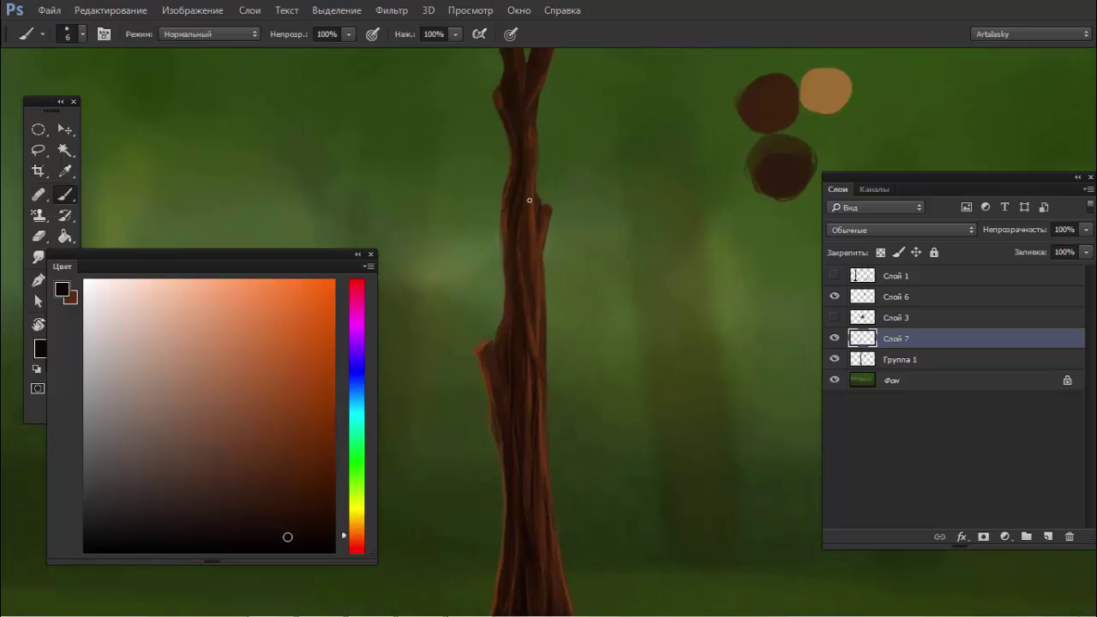
left_click_drag(528, 200, 530, 261)
left_click_drag(533, 167, 533, 247)
left_click_drag(536, 326, 532, 286)
left_click_drag(525, 142, 506, 329)
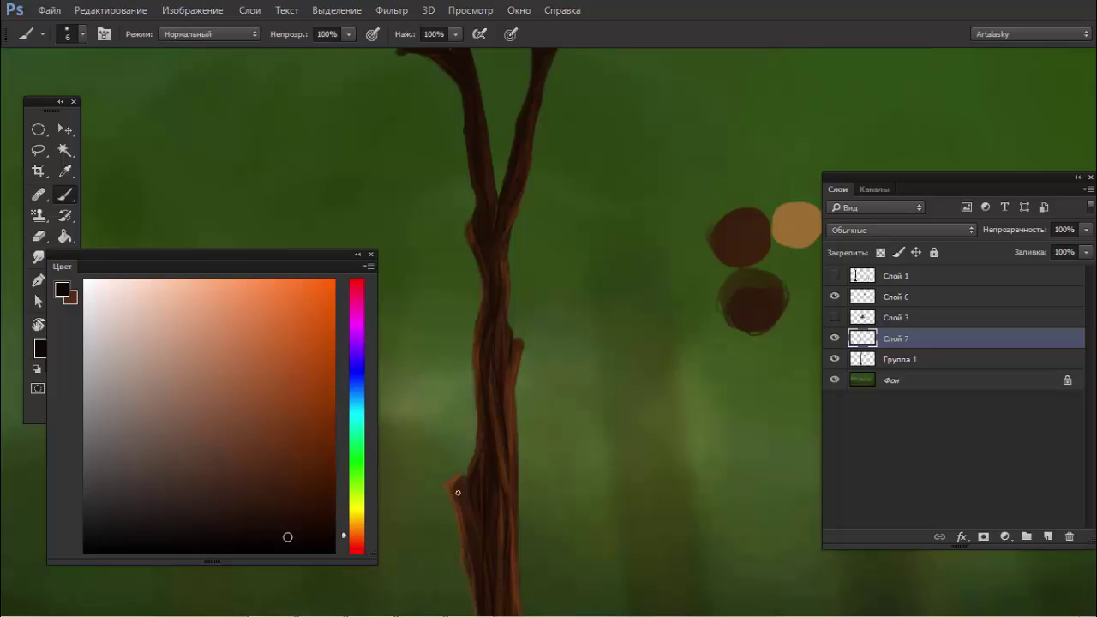
Step: Compare the trunk by toggling Слой 7, then add new empty layer Слой 8 above it
left_click_drag(533, 523, 541, 340)
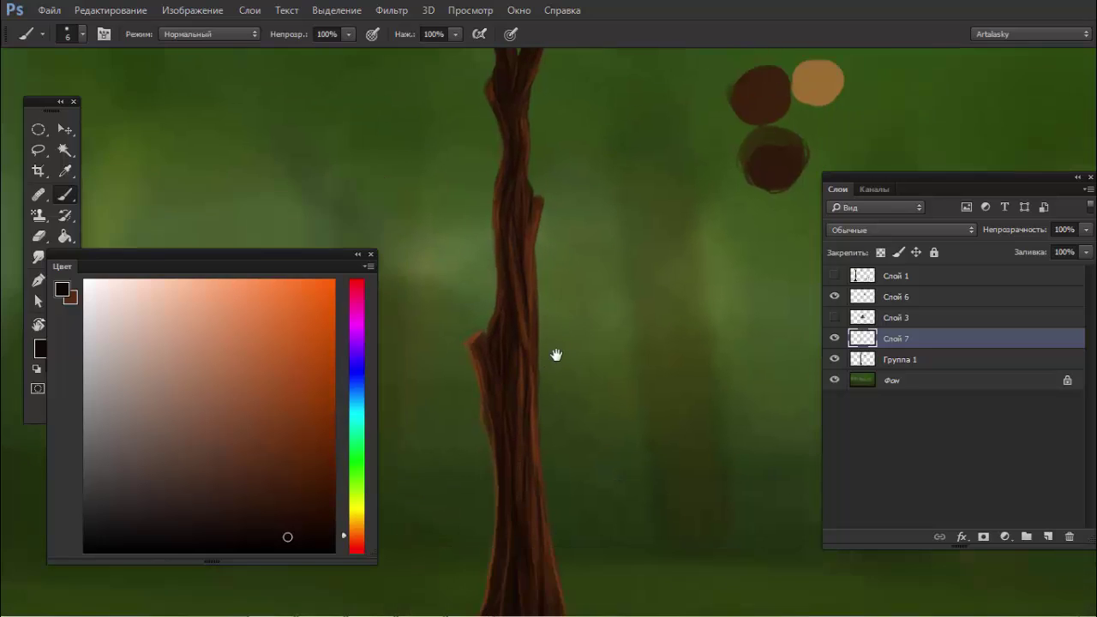
scroll(578, 382, "down", 2)
scroll(568, 311, "down", 2)
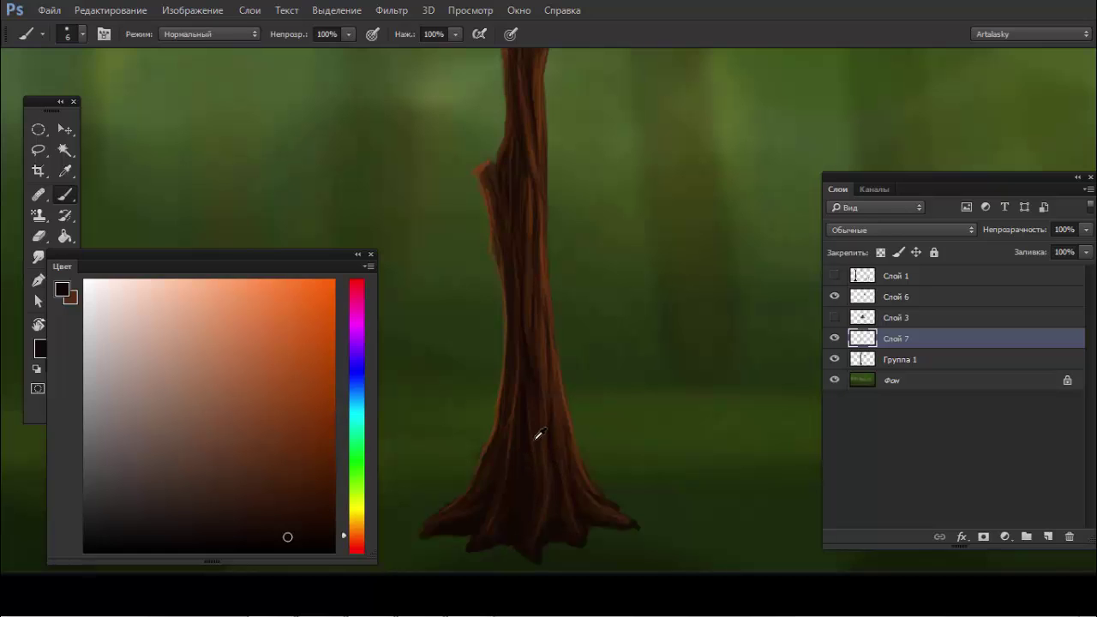
left_click(540, 430, "alt")
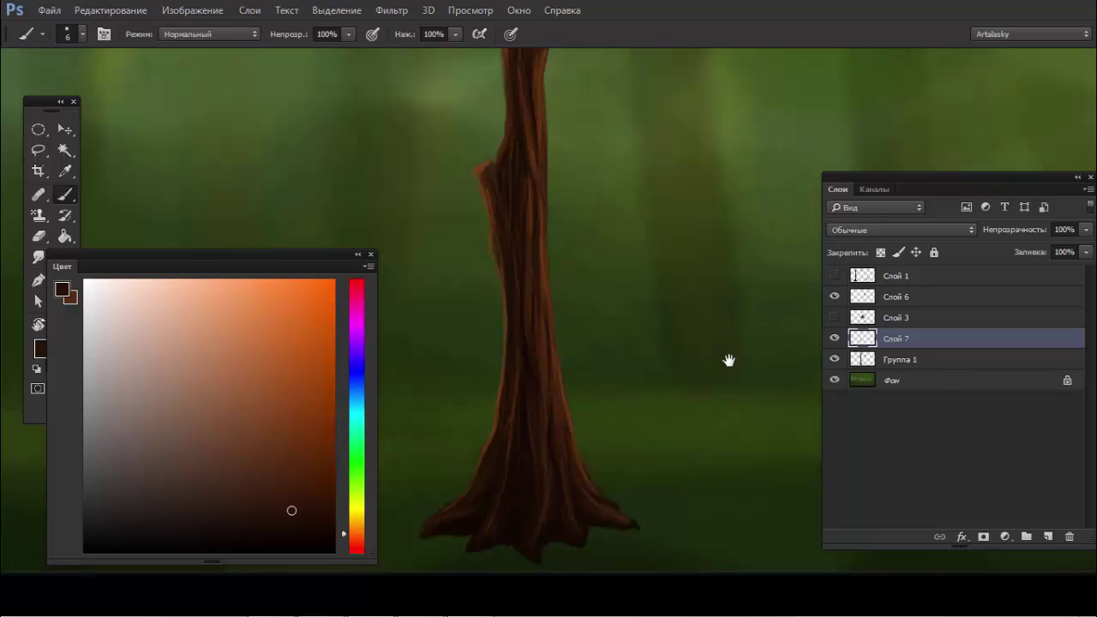
scroll(727, 359, "down", 1)
left_click_drag(727, 318, 735, 370)
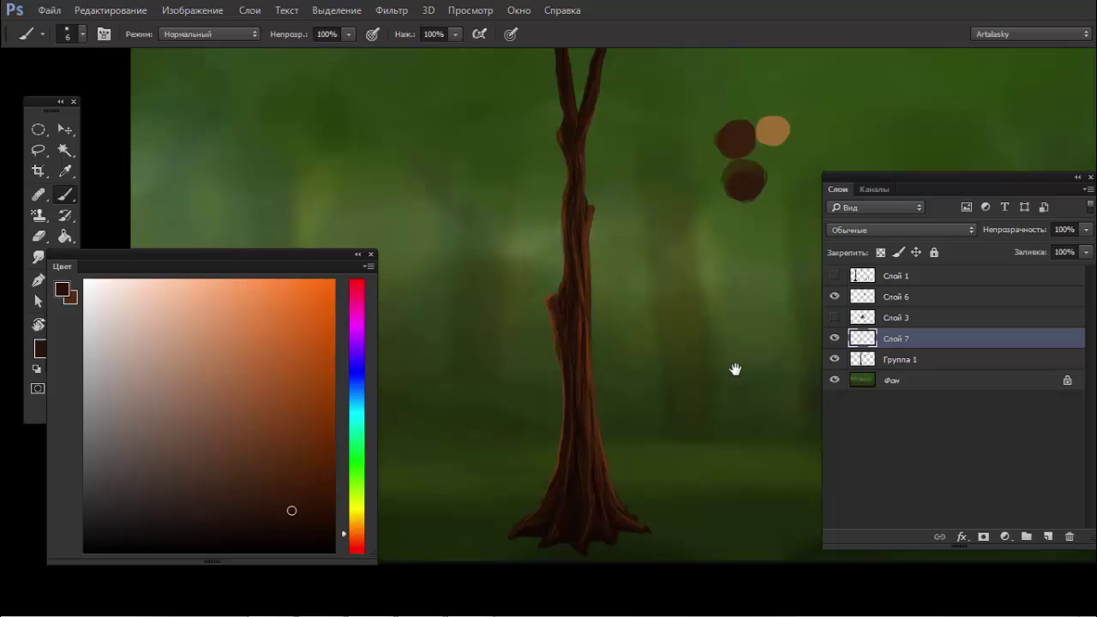
left_click(834, 339)
left_click(834, 338)
left_click(1047, 536)
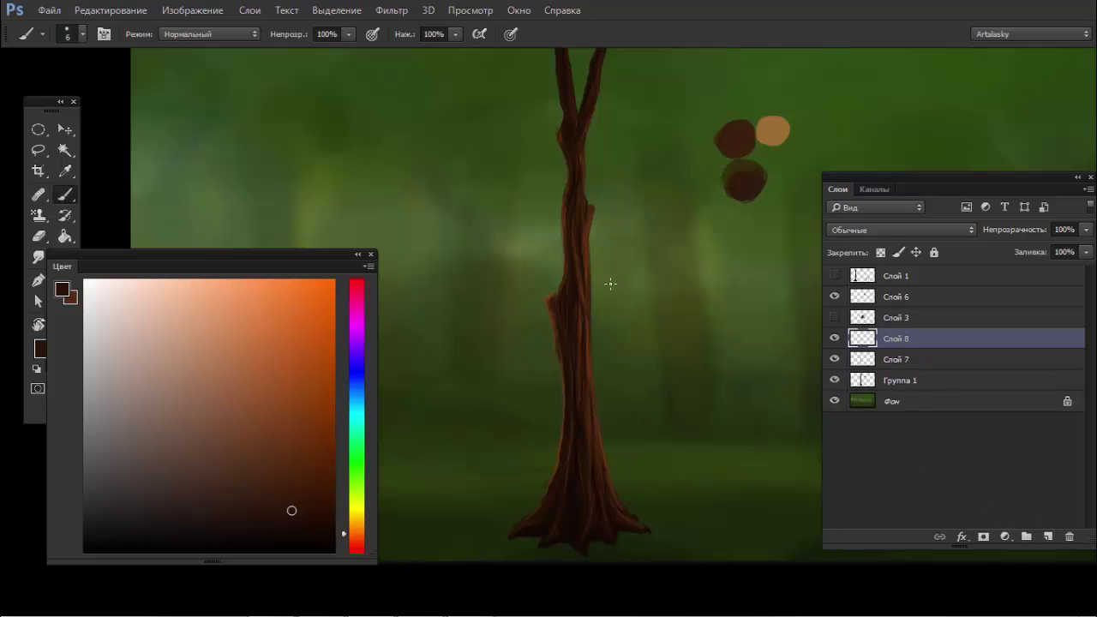
Step: Paint thin light-brown streaks along the trunk with a smaller brush
scroll(610, 284, "up", 1)
scroll(659, 311, "up", 2)
left_click(538, 365, "alt")
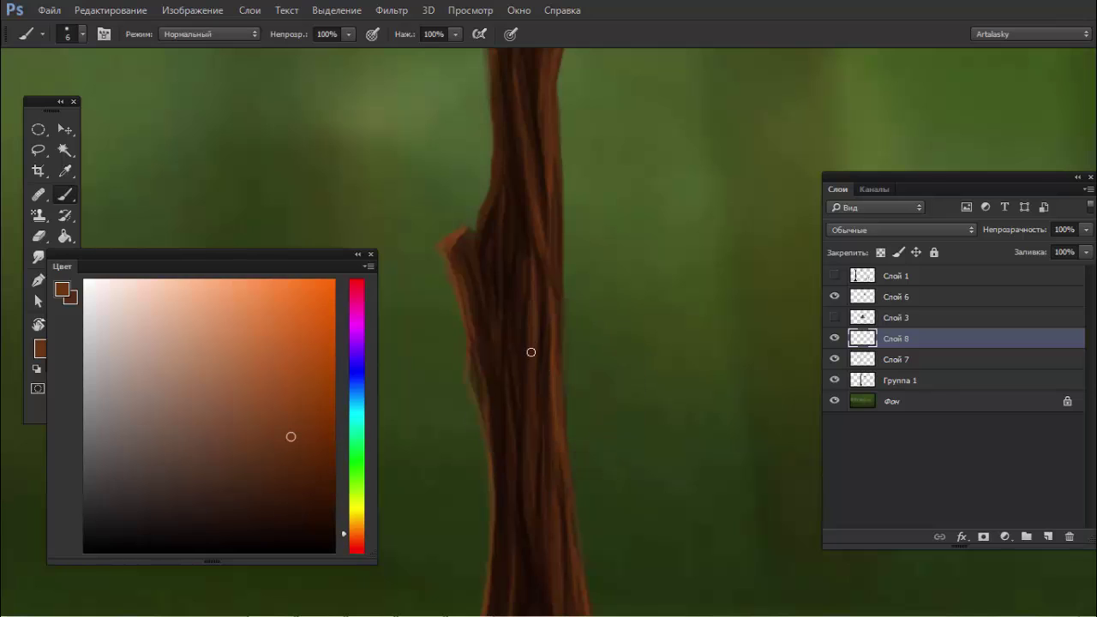
key("bracketleft")
key("bracketleft")
key("bracketleft")
left_click(525, 339, "alt")
left_click_drag(535, 372, 535, 317)
mouse_move(533, 401)
left_mouse_down()
mouse_move(533, 370)
mouse_move(534, 420)
left_mouse_up()
Step: Paint lighter brown streaks down the trunk's centre in a new brown shade
left_click(263, 459)
left_click(286, 449)
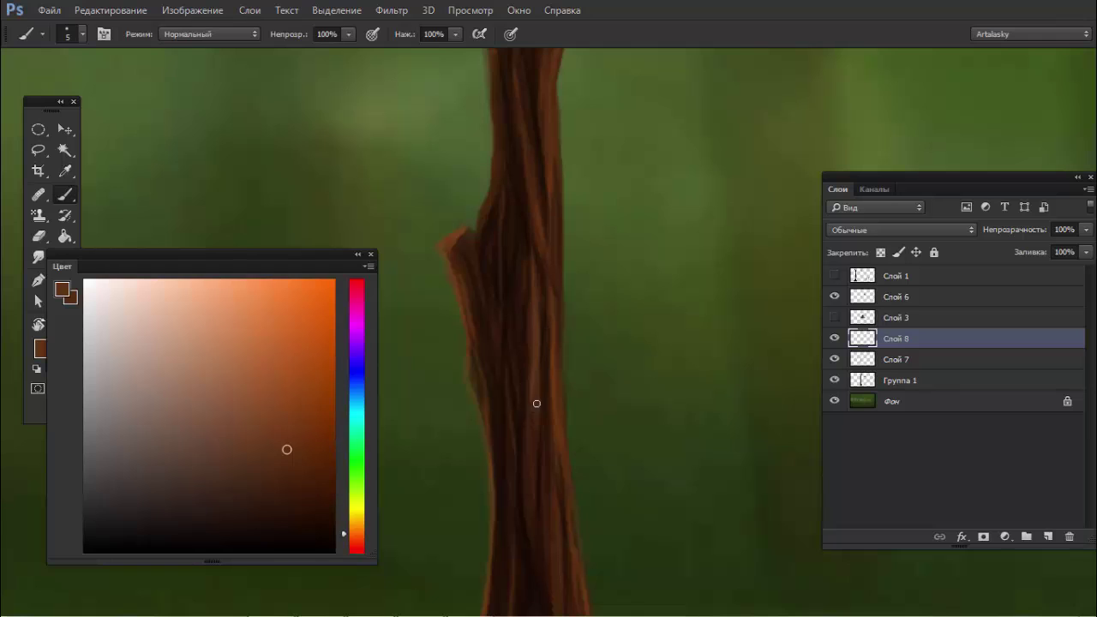
left_click_drag(538, 335, 538, 360)
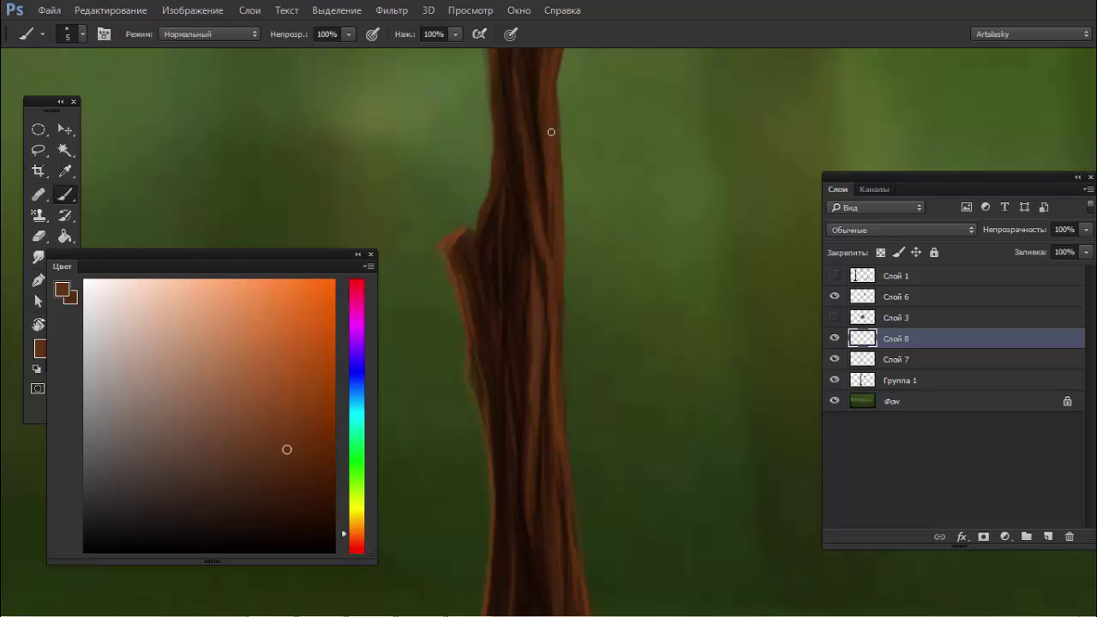
mouse_move(548, 129)
left_mouse_down()
mouse_move(560, 274)
mouse_move(500, 218)
mouse_move(436, 200)
mouse_move(470, 206)
mouse_move(529, 161)
mouse_move(536, 215)
mouse_move(514, 279)
left_mouse_up()
left_click_drag(499, 169, 516, 296)
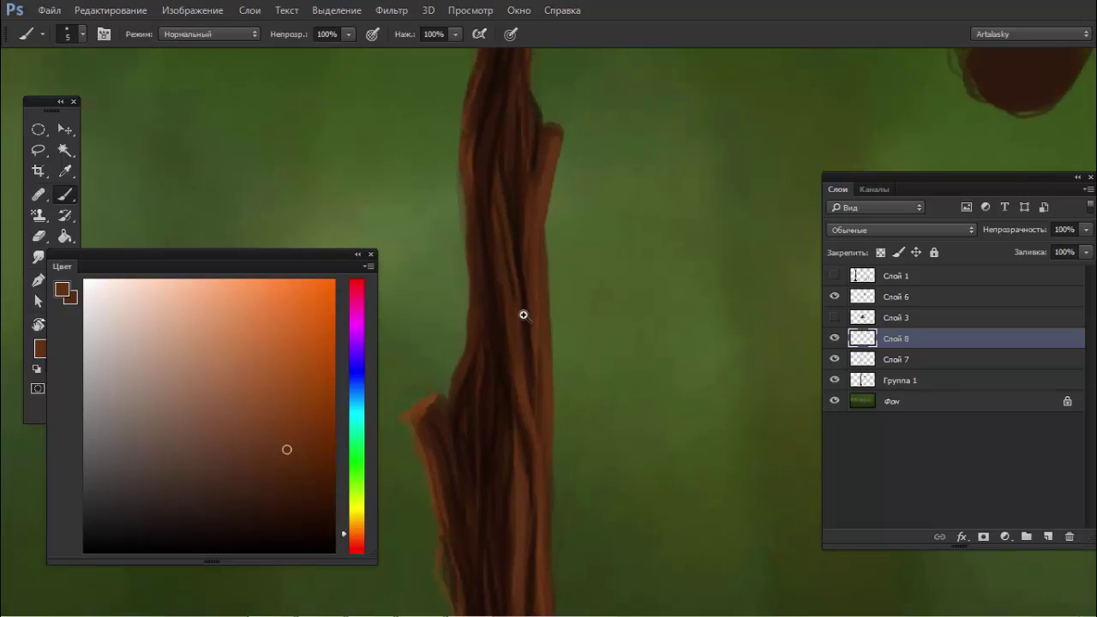
key("ctrl+minus")
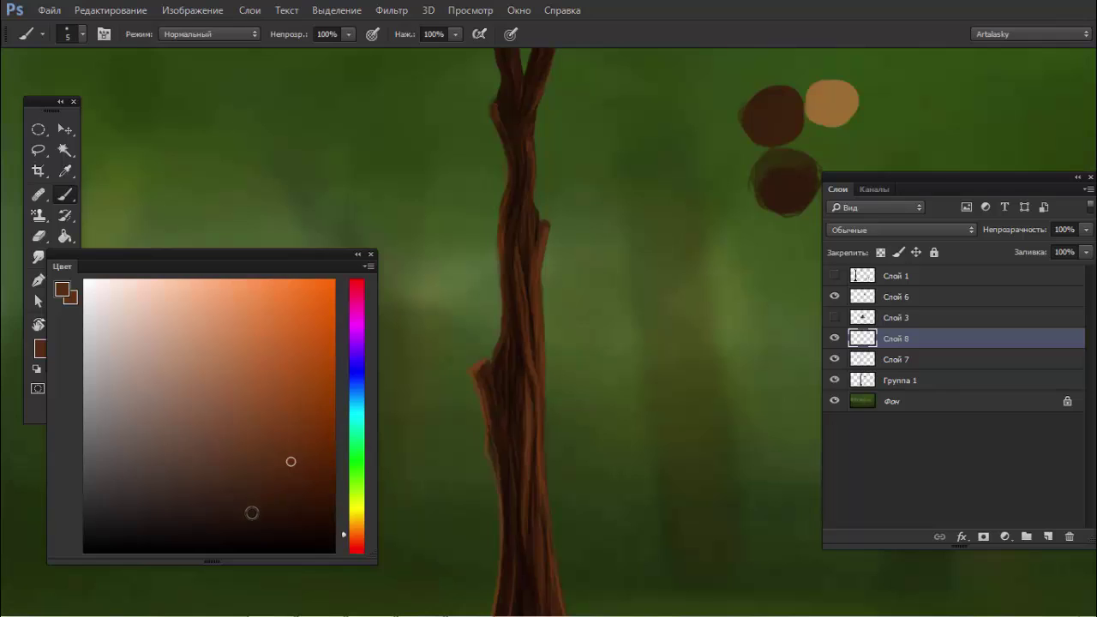
left_click(243, 520)
mouse_move(600, 229)
left_mouse_down()
mouse_move(634, 426)
mouse_move(604, 193)
mouse_move(619, 205)
mouse_move(654, 377)
left_mouse_up()
mouse_move(597, 267)
left_mouse_down()
mouse_move(597, 386)
mouse_move(615, 342)
mouse_move(602, 465)
mouse_move(610, 514)
left_mouse_up()
mouse_move(616, 341)
left_mouse_down()
mouse_move(612, 511)
mouse_move(587, 417)
mouse_move(599, 385)
left_mouse_up()
mouse_move(625, 137)
left_mouse_down()
mouse_move(636, 279)
mouse_move(651, 214)
left_mouse_up()
left_click_drag(656, 173, 652, 390)
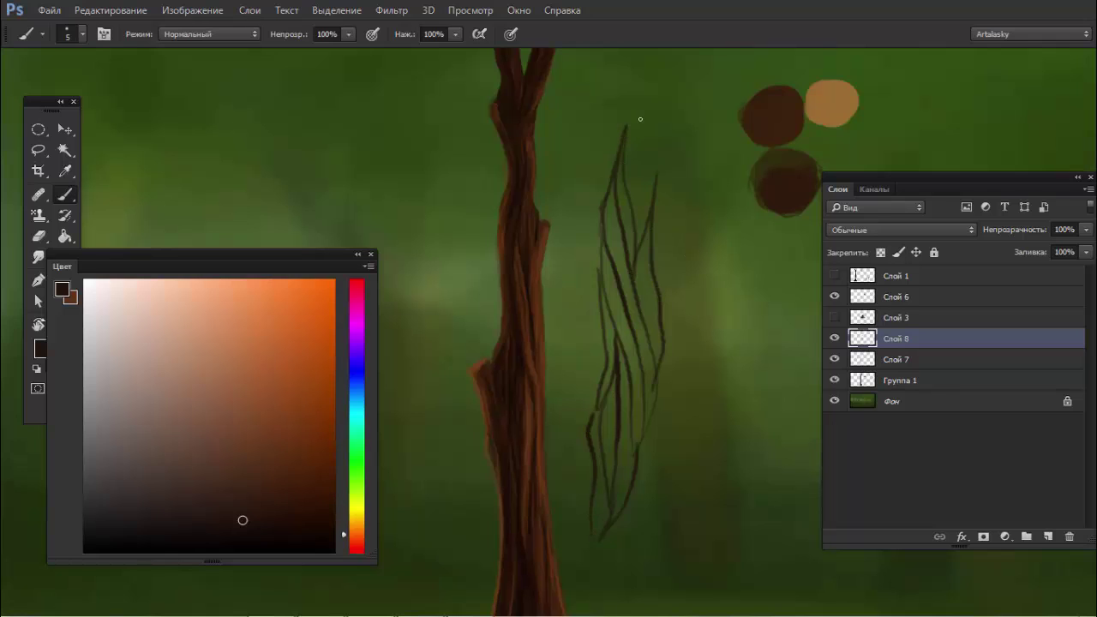
mouse_move(620, 151)
left_mouse_down()
mouse_move(641, 98)
mouse_move(639, 220)
left_mouse_up()
left_click_drag(671, 139, 651, 381)
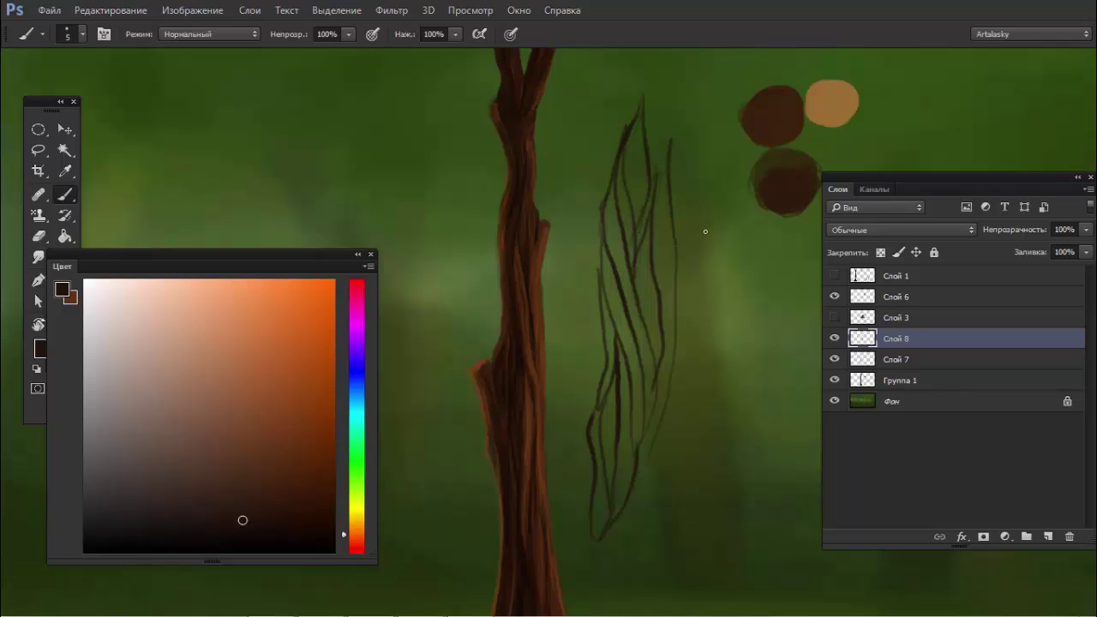
key("l")
mouse_move(677, 89)
left_mouse_down()
mouse_move(580, 552)
mouse_move(717, 164)
left_mouse_up()
key("Delete")
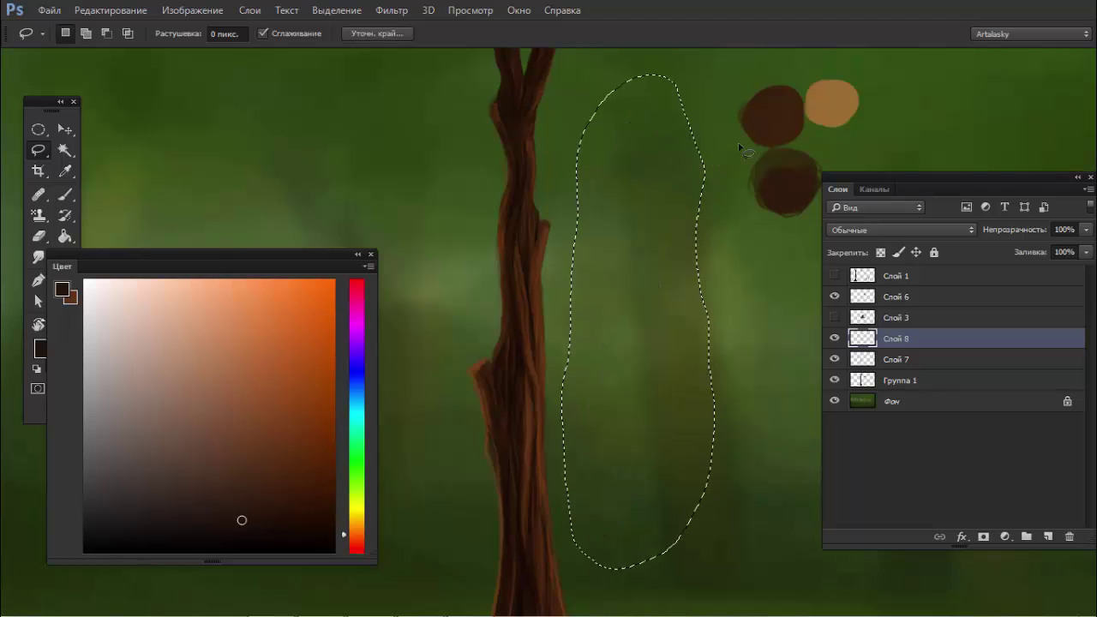
key("ctrl+d")
key("b")
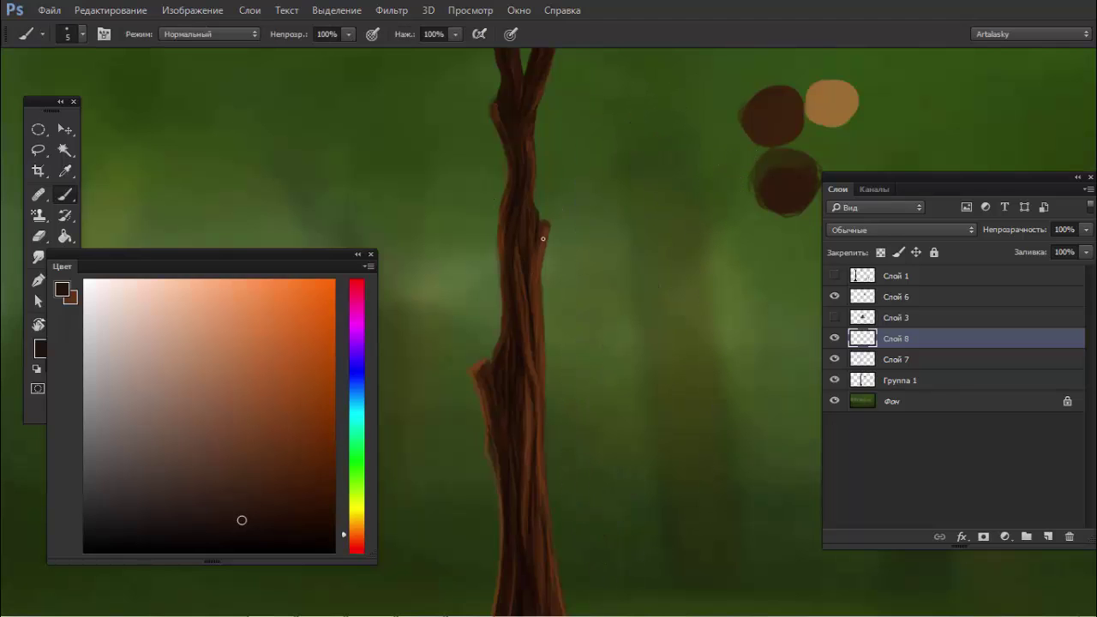
Step: Paint faint reddish-brown trunk streaks and widen the upper left edge with darker brown
scroll(545, 374, "up", 1)
scroll(560, 357, "up", 1)
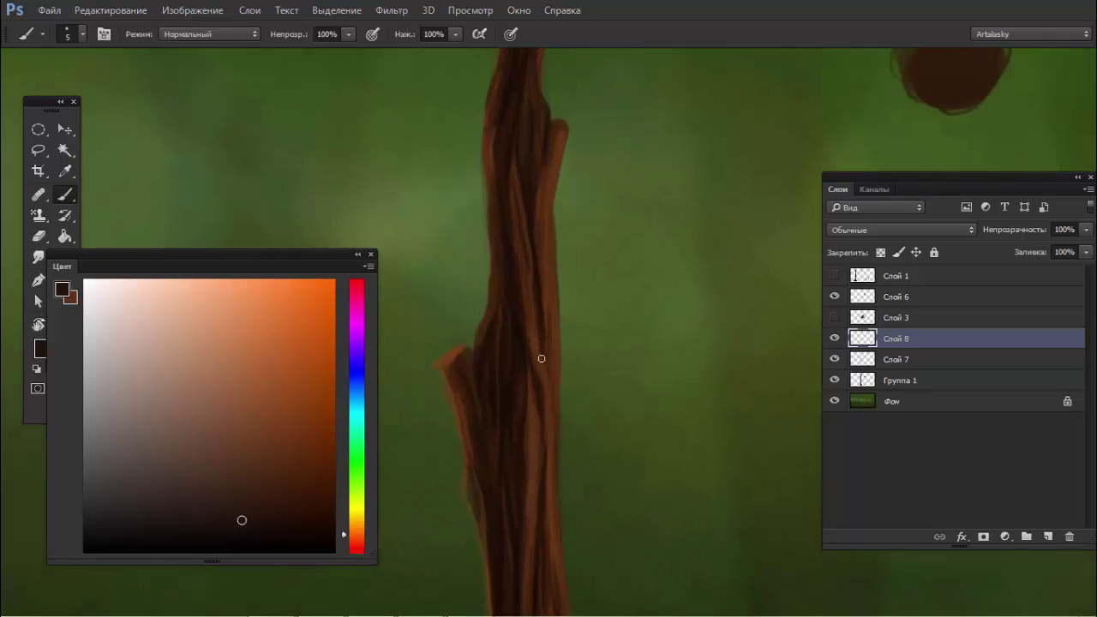
left_click(538, 362, "alt")
mouse_move(536, 383)
left_mouse_down()
mouse_move(533, 457)
mouse_move(516, 359)
left_mouse_up()
mouse_move(516, 454)
left_mouse_down()
mouse_move(515, 405)
mouse_move(480, 470)
left_mouse_up()
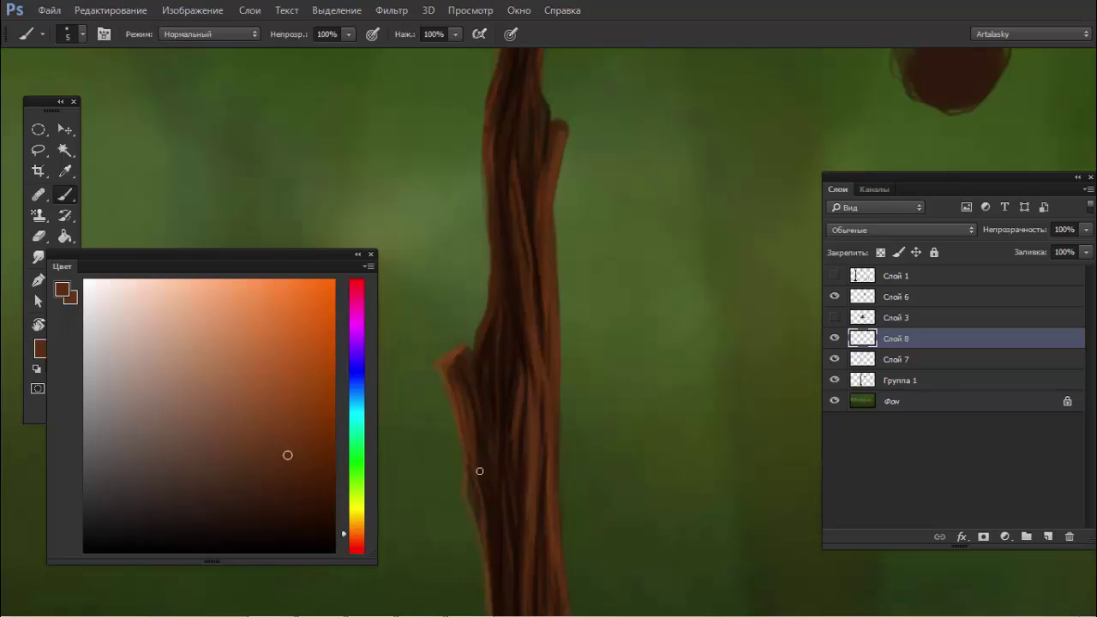
left_click_drag(495, 292, 500, 260)
left_click_drag(484, 199, 481, 139)
Step: Resample dark and lighter browns from the trunk and upper trunk
left_click(557, 142, "alt")
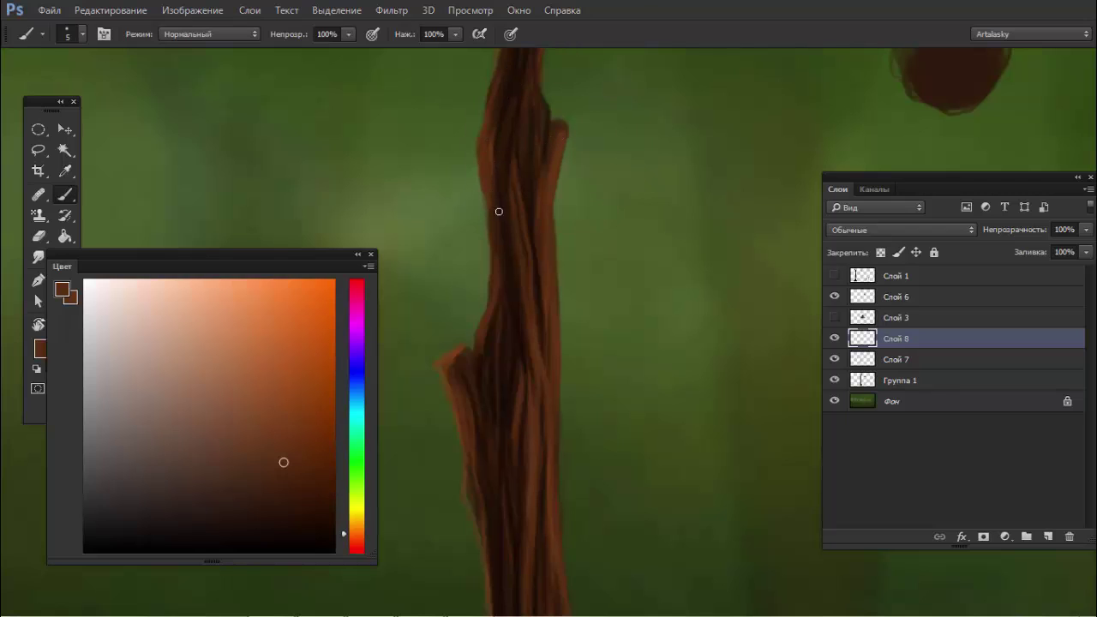
left_click(545, 221, "alt")
left_click(493, 397, "alt")
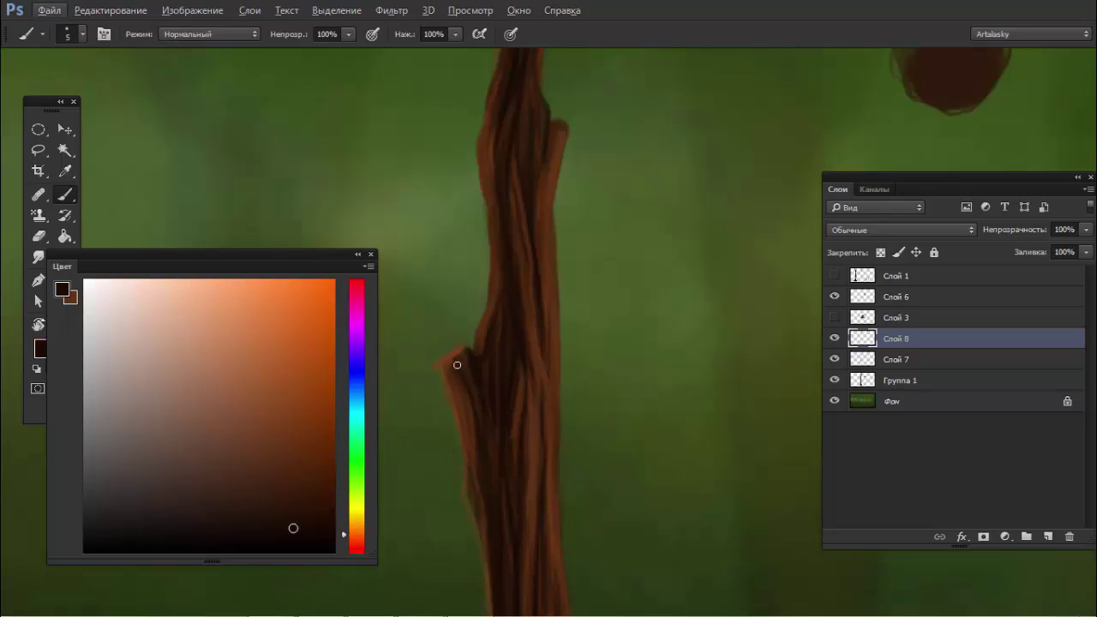
left_click(451, 363, "alt")
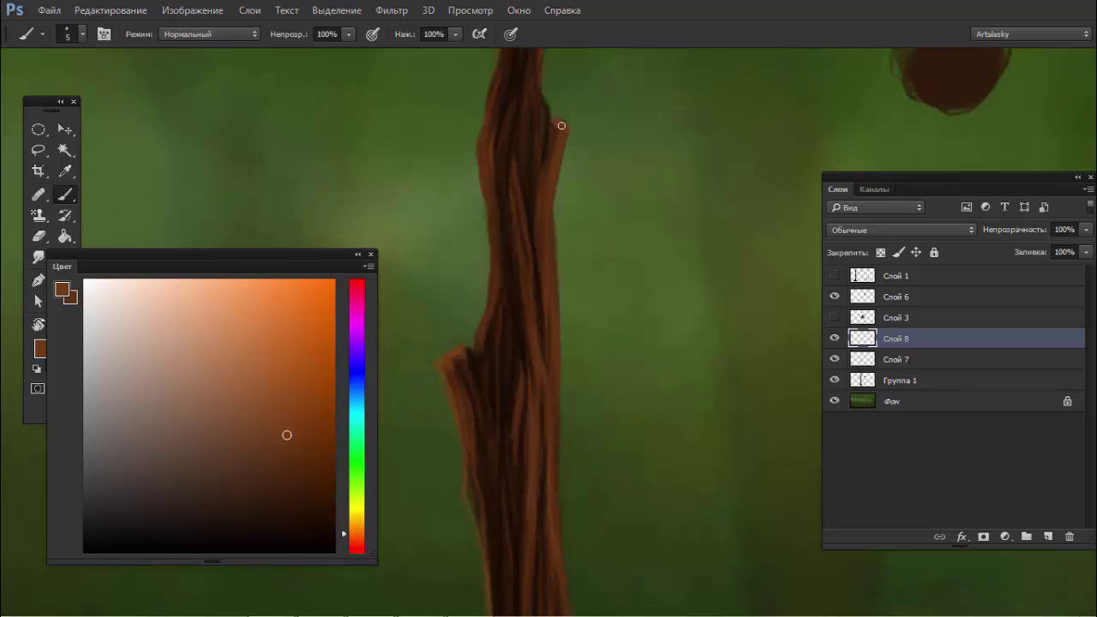
left_click(521, 84, "alt")
left_click(548, 130, "alt")
Step: Add light strokes on the upper trunk, the base's right edge and the right root
left_click_drag(543, 184, 506, 172)
left_click_drag(491, 91, 492, 243)
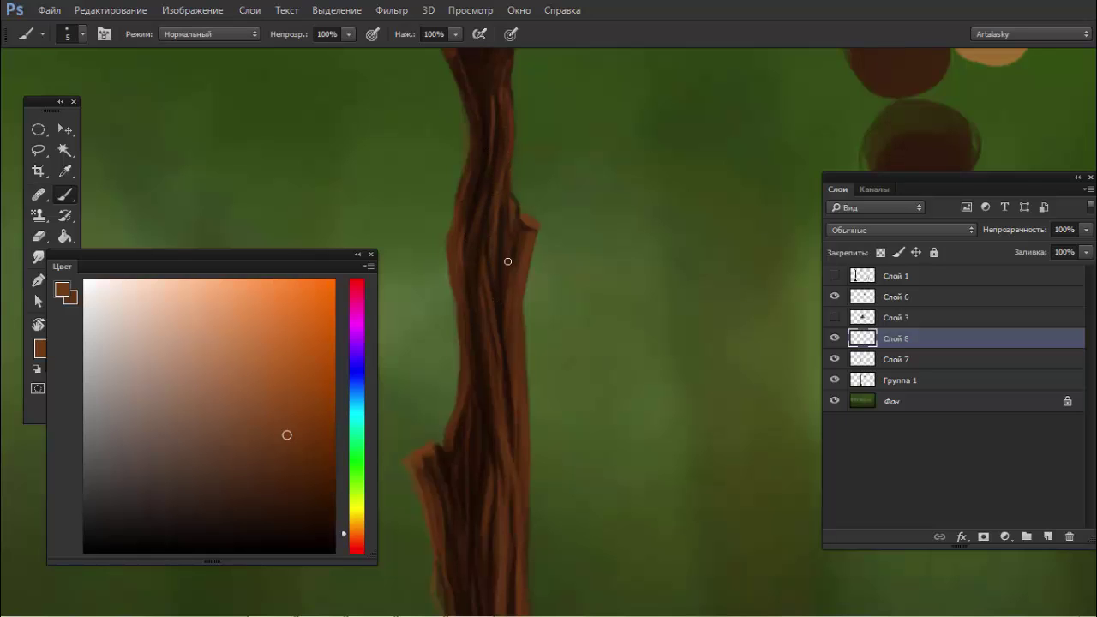
left_click_drag(524, 397, 526, 163)
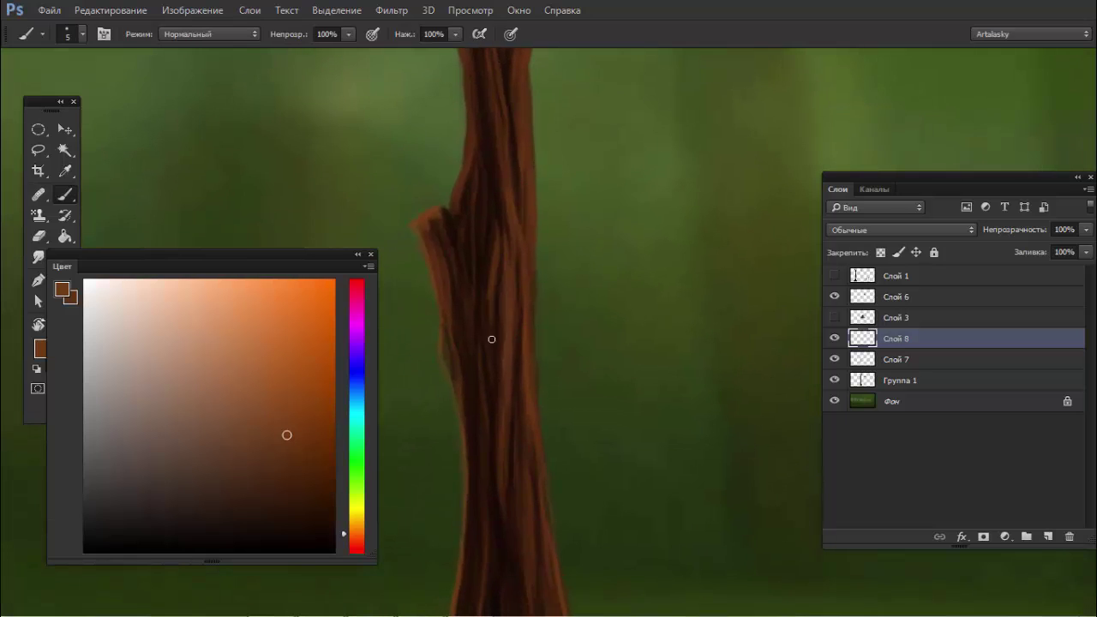
left_click_drag(516, 414, 519, 274)
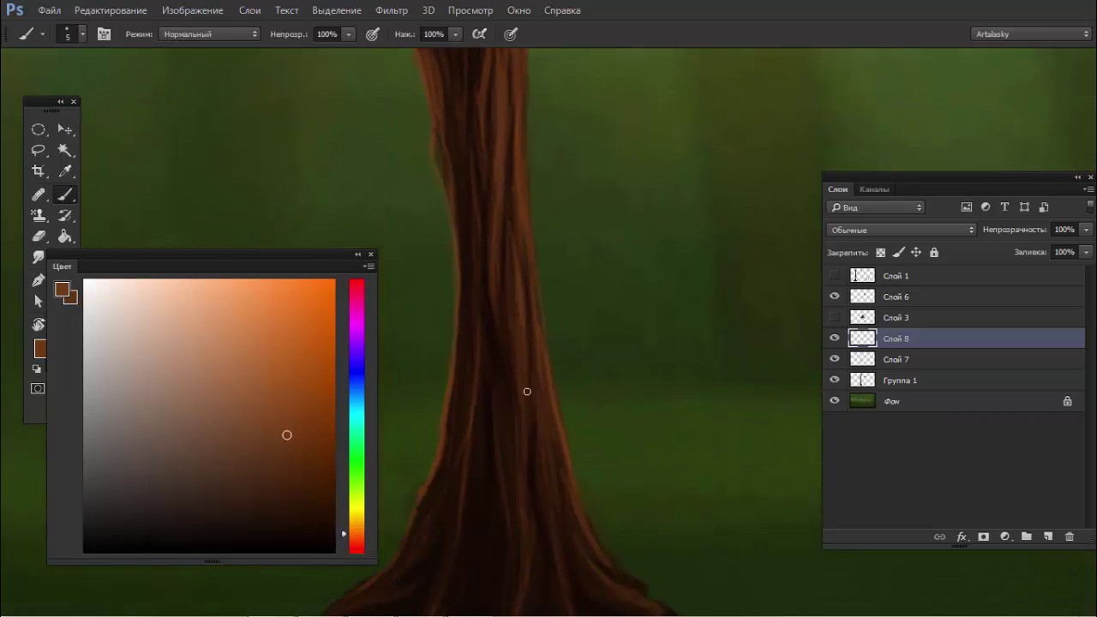
left_click_drag(528, 385, 585, 297)
left_click_drag(568, 391, 559, 319)
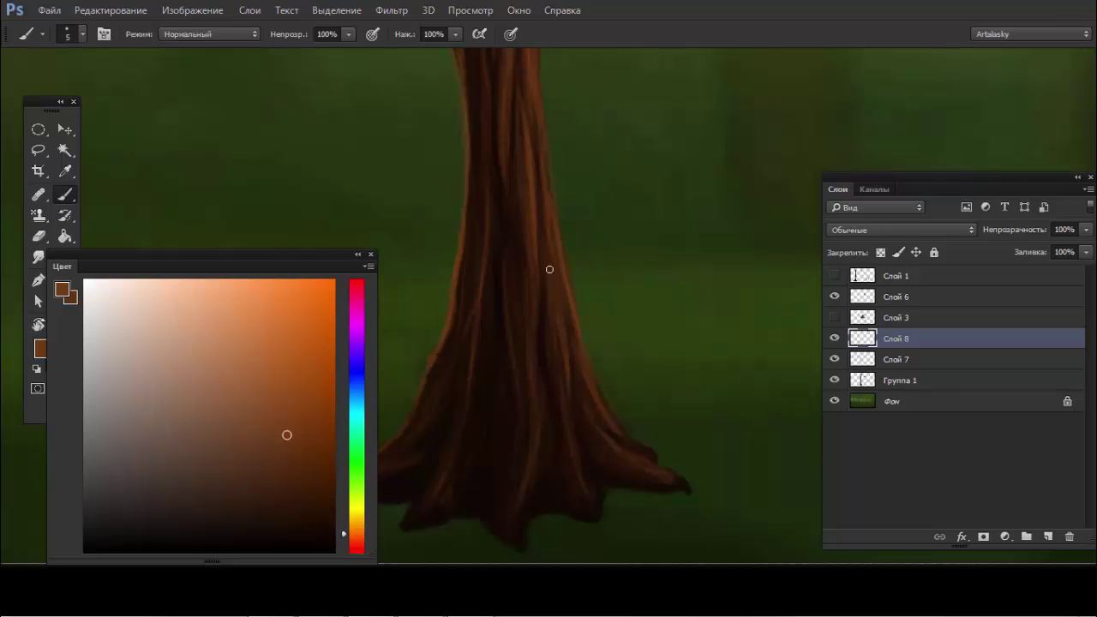
left_click_drag(650, 467, 678, 479)
left_click_drag(591, 493, 581, 460)
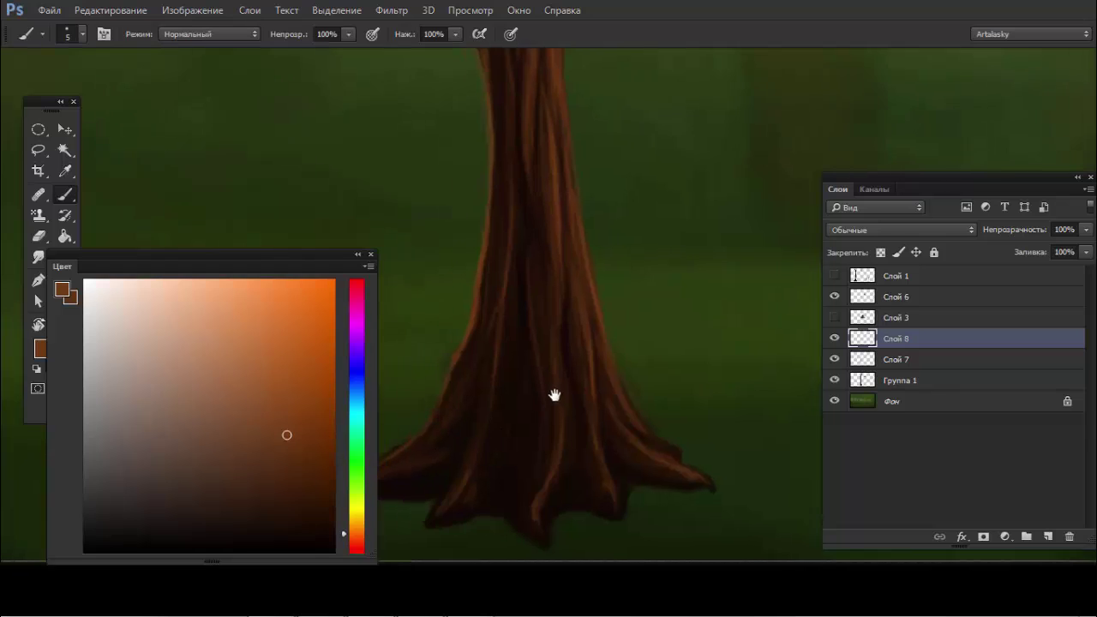
Step: Highlight the left and central roots and reshape the right root tip in dark paint
left_click_drag(464, 425, 574, 379)
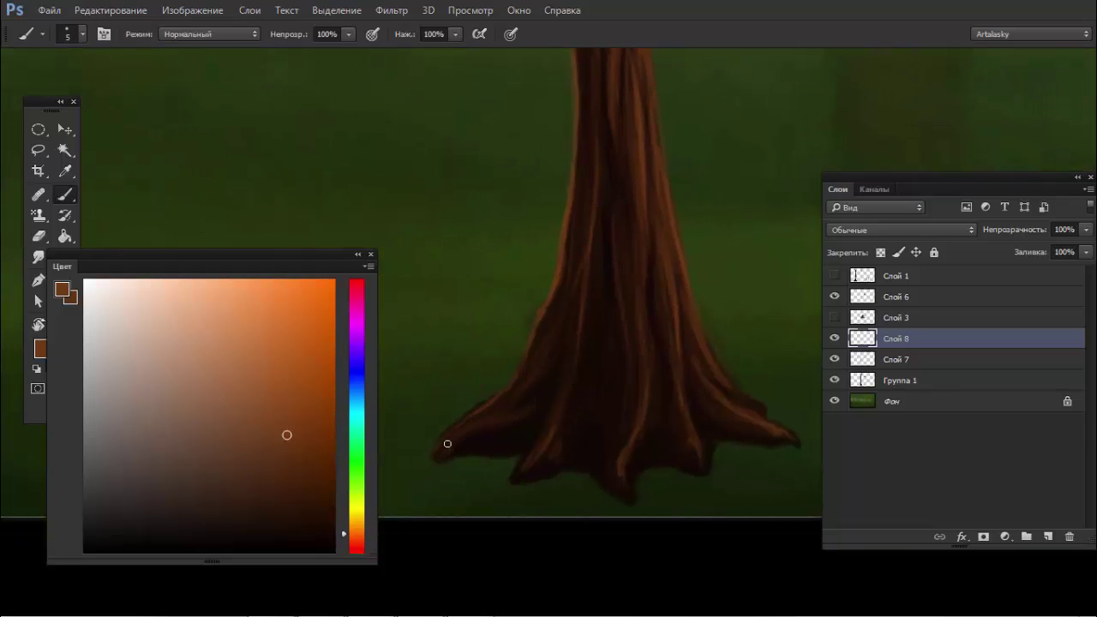
left_click_drag(439, 445, 492, 397)
left_click_drag(489, 437, 463, 442)
left_click_drag(523, 462, 577, 295)
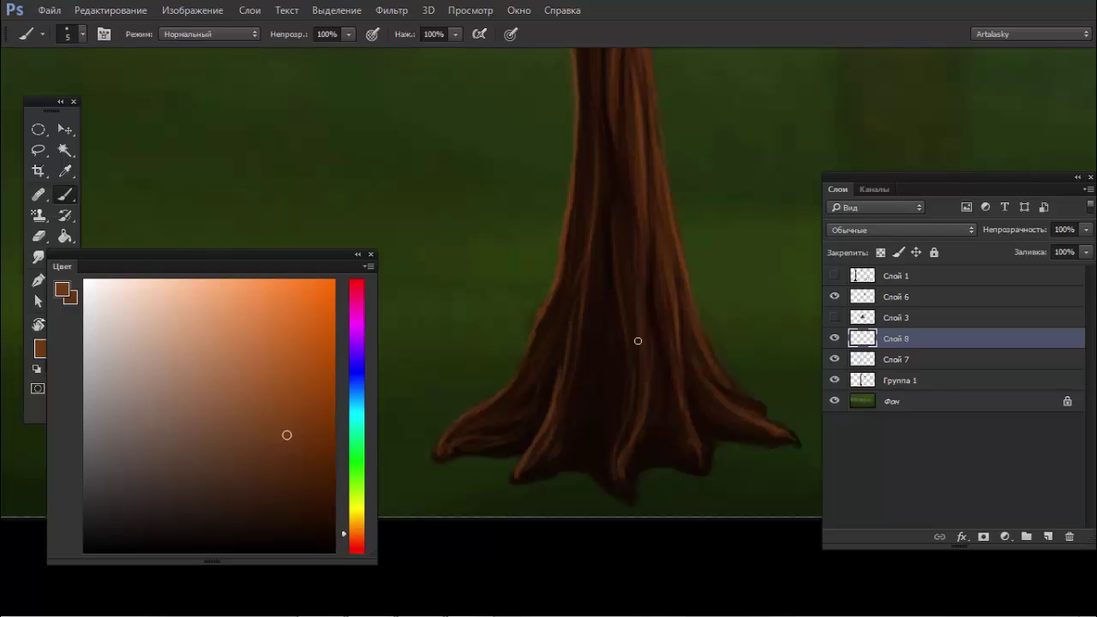
left_click_drag(634, 419, 618, 463)
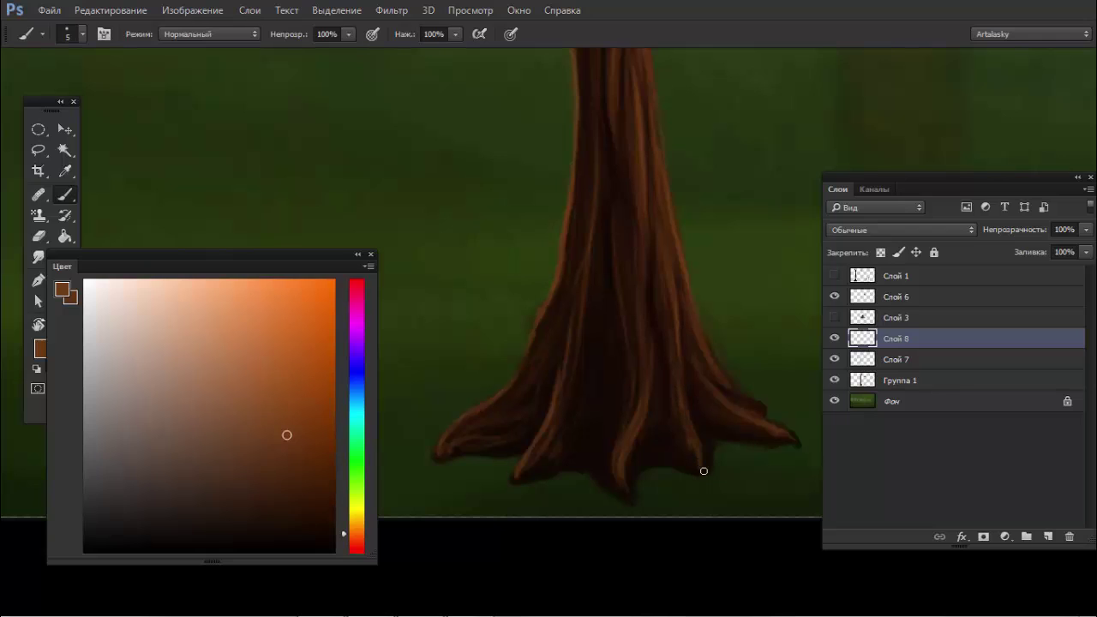
mouse_move(751, 419)
left_mouse_down()
mouse_move(778, 428)
mouse_move(734, 407)
left_mouse_up()
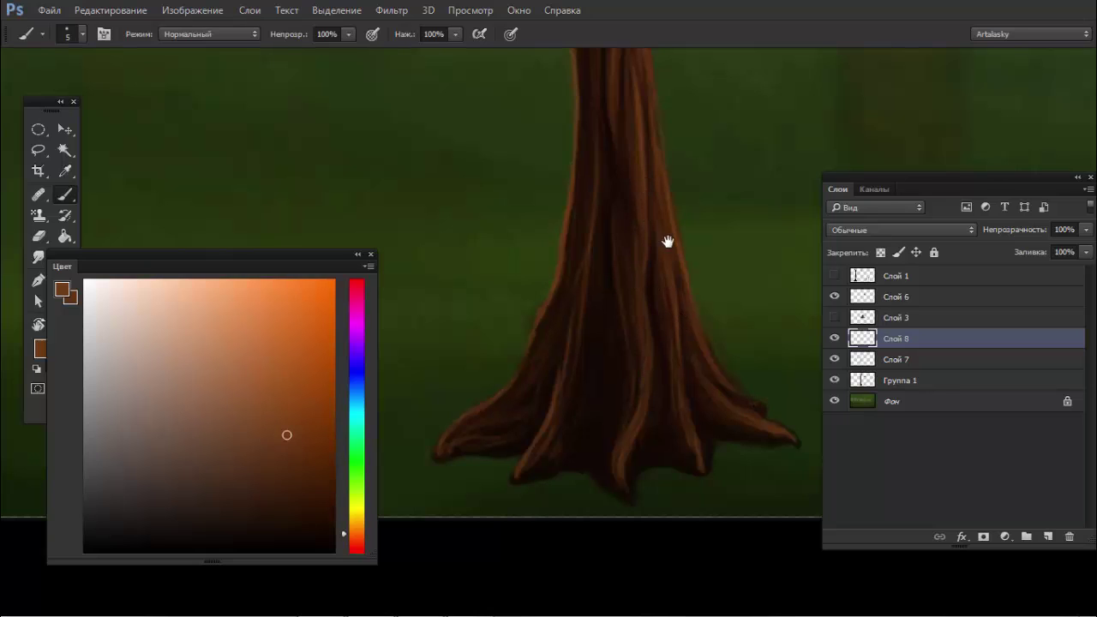
left_click_drag(668, 242, 625, 370)
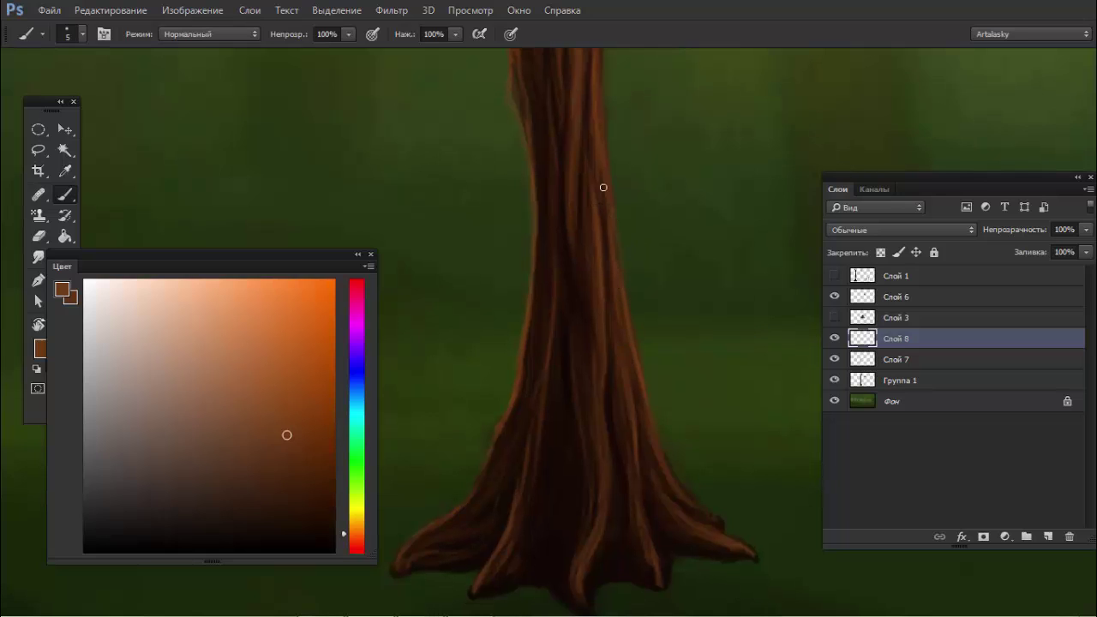
Step: Darken the trunk's left edge below the stub with near-black sampled from the trunk
left_click_drag(602, 265, 557, 182)
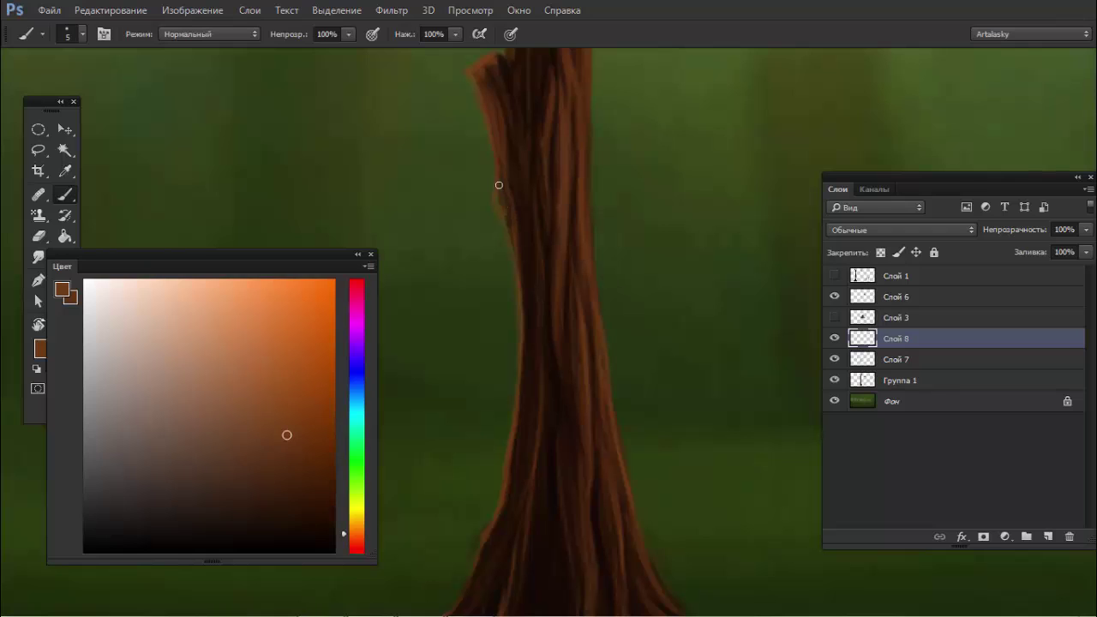
left_click(533, 201, "alt")
left_click(524, 240, "alt")
left_click(527, 314, "alt")
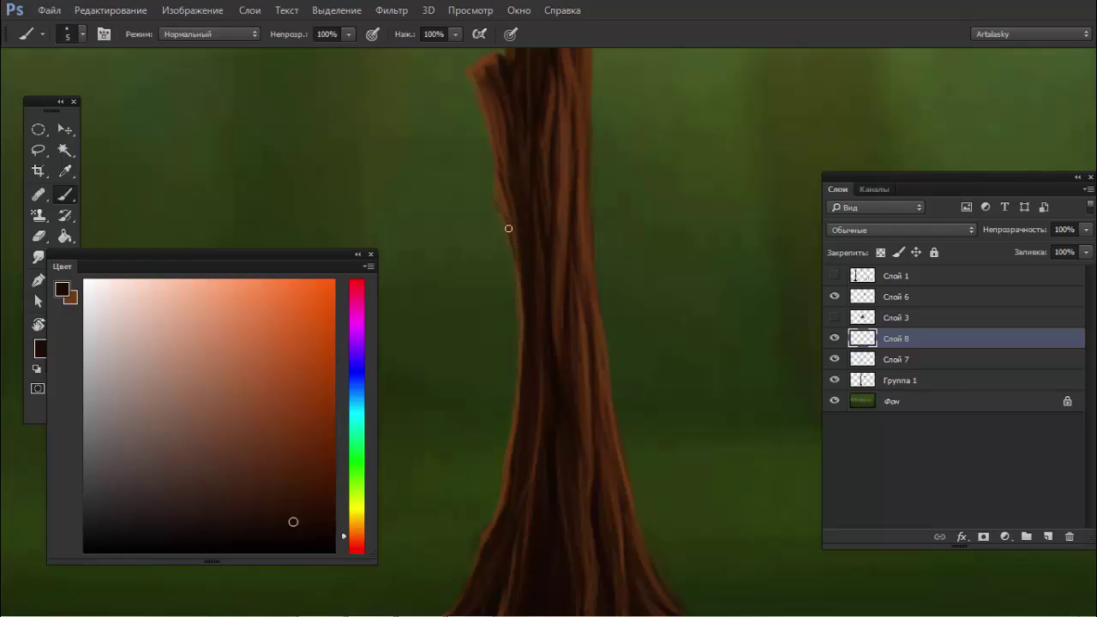
left_click(502, 208, "alt")
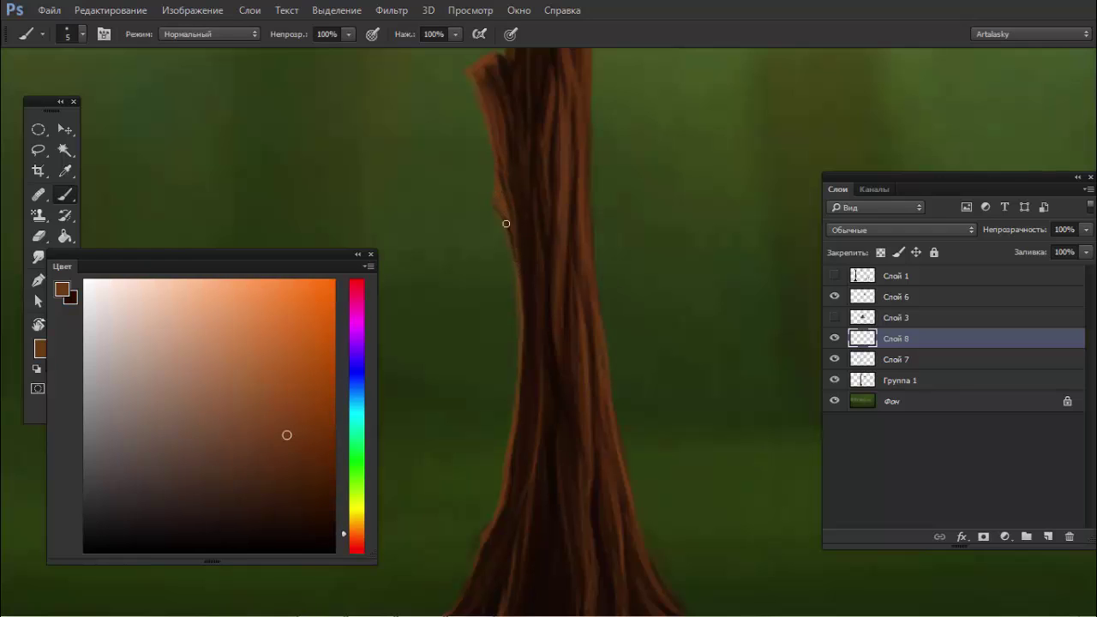
left_click(517, 256, "alt")
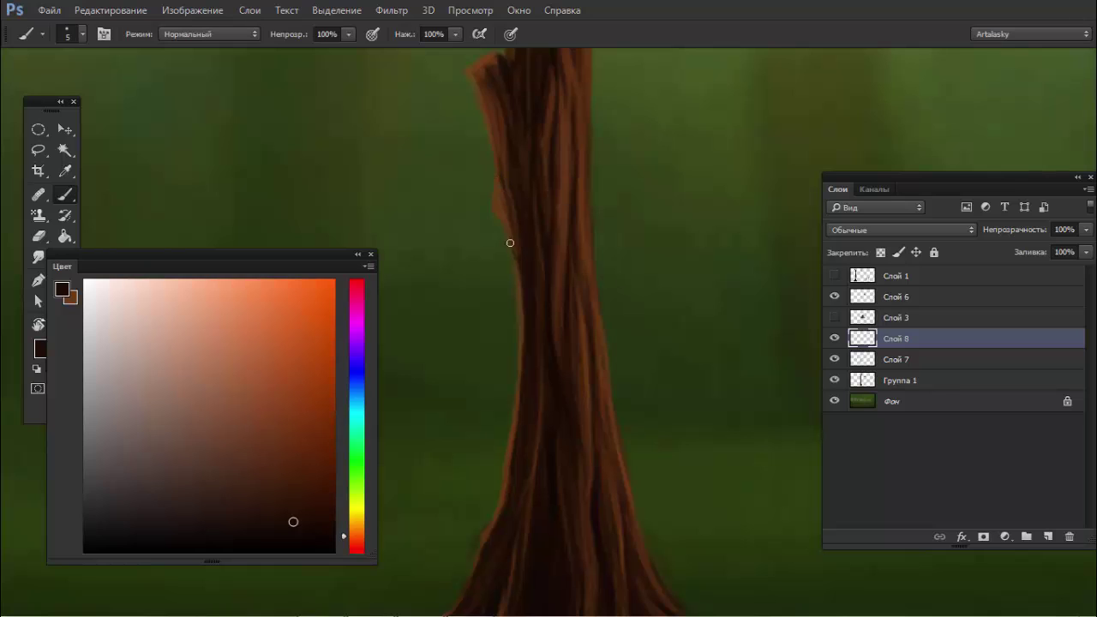
left_click_drag(502, 230, 500, 182)
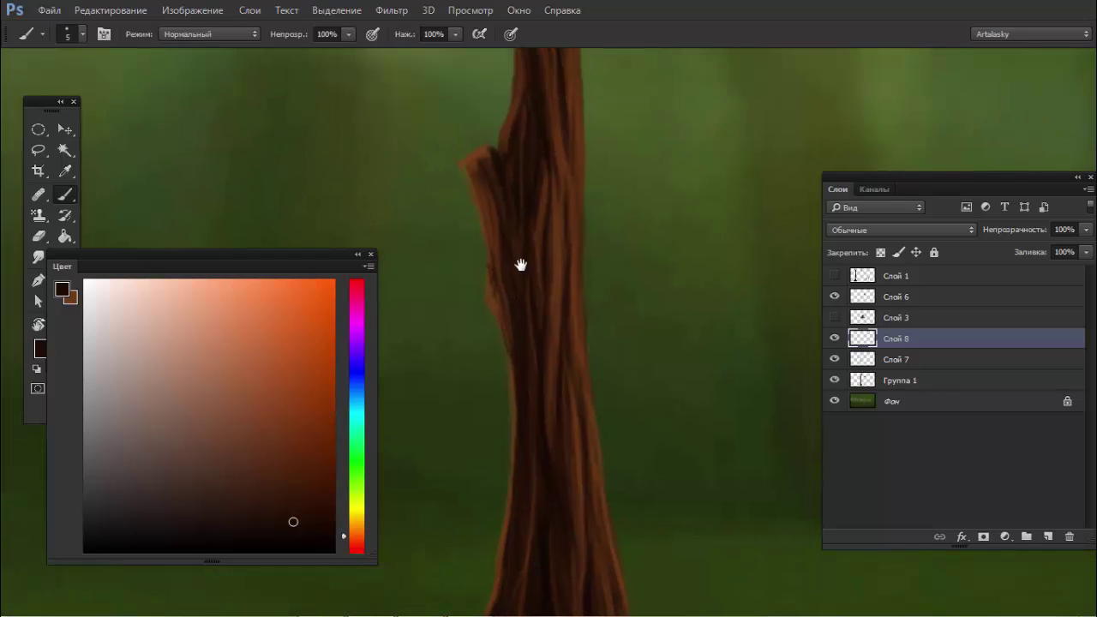
Step: Mix a warm tan-yellow highlight colour in the Color panel
left_click(458, 160, "alt")
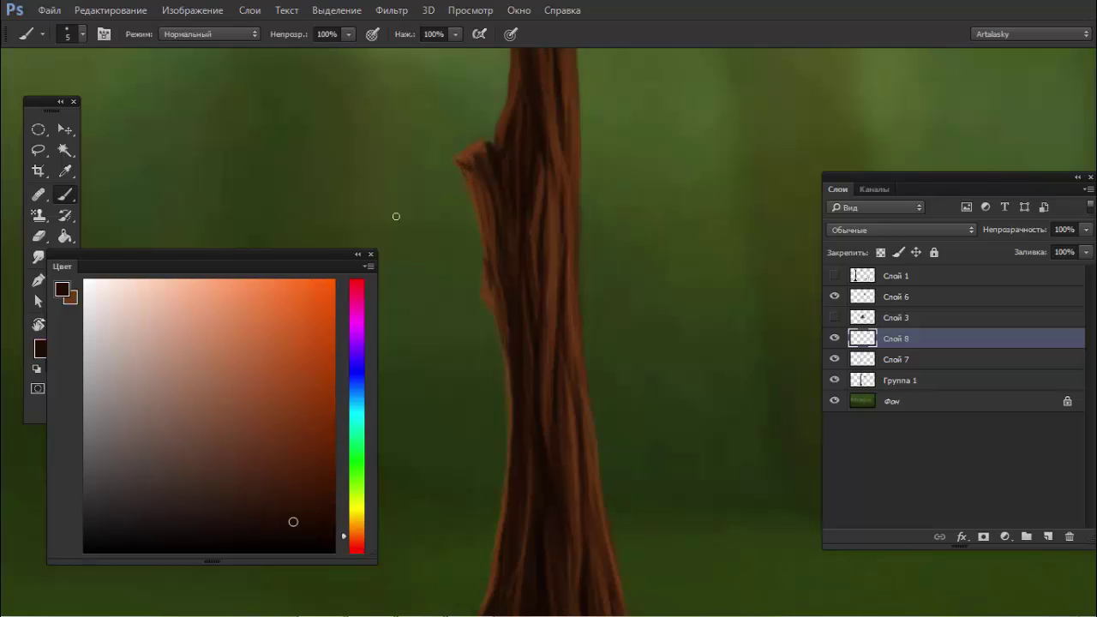
left_click(292, 374)
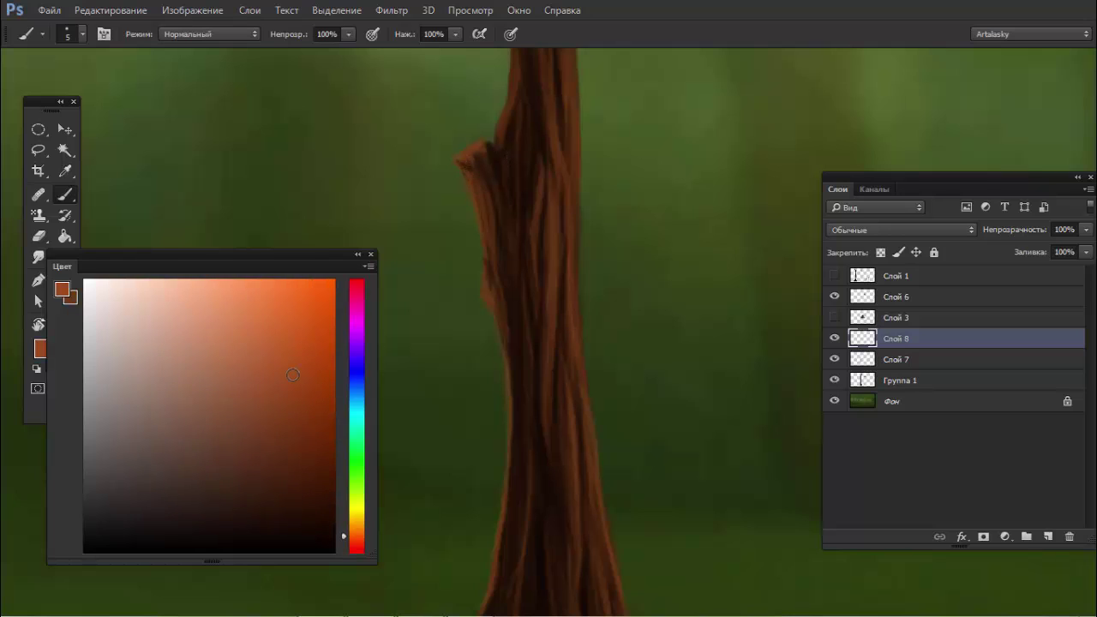
left_click(354, 522)
left_click(250, 374)
left_click(235, 403)
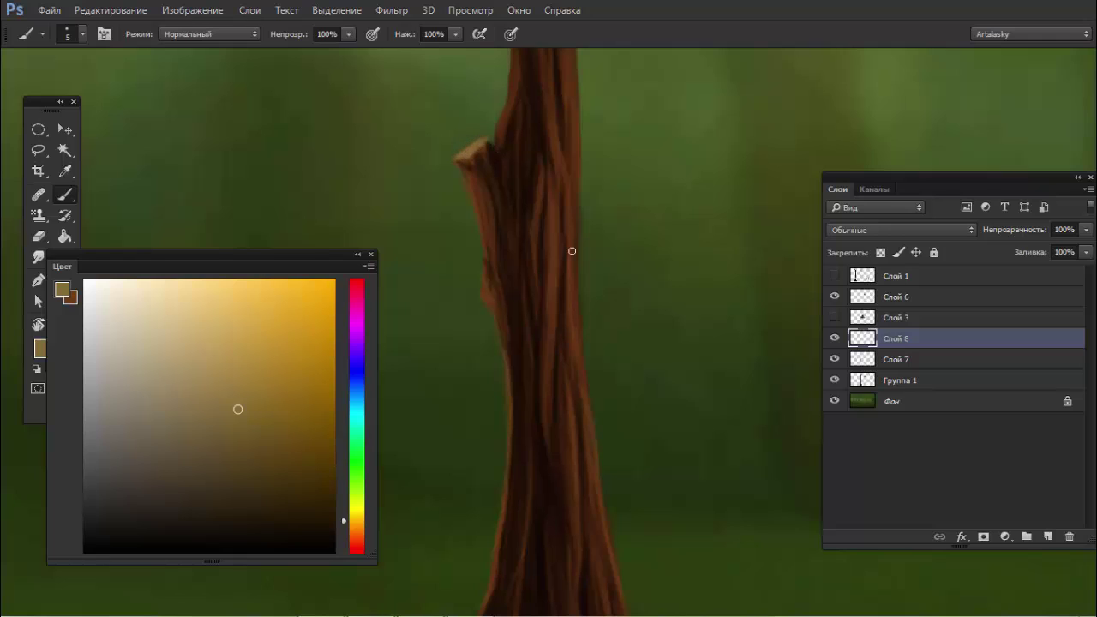
Step: Highlight the trunk-top knob and branch stub in golden tan
left_click_drag(496, 272, 465, 416)
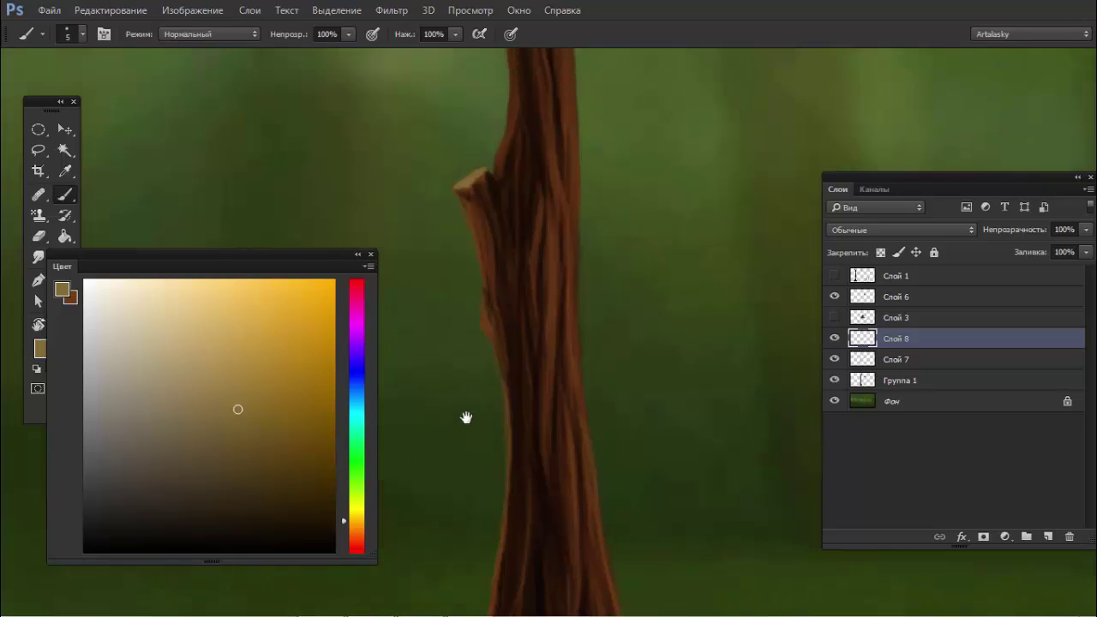
left_click_drag(563, 75, 563, 73)
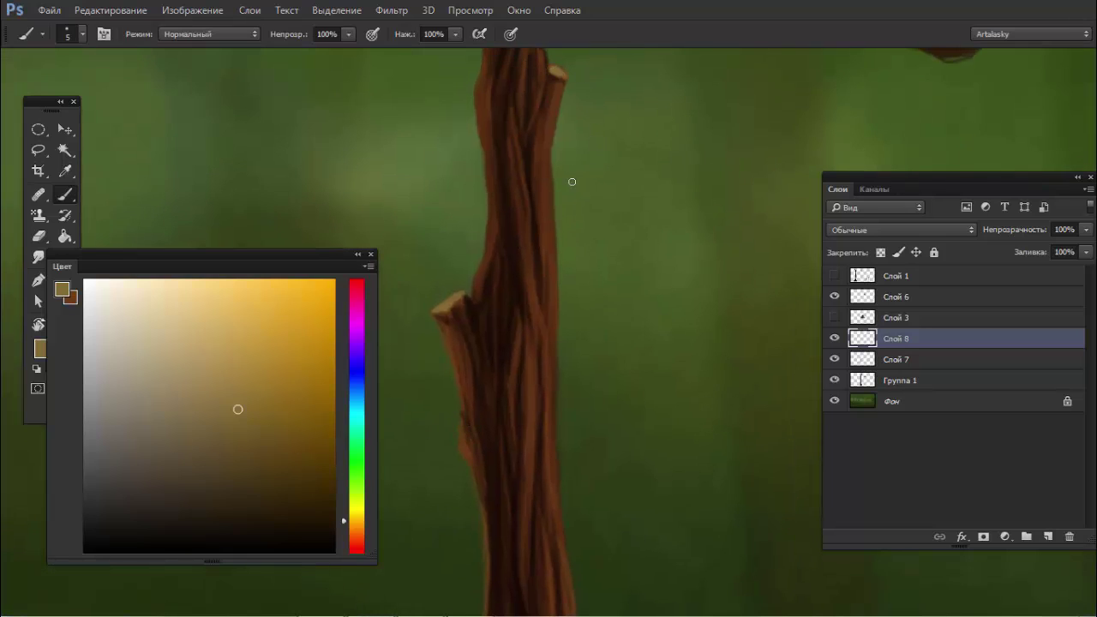
left_click_drag(571, 77, 568, 139)
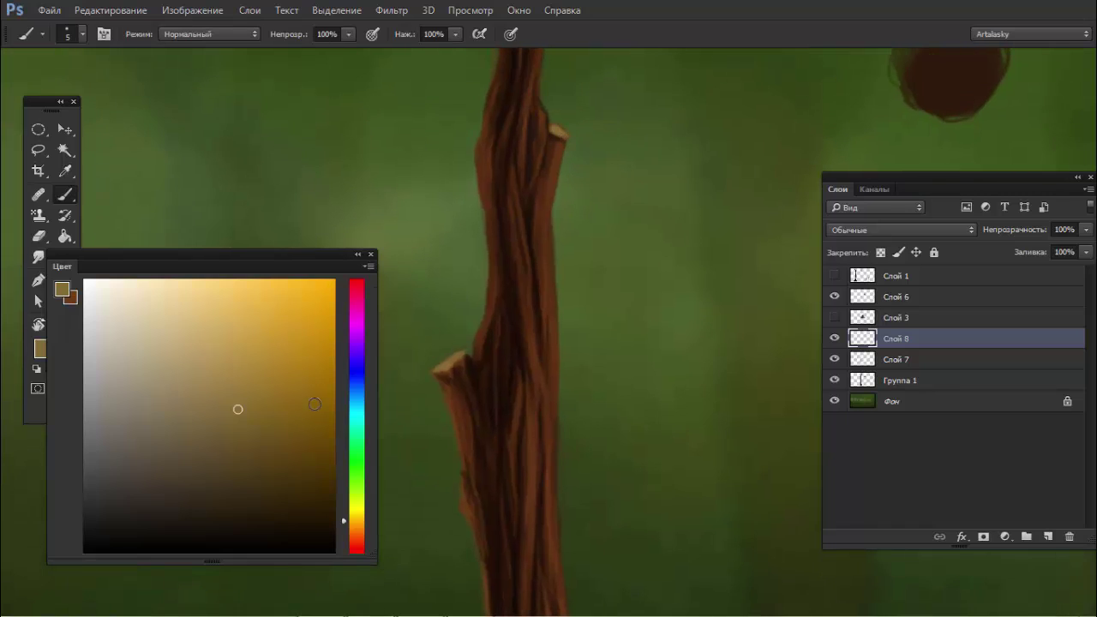
left_click(294, 393)
left_click(247, 347)
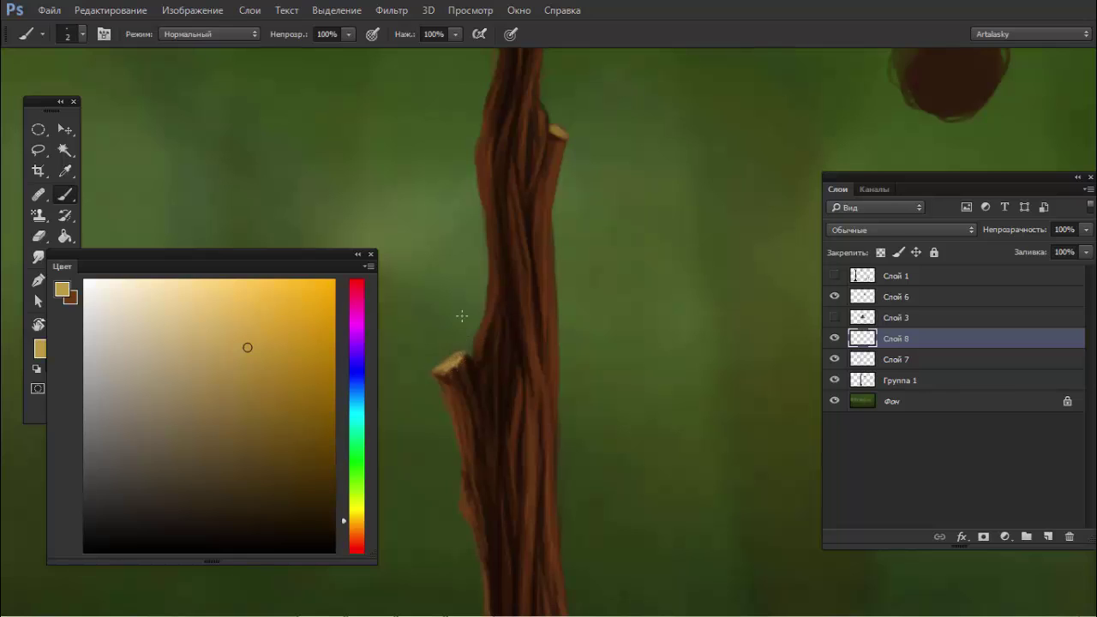
Step: Dab a pale gold test swatch on the canvas with a 52 px brush
mouse_move(329, 362)
left_mouse_down()
mouse_move(226, 326)
mouse_move(208, 307)
left_mouse_up()
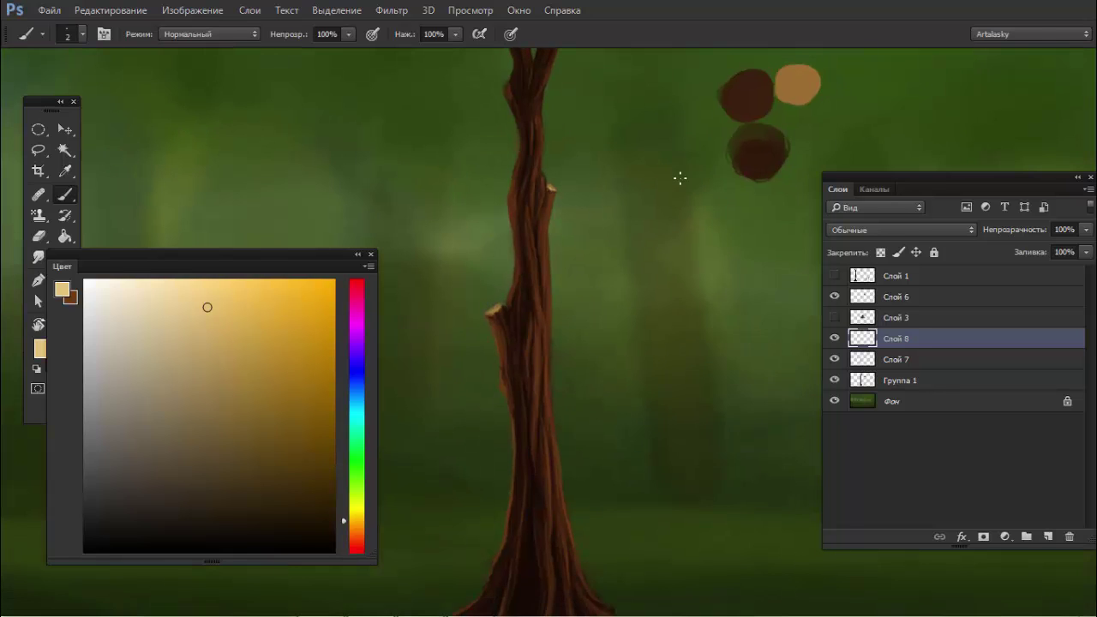
right_click(680, 176)
left_click_drag(757, 214, 780, 214)
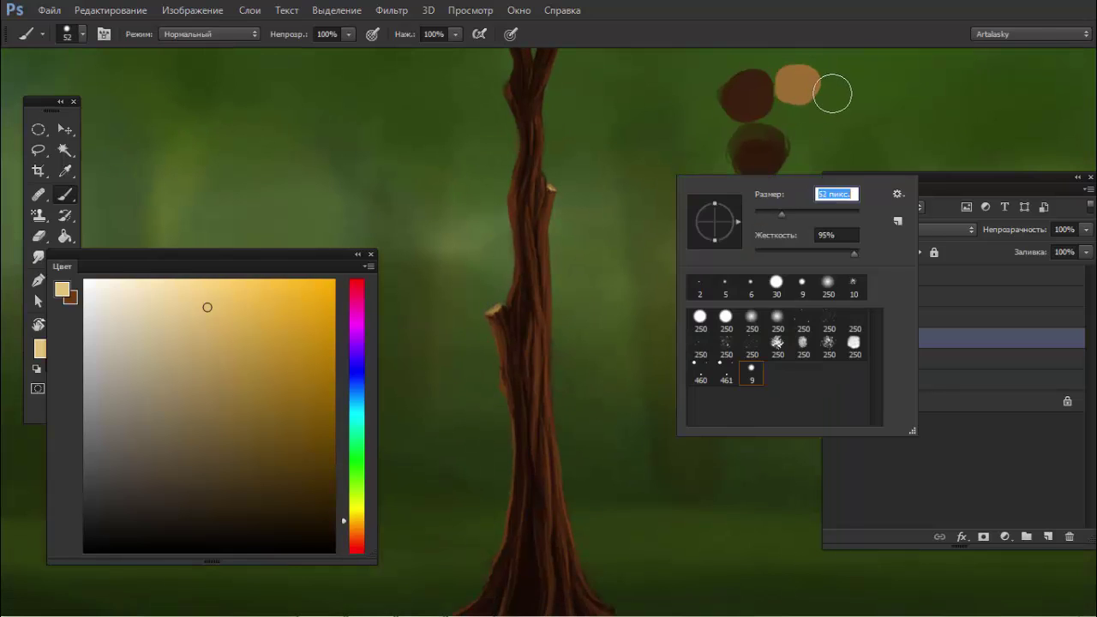
left_click(831, 93)
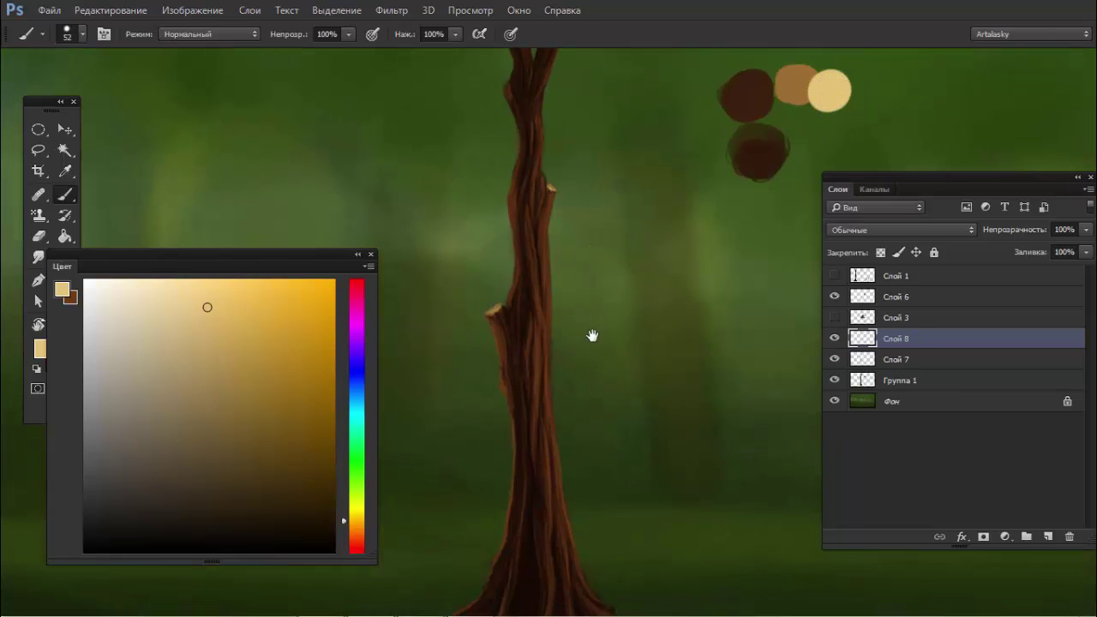
Step: Compare the trunk base by toggling Слой 8's visibility
left_click_drag(591, 335, 618, 336)
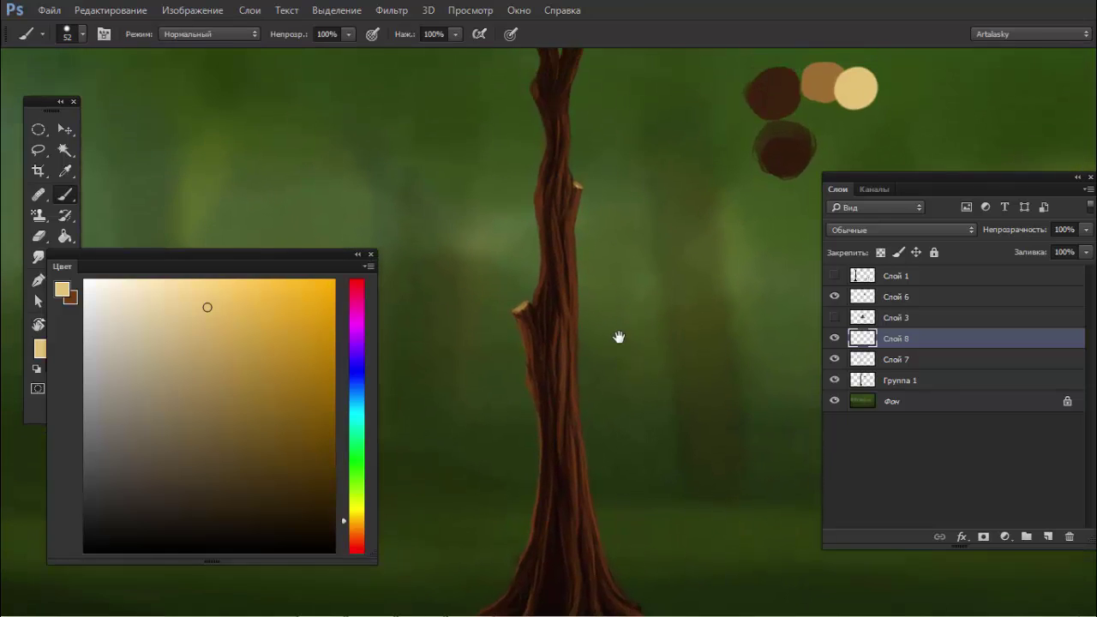
scroll(611, 183, "down", 2)
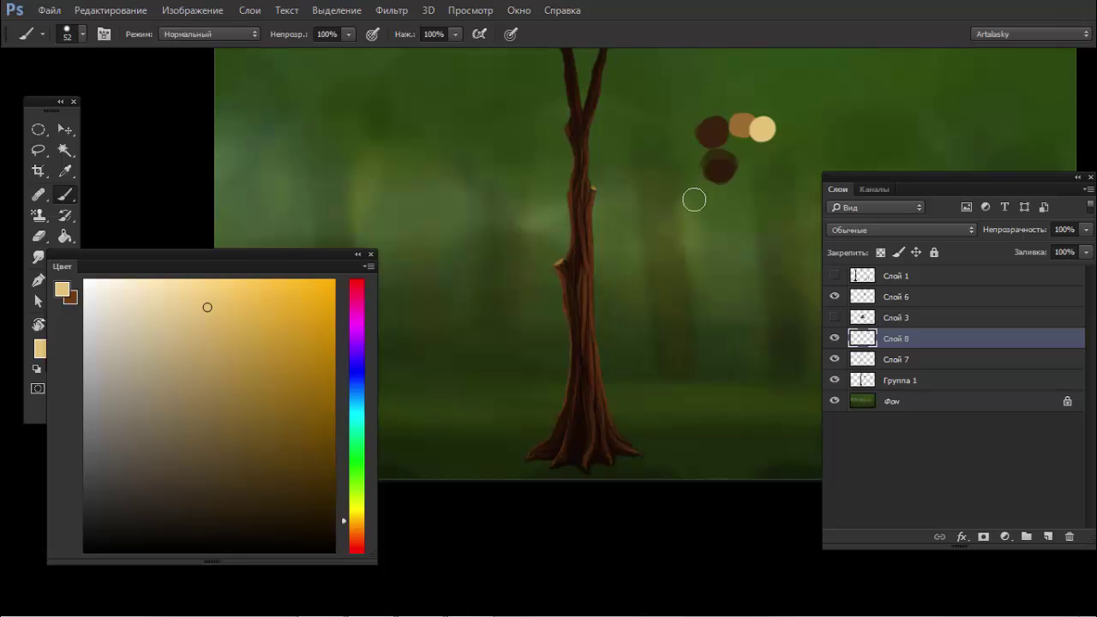
scroll(668, 235, "down", 1)
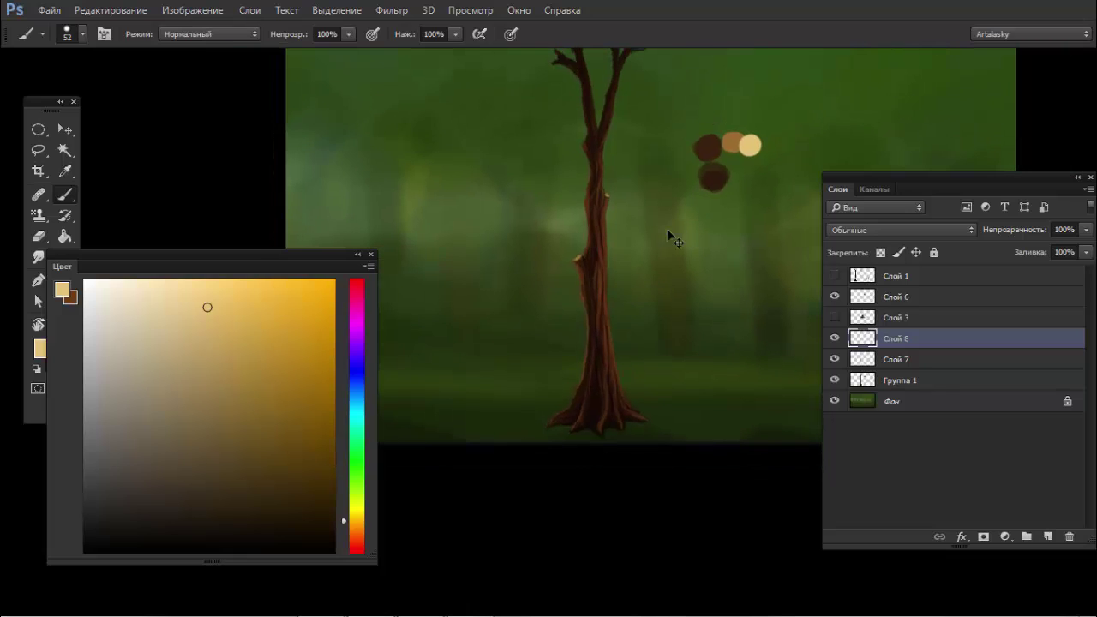
left_click(834, 339)
scroll(728, 411, "up", 1)
scroll(674, 386, "up", 2)
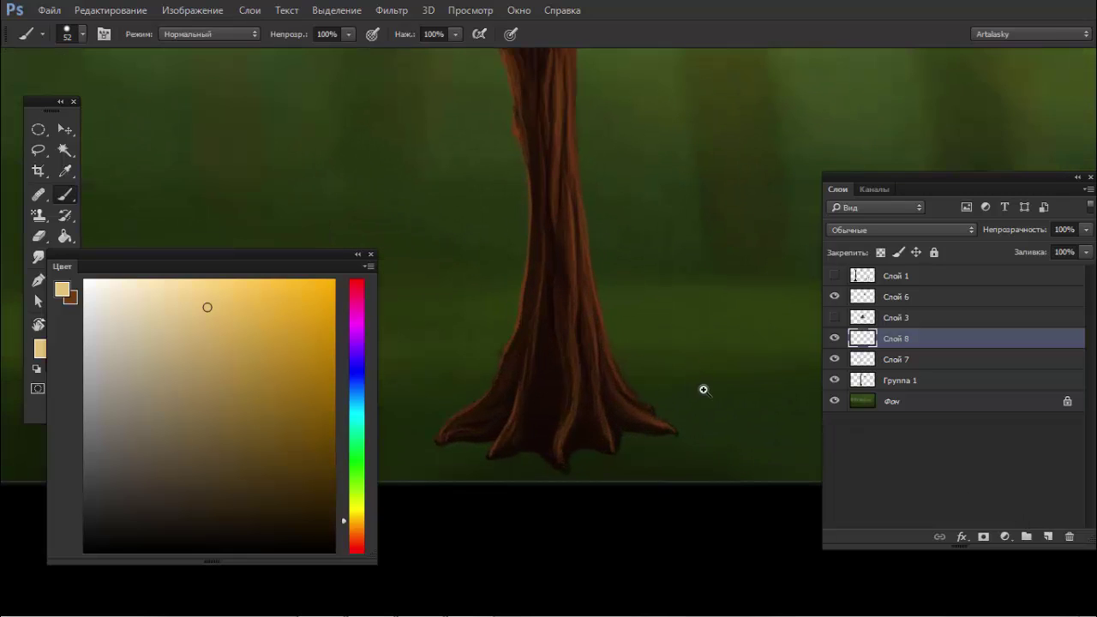
Step: Sample near-black brown and shrink the brush from 21 px to a small detail size
left_click(572, 340, "alt")
right_click(572, 342)
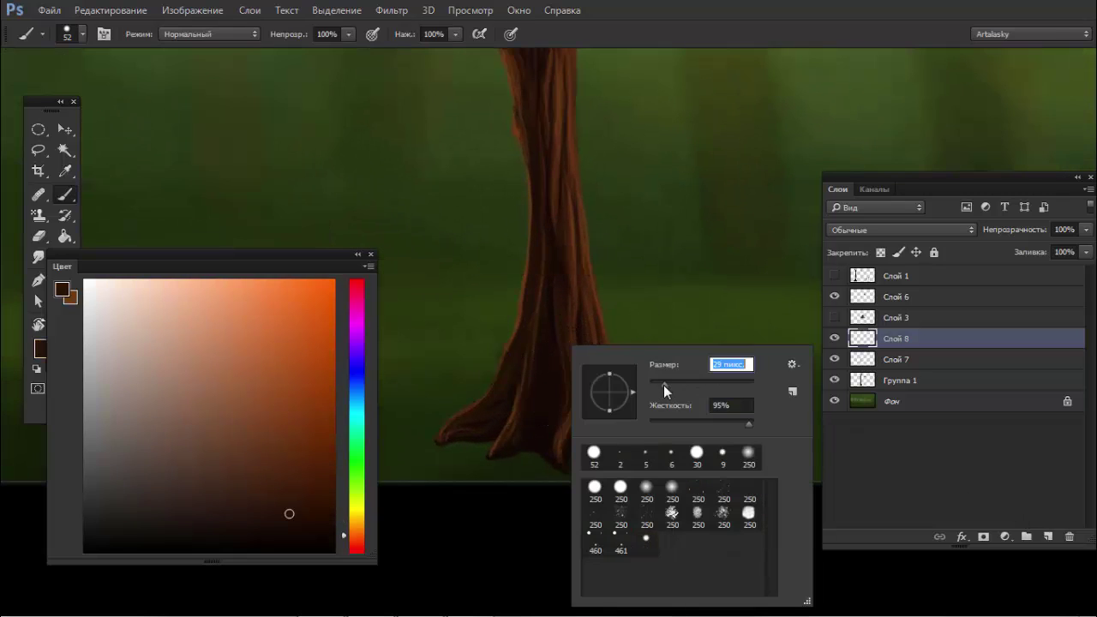
left_click_drag(663, 385, 651, 384)
key("Return")
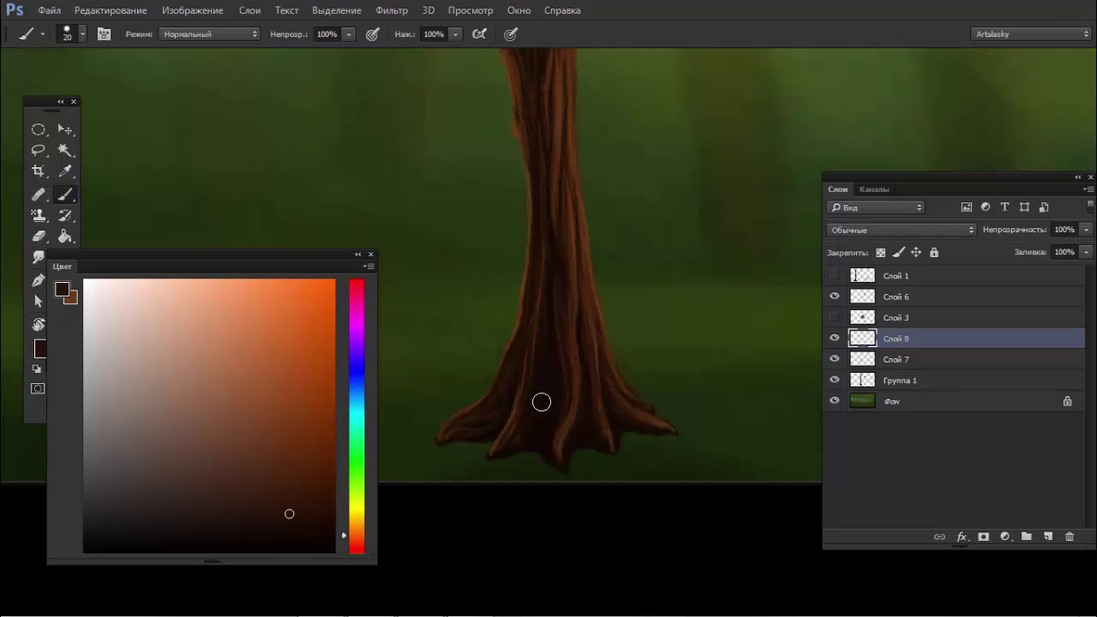
key("bracketleft")
left_click(529, 440, "alt")
key("bracketleft")
key("bracketleft")
key("bracketleft")
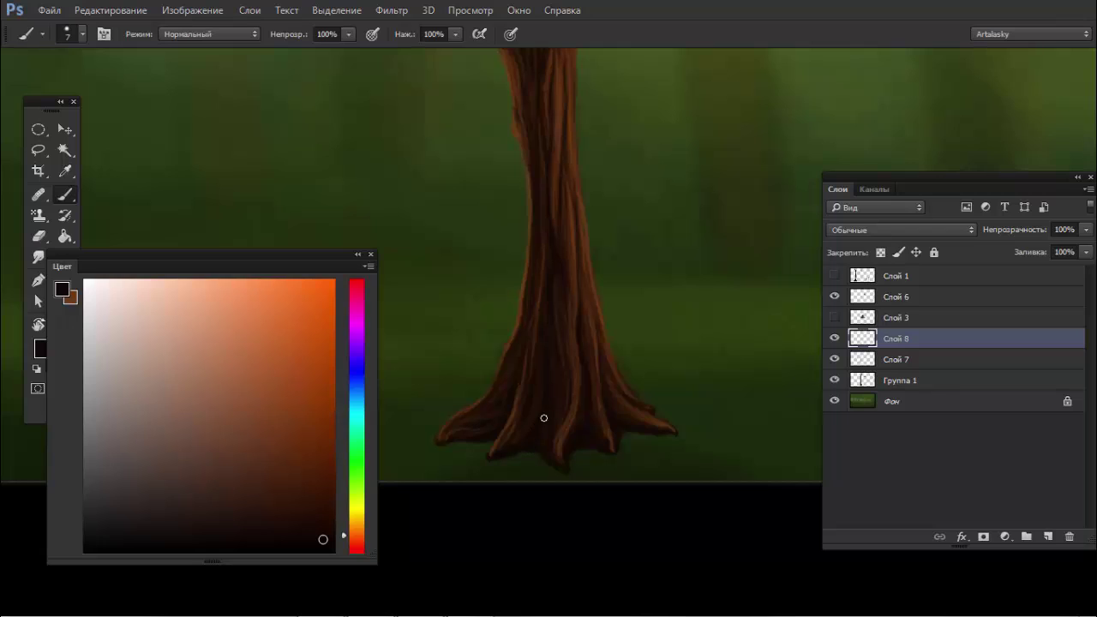
key("e")
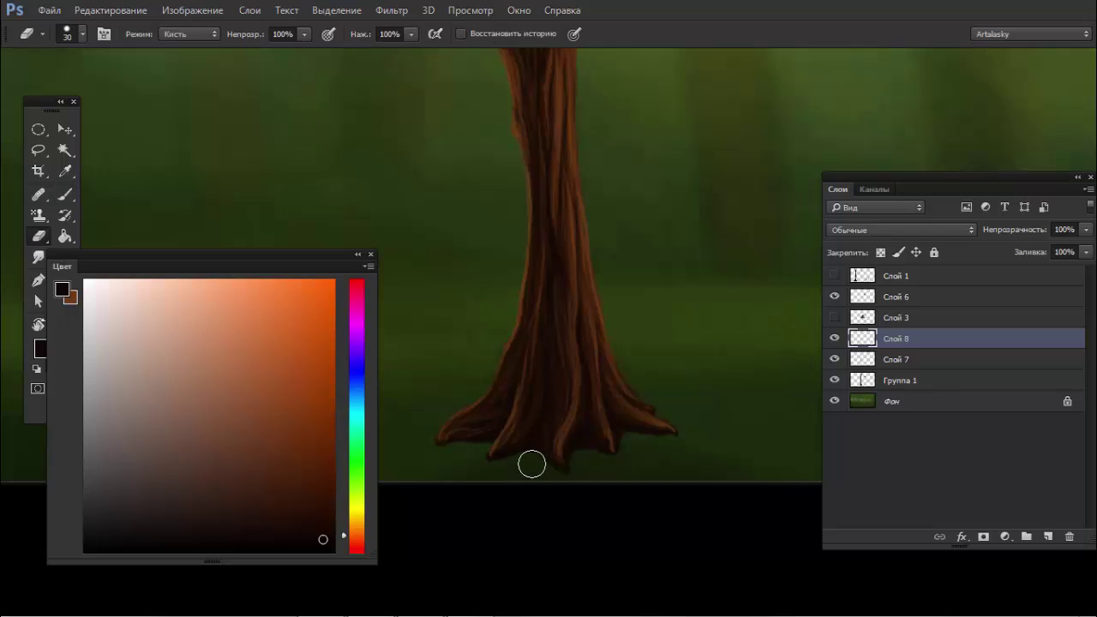
key("b")
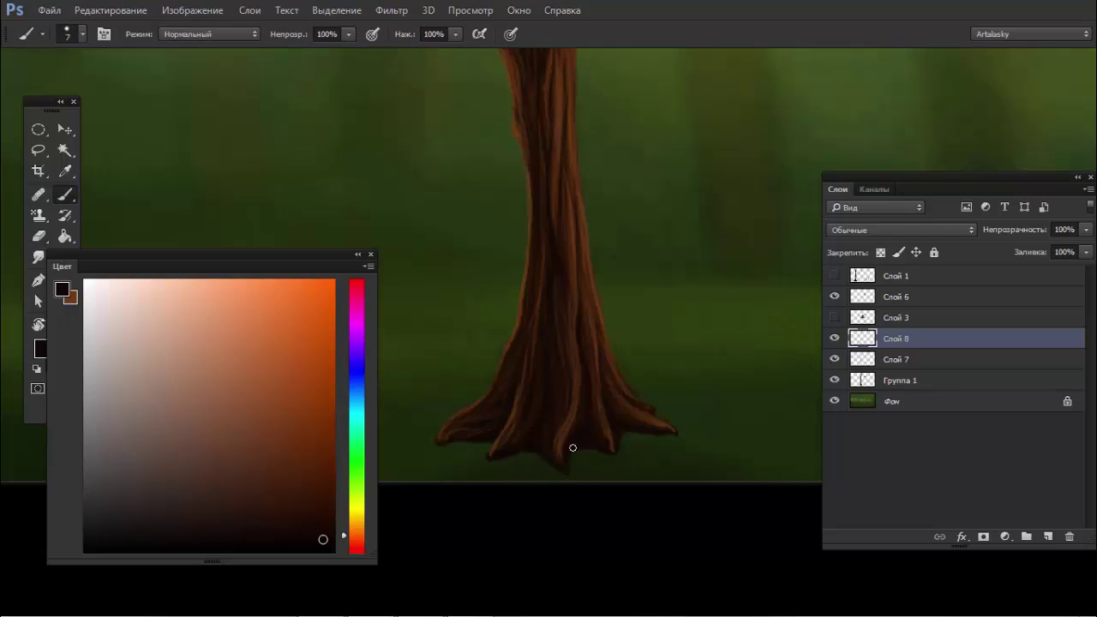
Step: Paint a lighter brown highlight along the left root
left_click(833, 339)
left_click_drag(483, 443, 577, 443)
left_click(559, 437, "alt")
left_click(523, 312, "alt")
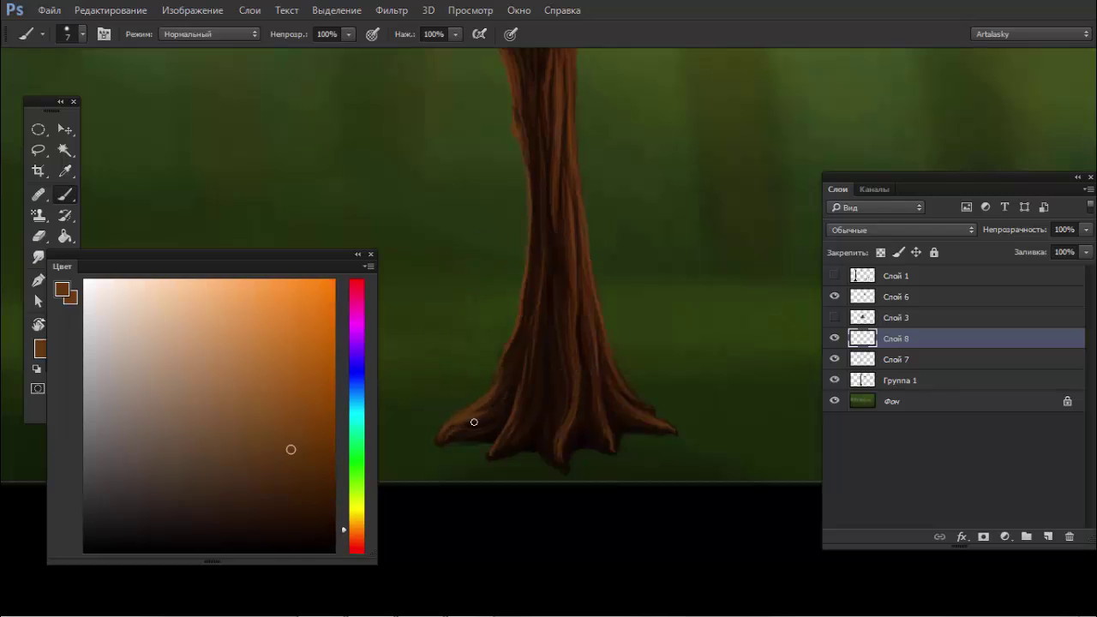
left_click_drag(472, 421, 489, 417)
Step: Add thin brown strokes and faint texture to the lower trunk base
left_click(503, 449, "alt")
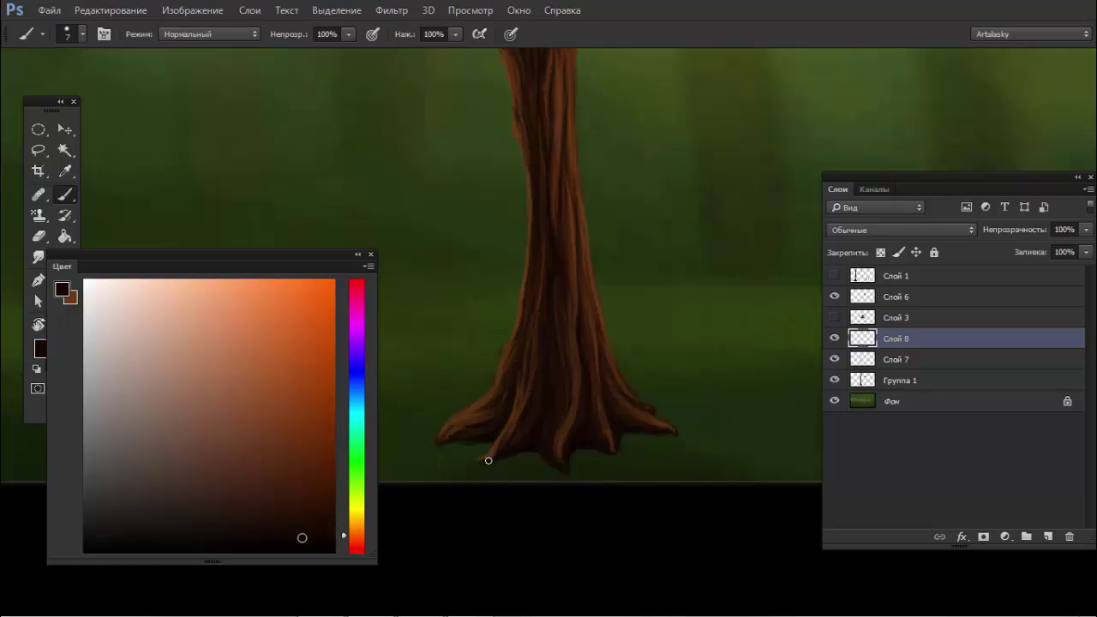
left_click(495, 447, "alt")
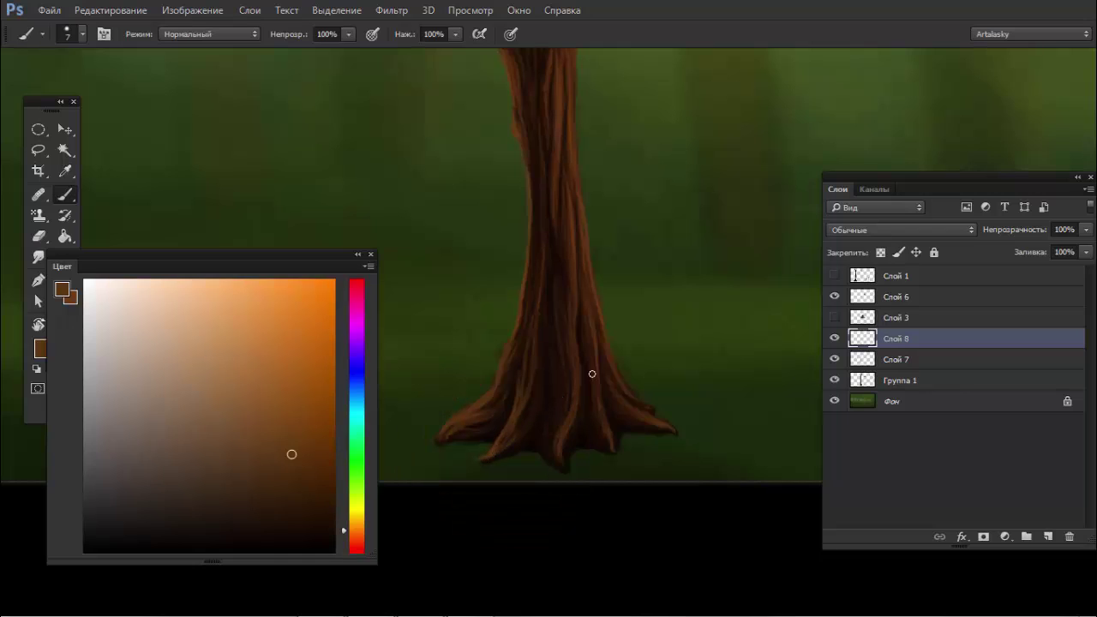
left_click_drag(563, 362, 558, 411)
left_click_drag(570, 319, 600, 404)
scroll(570, 327, "down", 1)
scroll(574, 331, "up", 1)
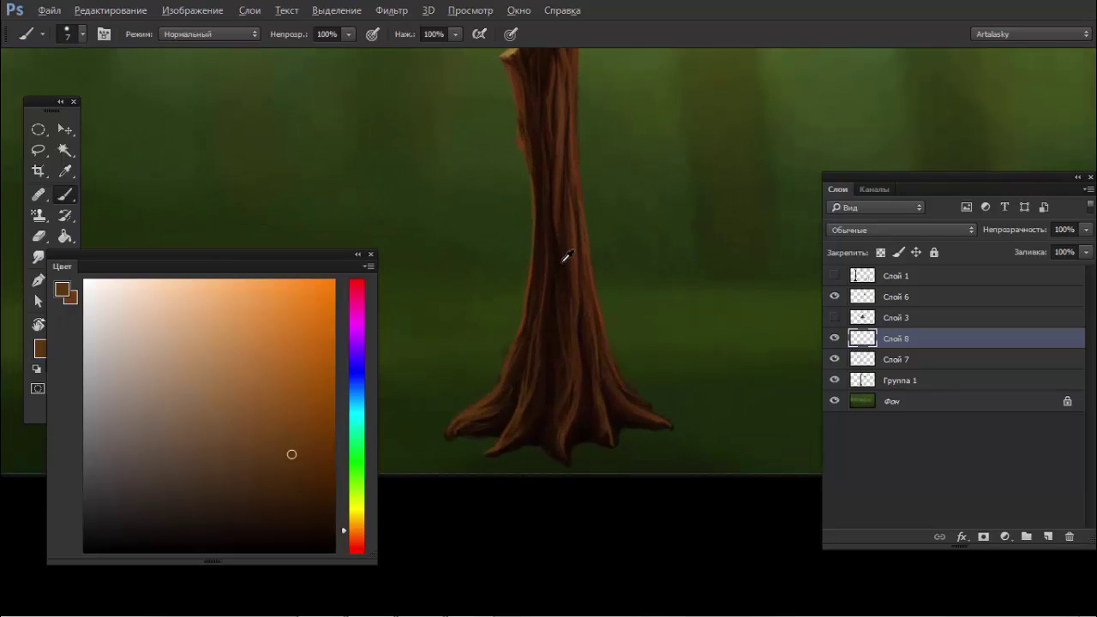
scroll(595, 216, "down", 1)
scroll(590, 249, "down", 1)
Step: Streak the trunk below the fork with lighter brown
scroll(607, 293, "up", 3)
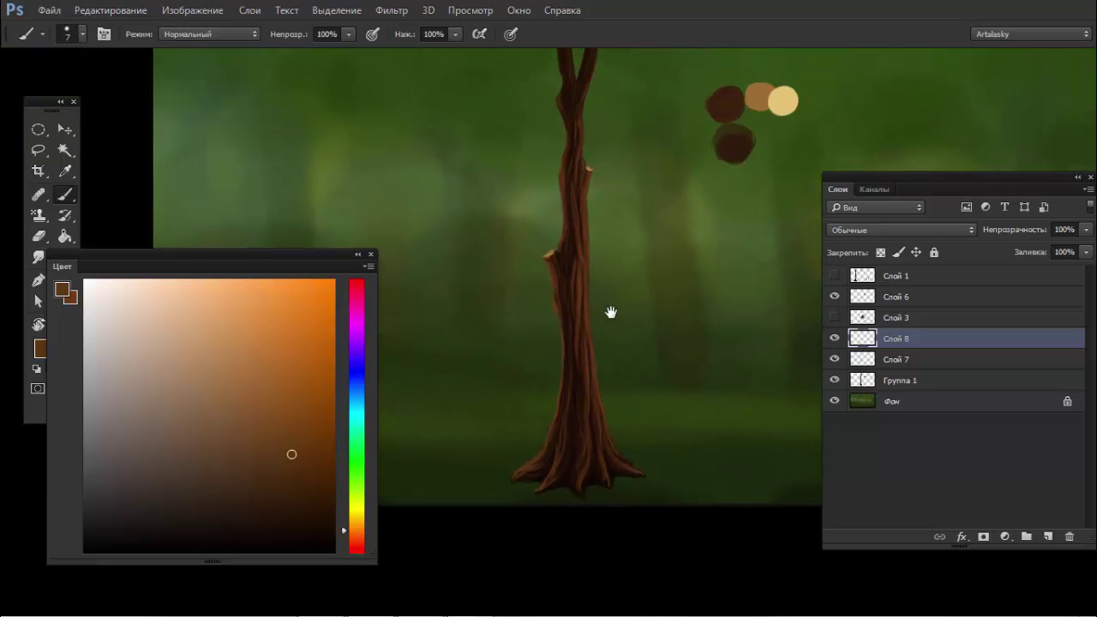
scroll(616, 94, "up", 1)
scroll(578, 237, "up", 1)
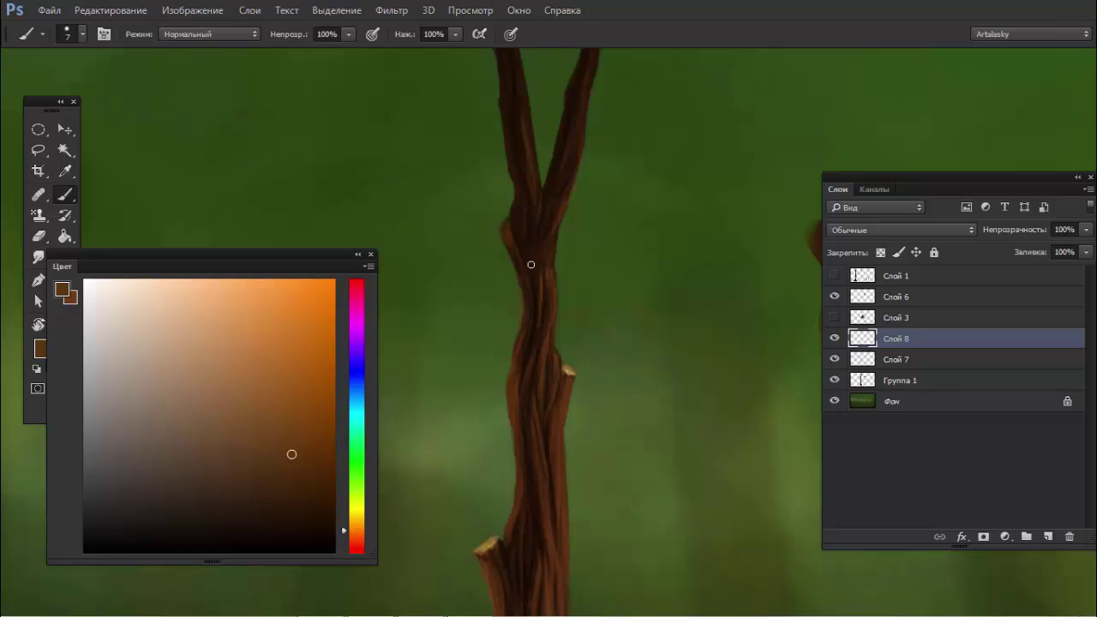
mouse_move(528, 263)
left_mouse_down()
mouse_move(536, 169)
mouse_move(545, 274)
left_mouse_up()
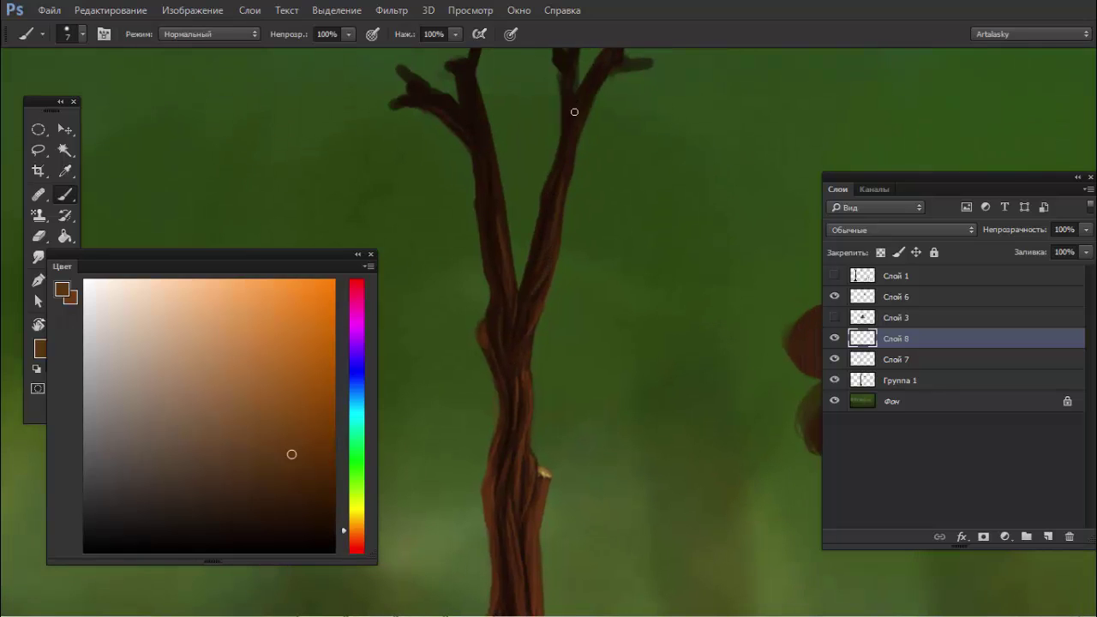
scroll(531, 232, "up", 2)
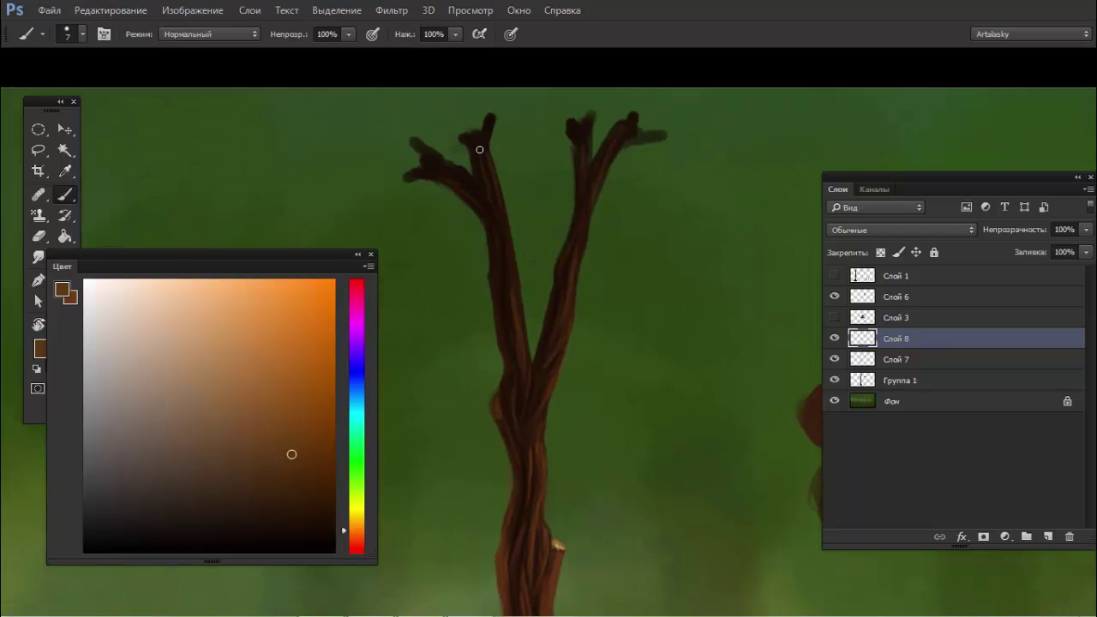
Step: Paint a near-black stroke at the left branch tip and trim its hook
left_click(489, 125, "alt")
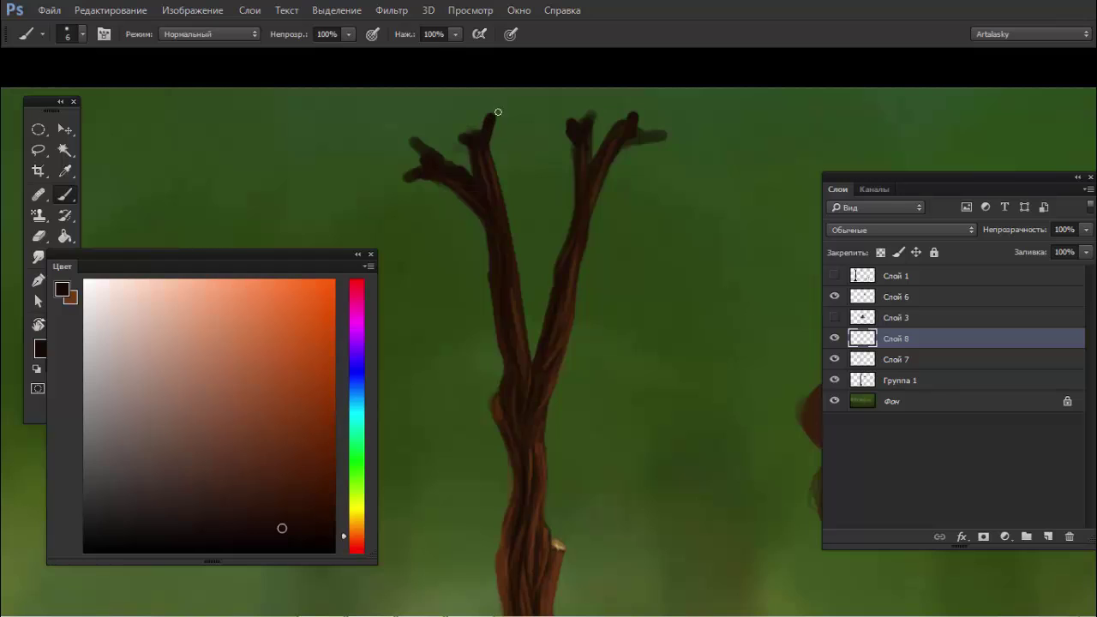
mouse_move(500, 108)
left_mouse_down()
mouse_move(541, 97)
mouse_move(452, 129)
mouse_move(447, 110)
mouse_move(463, 129)
mouse_move(412, 104)
mouse_move(446, 106)
mouse_move(435, 102)
left_mouse_up()
key("e")
key("b")
key("e")
key("b")
Step: Erase and redefine the thin upper-left branch tip as a dark forked twig
key("e")
key("b")
key("e")
key("b")
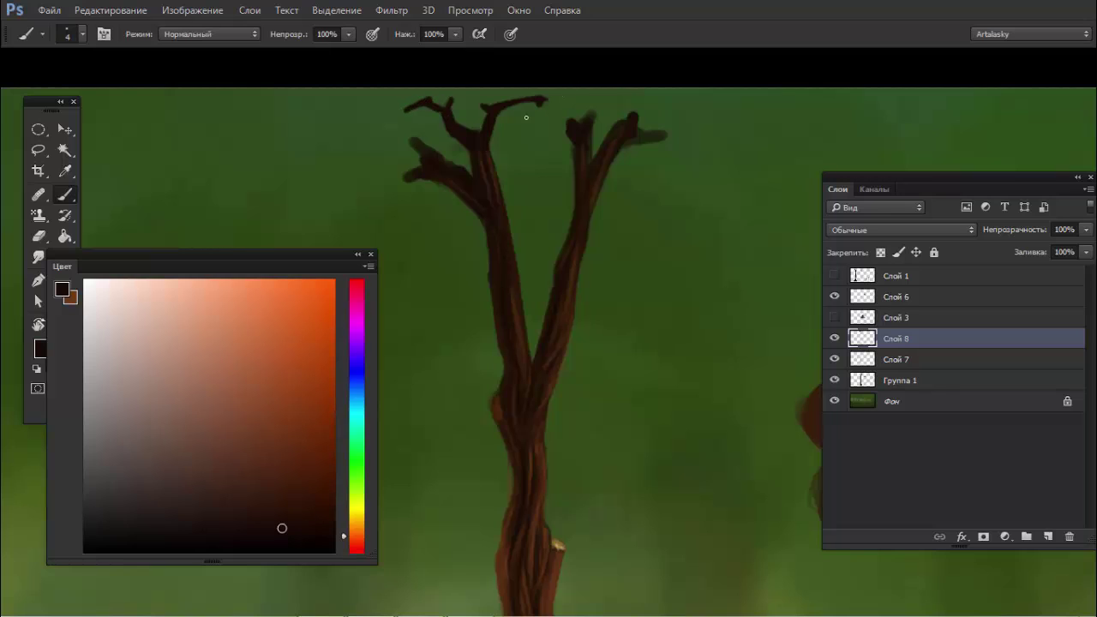
left_click_drag(410, 138, 421, 148)
scroll(625, 332, "down", 3)
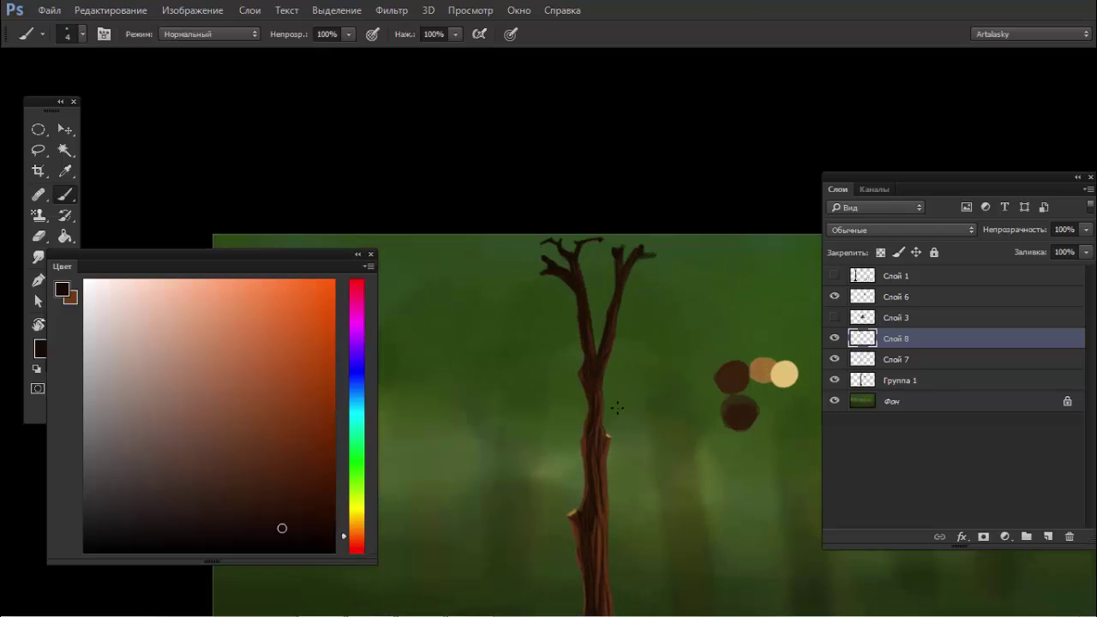
left_click_drag(623, 409, 688, 388)
left_click_drag(477, 377, 554, 394)
left_click_drag(631, 361, 641, 324)
left_click_drag(617, 504, 647, 463)
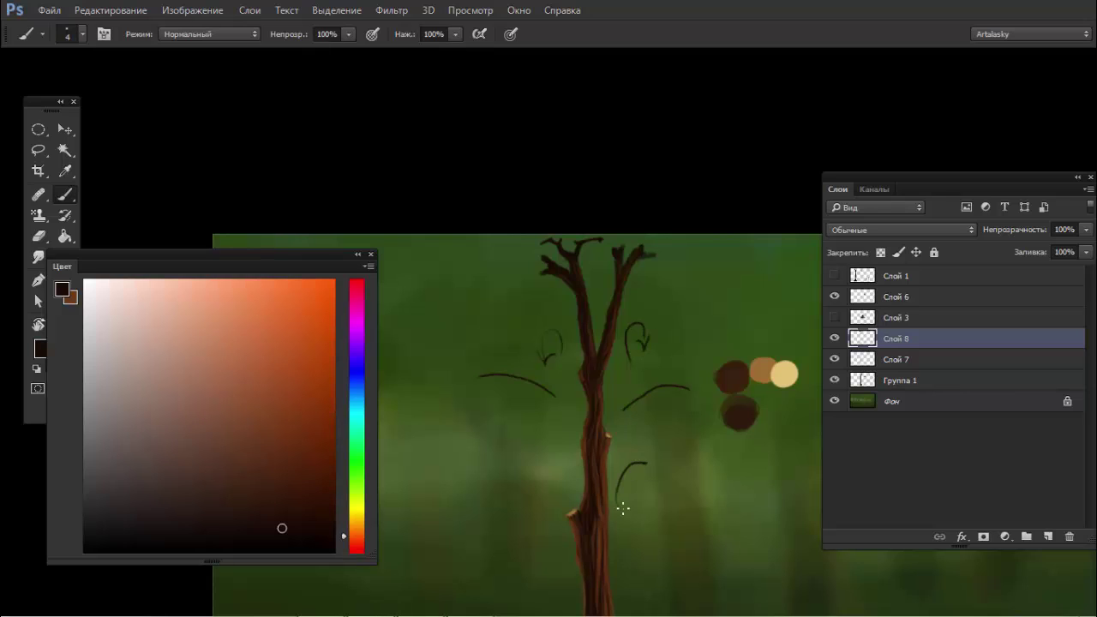
key("ctrl+z")
key("l")
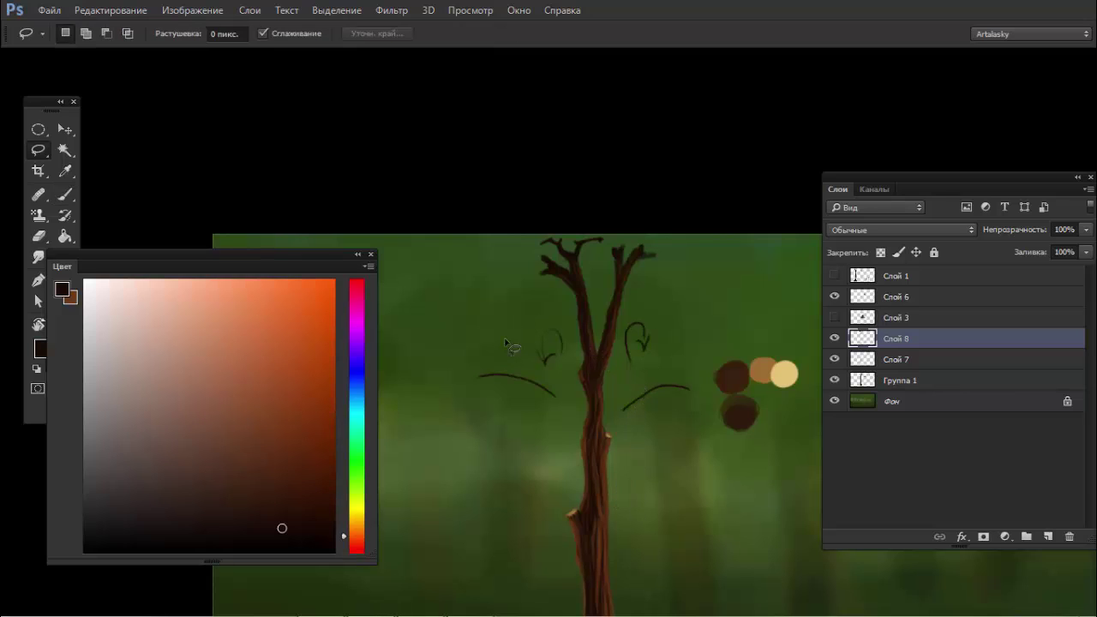
left_click_drag(458, 371, 562, 414)
left_click_drag(457, 403, 444, 401)
mouse_move(670, 315)
left_mouse_down()
mouse_move(624, 393)
mouse_move(691, 422)
left_mouse_up()
left_click_drag(696, 347, 690, 356)
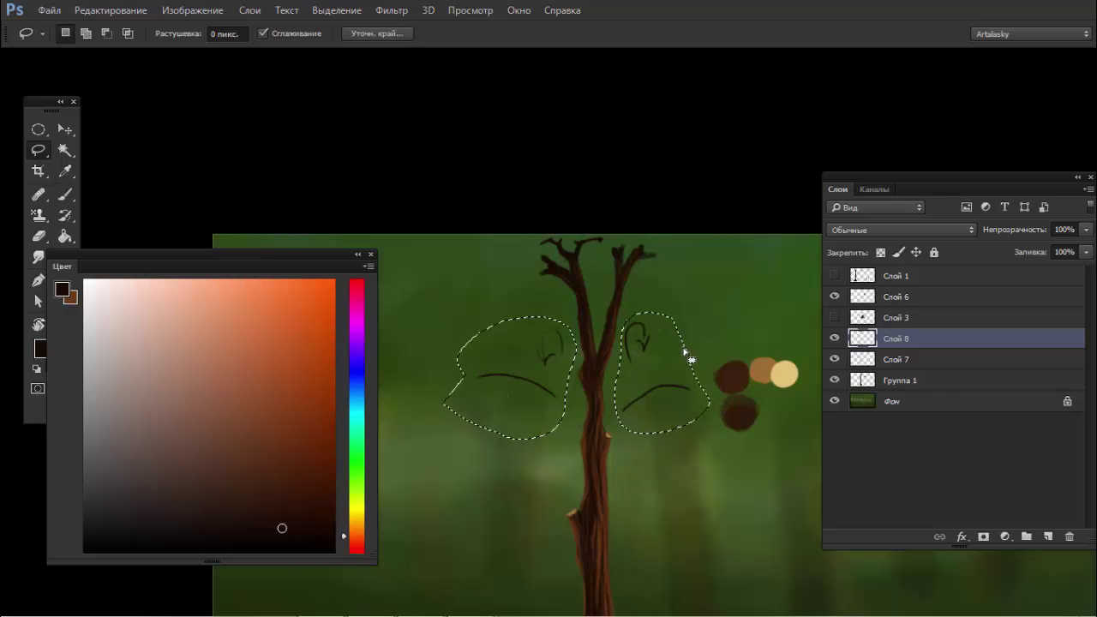
key("Delete")
key("ctrl+d")
key("b")
scroll(612, 319, "down", 3)
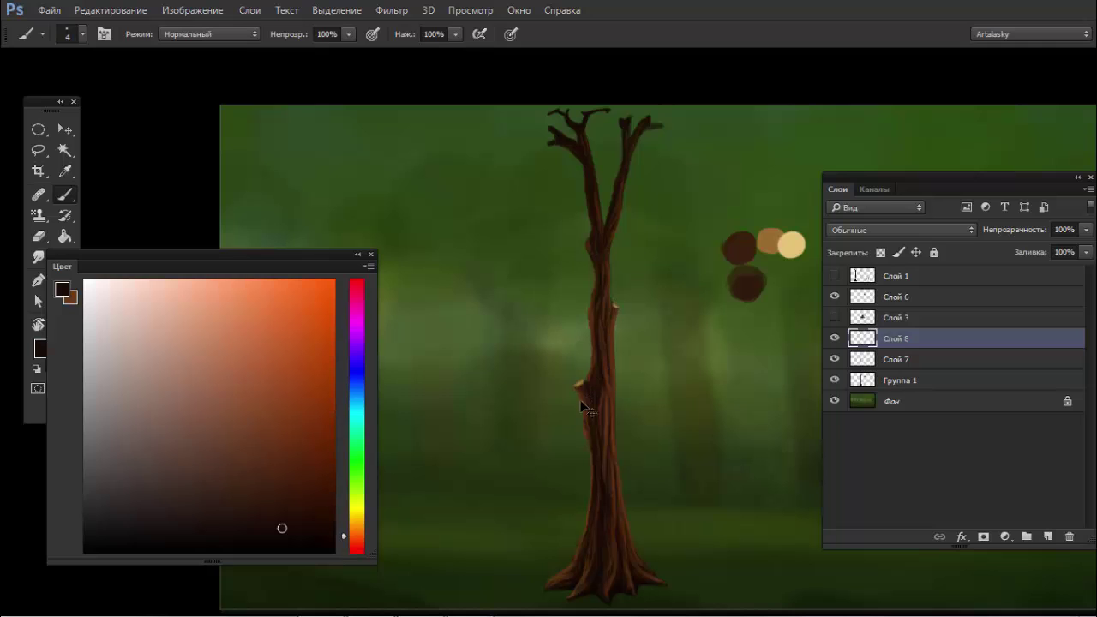
scroll(617, 308, "up", 2)
left_click(616, 315, "alt")
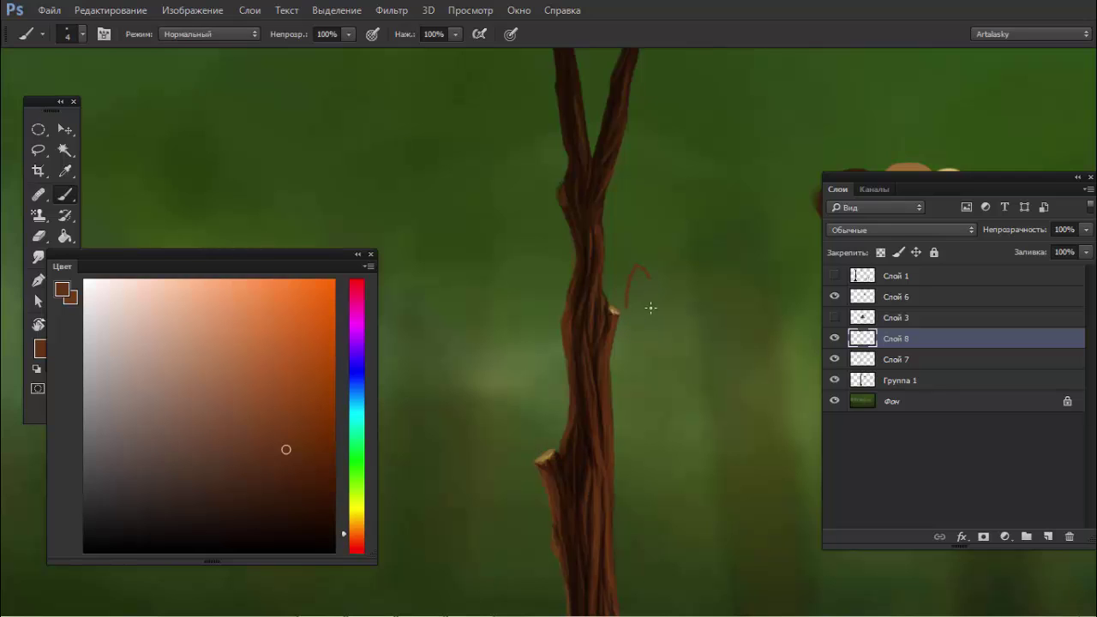
mouse_move(650, 283)
left_mouse_down()
mouse_move(653, 317)
mouse_move(631, 297)
left_mouse_up()
key("ctrl+alt+z")
key("ctrl+alt+z")
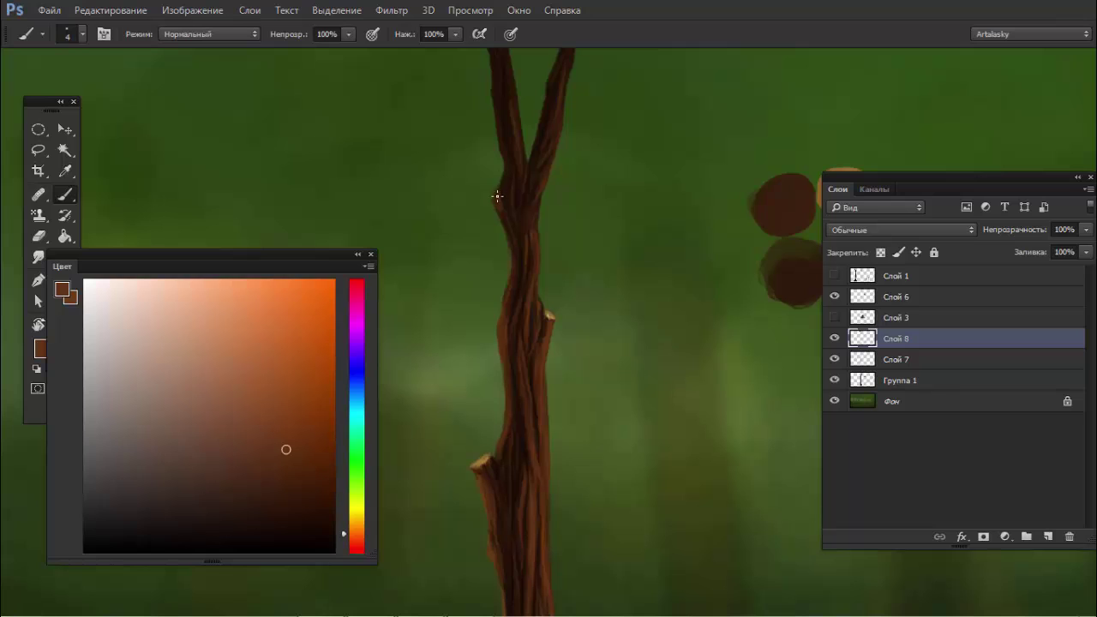
key("ctrl+alt+z")
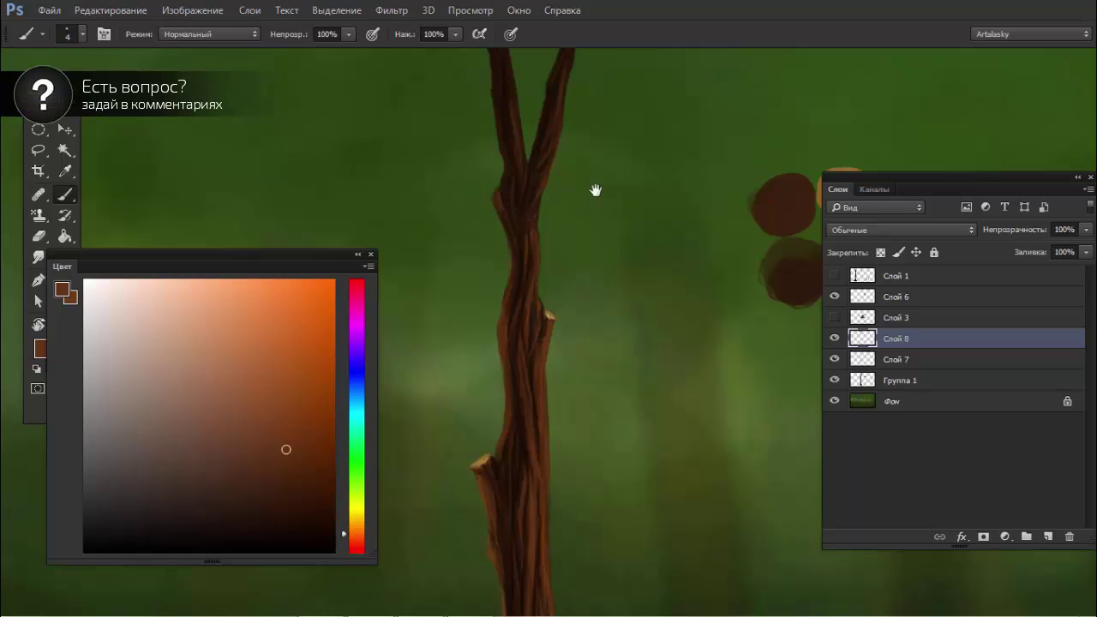
left_click_drag(595, 189, 500, 154)
left_click(743, 150, "alt")
left_click(409, 154, "ctrl")
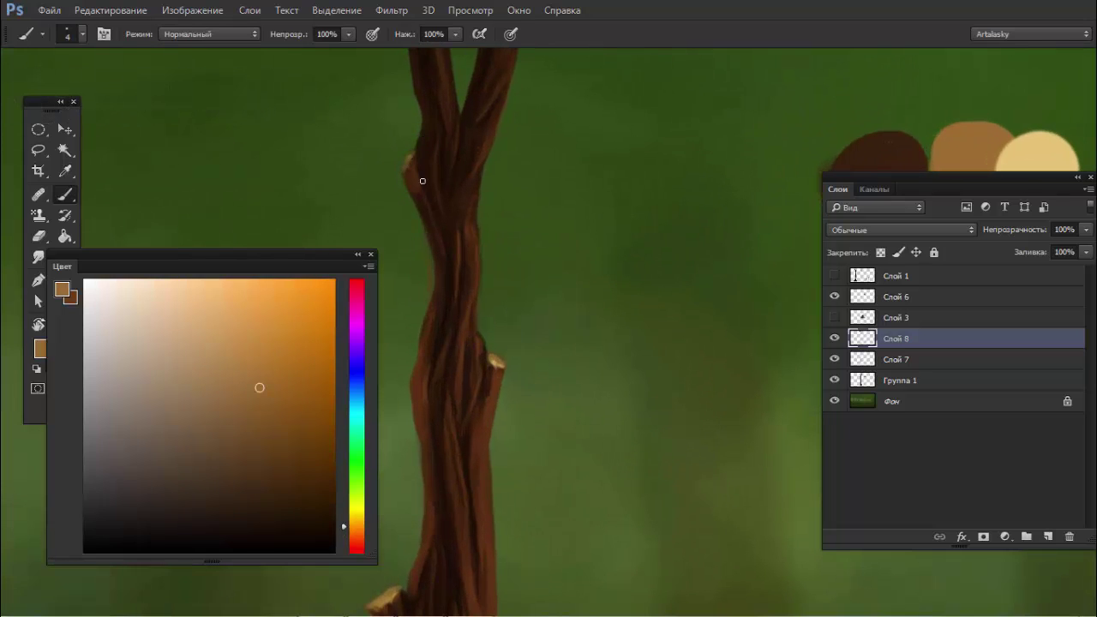
left_click(434, 196, "alt")
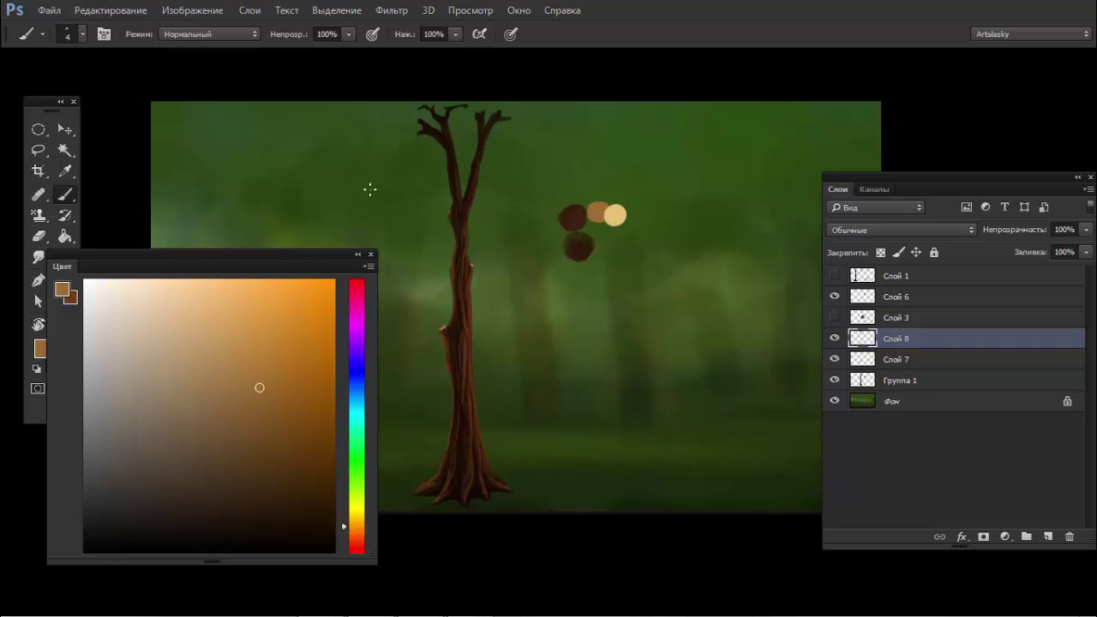
Step: Sample dark brown and paint thin twigs off the left and upper left branch tips
left_click(411, 137, "ctrl")
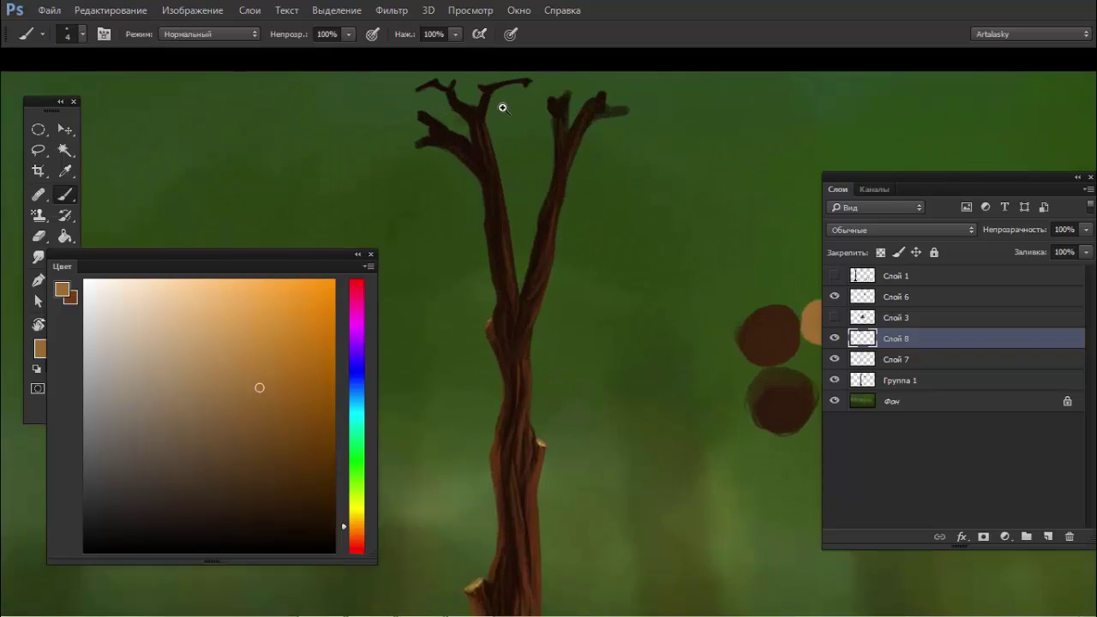
left_click(445, 139, "alt")
mouse_move(409, 155)
left_mouse_down()
mouse_move(369, 178)
mouse_move(418, 156)
mouse_move(334, 153)
mouse_move(302, 180)
left_mouse_up()
key("ctrl+z")
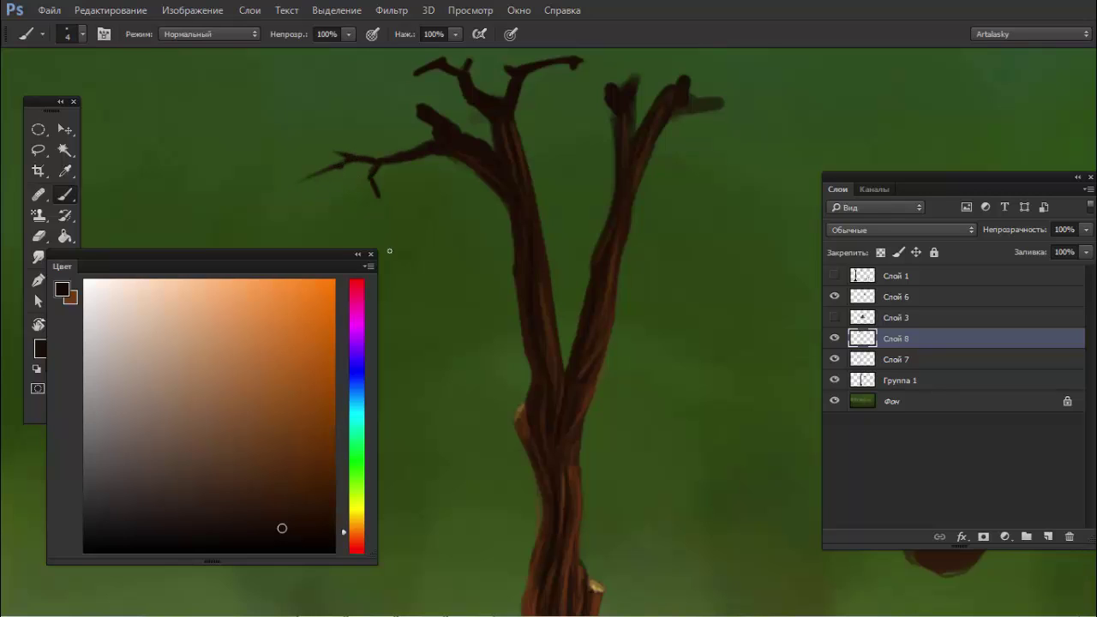
mouse_move(370, 181)
left_mouse_down()
mouse_move(387, 224)
mouse_move(379, 249)
left_mouse_up()
left_click_drag(416, 71, 353, 84)
Step: Try several thin twig strokes off the right branches, undoing the unwanted ones
left_click_drag(404, 215, 448, 203)
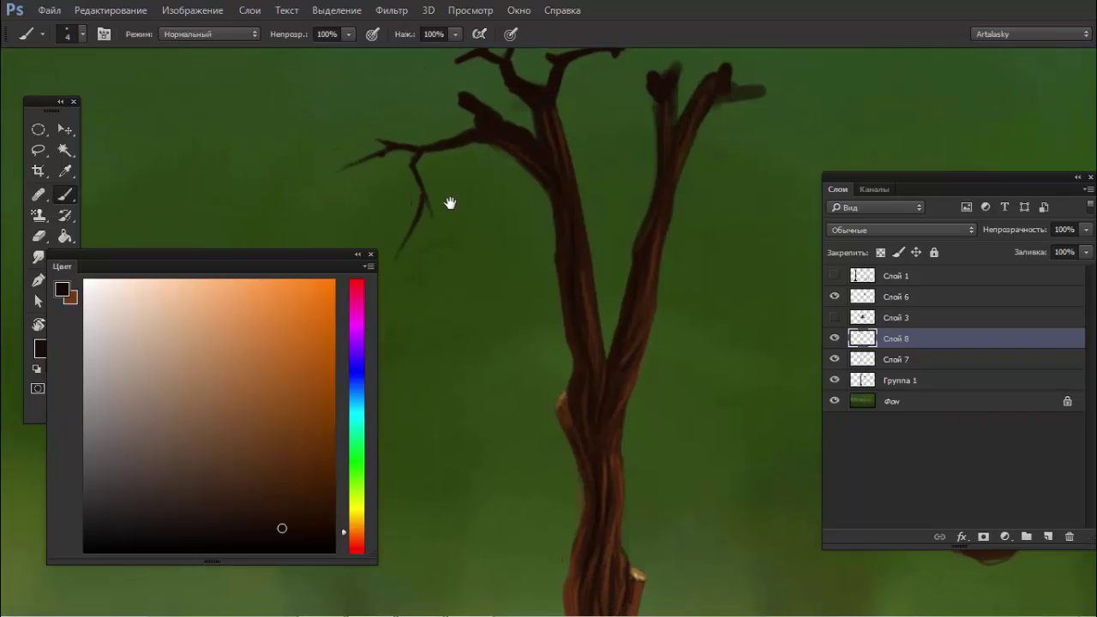
mouse_move(749, 180)
left_mouse_down()
mouse_move(586, 188)
mouse_move(873, 110)
left_mouse_up()
key("ctrl+z")
left_click_drag(597, 210, 719, 170)
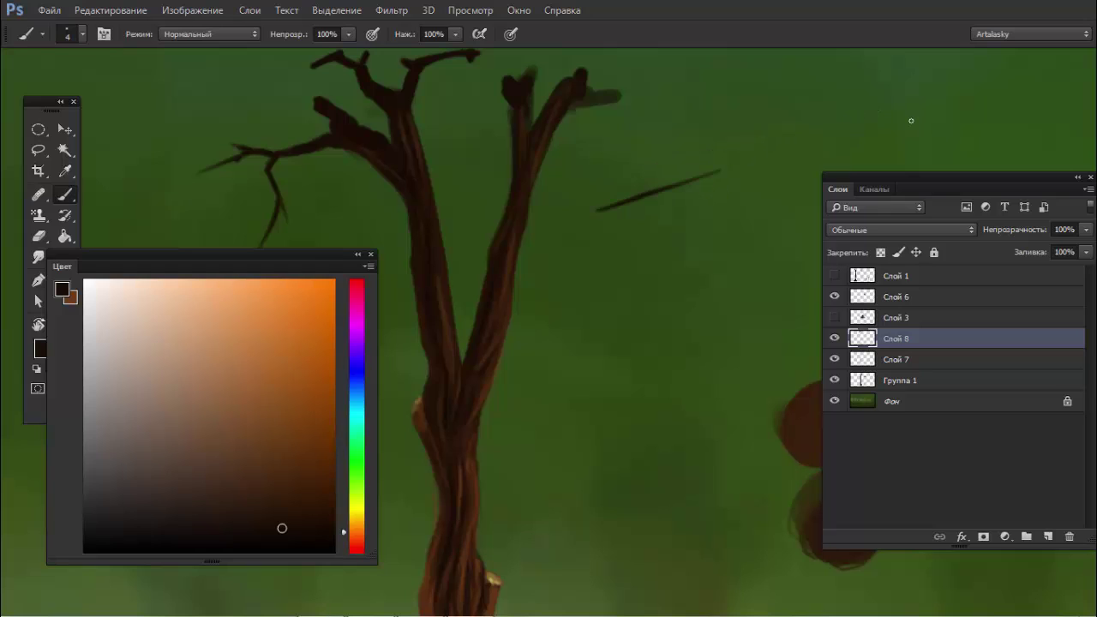
key("ctrl+z")
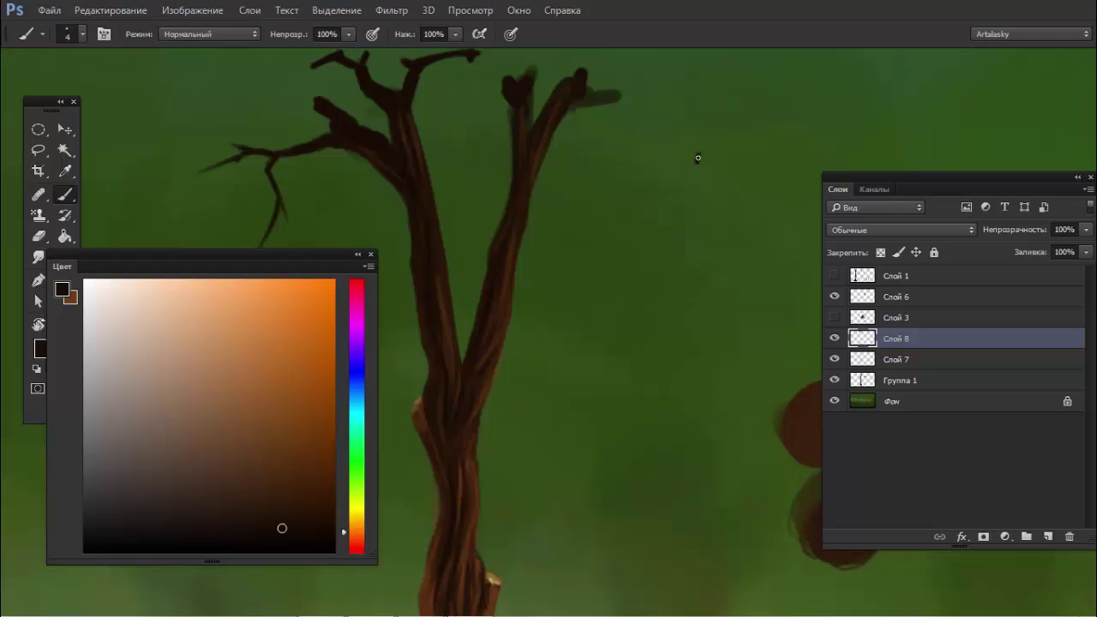
left_click_drag(713, 155, 839, 101)
key("ctrl+z")
Step: Paint a thin twig rising up and to the right from the upper branch tip
mouse_move(578, 103)
left_mouse_down()
mouse_move(698, 87)
mouse_move(732, 130)
left_mouse_up()
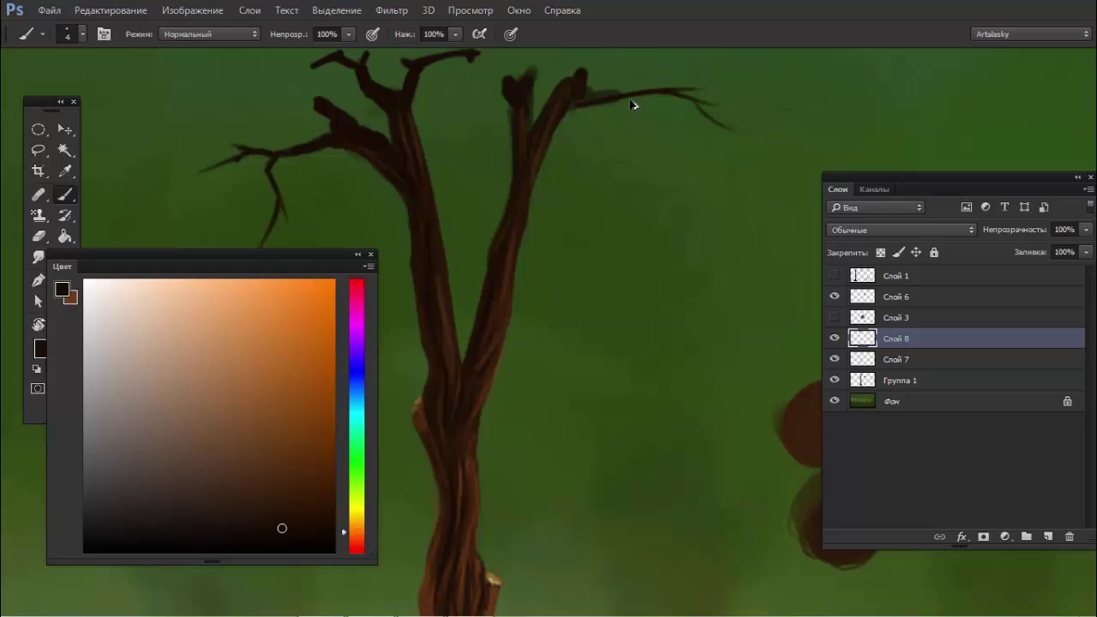
key("ctrl+z")
mouse_move(665, 89)
left_mouse_down()
mouse_move(711, 72)
mouse_move(759, 74)
left_mouse_up()
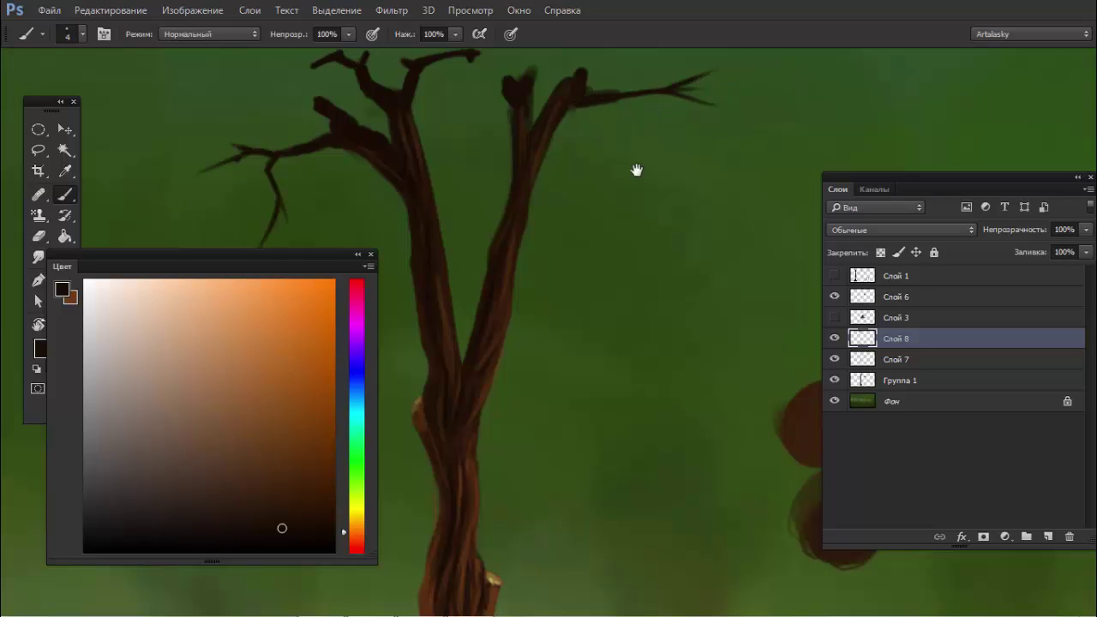
scroll(636, 172, "up", 3)
left_click_drag(588, 159, 623, 127)
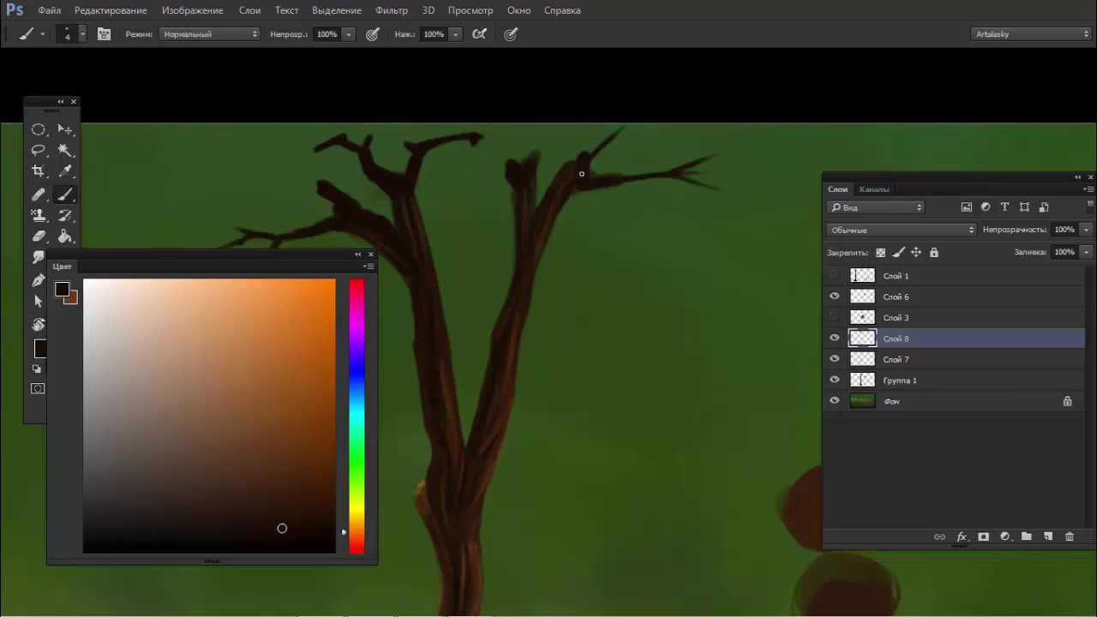
Step: Sample branch colours and paint several short dark twigs on the right branches
left_click_drag(581, 162, 578, 129)
left_click(514, 160, "alt")
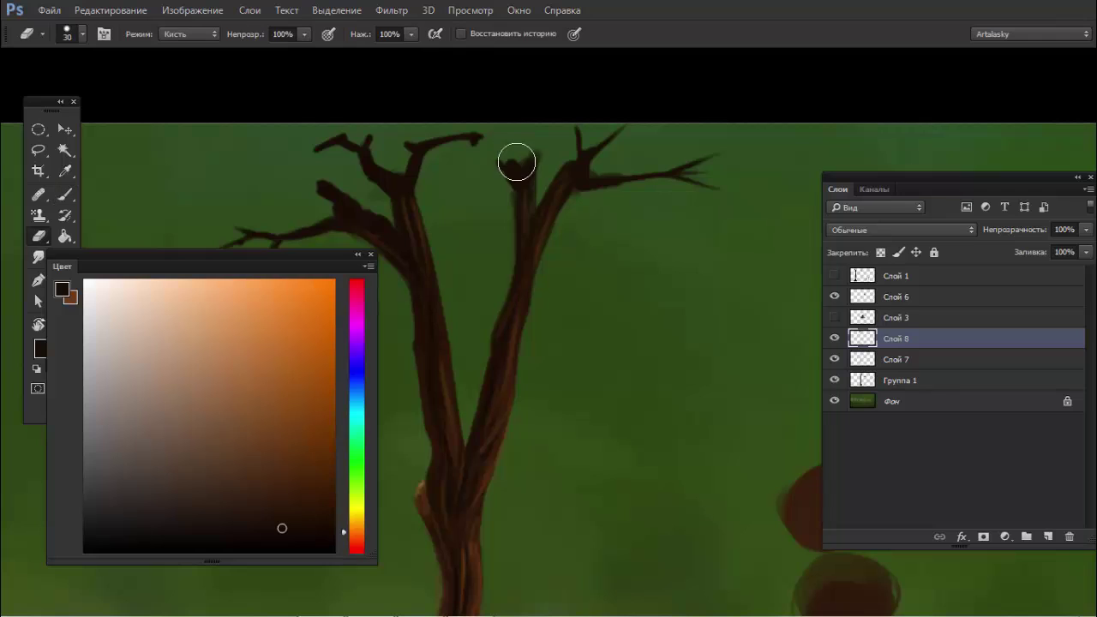
left_click_drag(455, 156, 509, 175)
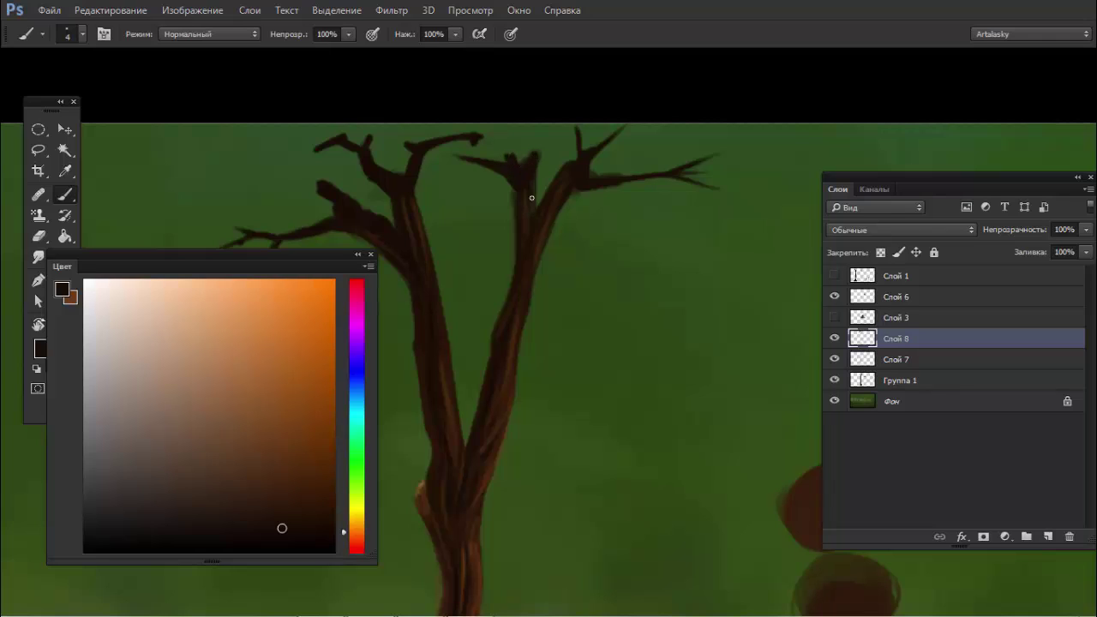
left_click_drag(532, 131, 536, 152)
left_click(553, 152, "alt")
mouse_move(574, 130)
left_mouse_down()
mouse_move(579, 158)
mouse_move(666, 171)
mouse_move(600, 181)
left_mouse_up()
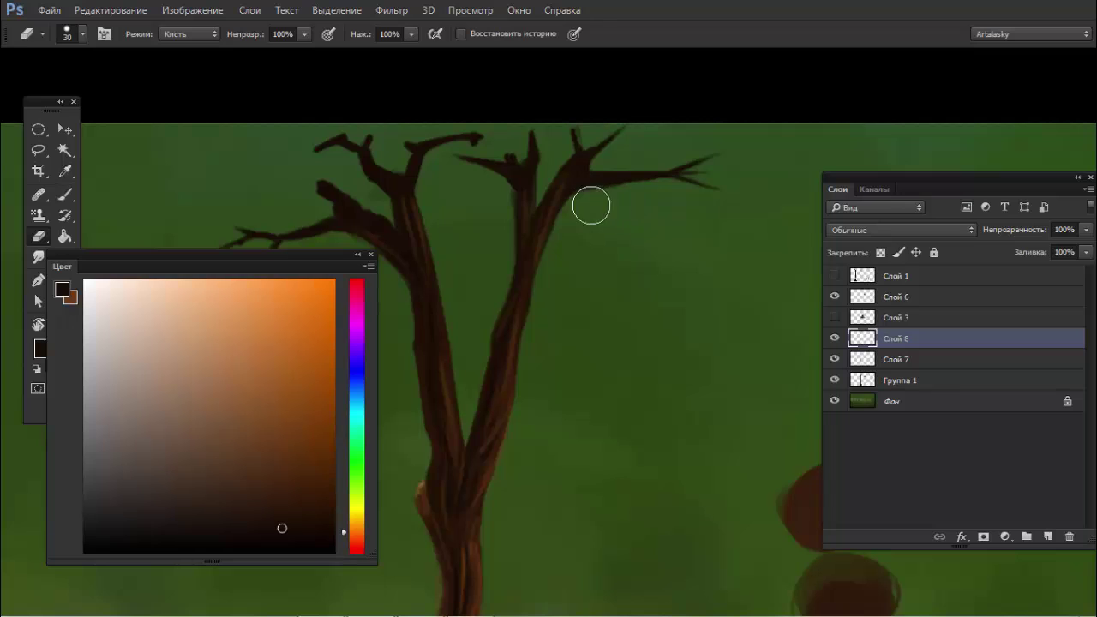
key("ctrl+z")
Step: Merge Слой 7 and Группа 1 into Слой 8, then try and undo a flat bucket fill
left_click(900, 379, "shift")
key("ctrl+e")
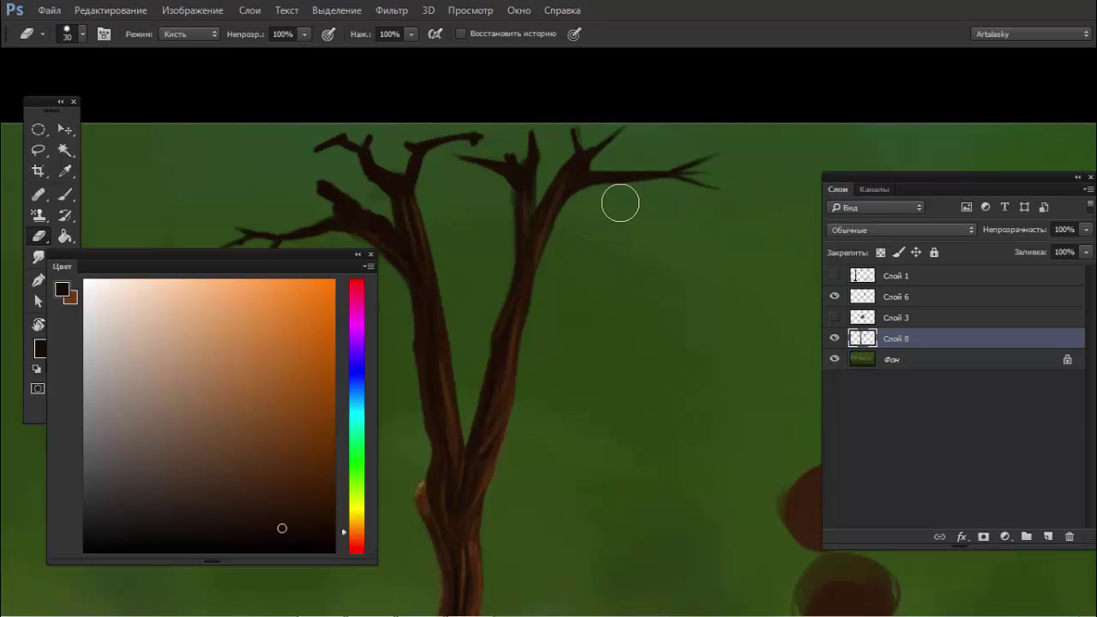
key("b")
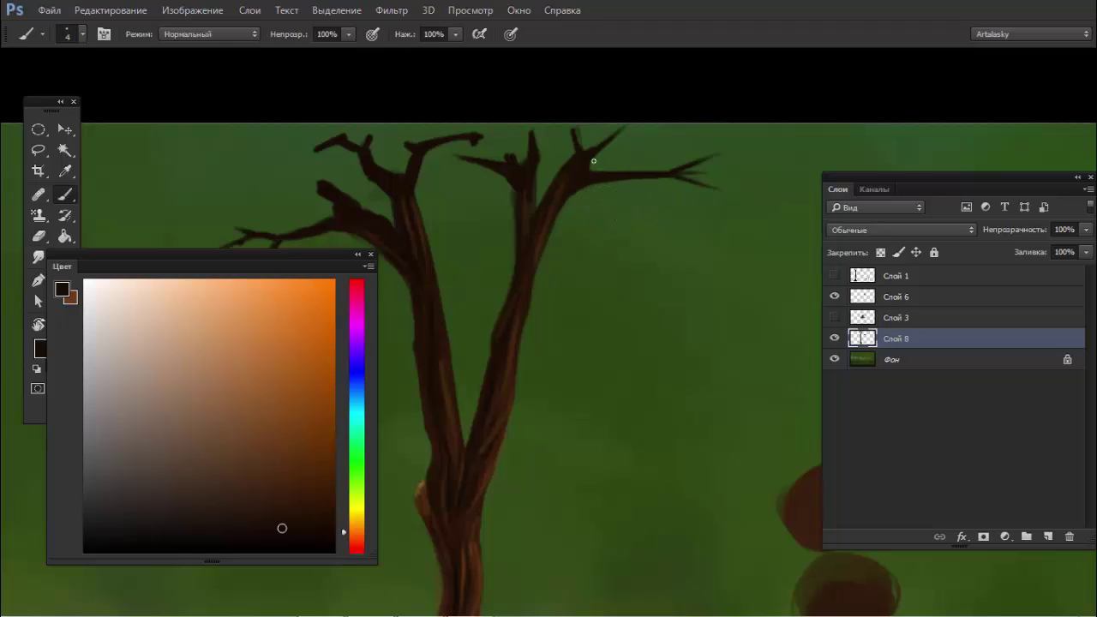
key("e")
key("b")
key("e")
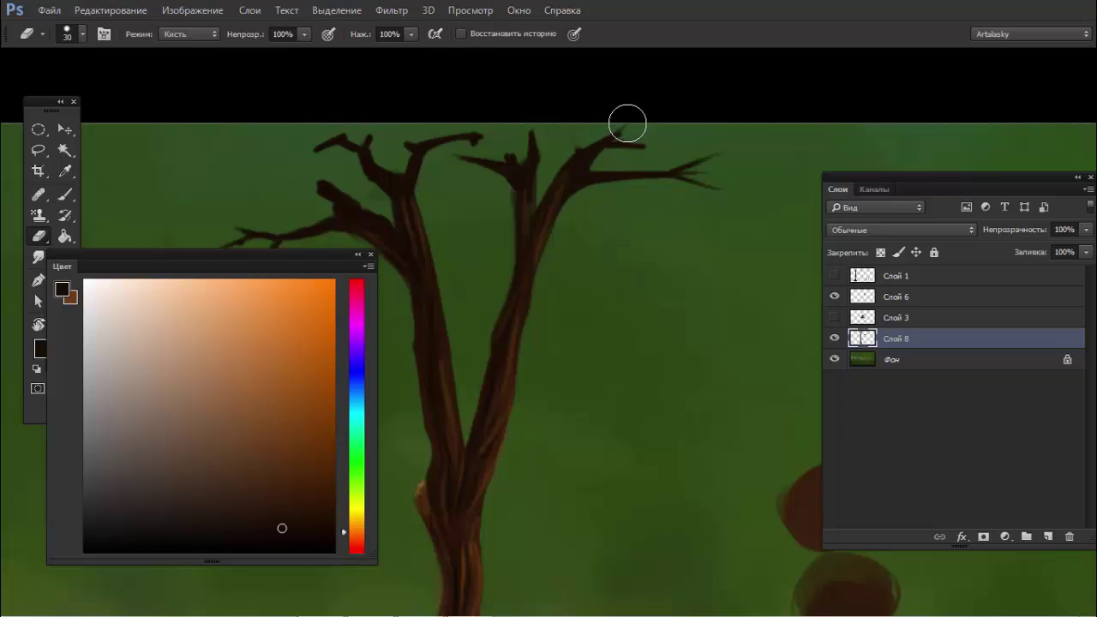
key("g")
left_click(628, 144)
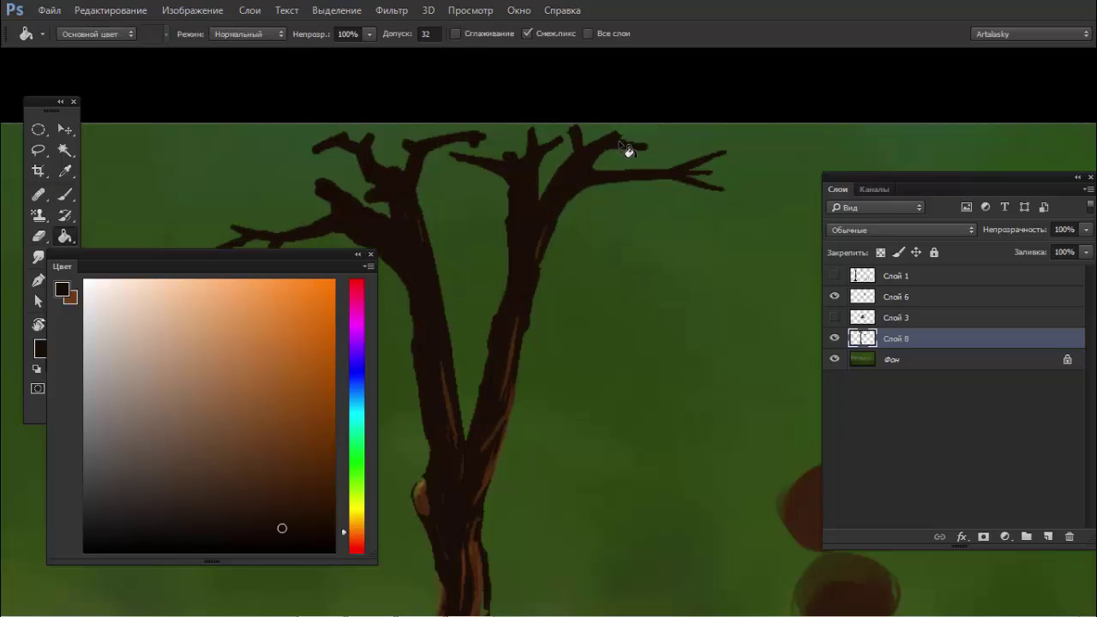
key("ctrl+z")
key("b")
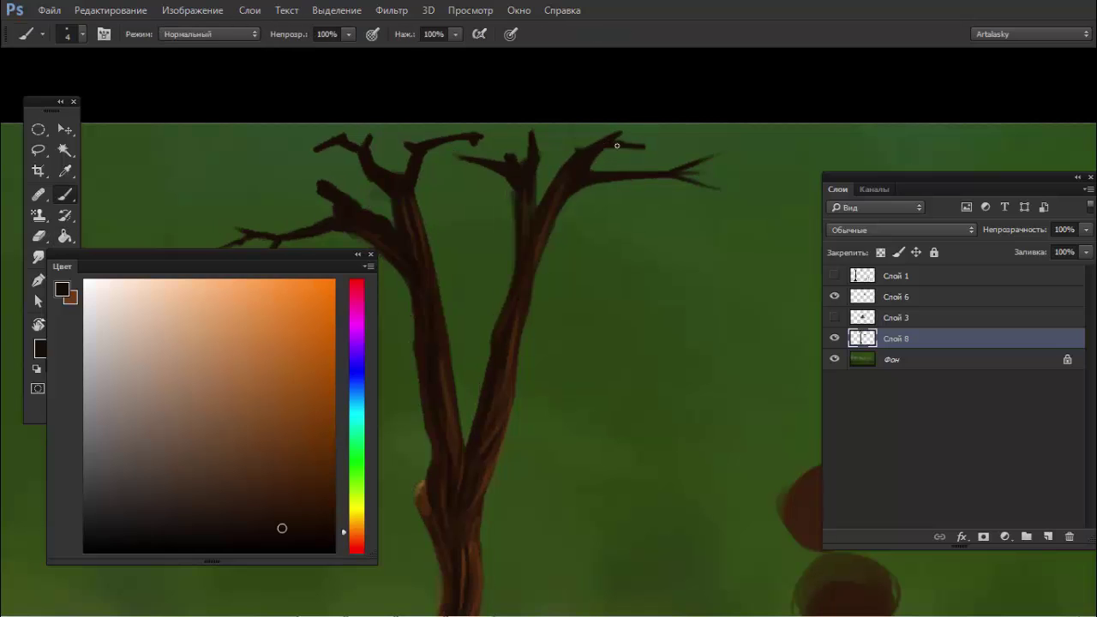
Step: Zoom into the crown, sample dark brown from the trunk, and check the brush presets
mouse_move(654, 185)
left_mouse_down()
mouse_move(534, 189)
mouse_move(623, 182)
left_mouse_up()
left_click(623, 182)
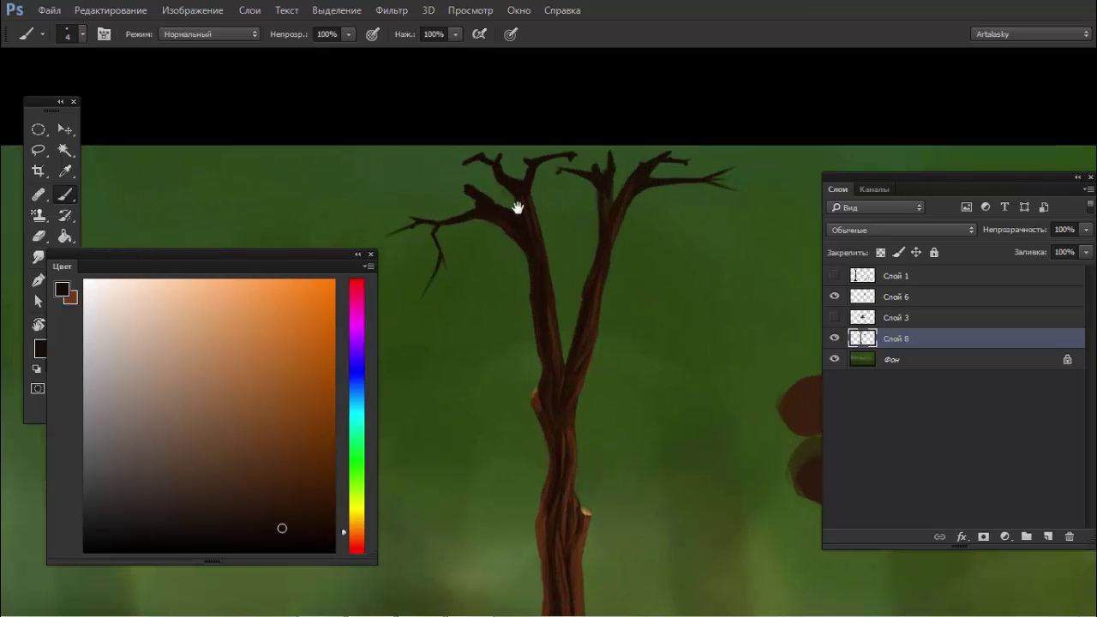
left_click(552, 329, "alt")
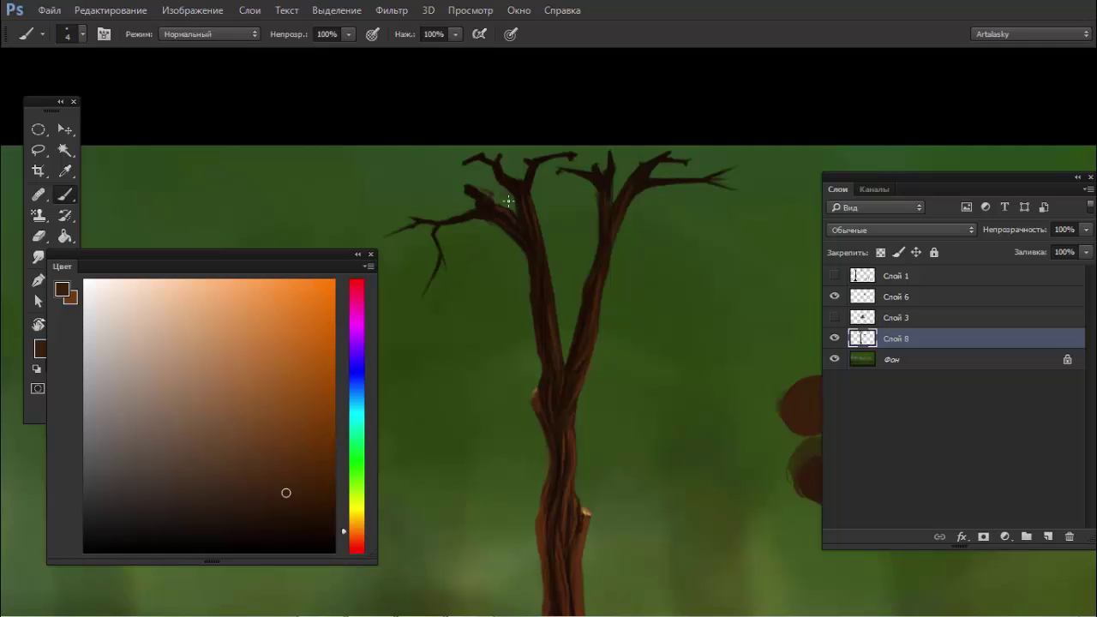
scroll(474, 192, "up", 2)
key("e")
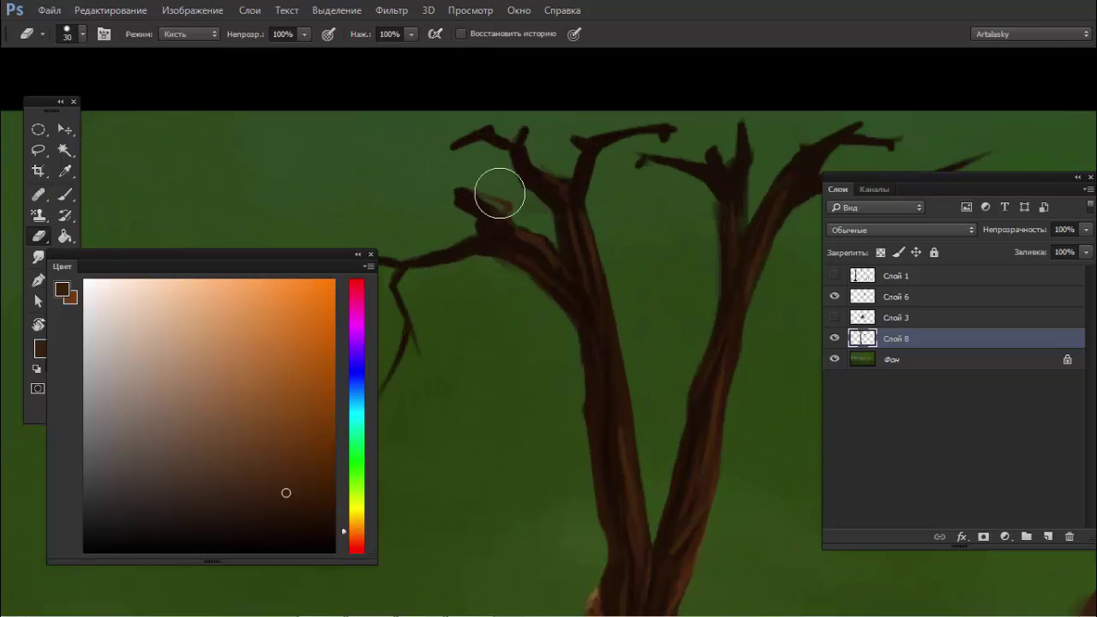
right_click(505, 184)
left_click(515, 210)
key("b")
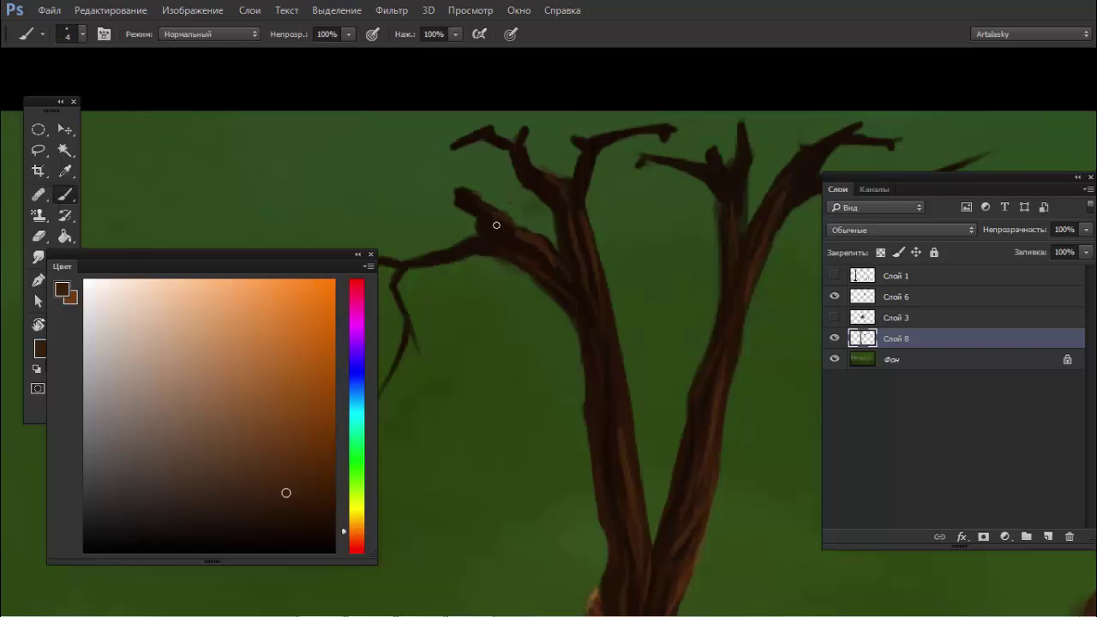
key("e")
key("b")
Step: Sample near-black and dark brown from the branches and zoom out over the right branches
left_click(663, 161, "alt")
left_click(694, 178, "alt")
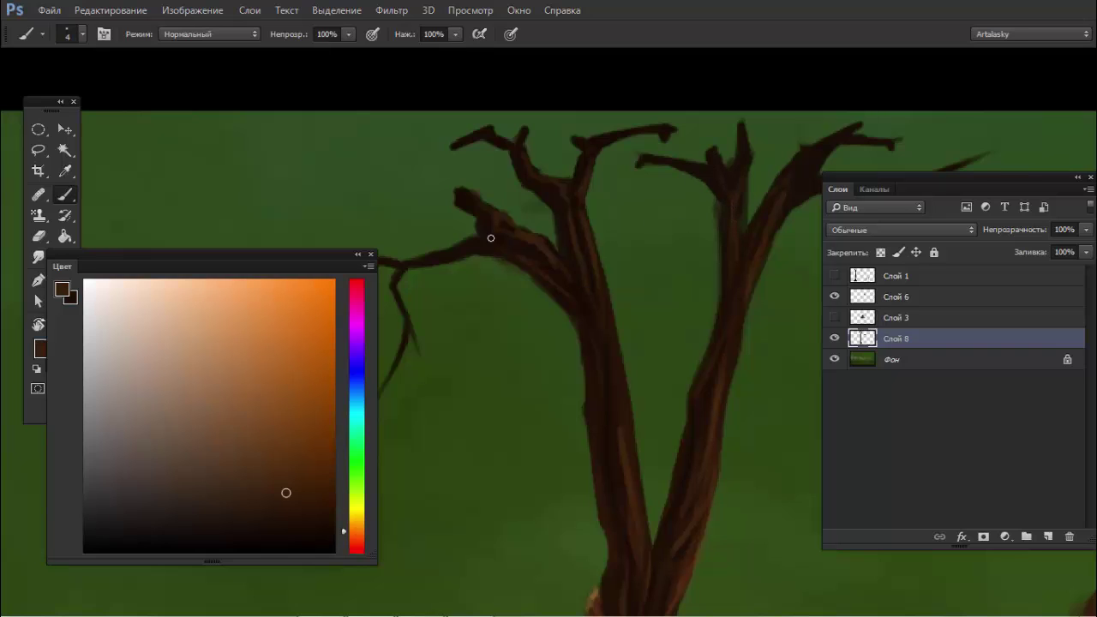
left_click_drag(757, 235, 604, 192)
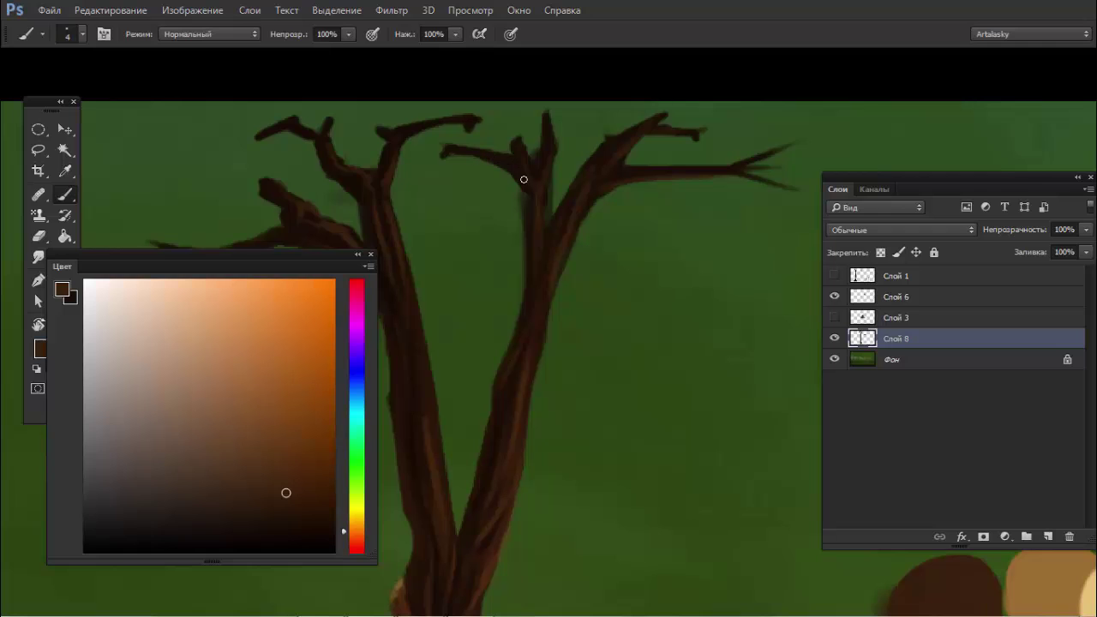
scroll(484, 164, "down", 3)
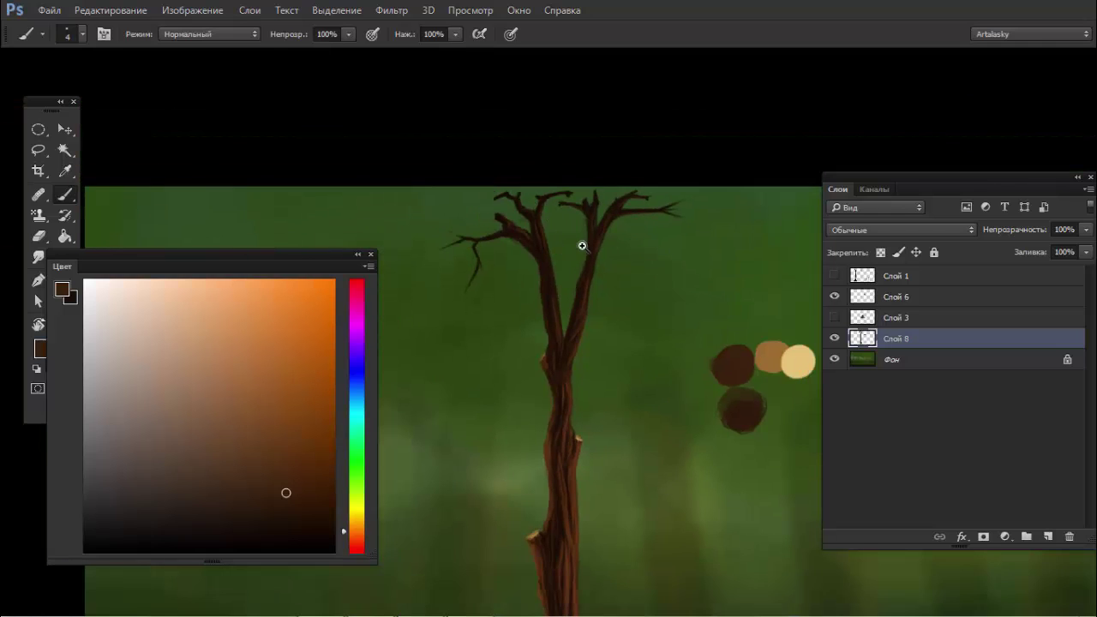
scroll(582, 246, "up", 2)
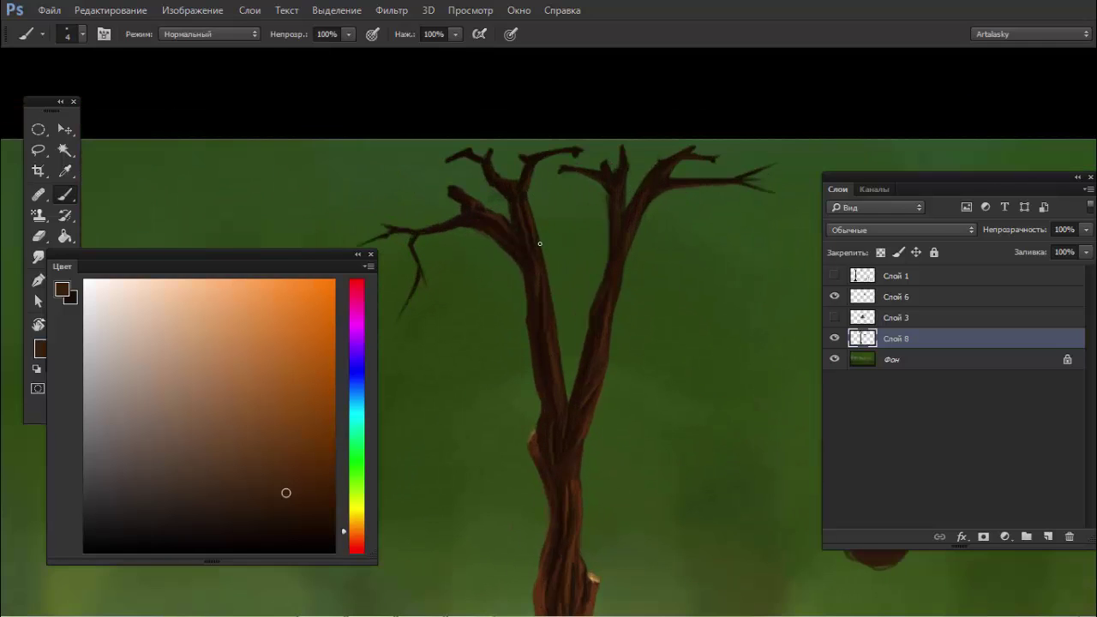
scroll(630, 295, "down", 2)
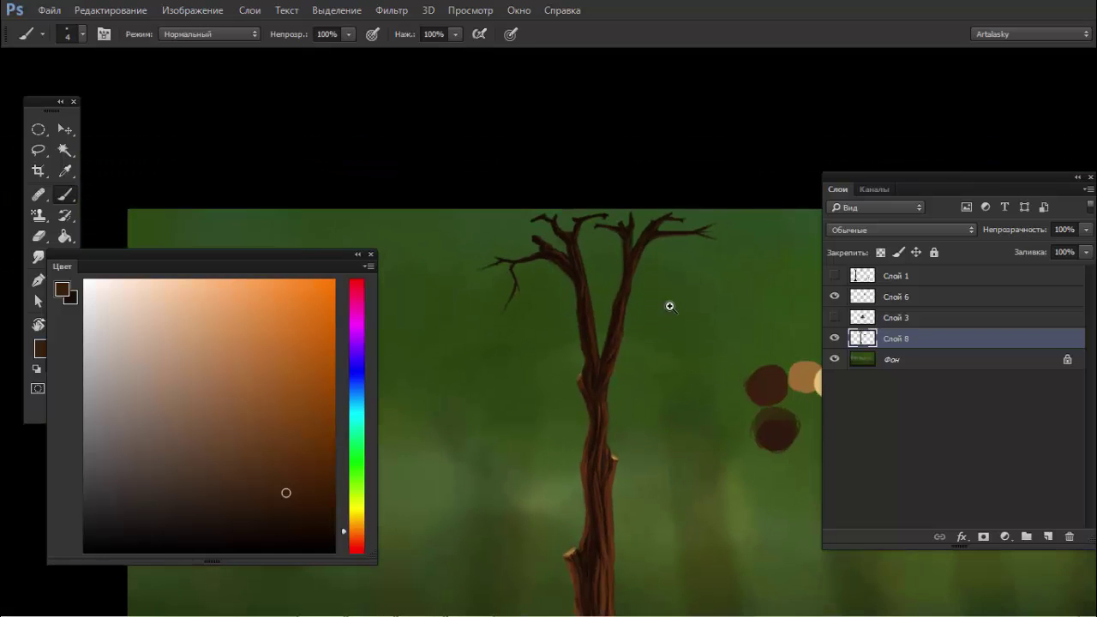
scroll(623, 360, "down", 2)
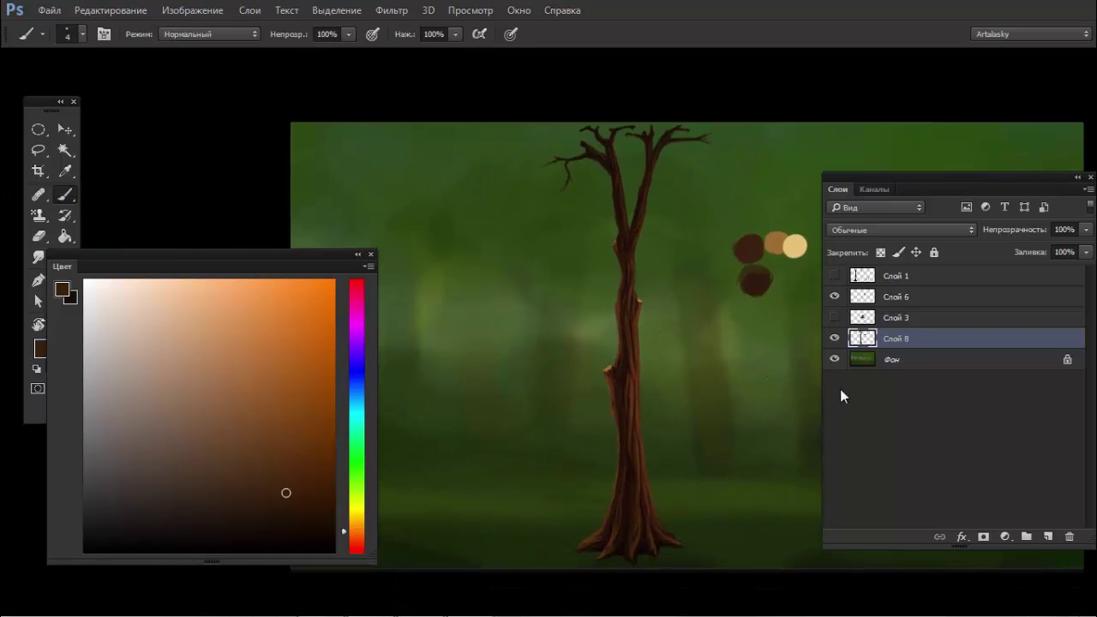
Step: Compare layer visibility, then add Слой 9 blended as Линейный осветлитель (добавить)
left_click(835, 339, "alt")
left_click(833, 318)
left_click(1047, 535)
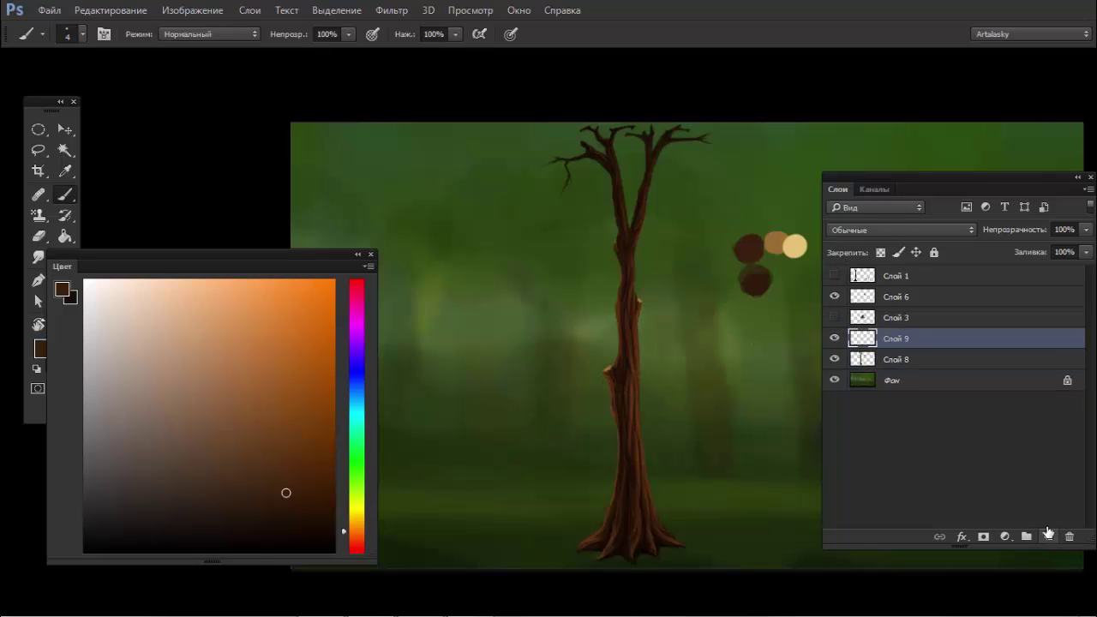
left_click(891, 230)
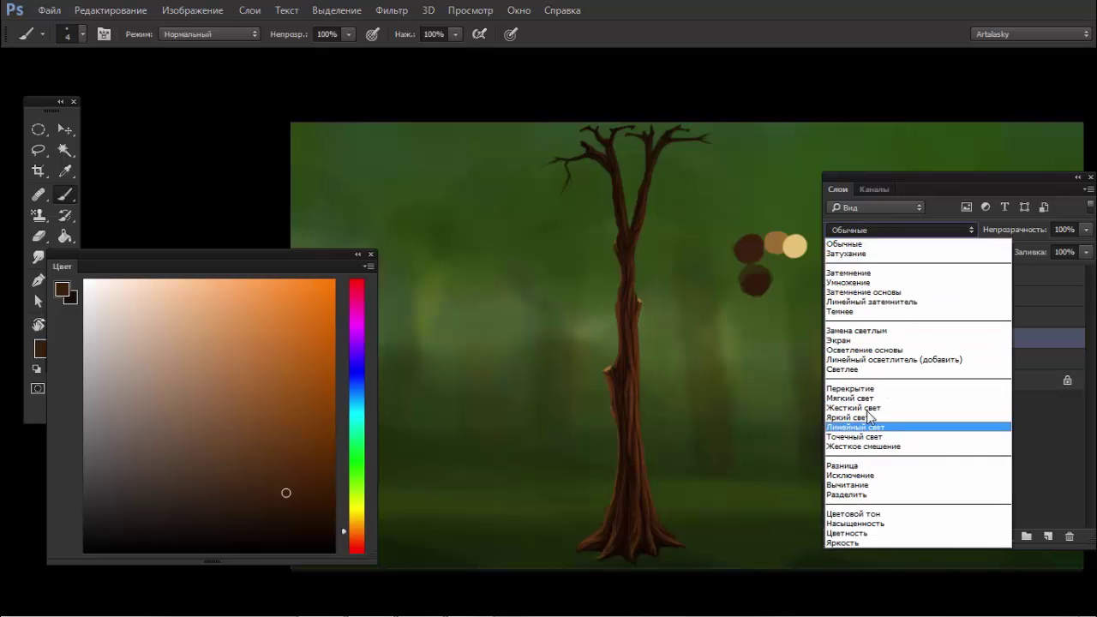
left_click(884, 360)
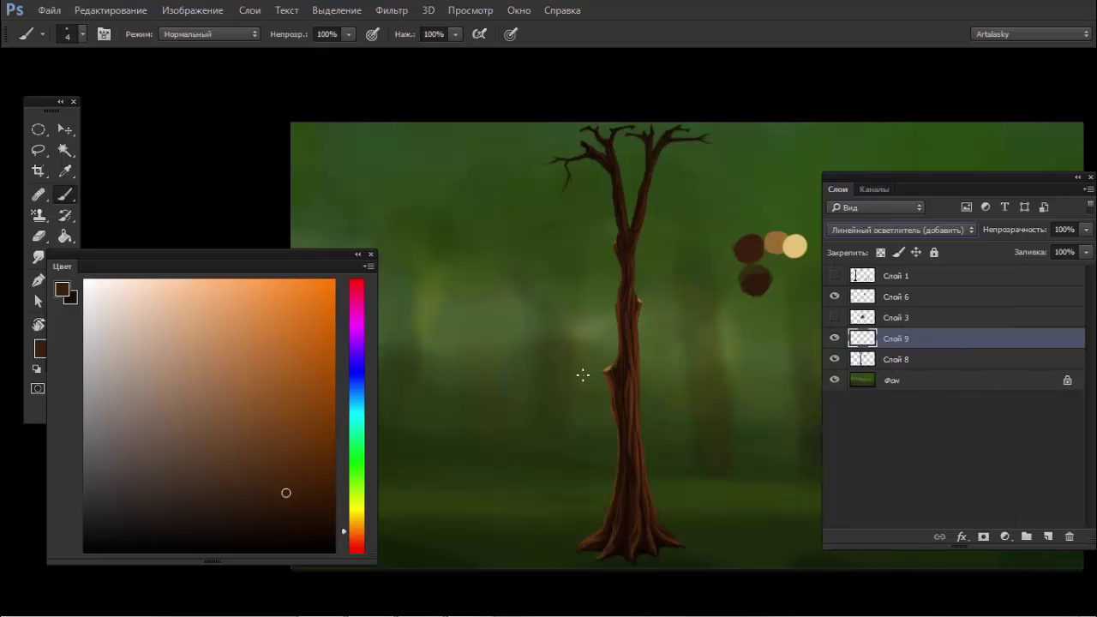
Step: Sample a tan colour and choose a 250 px soft round brush, testing a trunk glow
scroll(650, 378, "down", 1)
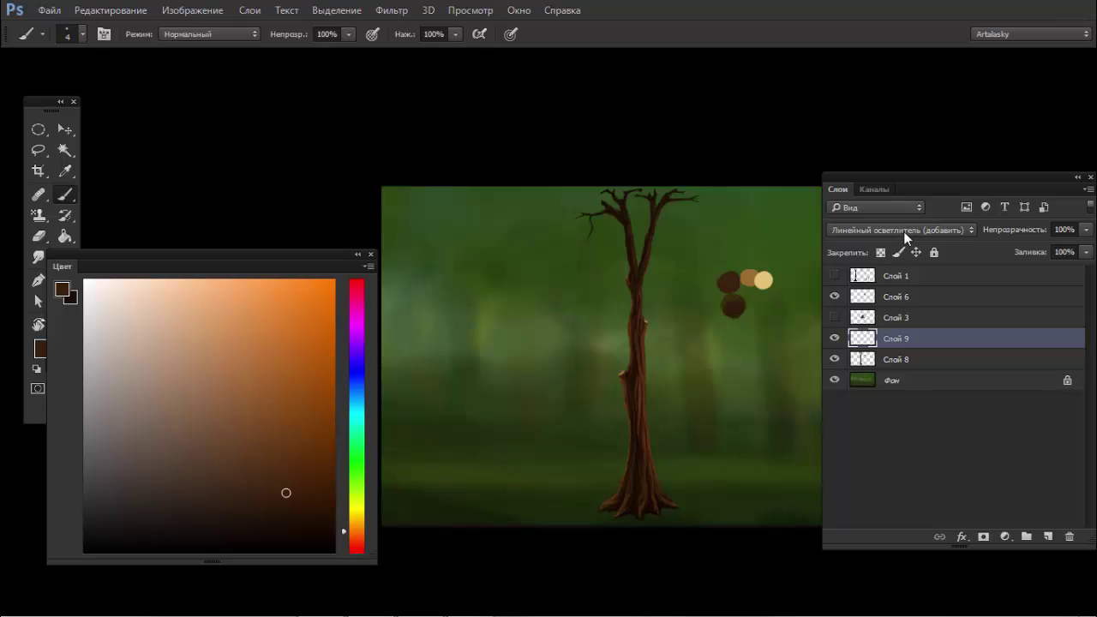
right_click(673, 360)
key("Escape")
left_click(751, 280, "alt")
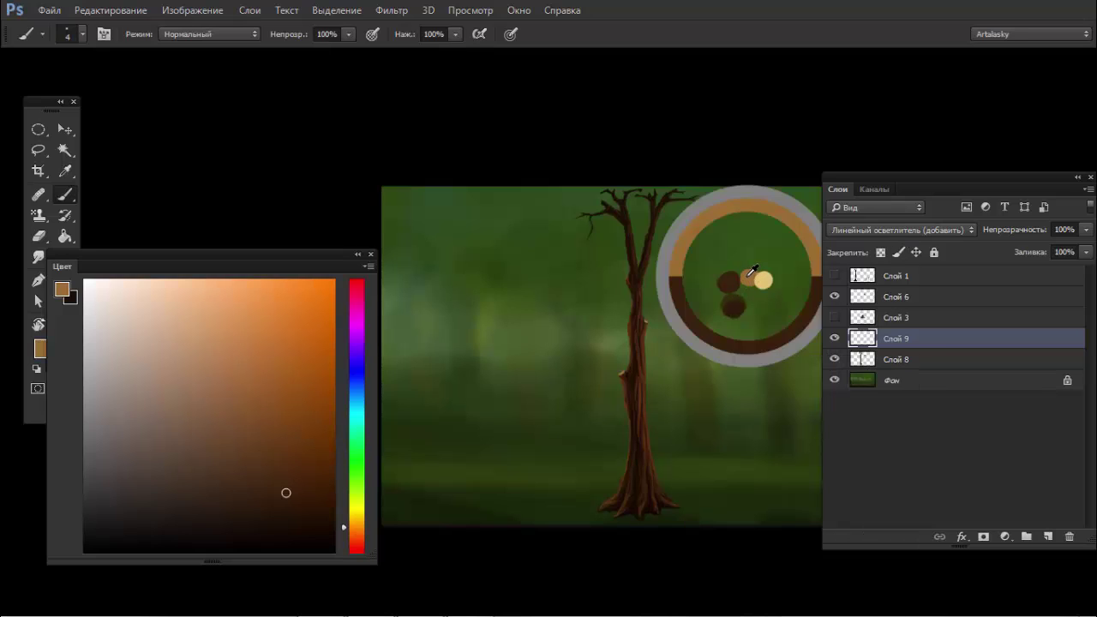
right_click(687, 349)
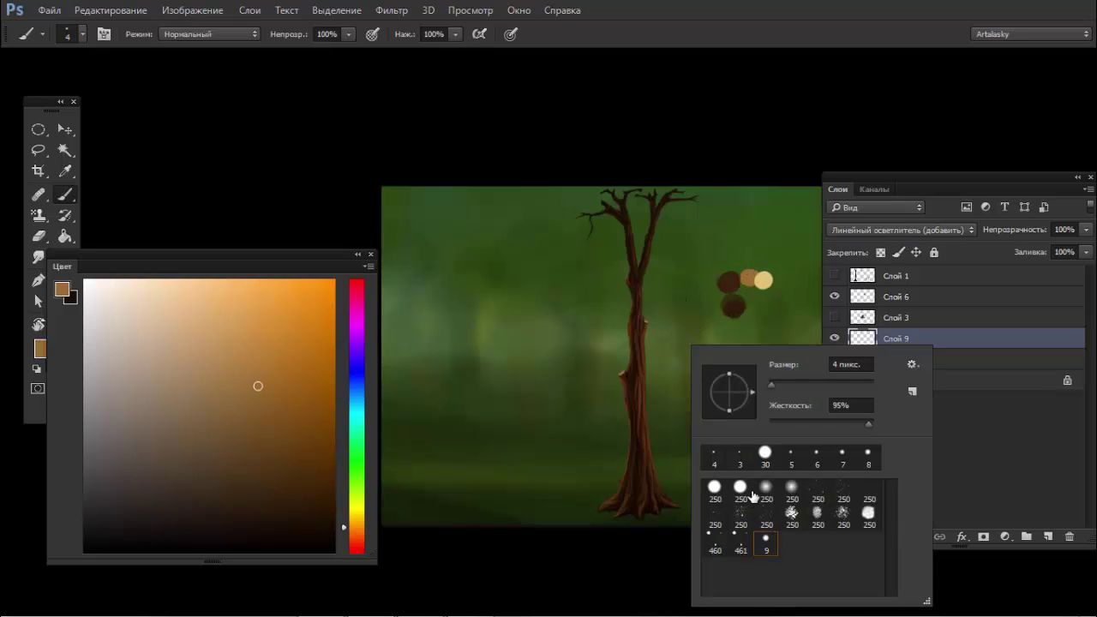
left_click(792, 486)
key("Return")
left_click_drag(652, 463, 638, 283)
key("ctrl+z")
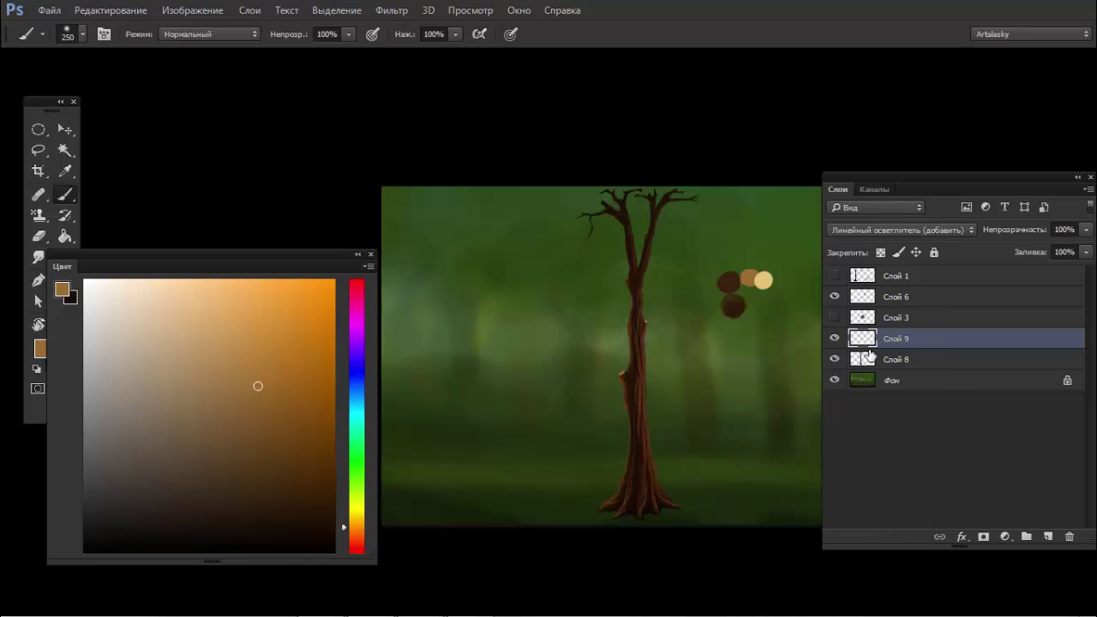
Step: Group Слой 9 into Группа 1 and mask the group to the tree's outline
left_click(862, 359, "ctrl")
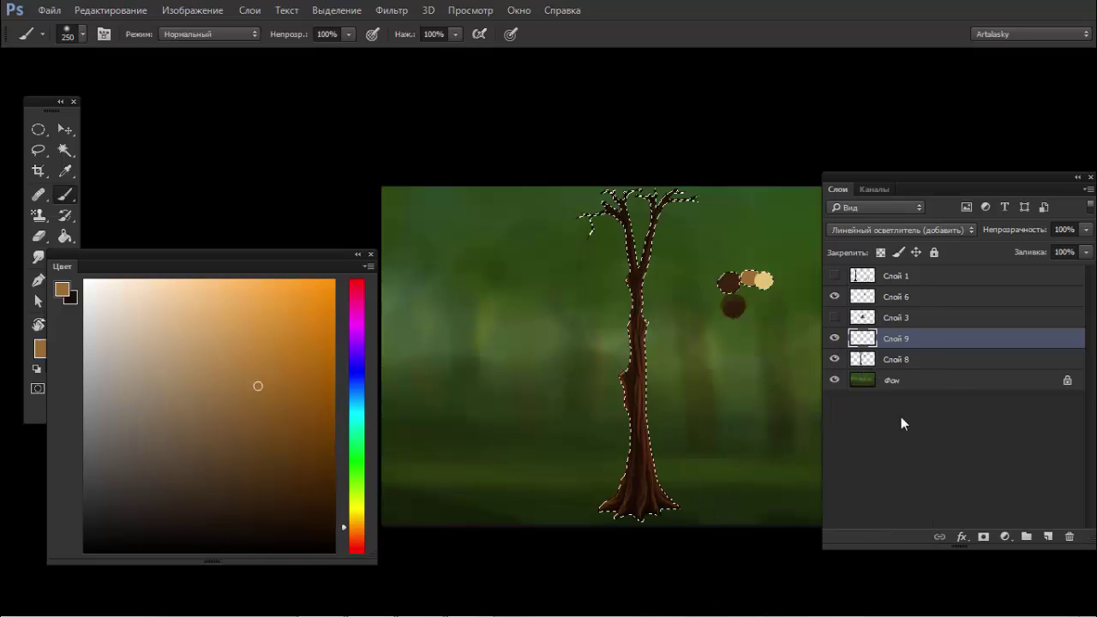
key("ctrl+g")
left_click(983, 537)
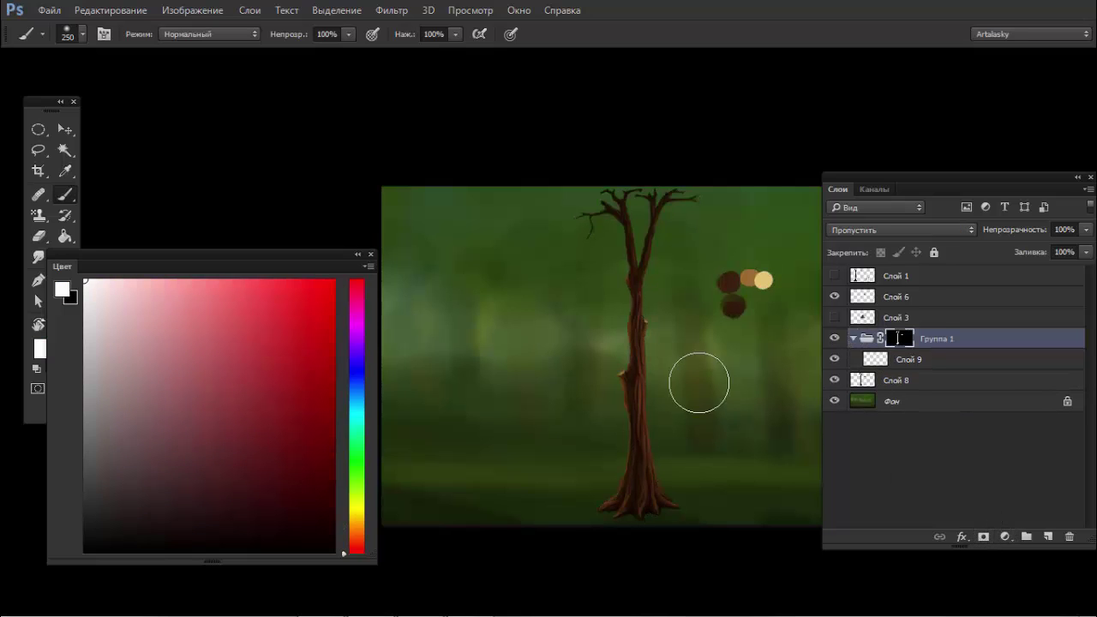
key("alt+bracketleft")
Step: Paint warm highlight streaks down the trunk, undoing the last orange stroke
left_click_drag(635, 276, 685, 411)
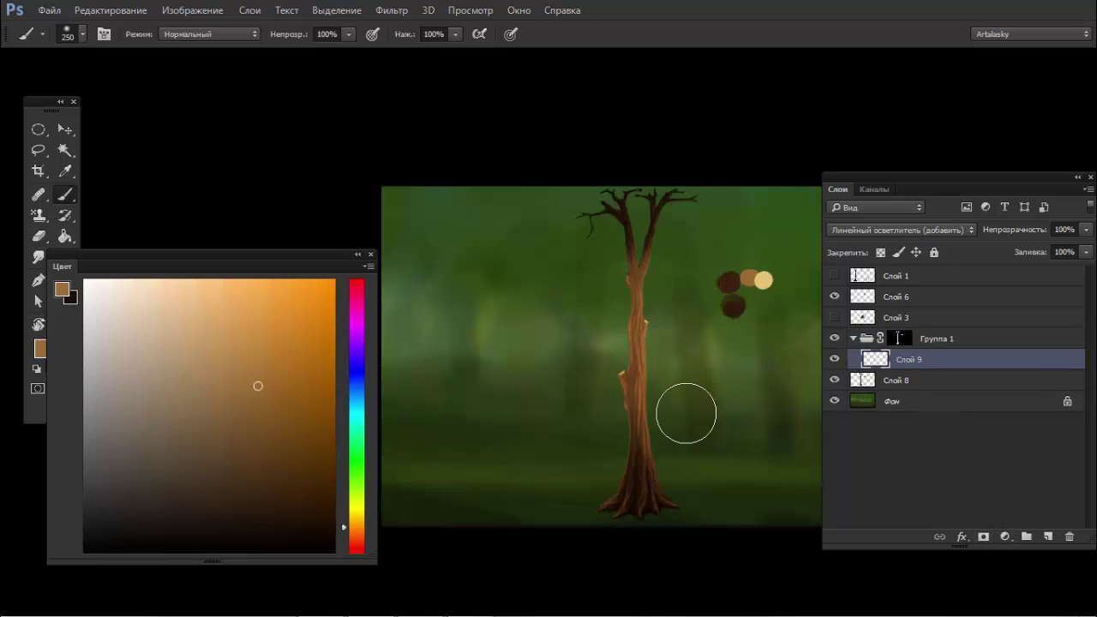
key("ctrl+z")
left_click_drag(636, 313, 668, 478)
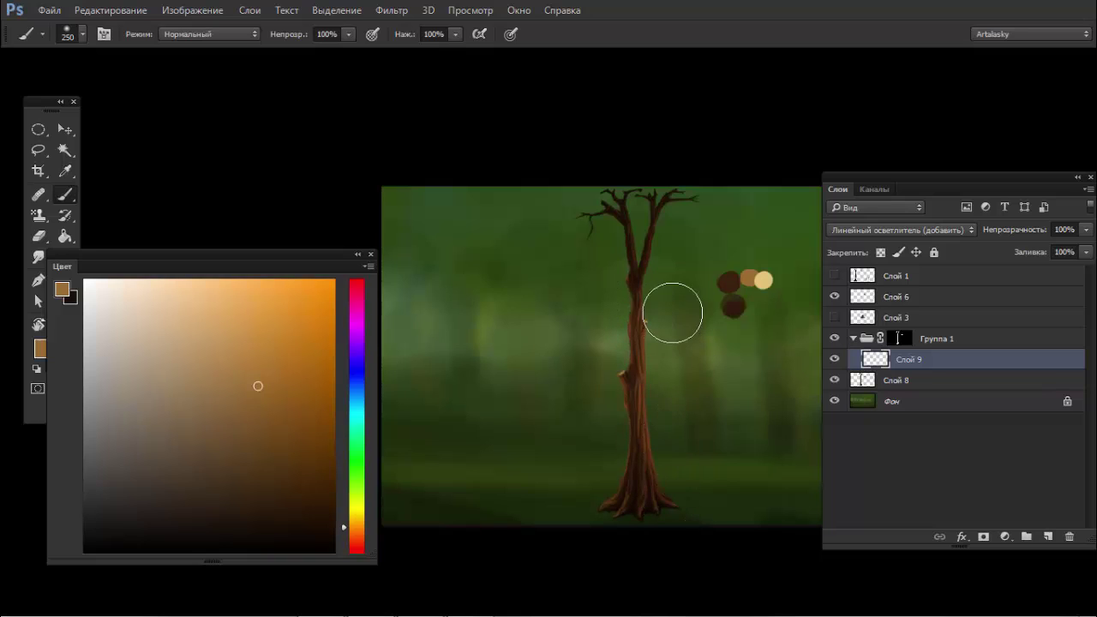
left_click_drag(673, 311, 686, 445)
key("ctrl+z")
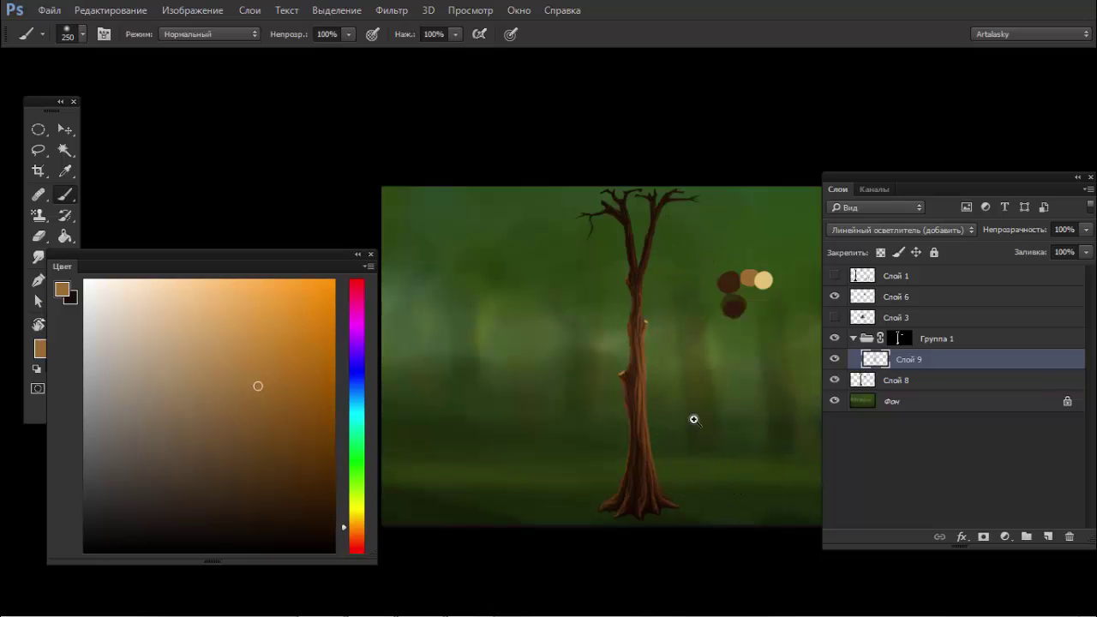
scroll(693, 419, "up", 1)
scroll(720, 385, "up", 1)
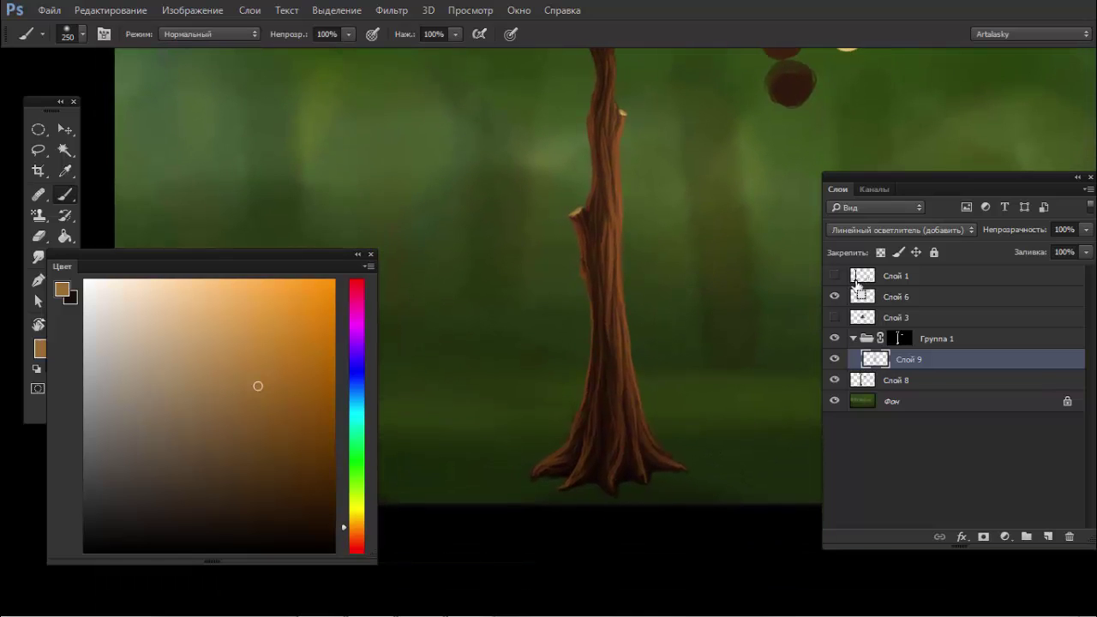
Step: Lower the saturation of the Слой 9 highlights with Hue/Saturation
key("i")
key("ctrl+u")
left_click_drag(823, 316, 780, 318)
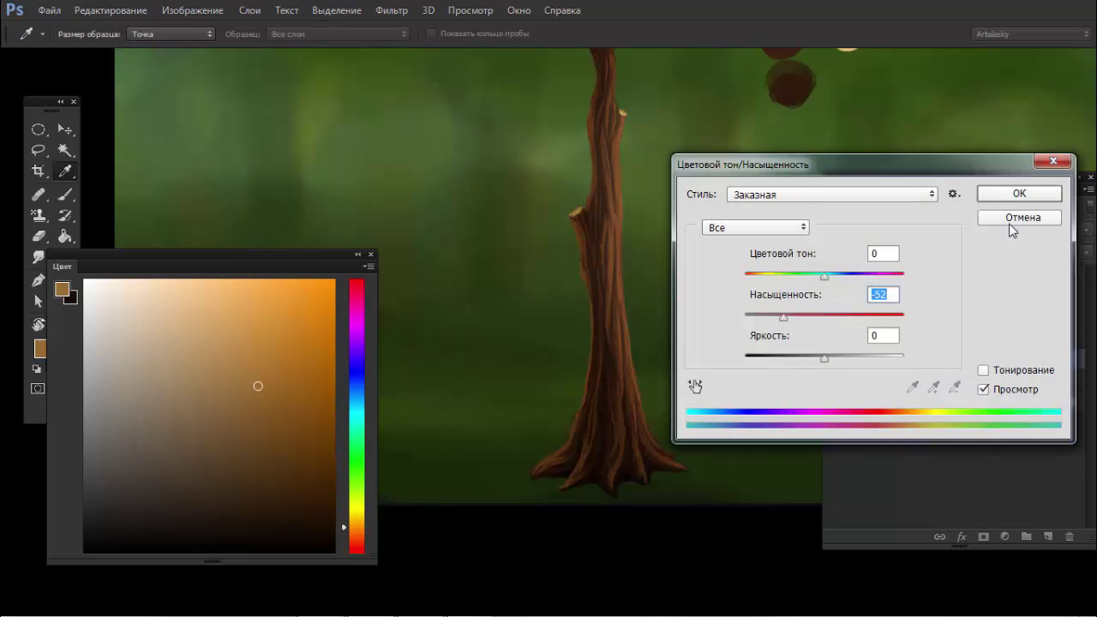
left_click(1017, 193)
key("b")
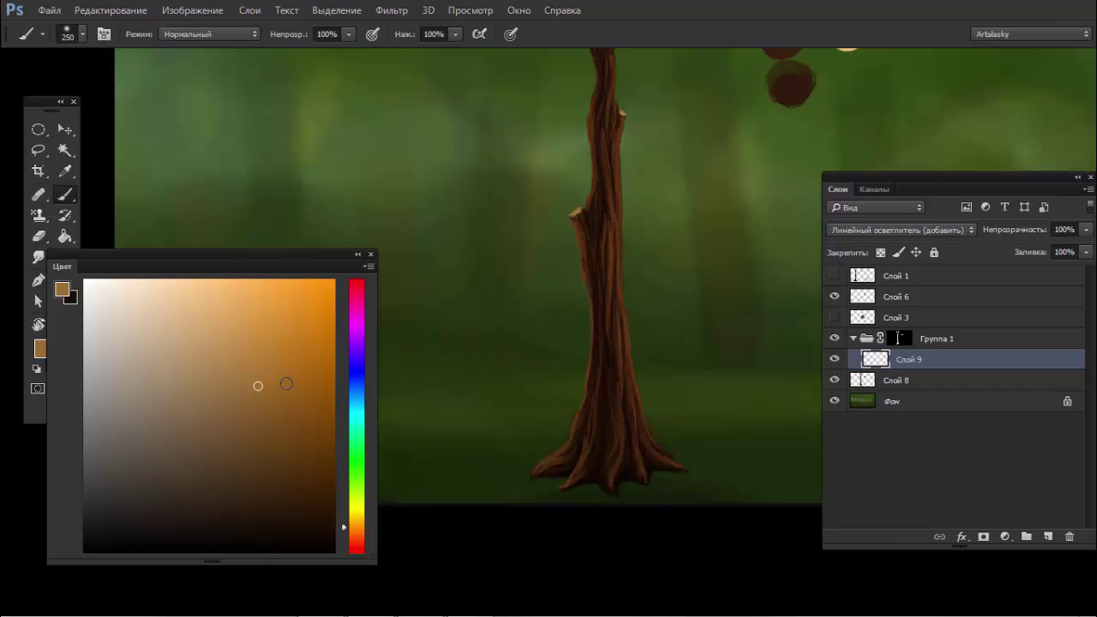
Step: Try refilling the trunk highlights in tan and orange-brown, undoing both fills
left_click(210, 383)
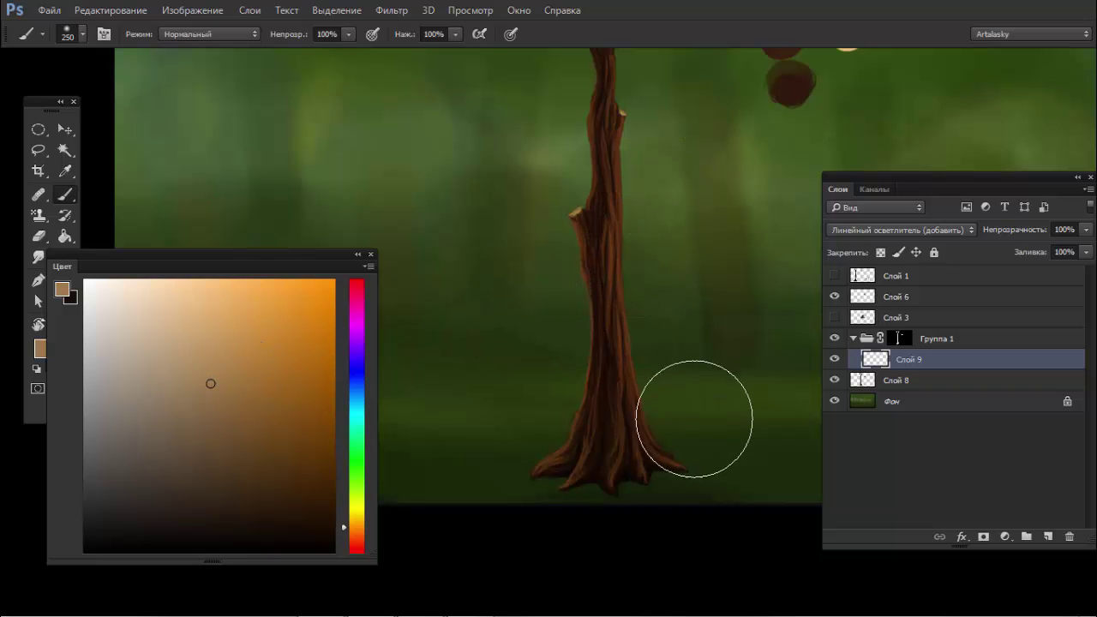
key("ctrl+z")
key("ctrl+z")
left_click(317, 391)
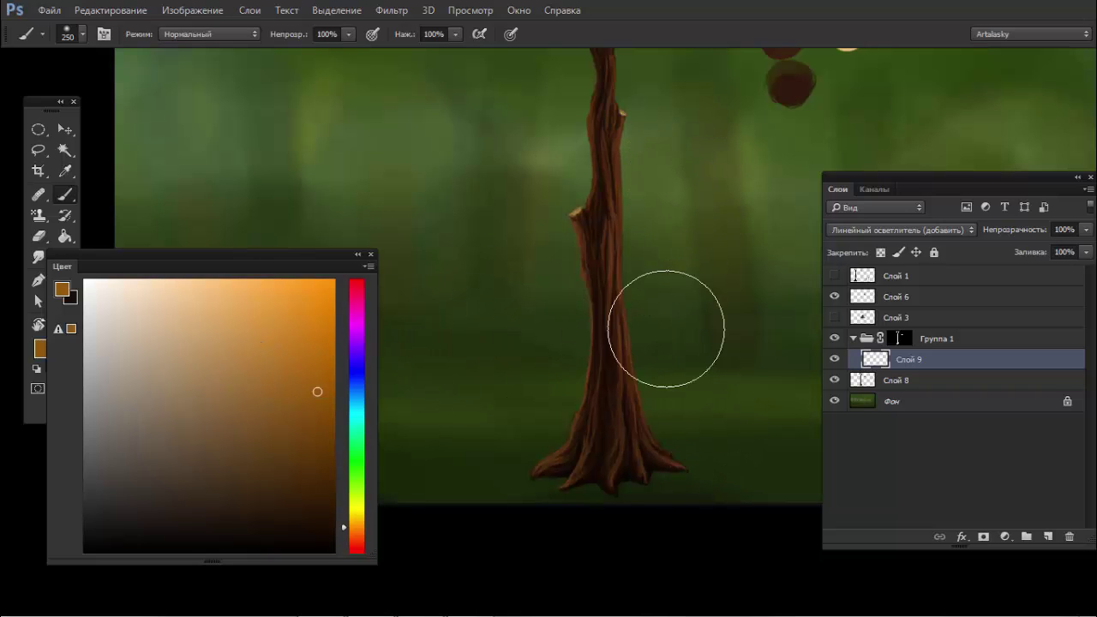
key("shift+alt+BackSpace")
key("ctrl+z")
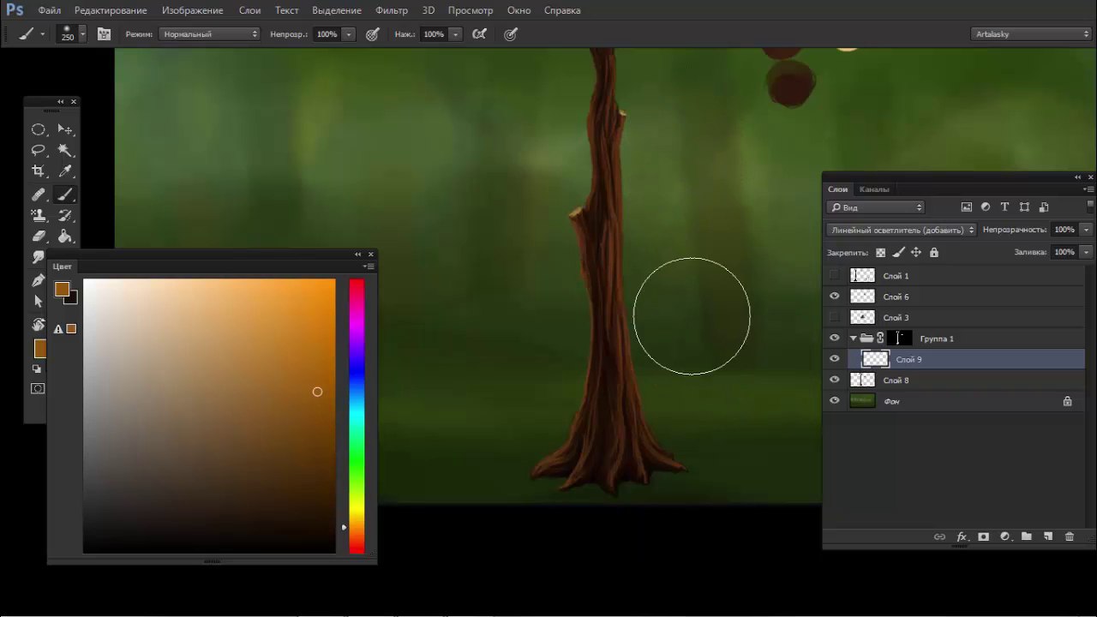
key("ctrl+z")
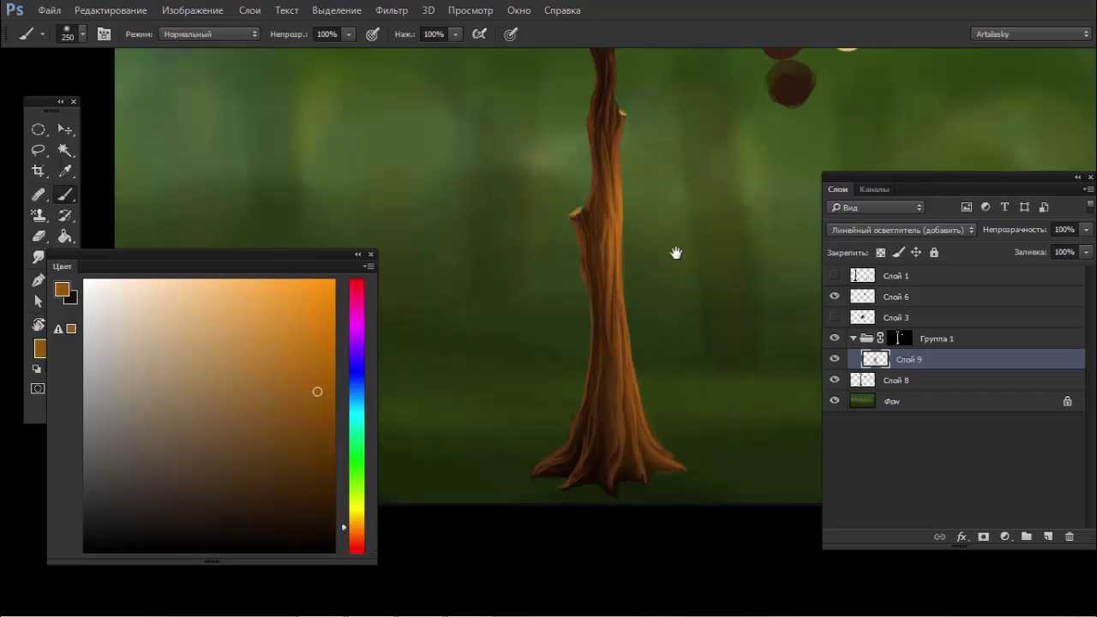
Step: Clean up the highlight edges with a 250 px soft Eraser and add Слой 10 above Слой 9
left_click_drag(675, 253, 643, 352)
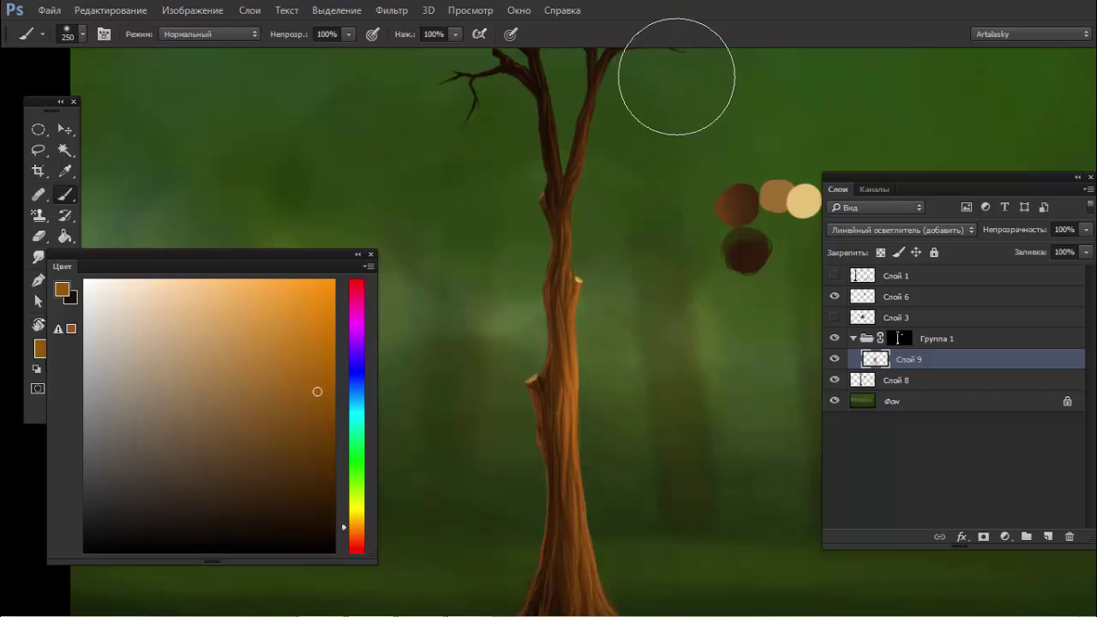
left_click_drag(673, 466, 684, 291)
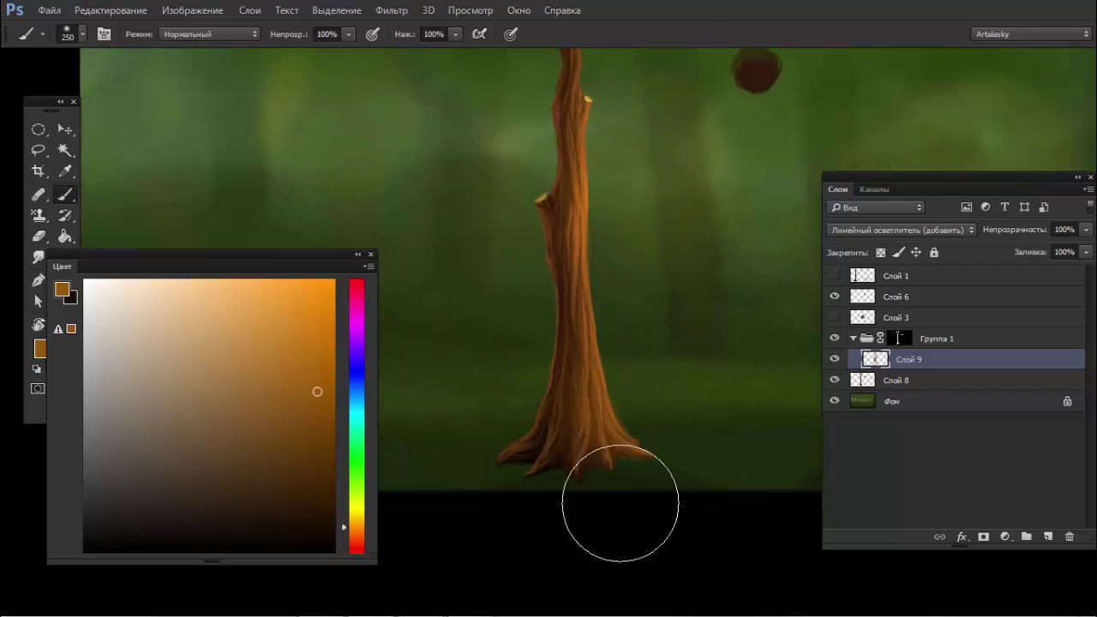
scroll(643, 400, "up", 1, "alt")
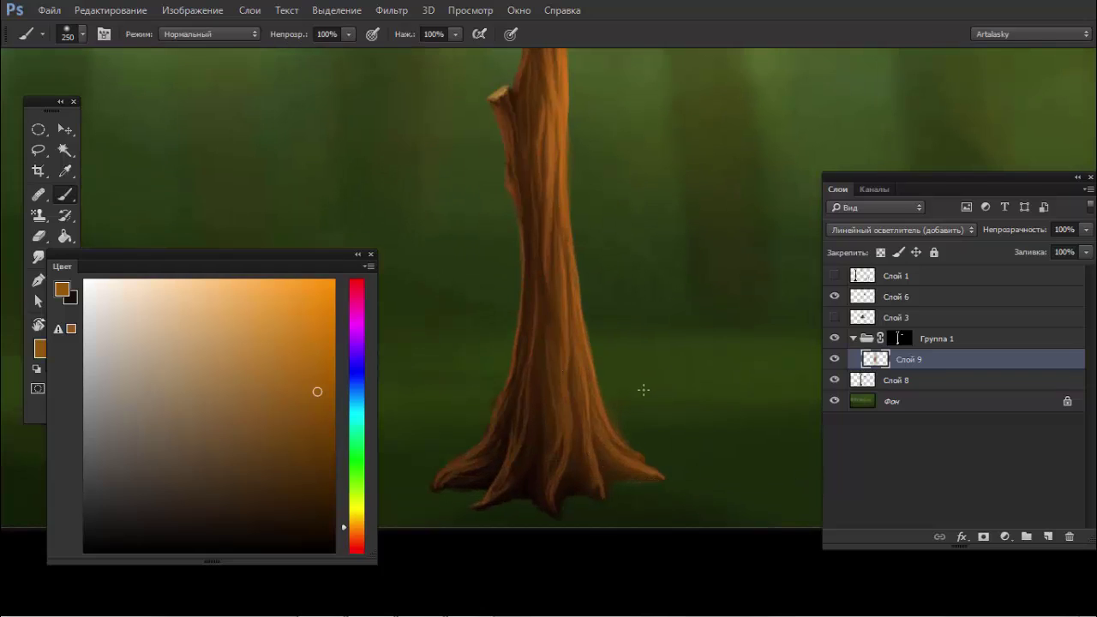
key("e")
right_click(709, 415)
left_click(673, 462)
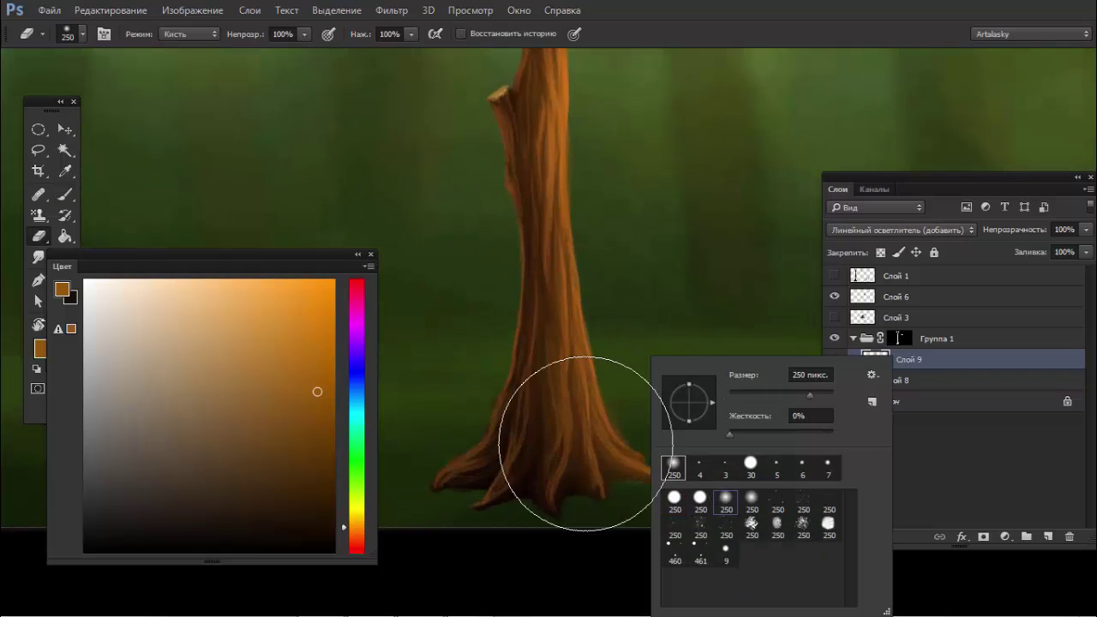
key("Return")
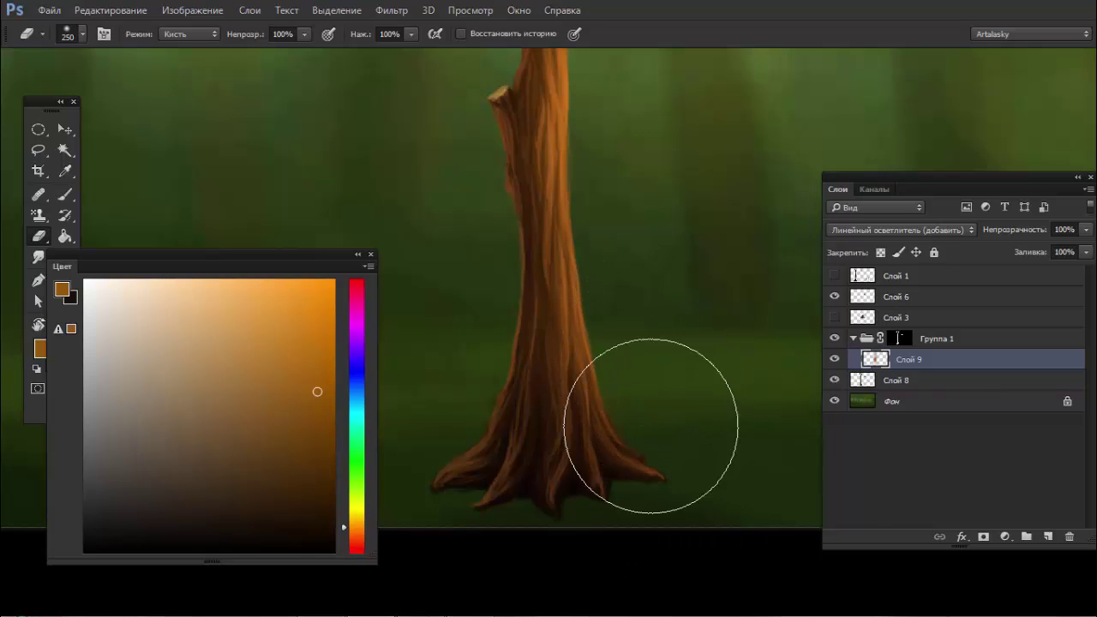
scroll(537, 390, "down", 3, "alt")
scroll(630, 377, "up", 2, "alt")
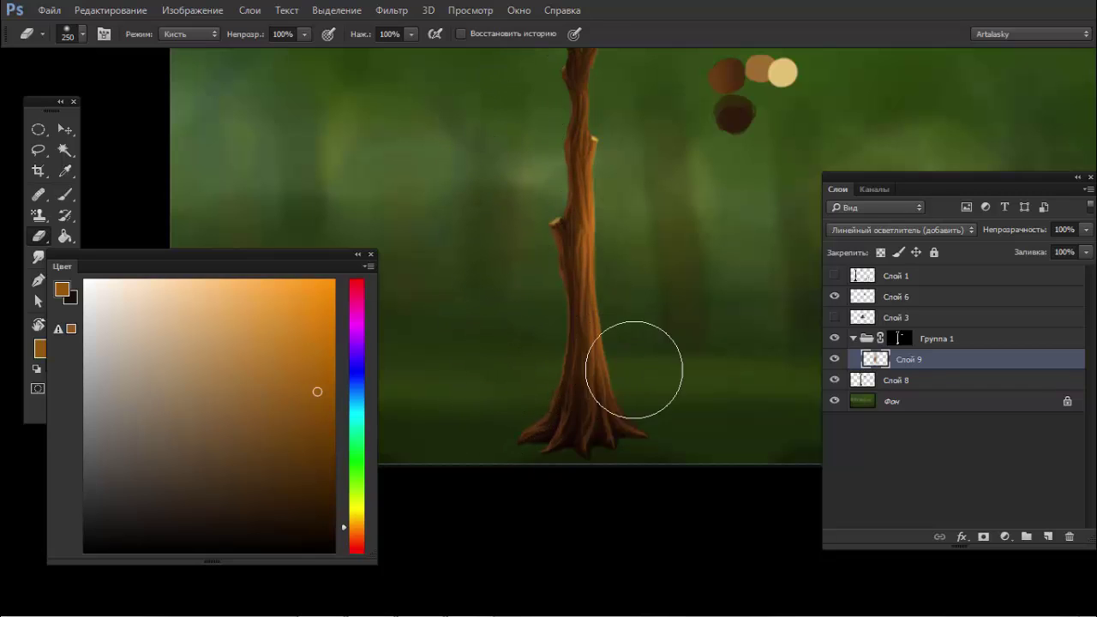
key("b")
left_click(1047, 536)
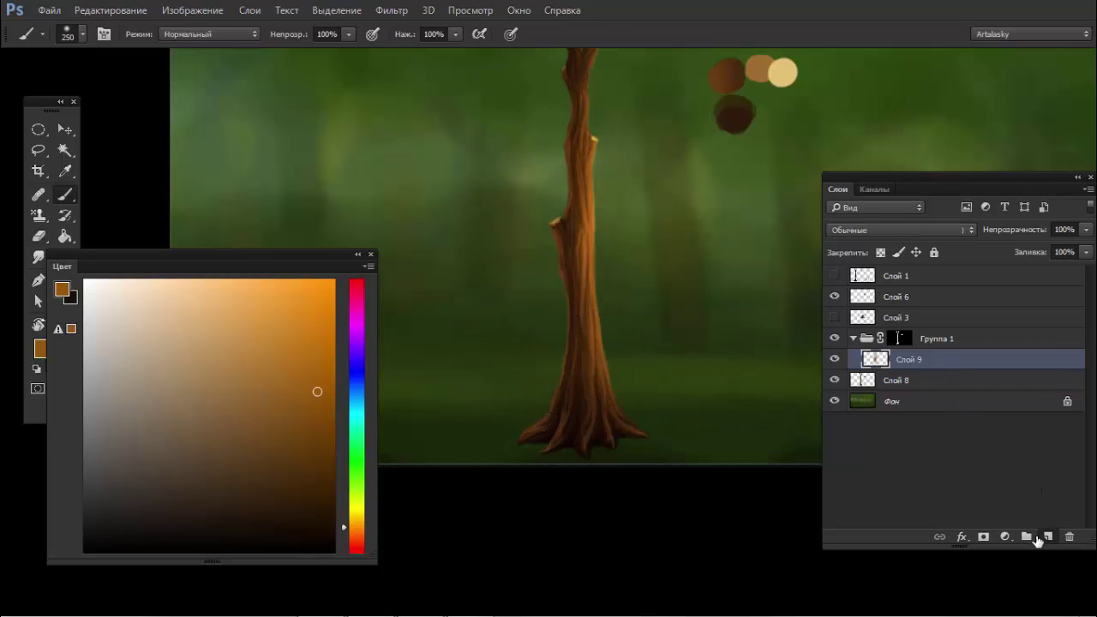
Step: Set Слой 10 to Перекрытие (Overlay), sample dark brown and shrink the brush
left_click(916, 230)
left_click(861, 388)
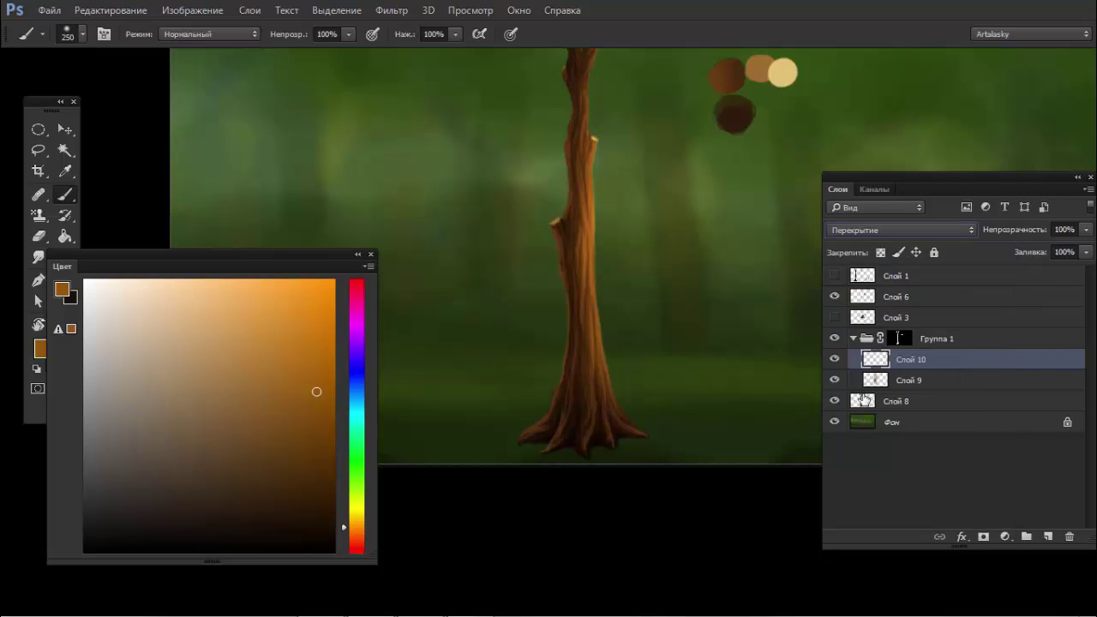
left_click(733, 119, "alt")
right_click(612, 226)
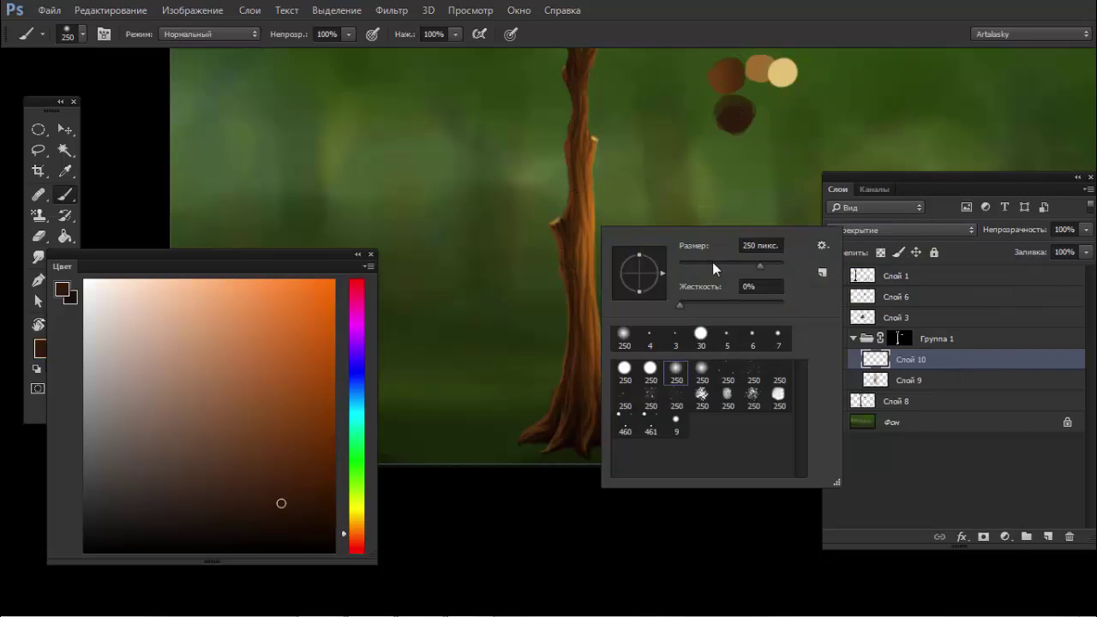
left_click_drag(712, 262, 702, 262)
key("Return")
key("bracketleft")
key("bracketleft")
key("bracketleft")
Step: Paint dark brown shading down the trunk, then return to Слой 9 with a medium brown
left_click_drag(587, 254, 575, 208)
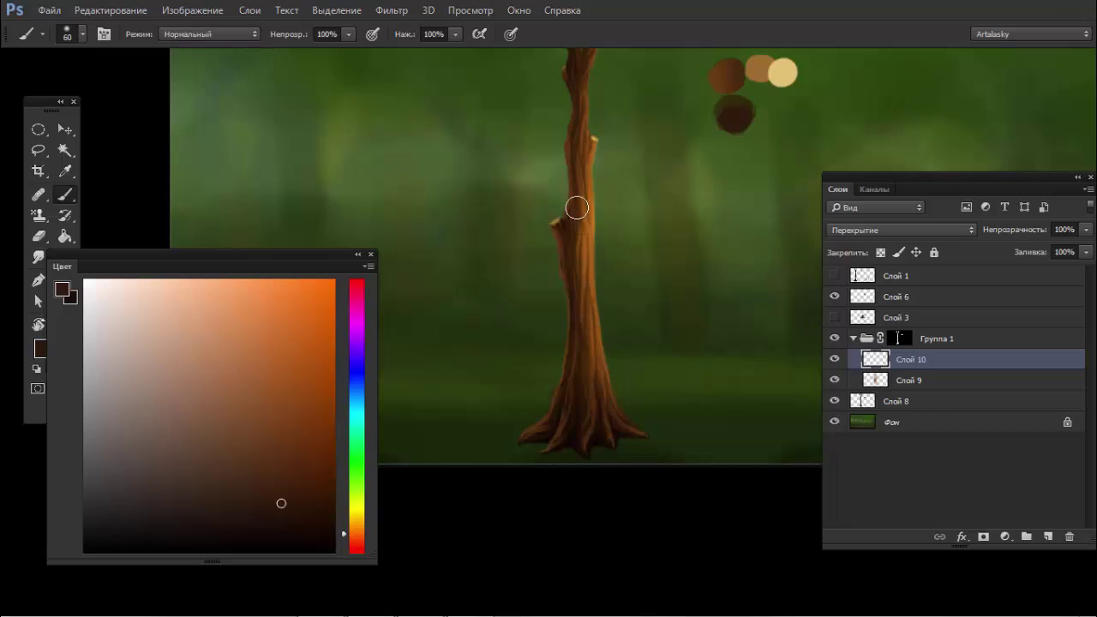
mouse_move(575, 93)
left_mouse_down()
mouse_move(581, 232)
mouse_move(576, 188)
left_mouse_up()
left_click_drag(570, 275, 575, 237)
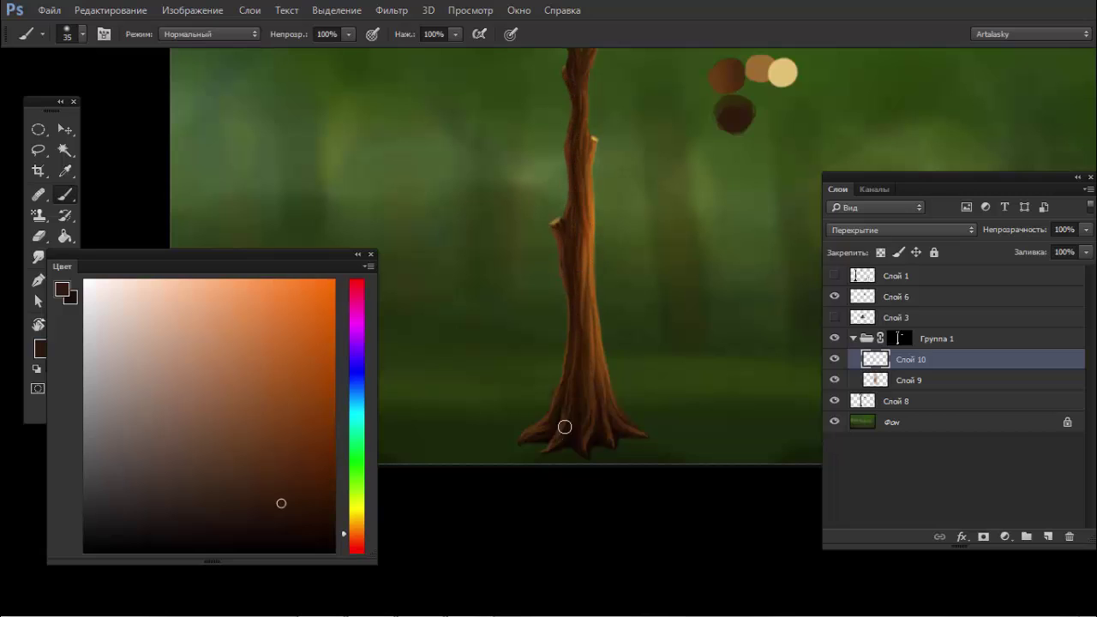
key("ctrl+minus")
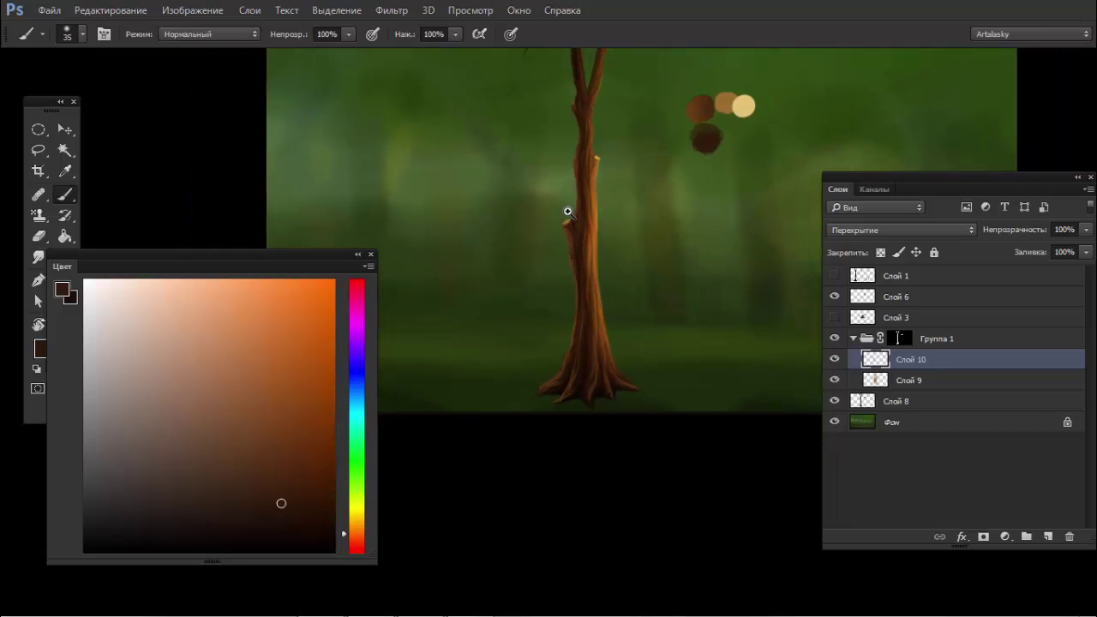
key("ctrl+minus")
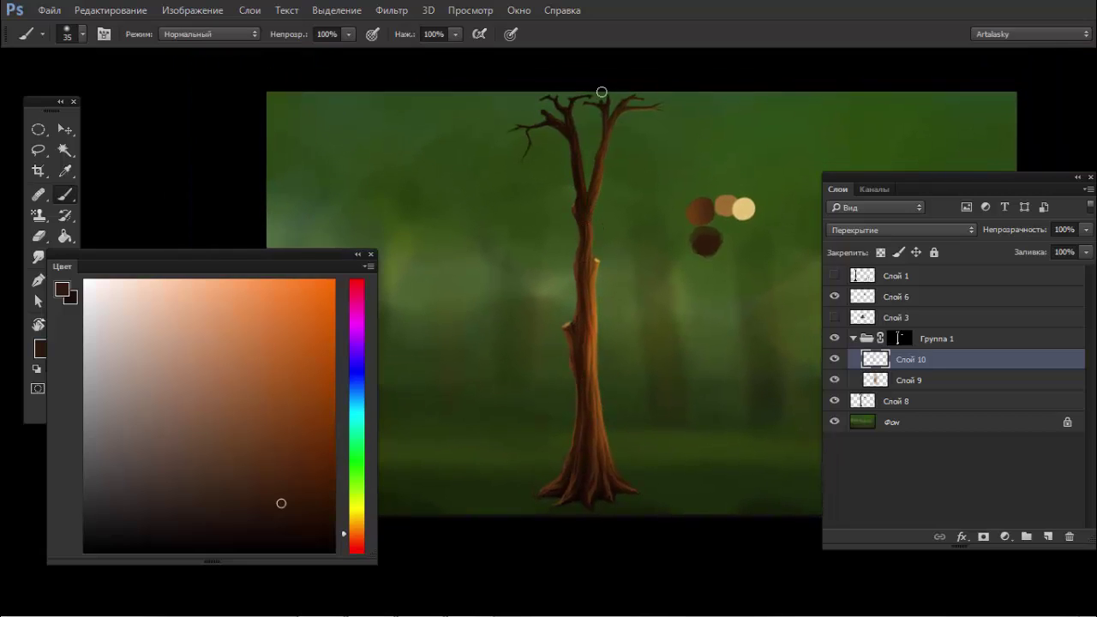
left_click(876, 382)
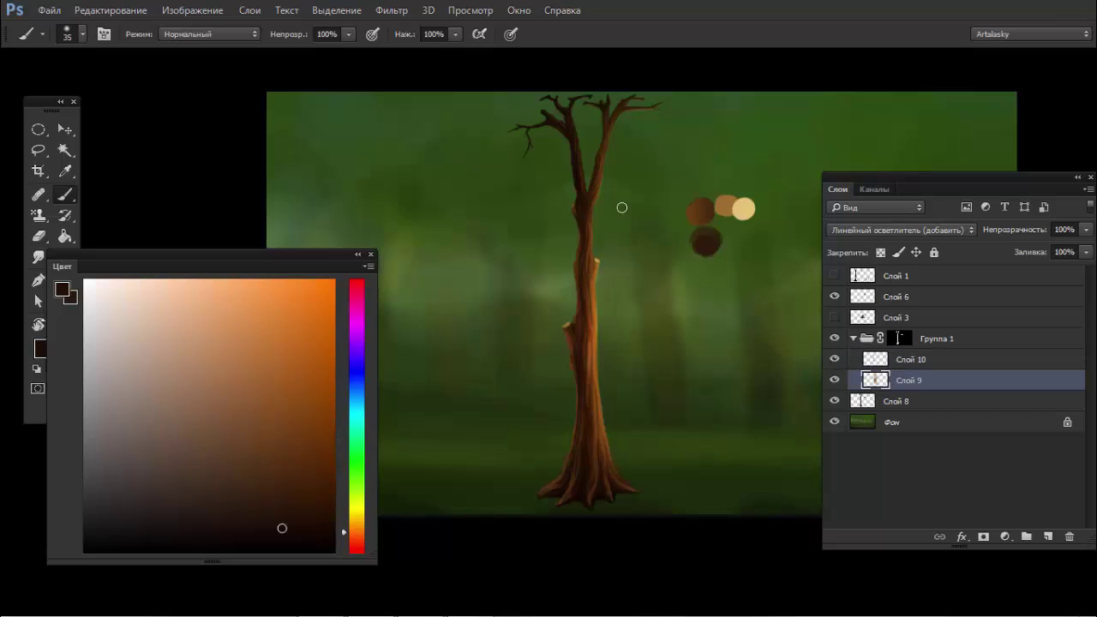
left_click(705, 206, "alt")
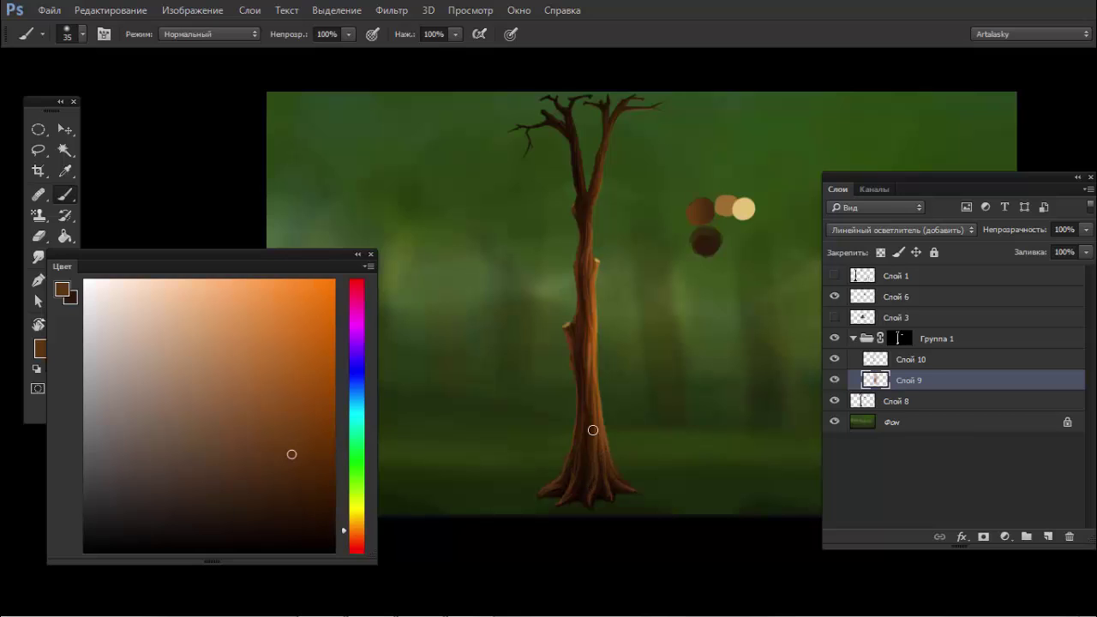
Step: With a smaller brush, paint lighter strokes over the middle of the tree base and both roots
left_click(621, 467)
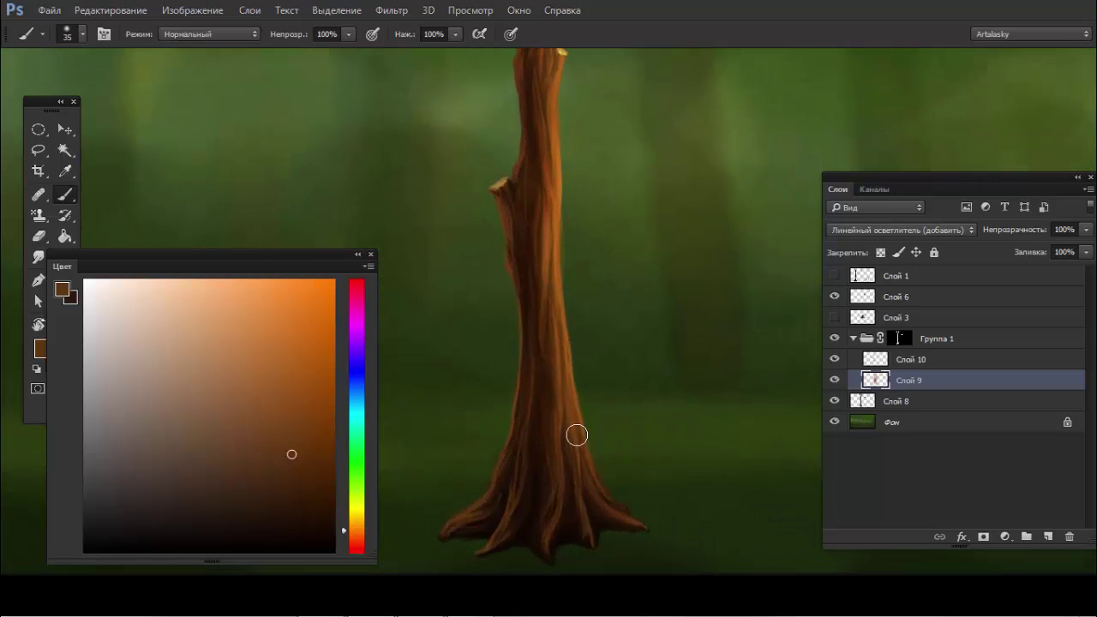
key("bracketleft")
left_click_drag(562, 466, 553, 537)
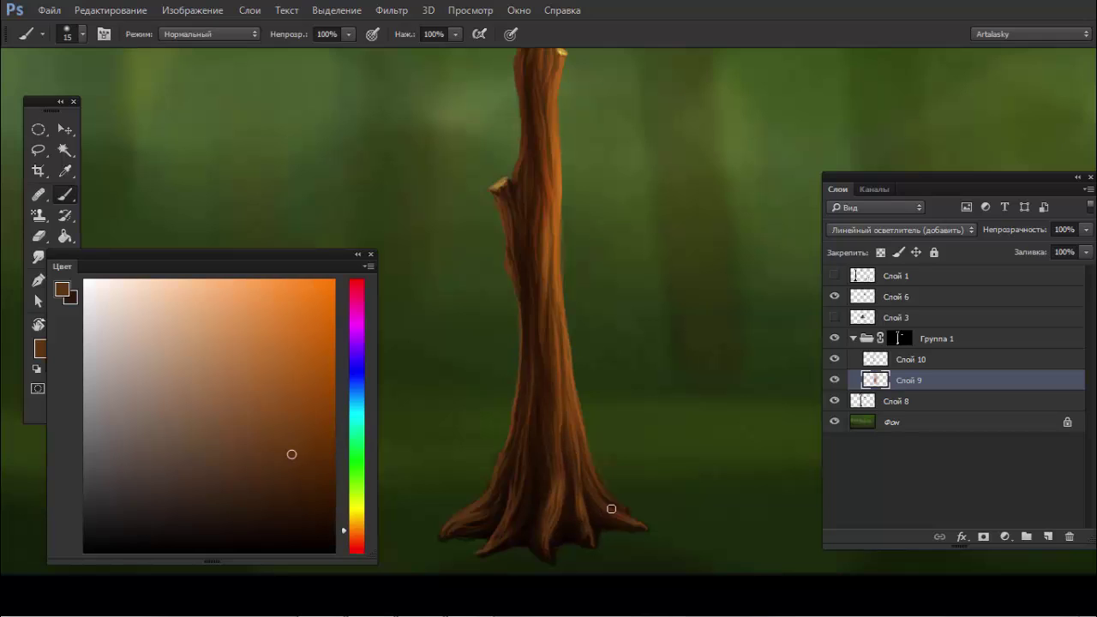
left_click_drag(610, 508, 588, 483)
left_click_drag(480, 509, 453, 524)
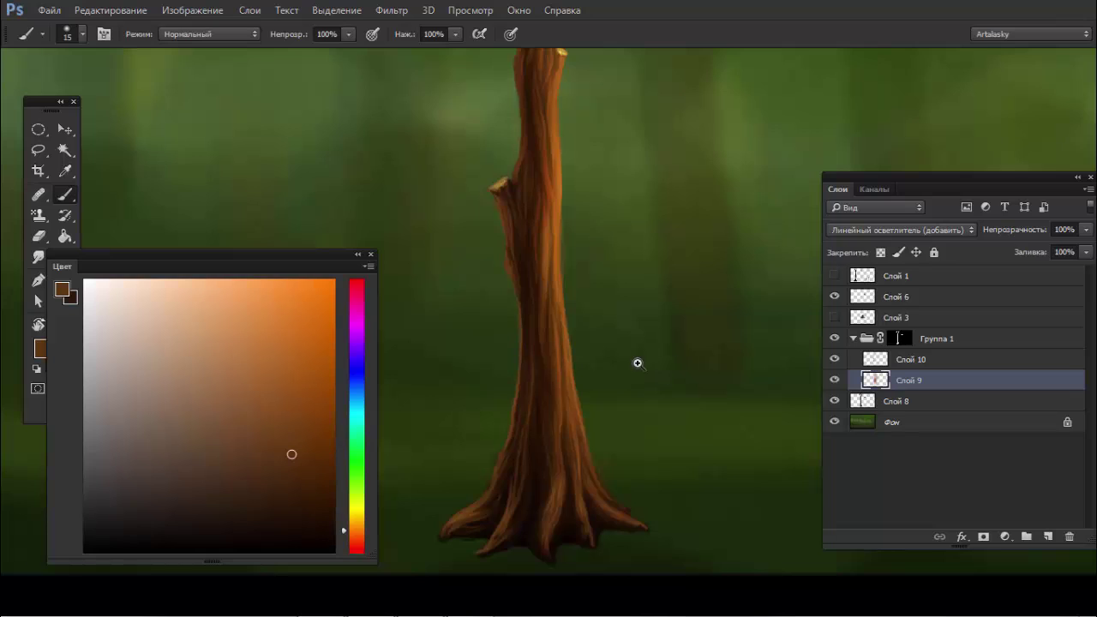
Step: Toggle Группа 1 visibility to compare, then make Слой 10 the working layer
scroll(651, 360, "down", 2, "alt")
left_click(832, 339)
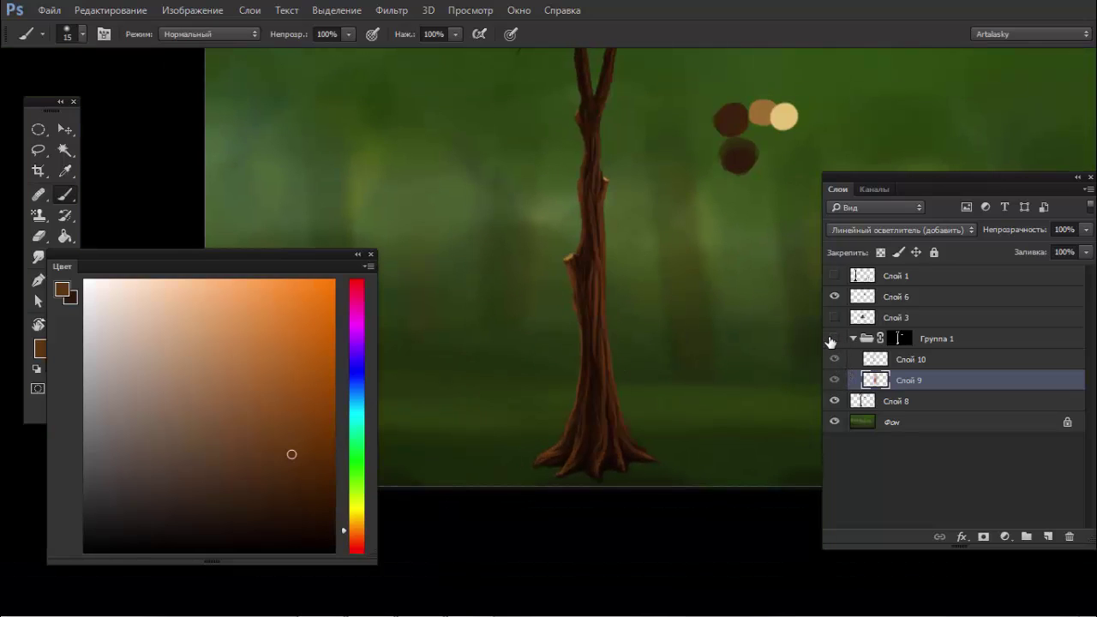
left_click(833, 339)
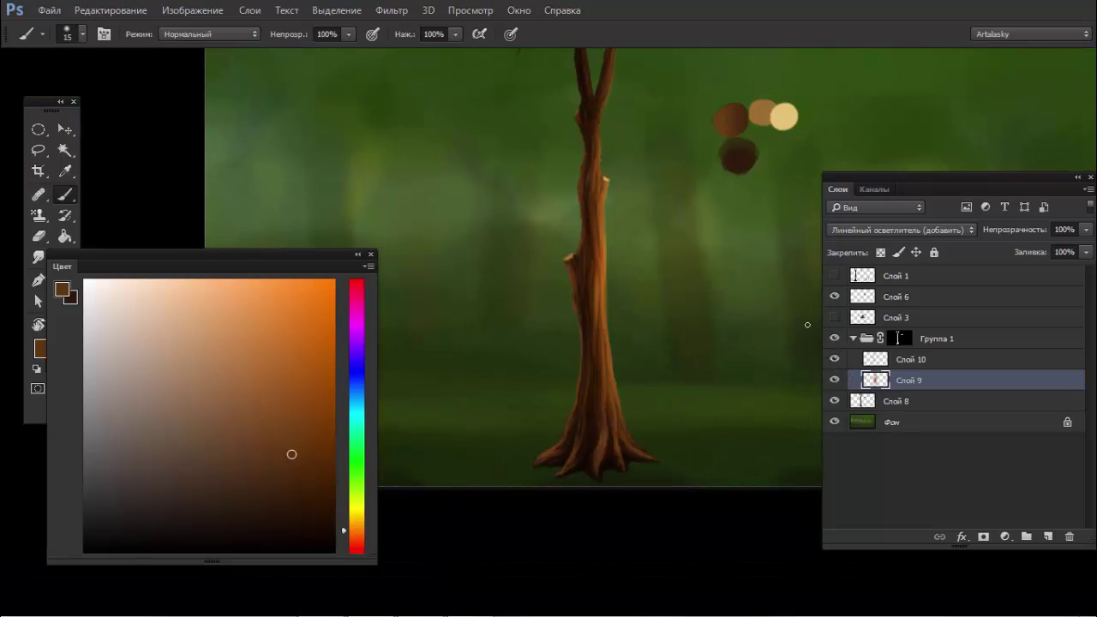
left_click(929, 360)
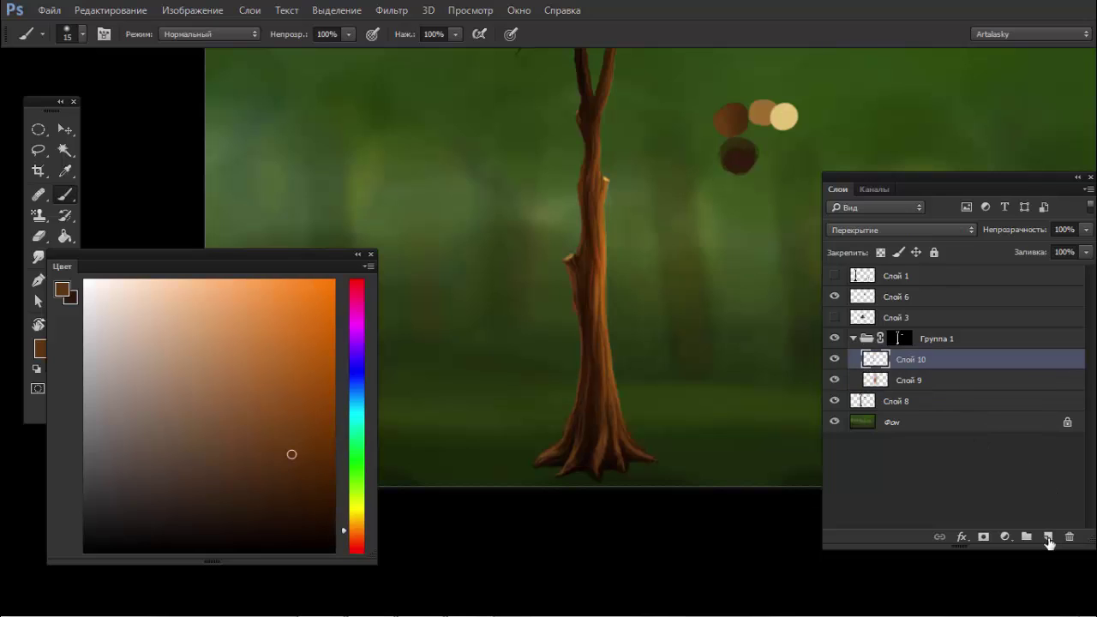
Step: Add new layer Слой 11 above Слой 10 and sample a lighter brown
left_click(1047, 537)
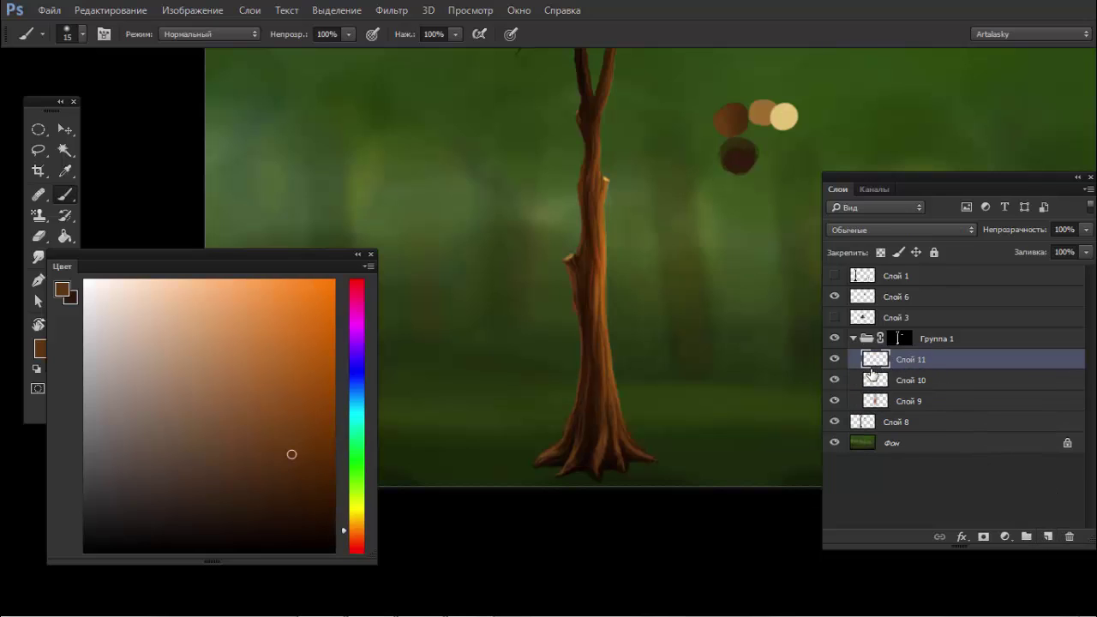
left_click(758, 101, "alt")
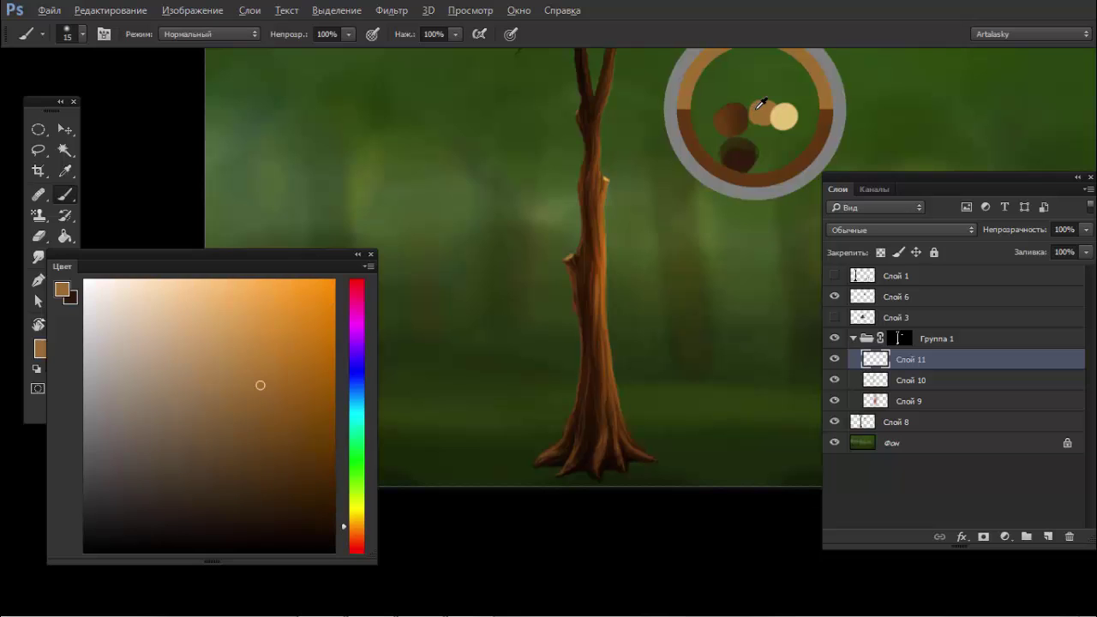
scroll(600, 208, "up", 2)
Step: Choose the 9 px brush preset, then shrink the brush to its minimum size
right_click(653, 291)
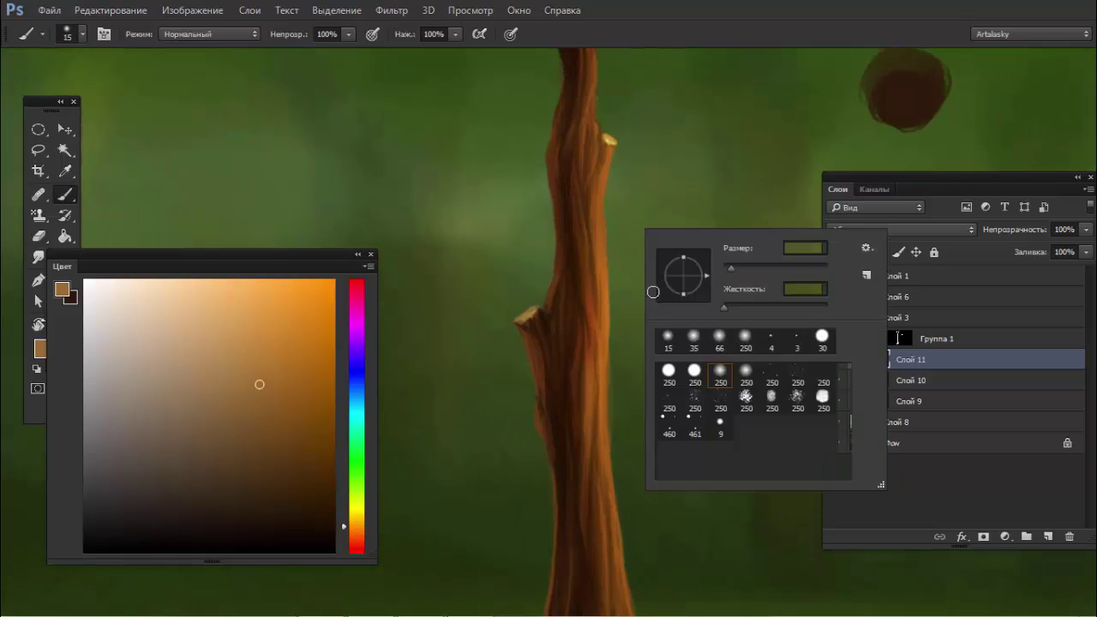
left_click(720, 422)
left_click(595, 252)
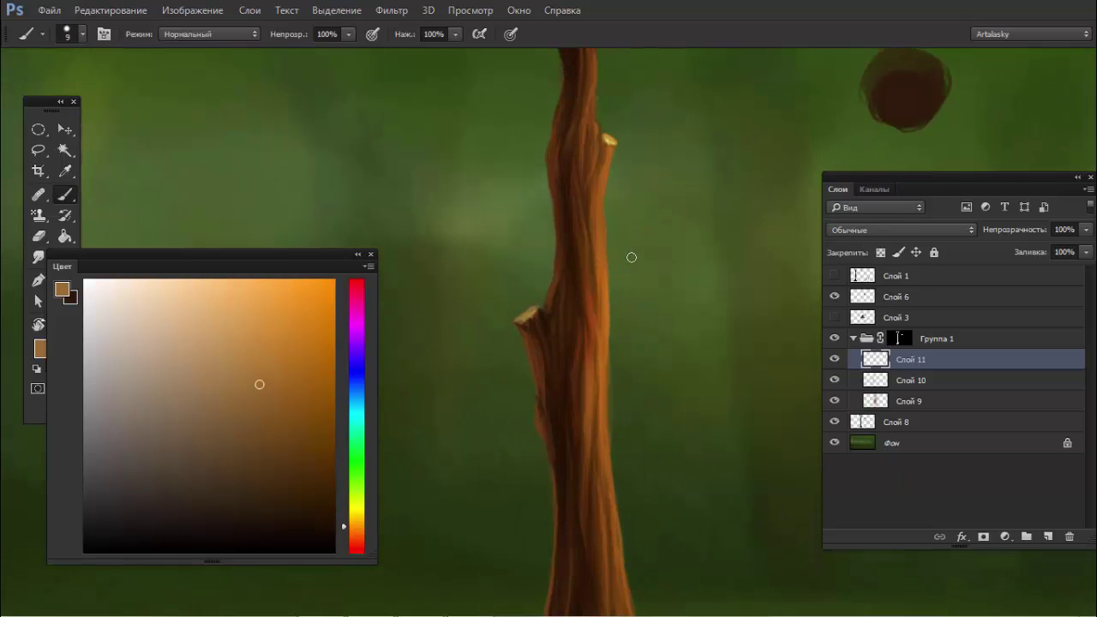
right_click(641, 247)
left_click_drag(735, 284, 715, 283)
key("Return")
Step: Sample an orange-brown from the branch and lighten it to a light orange
left_click(597, 258, "alt")
left_click_drag(314, 344, 280, 327)
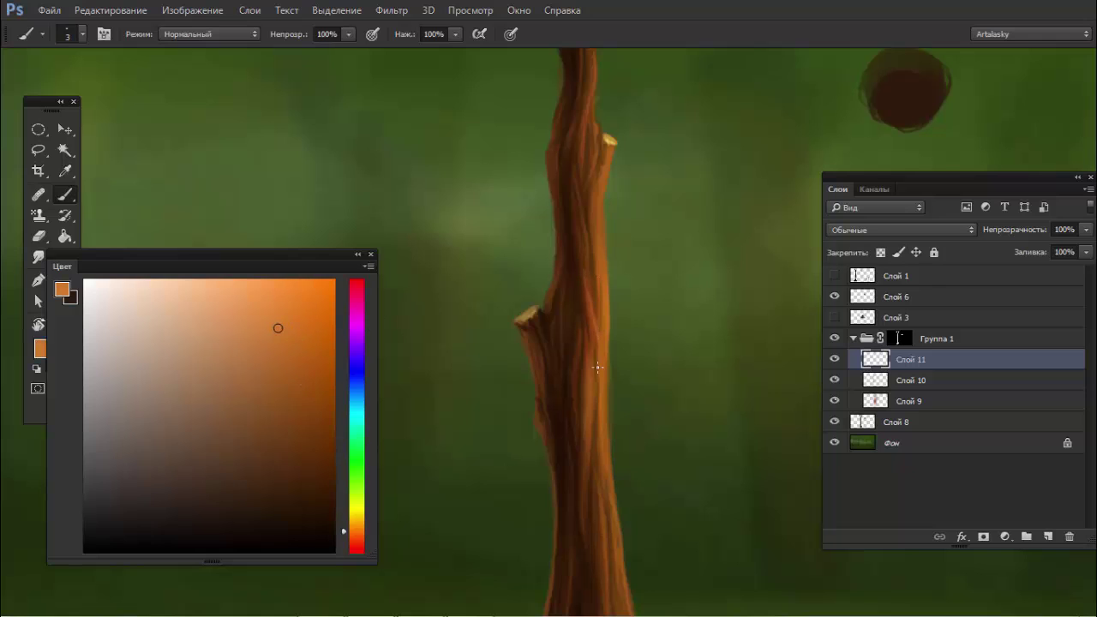
left_click(271, 297)
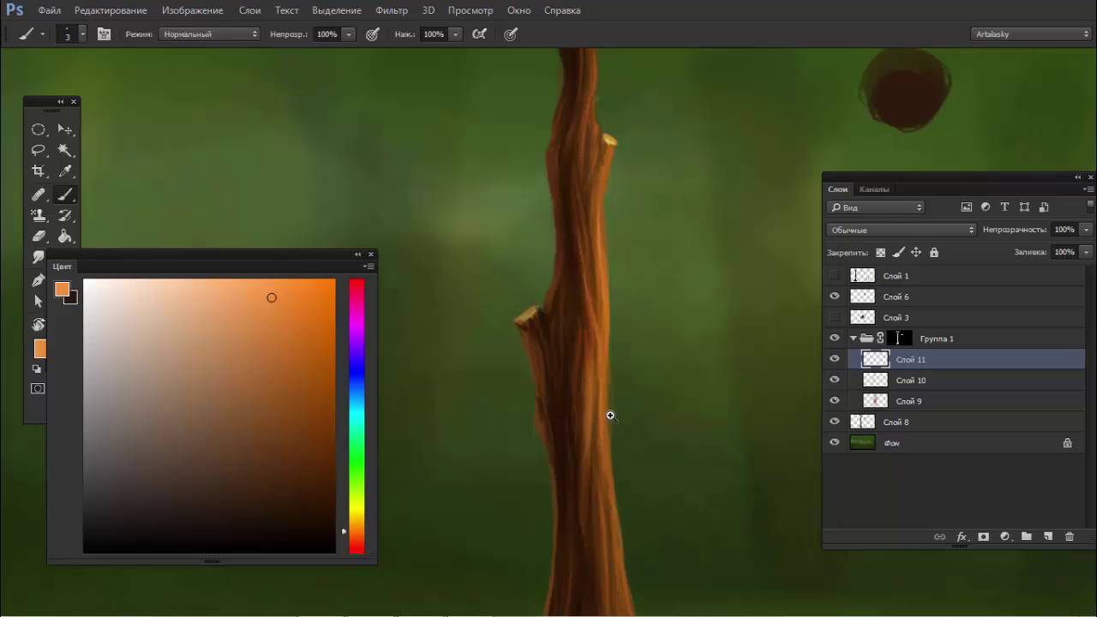
mouse_move(609, 413)
left_mouse_down()
mouse_move(618, 432)
mouse_move(586, 413)
mouse_move(571, 363)
mouse_move(568, 311)
mouse_move(583, 302)
mouse_move(567, 316)
mouse_move(580, 347)
left_mouse_up()
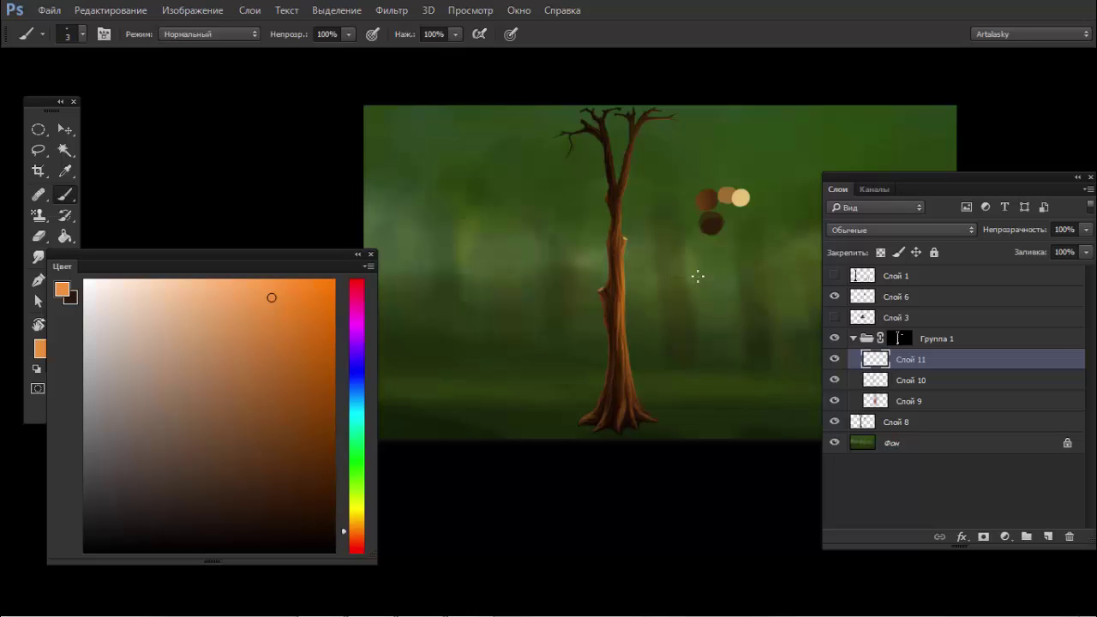
Step: Convert the Фон background into Слой 0 and darken it with a hue shift in Hue/Saturation
double_click(879, 442)
left_click(702, 183)
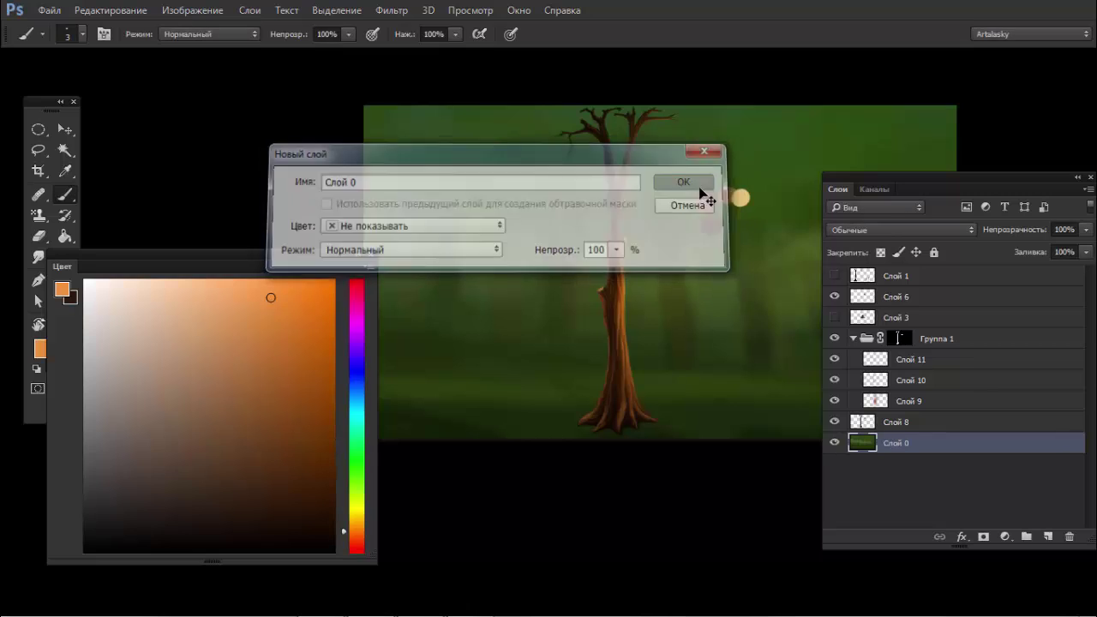
key("ctrl+u")
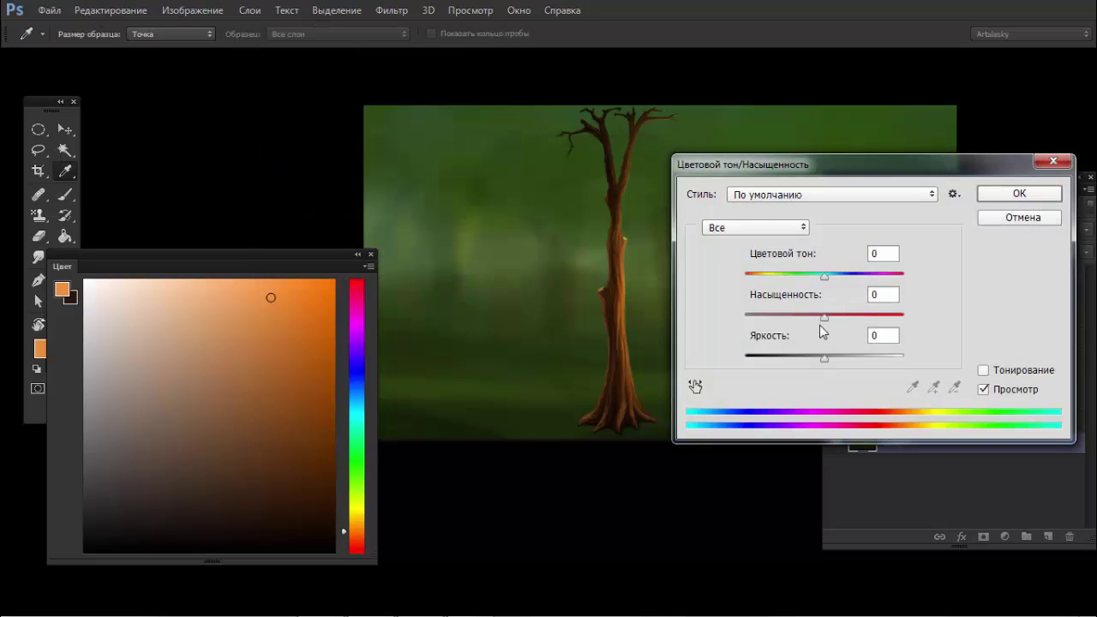
left_click_drag(824, 356, 782, 359)
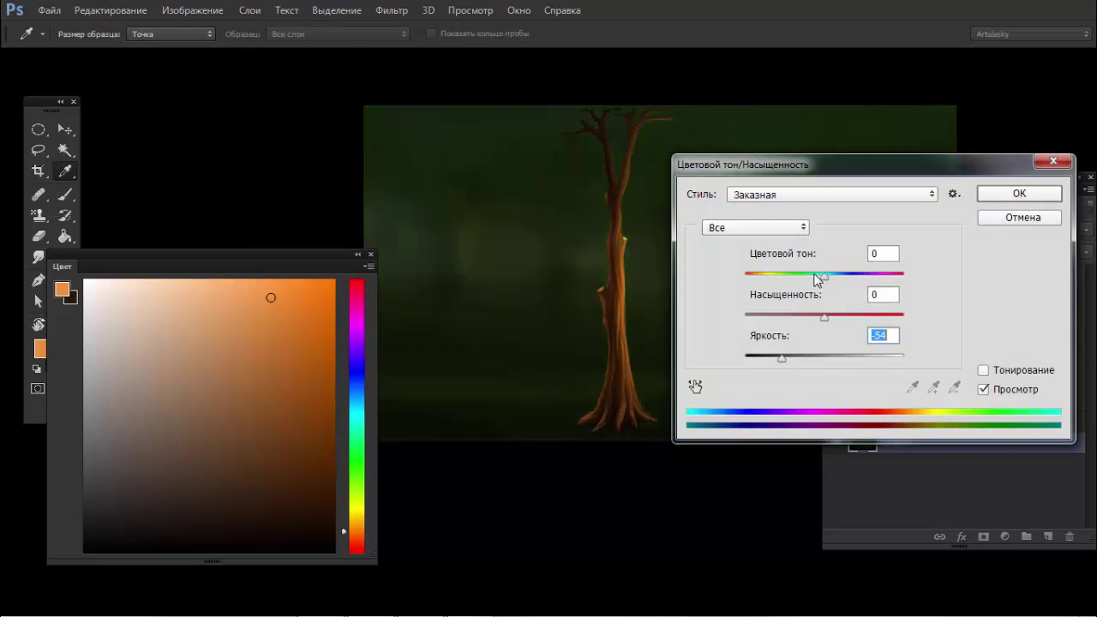
mouse_move(824, 276)
left_mouse_down()
mouse_move(893, 274)
mouse_move(883, 272)
left_mouse_up()
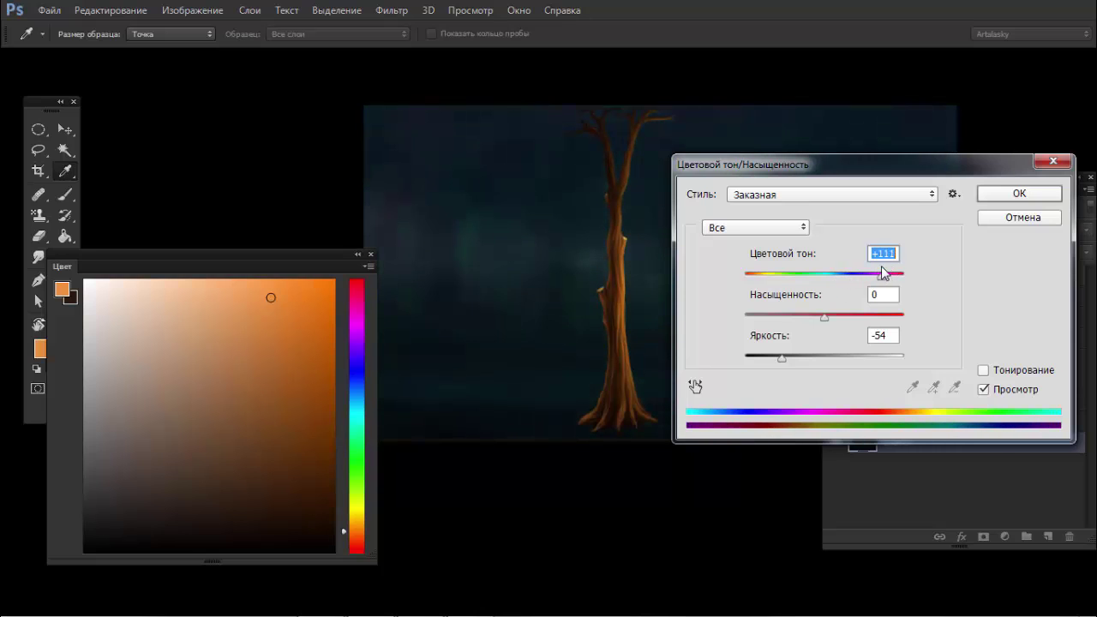
left_click(1018, 193)
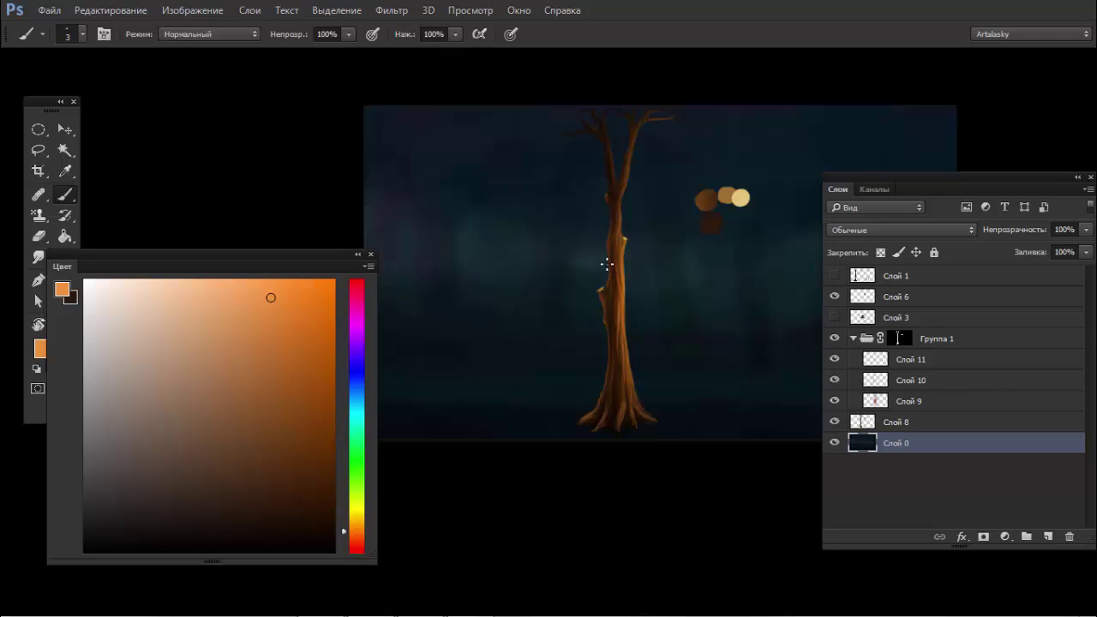
Step: Merge Слой 8 through Группа 1 and flip it, then undo the flip, merge and darkening
left_click(915, 422)
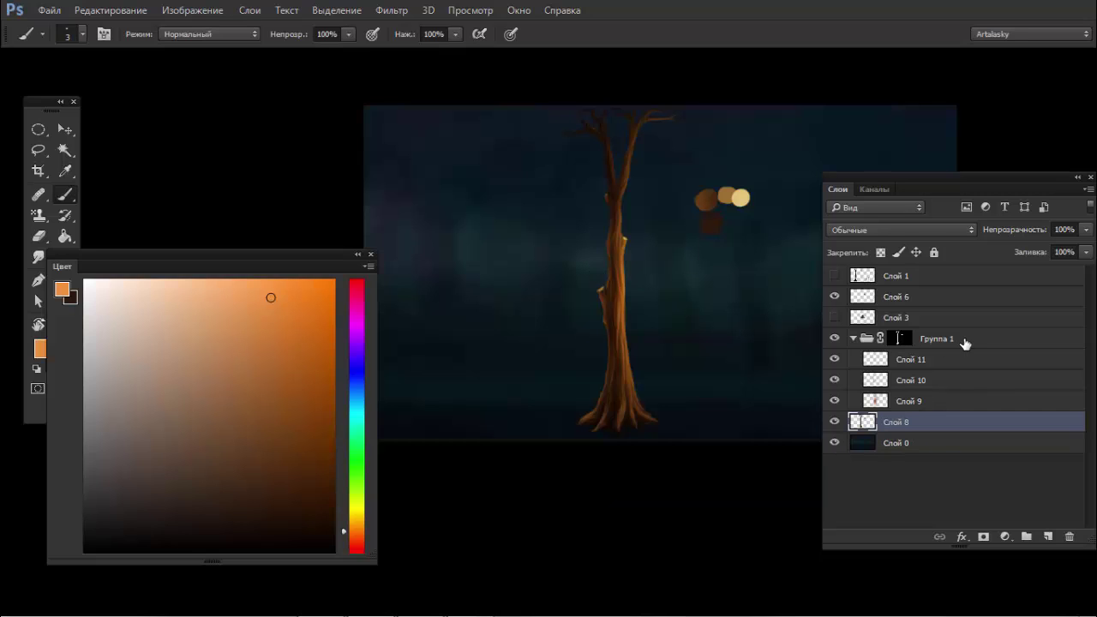
left_click(966, 343, "shift")
key("ctrl+e")
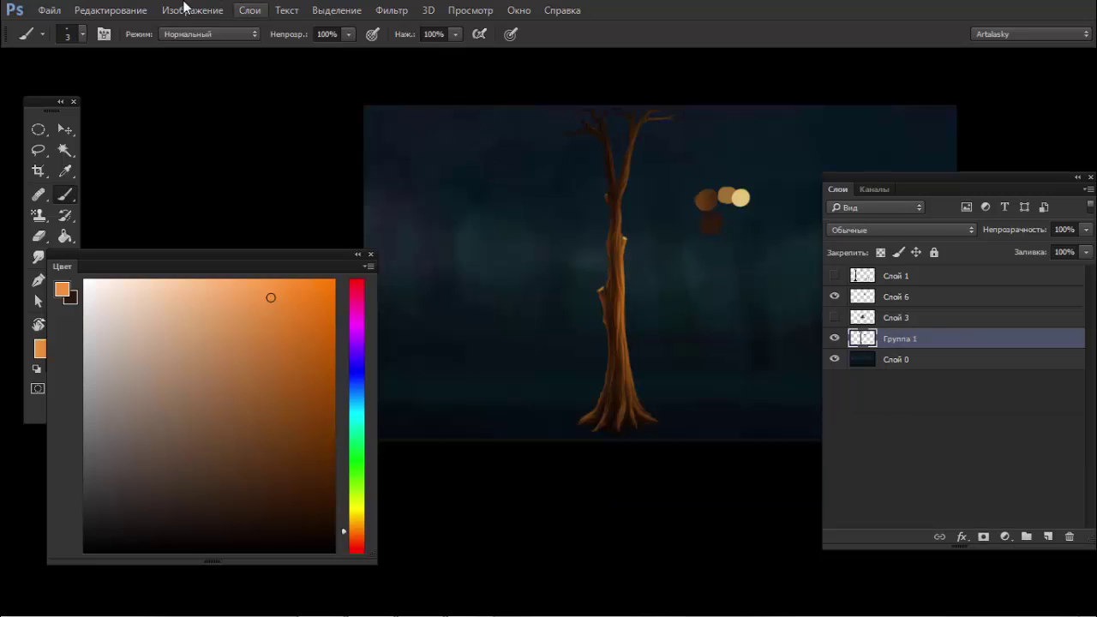
left_click(120, 10)
mouse_move(294, 327)
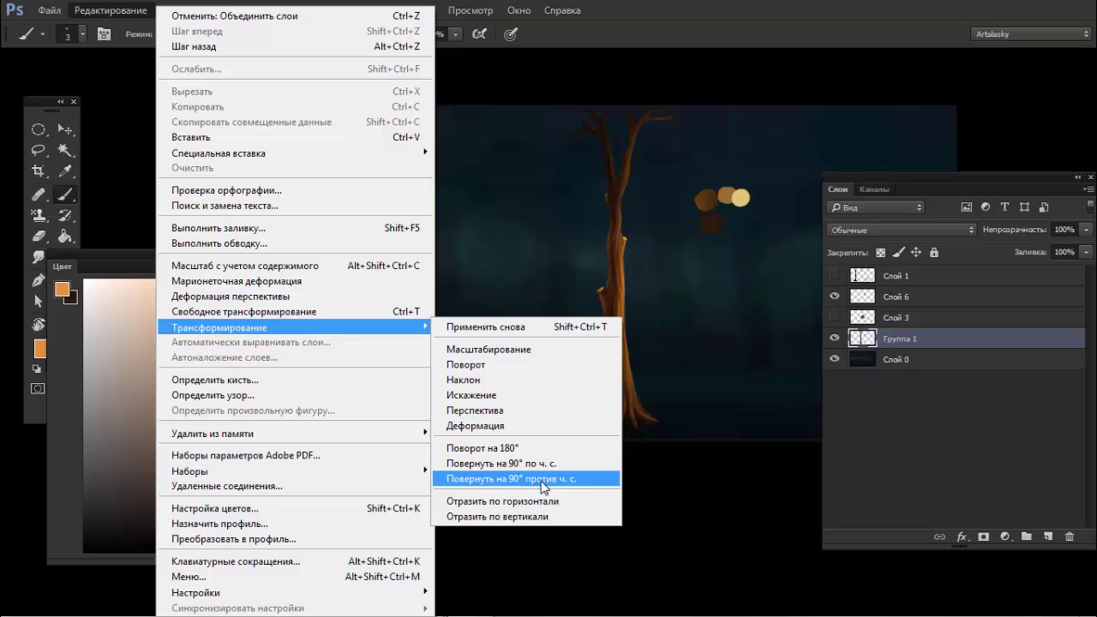
left_click(528, 514)
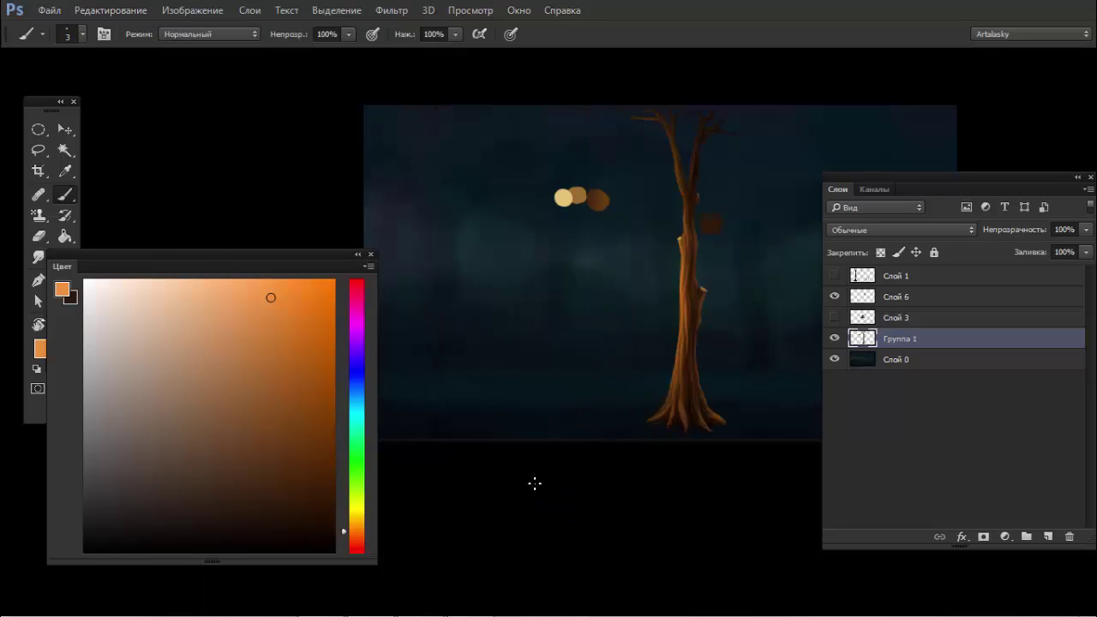
key("ctrl+alt+z")
key("ctrl+alt+z")
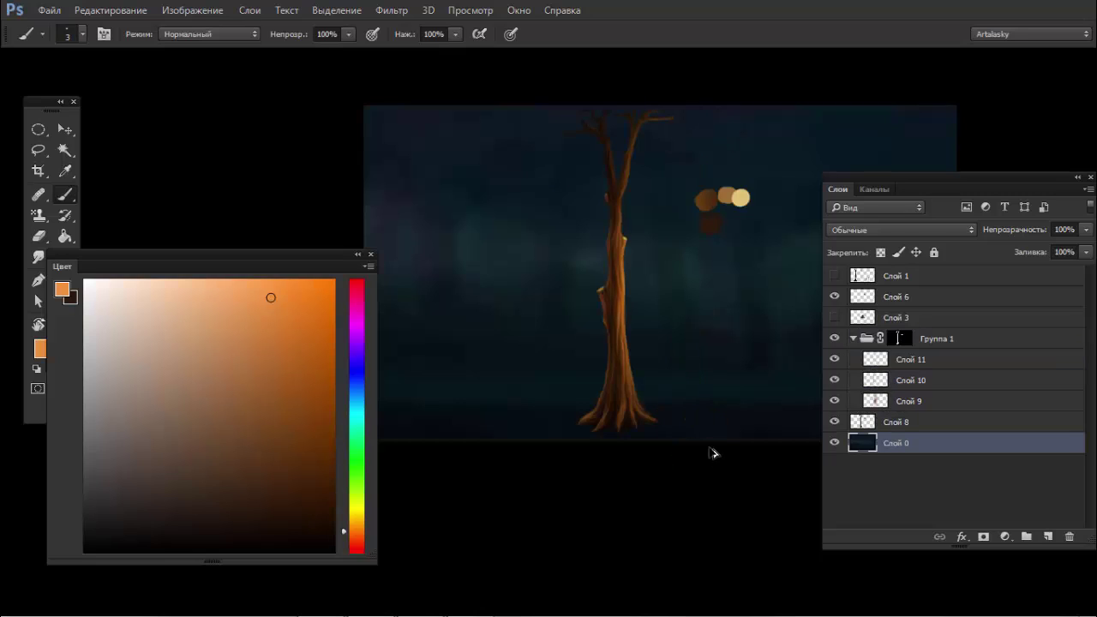
key("ctrl+alt+z")
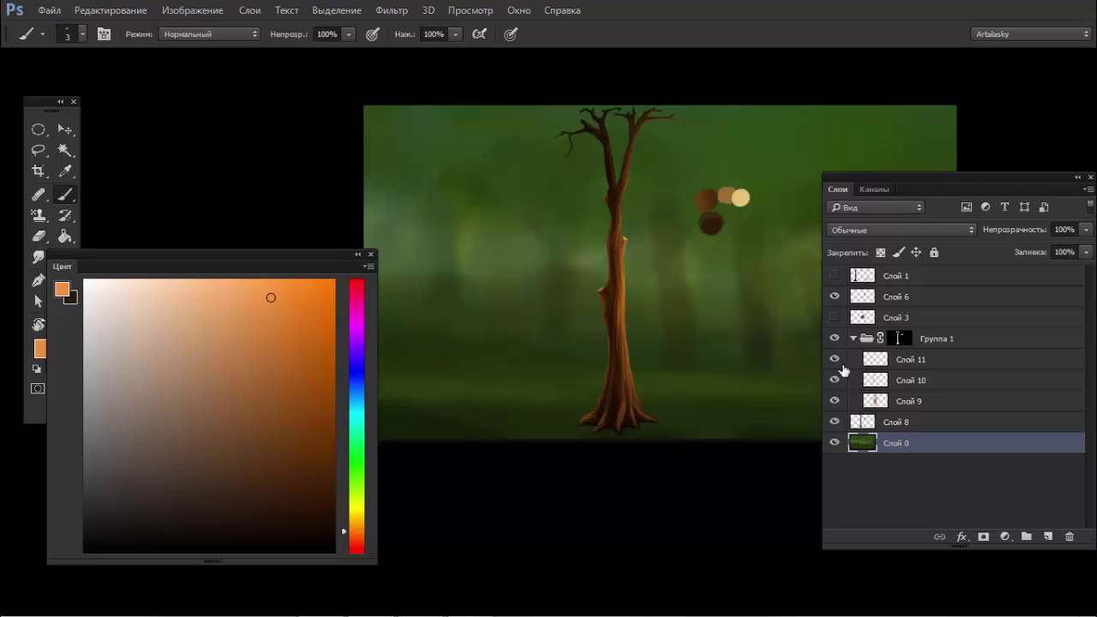
Step: On Слой 11, compare hidden layers and paint thin highlights down the trunk's right edge
left_click(853, 366)
left_click(834, 380)
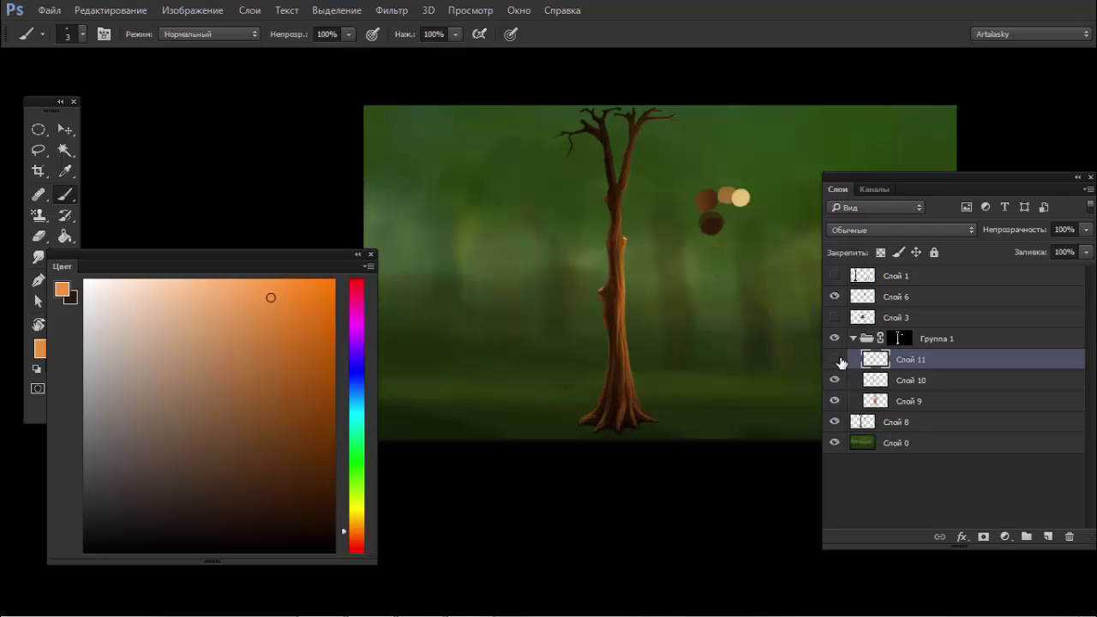
left_click(835, 359)
scroll(668, 297, "up", 3)
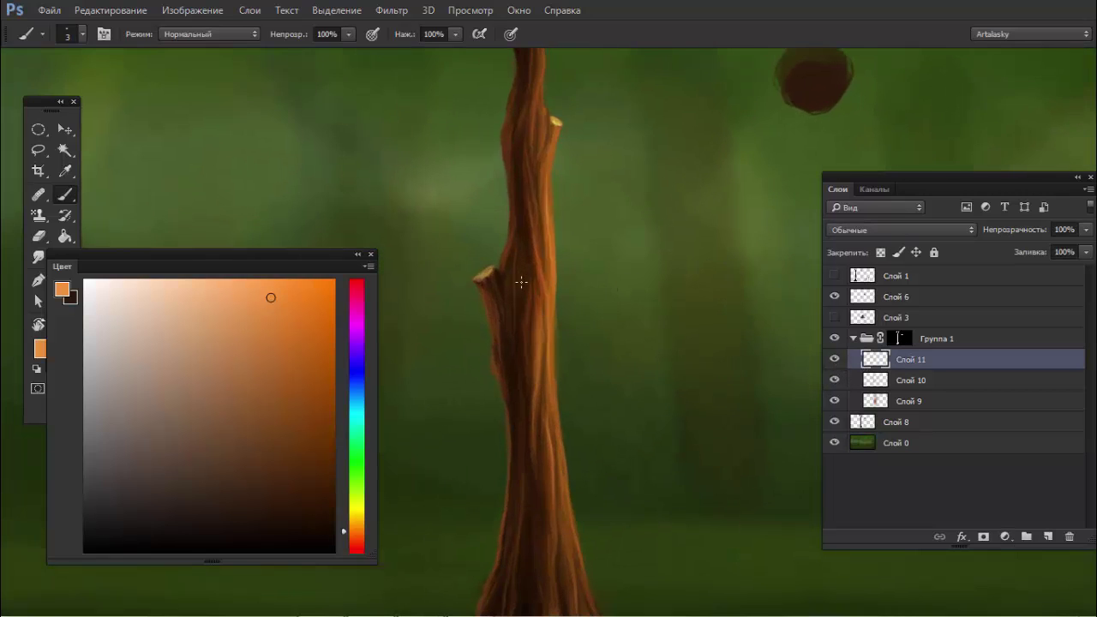
mouse_move(527, 321)
left_mouse_down()
mouse_move(524, 244)
mouse_move(538, 353)
left_mouse_up()
left_click_drag(555, 128, 551, 151)
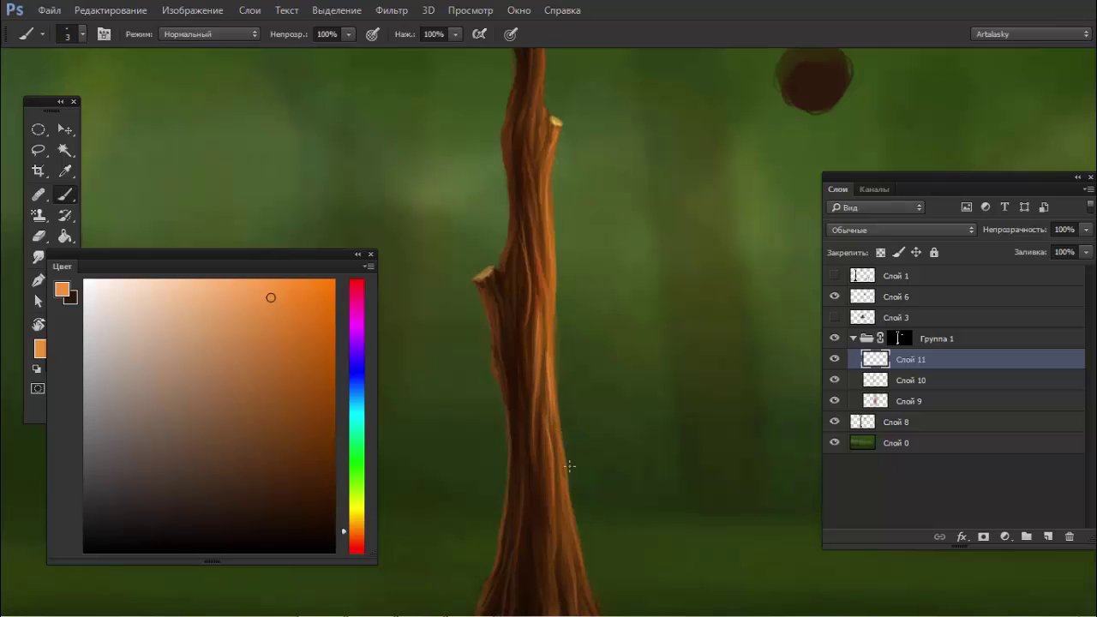
Step: Paint thin bright highlights over the roots and along the trunk's left and right edges
left_click_drag(558, 497, 556, 360)
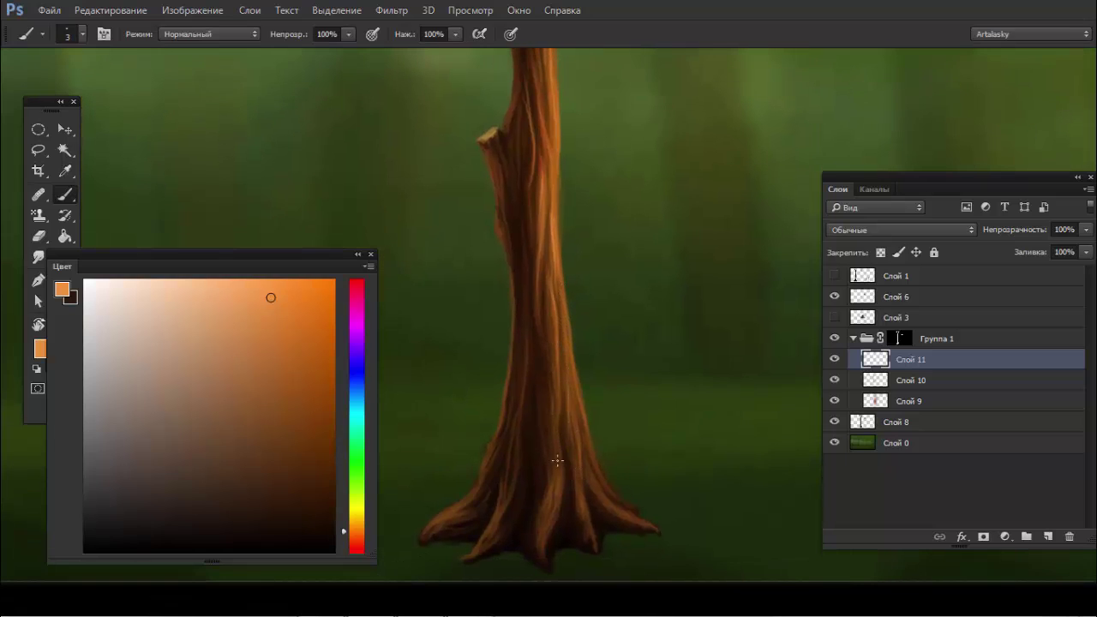
mouse_move(540, 557)
left_mouse_down()
mouse_move(547, 520)
mouse_move(589, 536)
left_mouse_up()
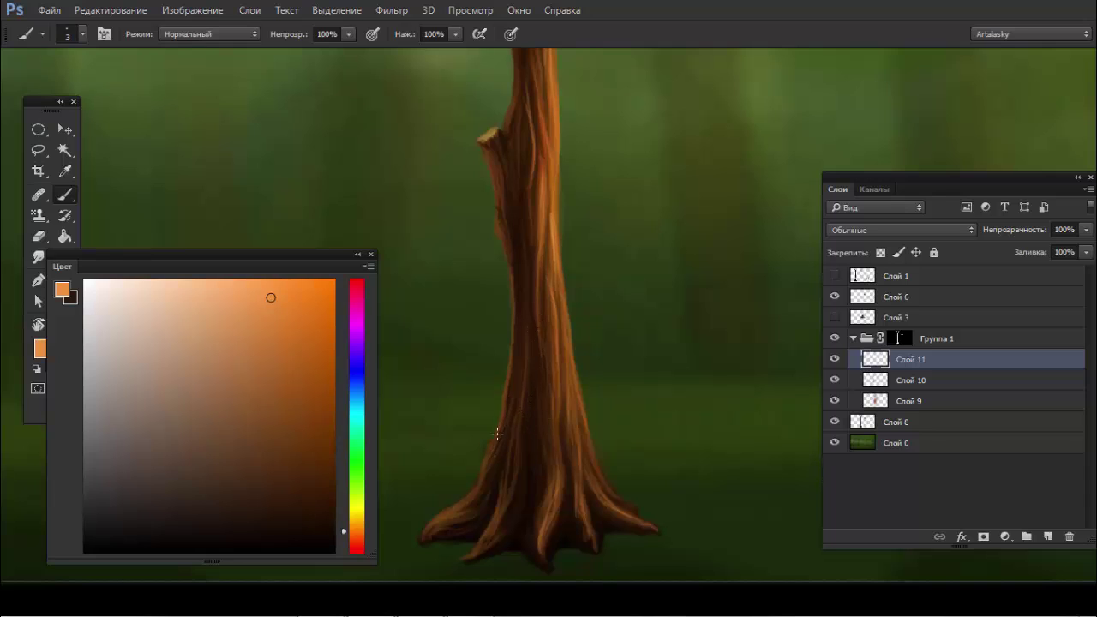
left_click_drag(489, 155, 489, 159)
scroll(612, 397, "up", 2)
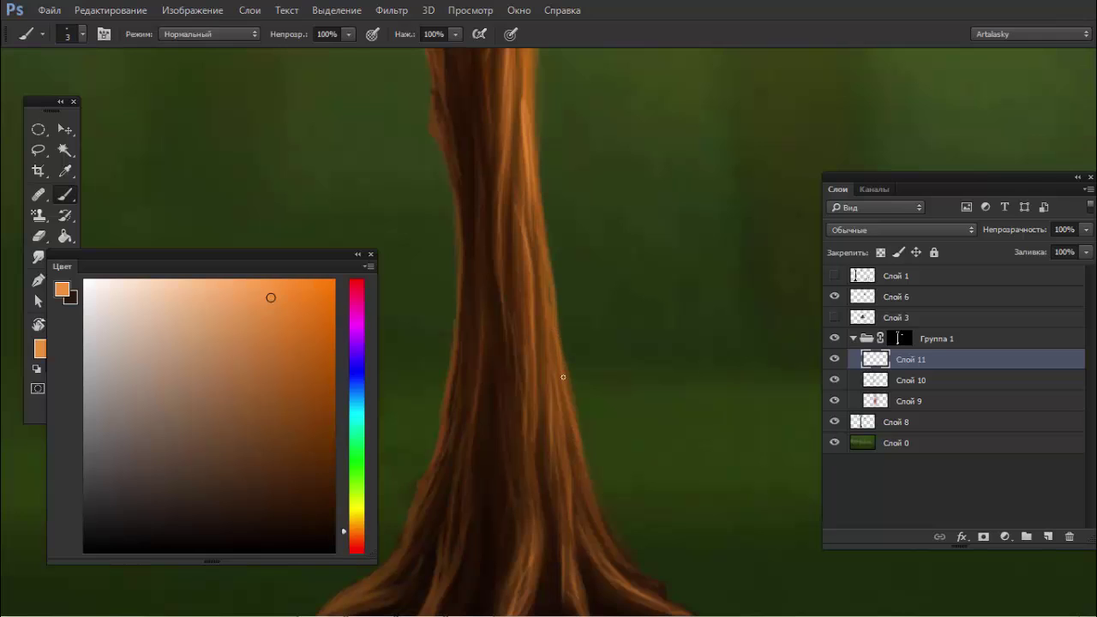
mouse_move(562, 338)
left_mouse_down()
mouse_move(589, 487)
mouse_move(620, 554)
left_mouse_up()
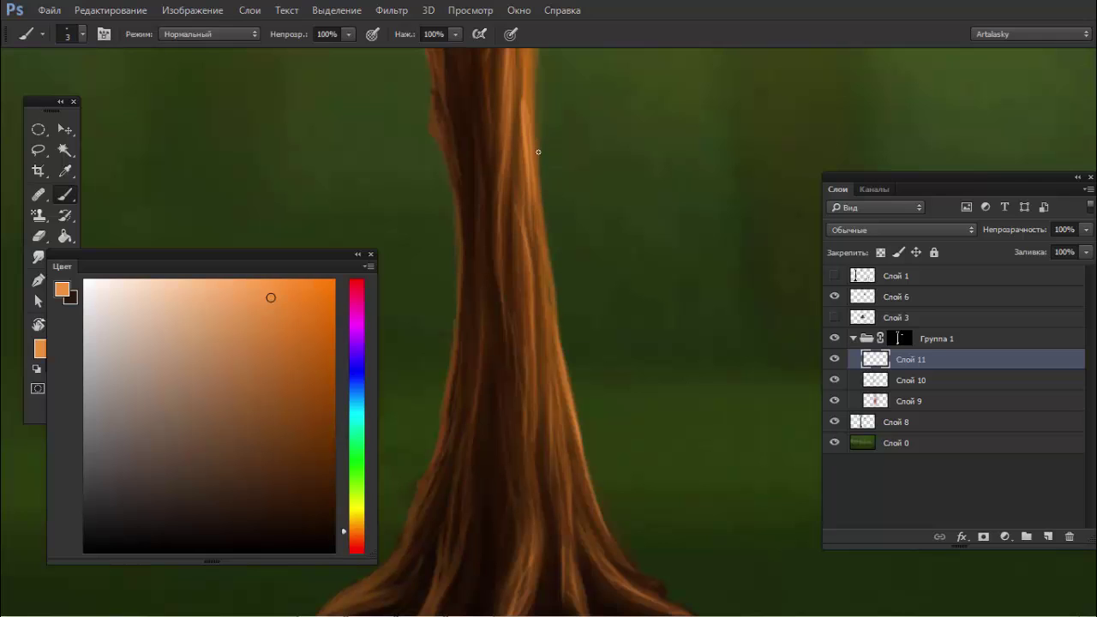
left_click_drag(538, 152, 555, 291)
Step: Add a new layer Слой 12 and move it directly above Группа 1
left_click(1003, 317)
left_click(1026, 537)
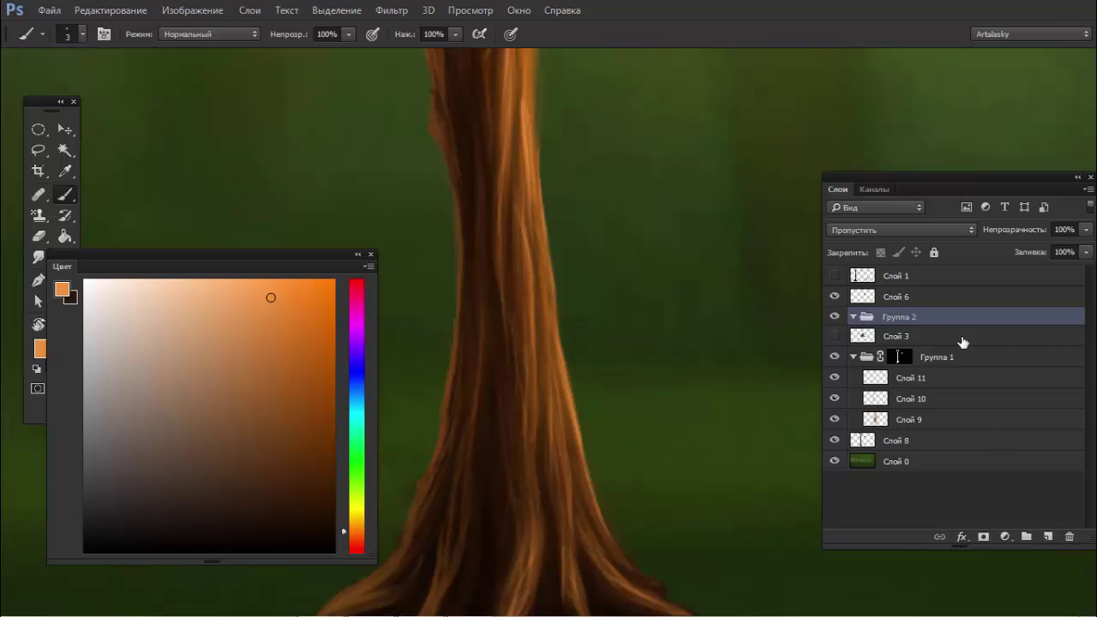
key("ctrl+z")
left_click(1047, 537)
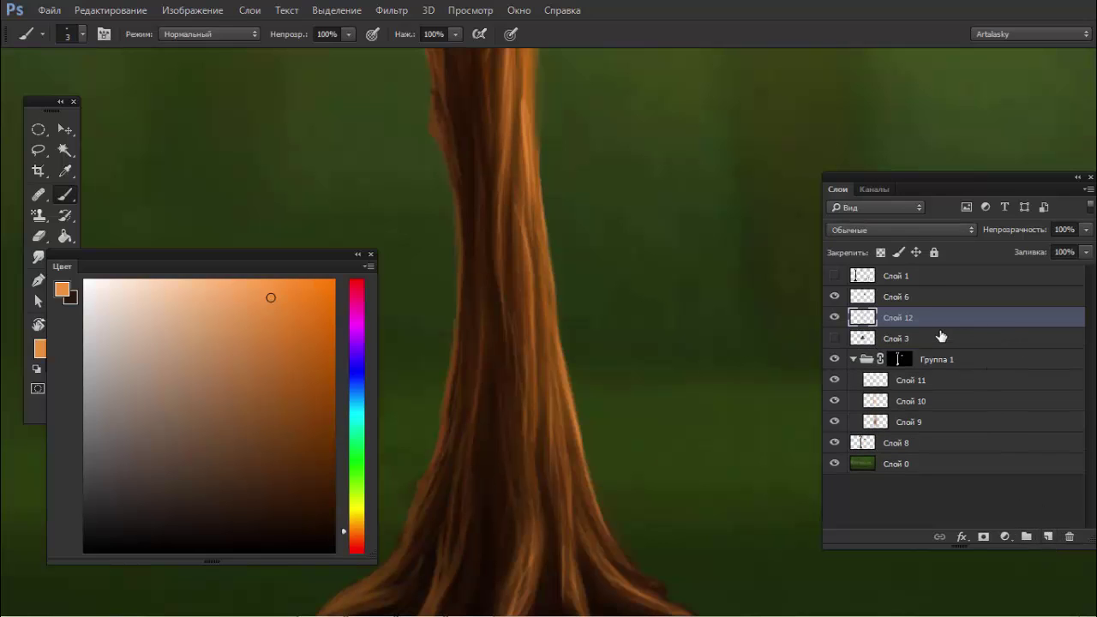
left_click_drag(940, 336, 951, 351)
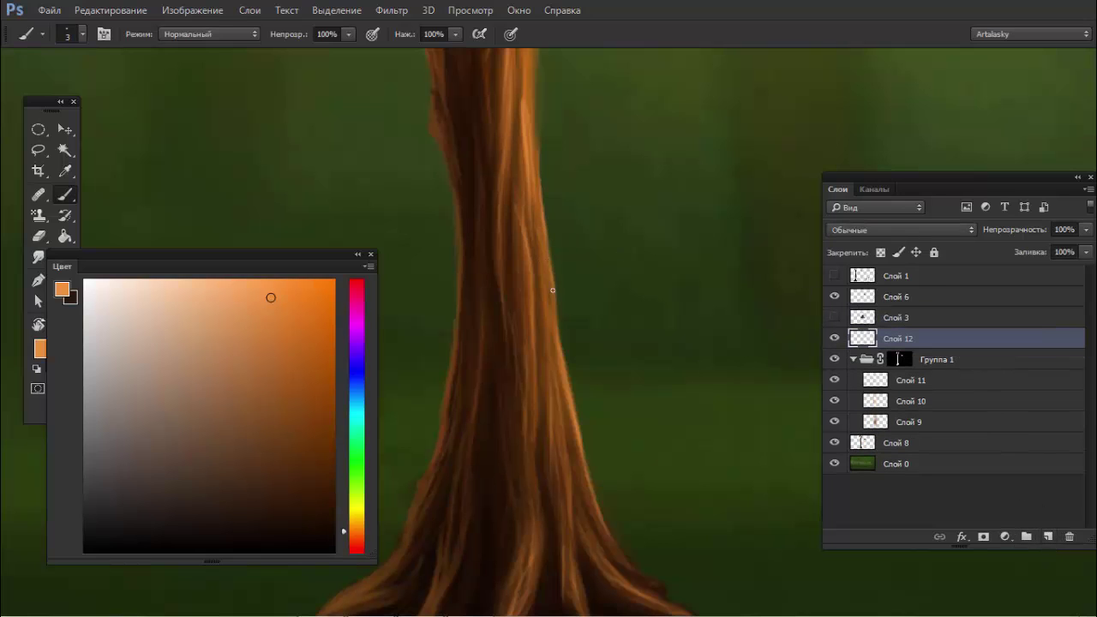
Step: Paint thin orange highlights along the trunk's right edge up to the broken top
left_click_drag(554, 270, 555, 307)
left_click_drag(545, 167, 543, 276)
left_click_drag(543, 235, 545, 332)
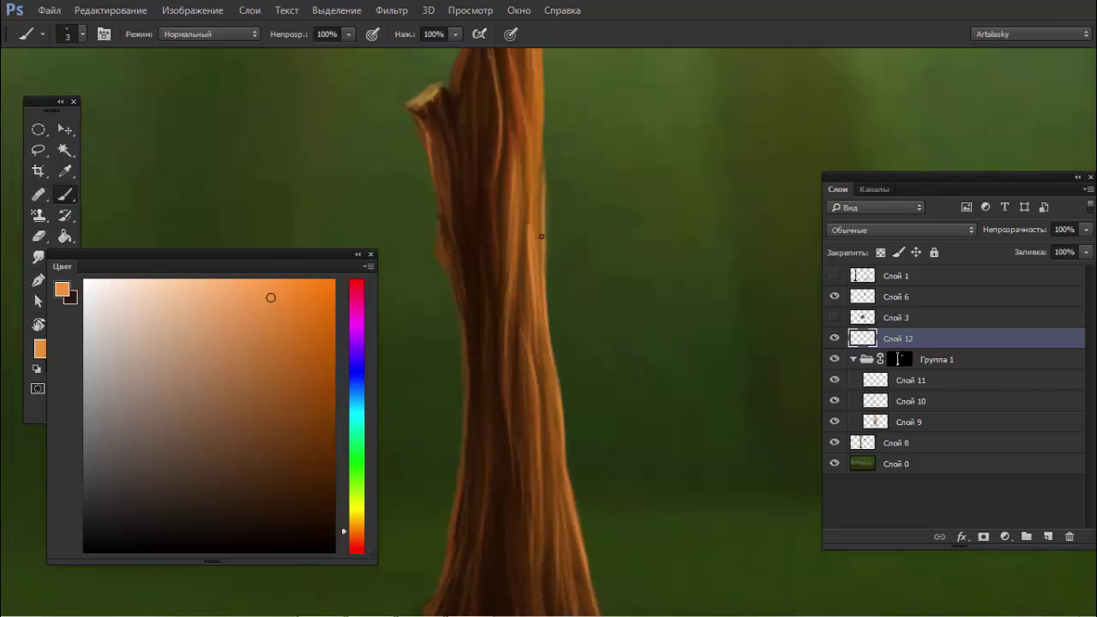
left_click_drag(564, 91, 565, 173)
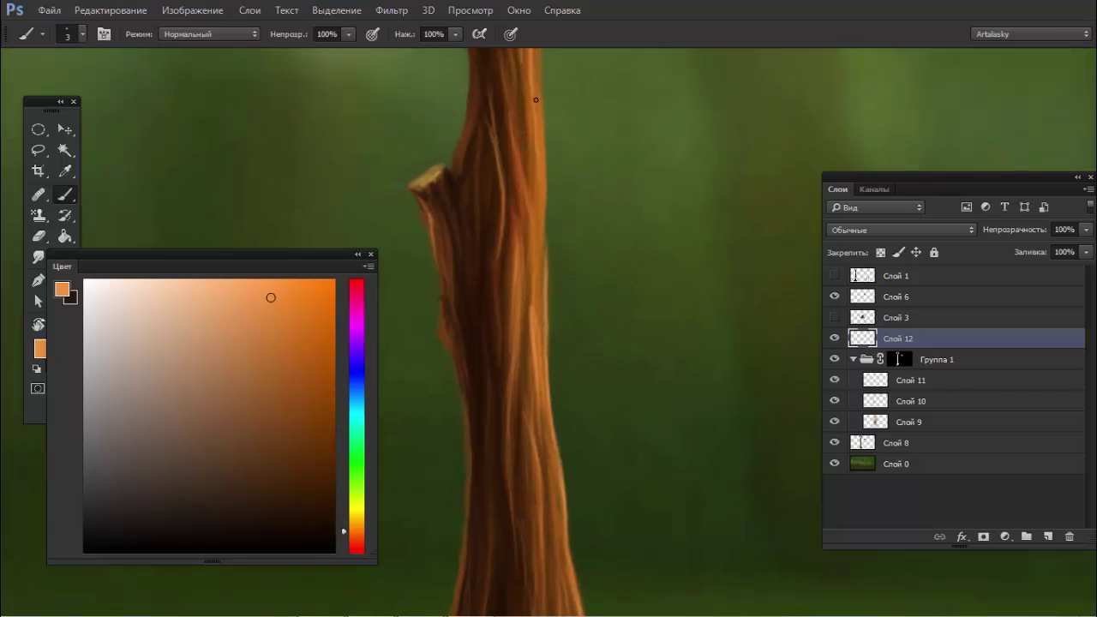
left_click_drag(540, 82, 545, 164)
left_click_drag(543, 122, 543, 276)
scroll(548, 229, "up", 3)
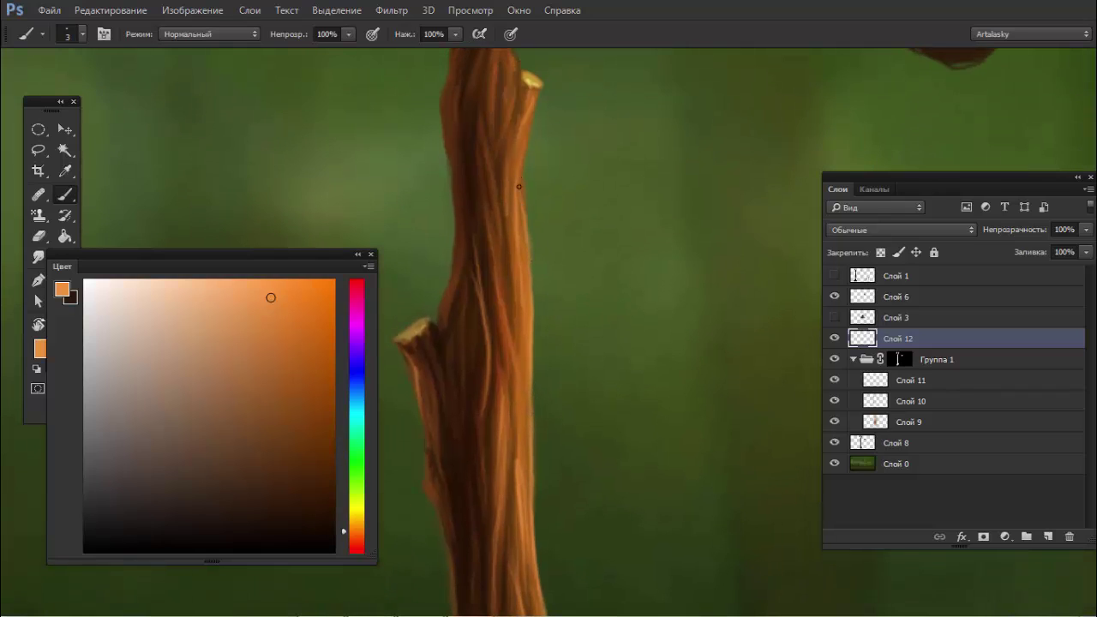
left_click_drag(524, 230, 520, 184)
Step: Zoom out to check the whole tree, then highlight the trunk's left root
key("e")
key("ctrl+minus")
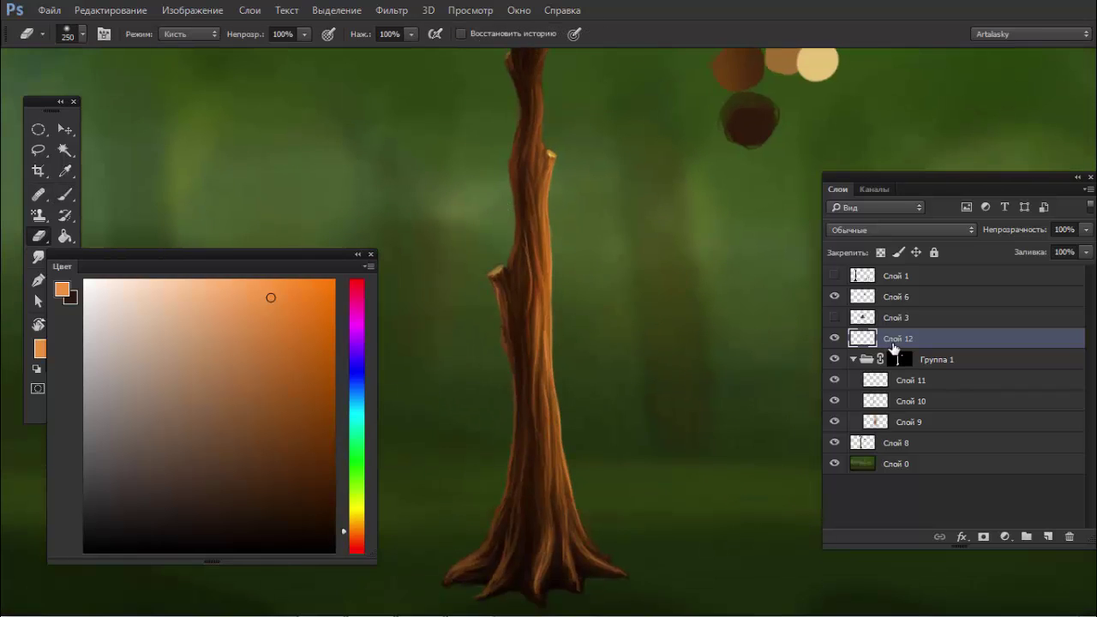
key("b")
key("ctrl+plus")
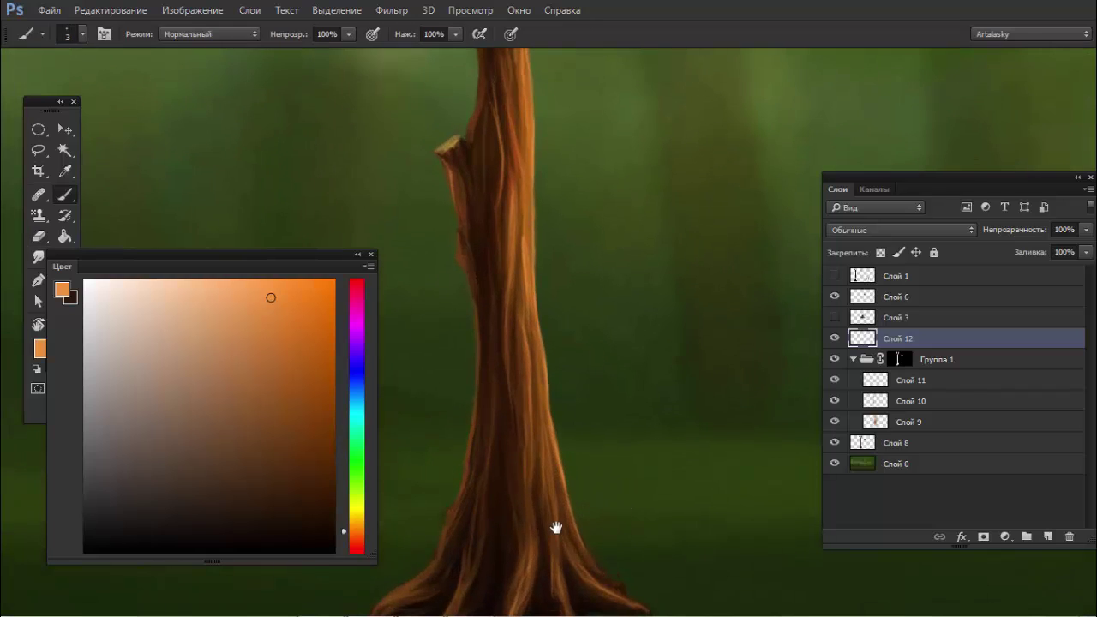
left_click_drag(556, 528, 558, 397)
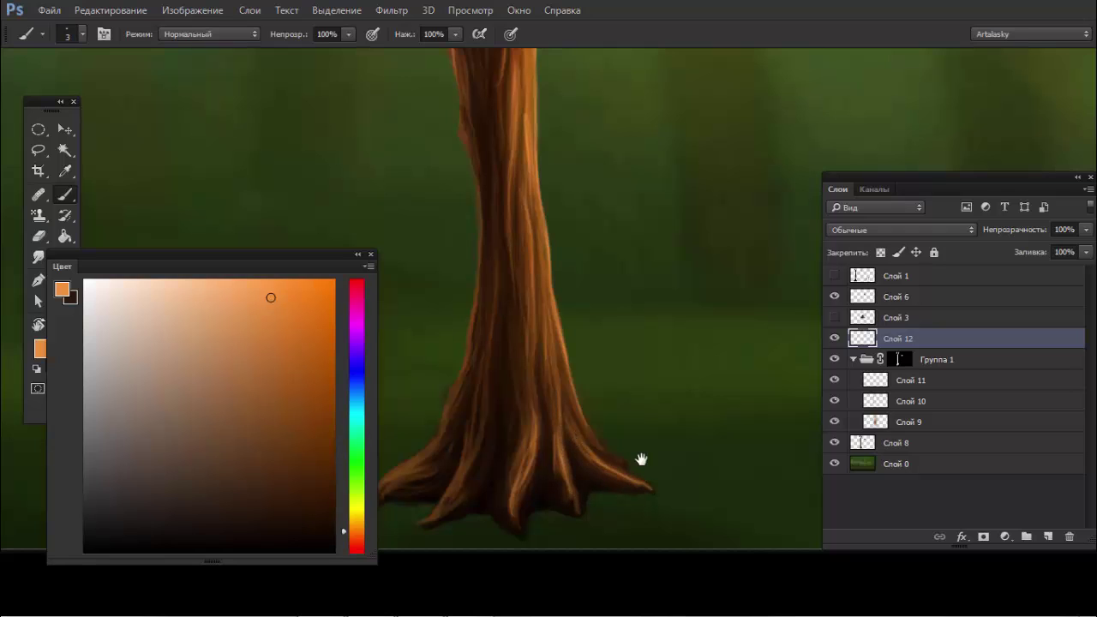
left_click_drag(462, 457, 532, 433)
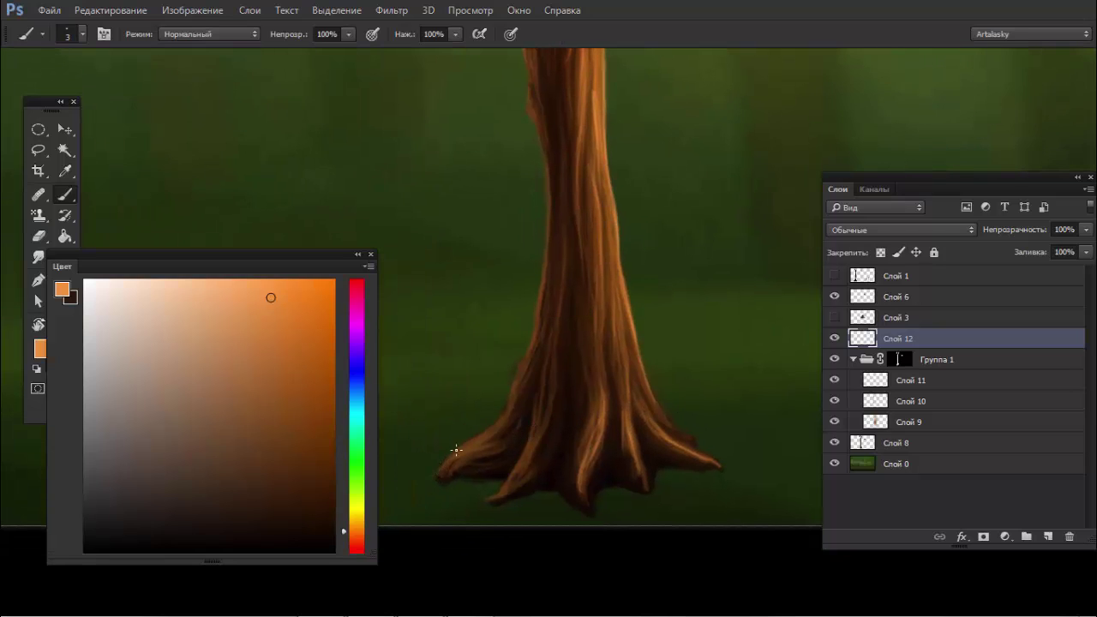
left_click_drag(439, 474, 512, 411)
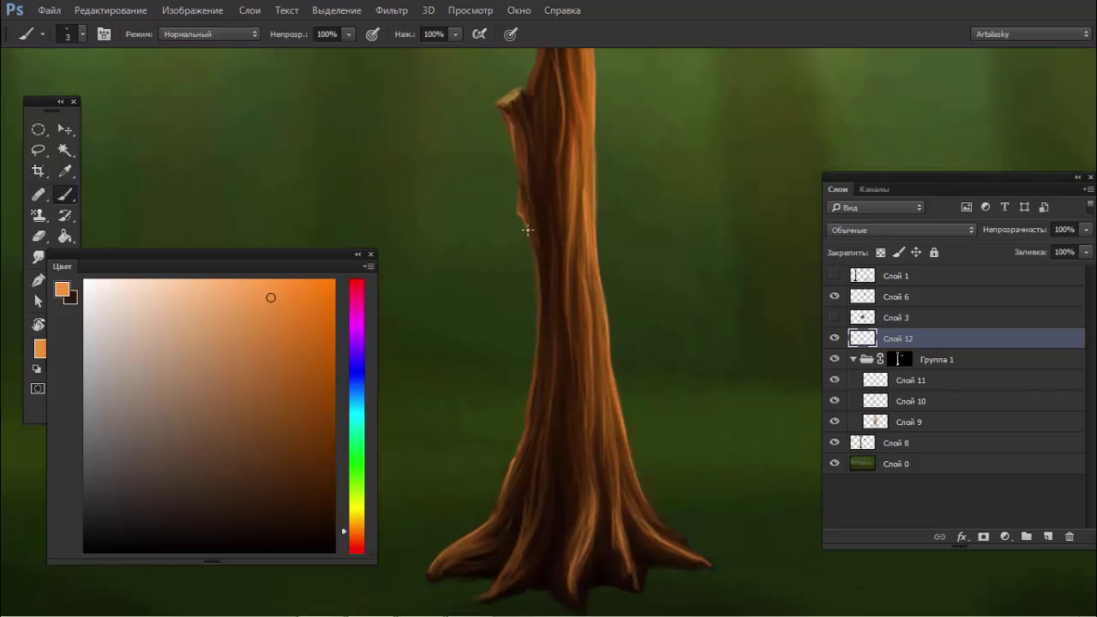
Step: Add orange highlights on the trunk's left edge, right side and dark left branch
left_click(523, 296, "alt")
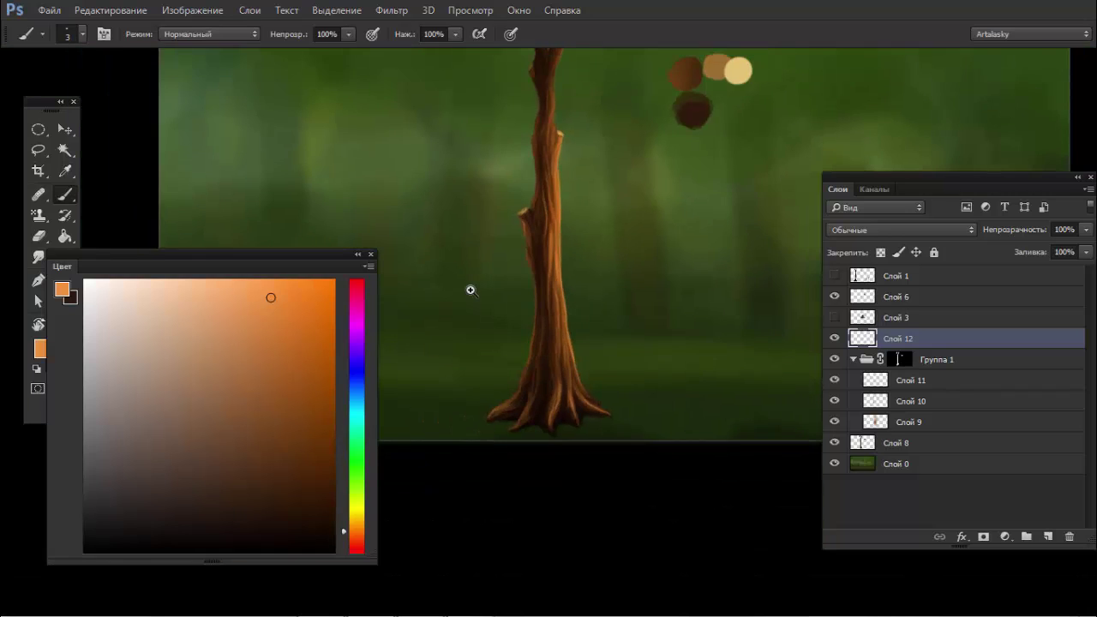
left_click(834, 339)
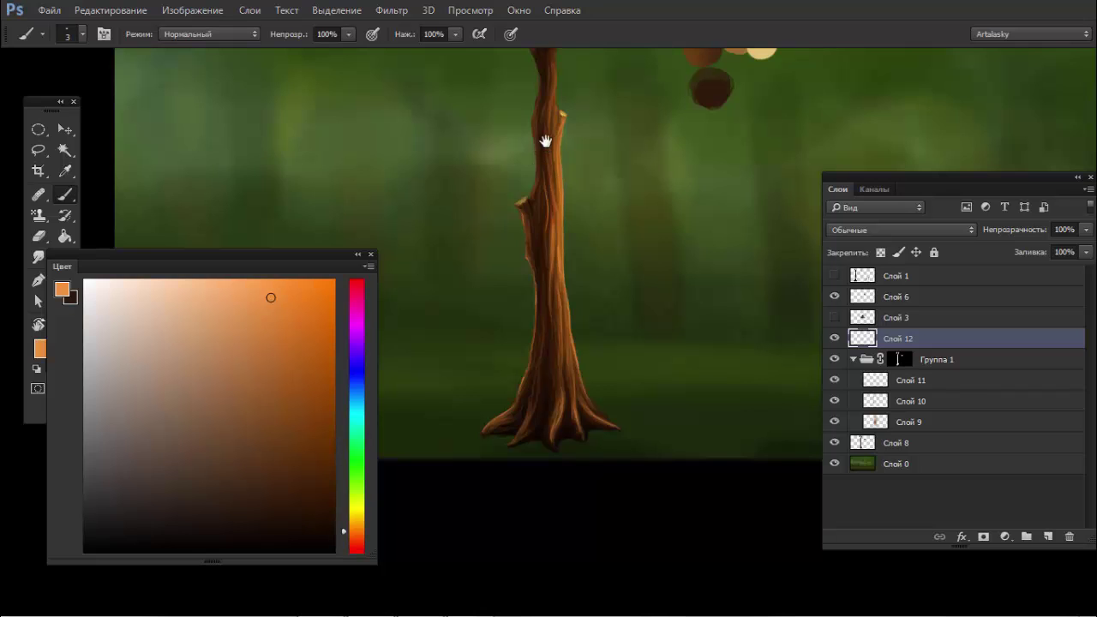
mouse_move(548, 139)
left_mouse_down()
mouse_move(583, 247)
mouse_move(558, 175)
left_mouse_up()
mouse_move(562, 214)
left_mouse_down()
mouse_move(558, 184)
mouse_move(561, 319)
left_mouse_up()
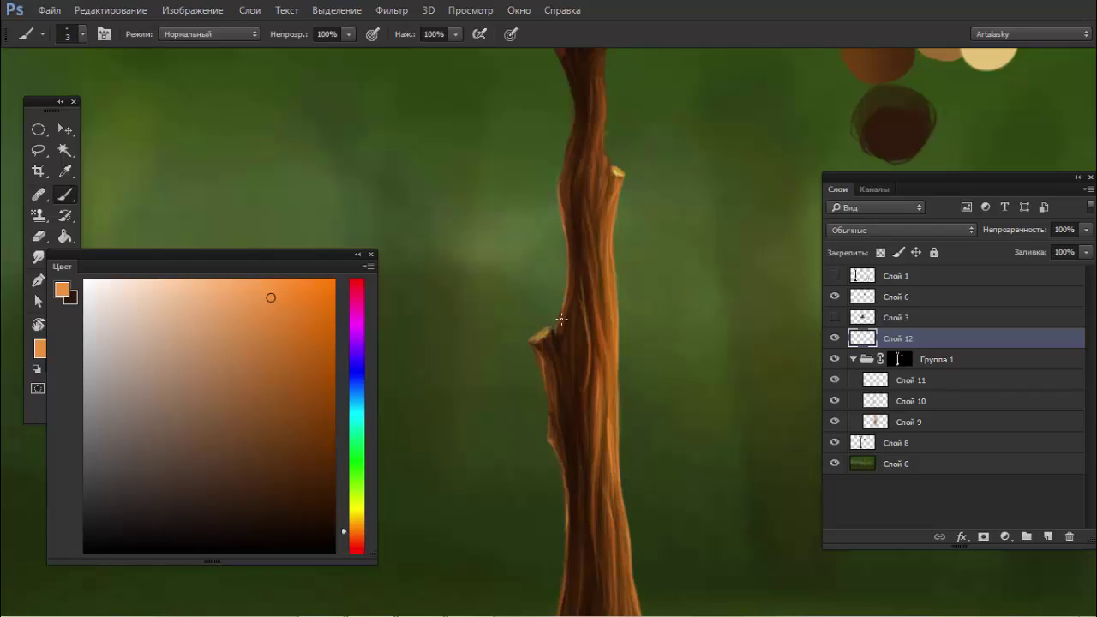
scroll(563, 210, "up", 3)
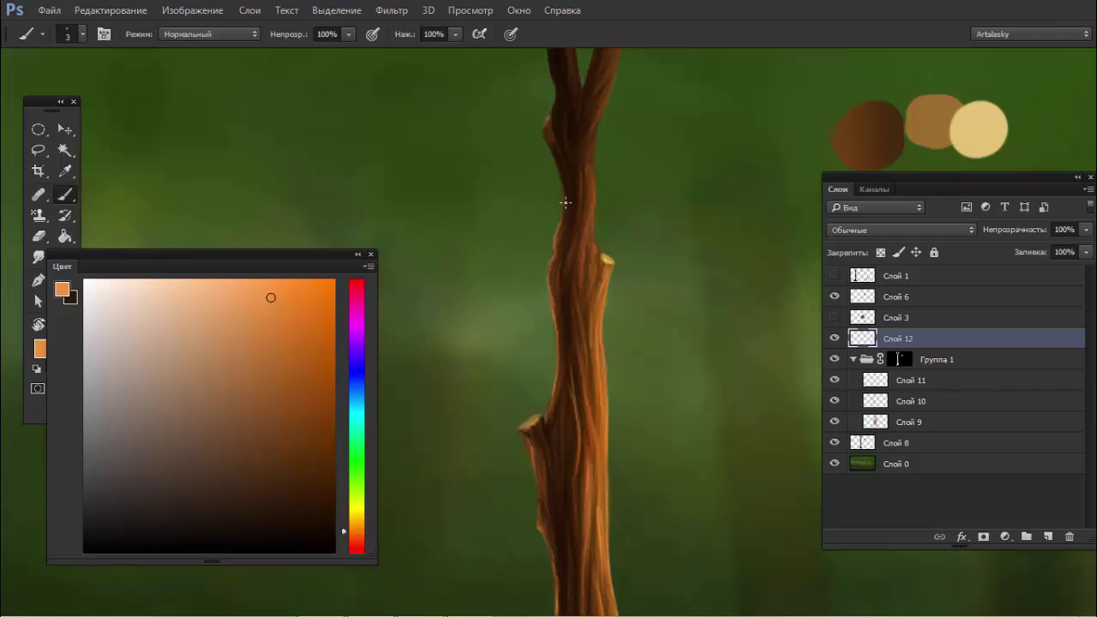
mouse_move(563, 221)
left_mouse_down()
mouse_move(564, 186)
mouse_move(582, 279)
left_mouse_up()
mouse_move(586, 242)
left_mouse_down()
mouse_move(581, 299)
mouse_move(592, 198)
left_mouse_up()
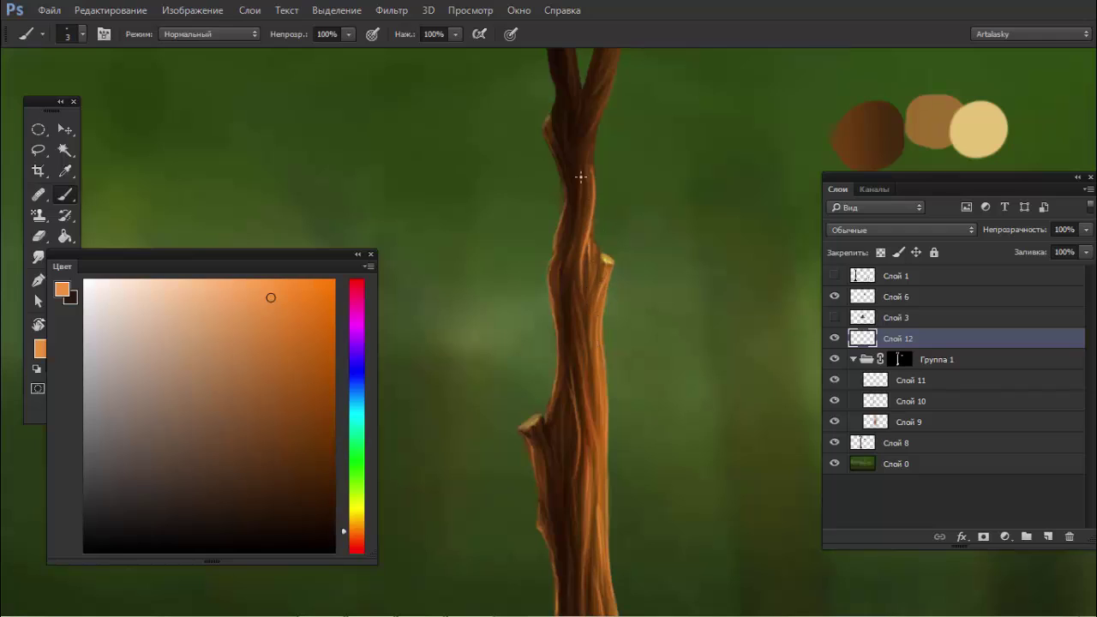
left_click_drag(577, 210, 582, 163)
left_click_drag(596, 113, 578, 236)
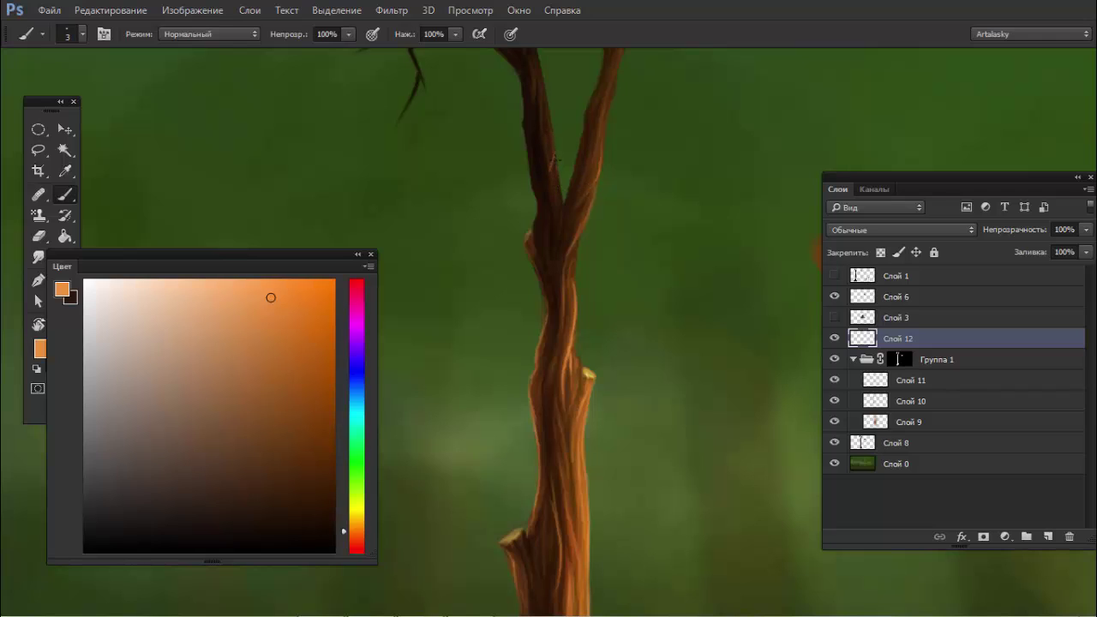
mouse_move(555, 157)
left_mouse_down()
mouse_move(558, 207)
mouse_move(527, 243)
left_mouse_up()
Step: Return to the fine orange brush and highlight the trunk's left edge down toward the base
key("x")
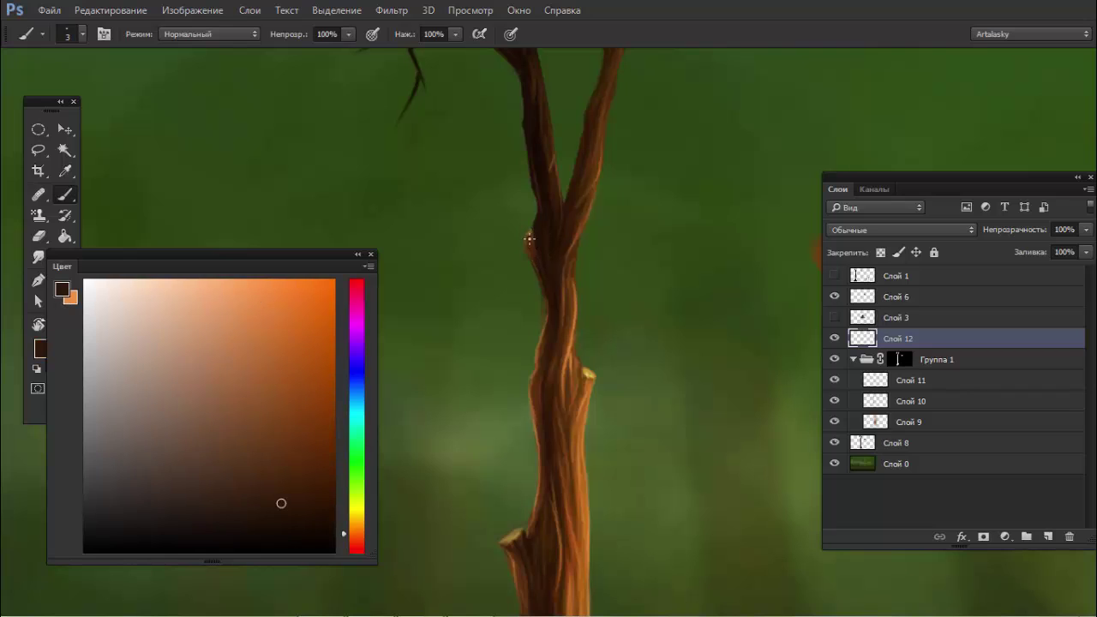
key("v")
key("s")
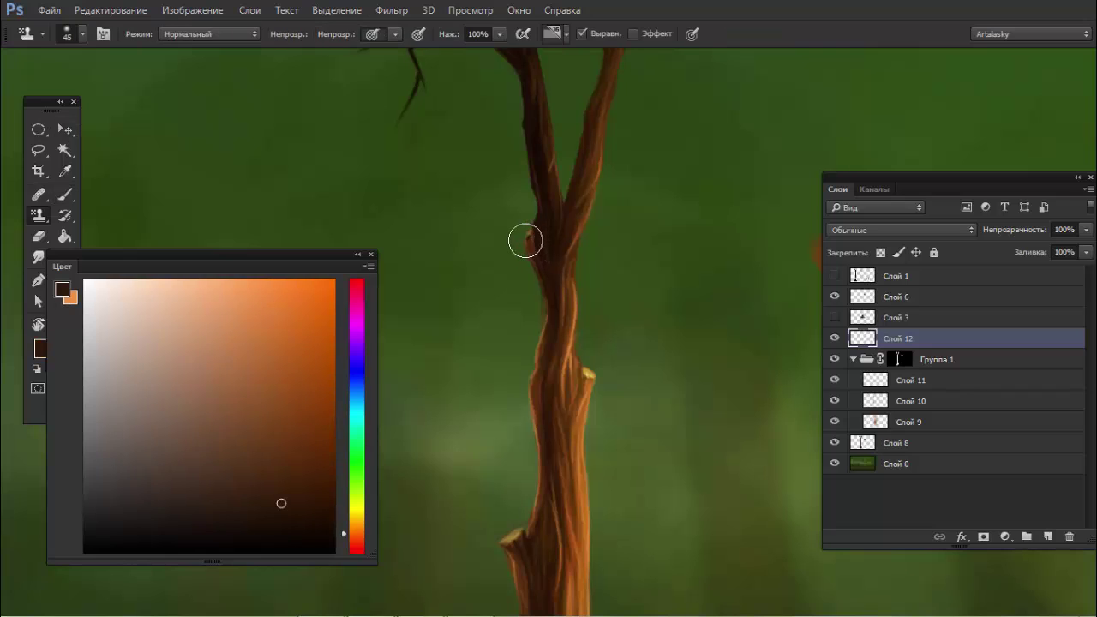
key("b")
key("x")
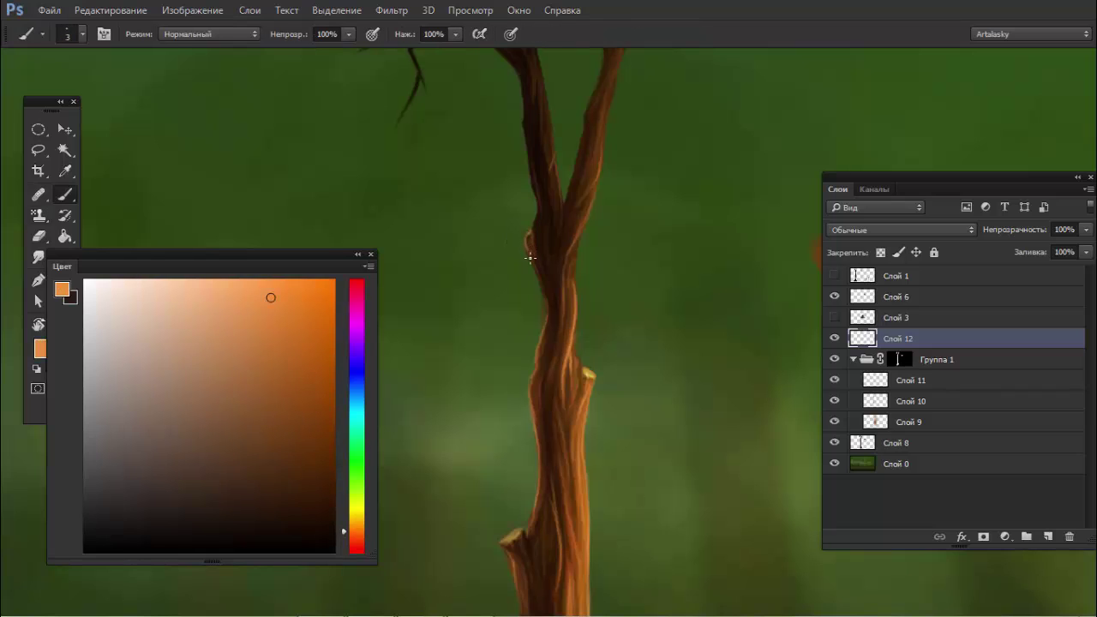
left_click_drag(530, 249, 540, 284)
left_click_drag(596, 391, 584, 203)
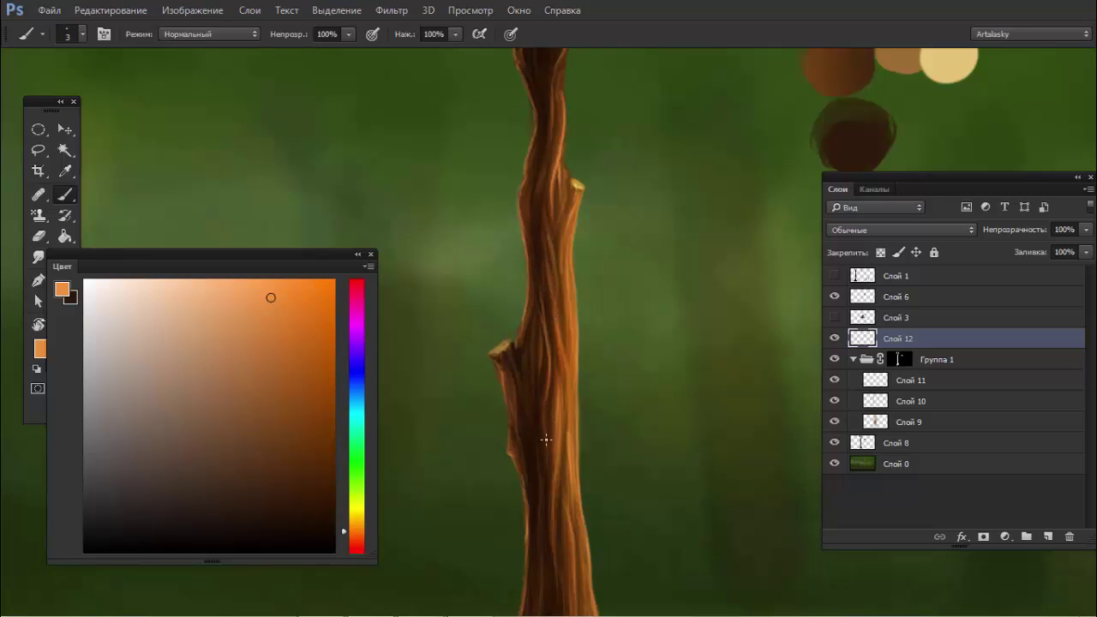
left_click_drag(546, 440, 552, 324)
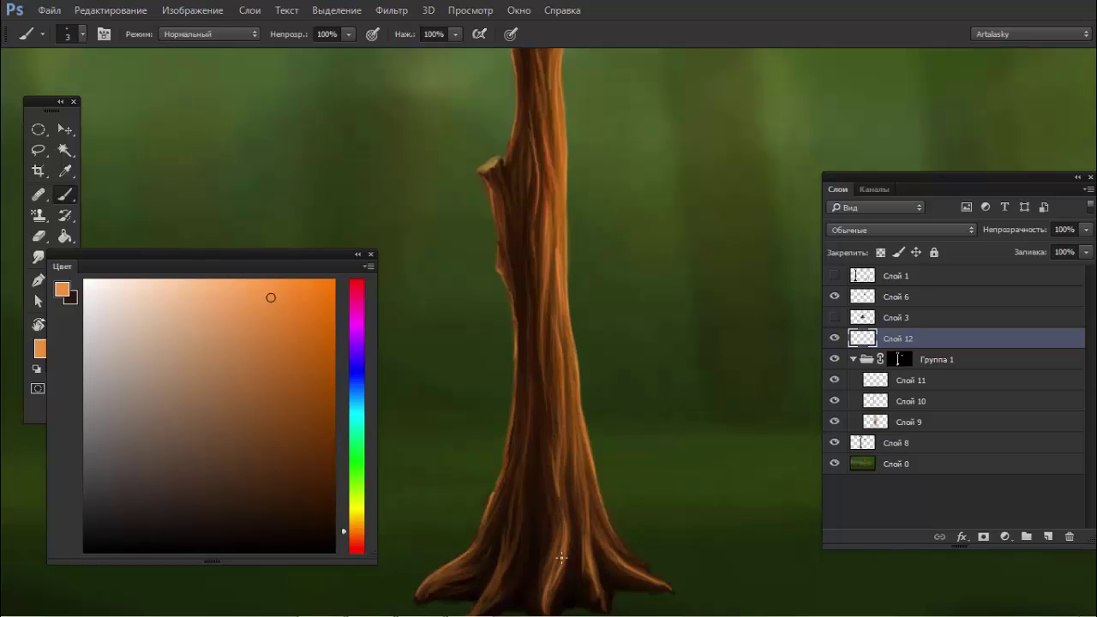
scroll(561, 558, "down", 2)
scroll(541, 416, "down", 2)
scroll(577, 431, "up", 5)
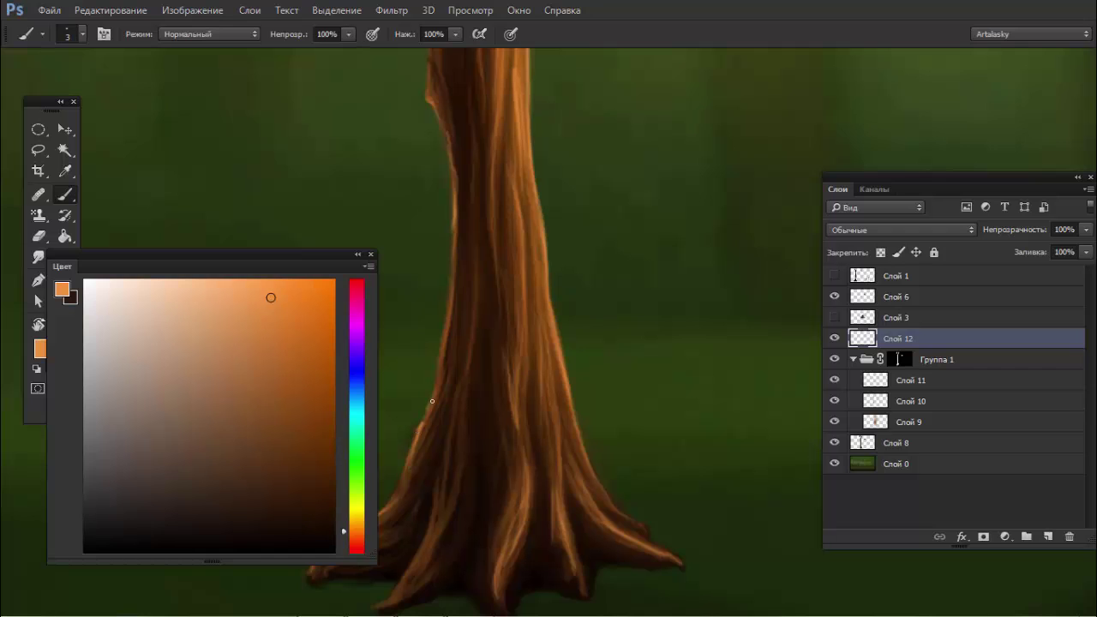
scroll(440, 371, "down", 1)
scroll(522, 360, "down", 1)
scroll(548, 436, "down", 1)
scroll(571, 454, "down", 1)
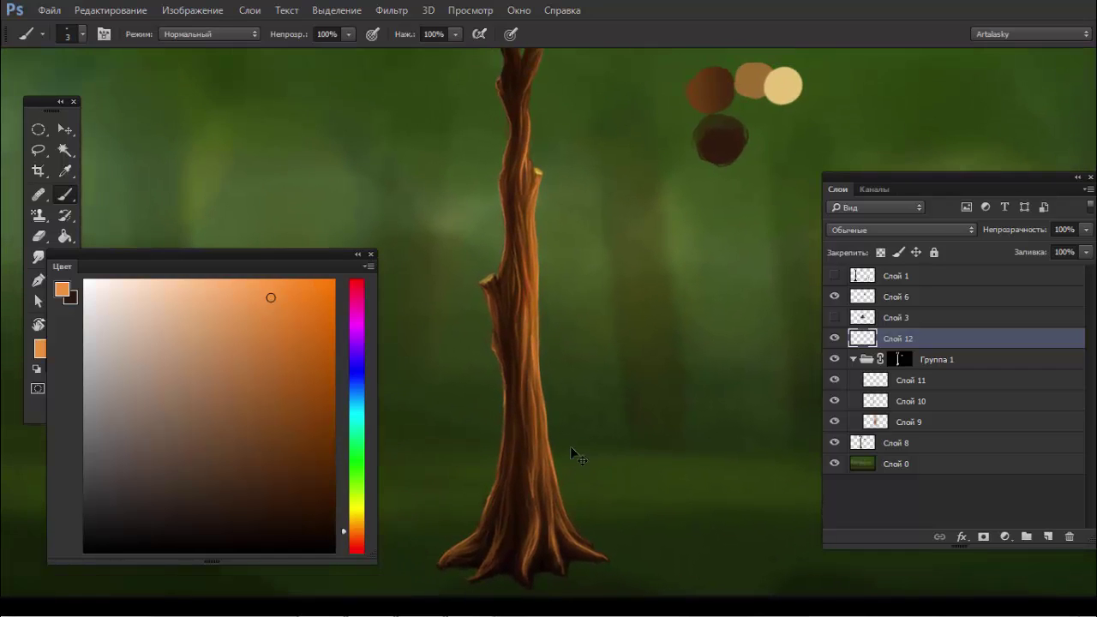
scroll(723, 411, "up", 1)
left_click(835, 338)
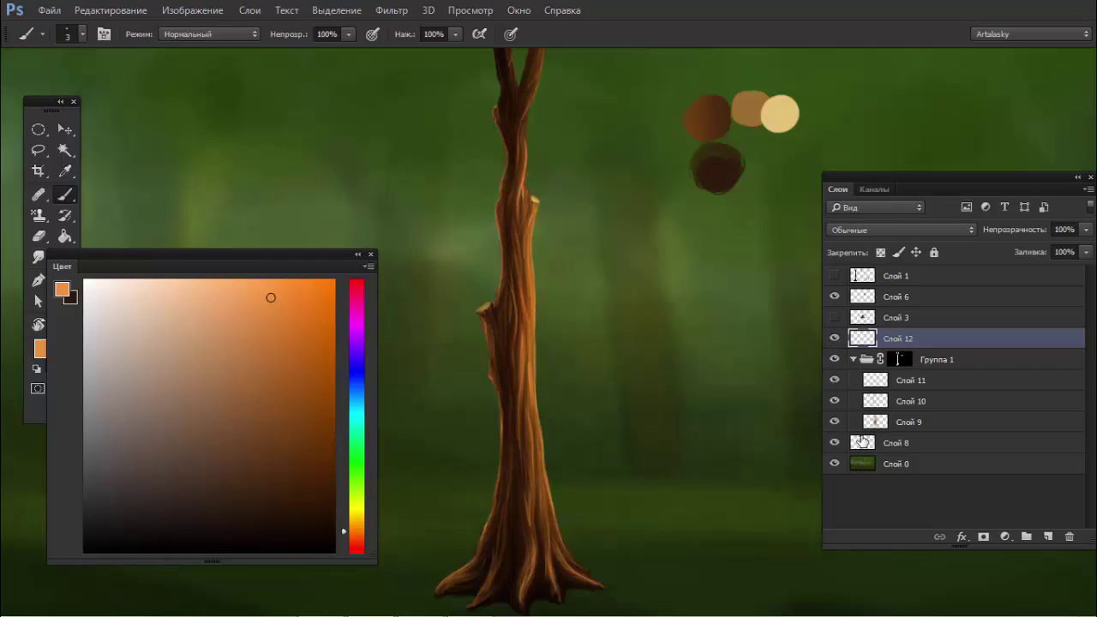
left_click(833, 359)
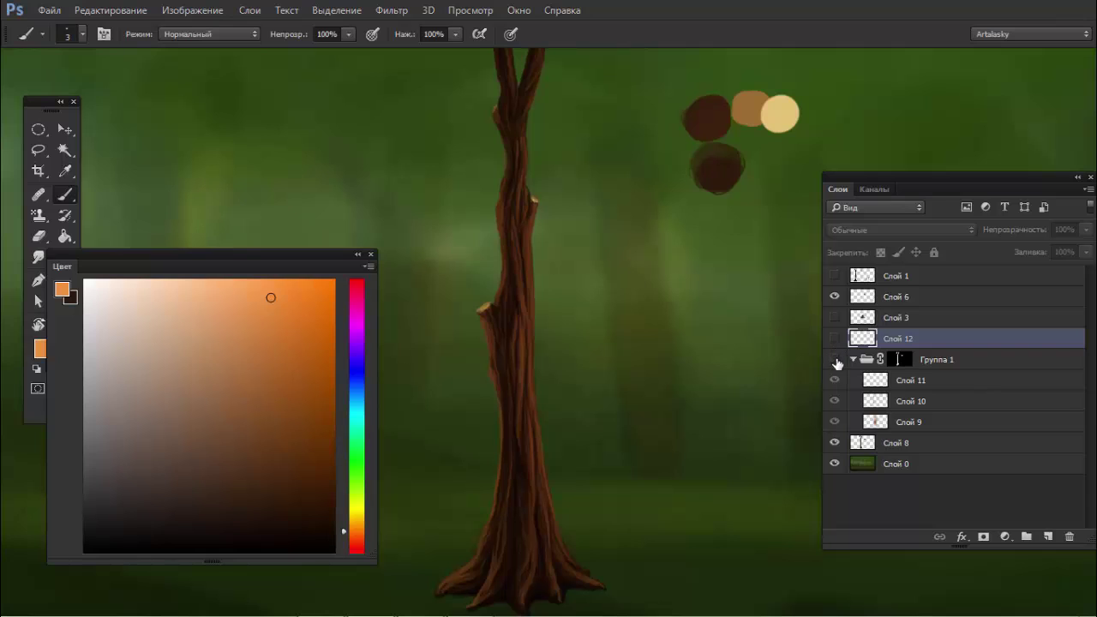
left_click(835, 359)
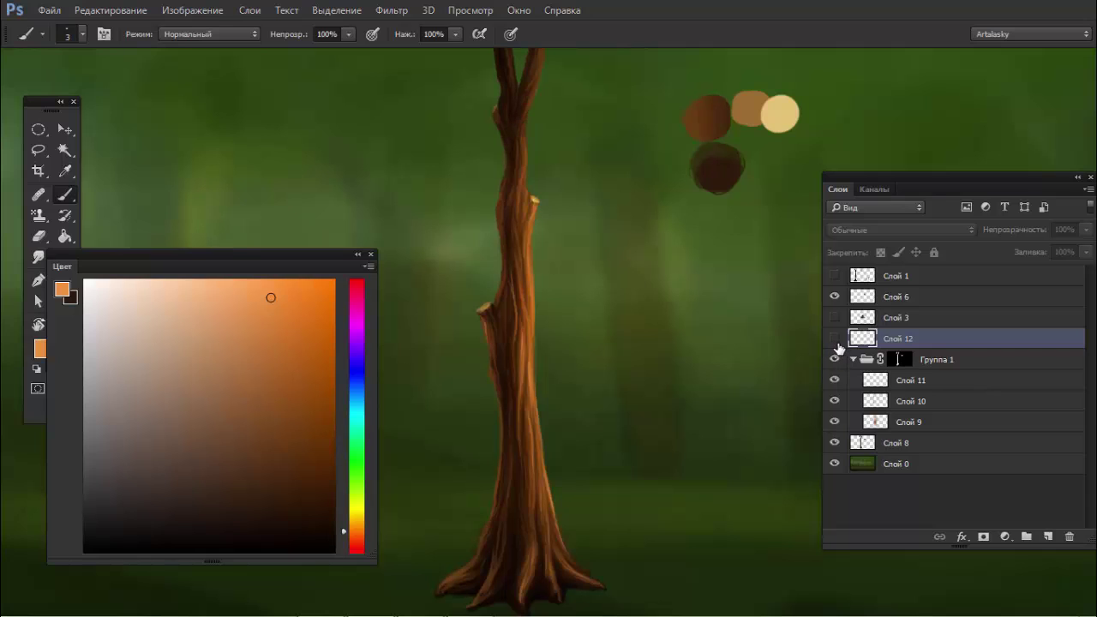
left_click(835, 340)
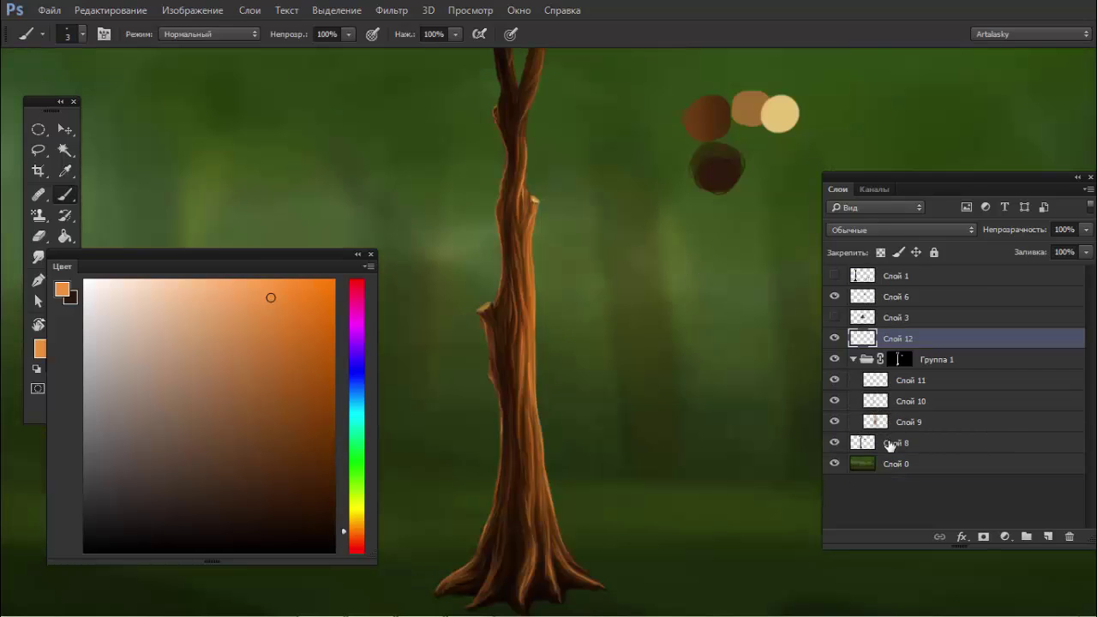
Step: Merge layers Слой 12 through Слой 8 and duplicate the tree, placing the copy to the left
left_click(887, 444, "shift")
key("ctrl+e")
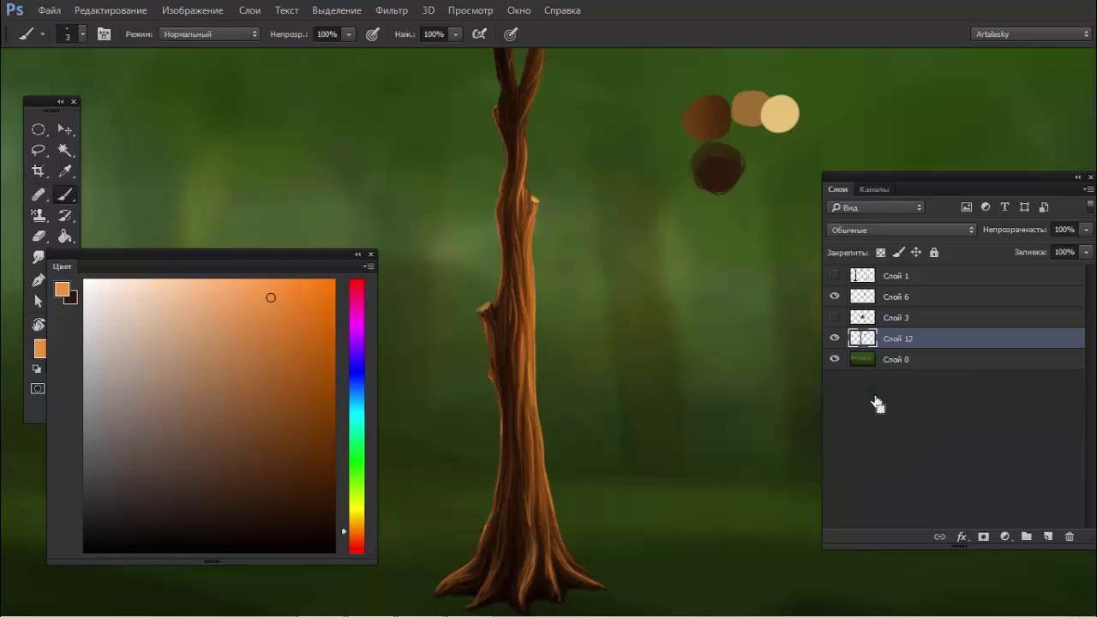
left_click(834, 339)
mouse_move(754, 324)
left_mouse_down()
mouse_move(646, 306)
mouse_move(654, 313)
left_mouse_up()
key("ctrl+j")
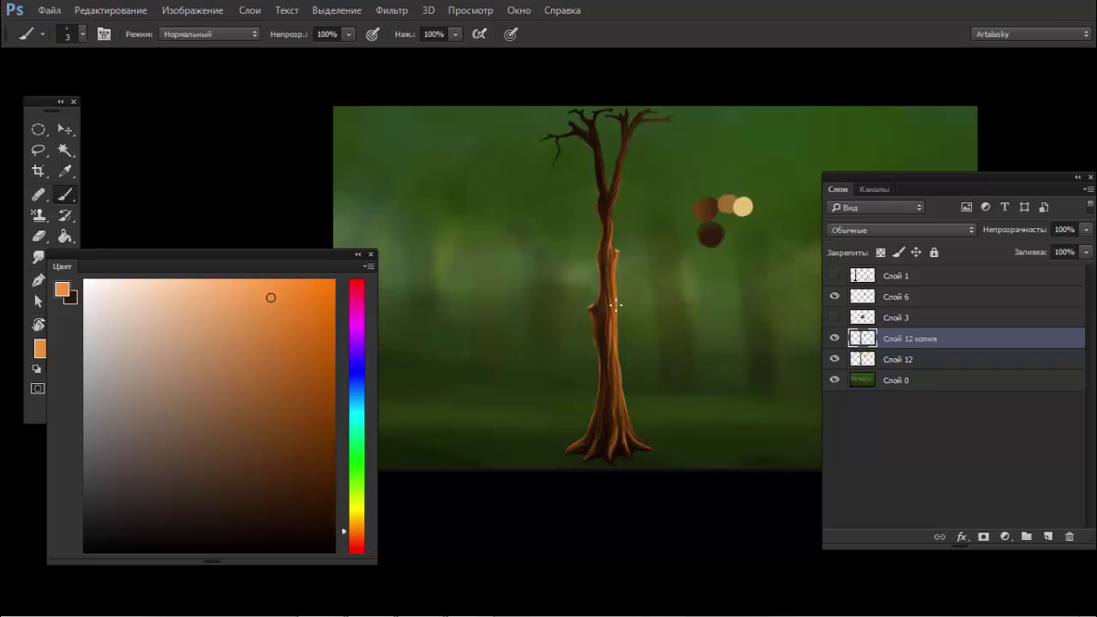
key("v")
left_click_drag(605, 304, 447, 295)
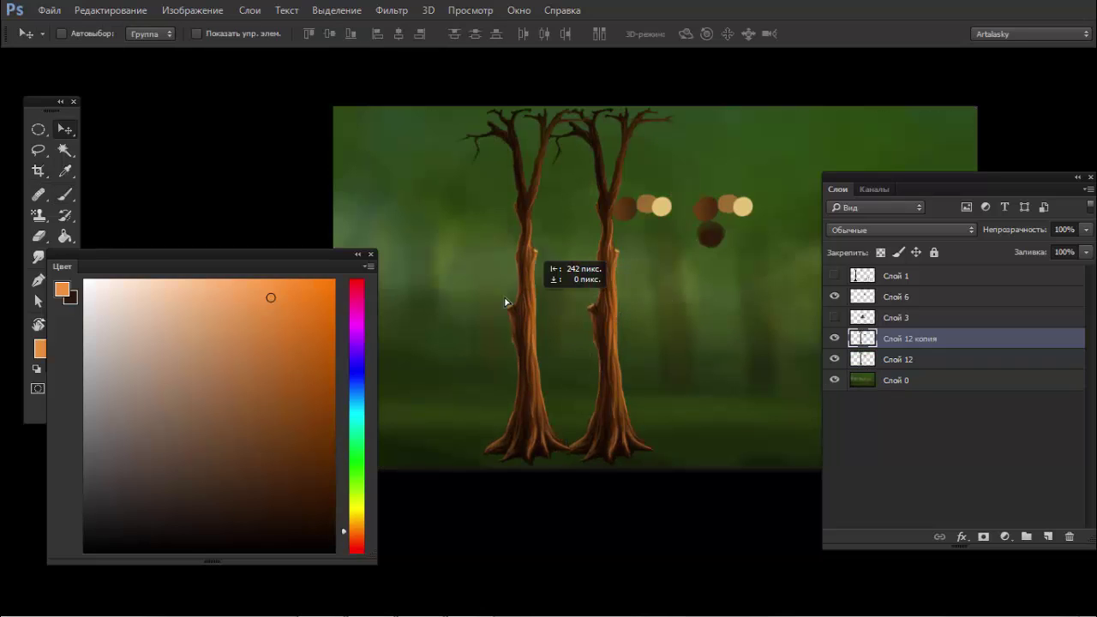
Step: Attempt to cut the colour swatch circles with an elliptical selection, then undo and deselect
key("m")
left_click_drag(607, 177, 509, 251)
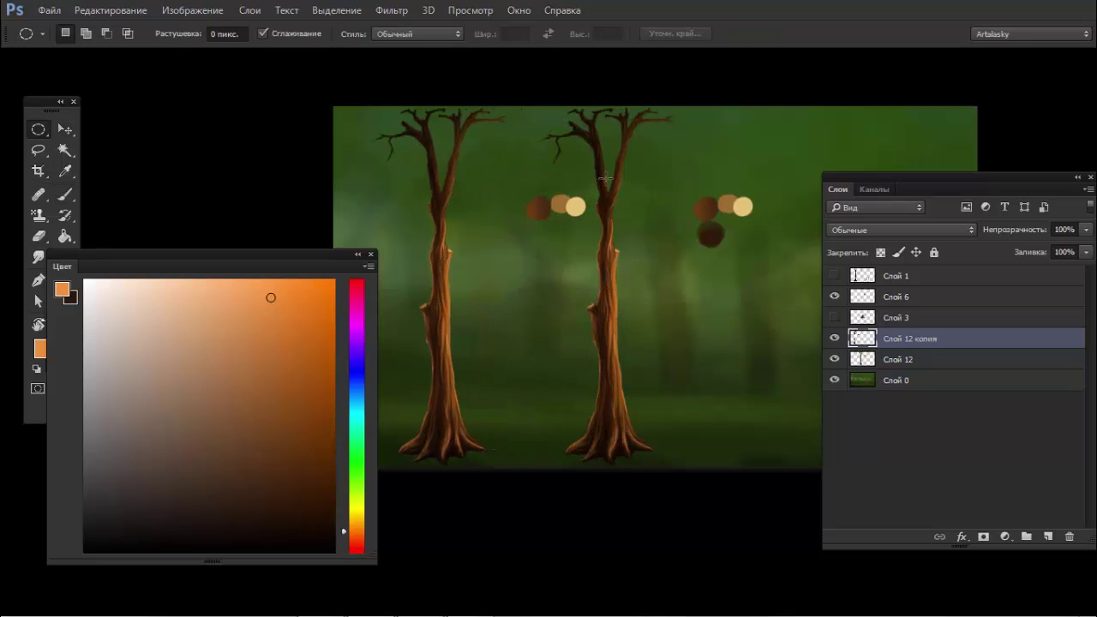
key("Delete")
left_click(679, 272)
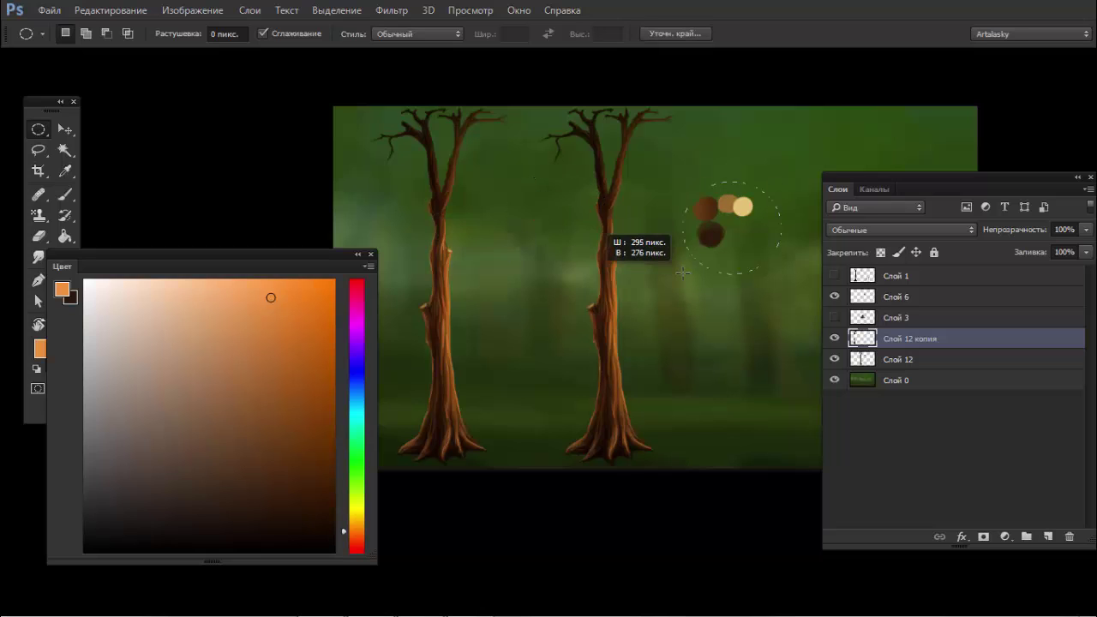
left_click_drag(678, 182, 781, 276)
key("ctrl+x")
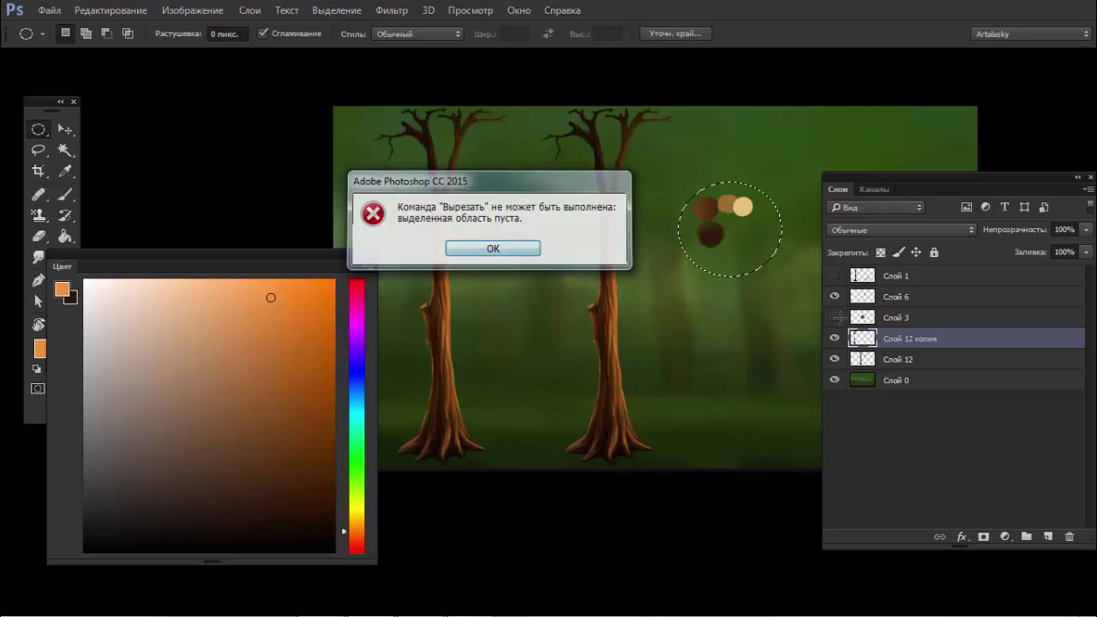
key("Return")
left_click(908, 355)
key("ctrl+x")
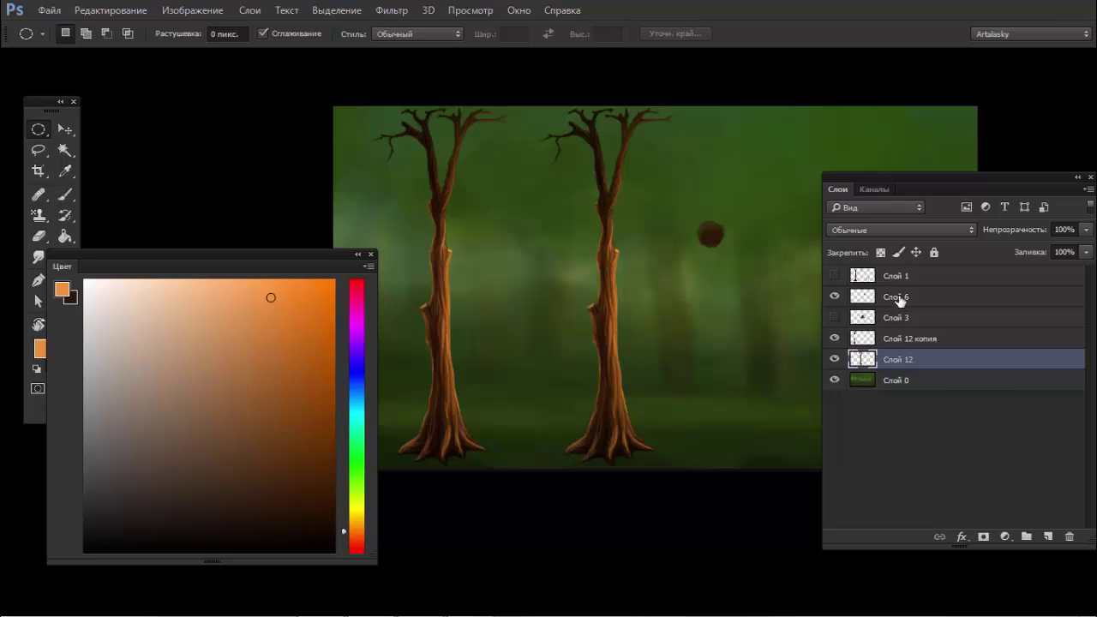
key("ctrl+z")
key("ctrl+d")
Step: Merge Слой 6 into Слой 12, then move the swatch circles onto a new hidden layer
left_click(834, 380)
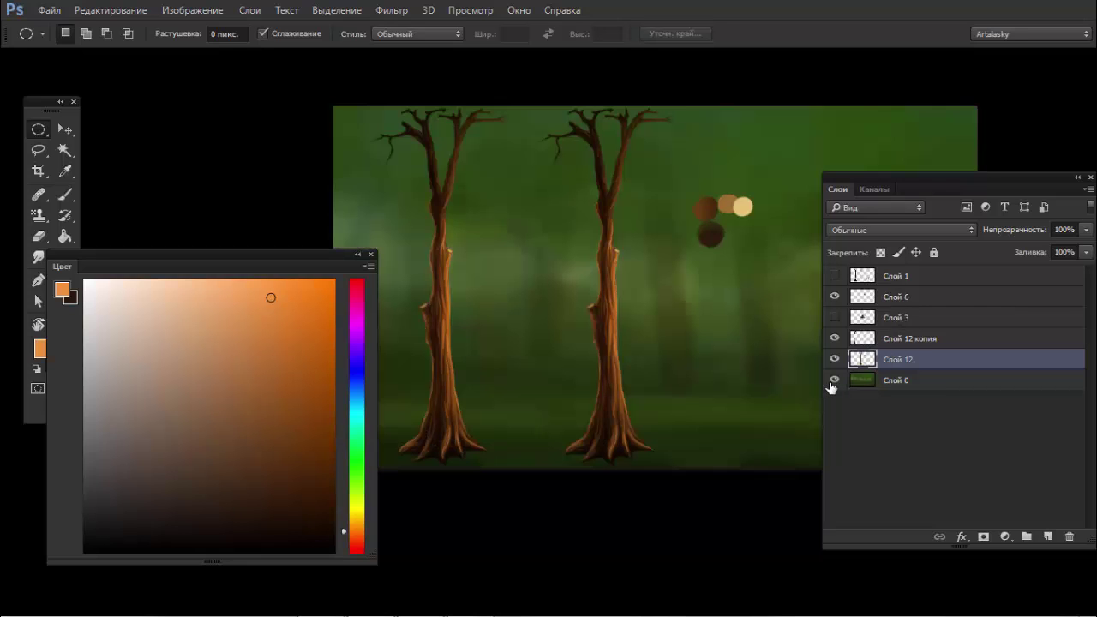
left_click(834, 296)
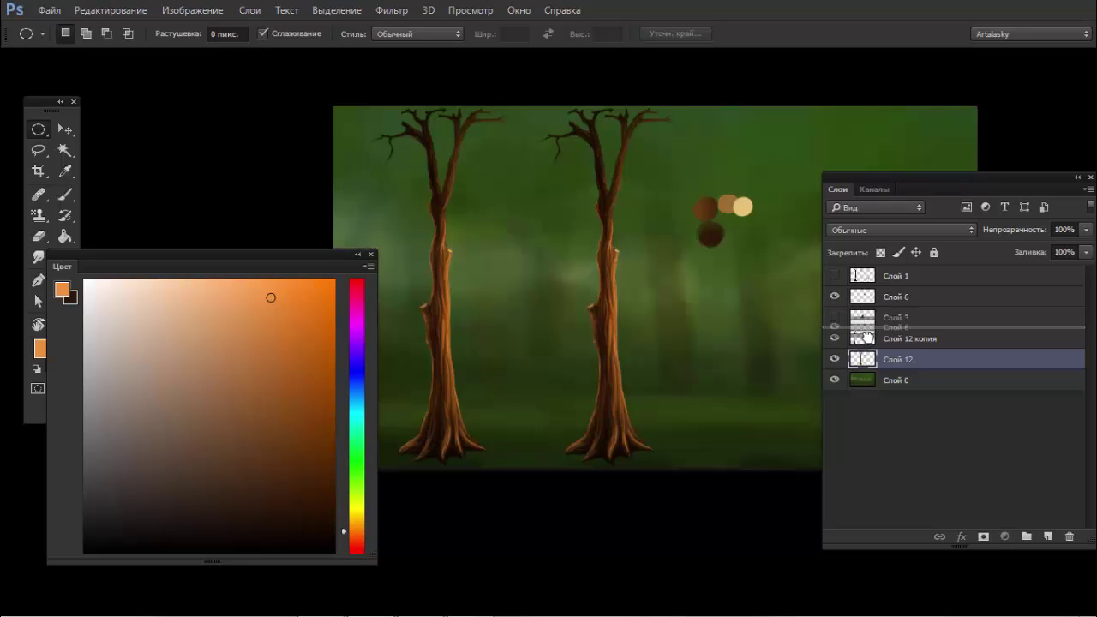
left_click_drag(871, 305, 867, 331)
key("ctrl+e")
key("ctrl+e")
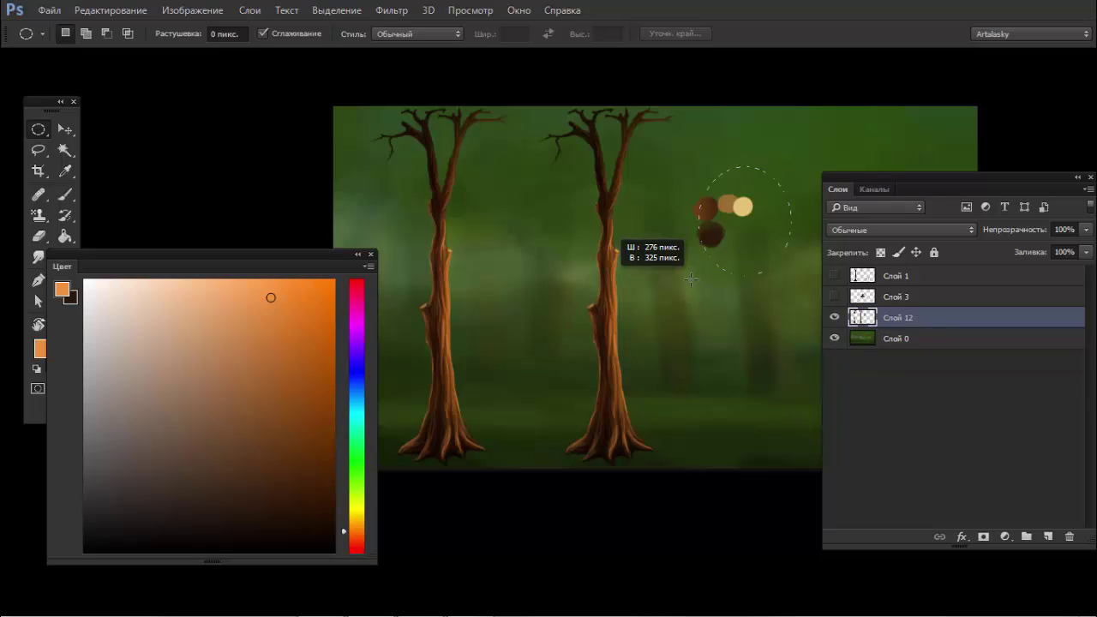
left_click_drag(771, 164, 669, 268)
key("ctrl+x")
key("ctrl+v")
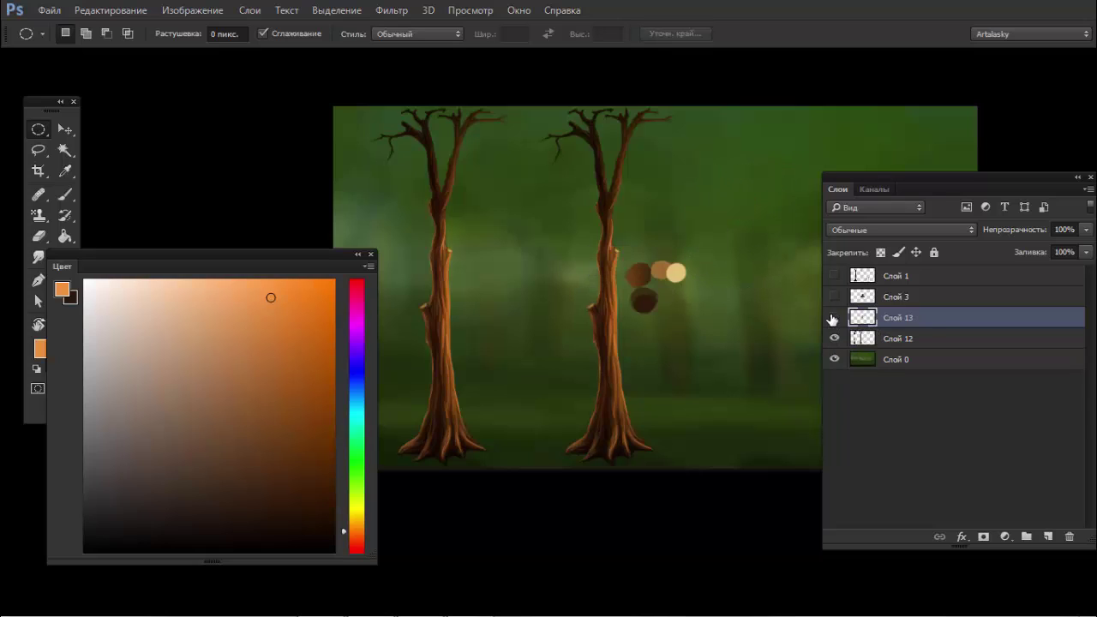
left_click(834, 317)
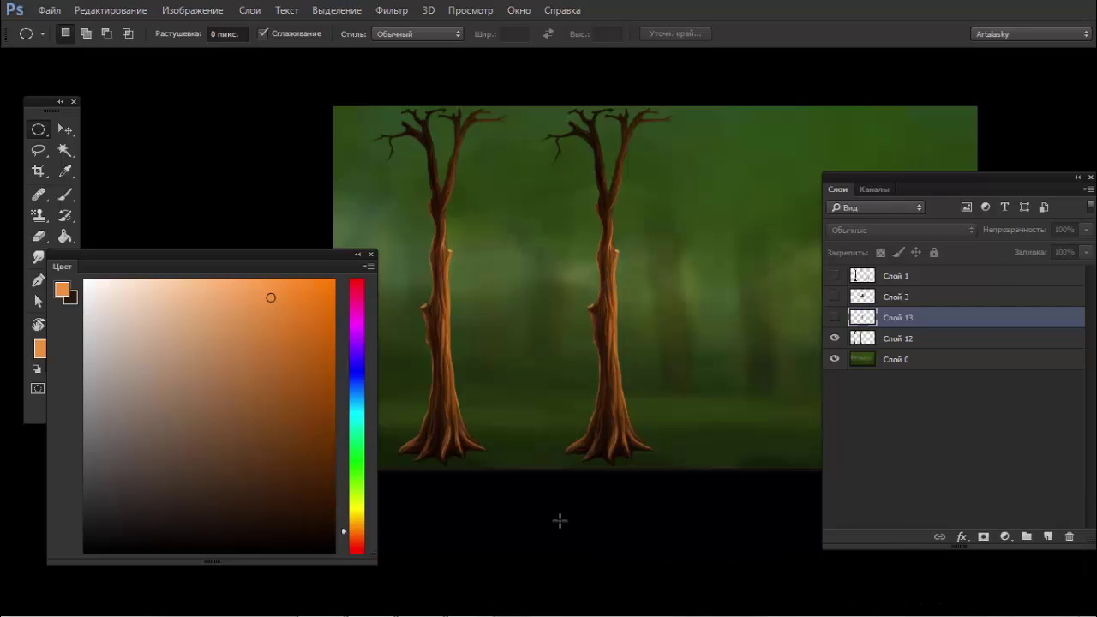
Step: Copy the right tree onto its own layer and nudge it slightly right
key("shift+m")
mouse_move(719, 107)
left_mouse_down()
mouse_move(495, 423)
mouse_move(516, 479)
left_mouse_up()
key("ctrl+j")
key("ctrl+z")
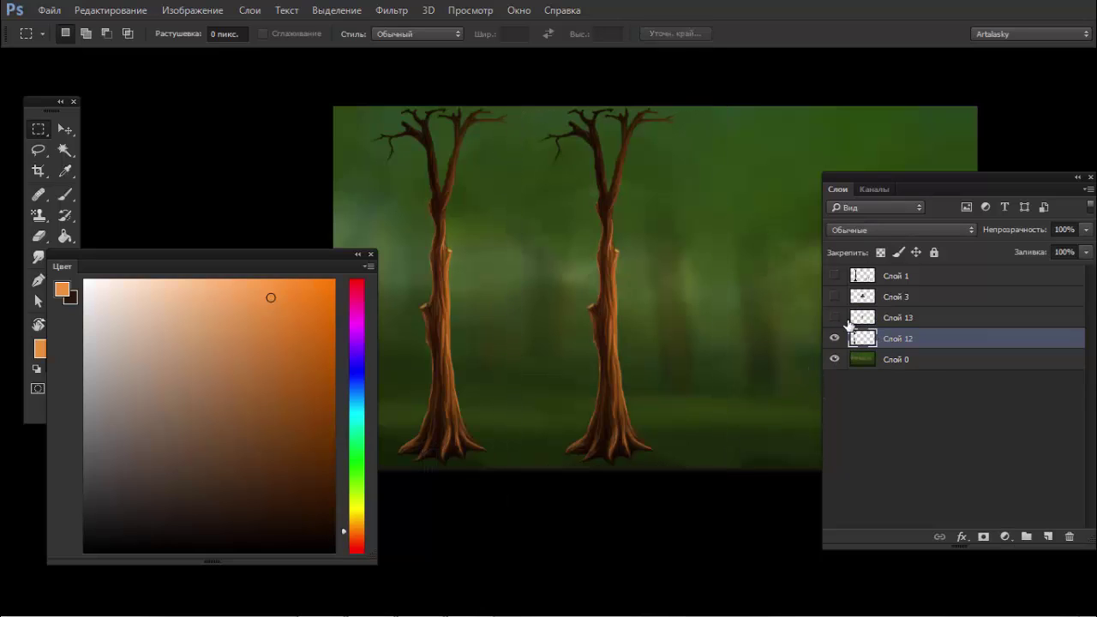
key("ctrl+j")
key("v")
mouse_move(599, 353)
left_mouse_down()
mouse_move(646, 353)
mouse_move(613, 353)
left_mouse_up()
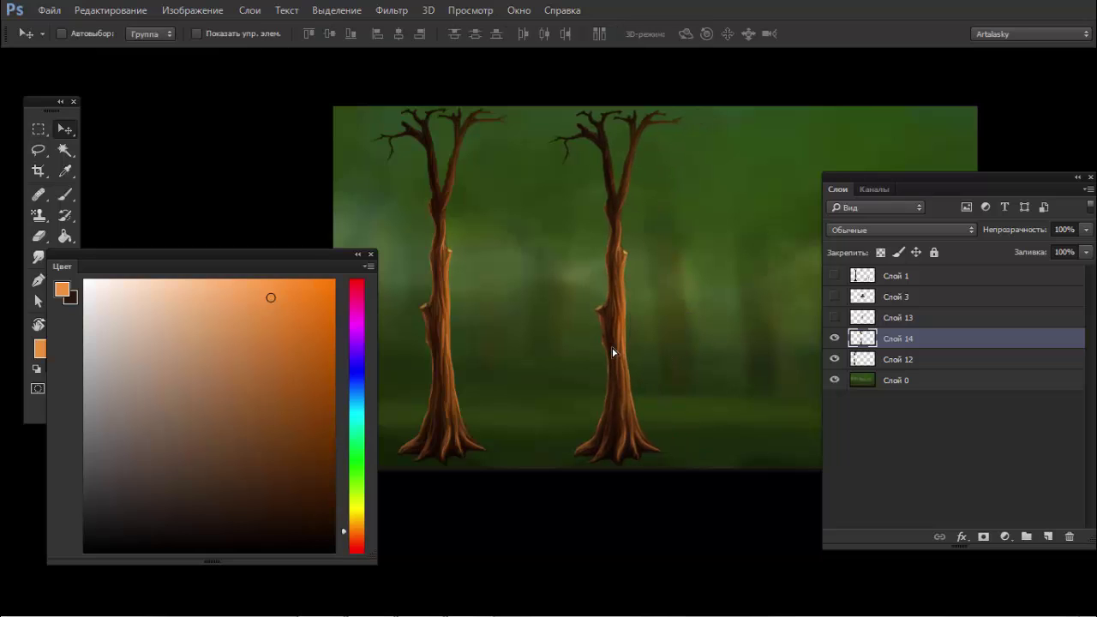
left_click(145, 10)
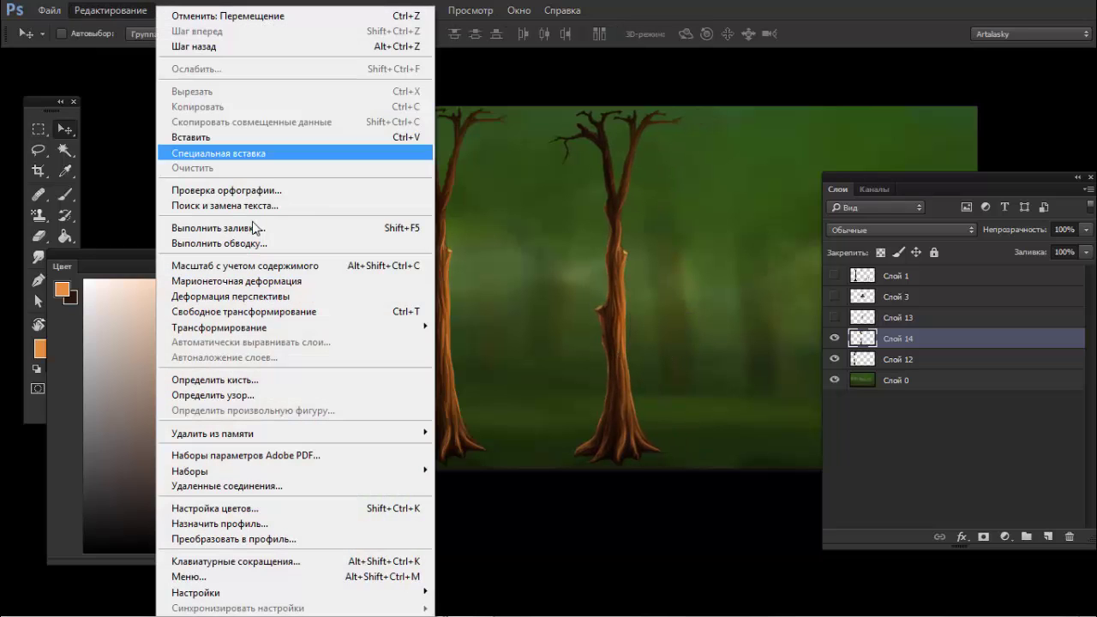
left_click(275, 282)
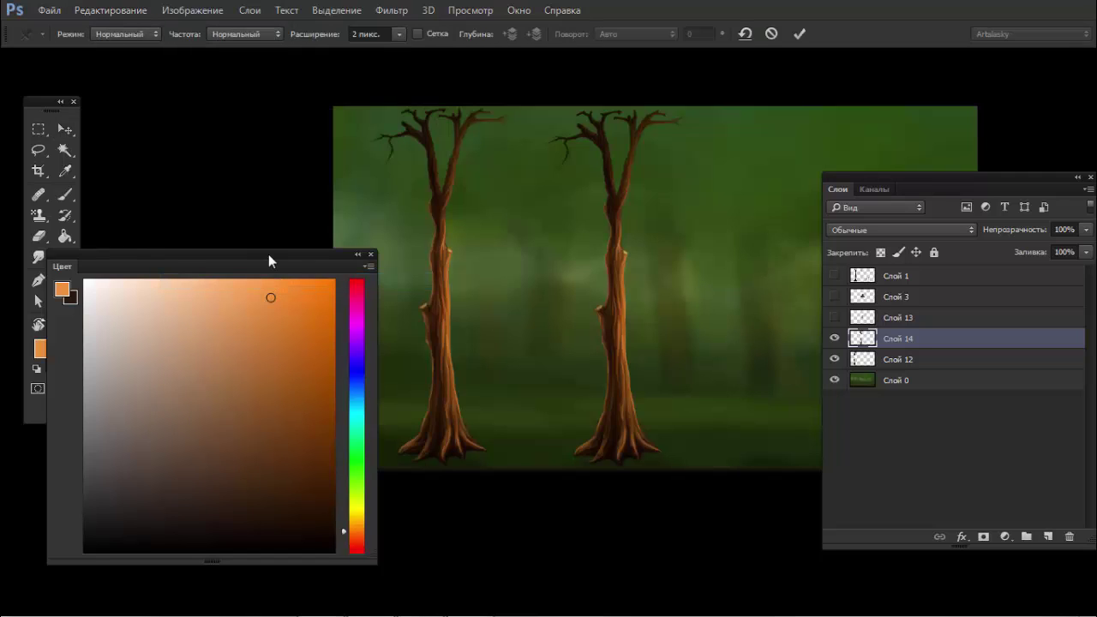
right_click(268, 254)
left_click(234, 272)
left_click(88, 10)
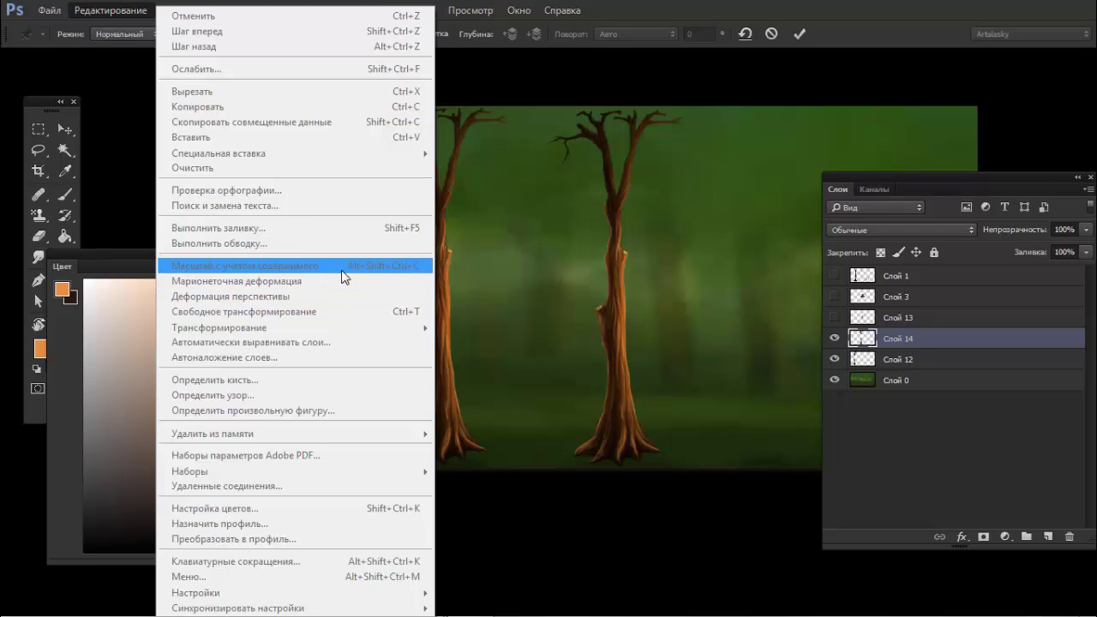
left_click(712, 10)
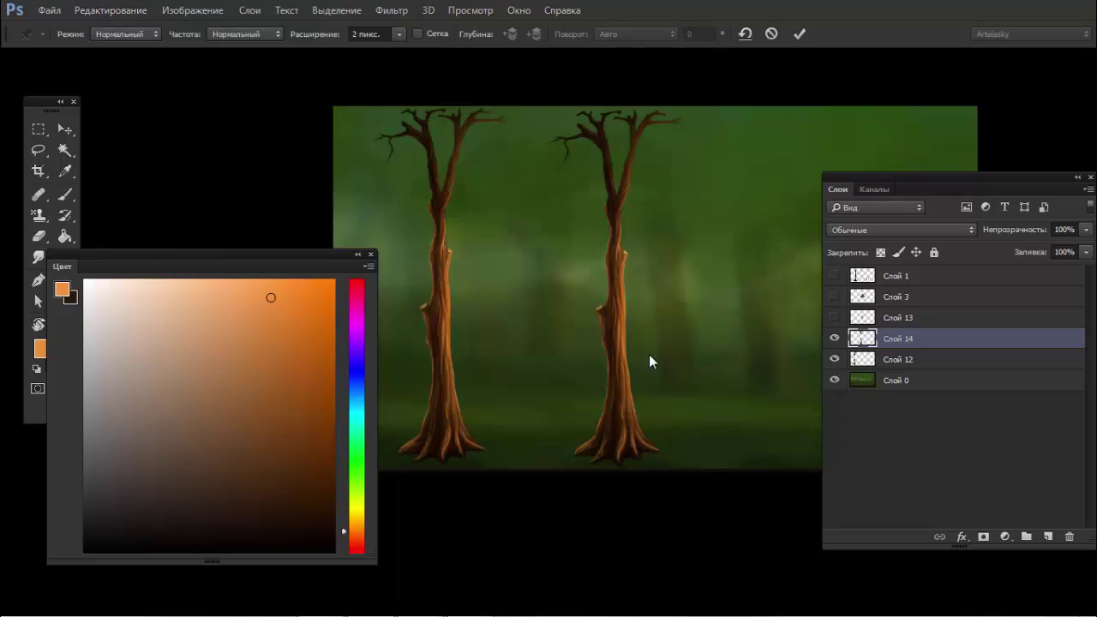
left_click(618, 435)
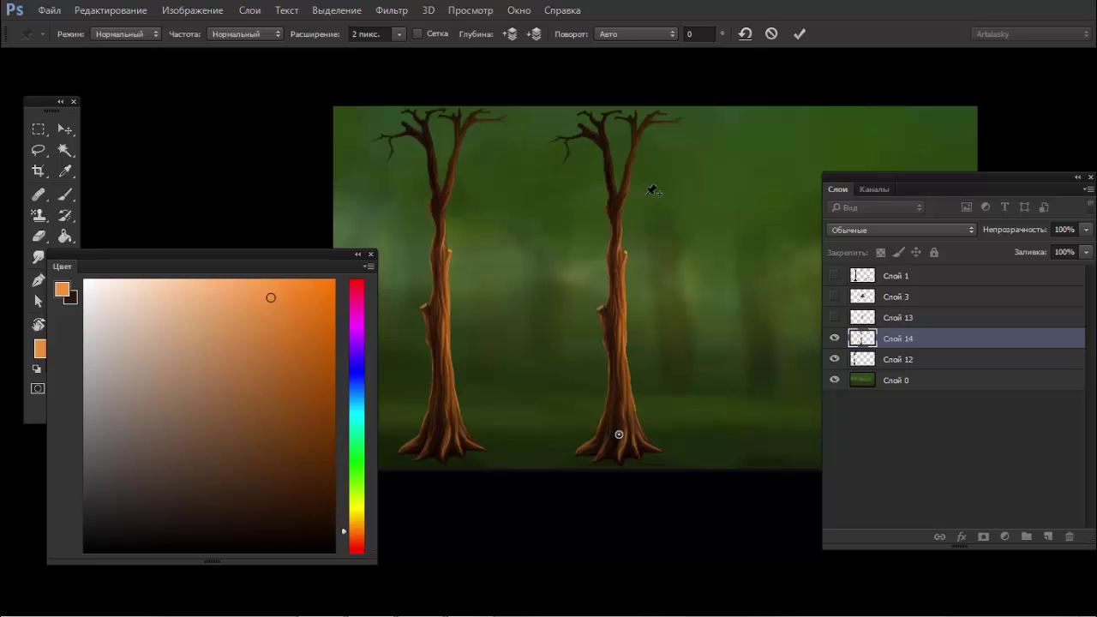
left_click_drag(619, 191, 645, 195)
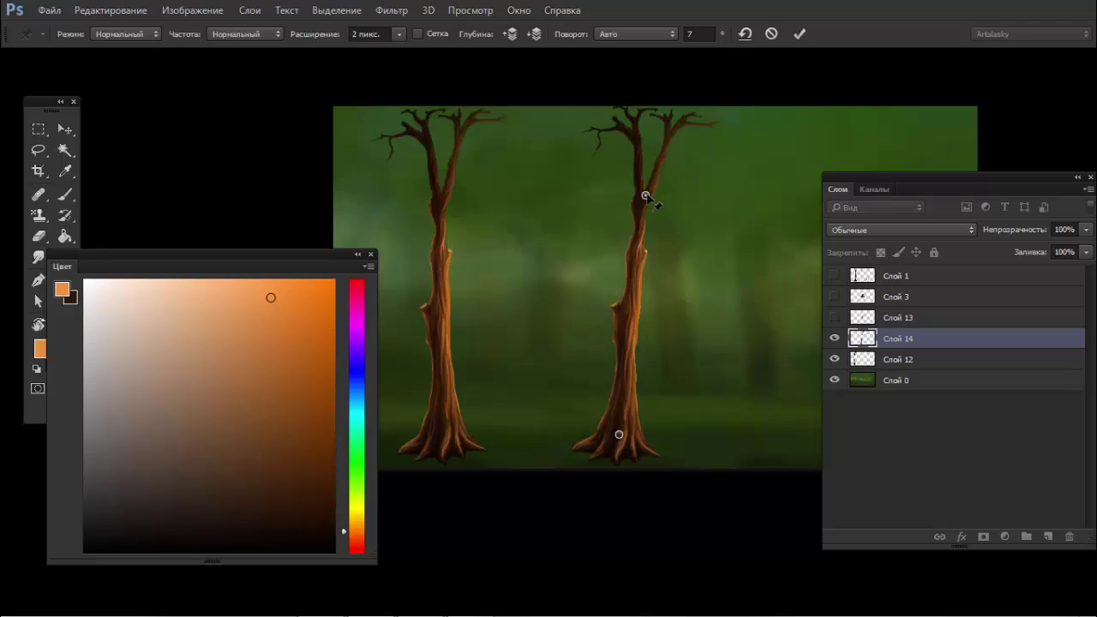
mouse_move(647, 197)
left_mouse_down()
mouse_move(805, 256)
mouse_move(570, 244)
mouse_move(615, 224)
mouse_move(631, 137)
mouse_move(634, 339)
mouse_move(668, 337)
mouse_move(590, 317)
mouse_move(614, 343)
mouse_move(645, 195)
left_mouse_up()
key("ctrl+z")
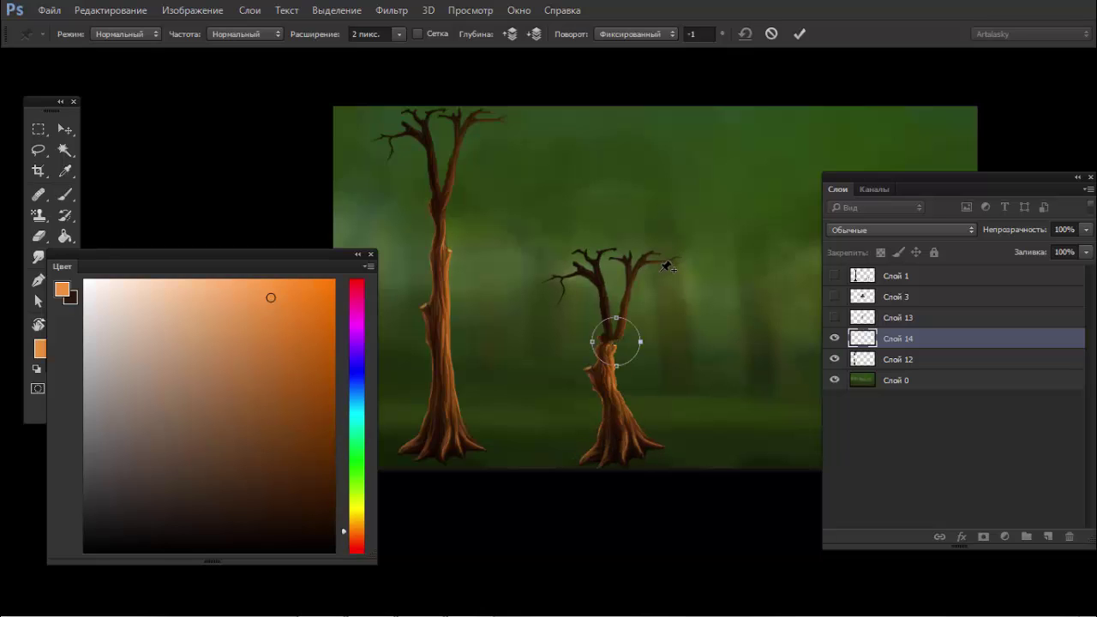
key("Escape")
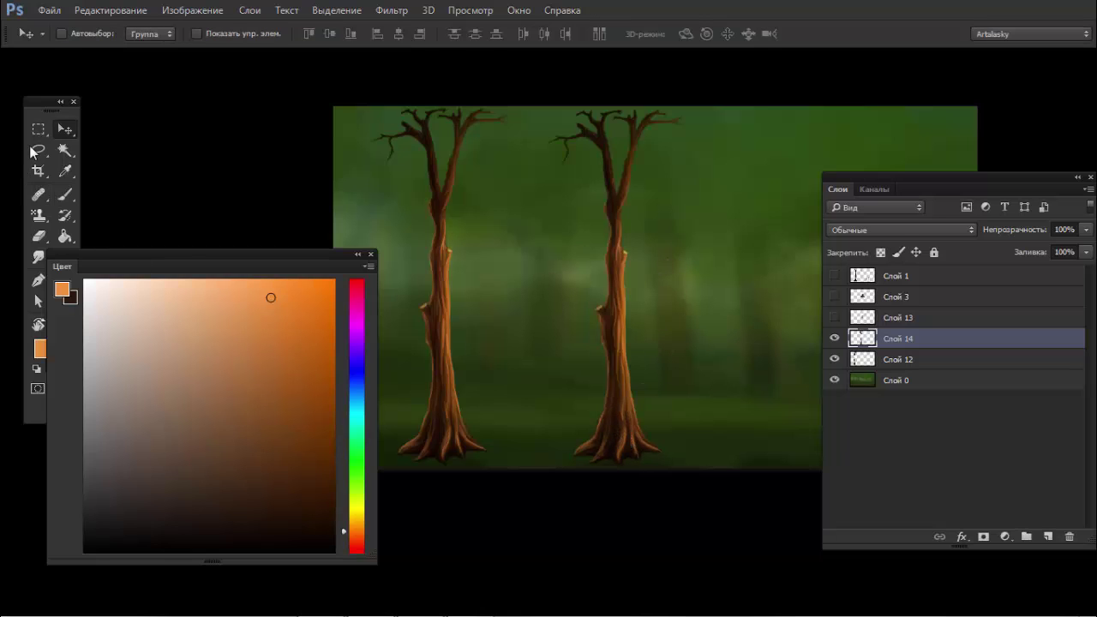
Step: Puppet Warp Слой 14 with pins at base, roots, mid-trunk and top, curving the trunk and leaning the top left
left_click(146, 12)
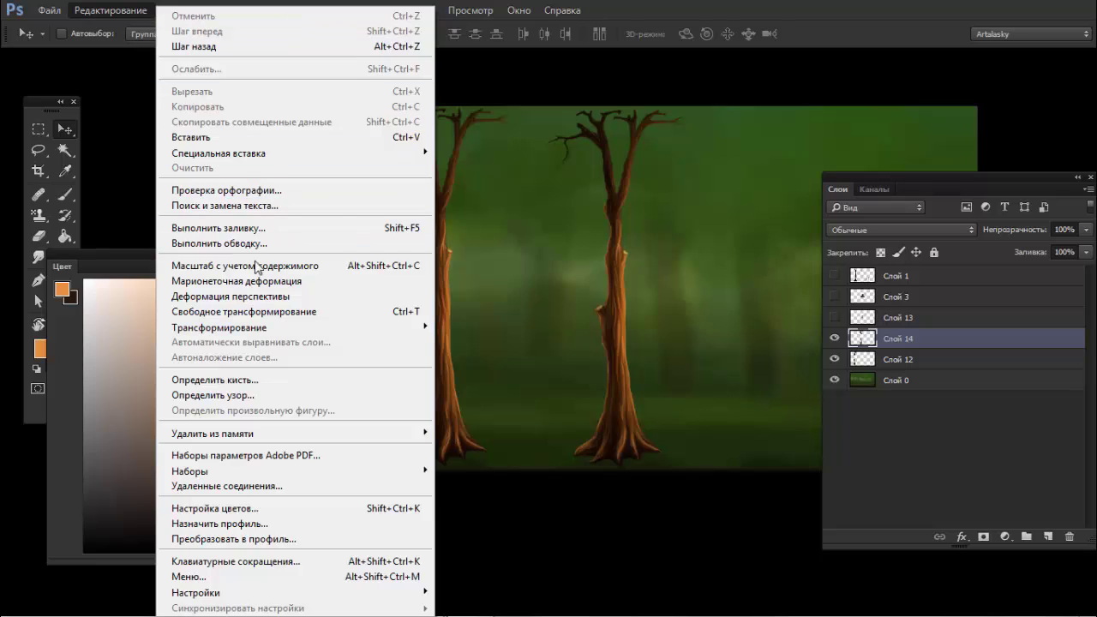
left_click(274, 281)
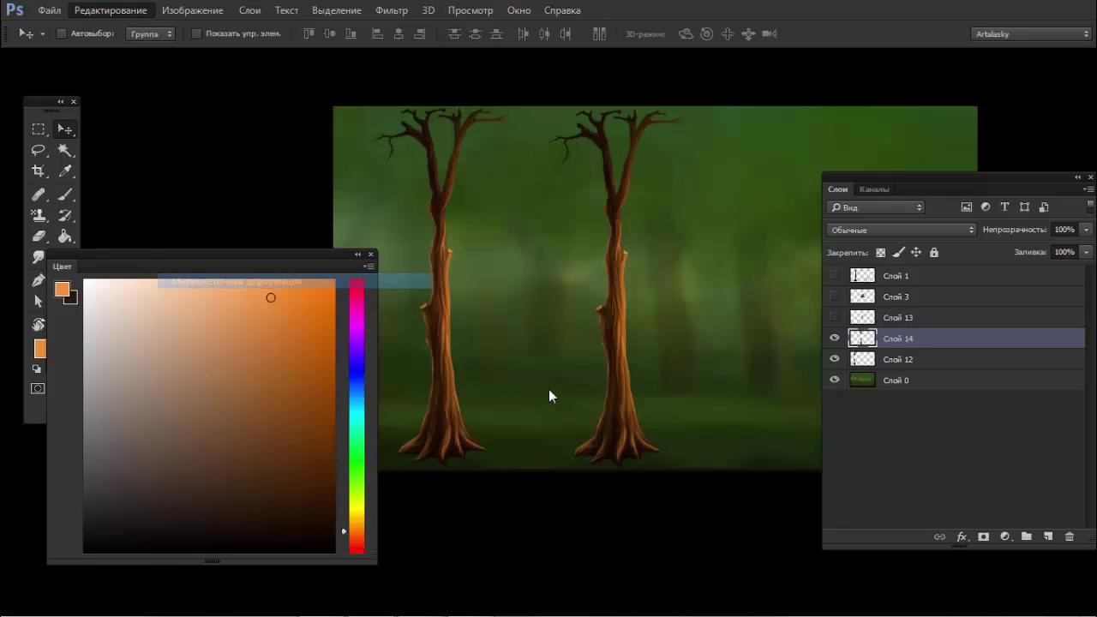
left_click(617, 442)
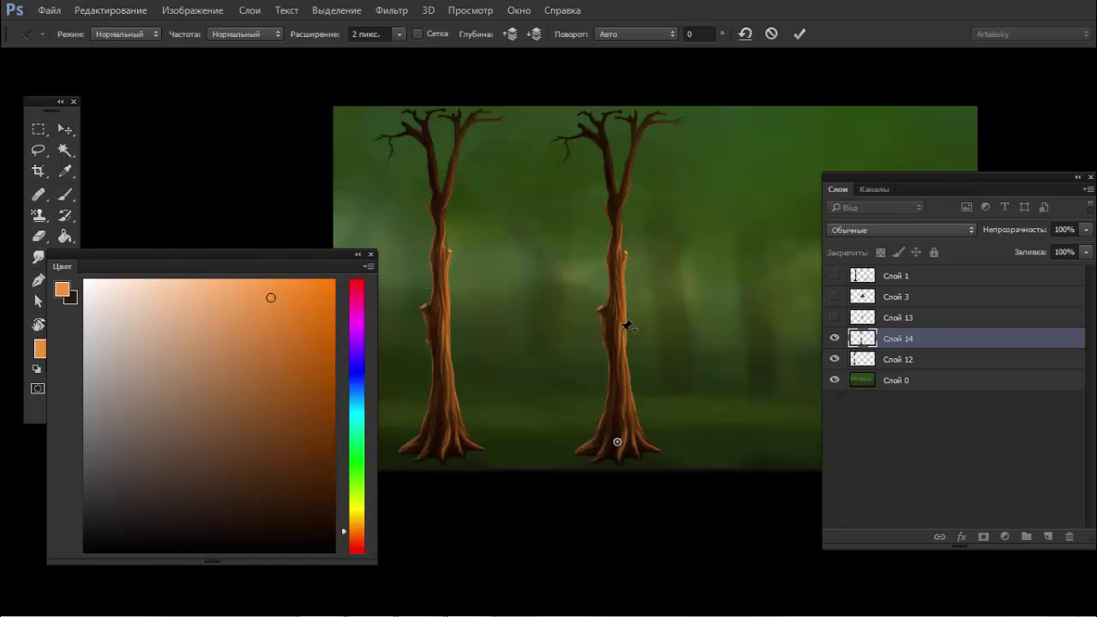
left_click_drag(626, 319, 642, 334)
left_click_drag(620, 147, 586, 143)
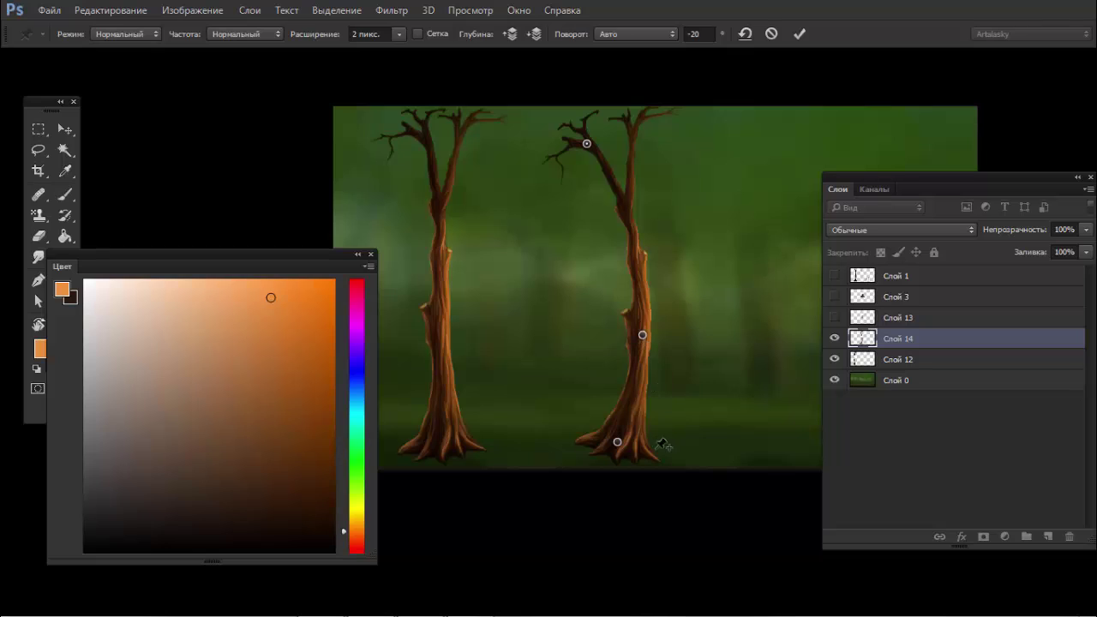
mouse_move(649, 452)
left_mouse_down()
mouse_move(664, 434)
mouse_move(664, 445)
left_mouse_up()
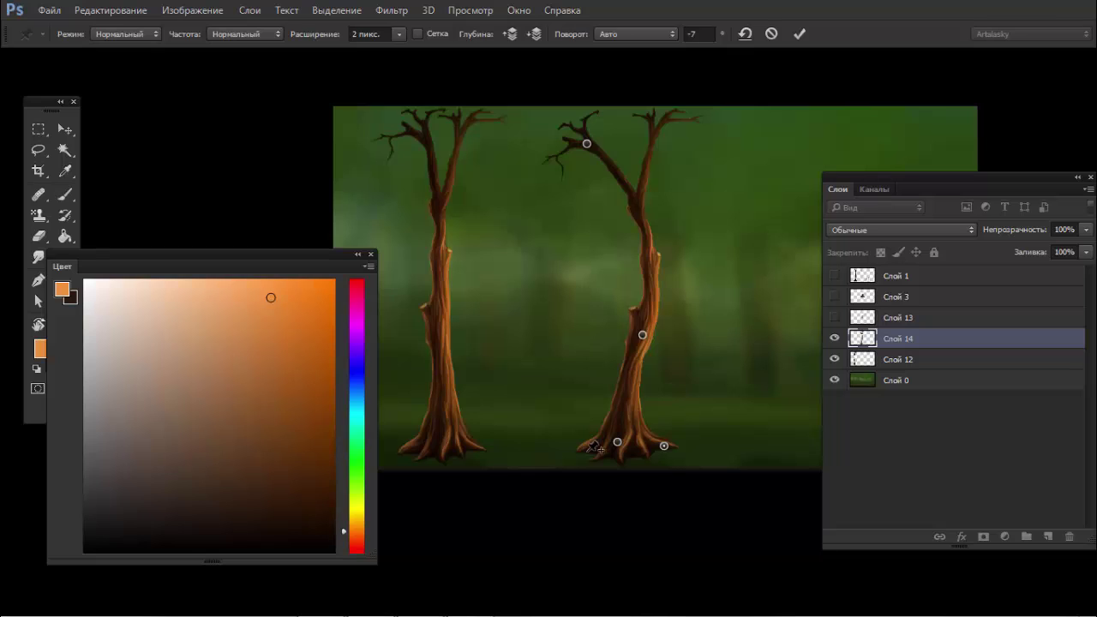
left_click_drag(563, 444, 564, 446)
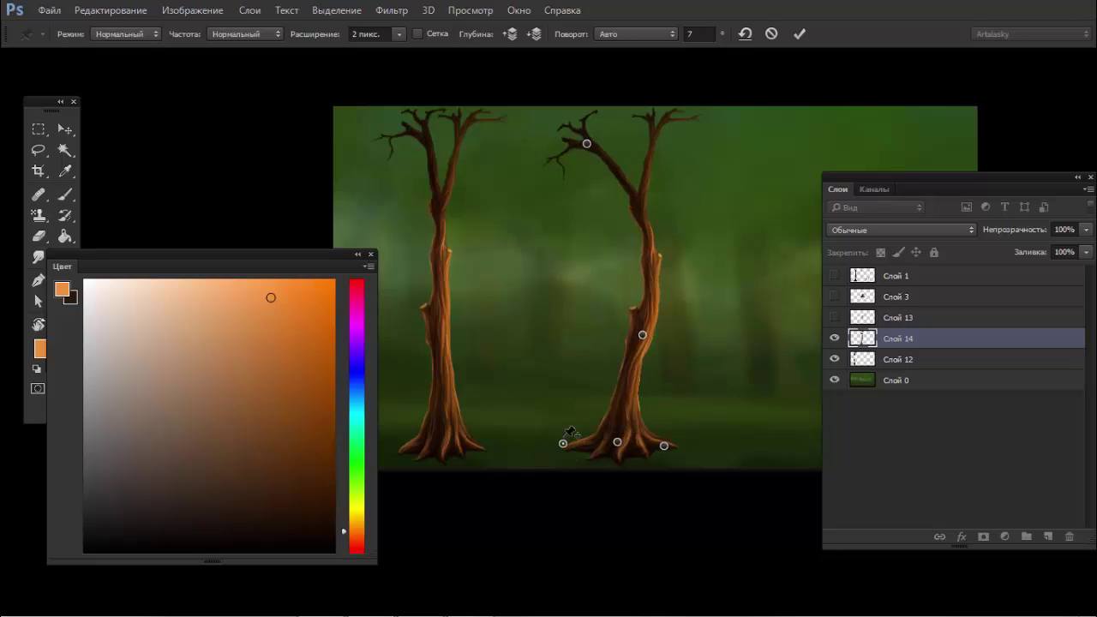
left_click(67, 128)
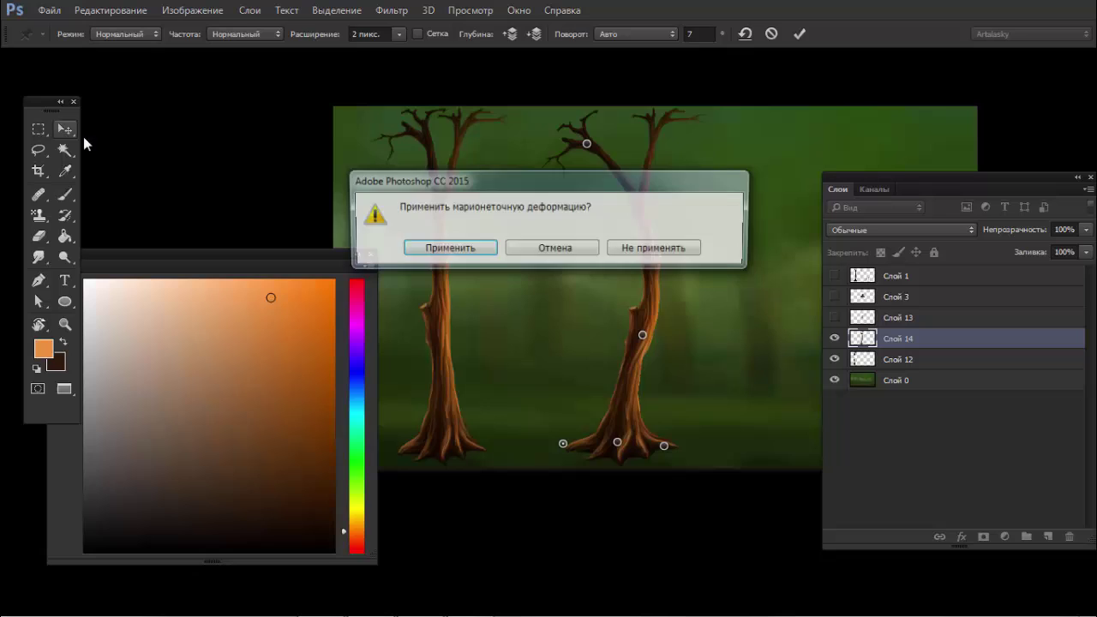
left_click(451, 254)
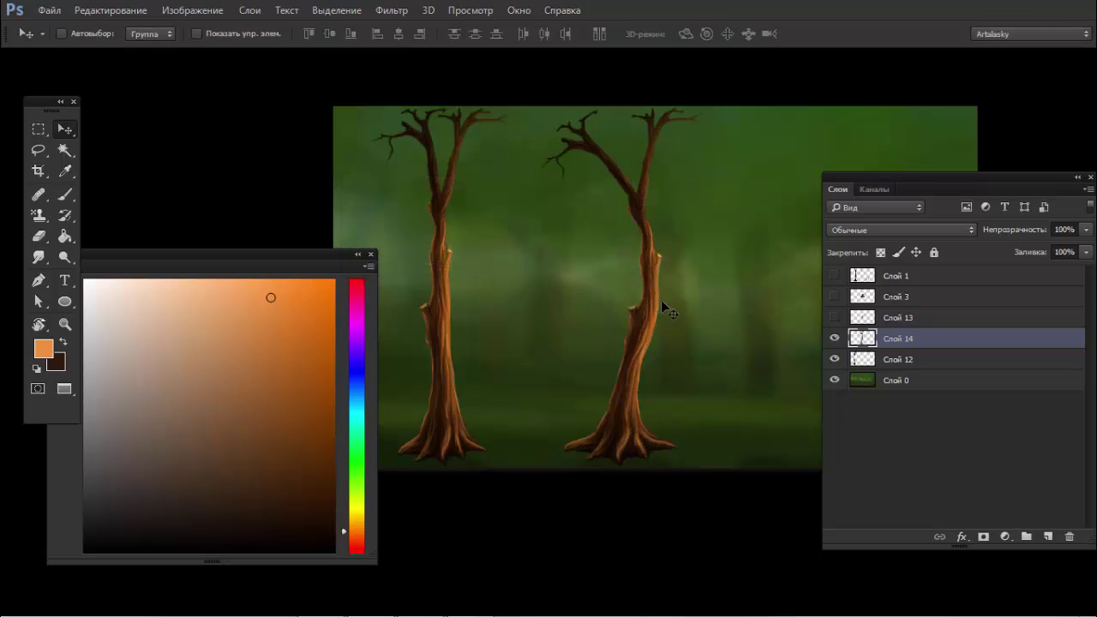
left_click_drag(661, 300, 641, 310)
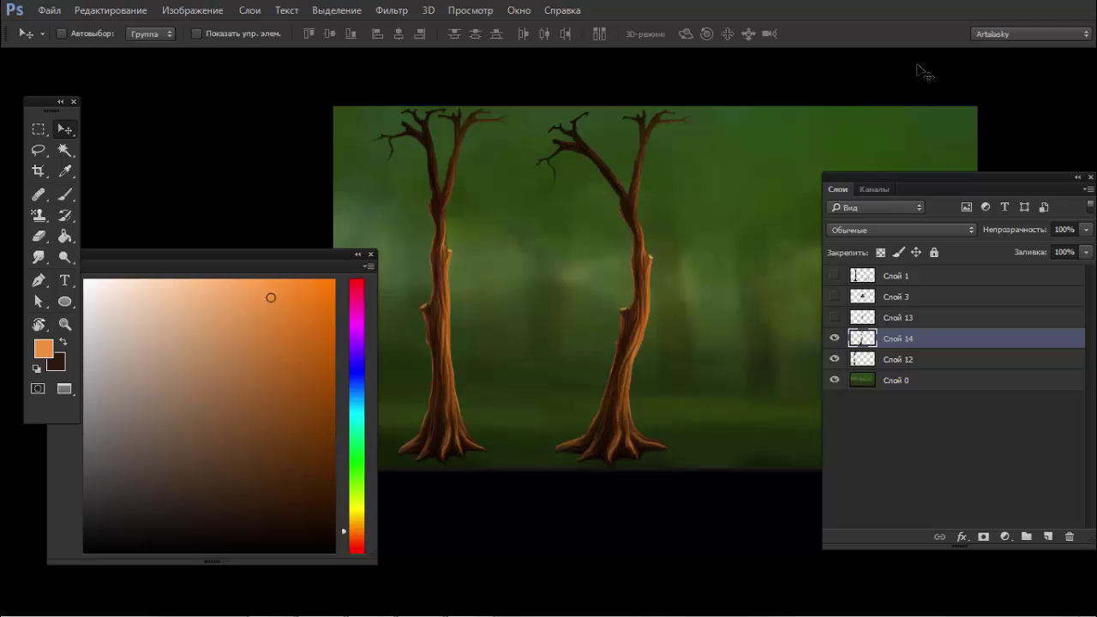
key("l")
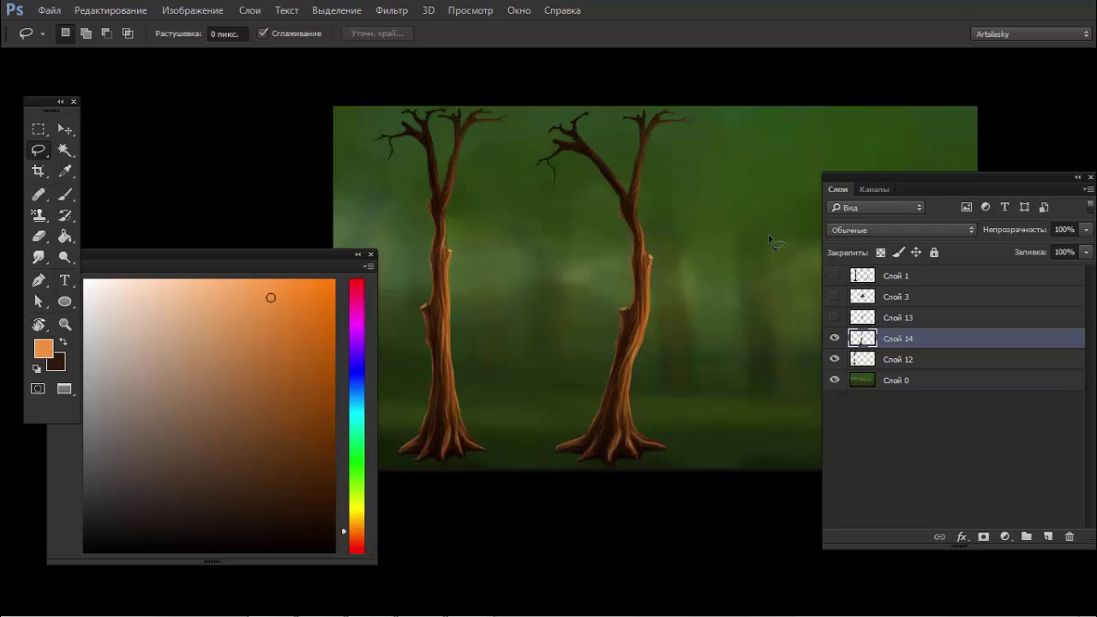
mouse_move(722, 167)
left_mouse_down()
mouse_move(677, 484)
mouse_move(729, 338)
left_mouse_up()
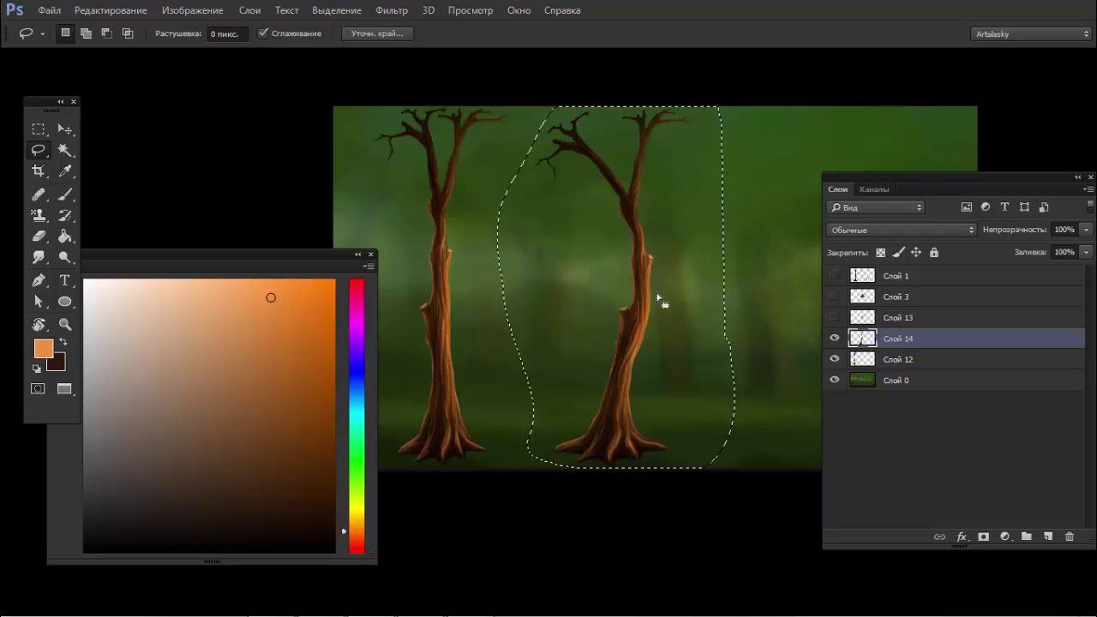
left_click_drag(684, 309, 596, 304)
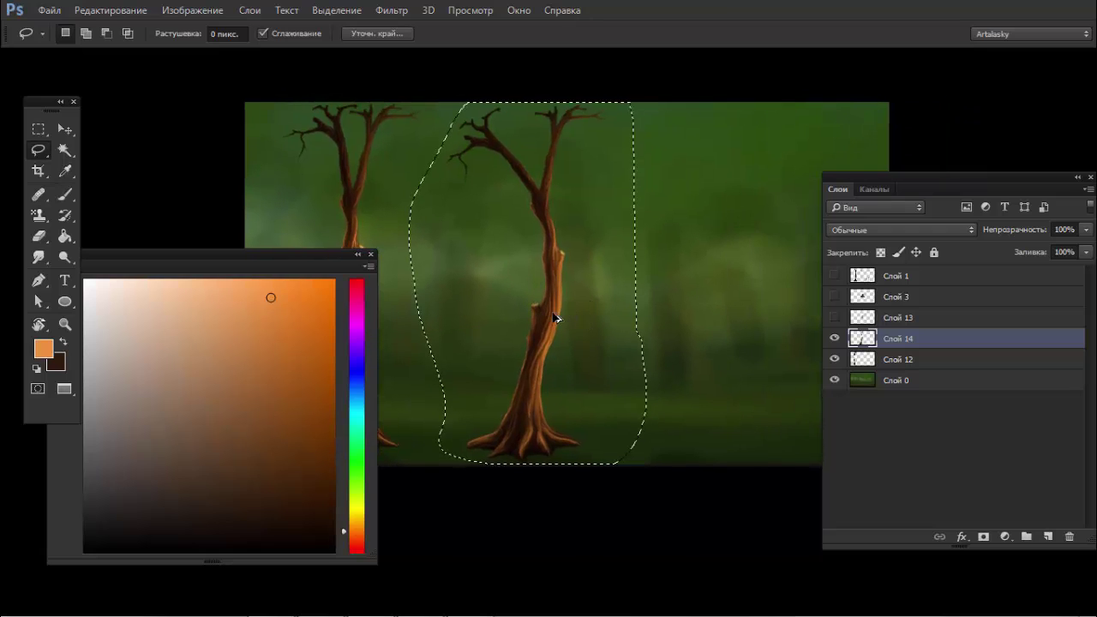
key("ctrl+j")
key("v")
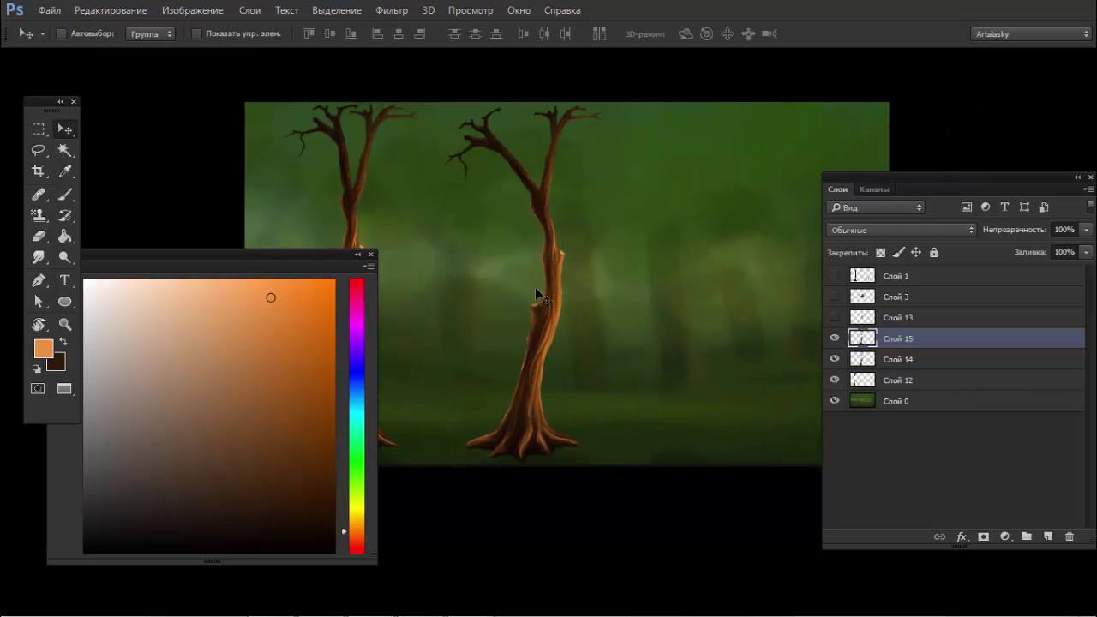
left_click_drag(534, 287, 698, 284)
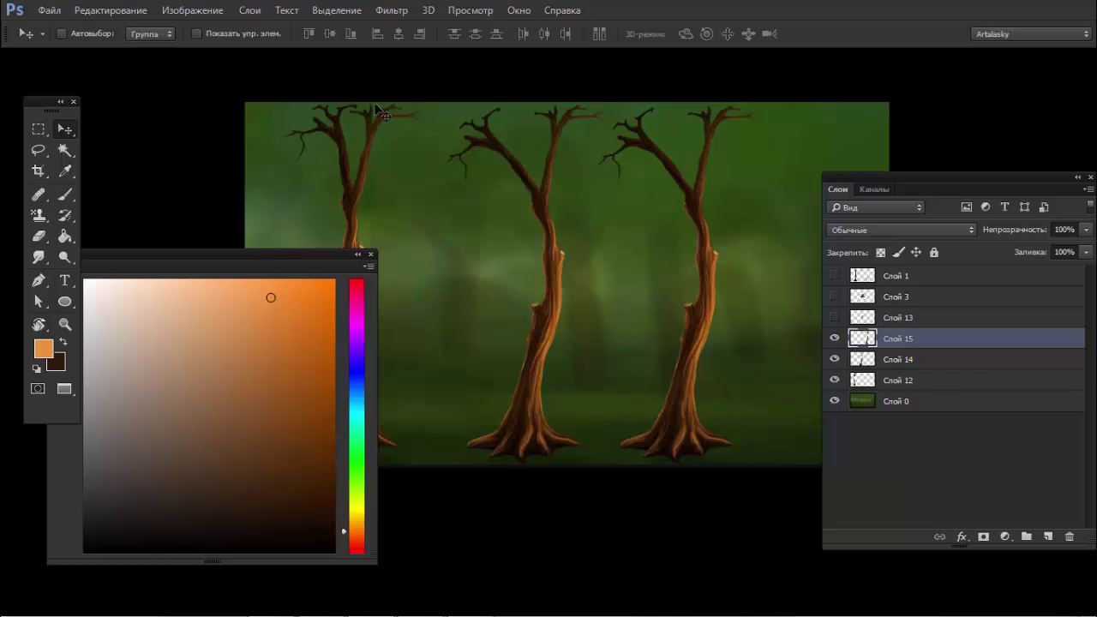
scroll(548, 331, "up", 3)
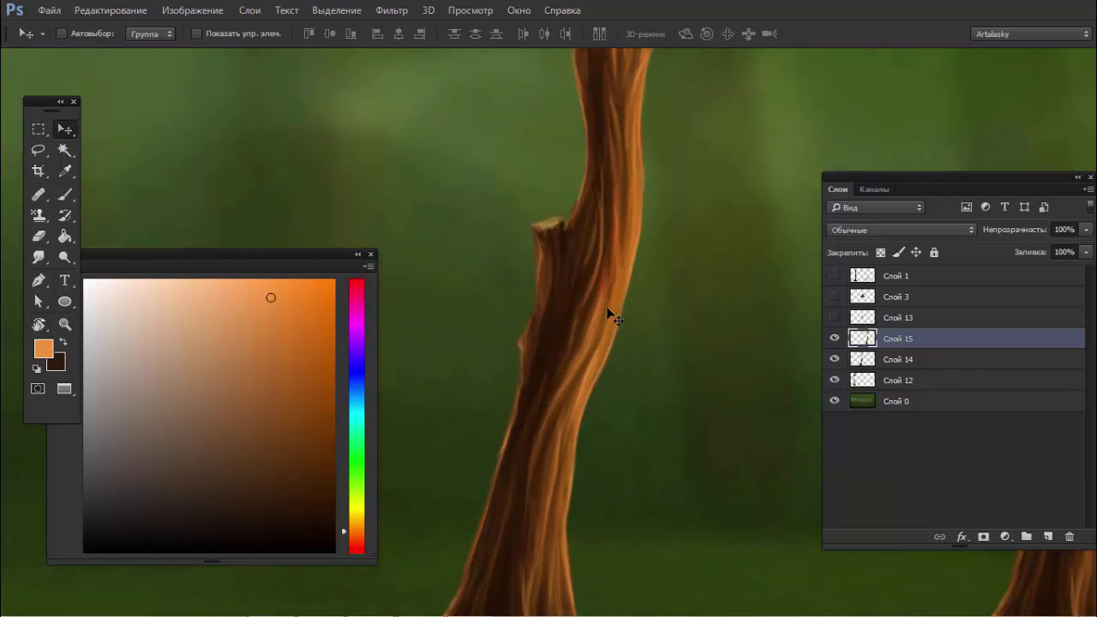
scroll(600, 291, "down", 3)
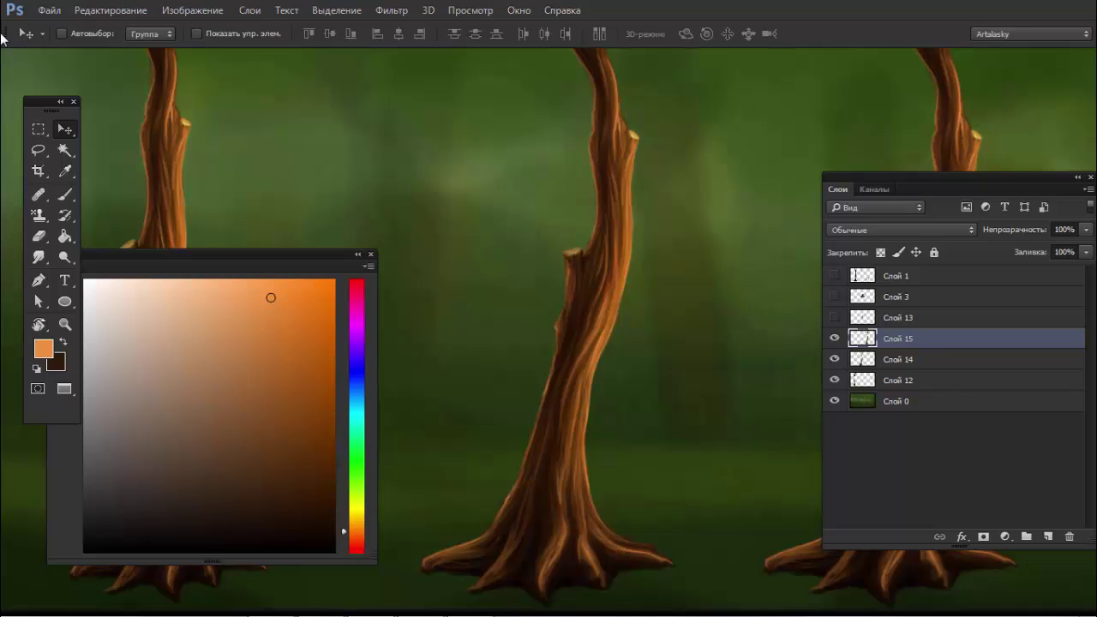
Step: Start a Puppet Warp on the right tree's layer from the Edit menu
left_click(123, 9)
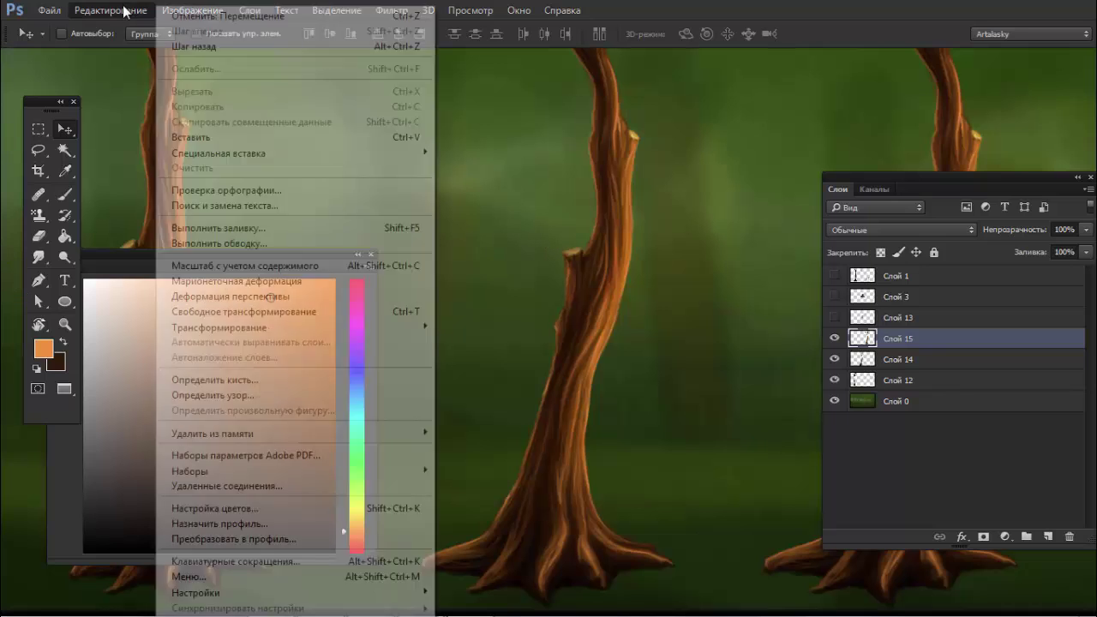
left_click(128, 9)
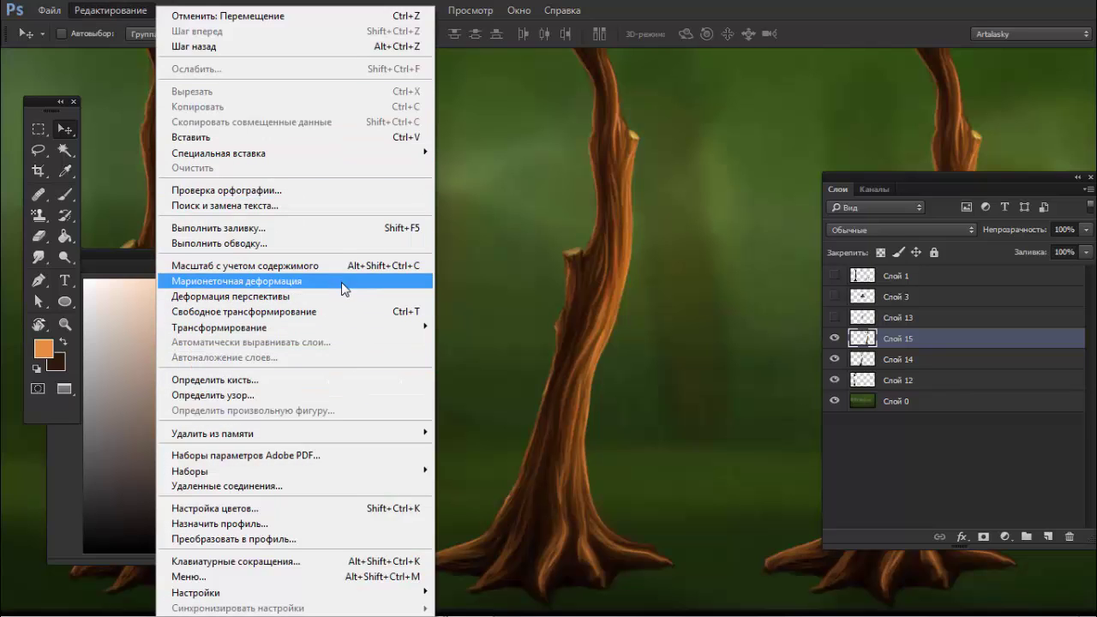
left_click(343, 281)
scroll(634, 222, "right", 1)
scroll(514, 215, "right", 3)
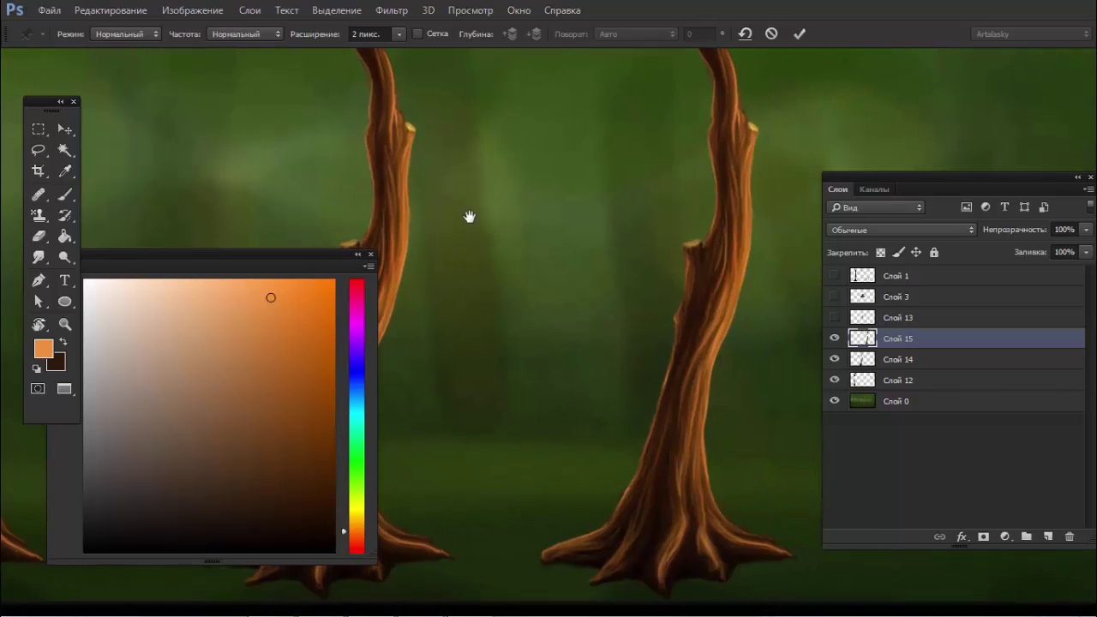
scroll(598, 239, "down", 2)
scroll(639, 223, "up", 1)
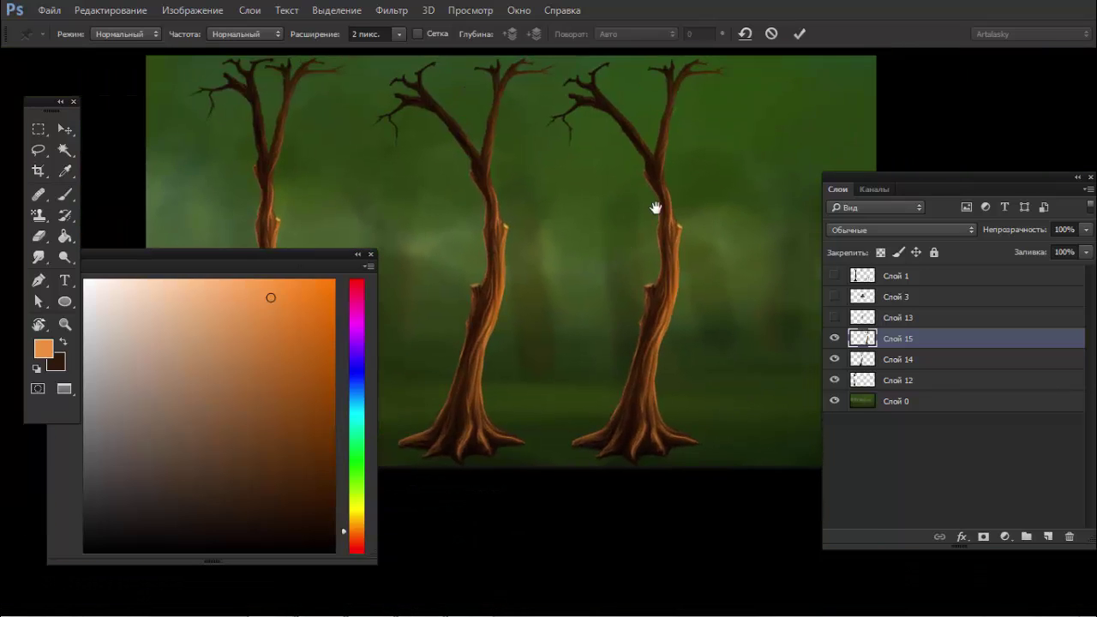
Step: Pin the right tree's trunk base and bend its upper-right branch
left_click(653, 160)
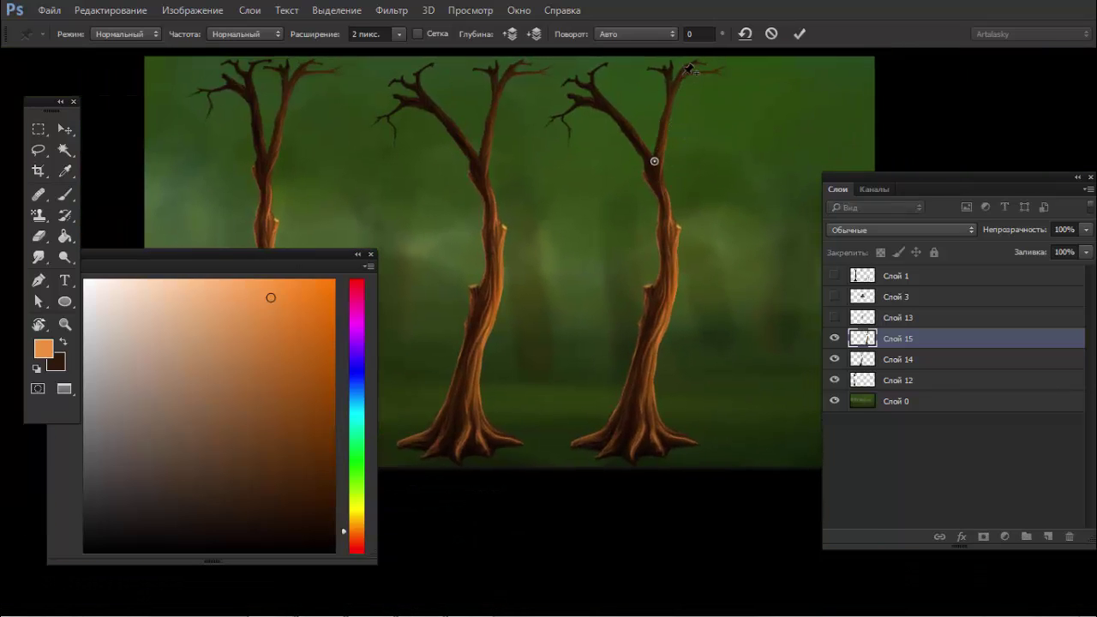
mouse_move(690, 75)
left_mouse_down()
mouse_move(717, 124)
mouse_move(710, 177)
left_mouse_up()
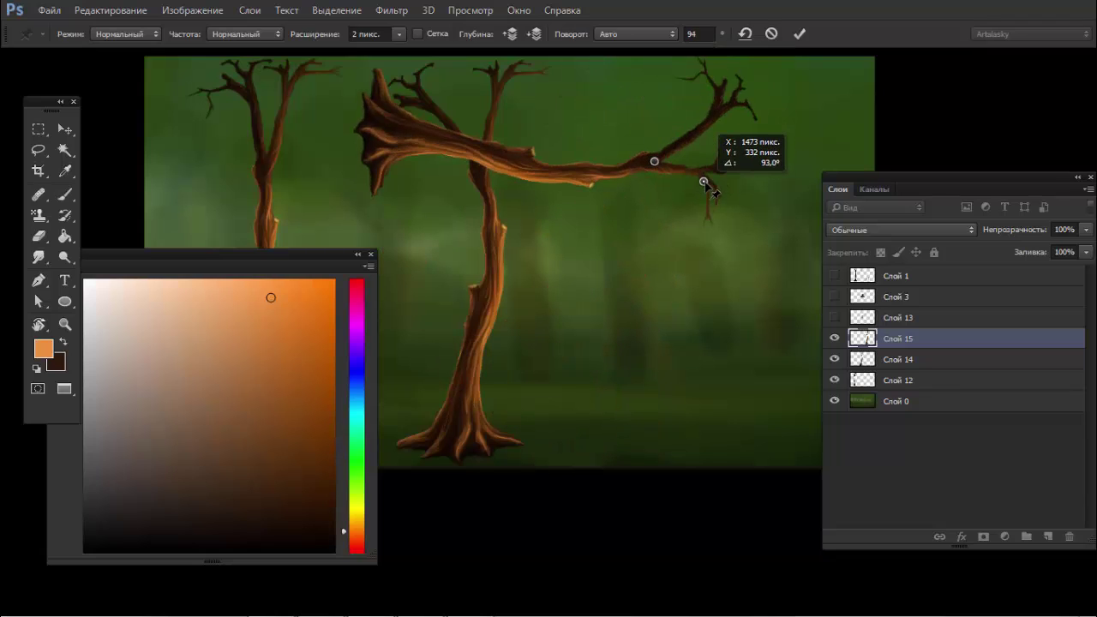
key("Delete")
left_click(636, 436)
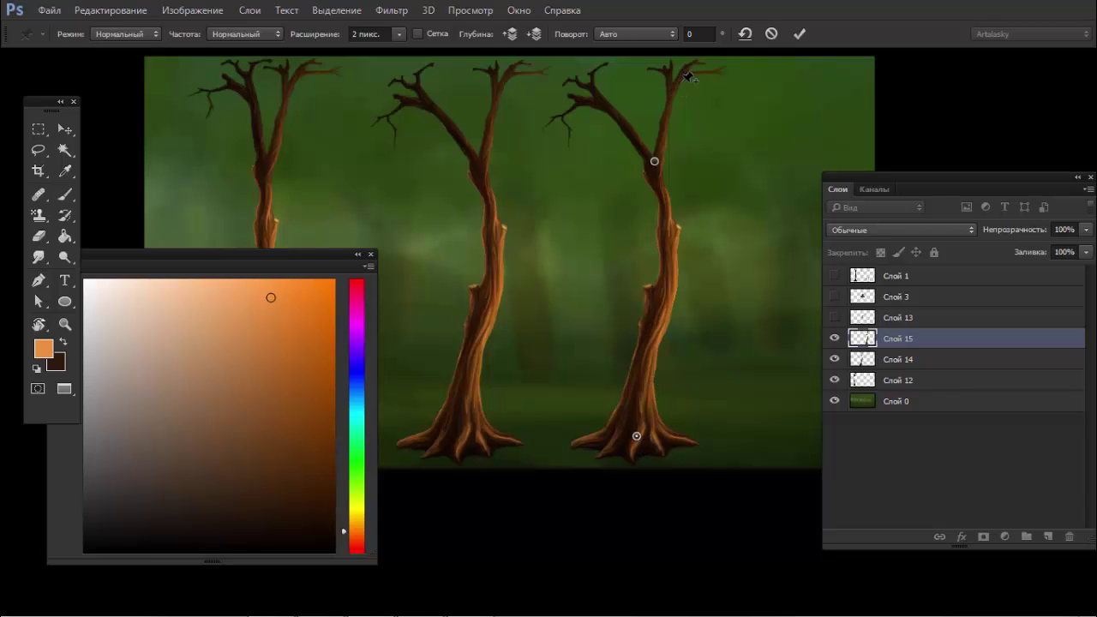
left_click_drag(687, 77, 704, 103)
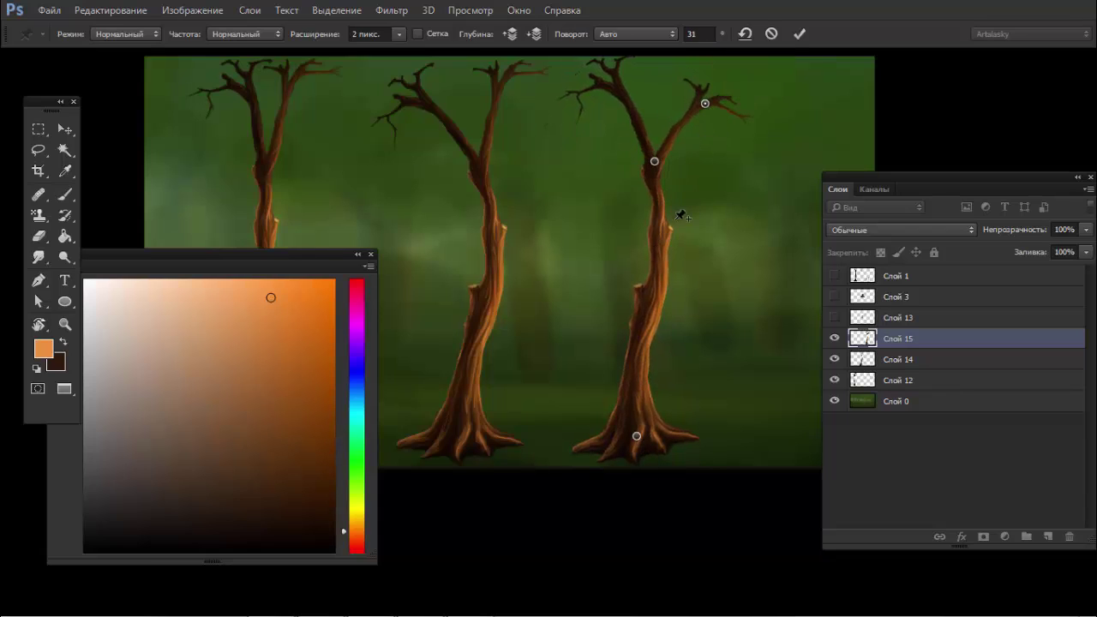
key("ctrl+z")
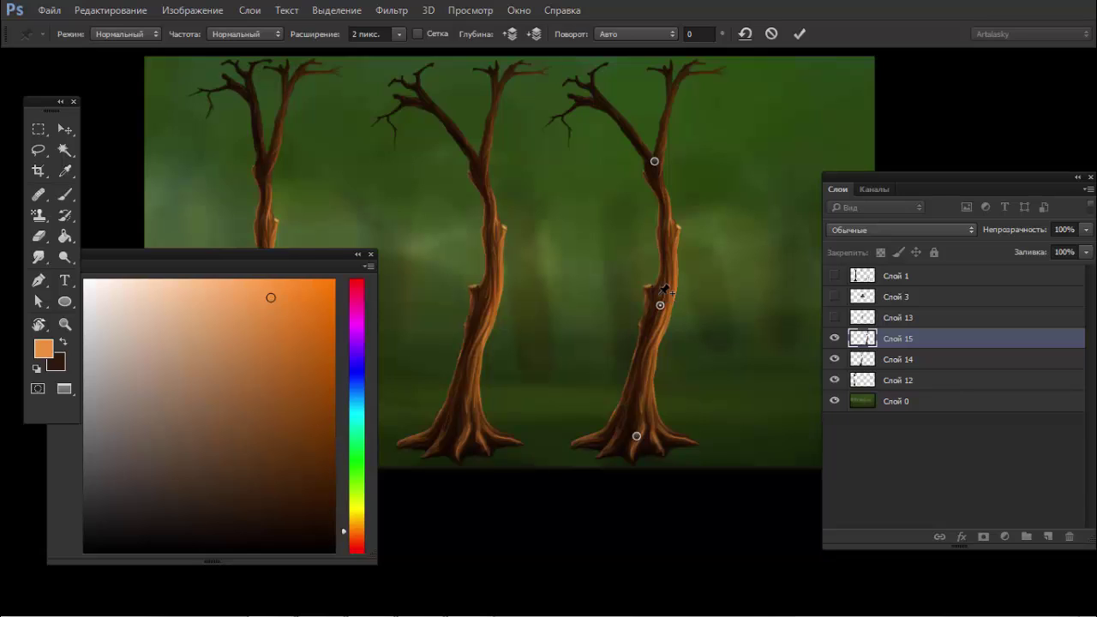
left_click_drag(710, 97, 724, 125)
Step: Pin the mid-trunk, bend the upper-left branch and spread both root tips outward
left_click(670, 241)
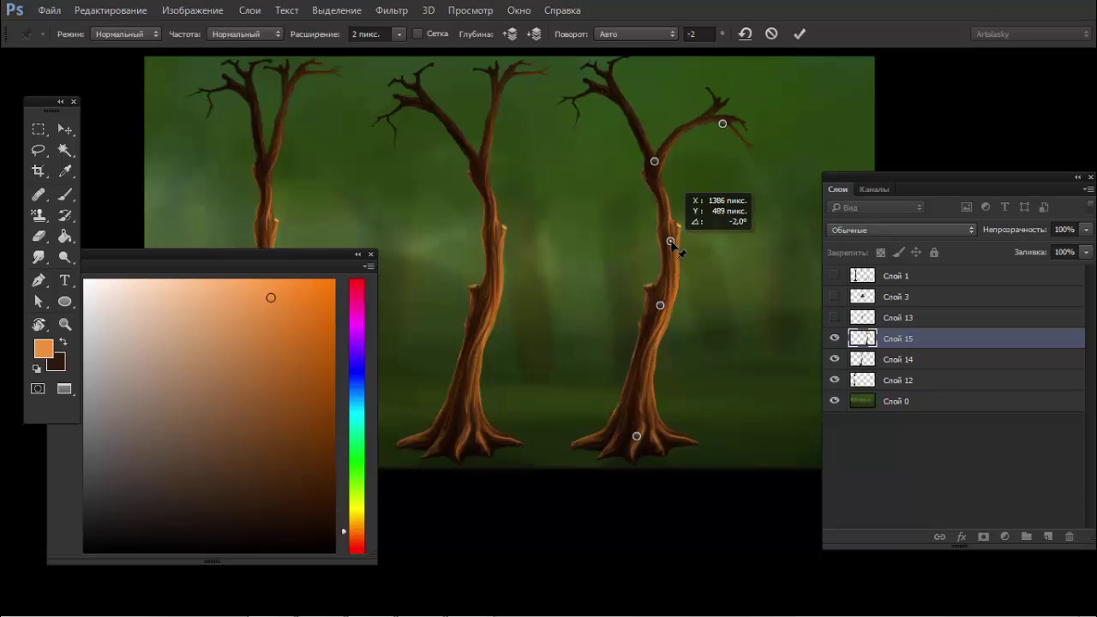
left_click_drag(670, 241, 671, 243)
mouse_move(613, 89)
left_mouse_down()
mouse_move(578, 124)
mouse_move(573, 111)
mouse_move(604, 145)
left_mouse_up()
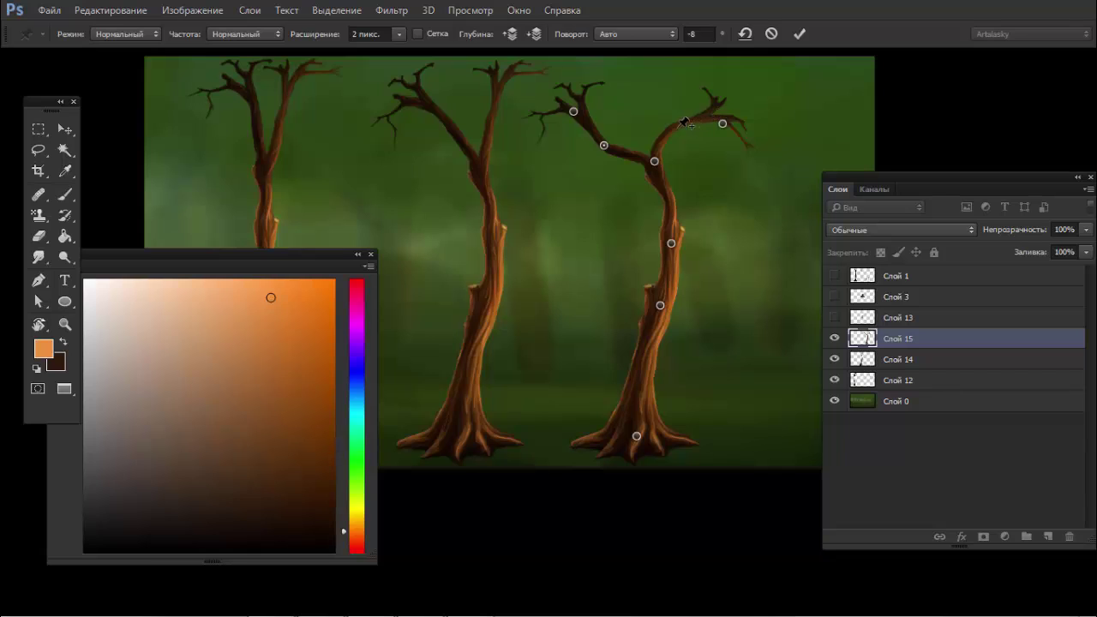
mouse_move(688, 124)
left_mouse_down()
mouse_move(676, 120)
mouse_move(741, 108)
mouse_move(708, 123)
left_mouse_up()
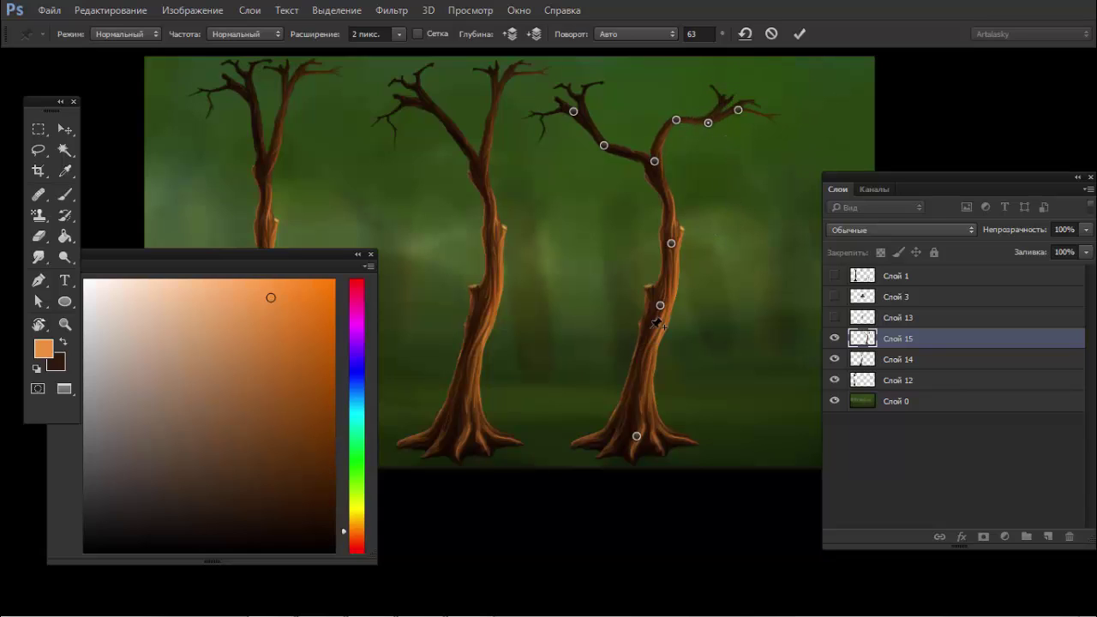
left_click_drag(647, 350, 632, 360)
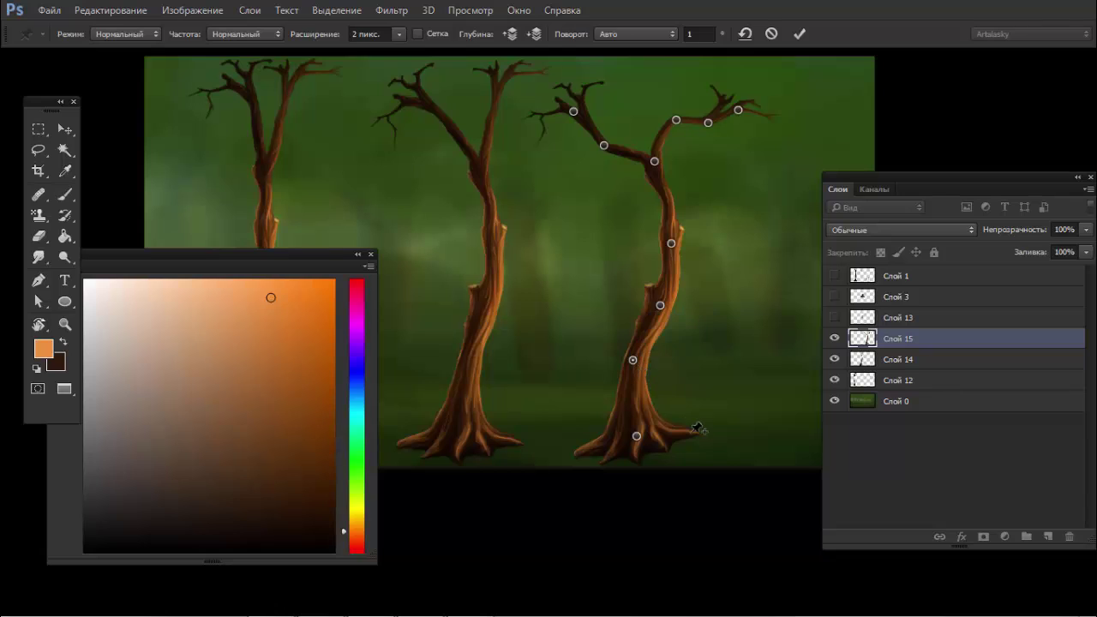
left_click_drag(723, 440, 764, 448)
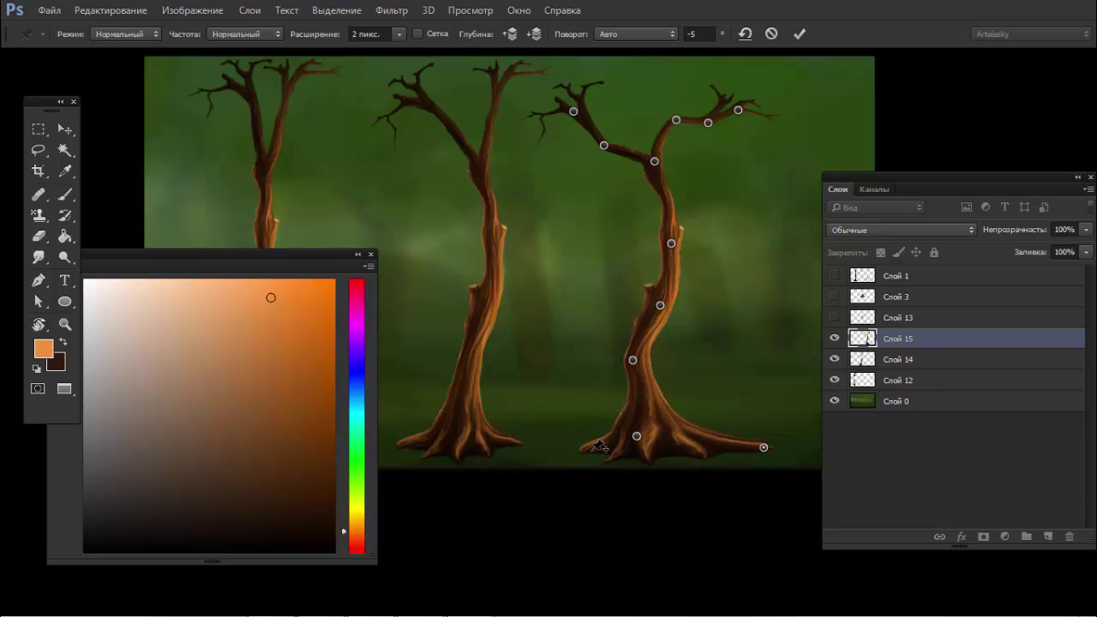
left_click_drag(595, 447, 576, 450)
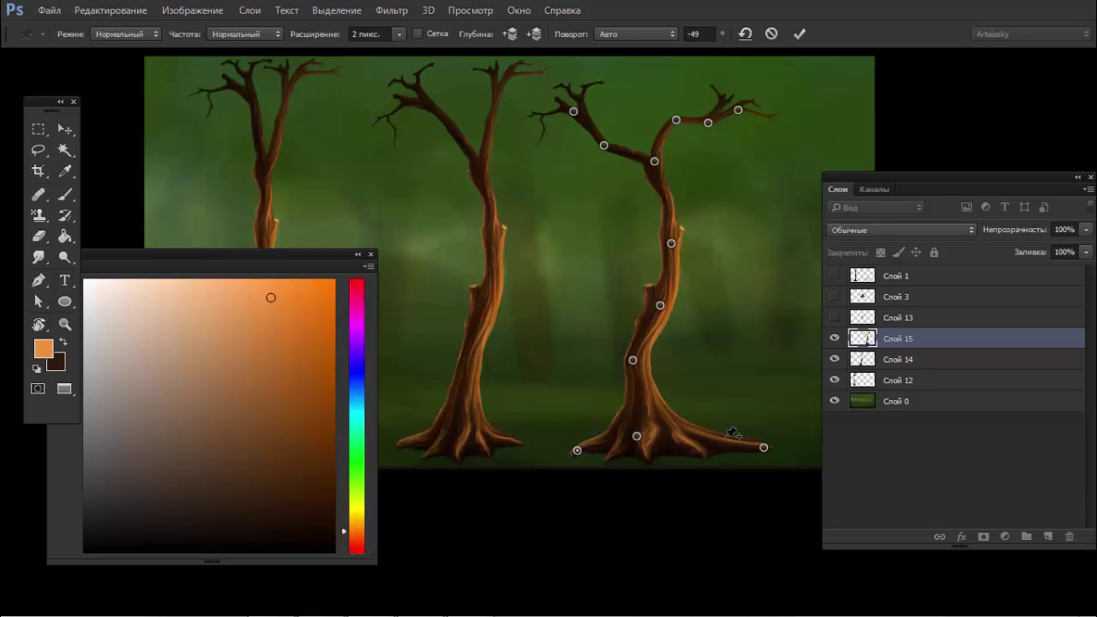
scroll(731, 433, "up", 4)
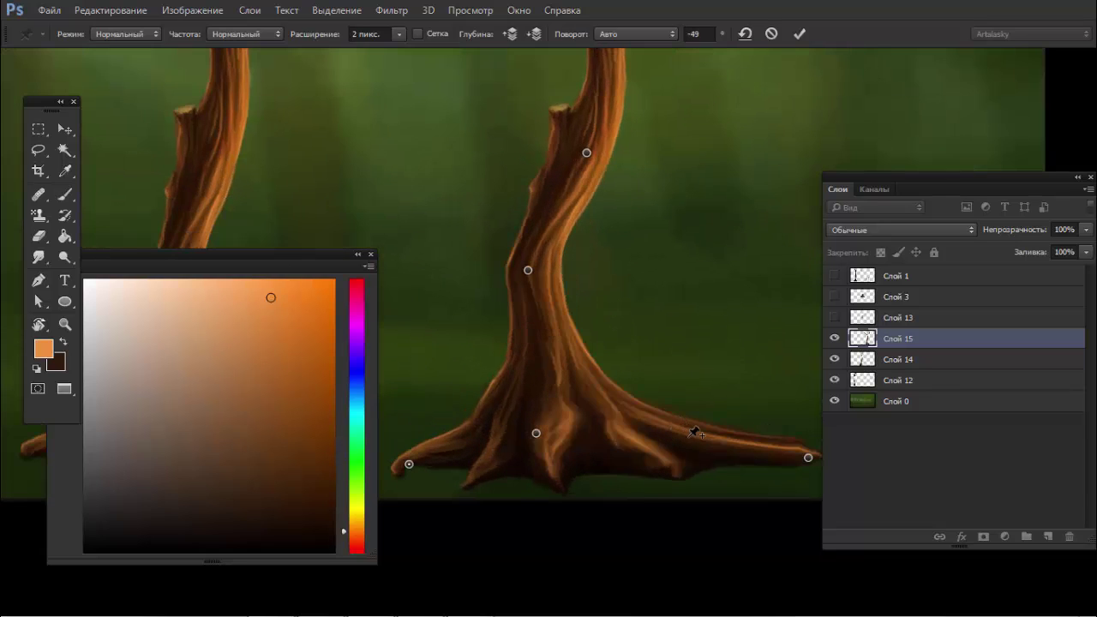
Step: Add pins on the right tree's roots and lower trunk, nudging the trunk slightly
scroll(660, 320, "down", 2)
scroll(599, 323, "down", 2)
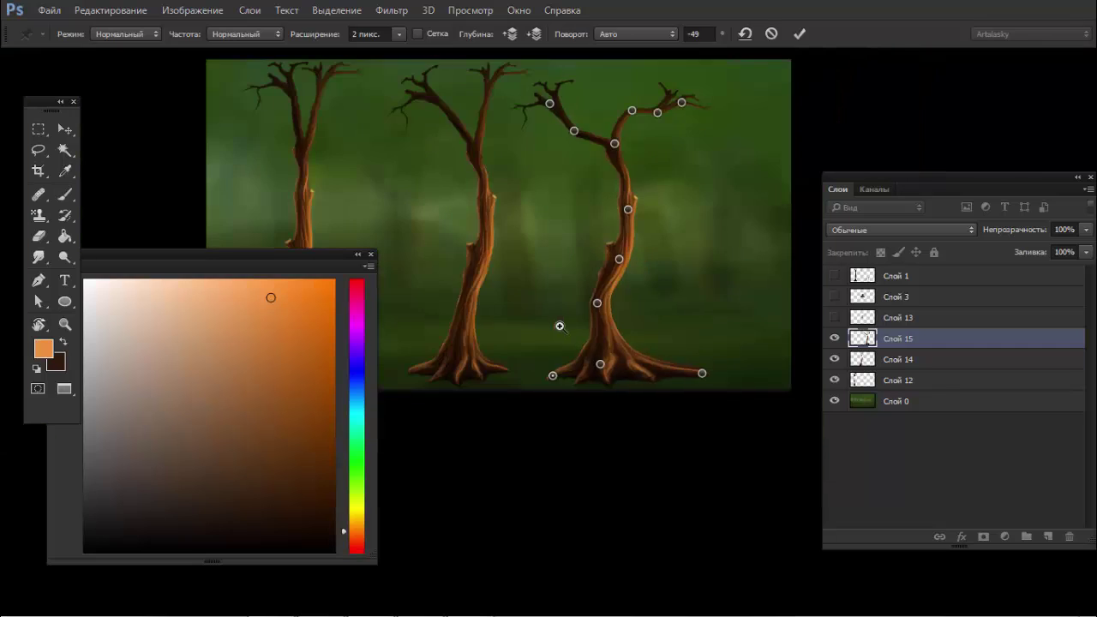
scroll(639, 320, "up", 2)
left_click(649, 418)
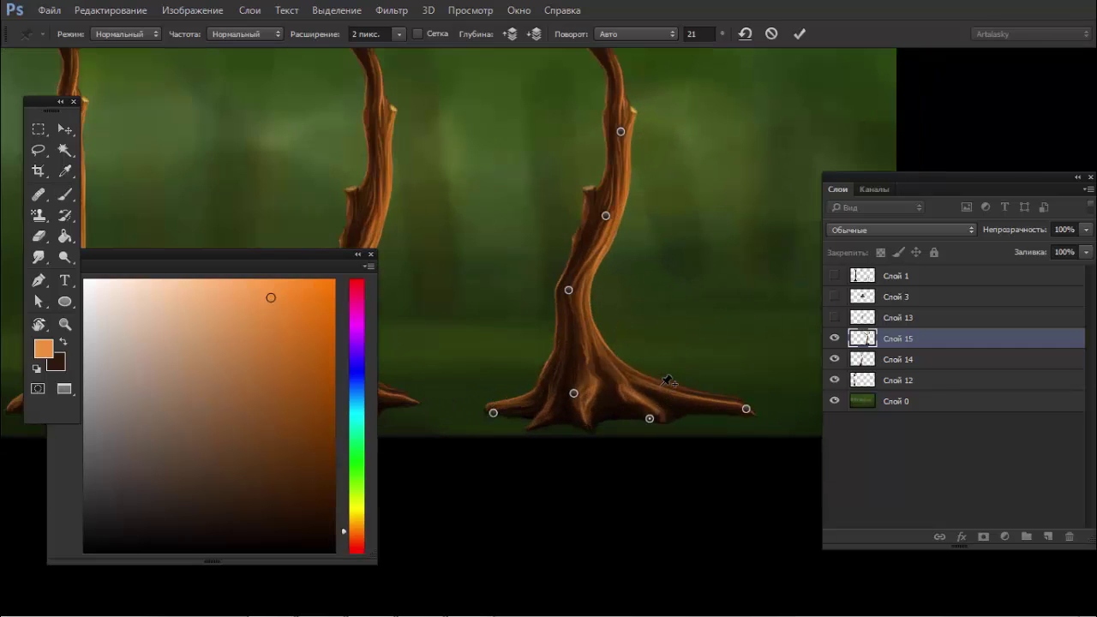
left_click(672, 375)
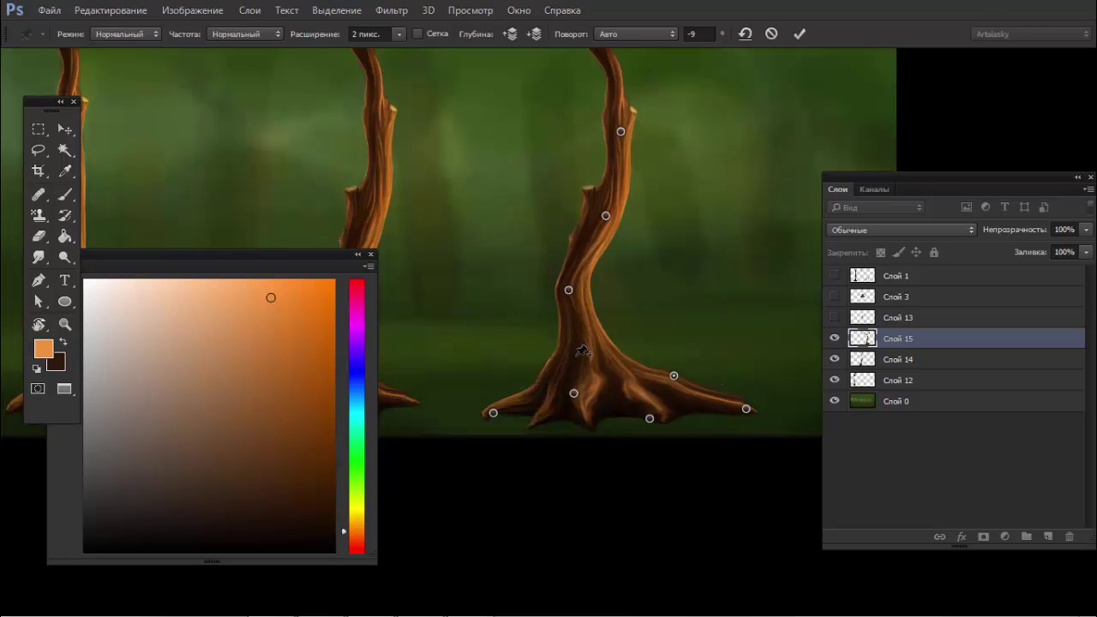
left_click(621, 339)
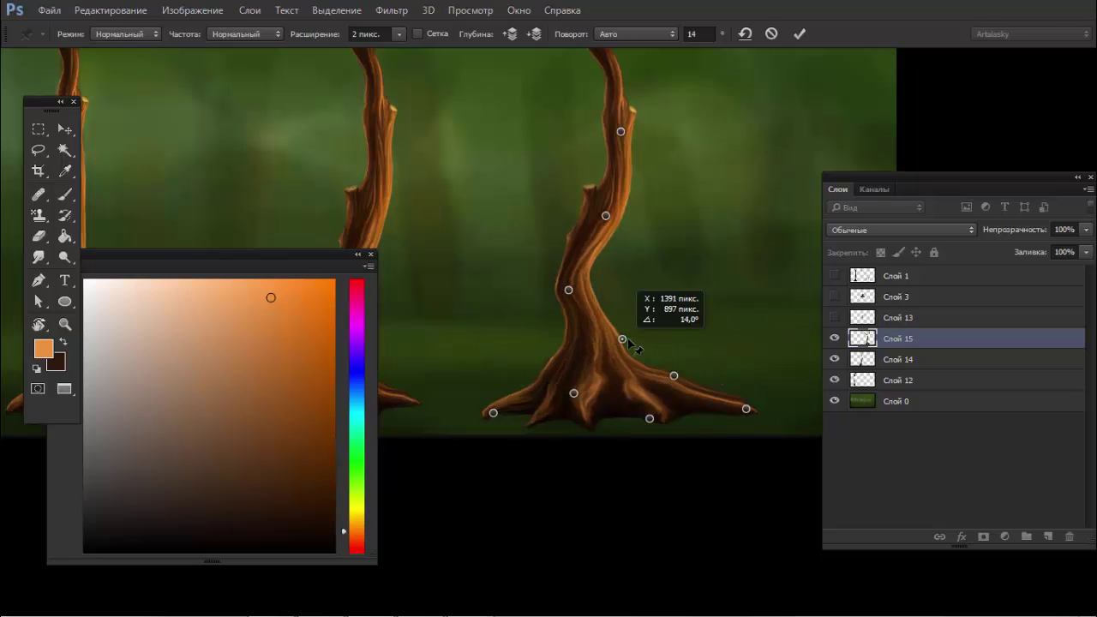
left_click_drag(628, 341, 618, 340)
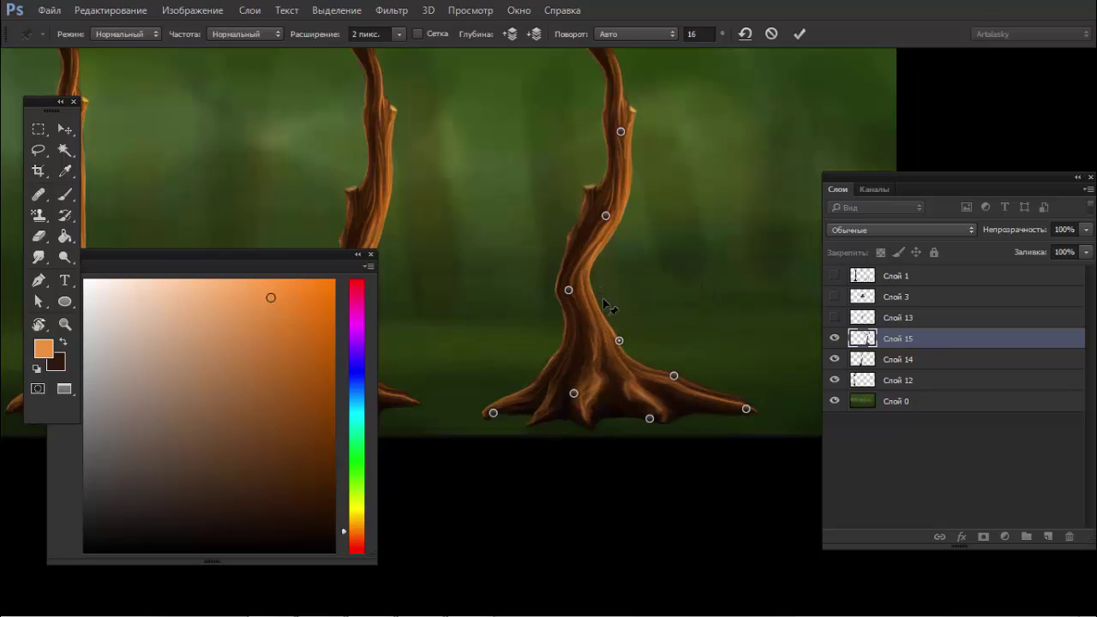
Step: Bend the trunk, shift its base leftward and commit the puppet warp
left_click(603, 299)
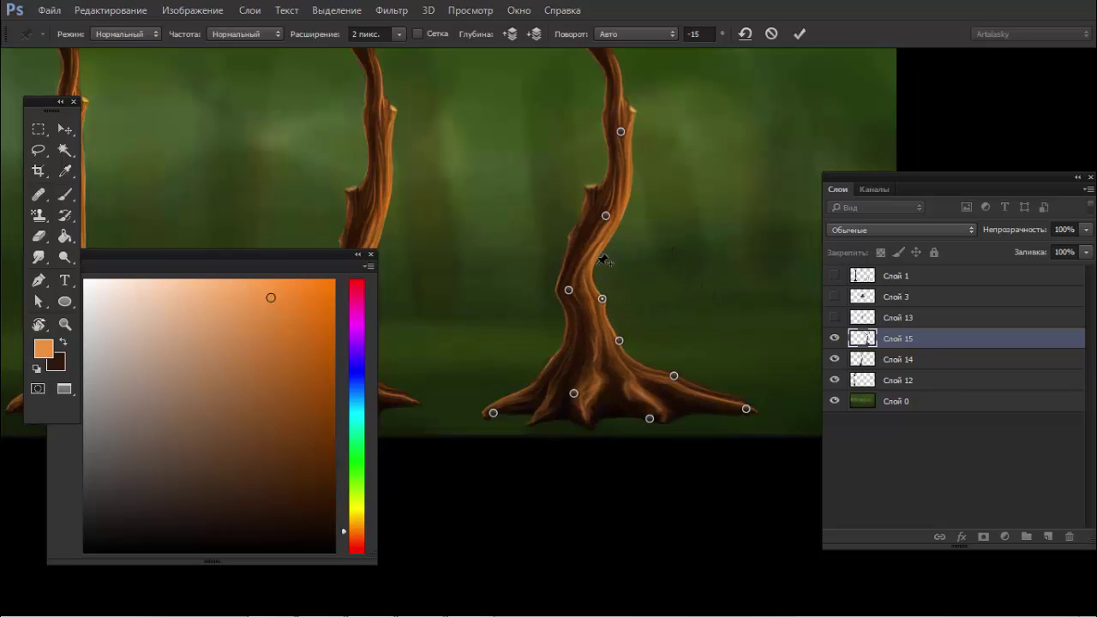
left_click_drag(603, 259, 563, 249)
left_click(555, 343)
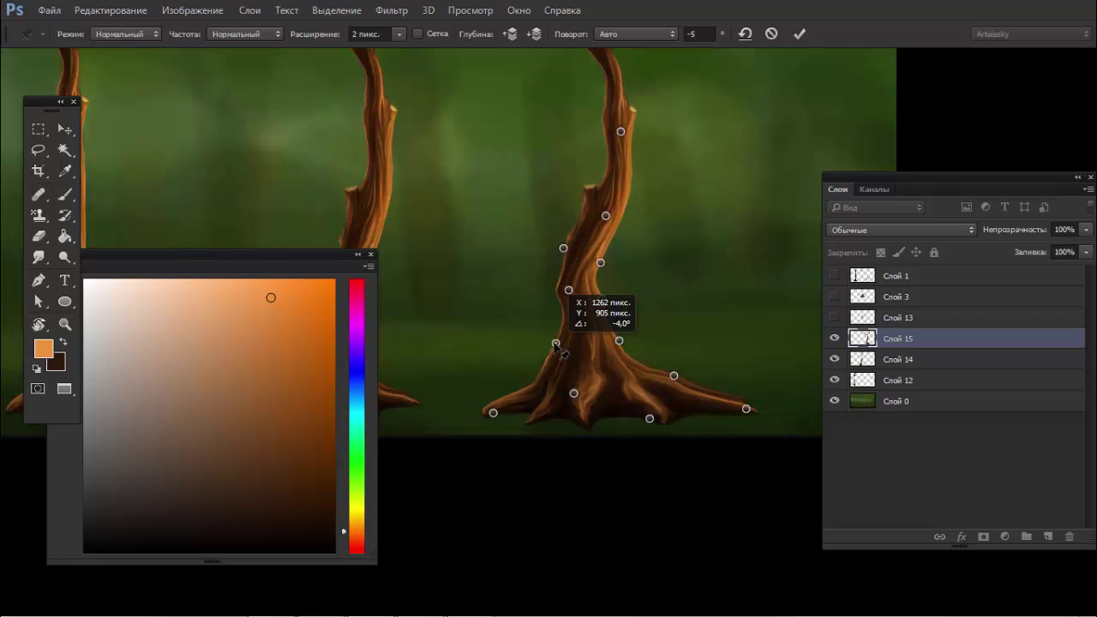
left_click_drag(555, 343, 544, 340)
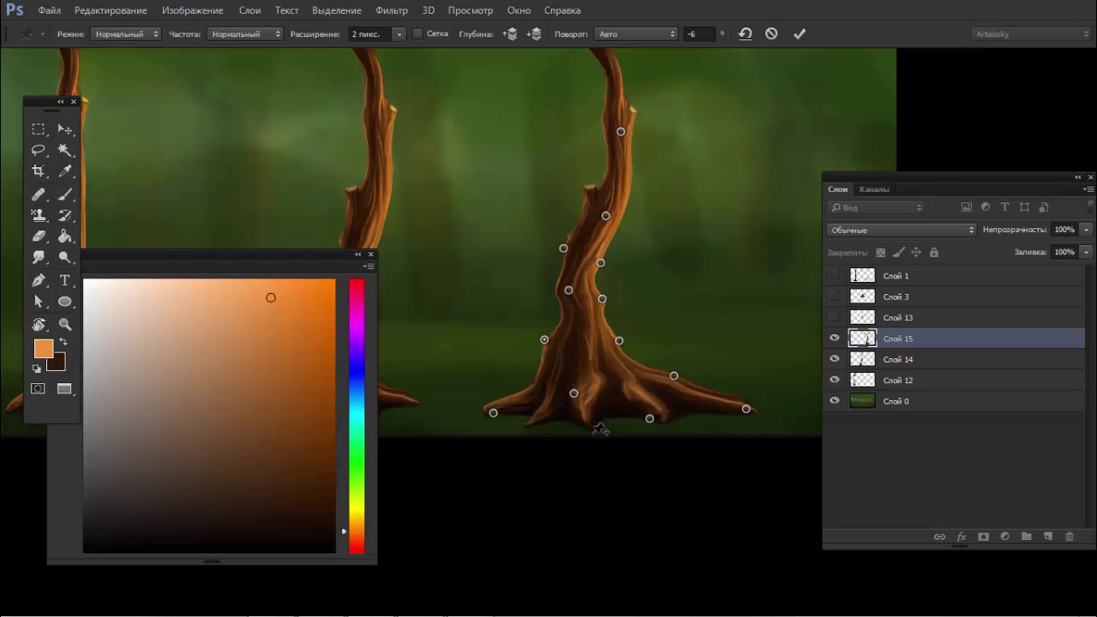
left_click_drag(589, 428, 573, 430)
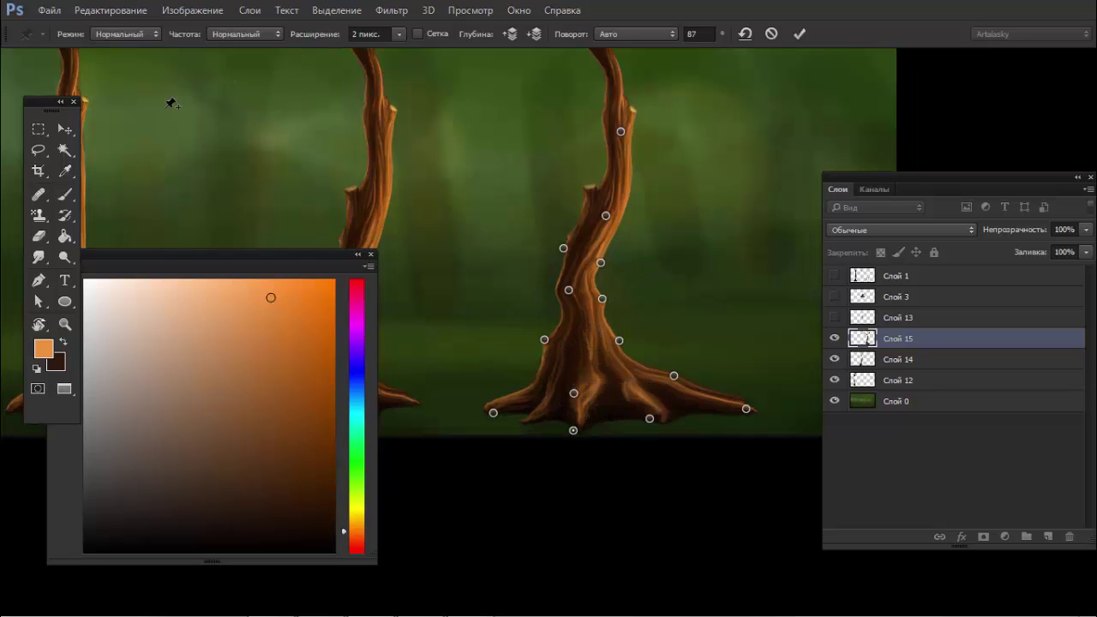
left_click(67, 129)
left_click(401, 248)
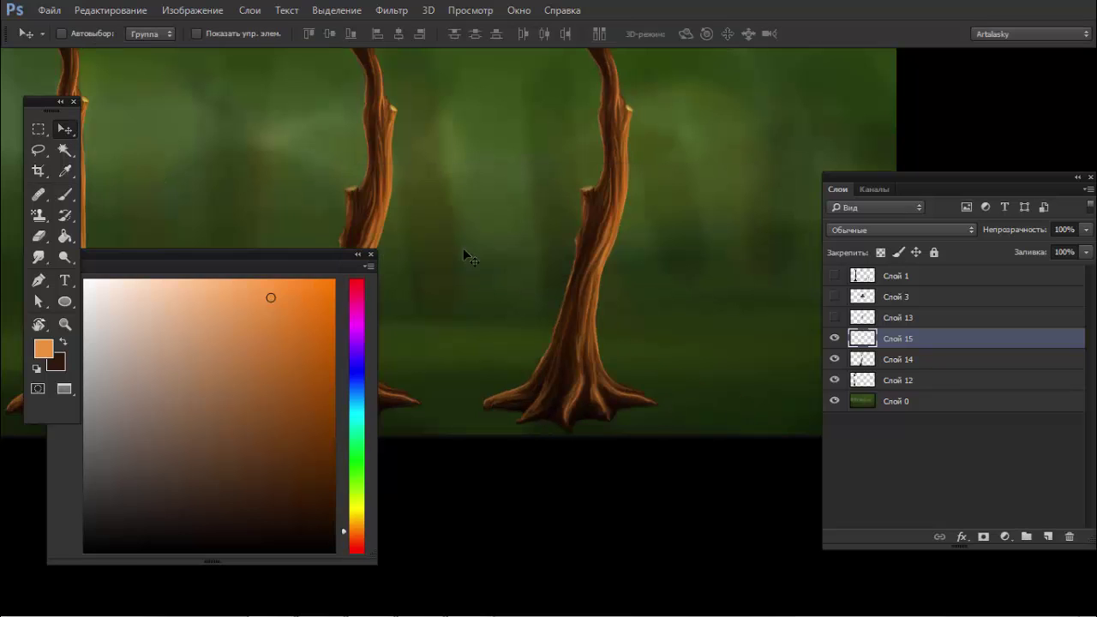
Step: Zoom in on the right tree's roots and set the Eraser to a 9 px hard brush
left_click_drag(668, 262, 623, 242)
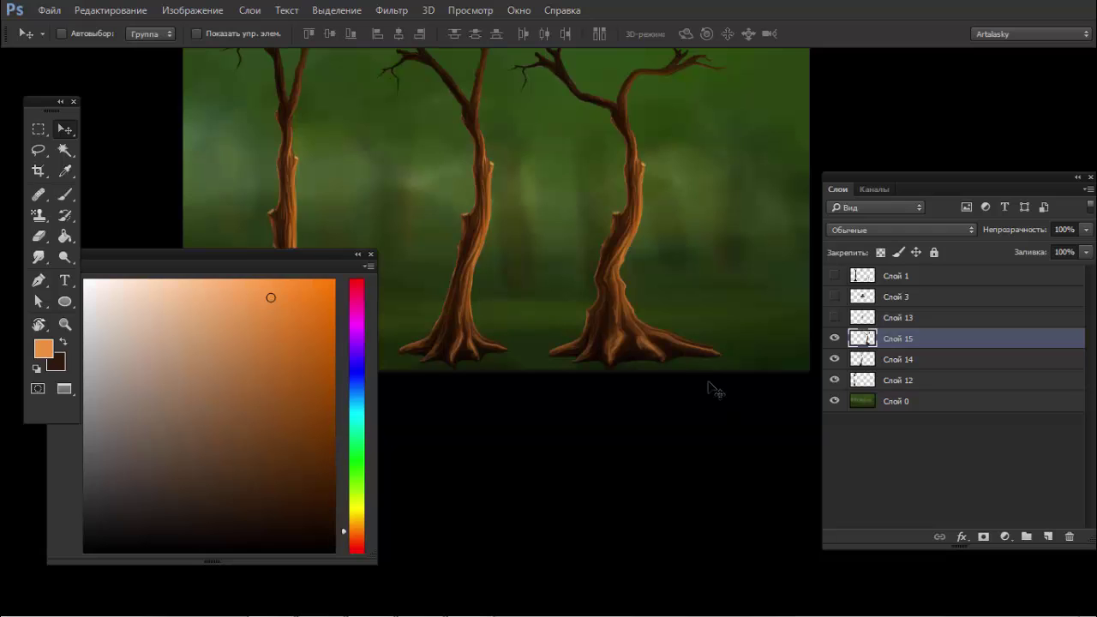
left_click_drag(687, 348, 739, 335)
key("e")
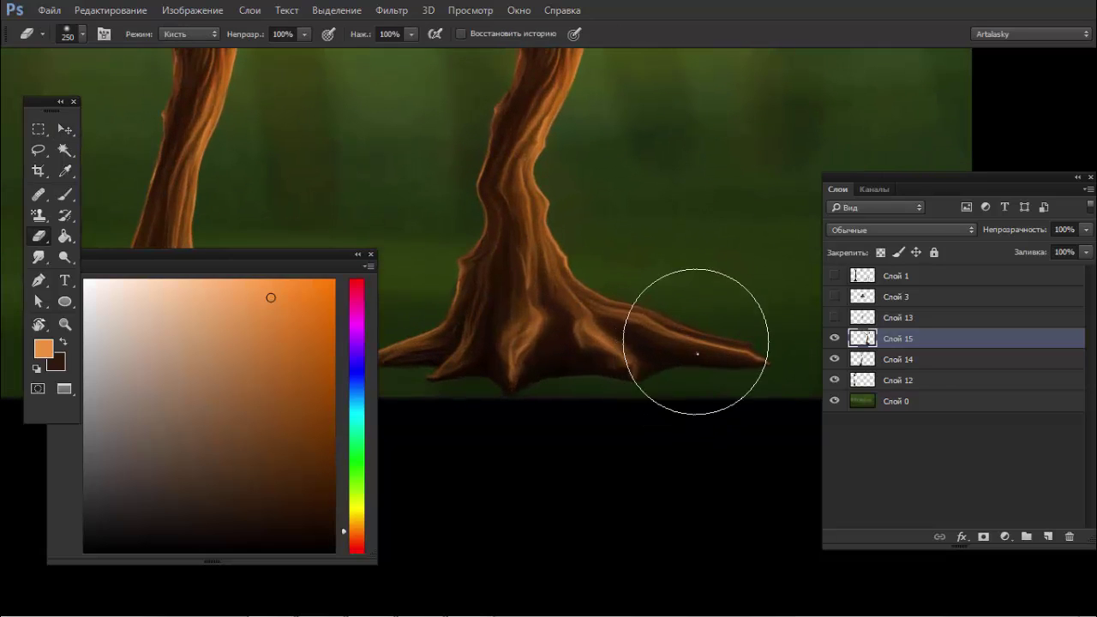
right_click(698, 352)
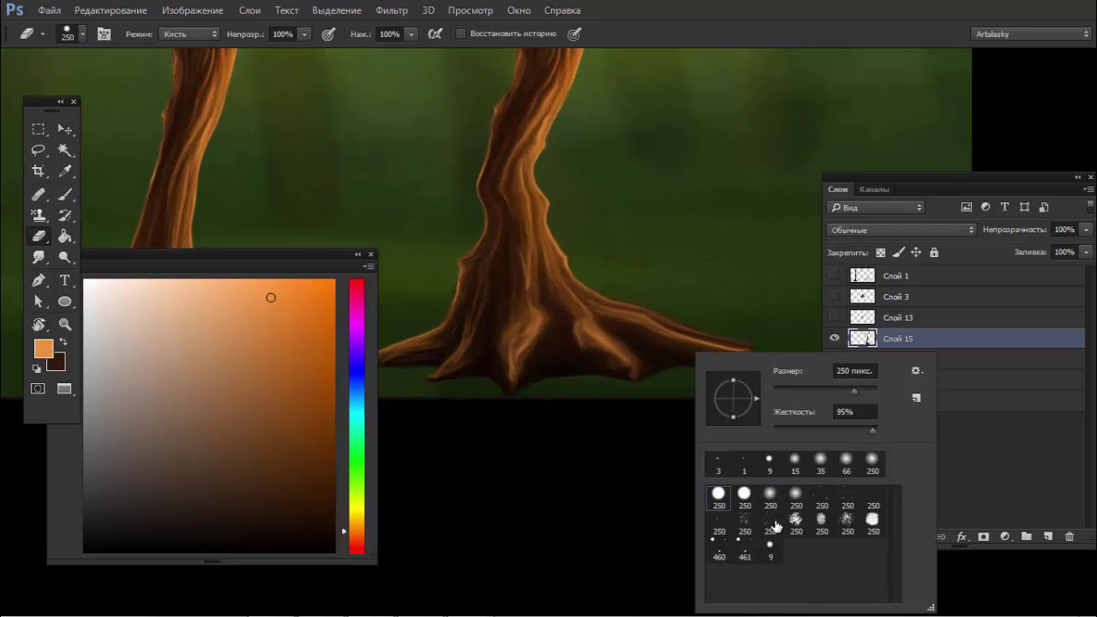
left_click(770, 548)
key("Return")
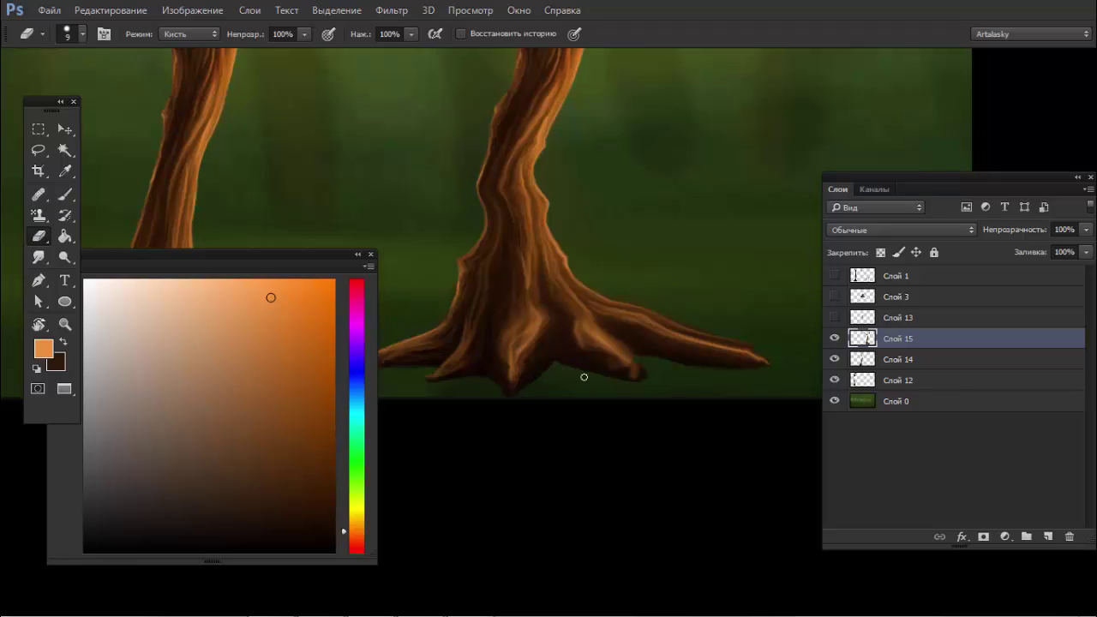
Step: Sample a root brown and paint a highlight along the long root's upper edge
key("b")
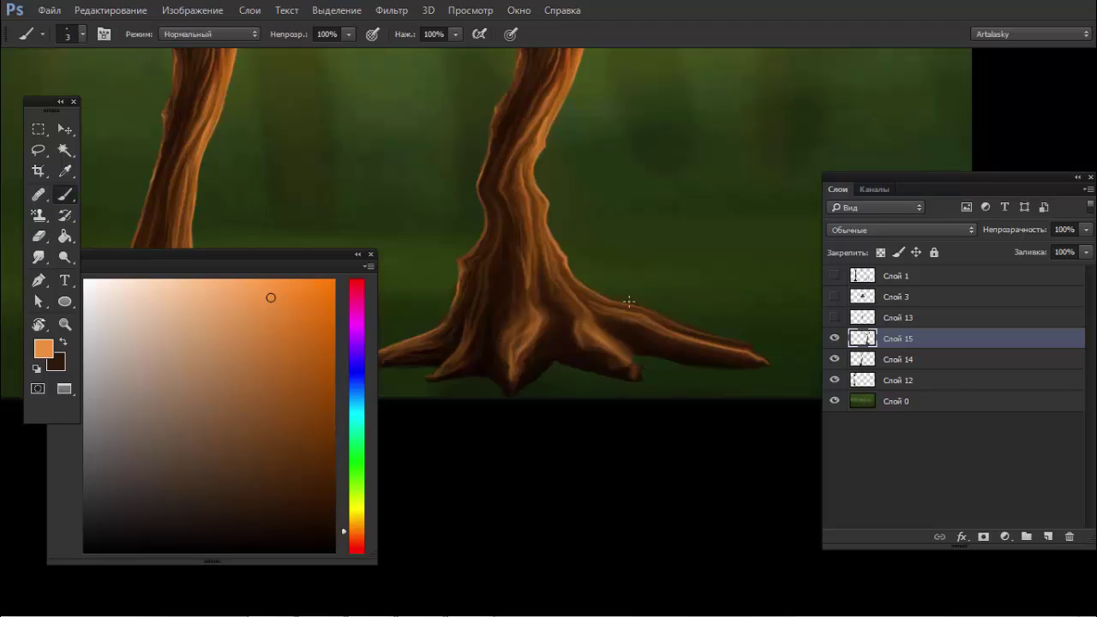
left_click(548, 202, "alt")
left_click(667, 296)
left_click_drag(684, 325, 570, 300)
key("e")
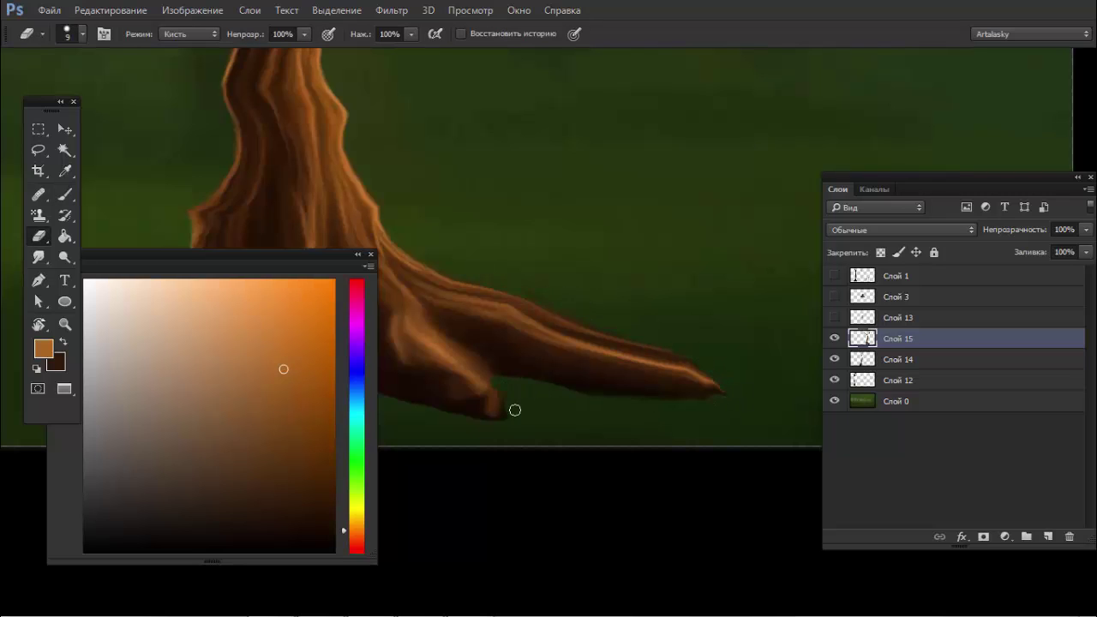
key("b")
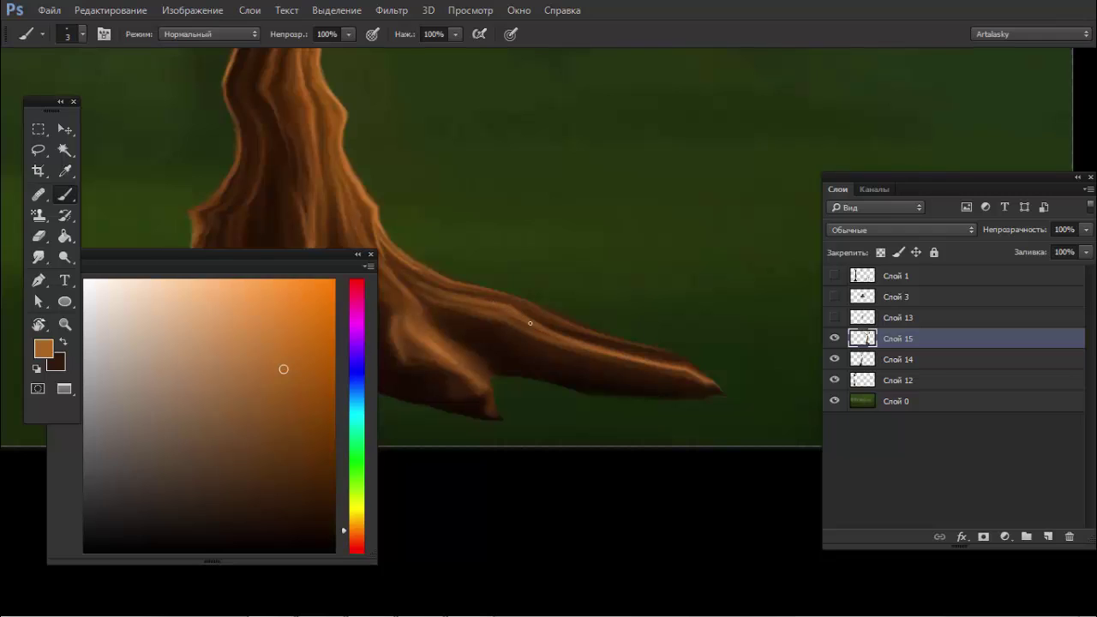
left_click_drag(587, 352, 666, 365)
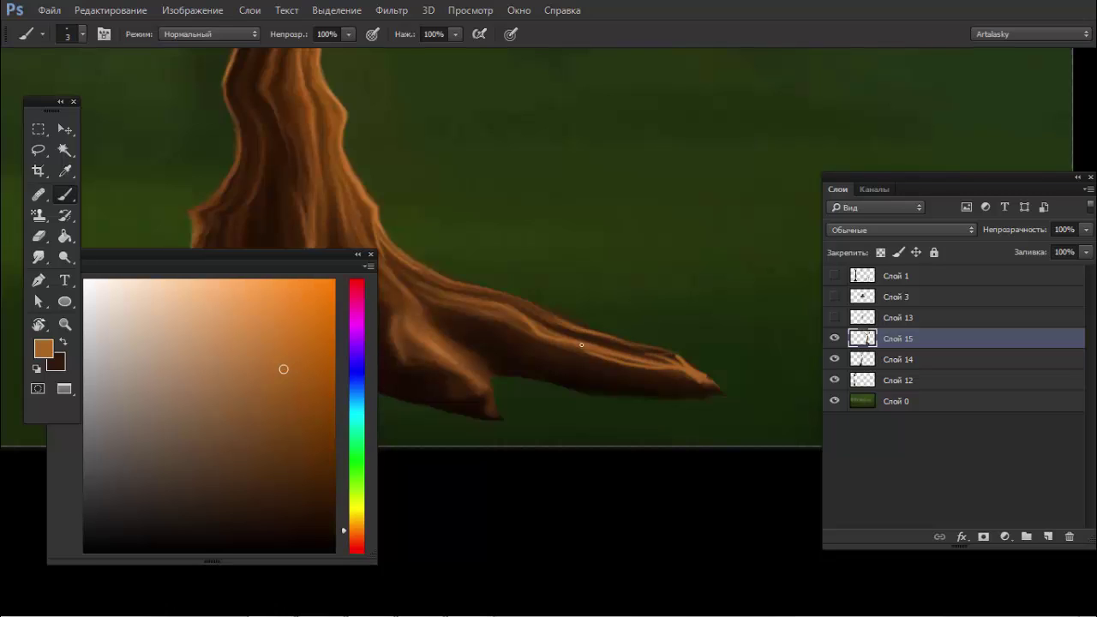
Step: Paint lighter orange-brown highlights along the root's top and lower edges toward the tip
left_click(471, 307, "alt")
left_click(587, 346, "alt")
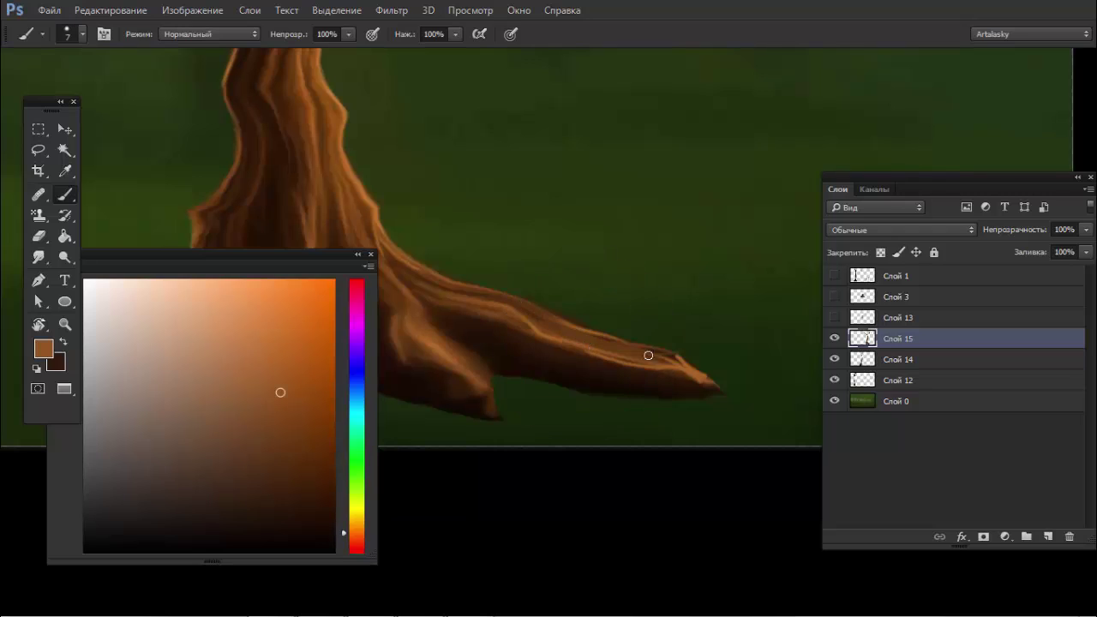
left_click_drag(566, 327, 675, 358)
left_click(686, 371, "alt")
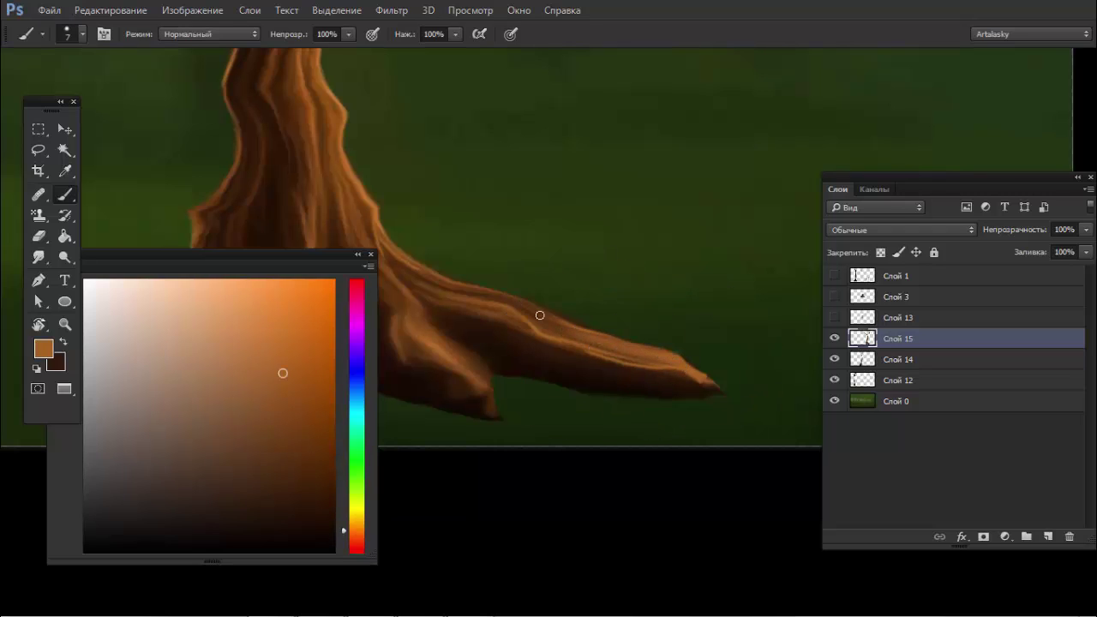
left_click_drag(507, 296, 598, 345)
left_click_drag(681, 377, 589, 360)
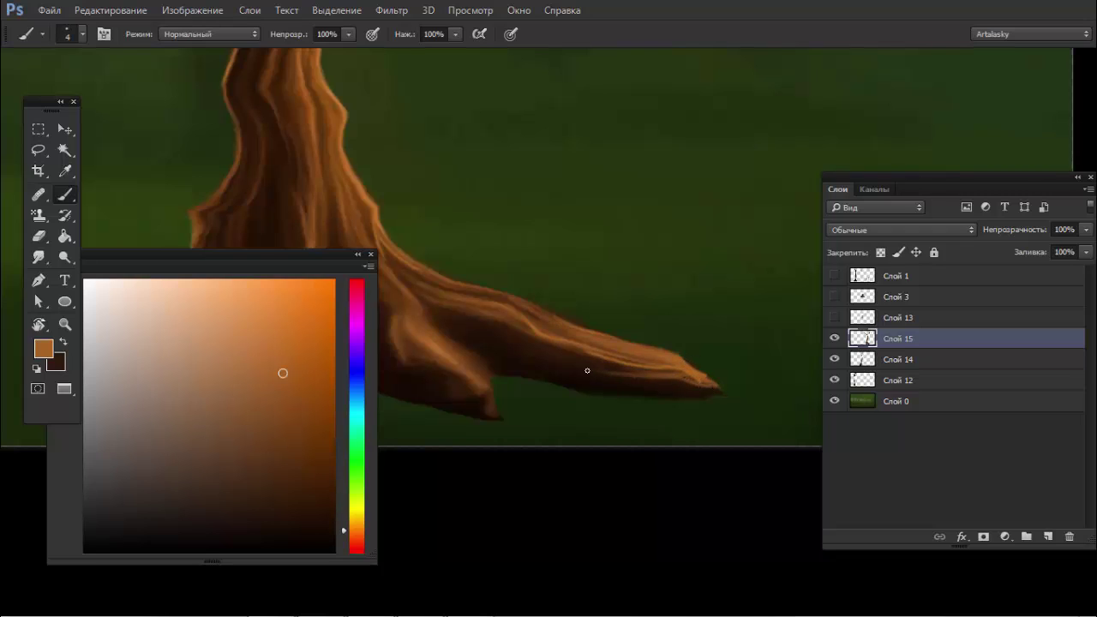
left_click_drag(717, 393, 668, 385)
Step: Darken the crease along the root with a sampled near-black tone
left_click(514, 342, "alt")
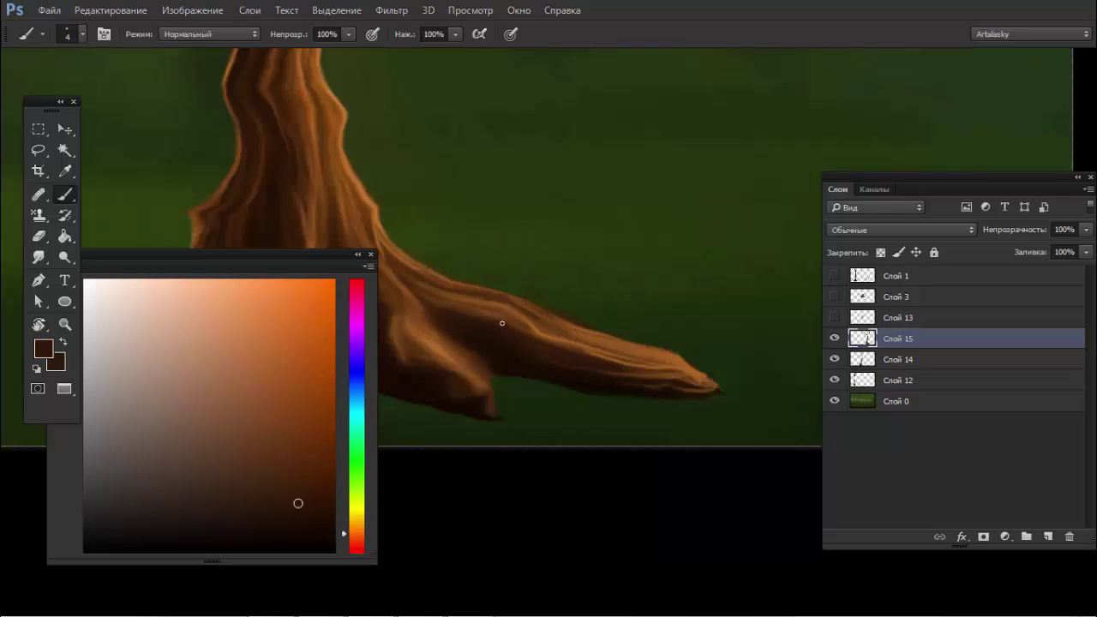
left_click(508, 370, "alt")
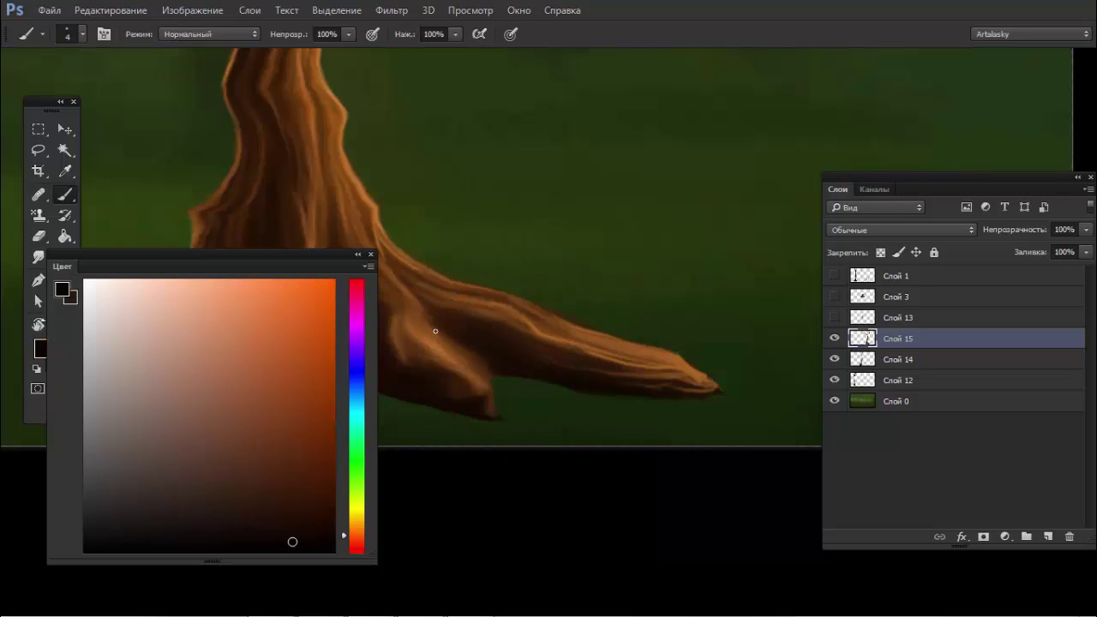
left_click_drag(434, 326, 490, 375)
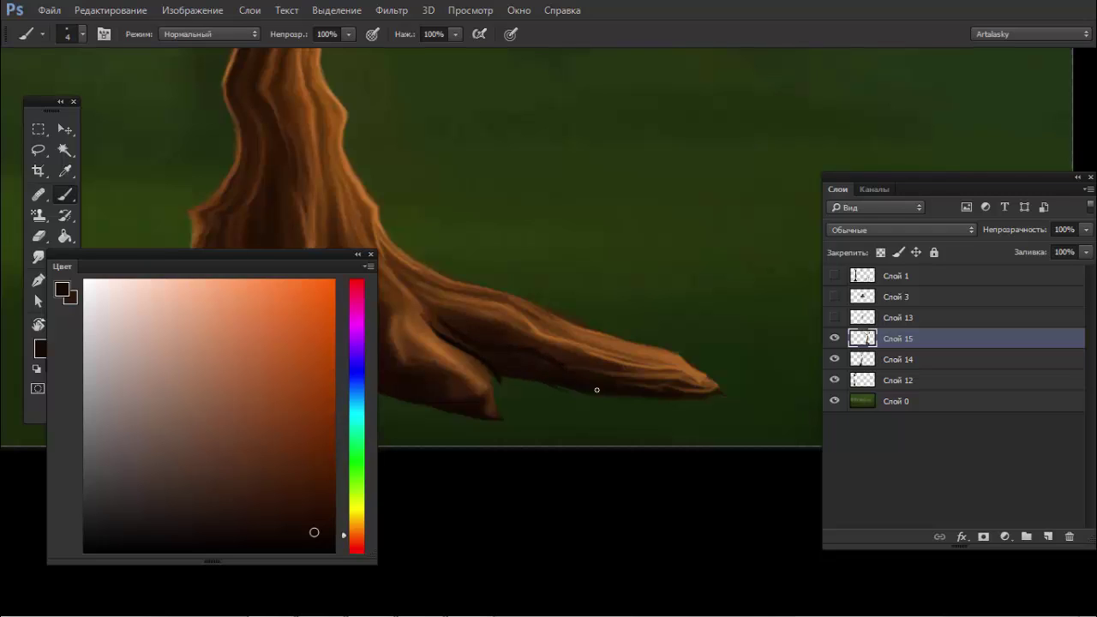
left_click(572, 350, "alt")
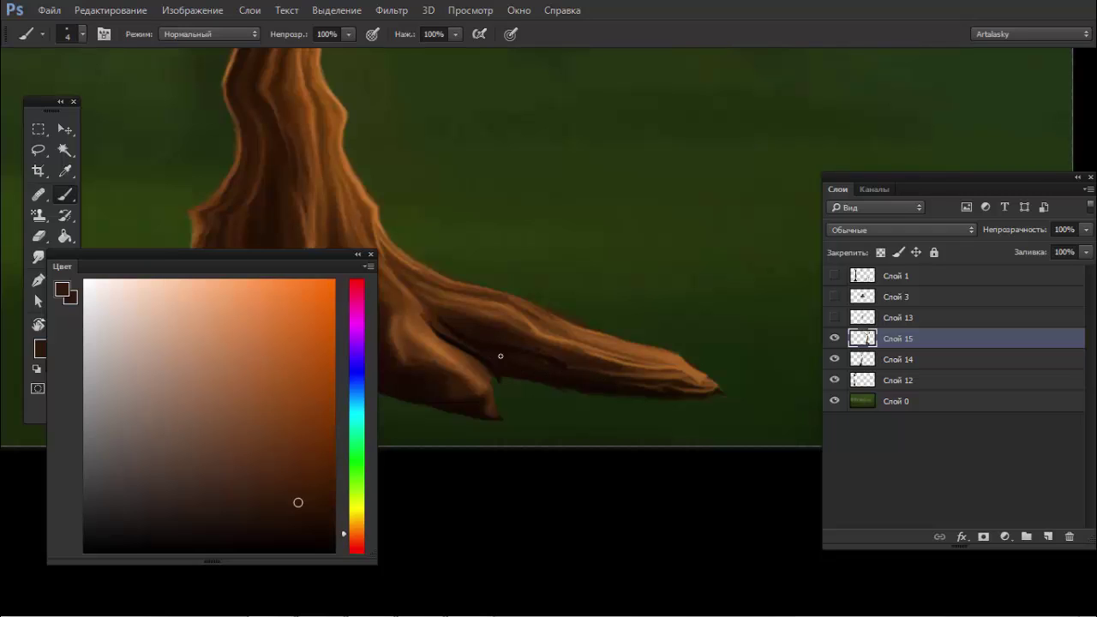
Step: Erase part of the root's upper edge and darken its underside edge
key("e")
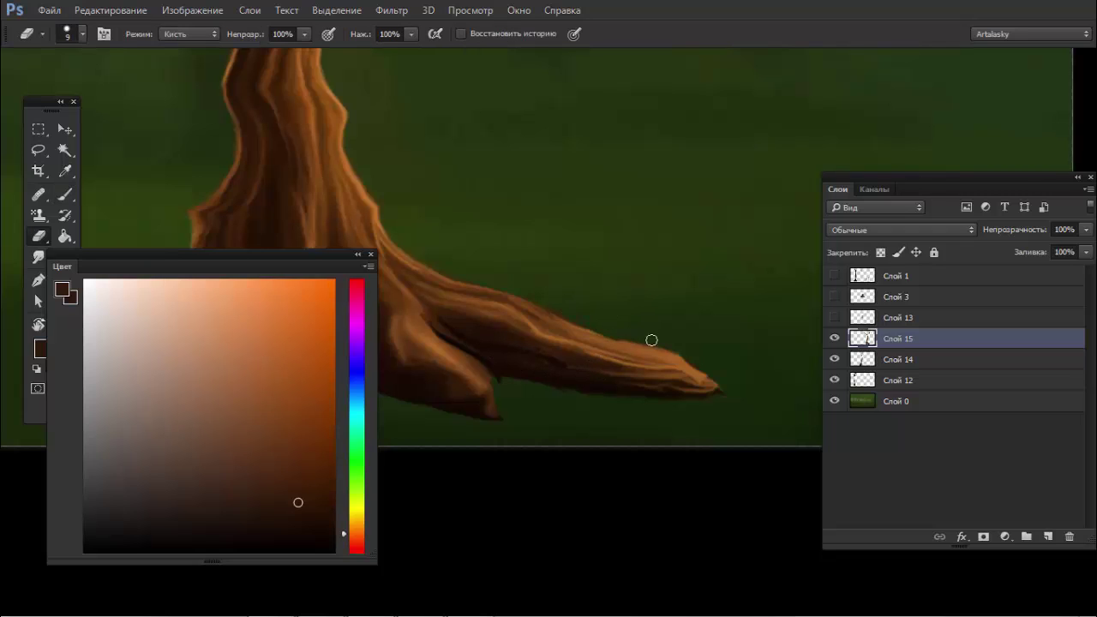
left_click_drag(635, 350, 684, 355)
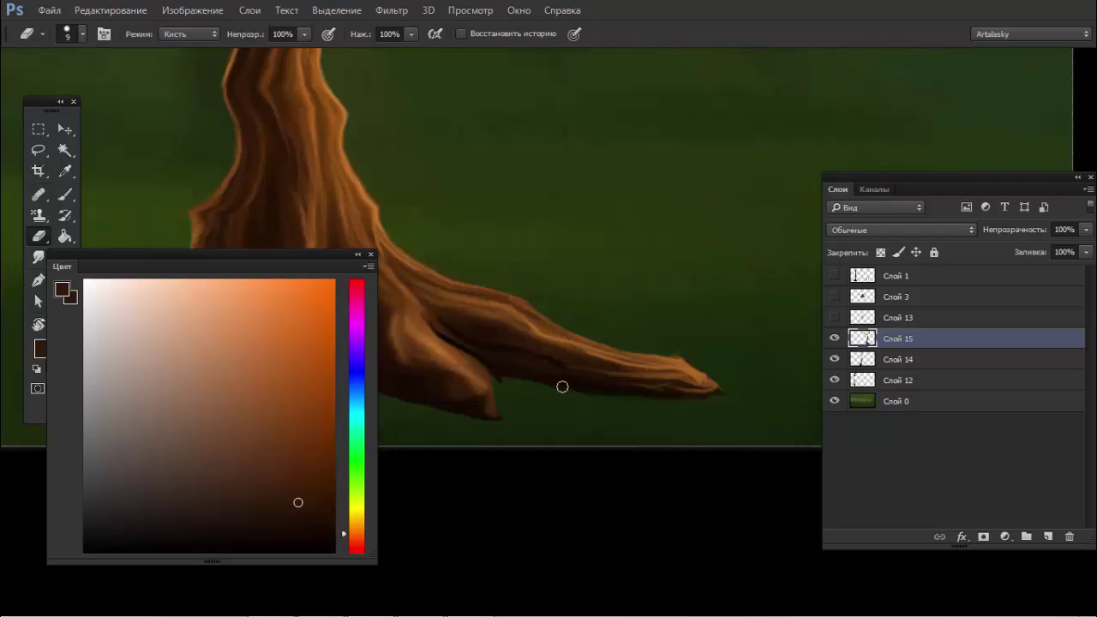
key("b")
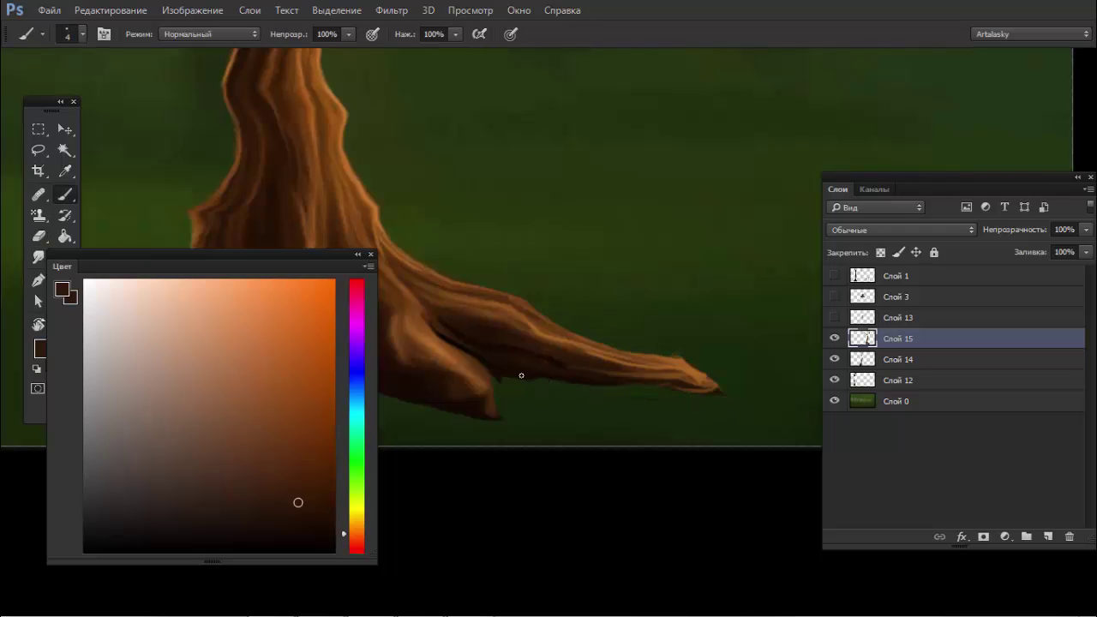
left_click(514, 344, "alt")
left_click(492, 367, "alt")
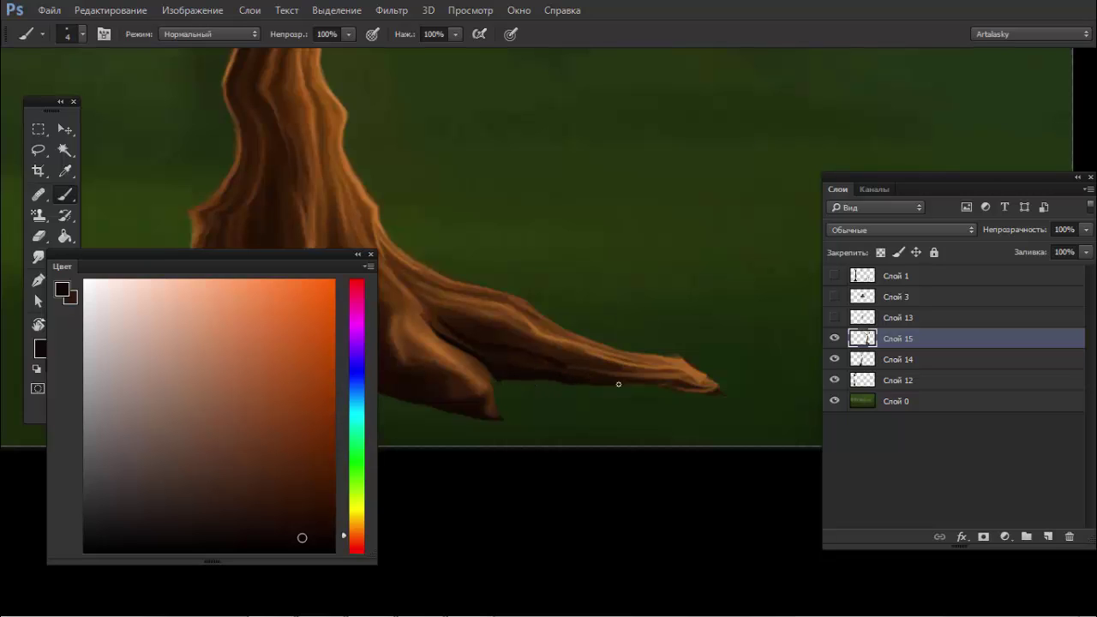
left_click_drag(677, 387, 711, 396)
left_click_drag(638, 374, 519, 367)
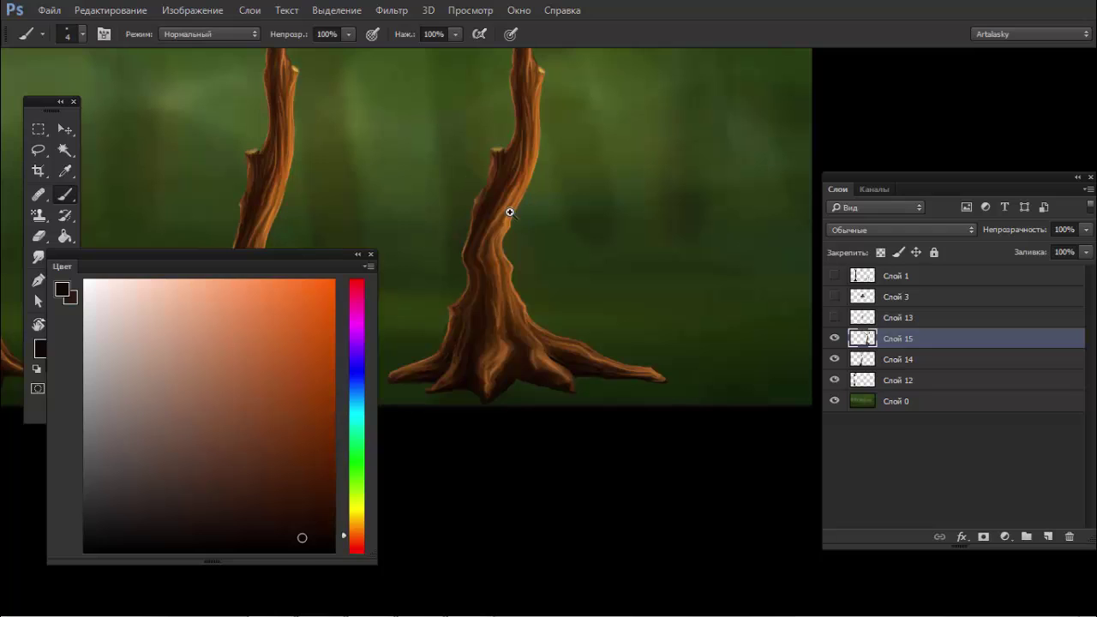
Step: Zoom in on the trunk and sample several orange and brown trunk colours
left_click_drag(510, 212, 568, 188)
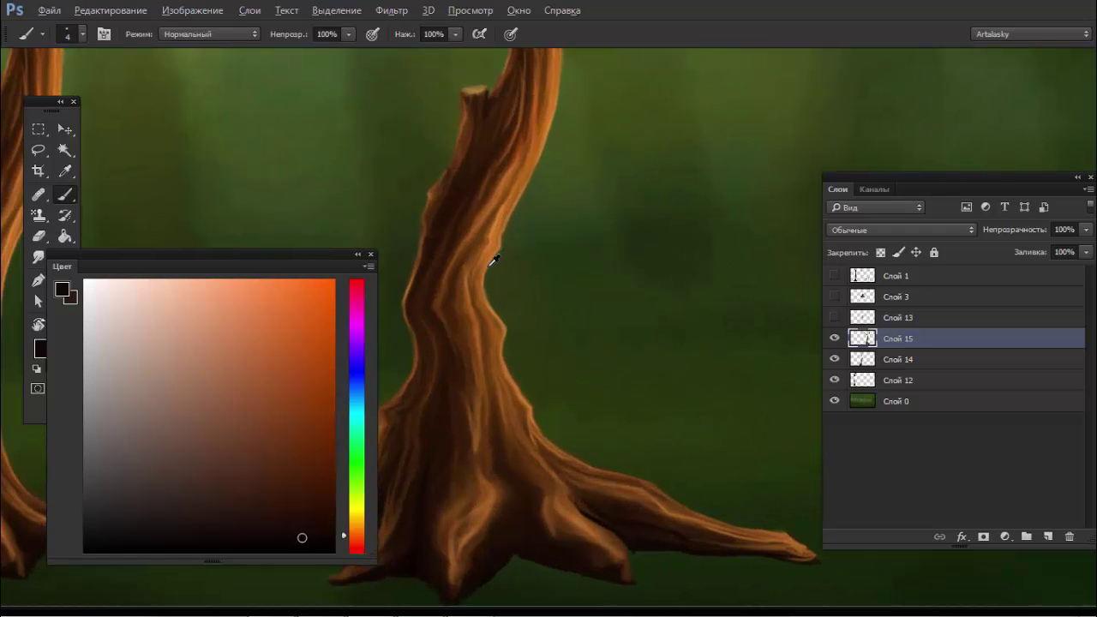
left_click(494, 220, "alt")
left_click(492, 243, "alt")
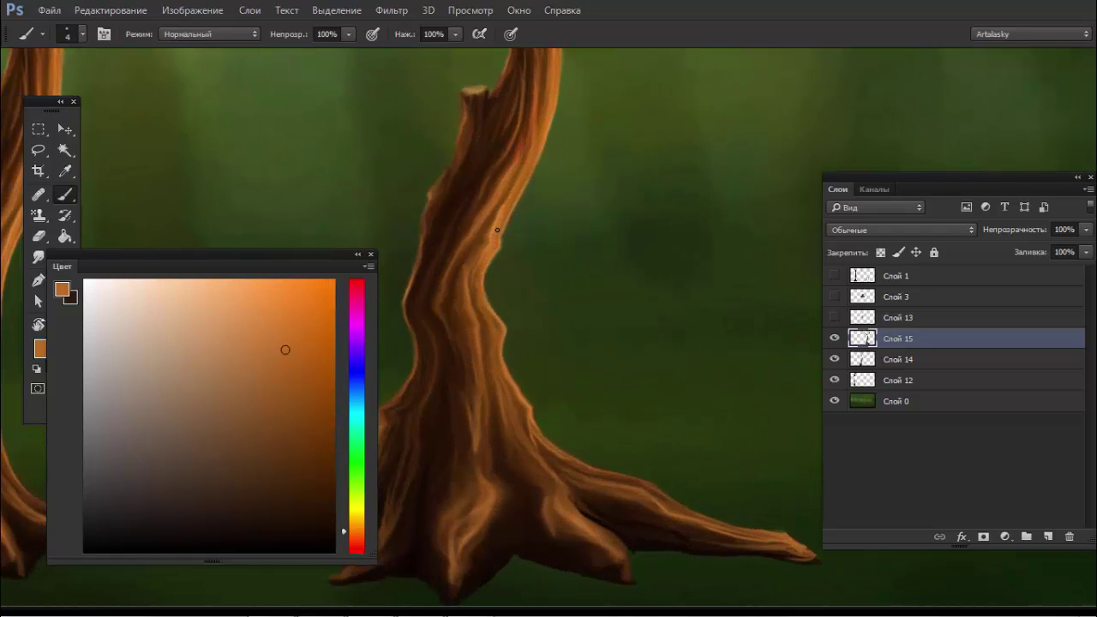
left_click(501, 346, "alt")
left_click(489, 248, "alt")
left_click(552, 127, "alt")
Step: Reframe the view to show all three trees
scroll(437, 283, "down", 1)
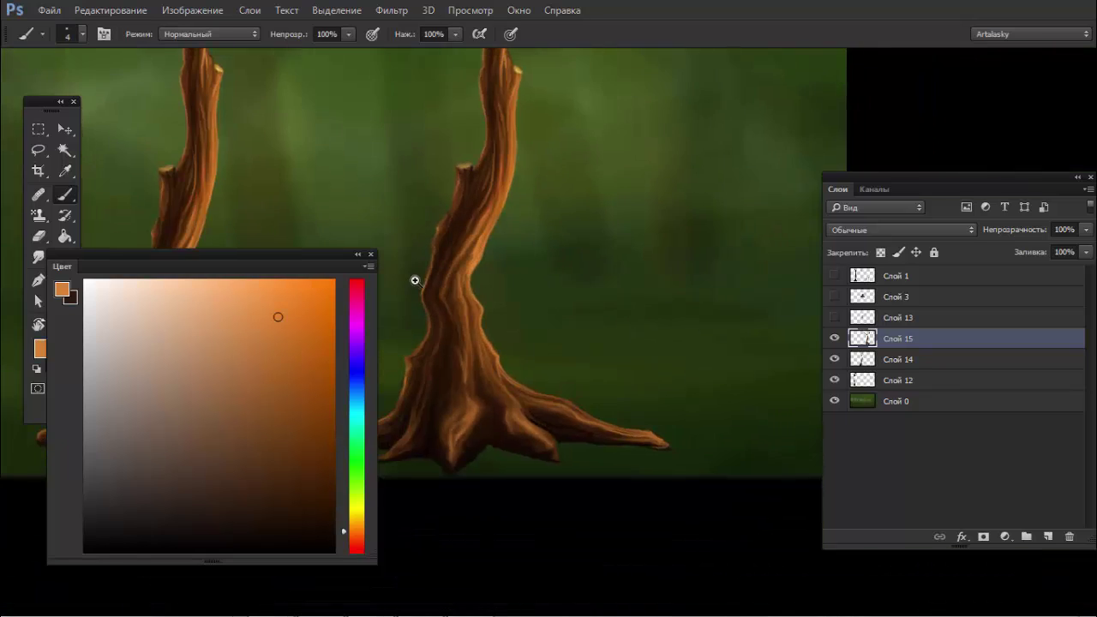
scroll(448, 221, "up", 1)
scroll(465, 211, "up", 2)
key("e")
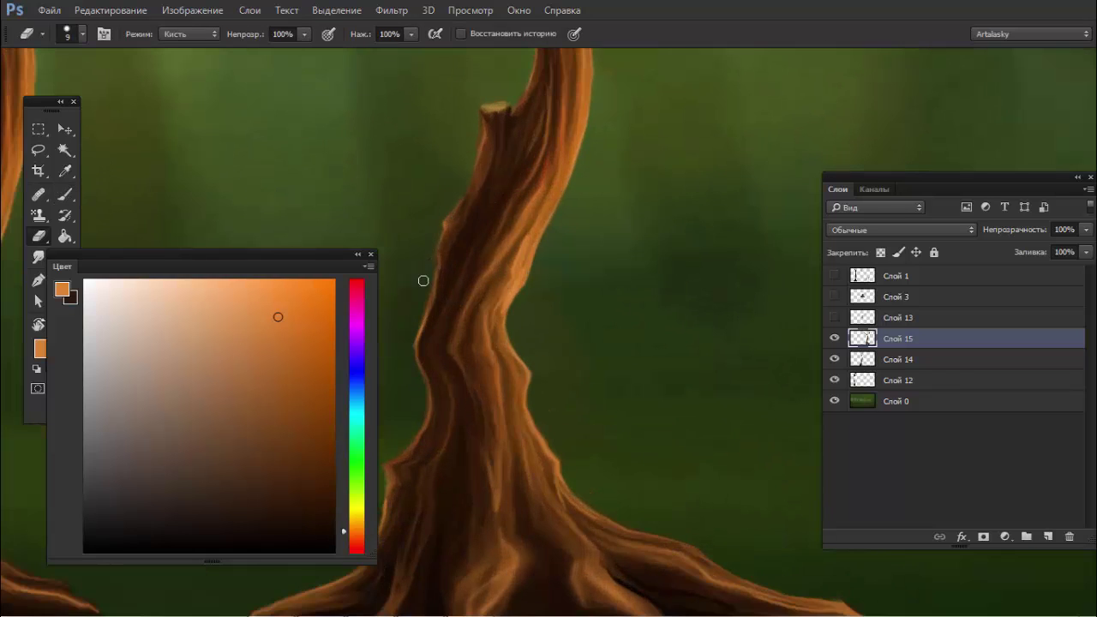
scroll(455, 291, "up", 2)
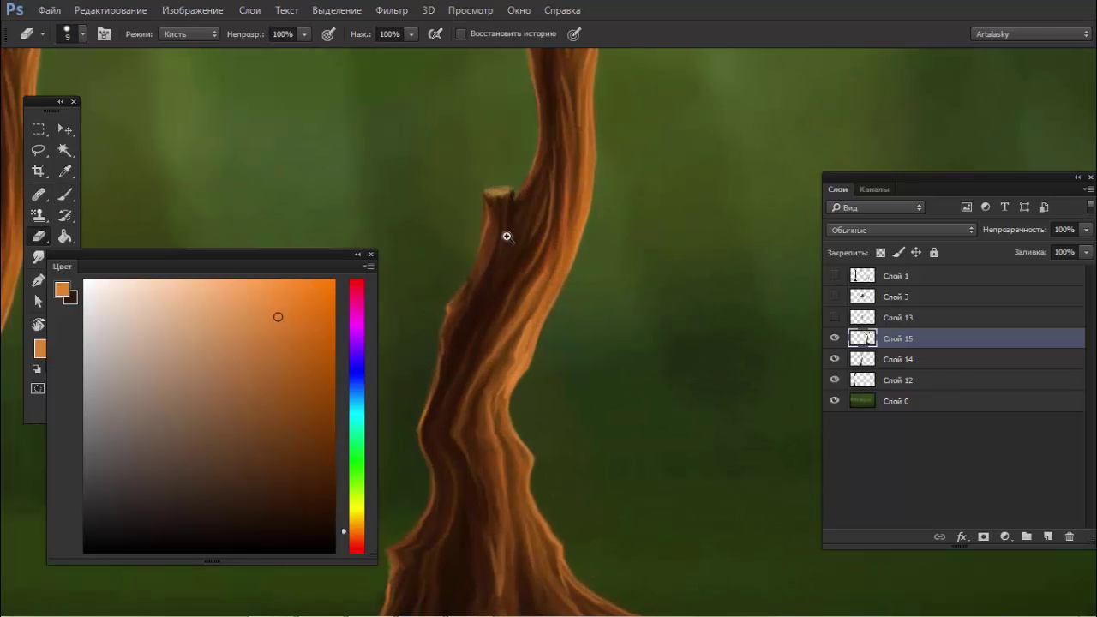
mouse_move(507, 235)
left_mouse_down()
mouse_move(426, 232)
mouse_move(467, 196)
left_mouse_up()
left_click_drag(645, 217, 662, 217)
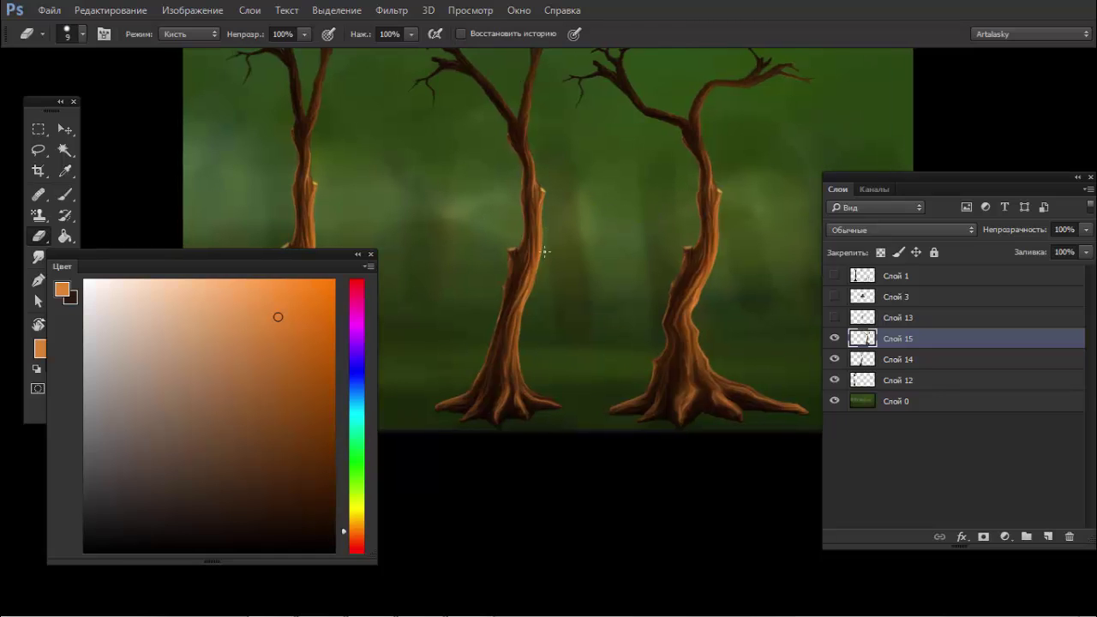
scroll(676, 338, "up", 3)
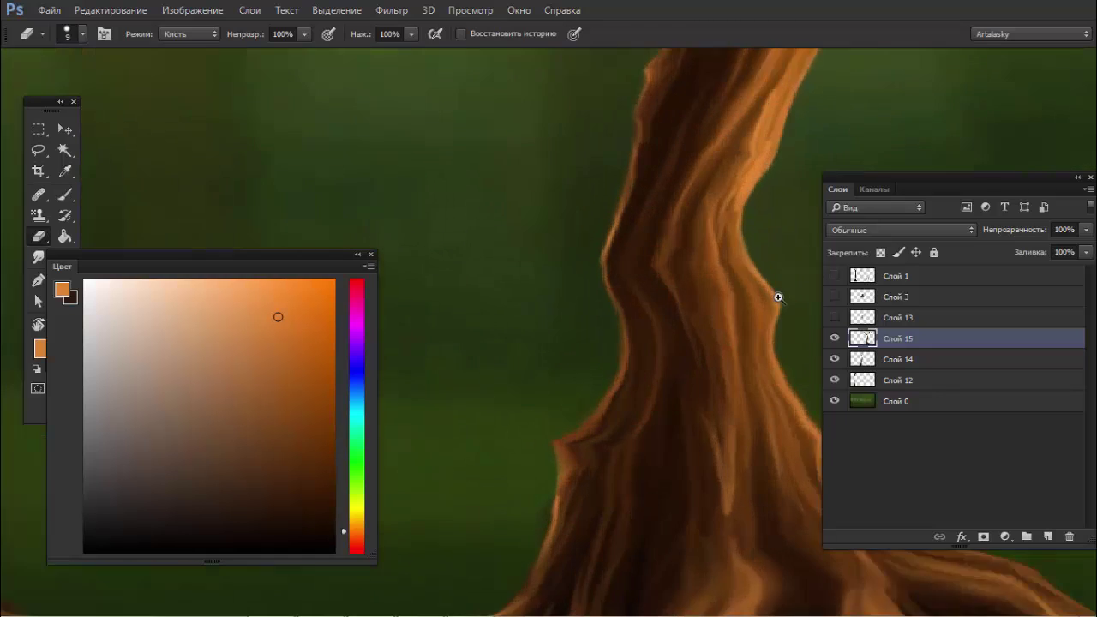
Step: Cover the light sliver on the trunk's left edge with darker brown
key("b")
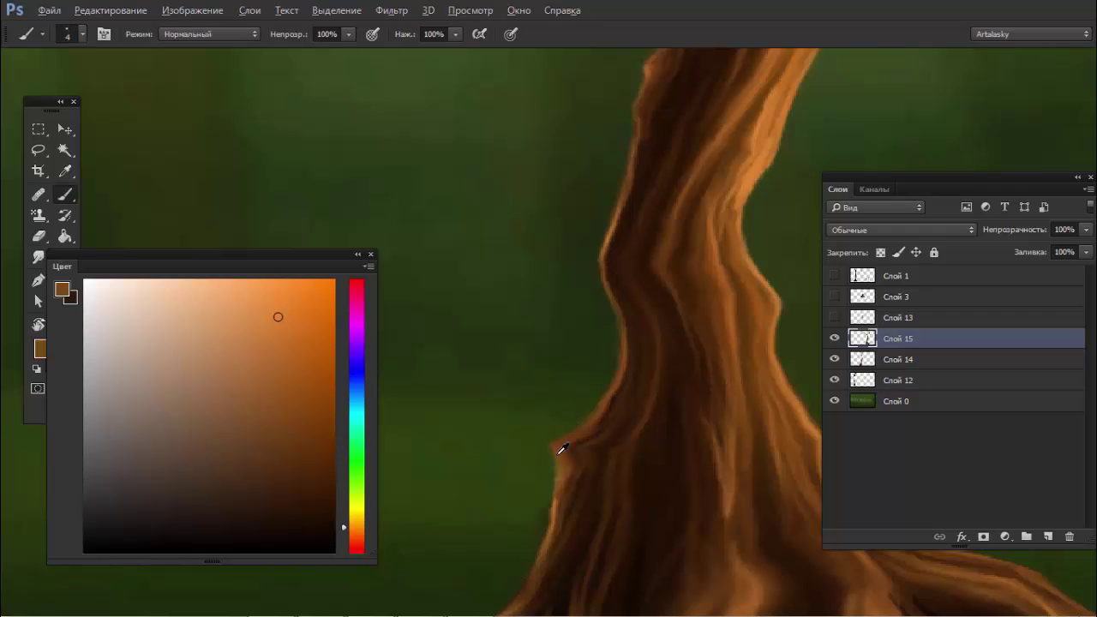
left_click(557, 455, "alt")
left_click(554, 510, "alt")
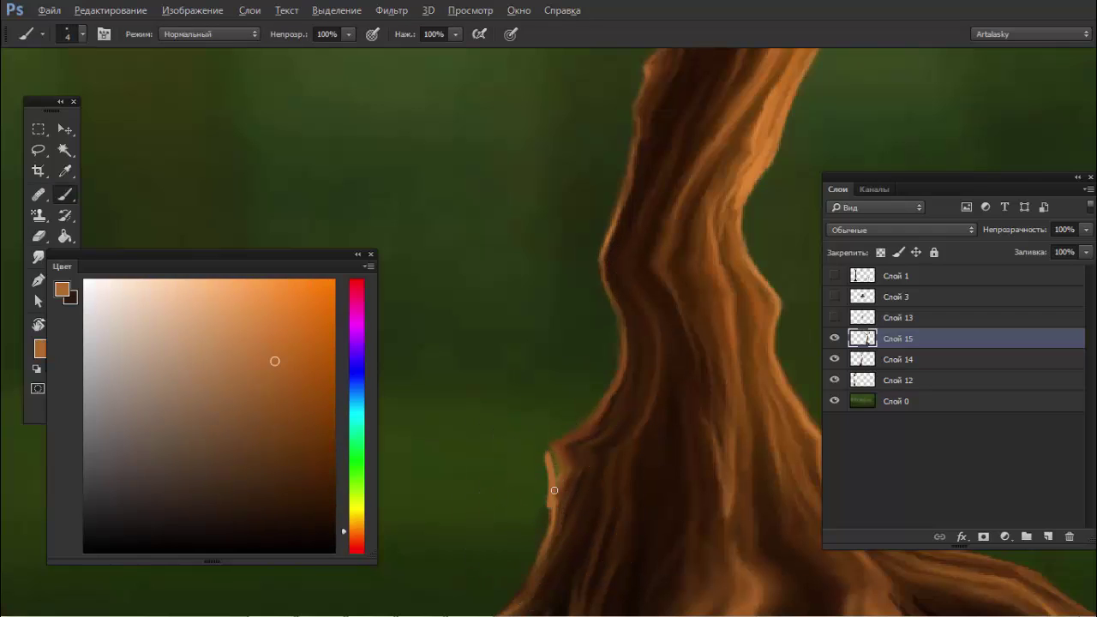
left_click_drag(554, 490, 550, 453)
Step: Brush a light orange highlight along the trunk's left edge near the stub
left_click(580, 452, "alt")
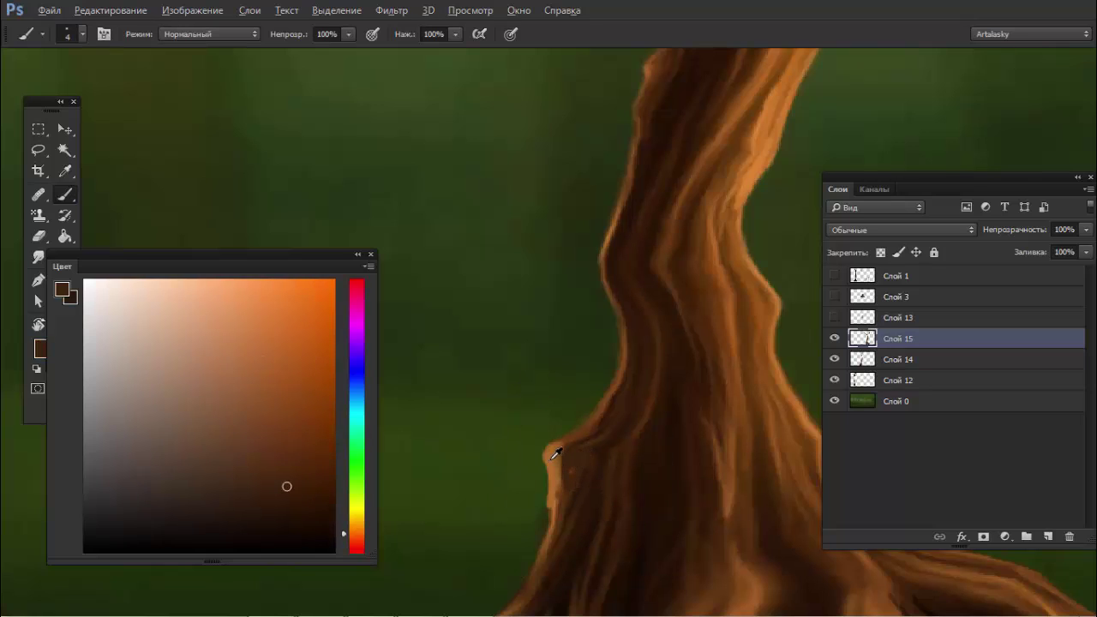
left_click(550, 459, "alt")
mouse_move(573, 438)
left_mouse_down()
mouse_move(616, 385)
mouse_move(574, 454)
mouse_move(589, 442)
left_mouse_up()
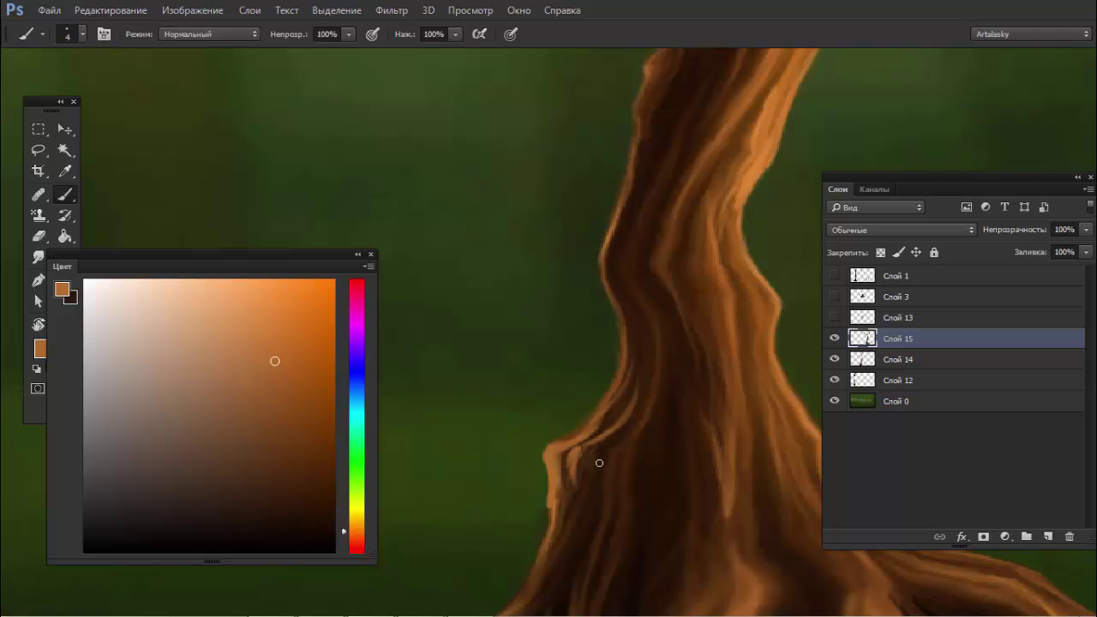
scroll(600, 413, "down", 5)
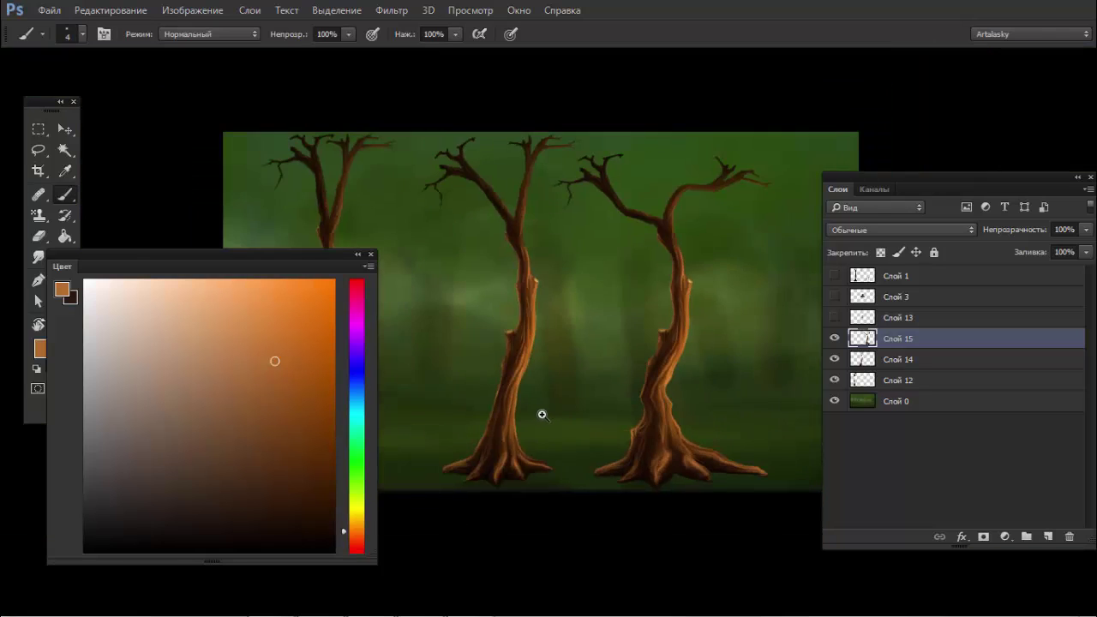
scroll(541, 414, "up", 2)
scroll(571, 406, "up", 2)
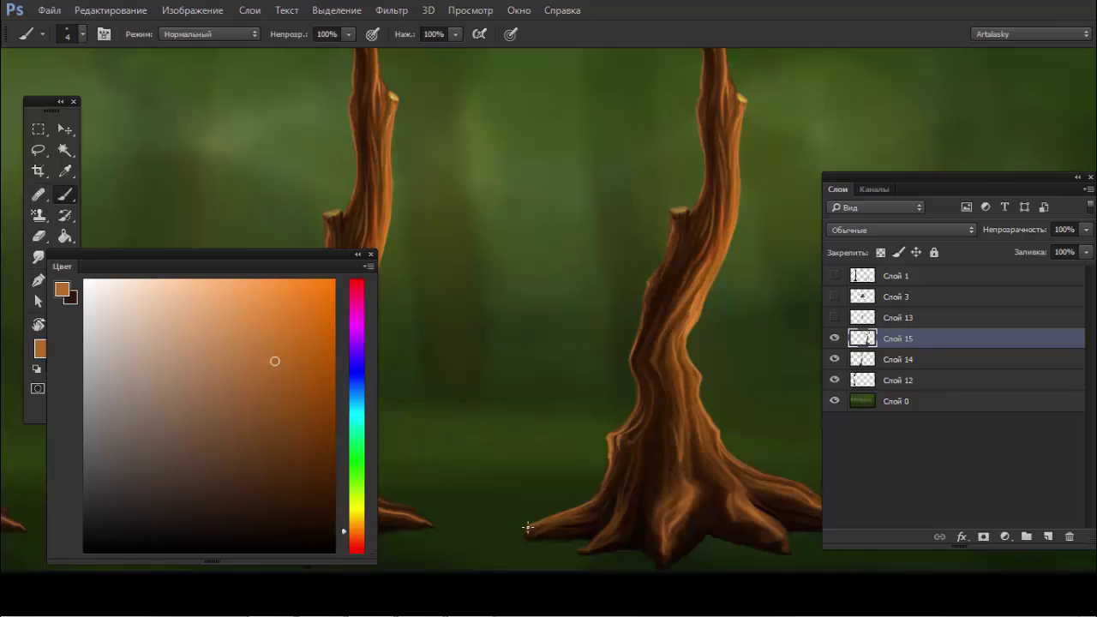
scroll(585, 409, "down", 2)
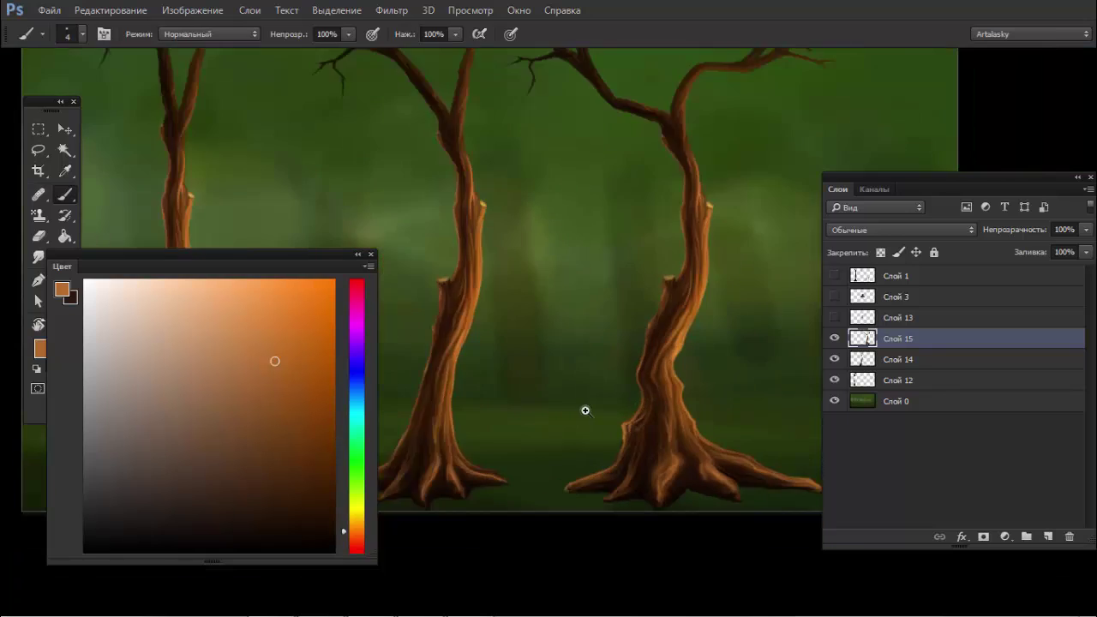
scroll(608, 401, "down", 1)
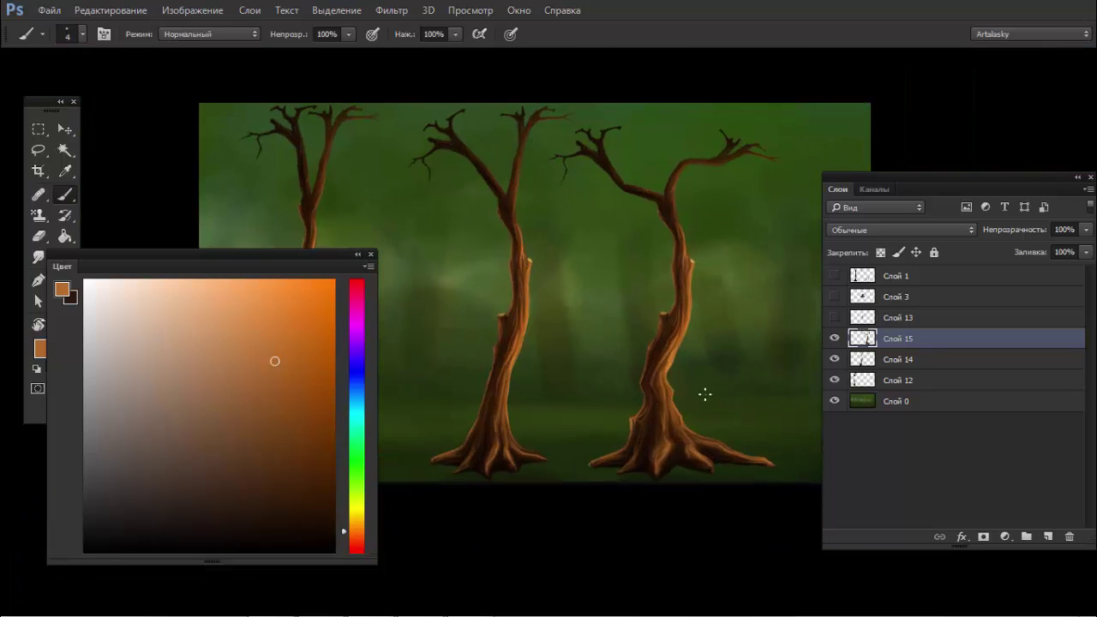
Step: Hide Слой 14 and 15, duplicate Слой 12 and move the copy to the canvas centre
left_click_drag(833, 337, 833, 359)
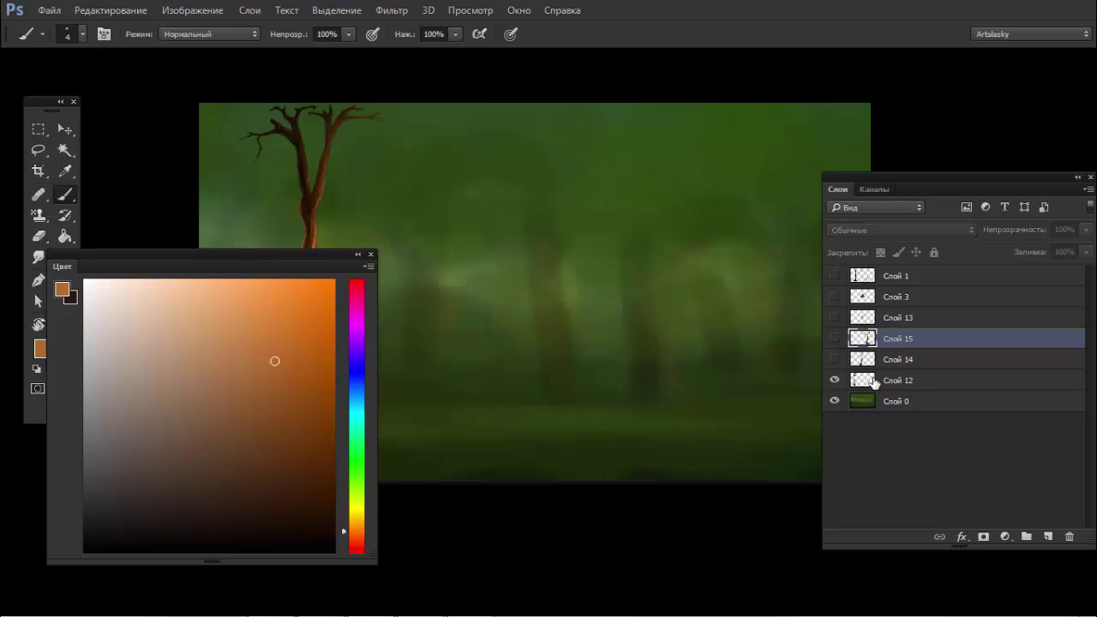
left_click(867, 382)
key("ctrl+j")
key("v")
mouse_move(346, 180)
left_mouse_down()
mouse_move(431, 221)
mouse_move(577, 222)
mouse_move(588, 251)
left_mouse_up()
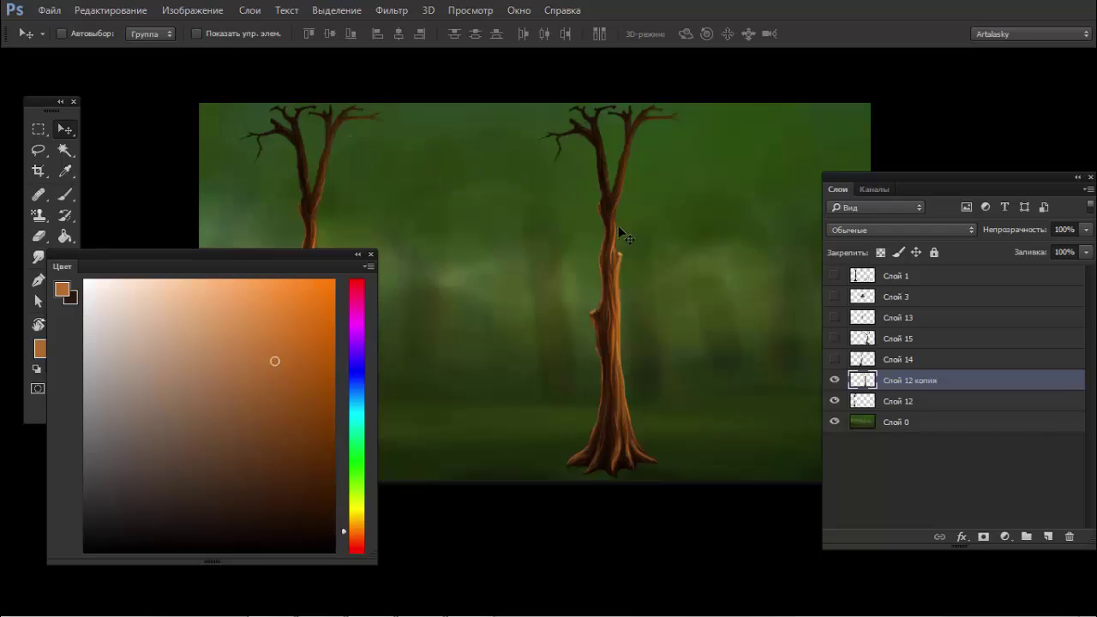
Step: Widen the tree copy to about 185% with Free Transform
key("ctrl+t")
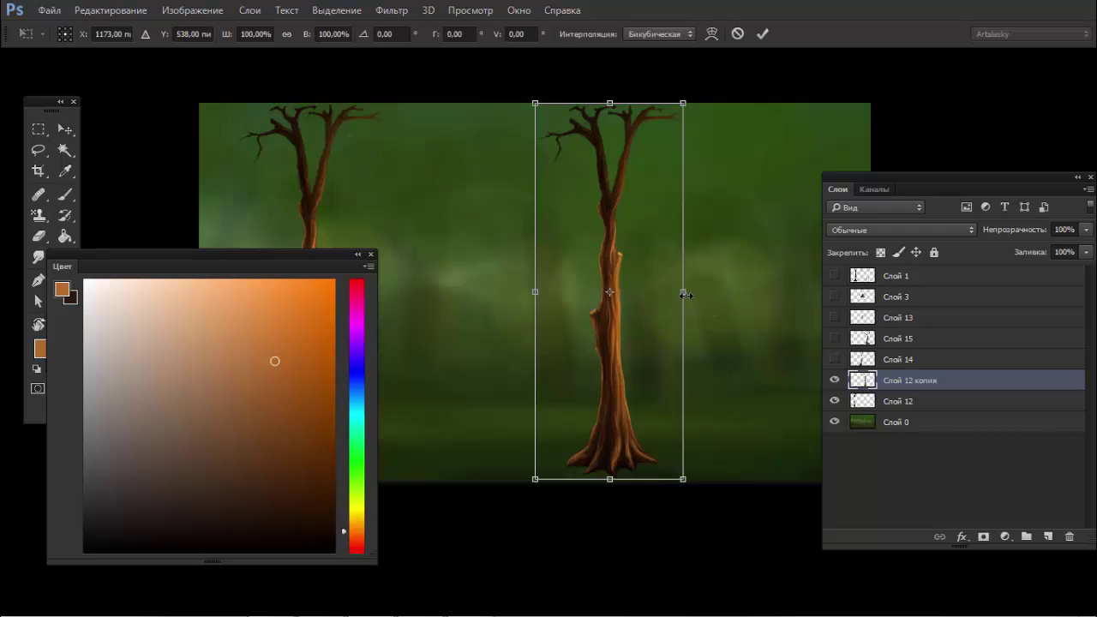
left_click_drag(682, 294, 747, 294)
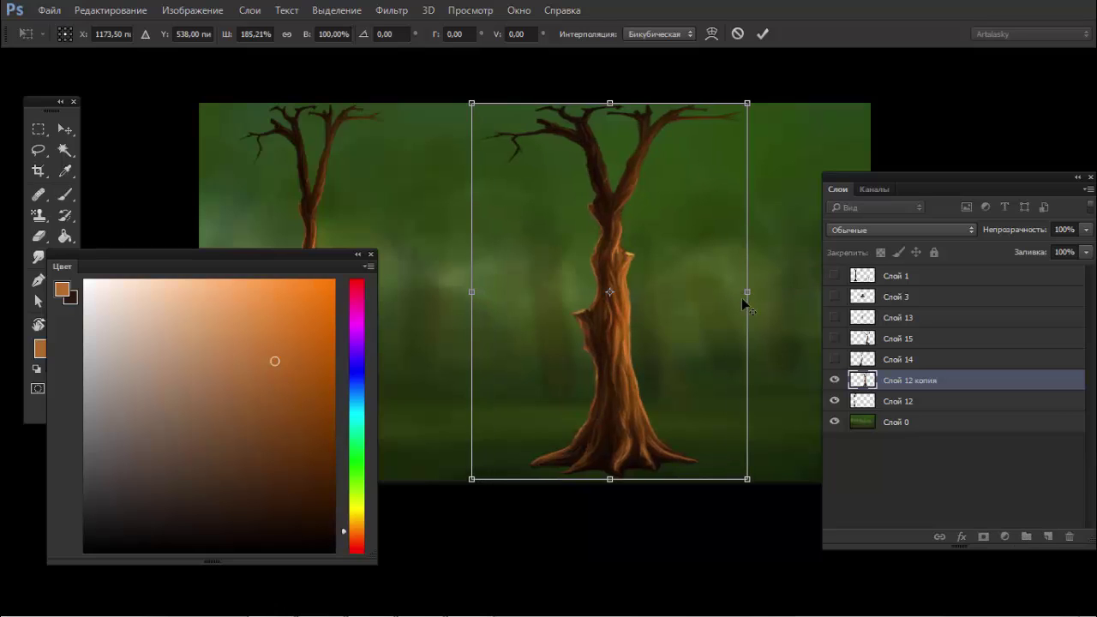
key("Return")
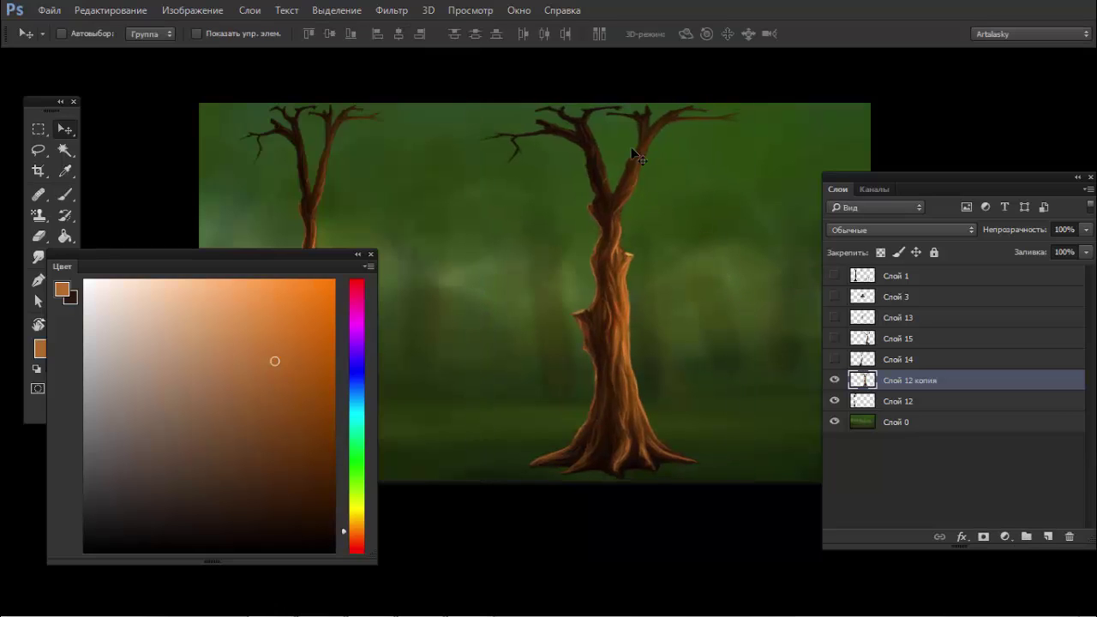
scroll(622, 197, "up", 2)
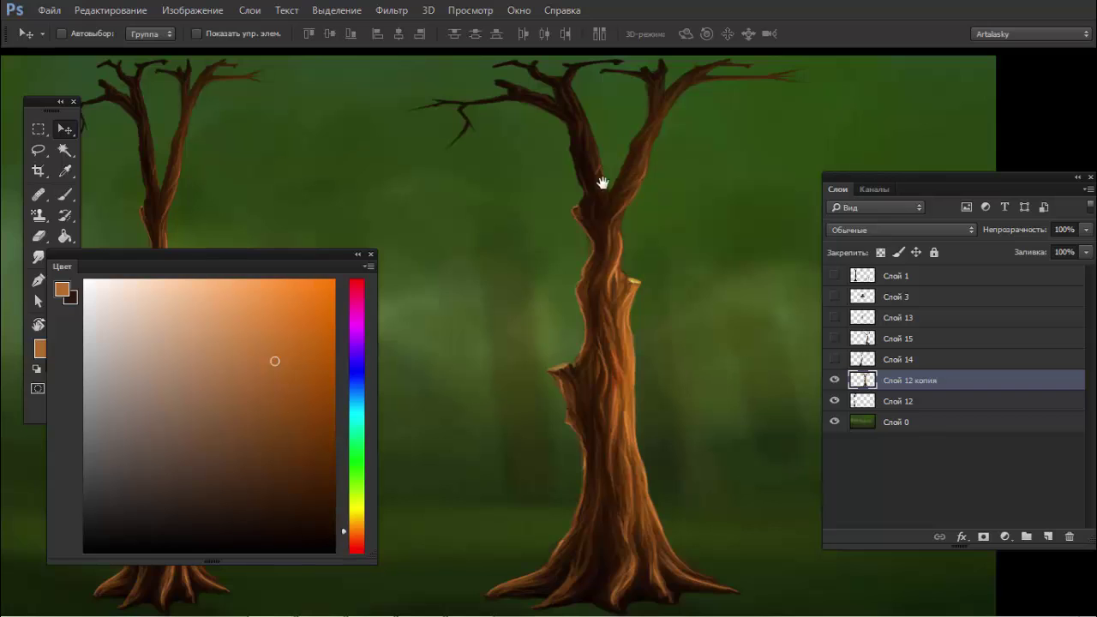
left_click_drag(602, 179, 608, 231)
scroll(634, 227, "down", 1)
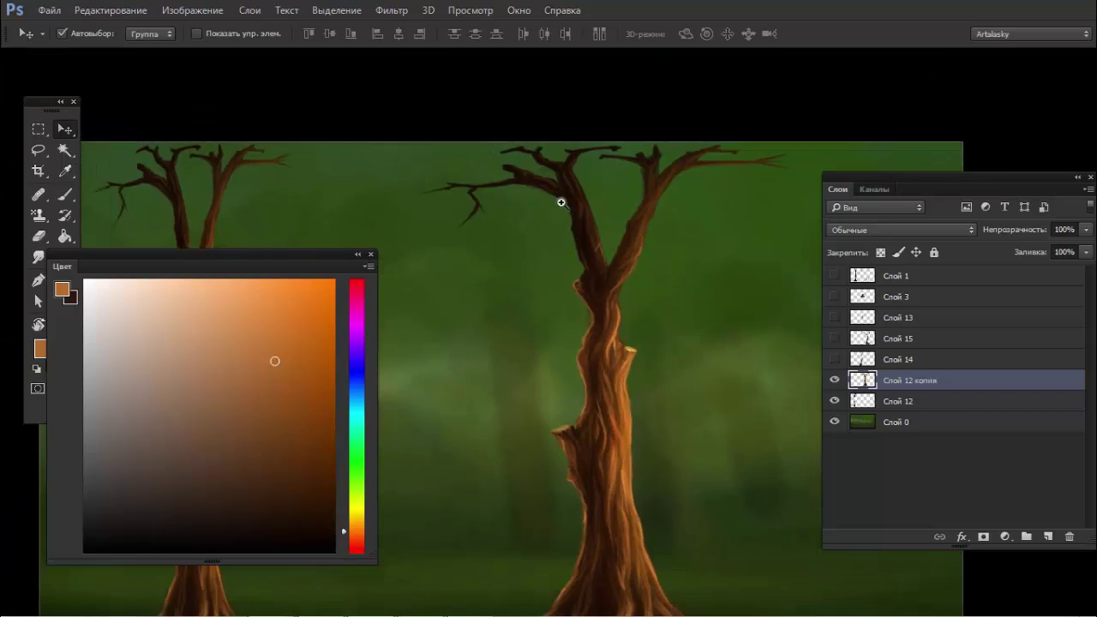
scroll(729, 203, "down", 1)
key("ctrl+t")
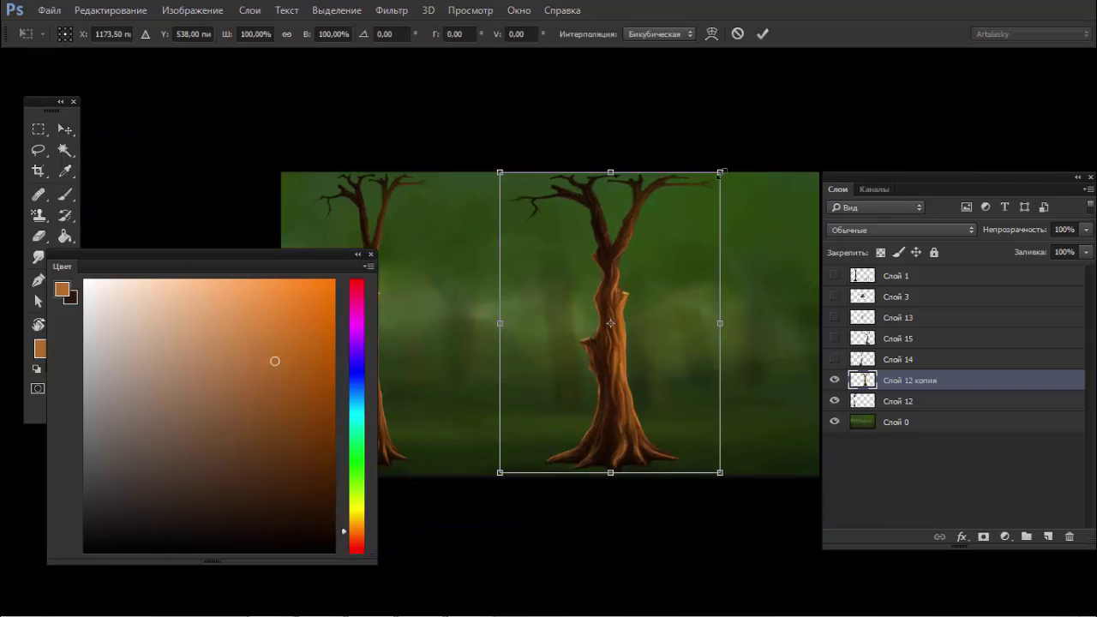
key("Return")
Step: Select the copy's upper part and stretch it upward past the canvas top
key("m")
left_click_drag(481, 173, 758, 273)
key("ctrl+t")
left_click_drag(621, 174, 613, 106)
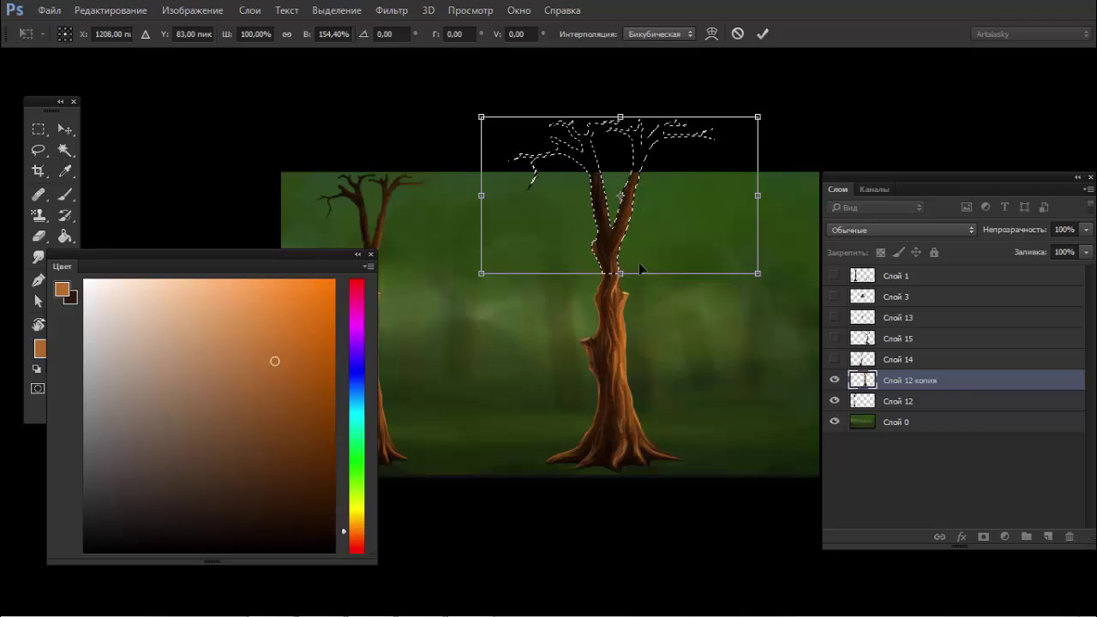
key("Return")
Step: Enlarge the canvas upward and to the right with the Crop tool
key("c")
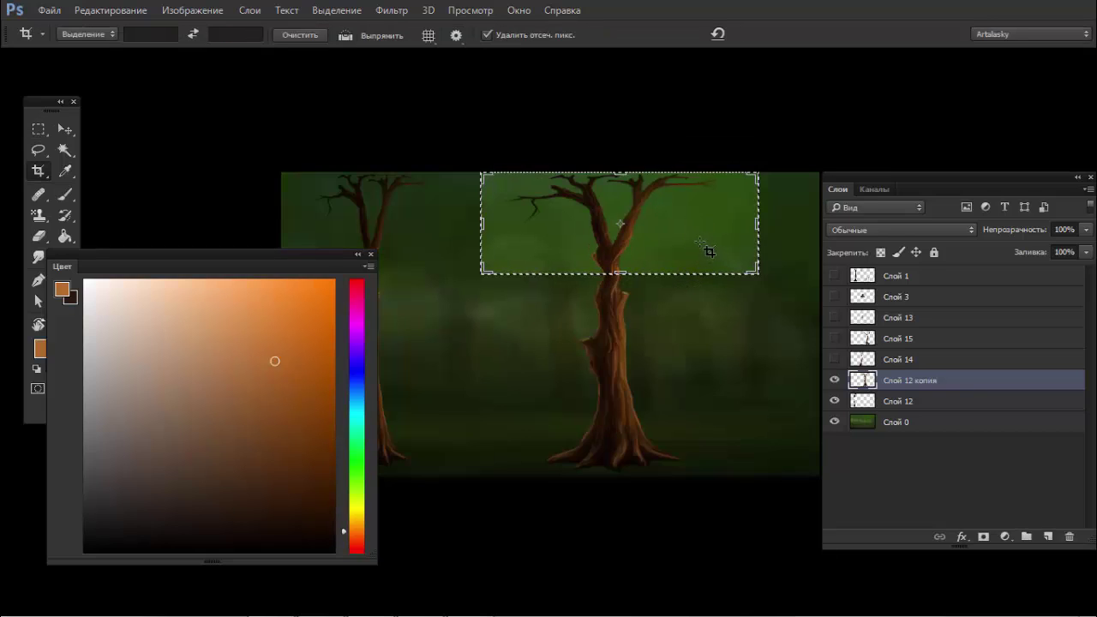
key("Escape")
scroll(668, 247, "down", 1)
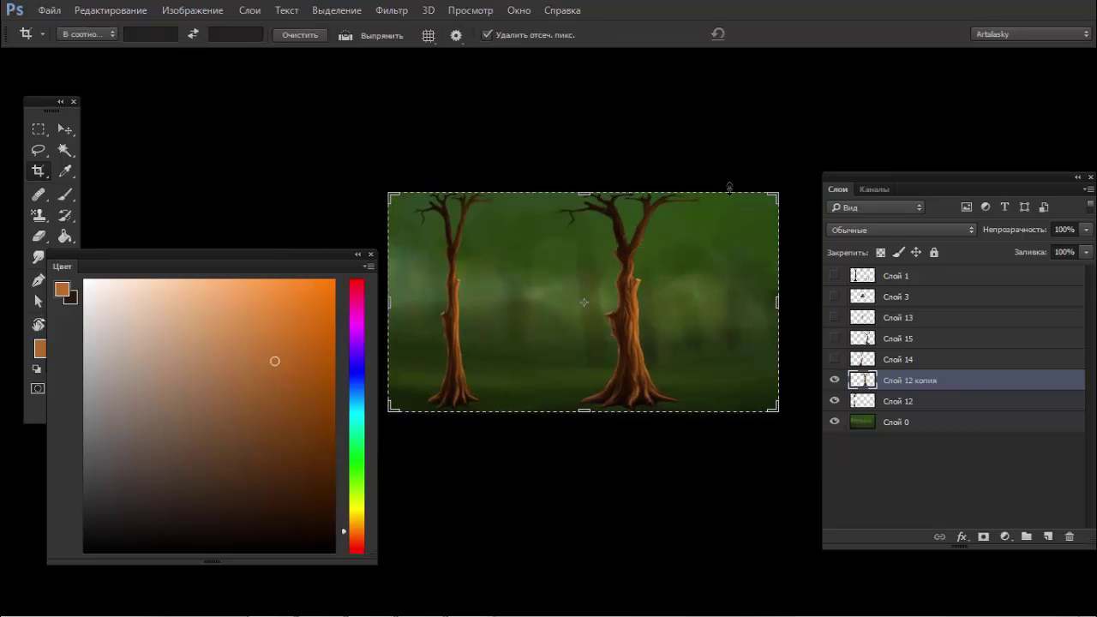
left_click_drag(771, 199, 827, 105)
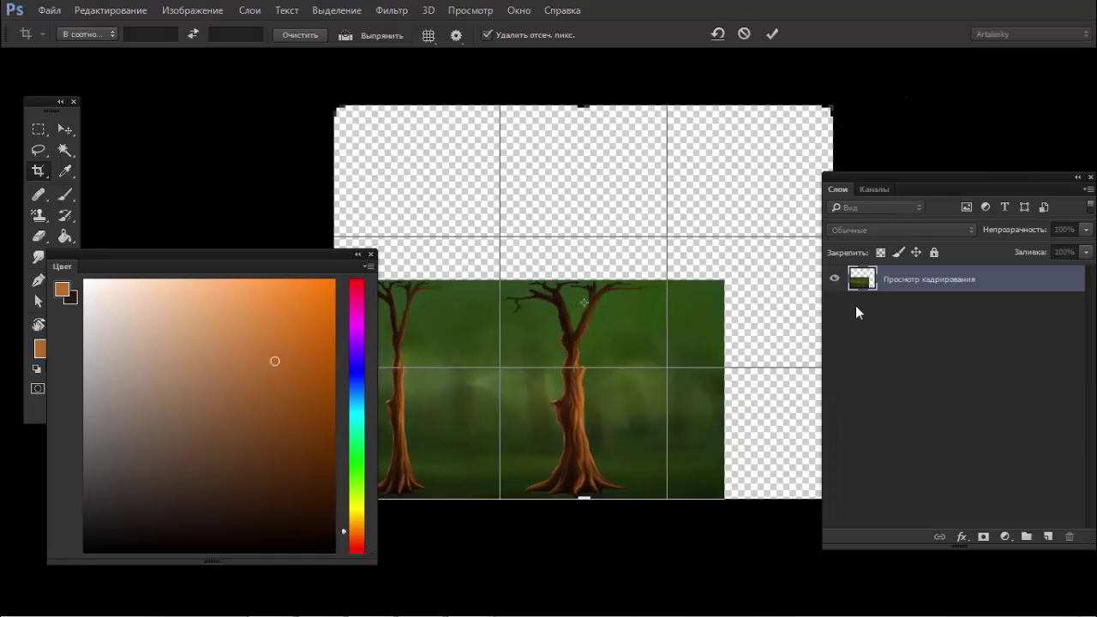
key("Return")
Step: Fill the new empty canvas area on Слой 0 with black
left_click(888, 464)
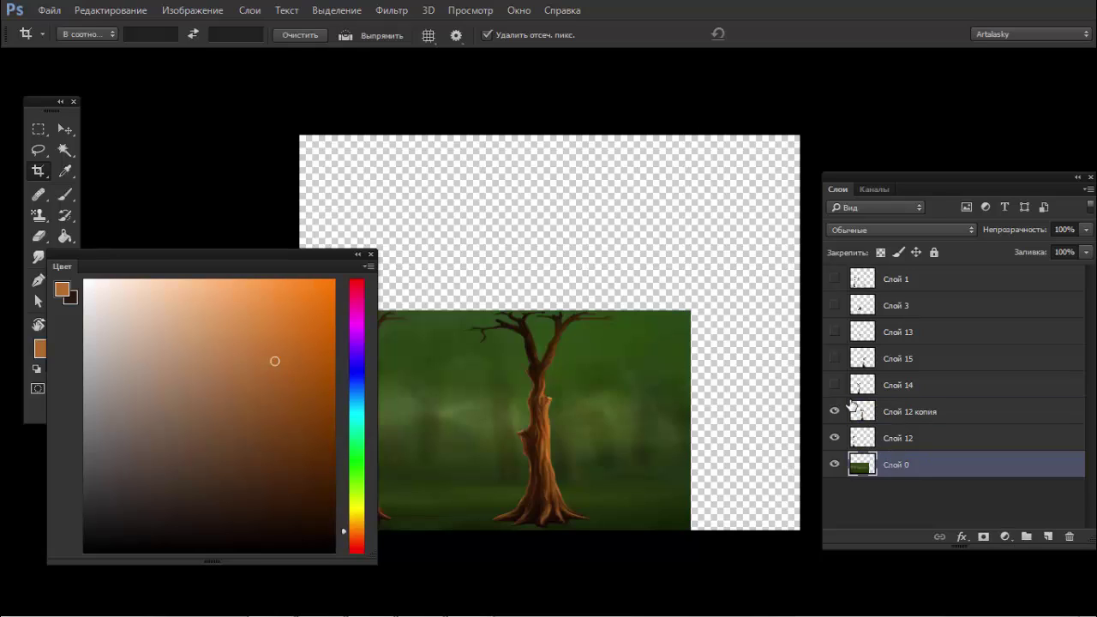
key("g")
key("d")
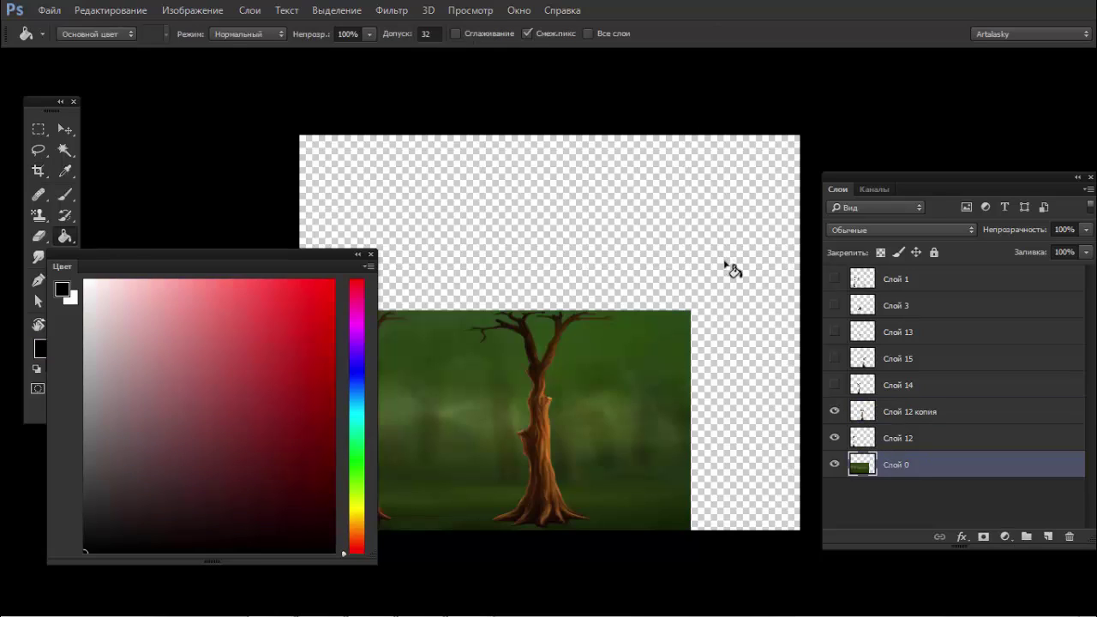
left_click(726, 279)
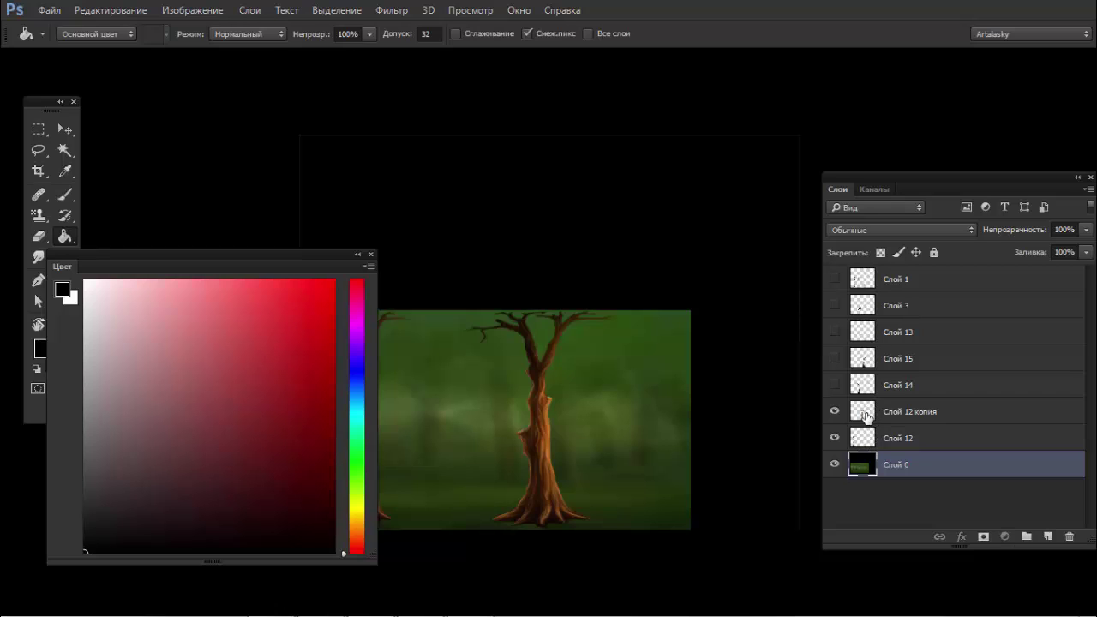
left_click(864, 414)
Step: Stretch the selected crown on Слой 12 копия up to about 191%, then deselect
key("m")
left_click_drag(466, 290, 624, 375)
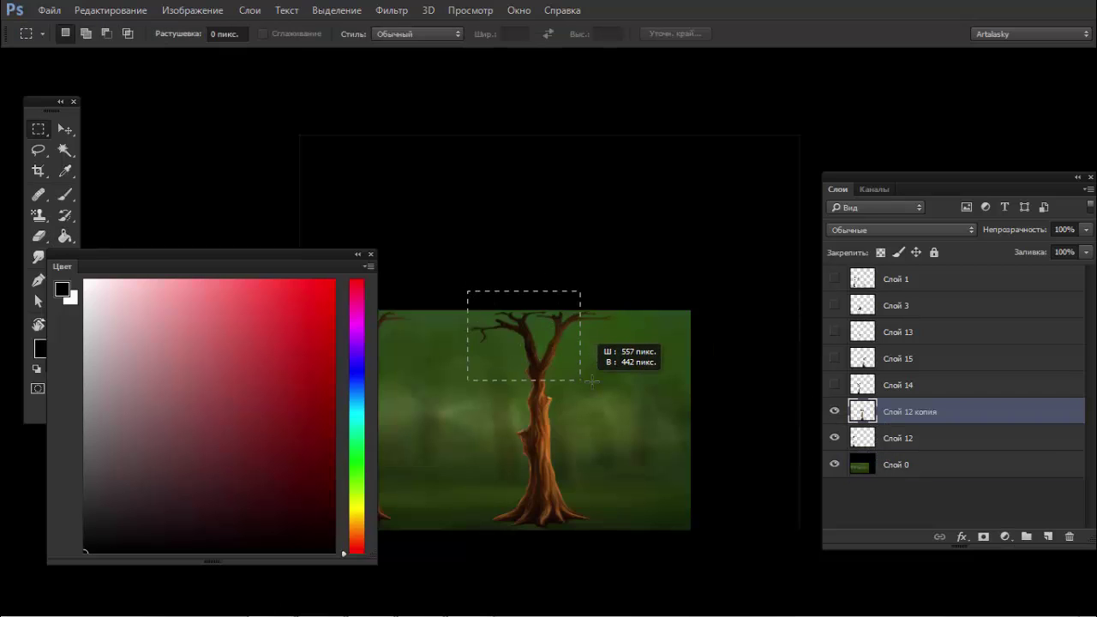
key("ctrl+t")
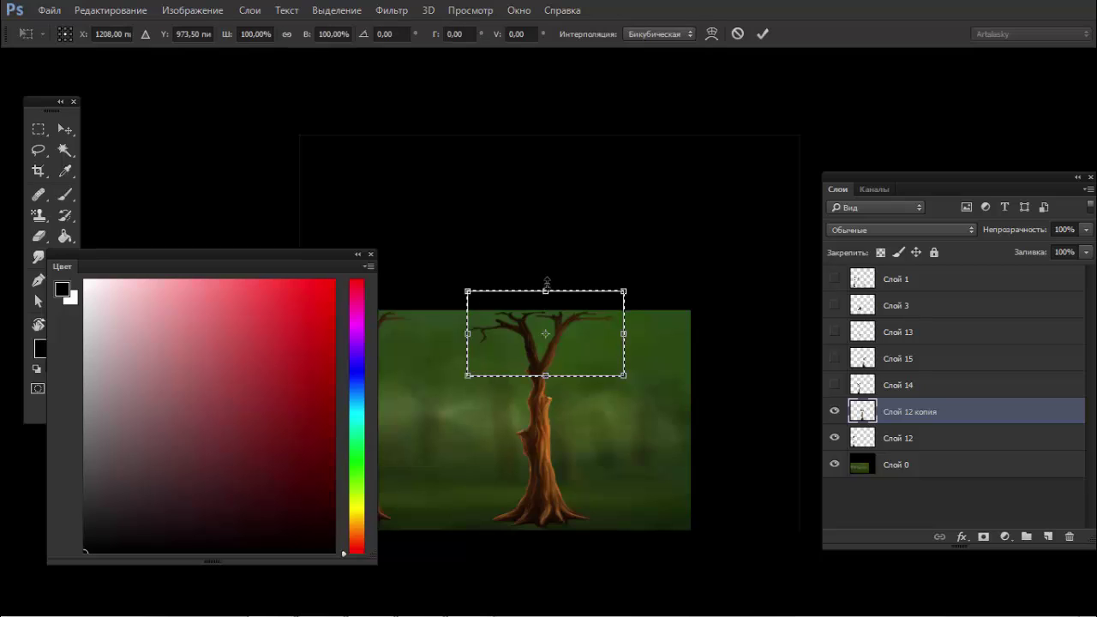
left_click_drag(545, 291, 538, 209)
key("Return")
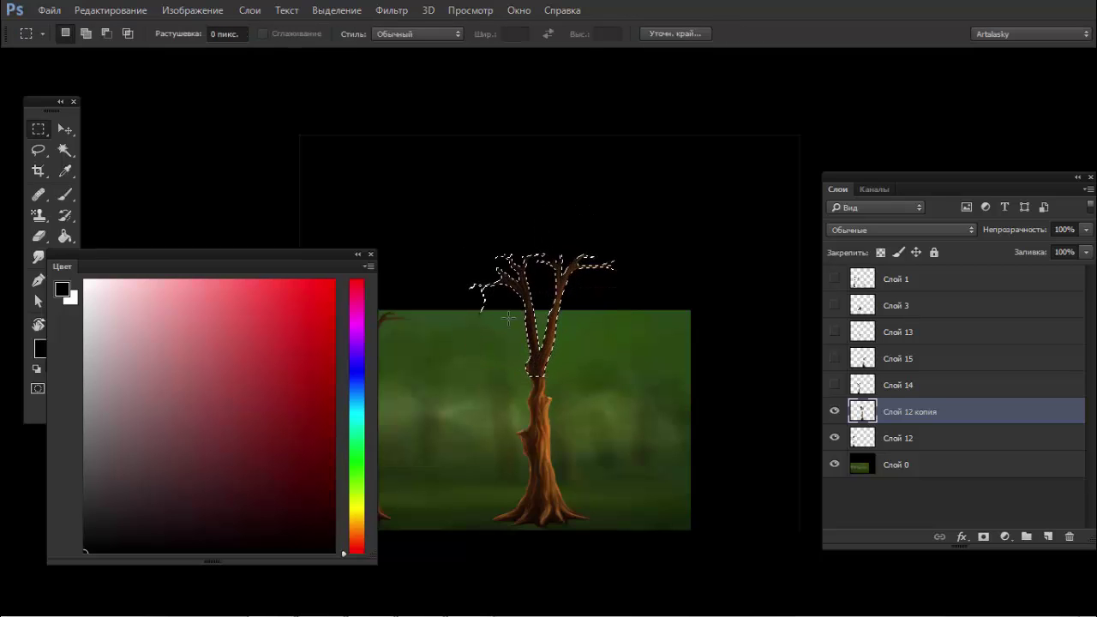
key("ctrl+d")
left_click_drag(581, 404, 667, 327)
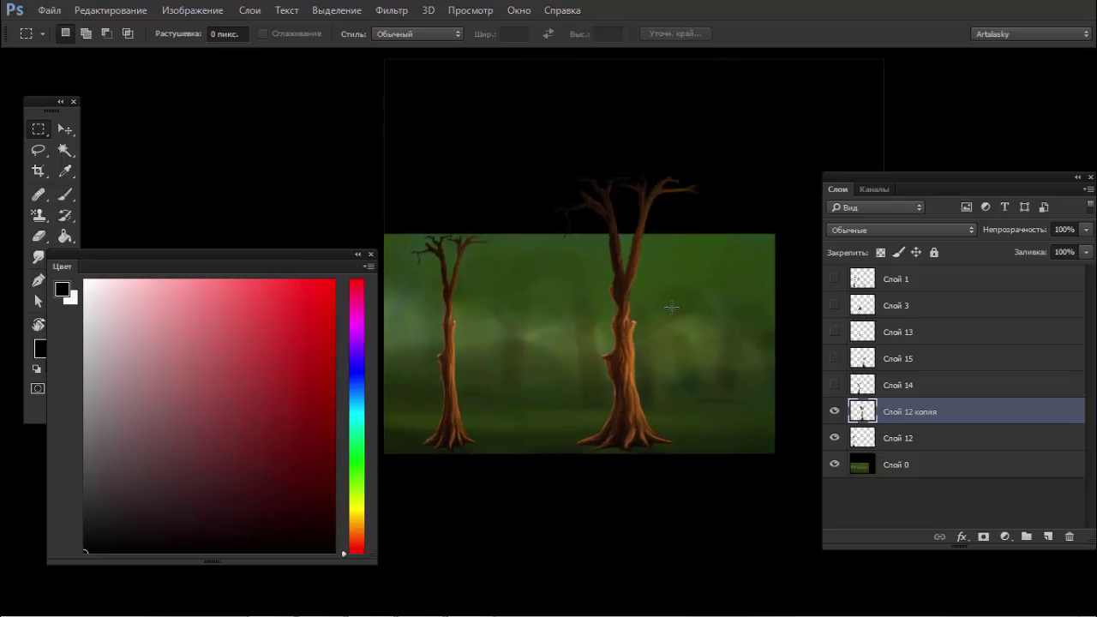
mouse_move(626, 375)
left_mouse_down()
mouse_move(702, 361)
mouse_move(702, 338)
left_mouse_up()
scroll(705, 318, "down", 3)
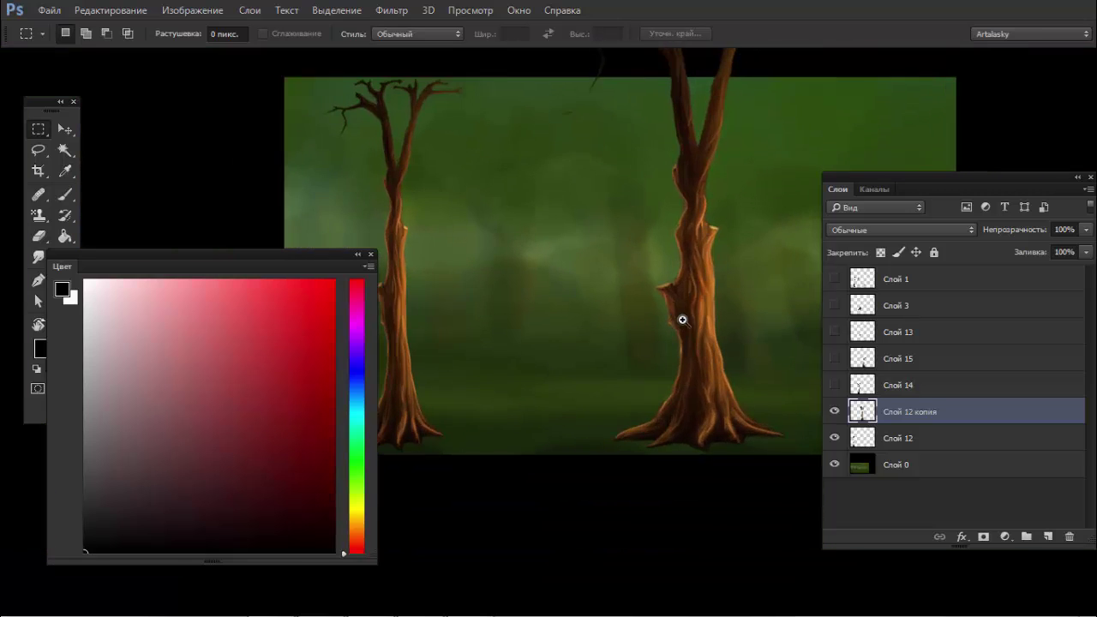
Step: Lasso-select the right tree's upper trunk above the stub
key("l")
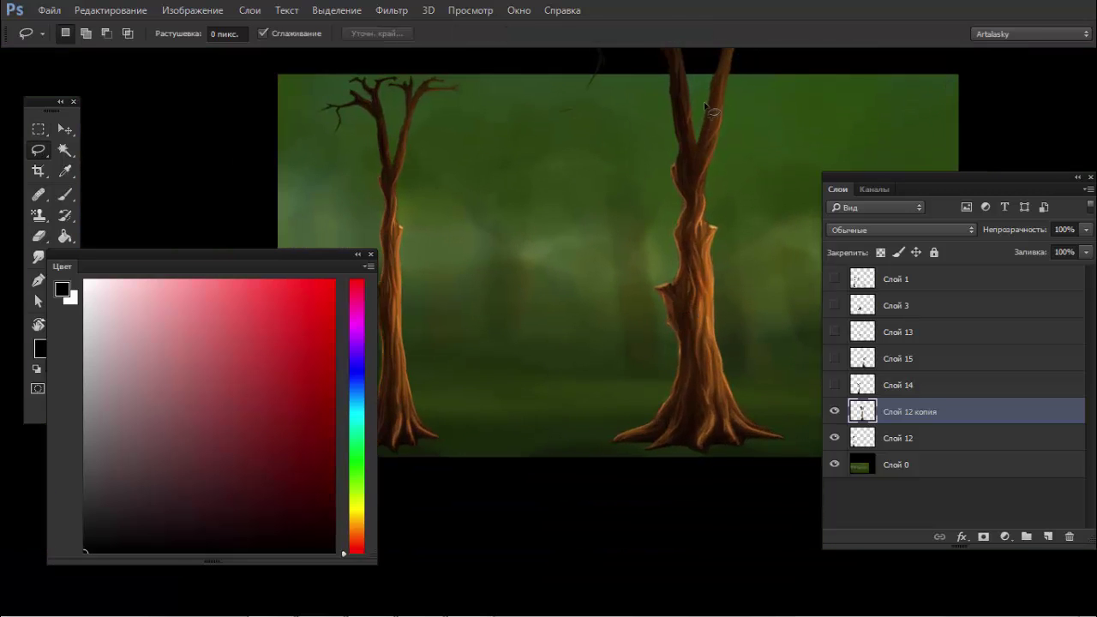
mouse_move(652, 201)
left_mouse_down()
mouse_move(670, 157)
mouse_move(747, 251)
left_mouse_up()
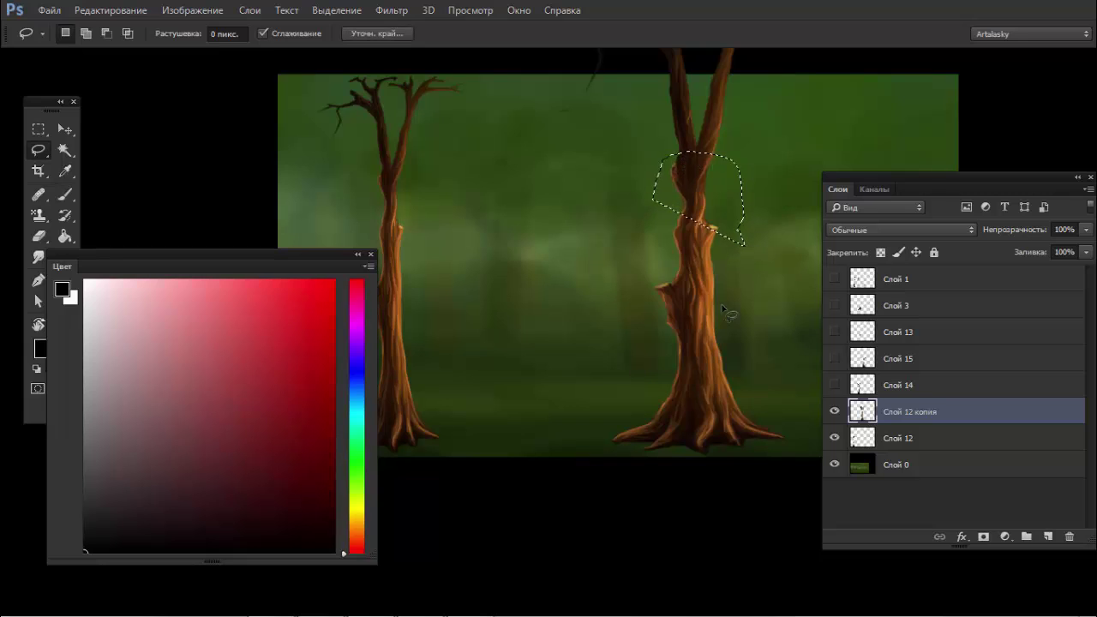
left_click_drag(698, 201, 686, 269)
mouse_move(745, 154)
left_mouse_down()
mouse_move(648, 157)
mouse_move(782, 240)
left_mouse_up()
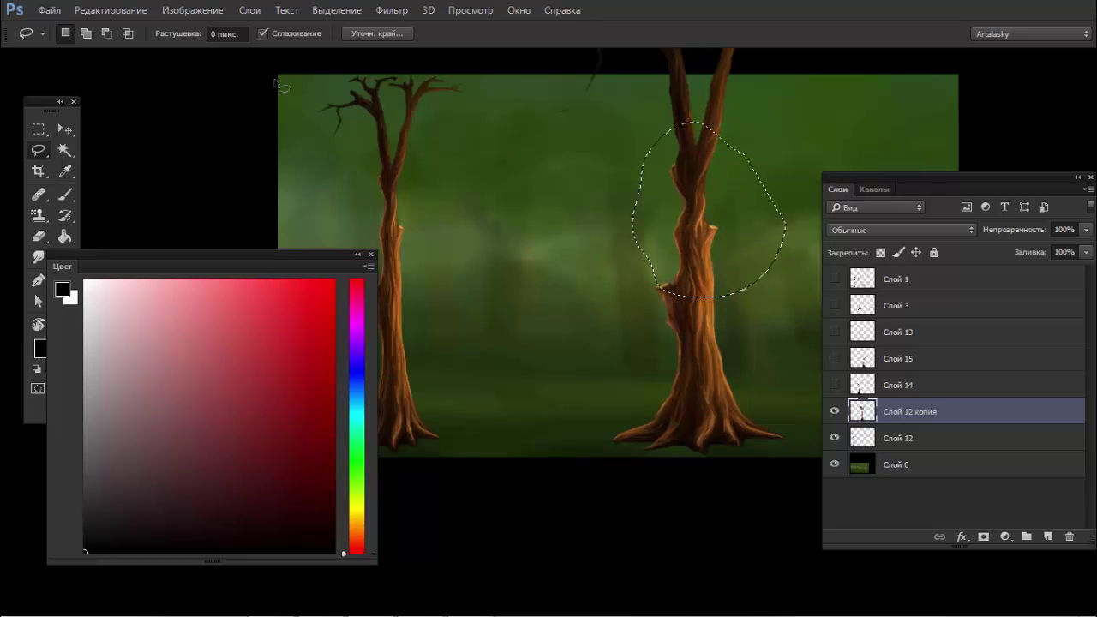
Step: Warp the selected trunk piece narrower, reshape its top and lower corners, apply it and deselect
left_click(137, 11)
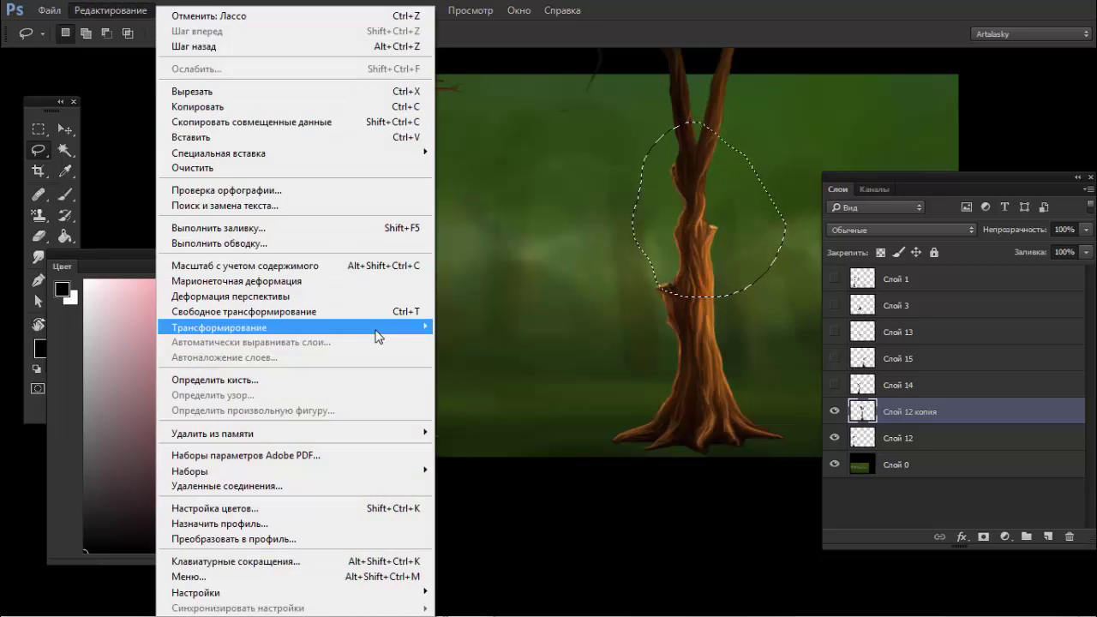
left_click(472, 425)
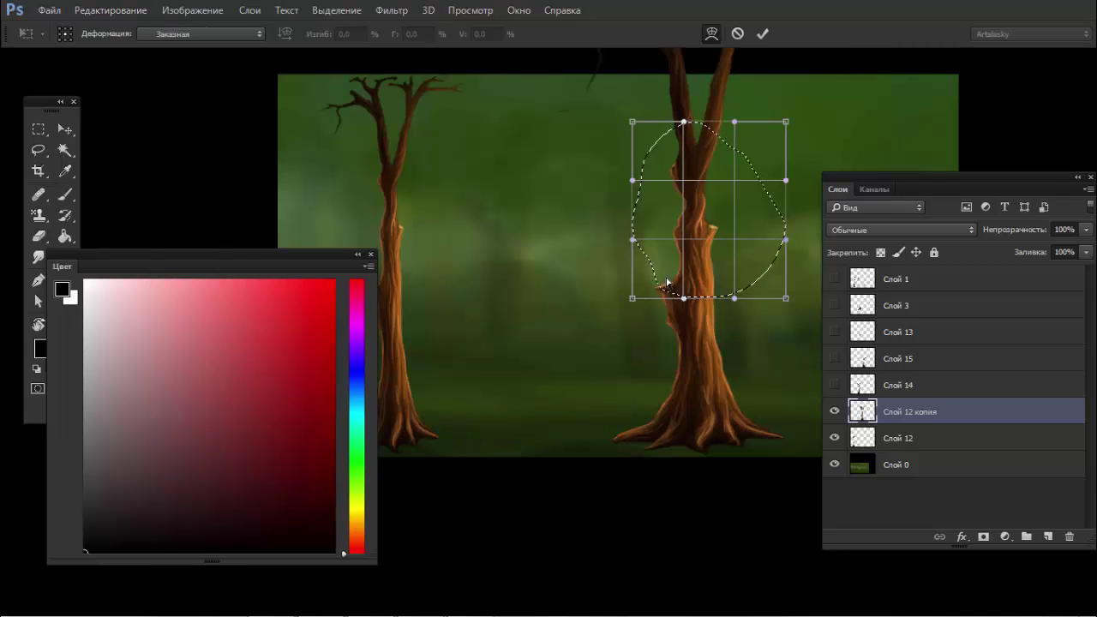
scroll(730, 186, "up", 1)
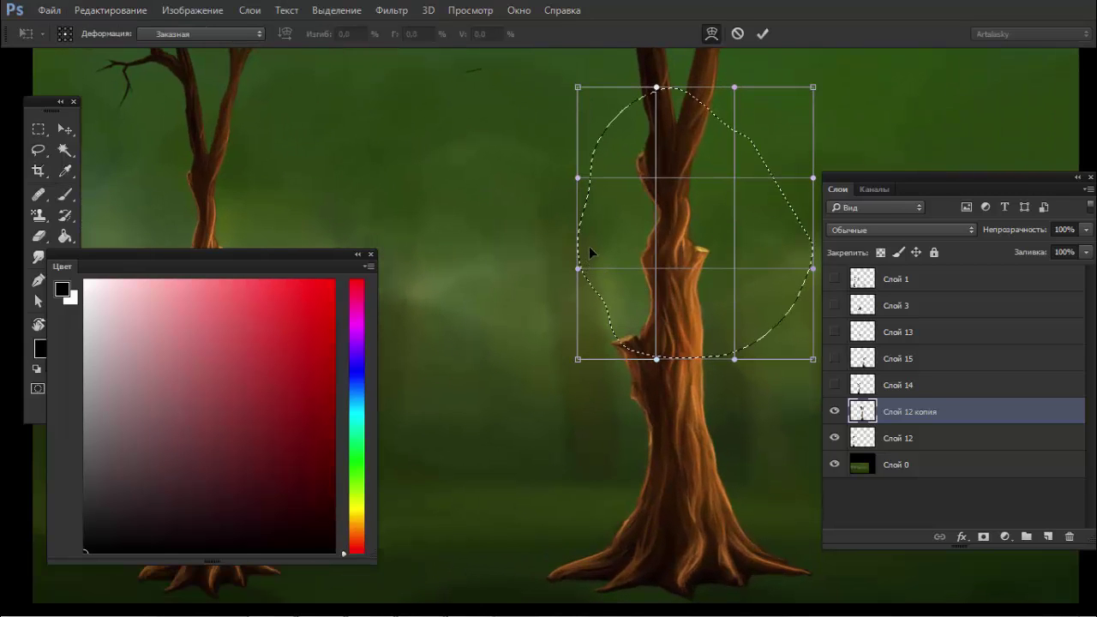
left_click_drag(589, 250, 631, 249)
left_click_drag(809, 287, 741, 294)
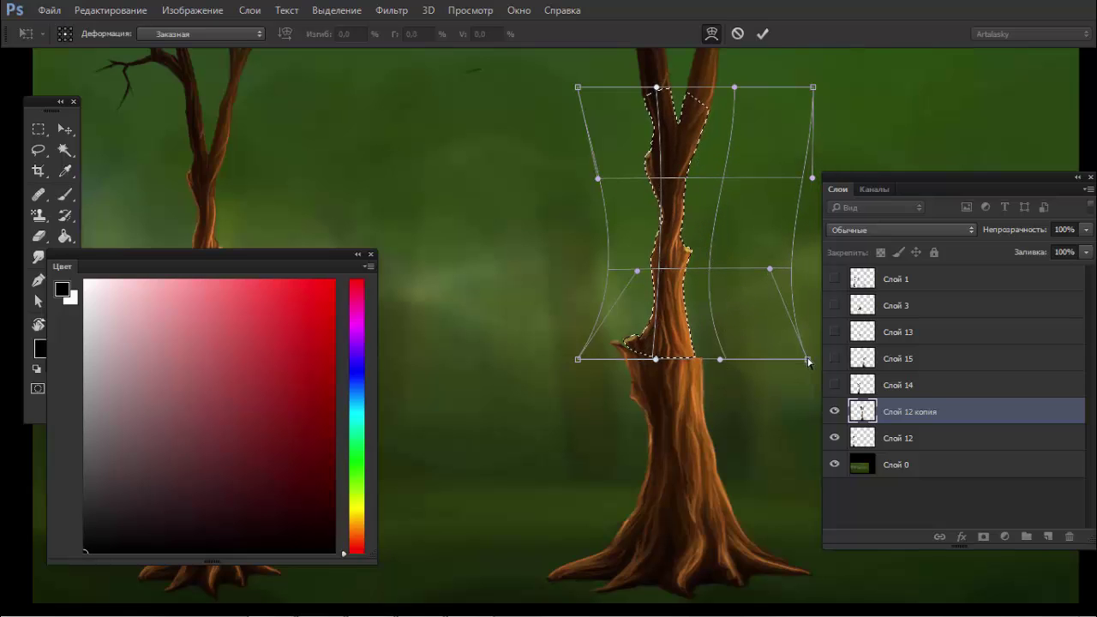
left_click_drag(808, 360, 859, 351)
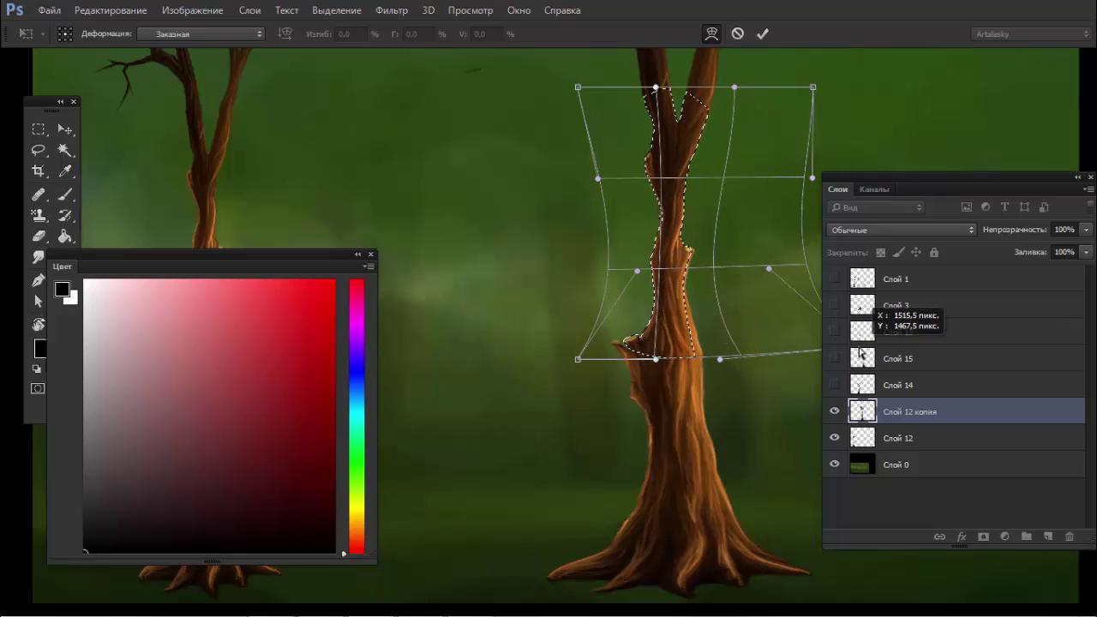
left_click_drag(610, 136, 748, 101)
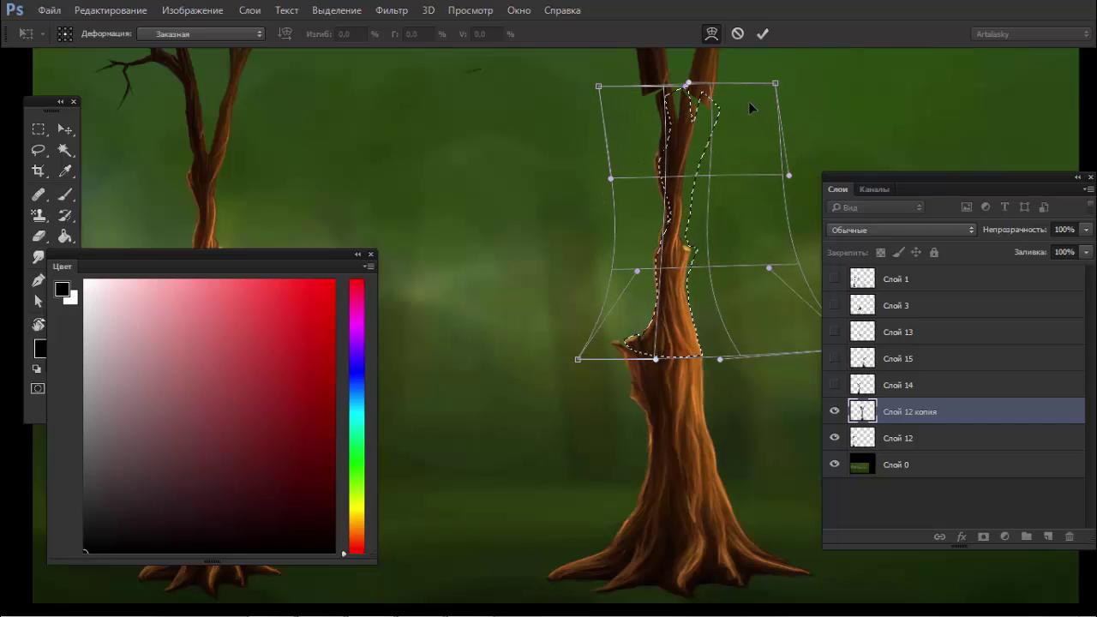
left_click_drag(598, 86, 566, 82)
mouse_move(776, 83)
left_mouse_down()
mouse_move(824, 52)
mouse_move(843, 77)
left_mouse_up()
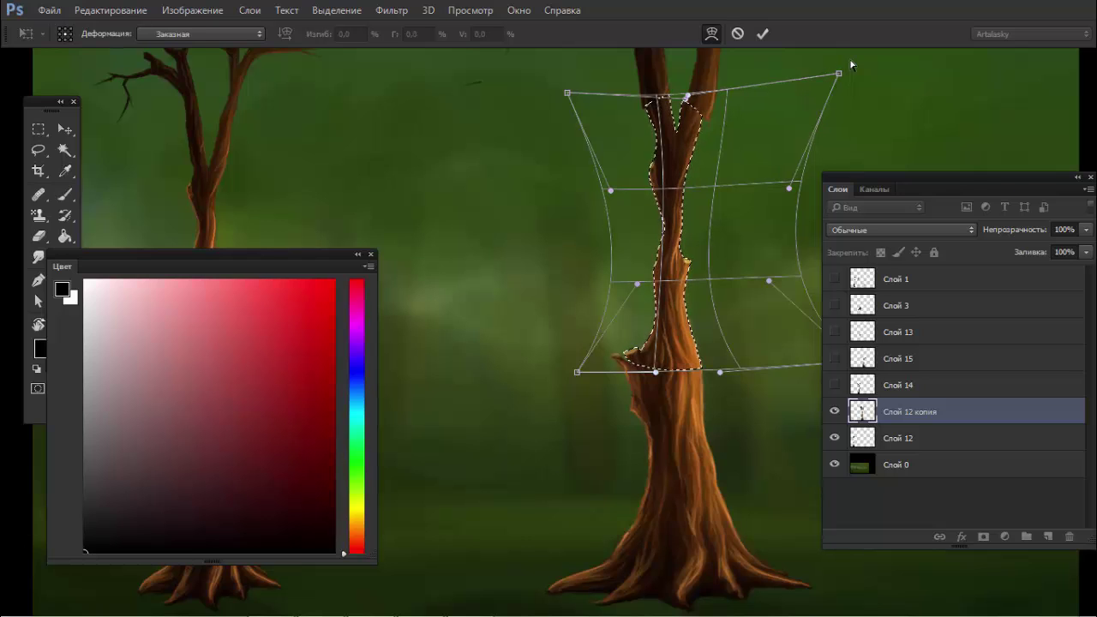
key("l")
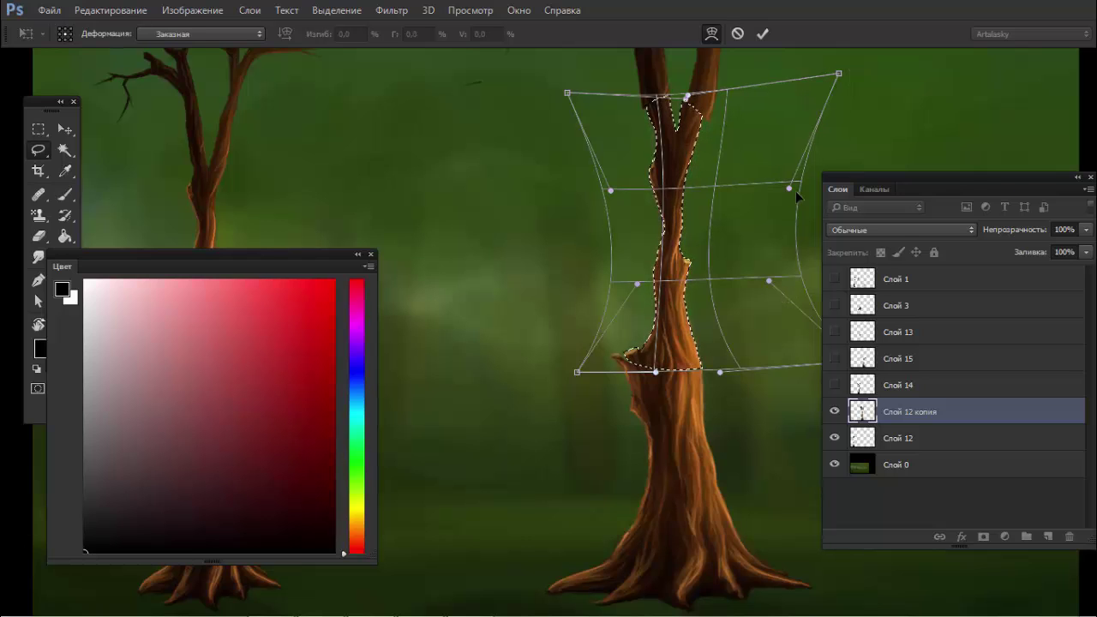
key("Return")
key("ctrl+d")
Step: Zoom in on the right trunk and clear the leftover selection
key("ctrl+minus")
key("ctrl+minus")
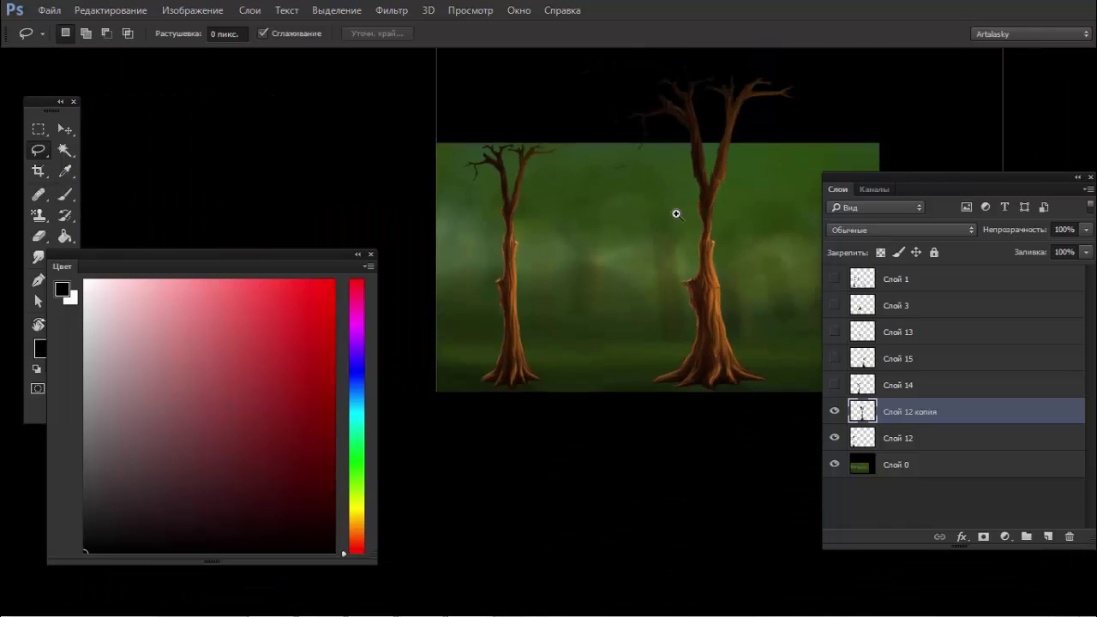
left_click_drag(675, 214, 746, 210)
key("ctrl+shift+d")
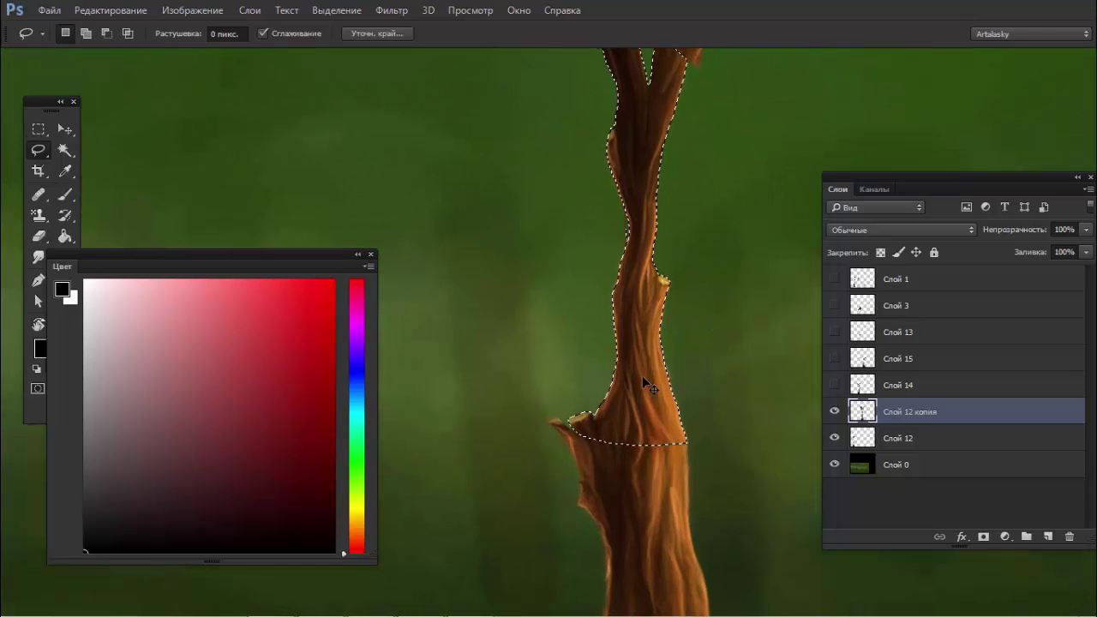
key("ctrl+d")
Step: Paint light orange highlight strokes up the right trunk using colours sampled from it
key("b")
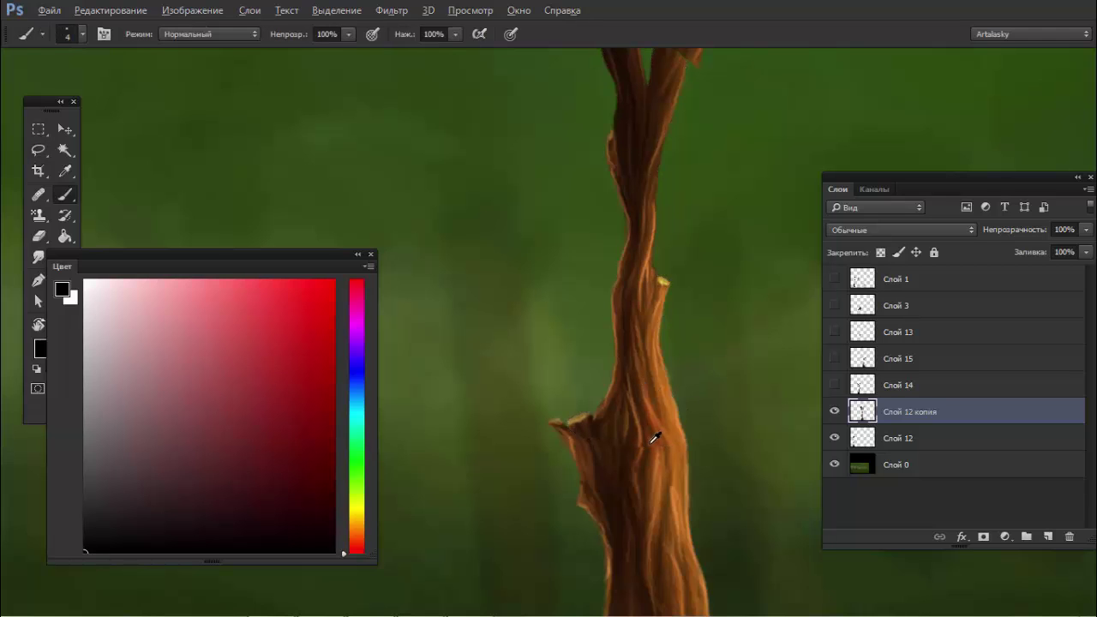
left_click(654, 439, "alt")
scroll(643, 443, "up", 1, "alt")
scroll(643, 444, "up", 1, "alt")
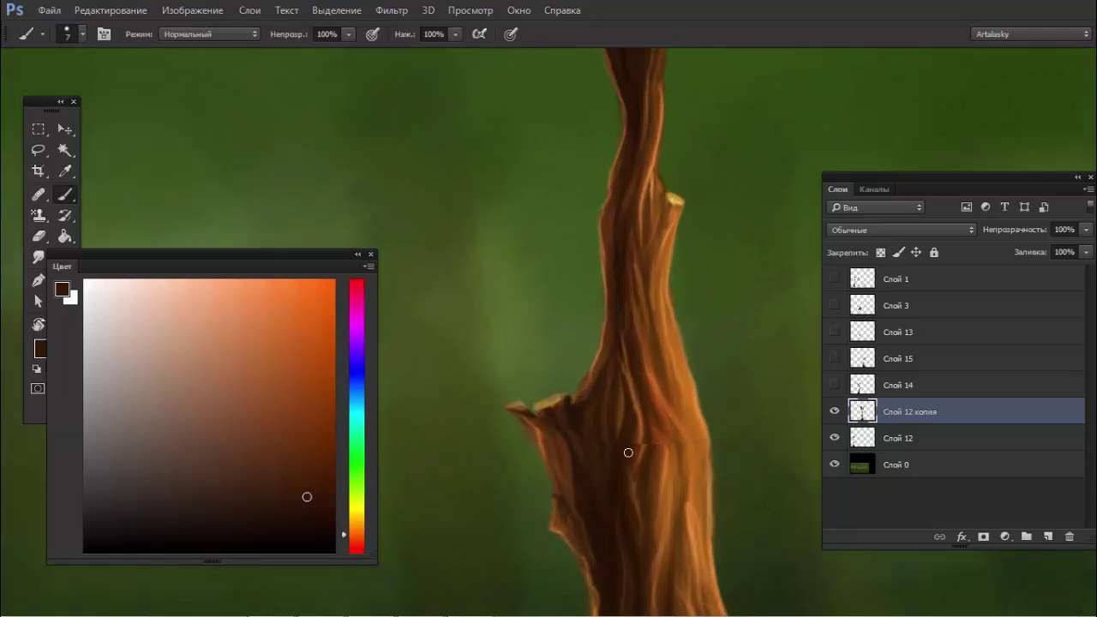
left_click(652, 438, "alt")
left_click(699, 421, "alt")
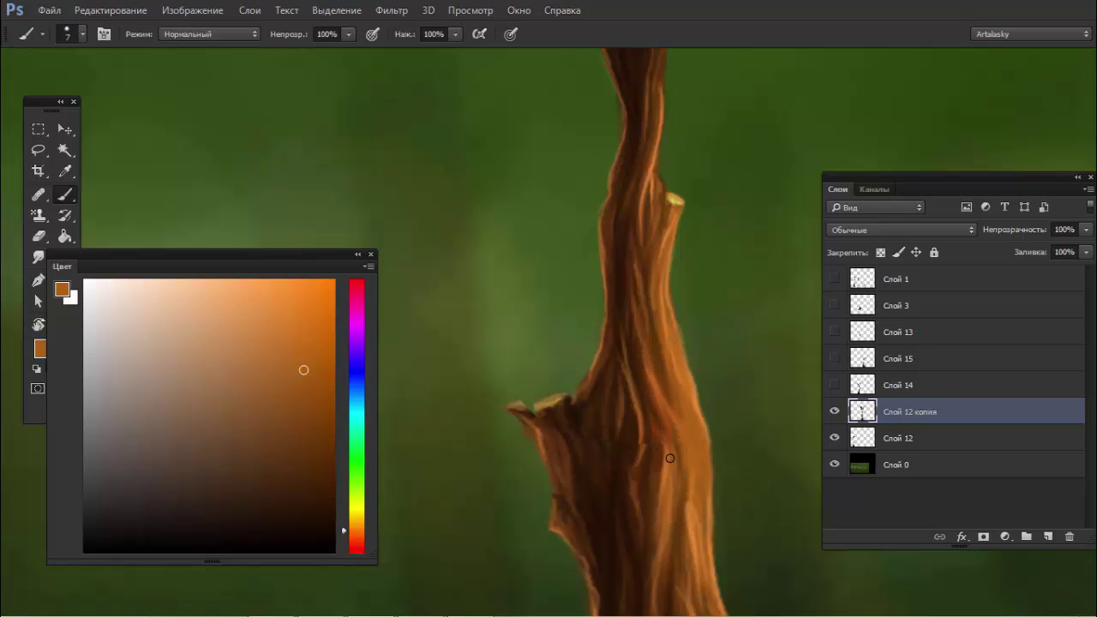
left_click(673, 452, "alt")
left_click_drag(662, 400, 668, 464)
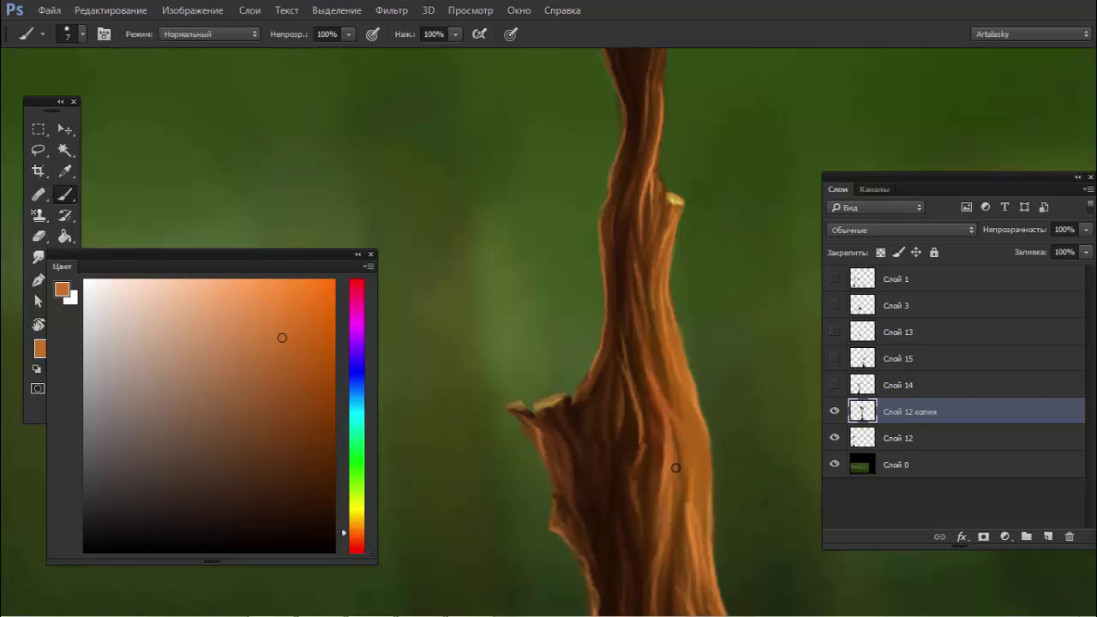
left_click_drag(662, 387, 677, 463)
left_click_drag(674, 411, 694, 473)
mouse_move(657, 340)
left_mouse_down()
mouse_move(684, 421)
mouse_move(677, 408)
left_mouse_up()
Step: Paint an orange cut face on the branch stub and a light band along the trunk's left edge
left_click(640, 437, "alt")
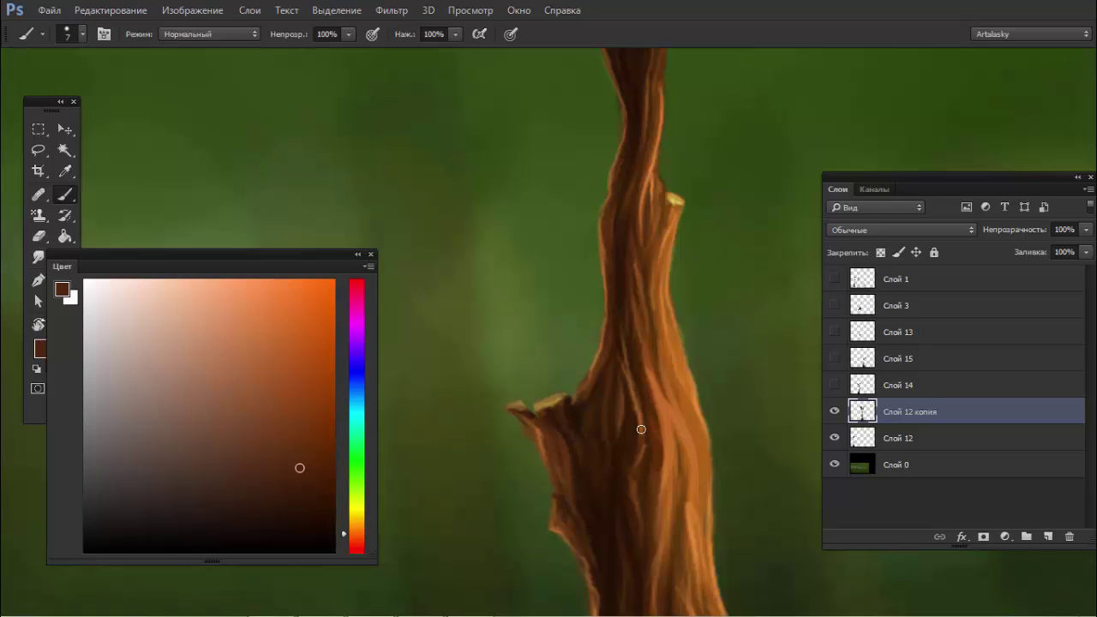
left_click(639, 394, "alt")
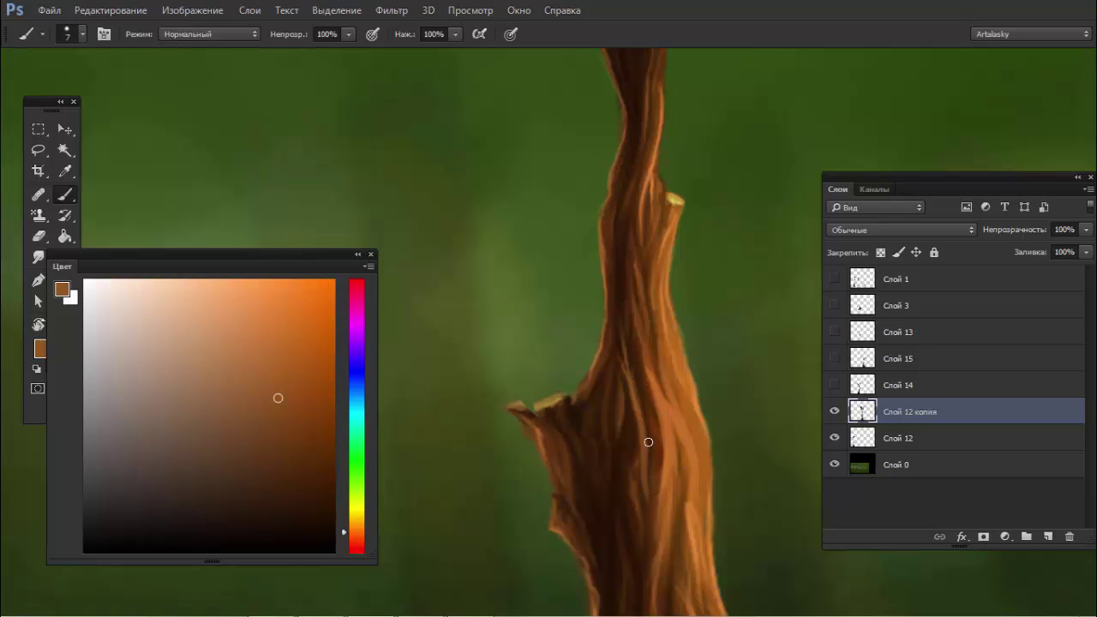
left_click(657, 439, "alt")
left_click(612, 425, "alt")
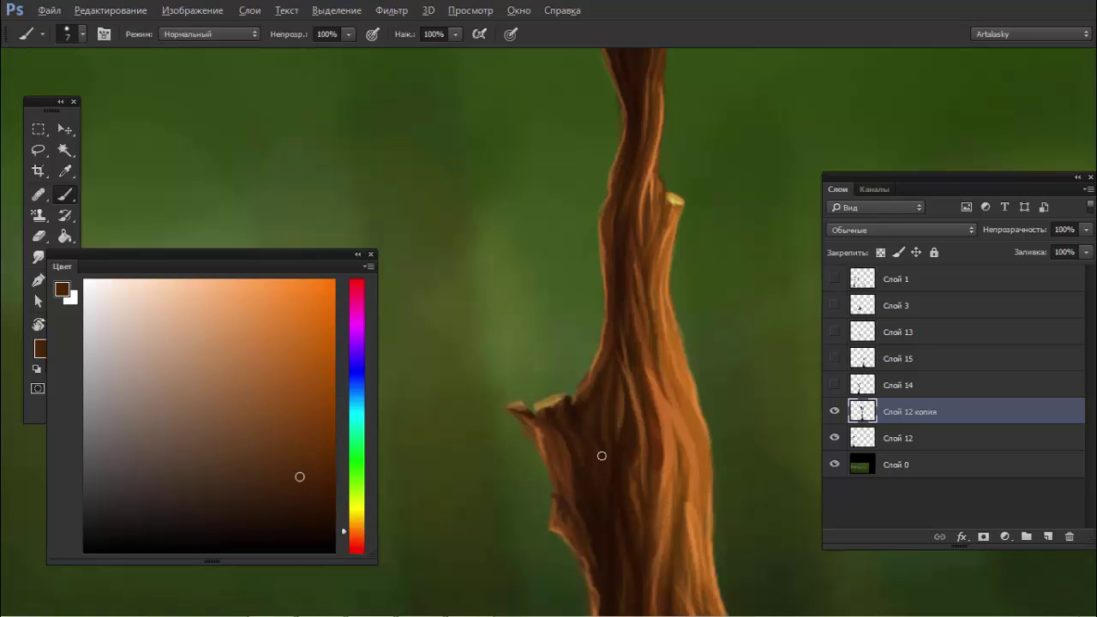
left_click(615, 414, "alt")
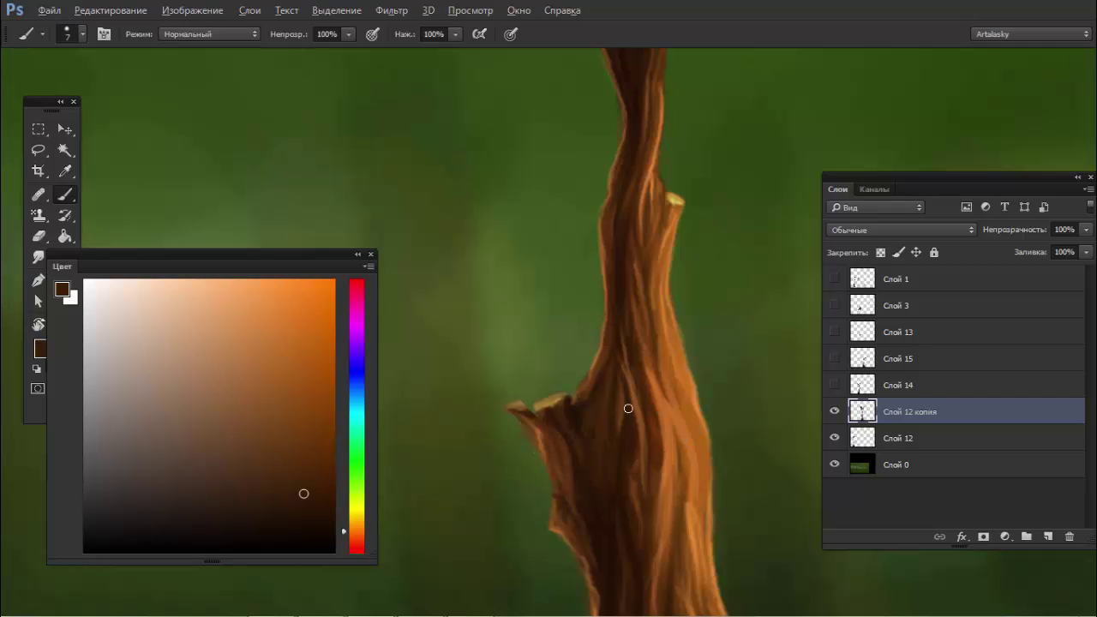
left_click(626, 420, "alt")
left_click(604, 514, "alt")
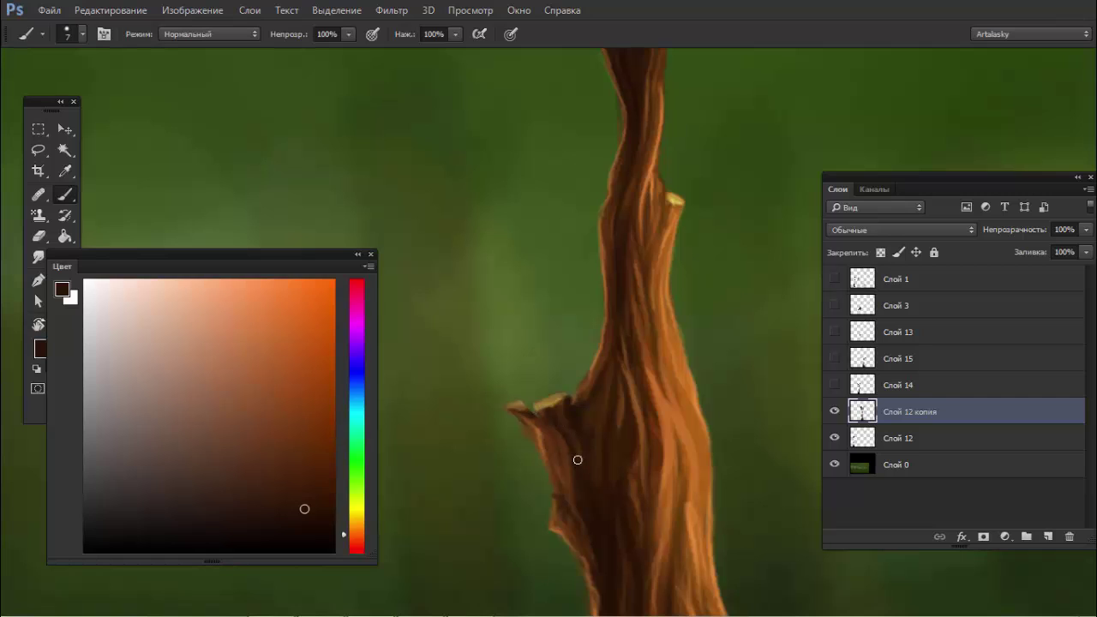
left_click(546, 399, "alt")
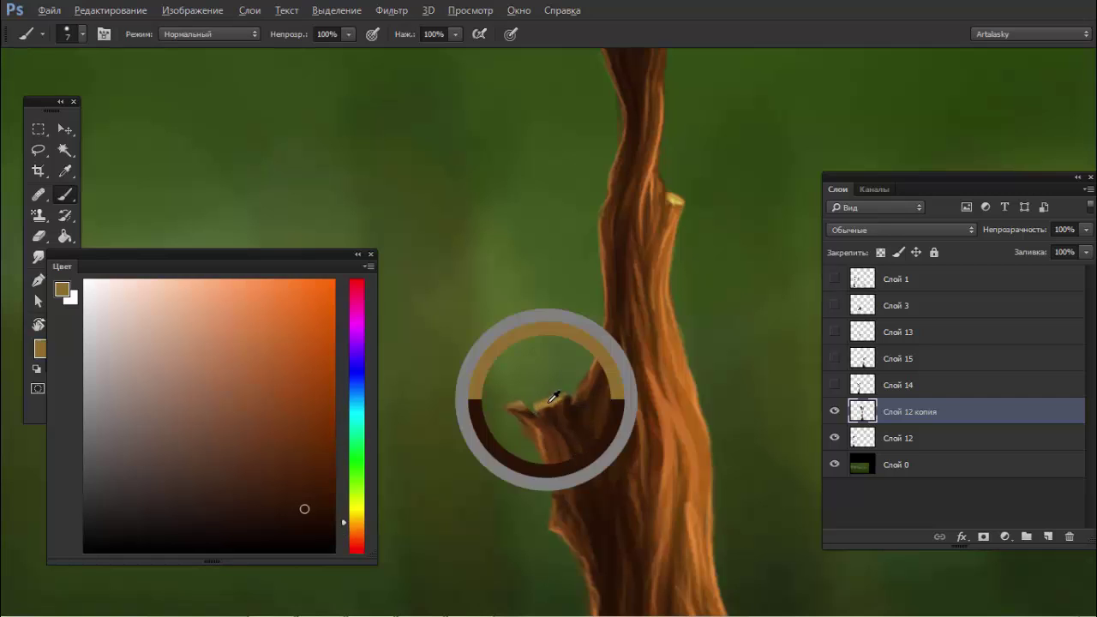
left_click(678, 420, "alt")
left_click_drag(529, 408, 560, 396)
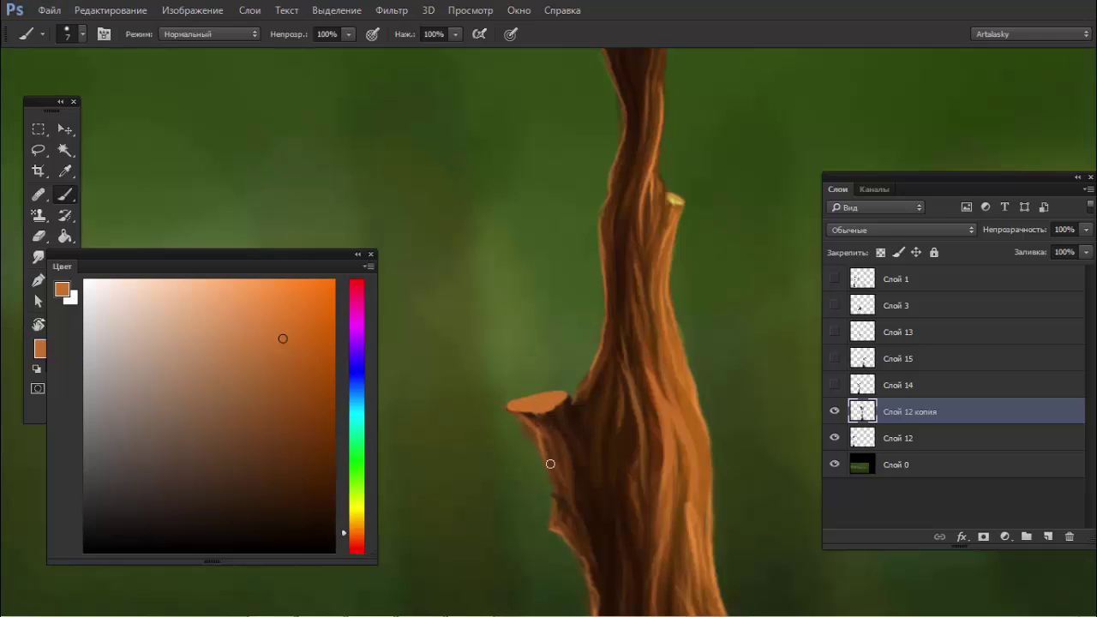
left_click_drag(550, 463, 554, 500)
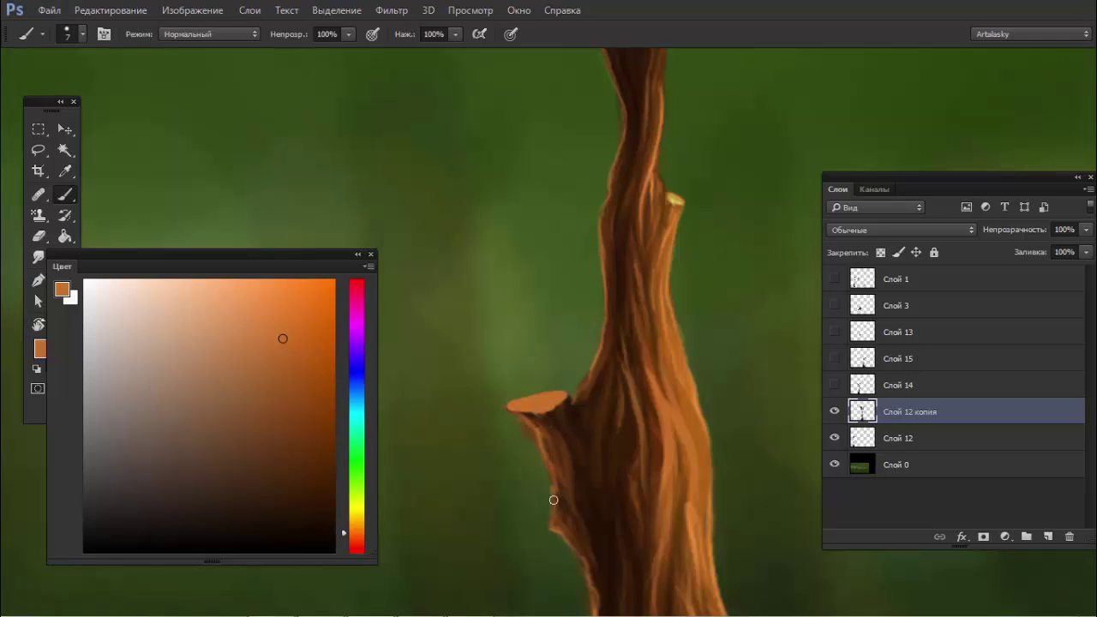
Step: Highlight the upper edge of the stub's cut face in light peach, then zoom out
left_click(674, 364, "alt")
left_click_drag(595, 392, 547, 399)
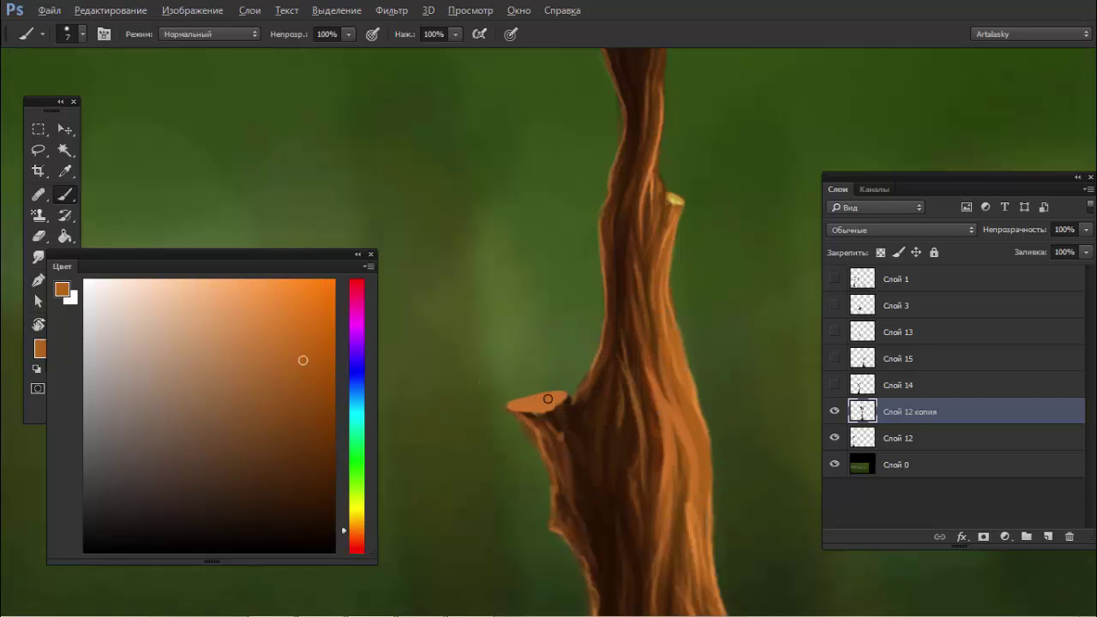
left_click(205, 304)
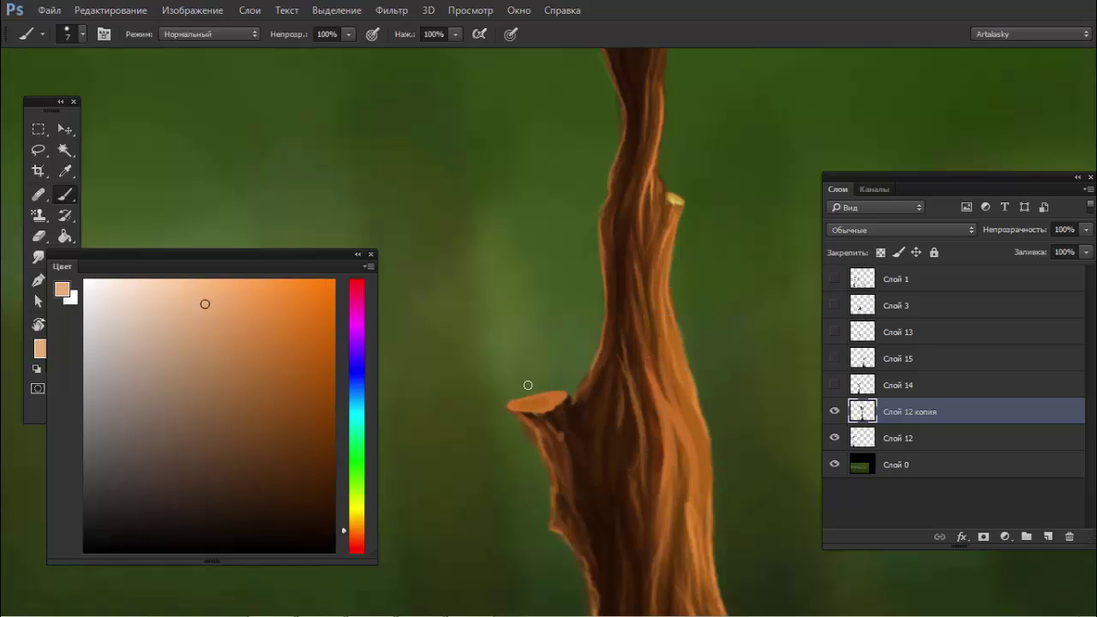
left_click_drag(554, 402, 512, 407)
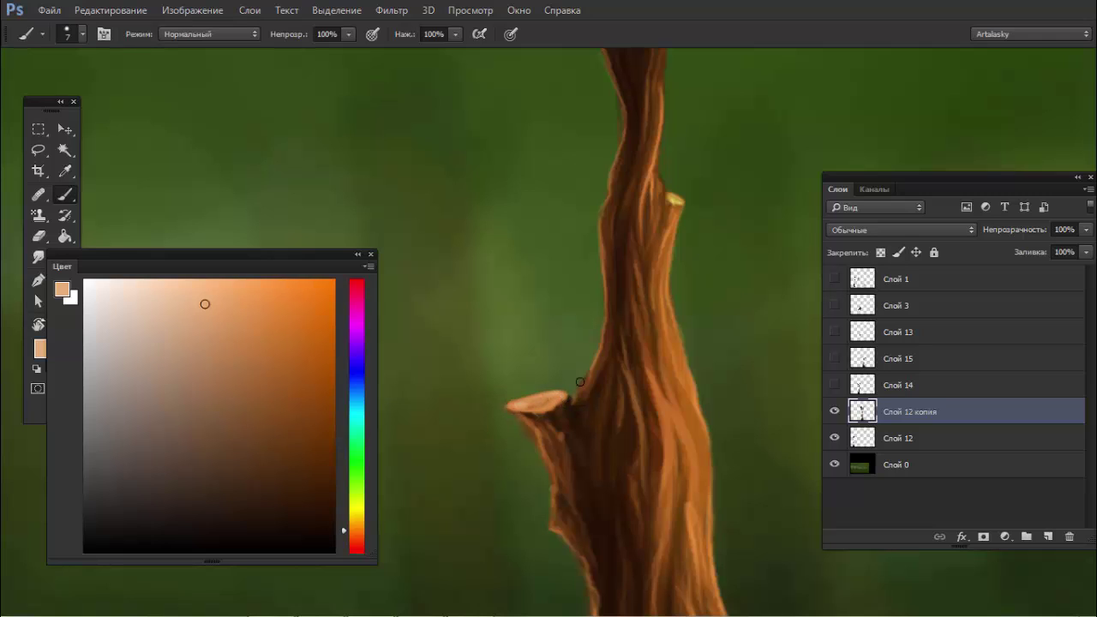
mouse_move(687, 211)
left_mouse_down()
mouse_move(560, 197)
mouse_move(656, 128)
mouse_move(725, 114)
mouse_move(683, 252)
left_mouse_up()
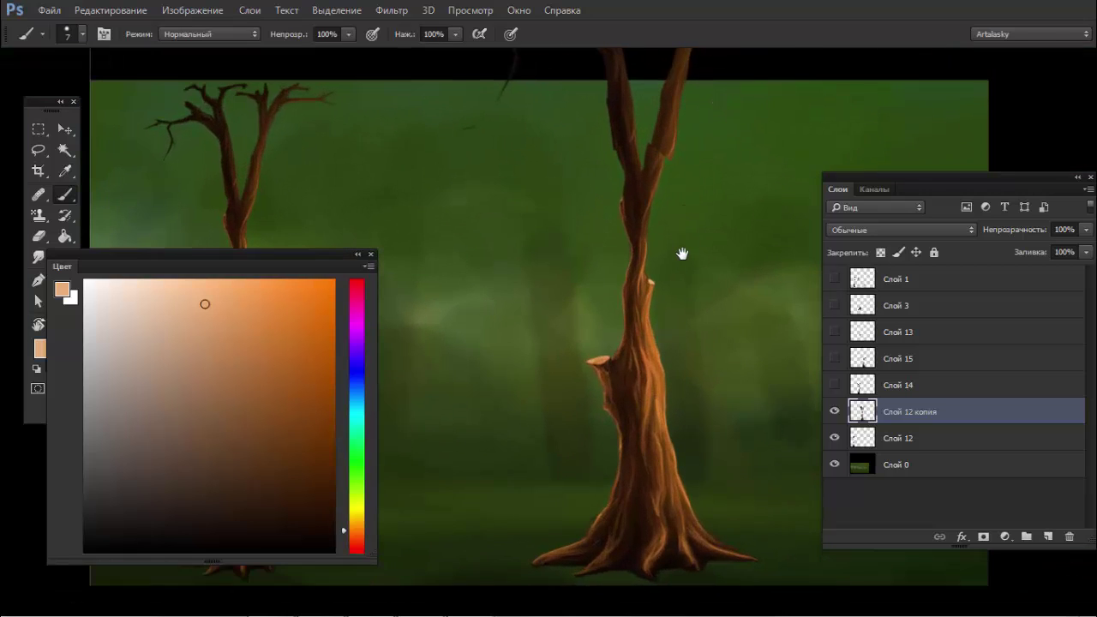
scroll(682, 257, "up", 3)
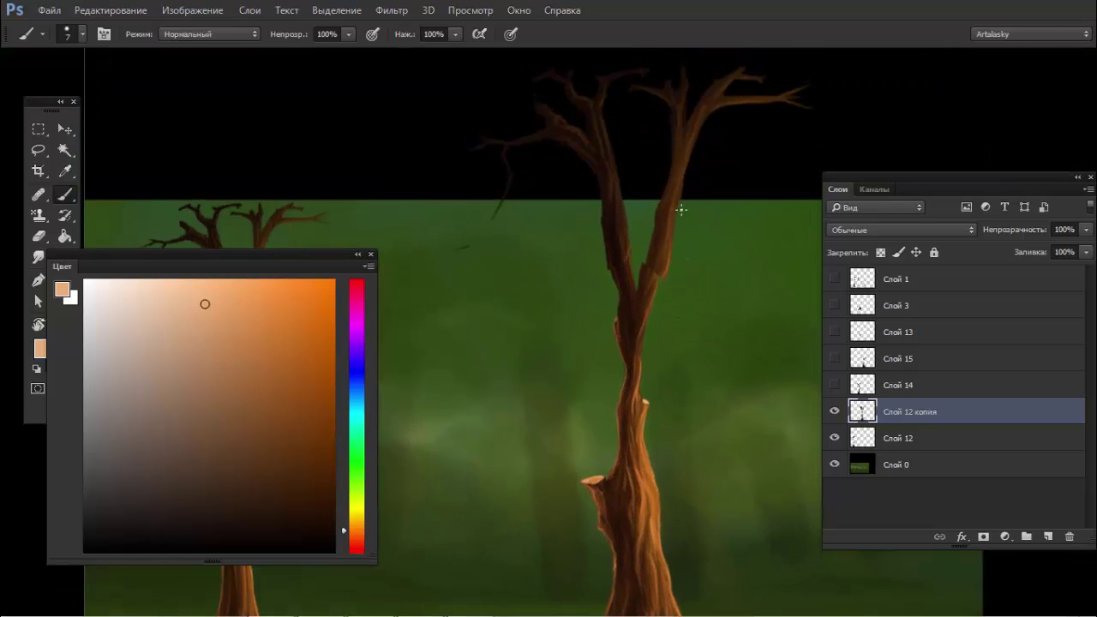
Step: Lasso the right tree's top above the stub, delete it and deselect
key("l")
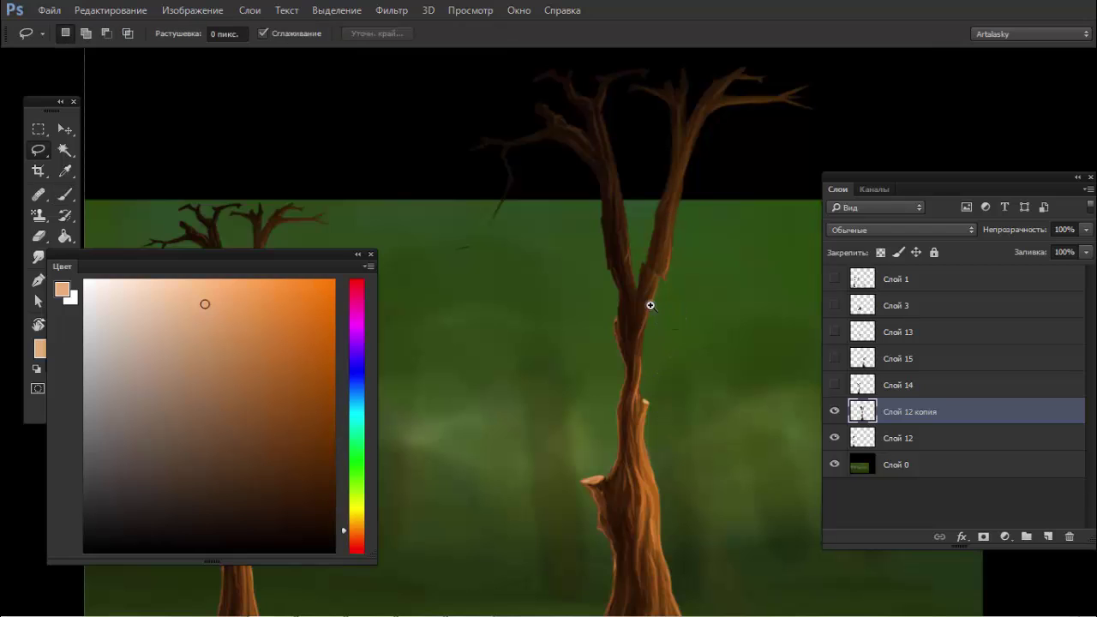
scroll(651, 303, "down", 3)
scroll(622, 296, "up", 1)
left_click_drag(664, 343, 734, 290)
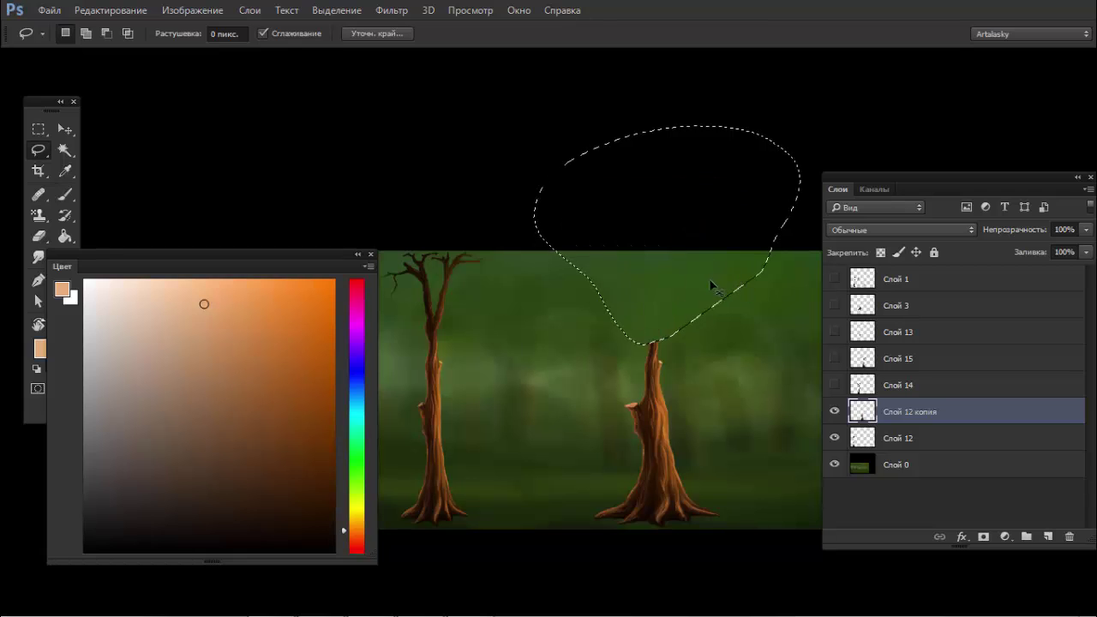
key("Delete")
key("ctrl+d")
scroll(634, 343, "up", 3)
Step: Sample dark brown and light yellow-orange from the trunk, then hide the Color panel
key("b")
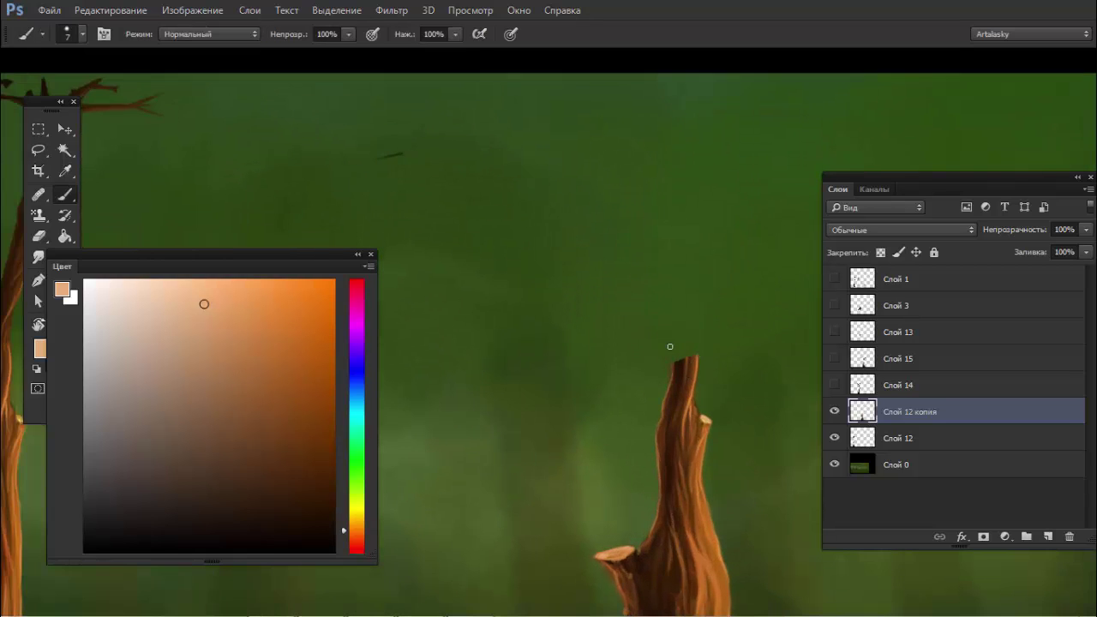
left_click(679, 364, "alt")
left_click_drag(691, 375, 746, 371)
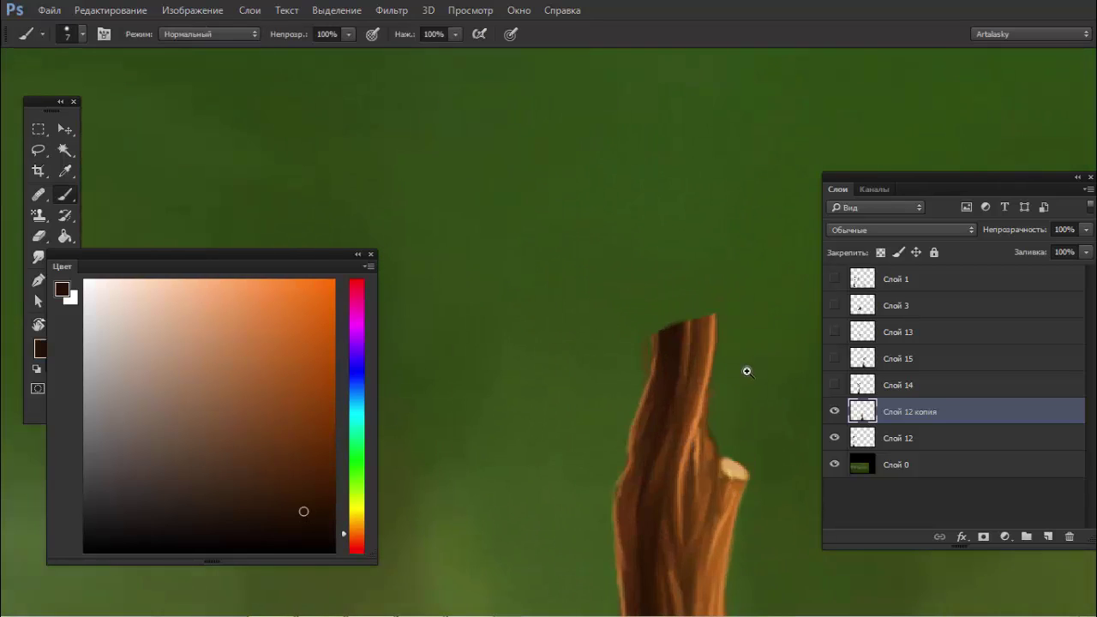
left_click(733, 467, "alt")
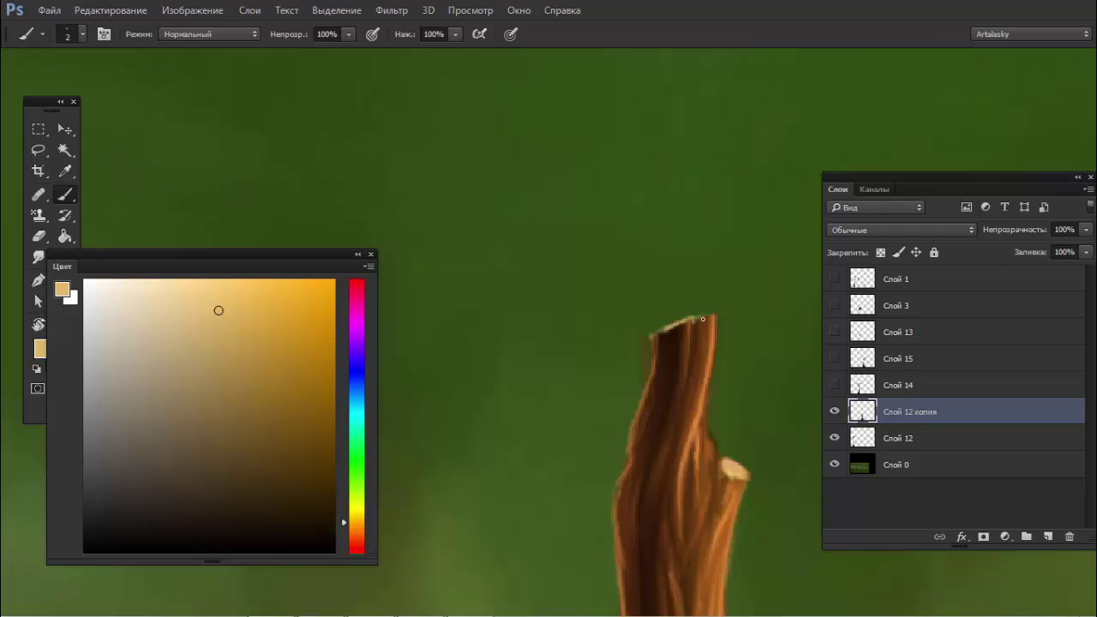
left_click_drag(682, 352, 549, 345)
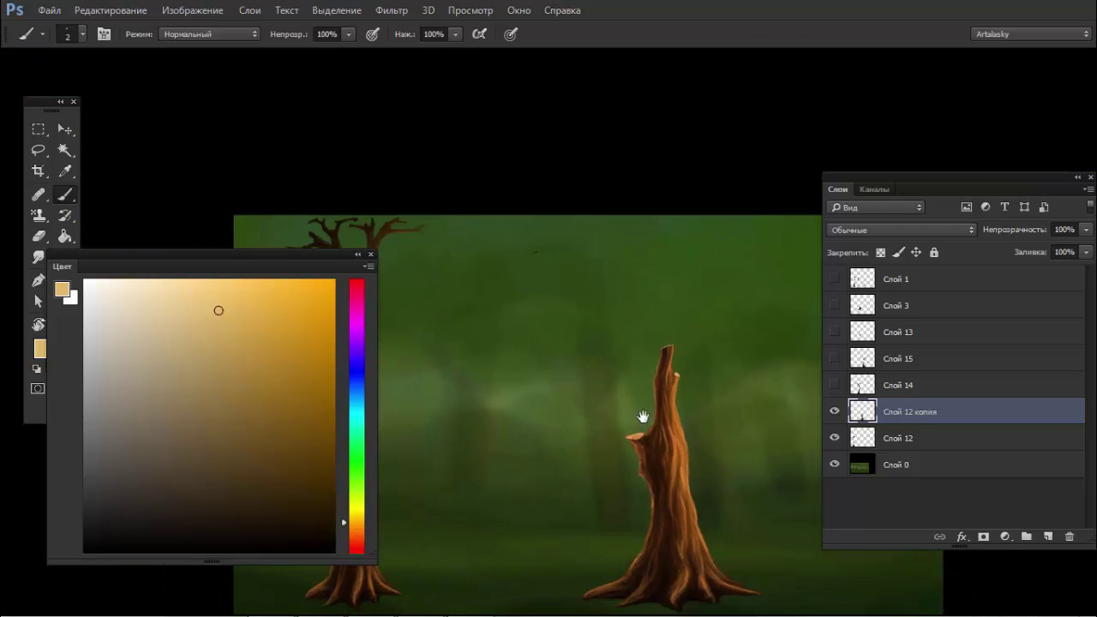
left_click_drag(641, 416, 661, 283)
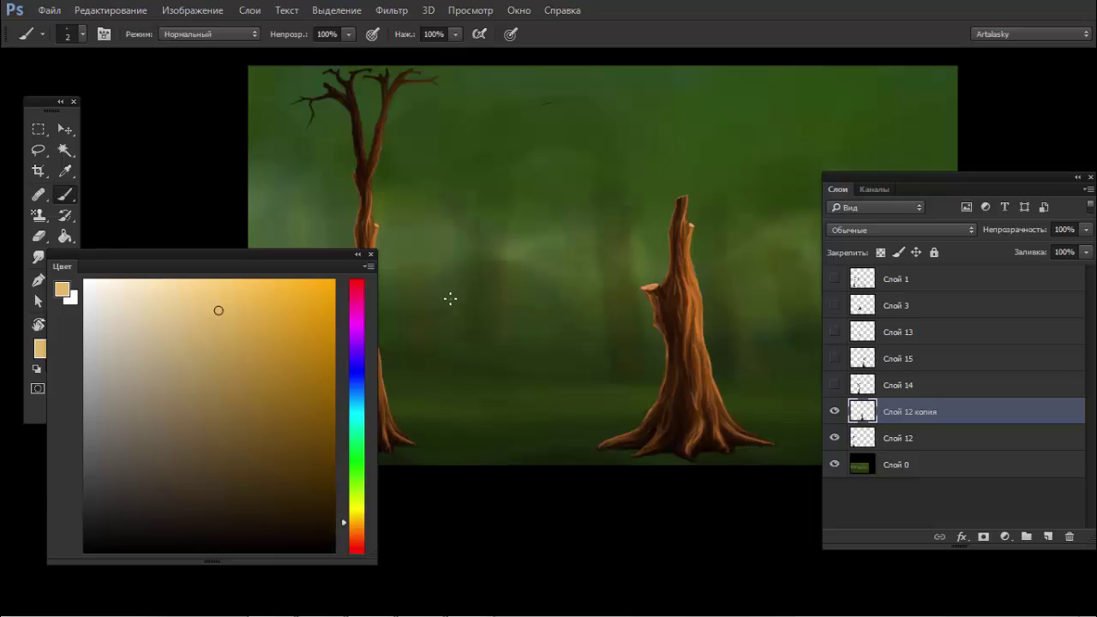
key("F6")
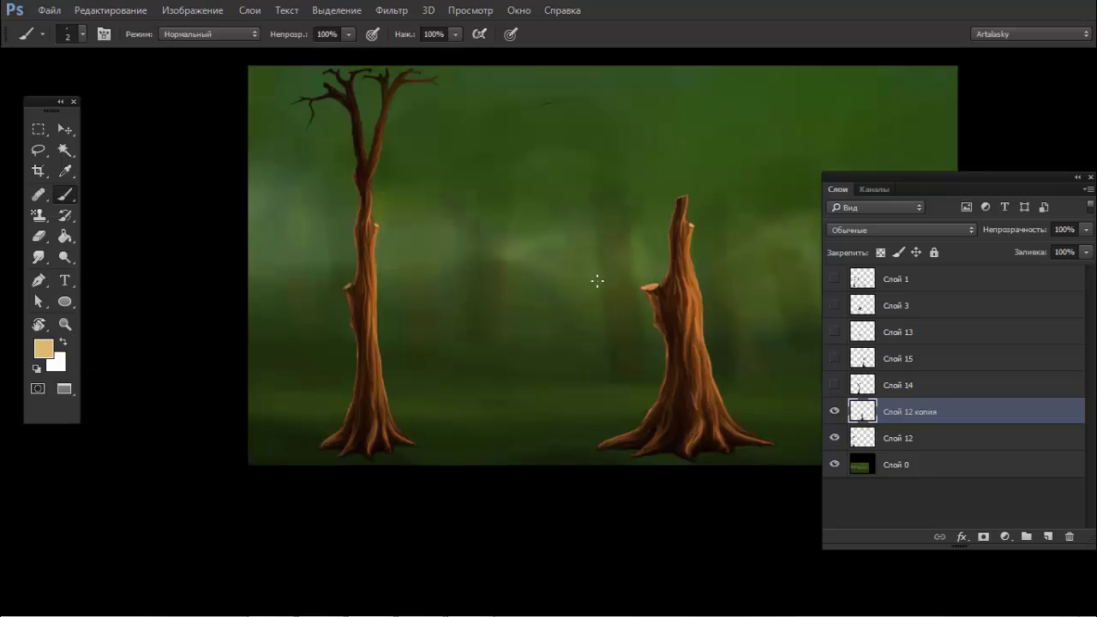
scroll(600, 298, "up", 5)
Step: Highlight the stub's underside and the trunk's left and upper-left edges, then centre both trees
mouse_move(594, 311)
left_mouse_down()
mouse_move(620, 330)
mouse_move(639, 375)
mouse_move(634, 425)
mouse_move(644, 435)
left_mouse_up()
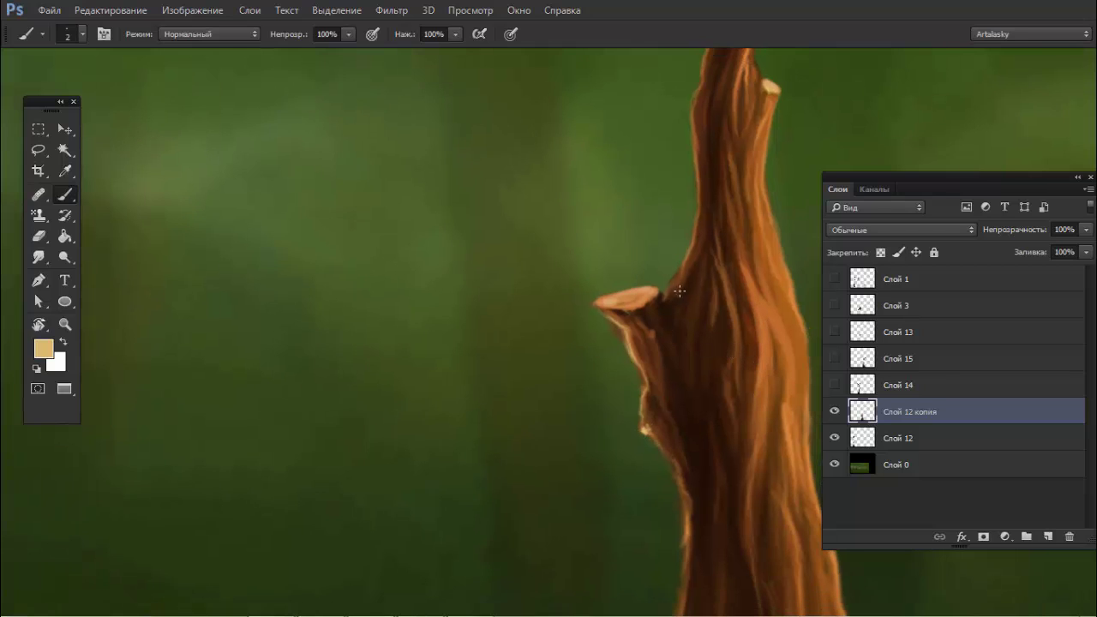
left_click_drag(686, 267, 672, 282)
left_click_drag(759, 111, 768, 225)
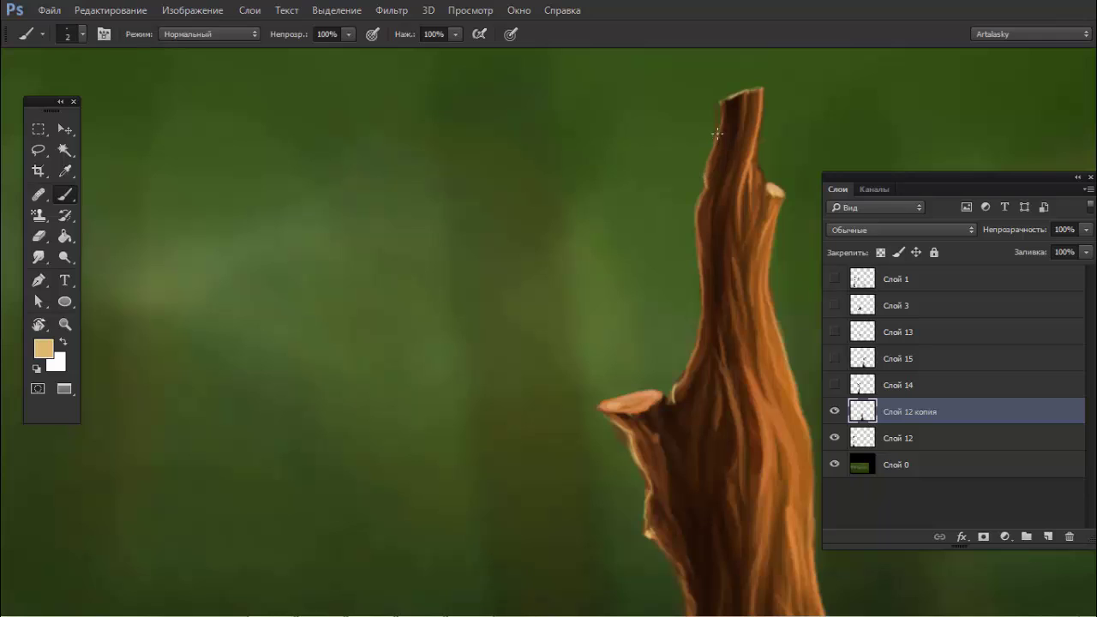
left_click_drag(723, 101, 720, 115)
mouse_move(692, 357)
left_mouse_down()
mouse_move(614, 353)
mouse_move(669, 367)
left_mouse_up()
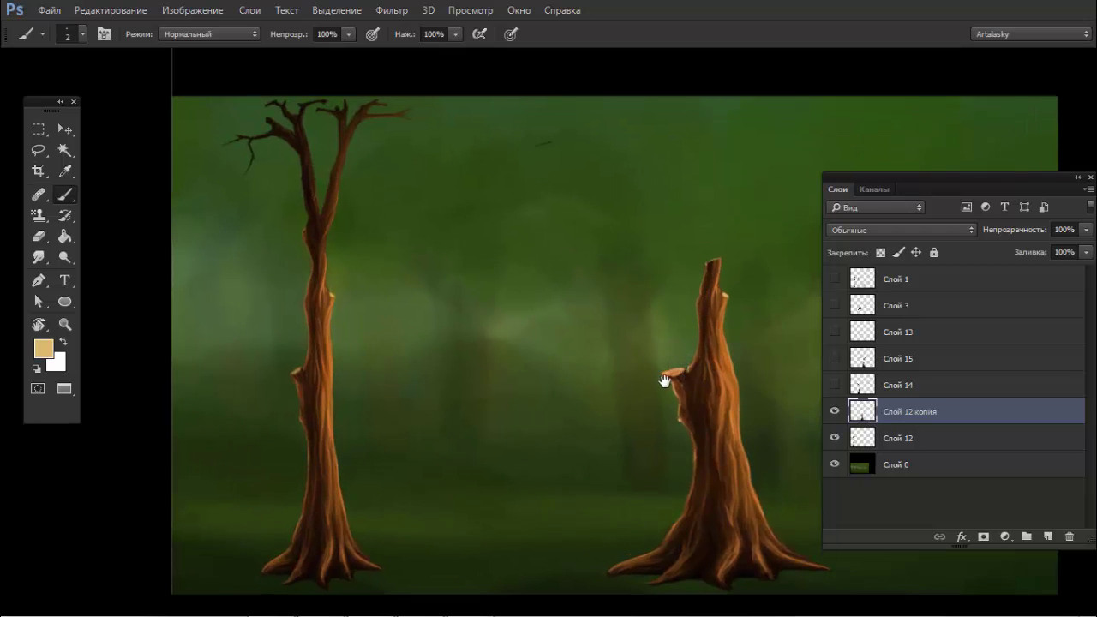
left_click_drag(665, 382, 587, 368)
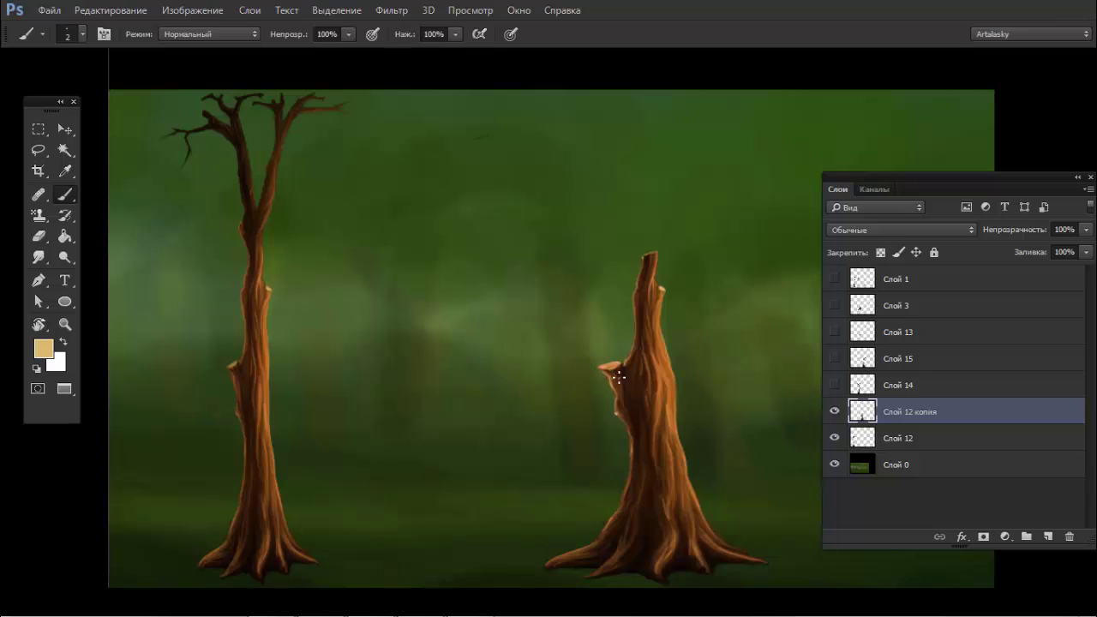